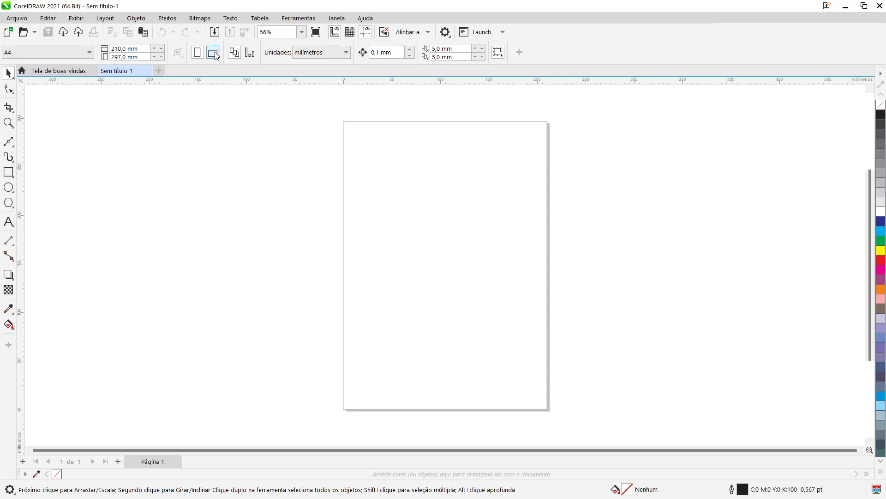
- Set the page to landscape and draw a tall, narrow rectangle about 16 mm wide and 51 mm high
click(214, 53)
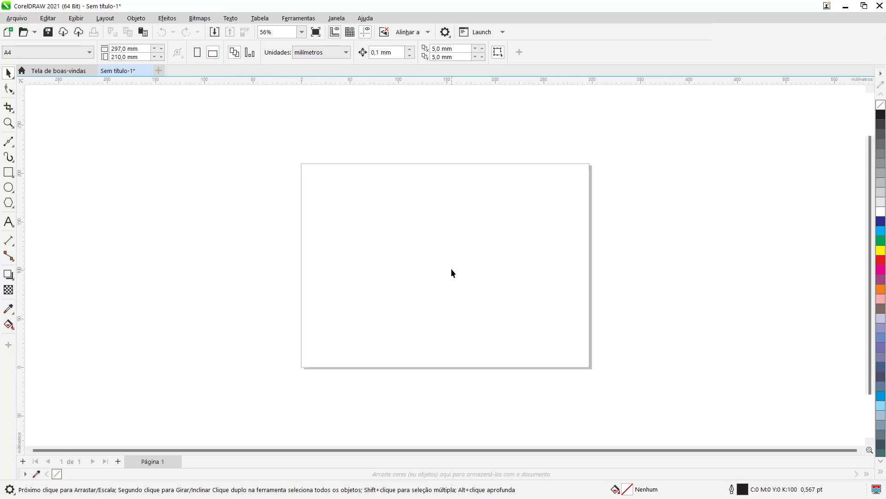
scroll(450, 277, up, 4)
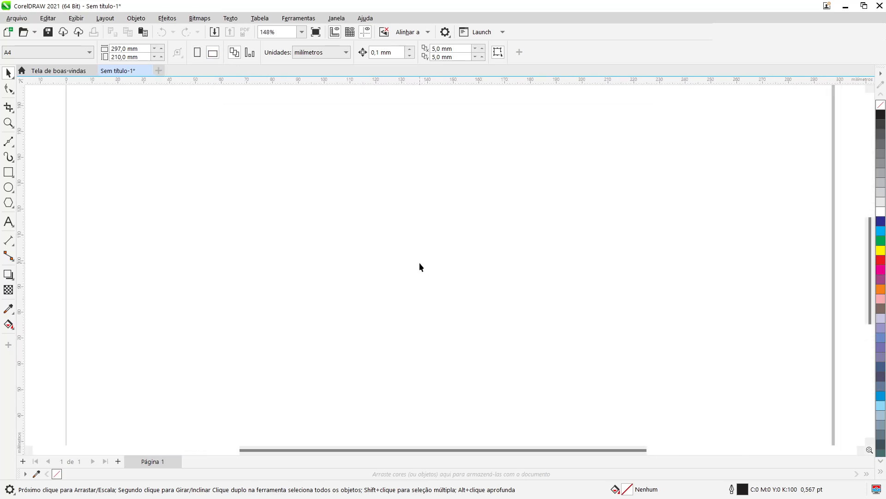
scroll(420, 264, up, 1)
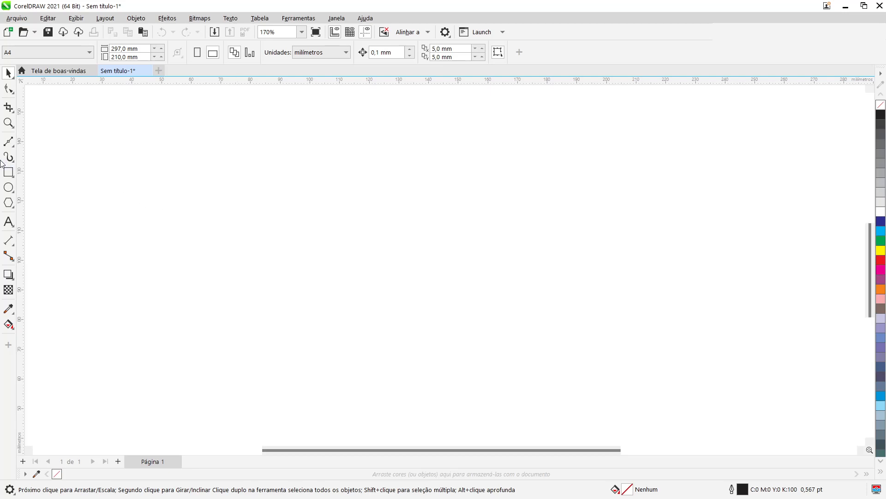
click(8, 172)
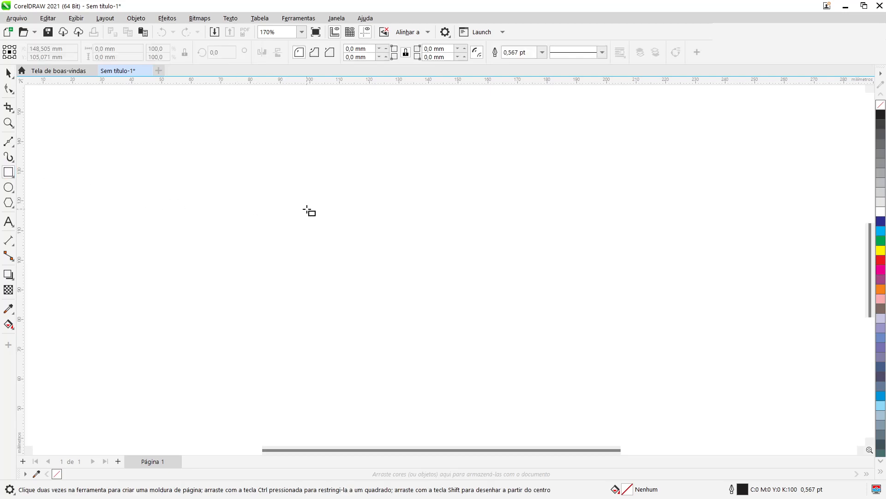
drag(306, 209, 354, 360)
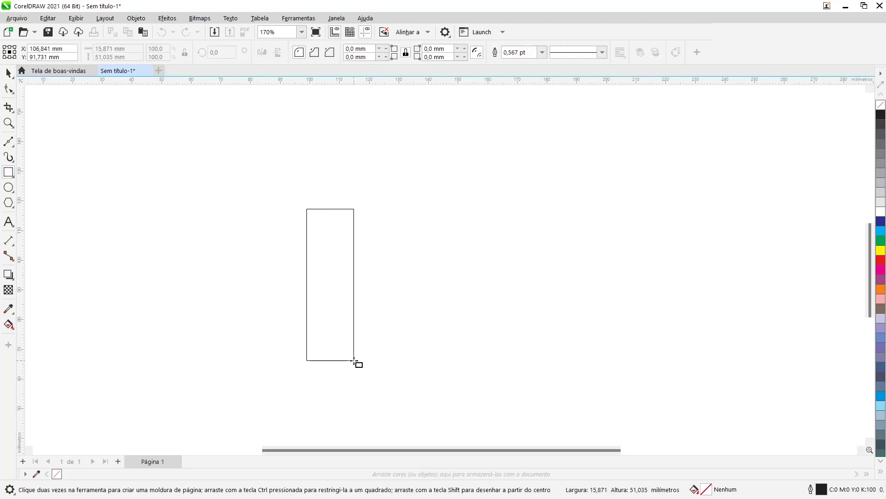
- Draw a rectangle about 25 × 20 mm overlapping the tall rectangle's upper end and narrow it from its left side to about 23.6 mm
drag(291, 157, 365, 216)
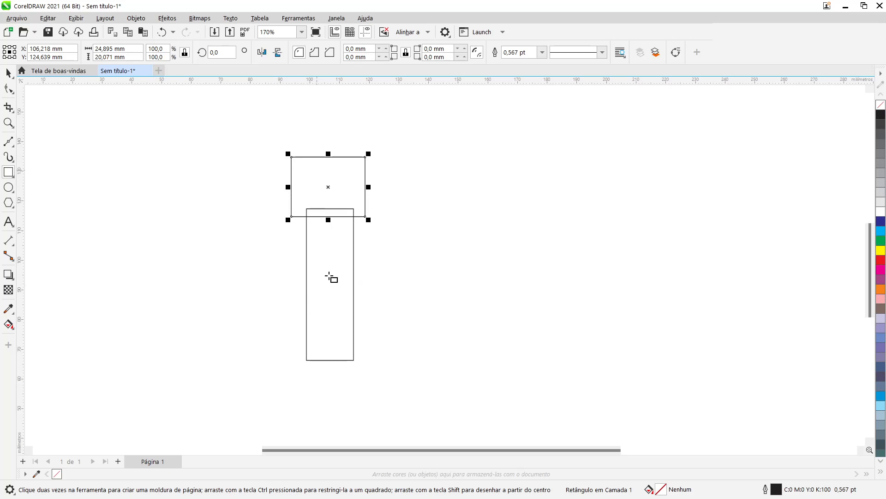
click(5, 76)
scroll(337, 184, up, 3)
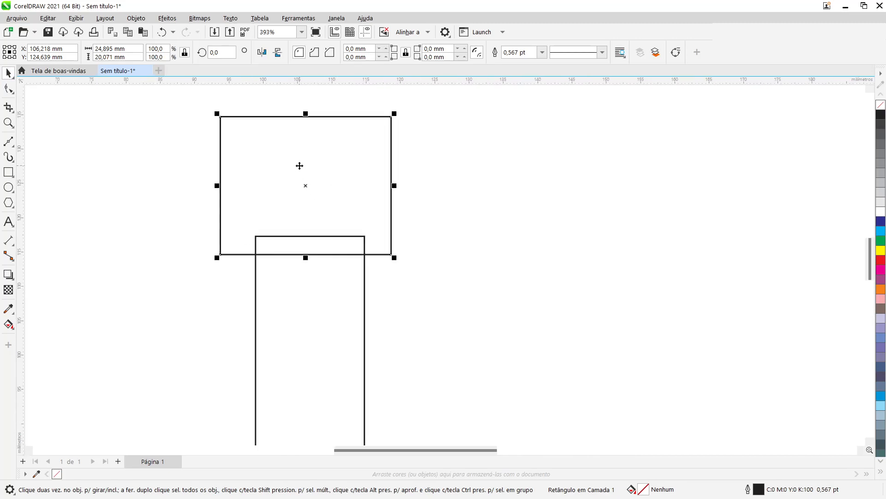
scroll(310, 174, down, 1)
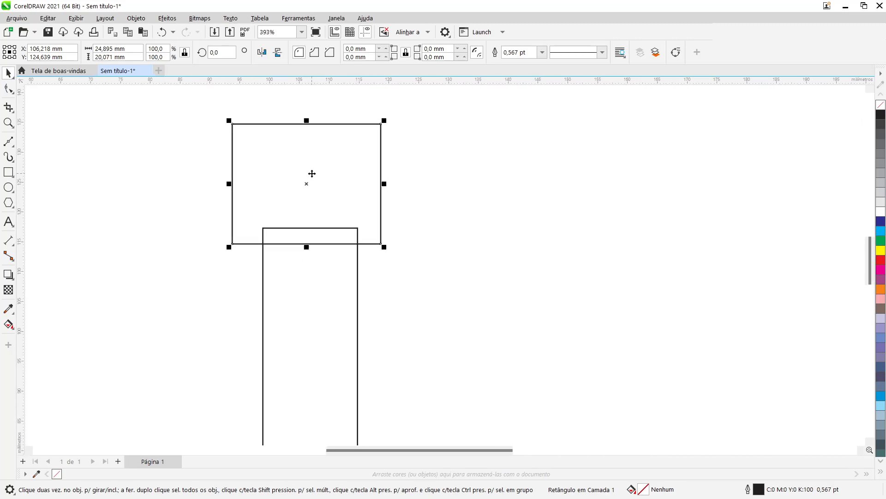
scroll(312, 173, up, 3)
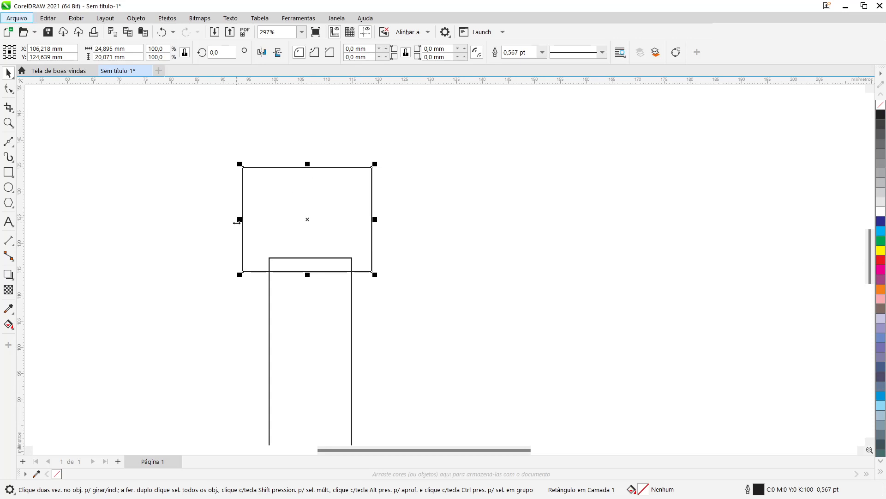
drag(240, 219, 246, 219)
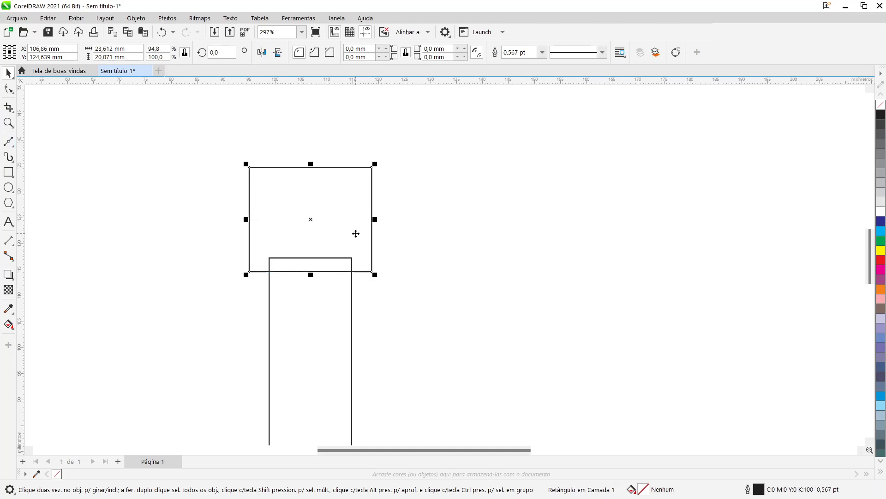
- Draw an ellipse about 23.6 × 8.5 mm as wide as the upper rectangle and centre it on that rectangle's top edge
click(8, 187)
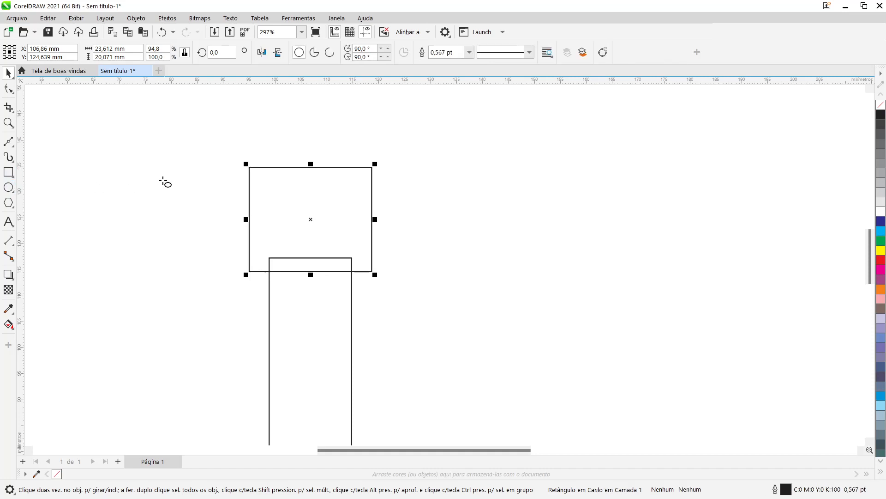
drag(249, 167, 372, 212)
click(6, 72)
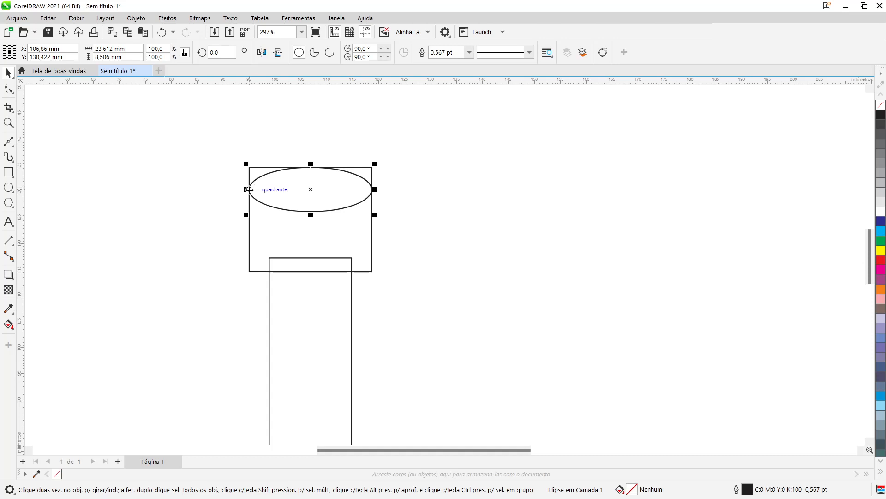
drag(249, 190, 250, 168)
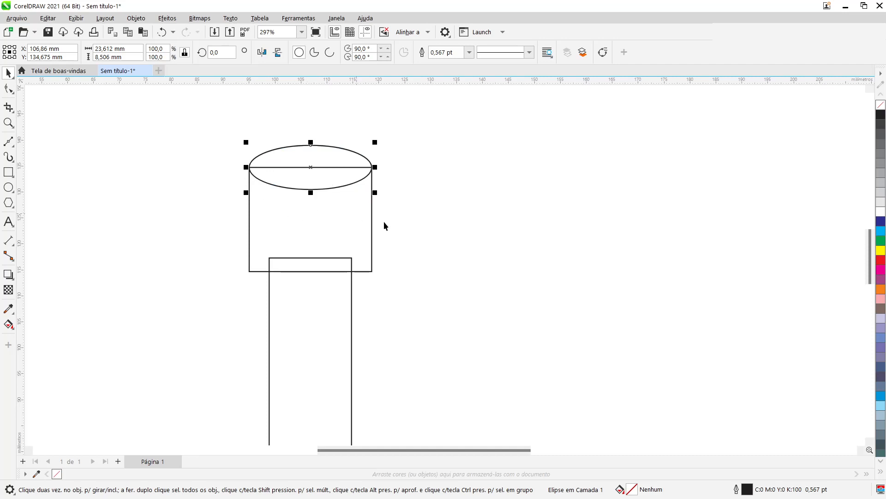
- Weld the ellipse and the upper rectangle into a single dome-topped shape
shift+click(361, 207)
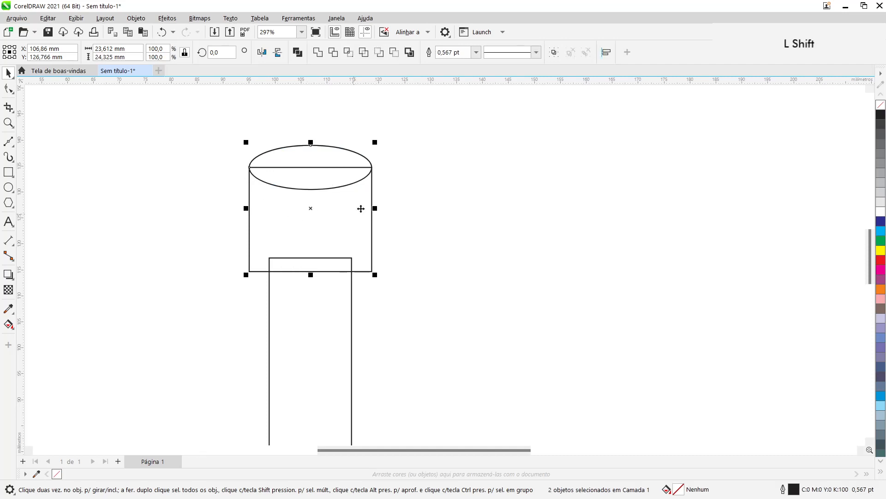
click(319, 53)
click(413, 189)
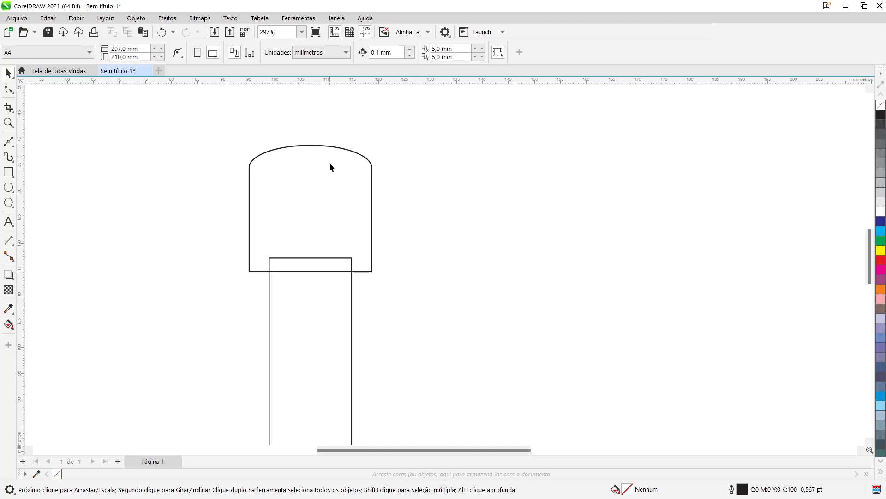
- Draw a thin vertical rectangle about 2.8 × 12.1 mm crossing the left part of the dome's curved edge
click(8, 172)
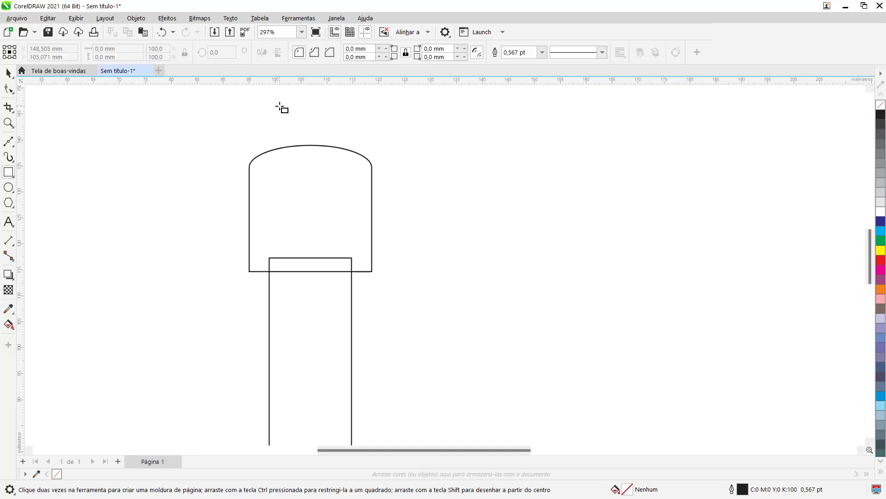
drag(279, 106, 295, 168)
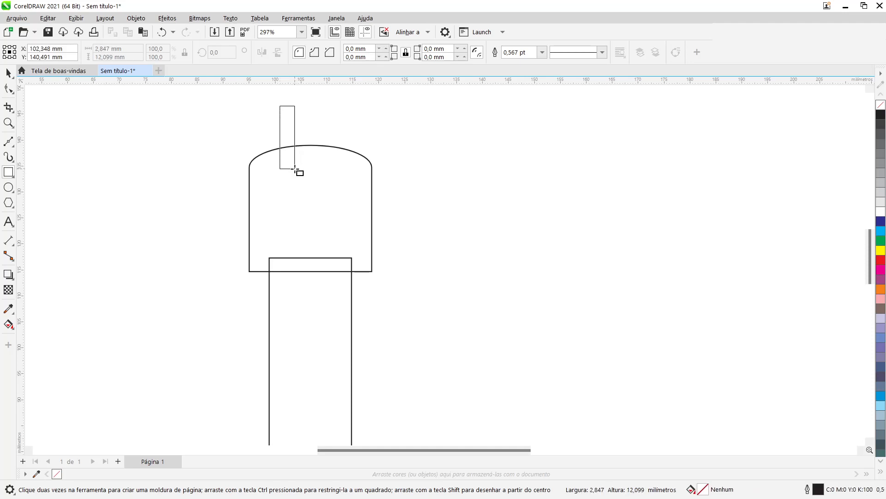
drag(295, 168, 294, 169)
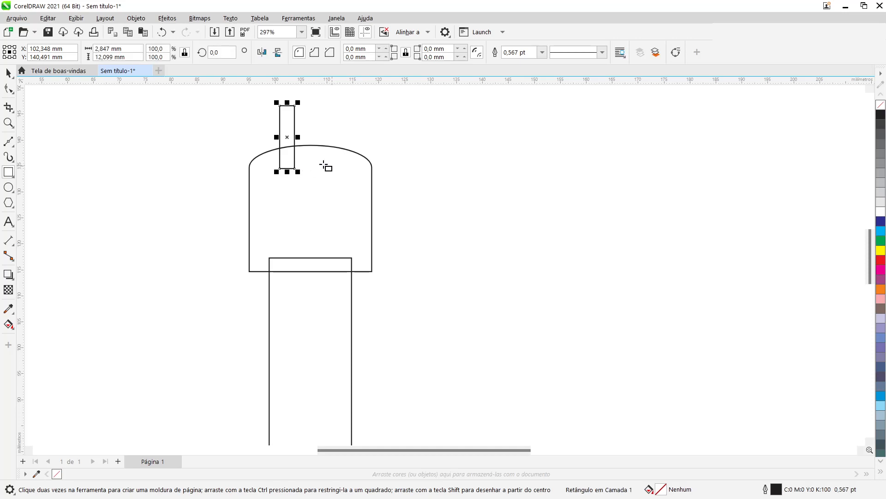
click(8, 73)
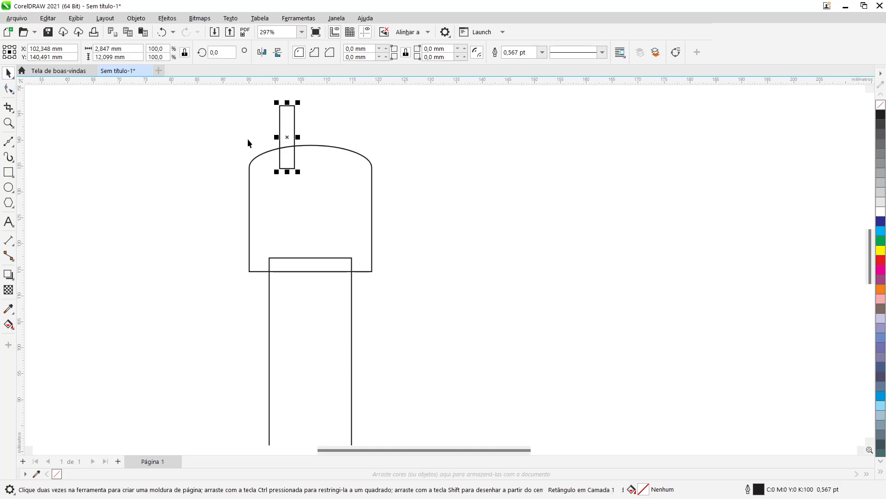
- Skew the thin rectangle vertically so its right side sits slightly higher than its left side
scroll(314, 131, up, 1)
scroll(313, 126, up, 2)
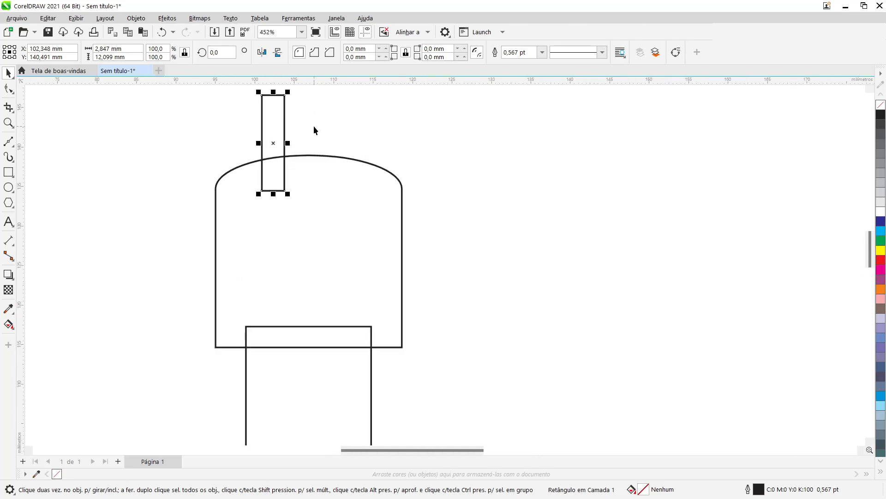
click(274, 147)
drag(287, 143, 289, 141)
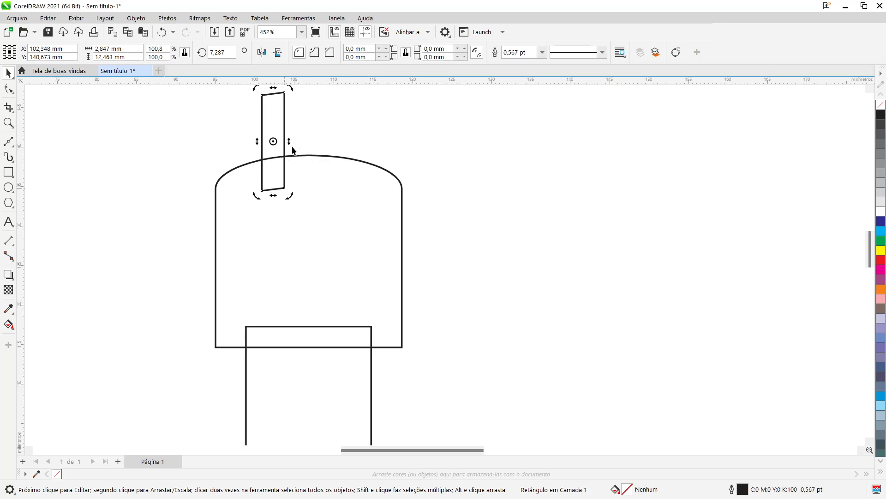
- Duplicate the skewed bar about 8.7 mm to the right and mirror the copy horizontally
click(277, 123)
drag(277, 123, 353, 126)
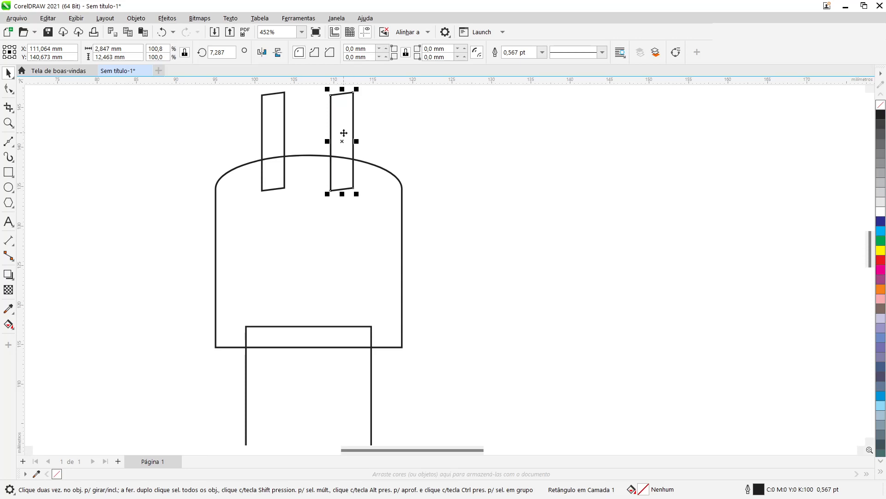
click(262, 52)
- Group the two skewed bars and centre the group horizontally on the dome-topped shape
shift+click(277, 130)
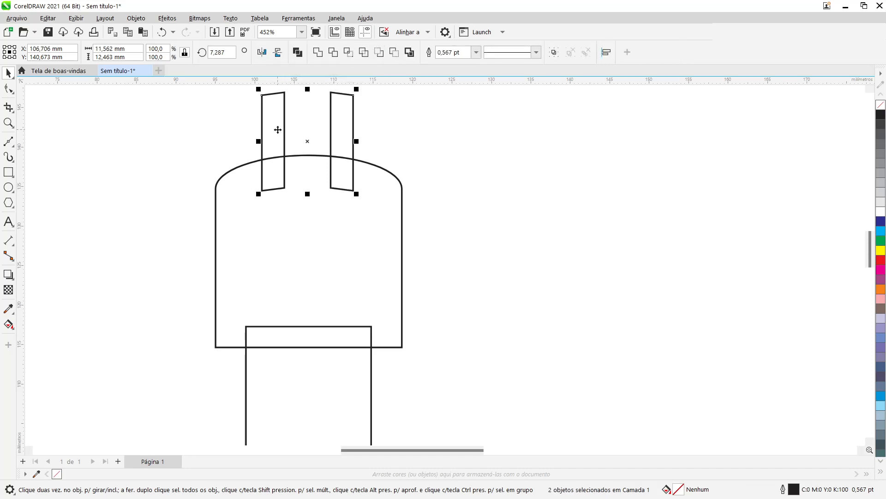
key(ctrl+g)
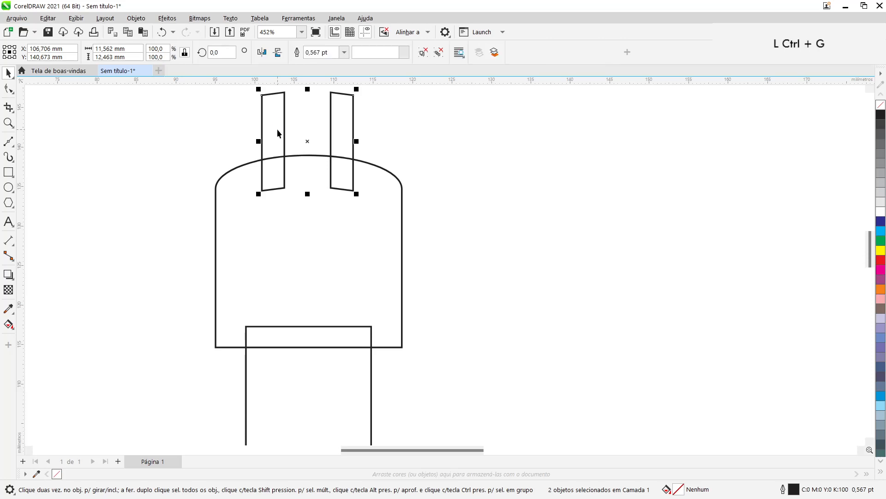
shift+click(357, 253)
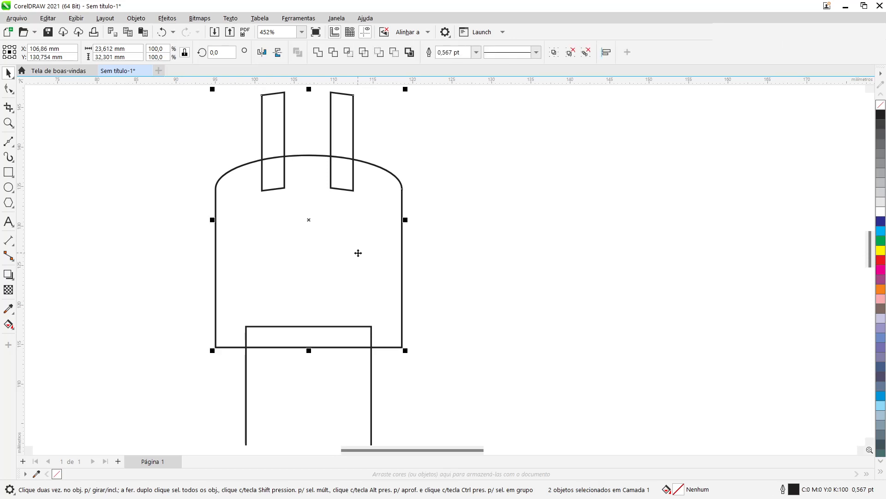
key(c)
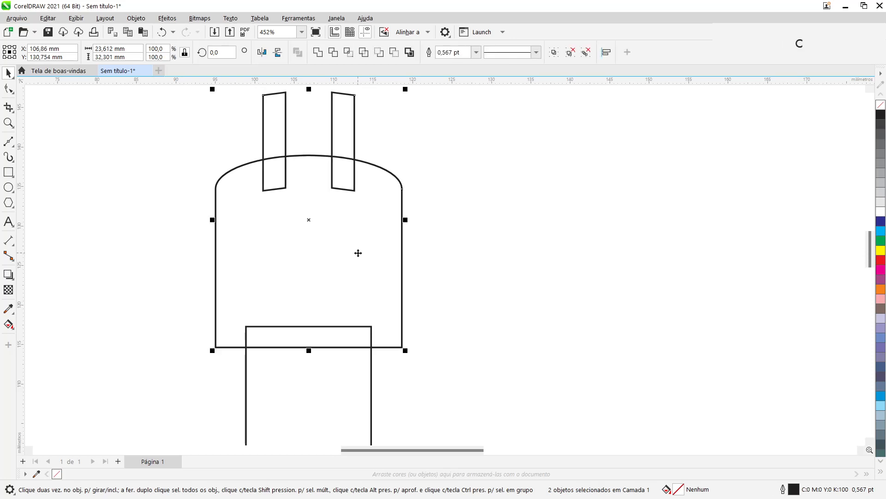
click(484, 186)
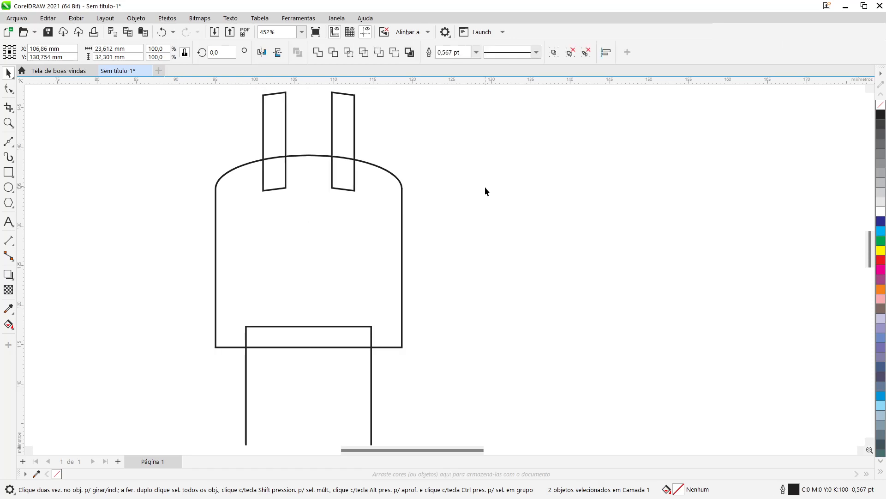
- Trim the dome-topped shape with the grouped bars to cut two notches, and move the bars away to the right of it
click(342, 122)
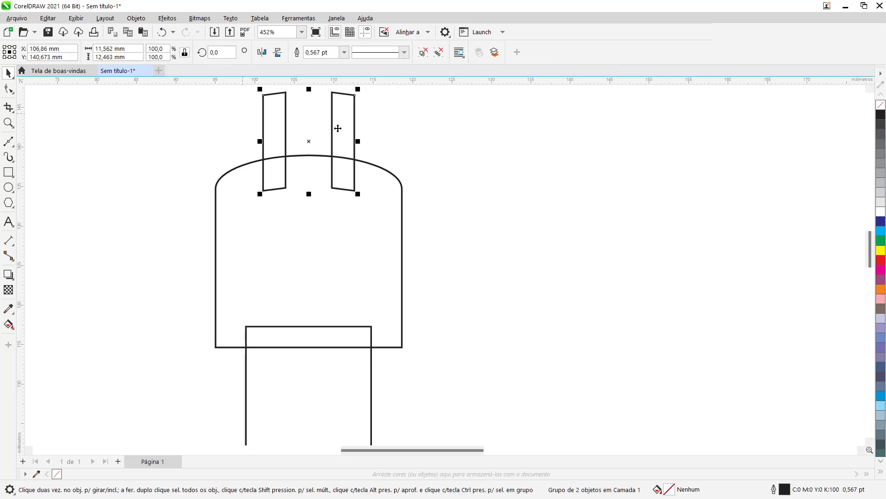
shift+click(346, 245)
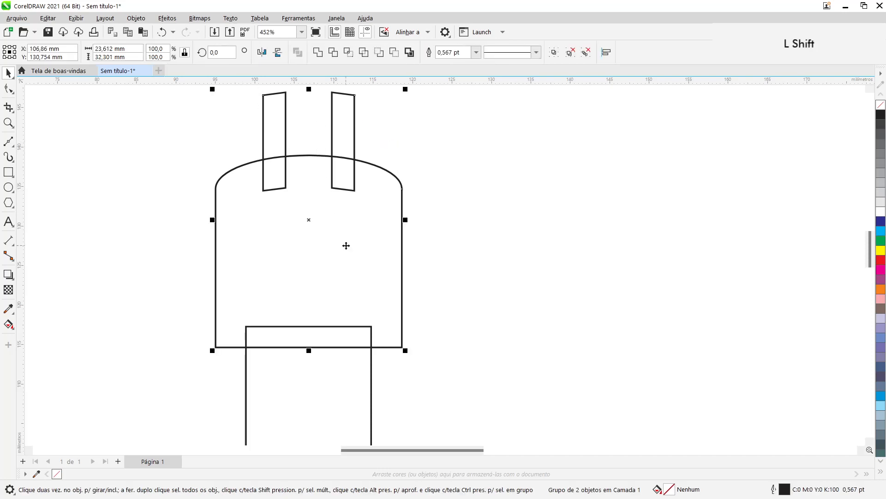
click(334, 53)
click(415, 142)
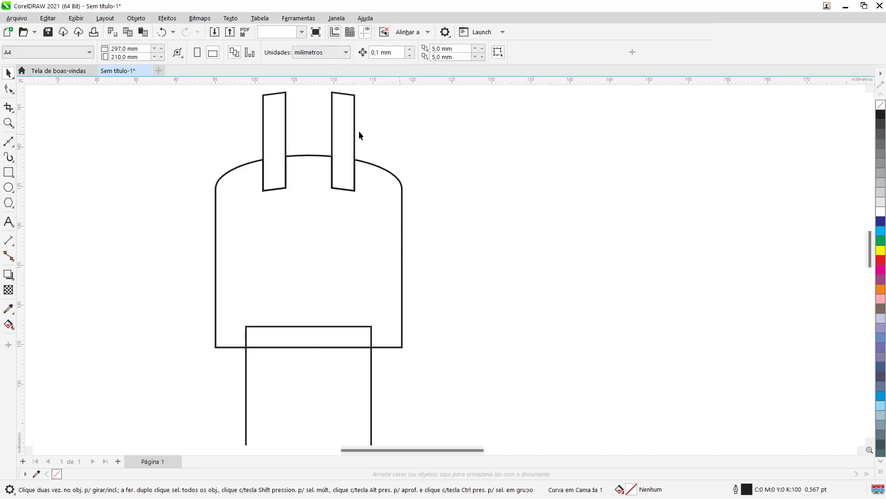
drag(344, 132, 644, 211)
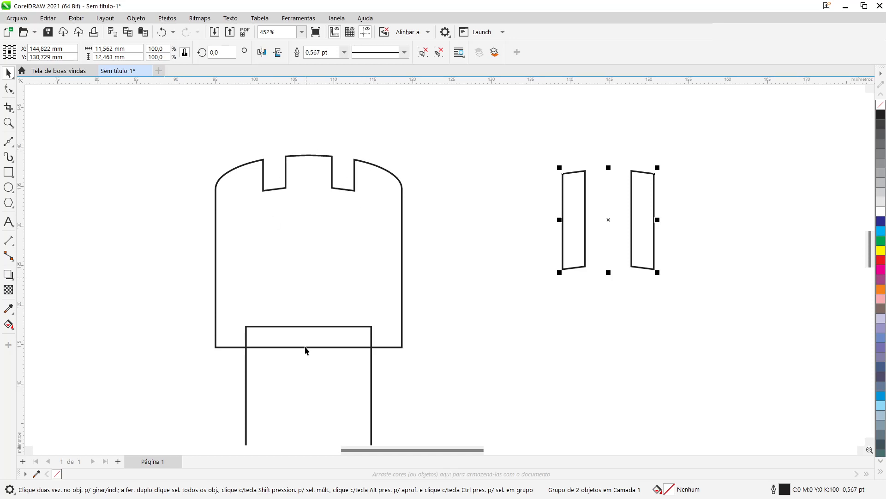
- Add a node at the middle of the notched shape's bottom edge
click(324, 268)
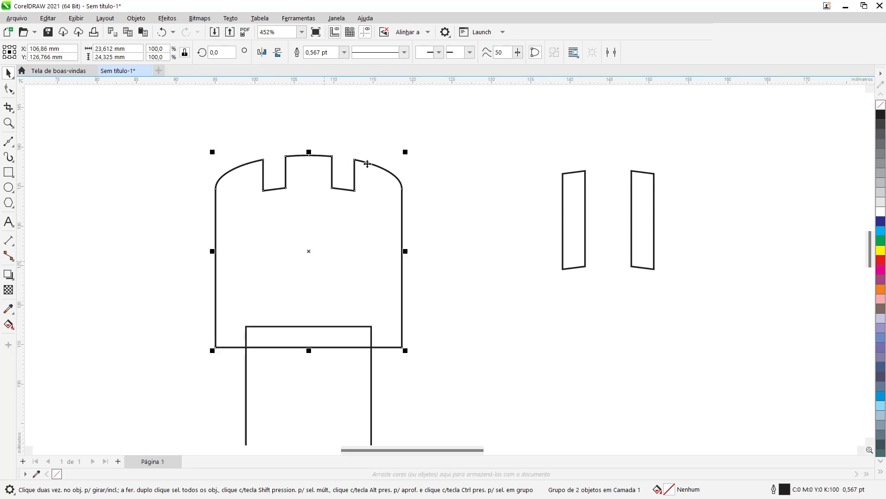
ctrl+click(315, 350)
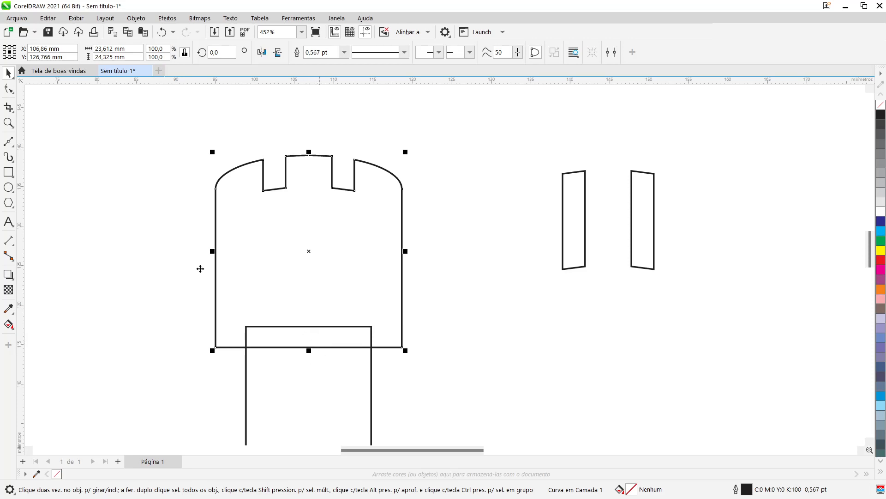
click(9, 88)
drag(197, 326, 239, 370)
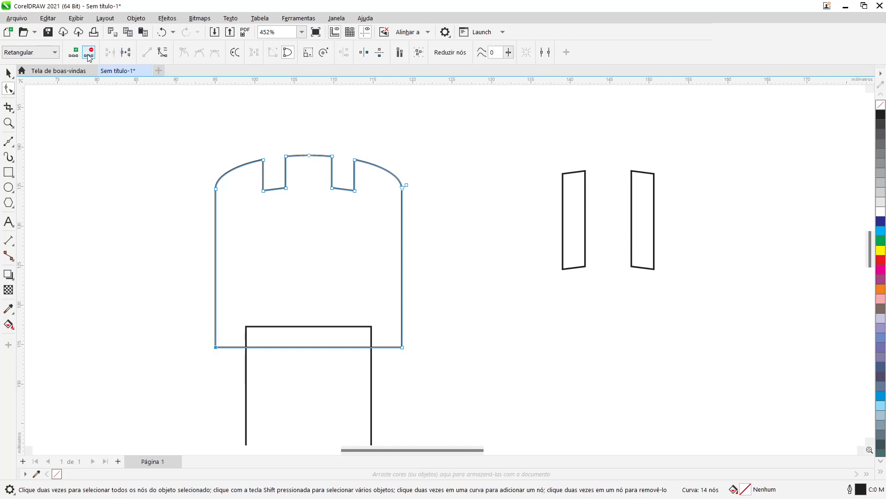
click(73, 53)
click(400, 186)
scroll(404, 193, up, 4)
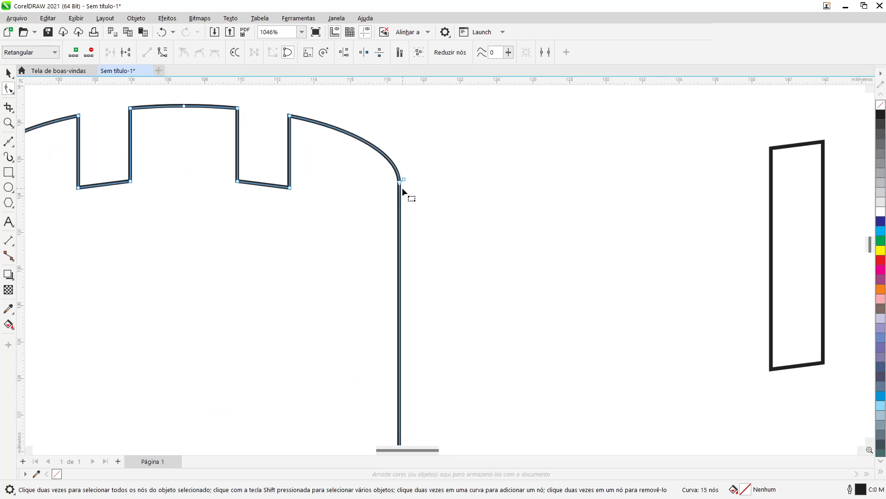
scroll(403, 188, down, 3)
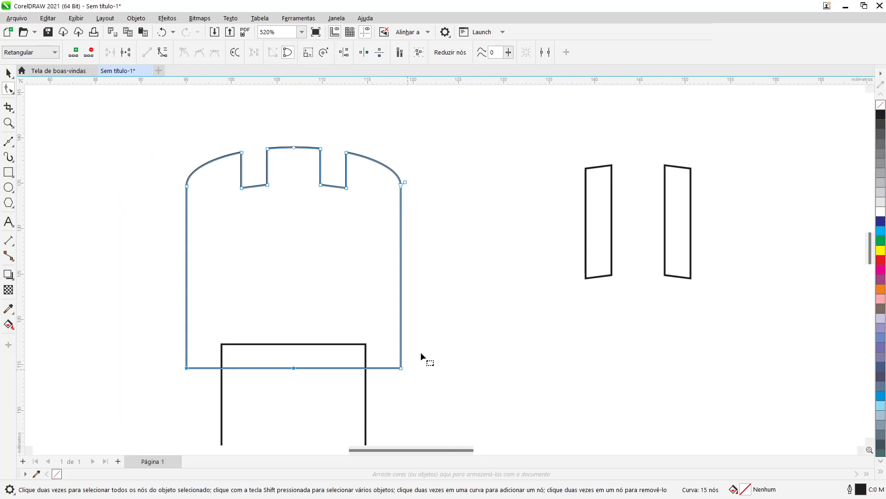
- Break the notched shape's bottom edge at its middle node and pull the two open ends down and apart to the sides of the body rectangle
drag(415, 353, 386, 383)
key(ctrl)
key(ctrl+z)
double_click(294, 368)
click(126, 58)
drag(296, 369, 293, 406)
drag(237, 385, 213, 394)
drag(295, 368, 370, 395)
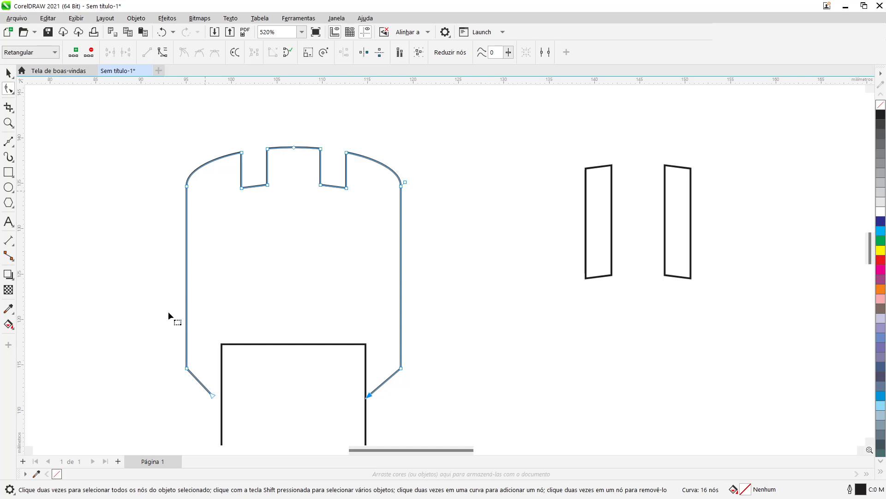
- Move the four lower nodes of the notched outline up about 3.5 mm together
drag(151, 331, 423, 404)
drag(401, 369, 401, 340)
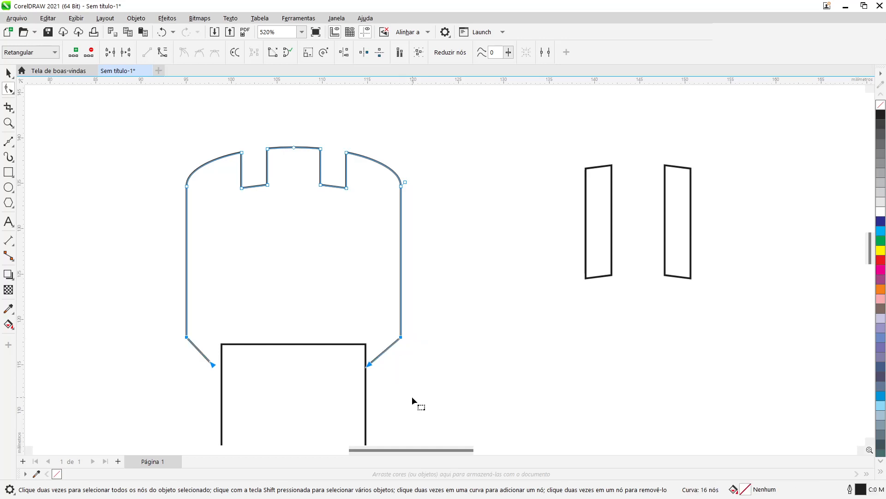
click(9, 73)
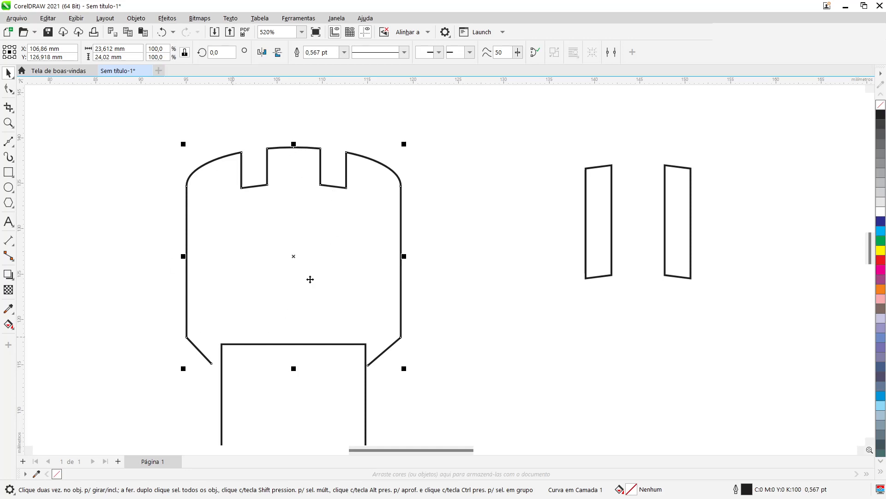
- Convert all segments of the notched outline to curves and make all its nodes smooth
click(9, 89)
drag(141, 114, 428, 397)
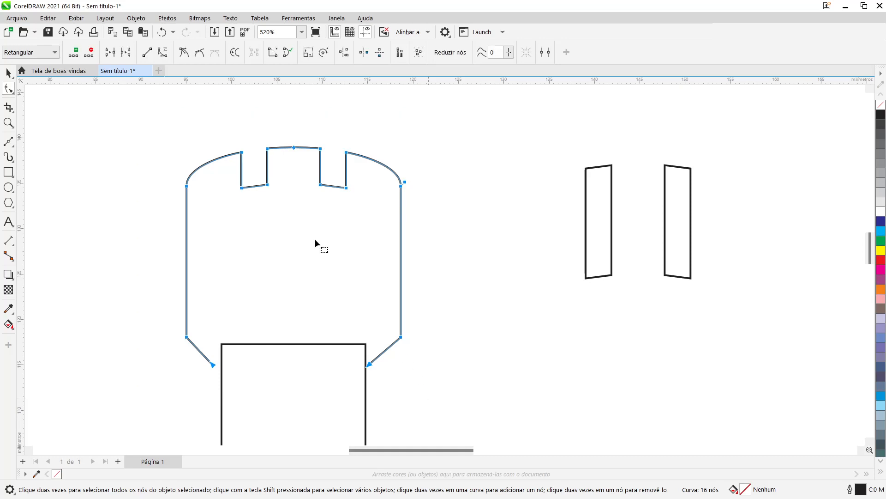
click(163, 52)
click(200, 52)
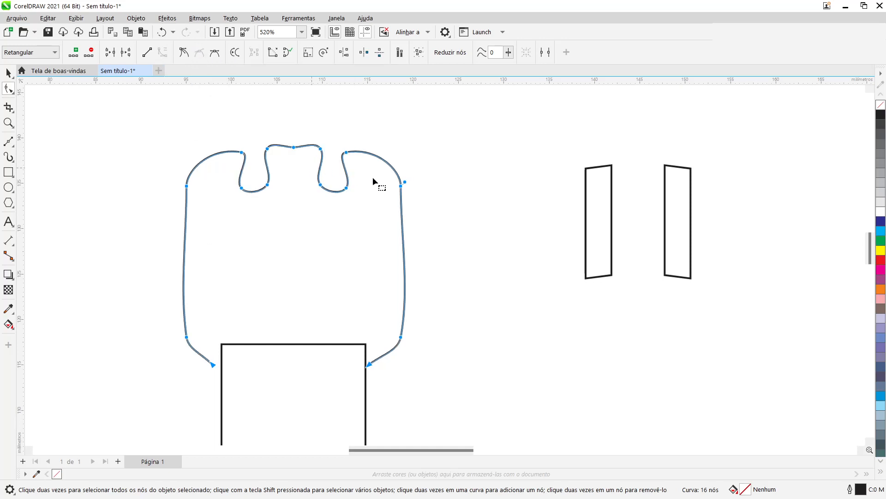
- Raise the middle top node between the two notches about 0.8 mm to round the central lobe
scroll(281, 150, up, 5)
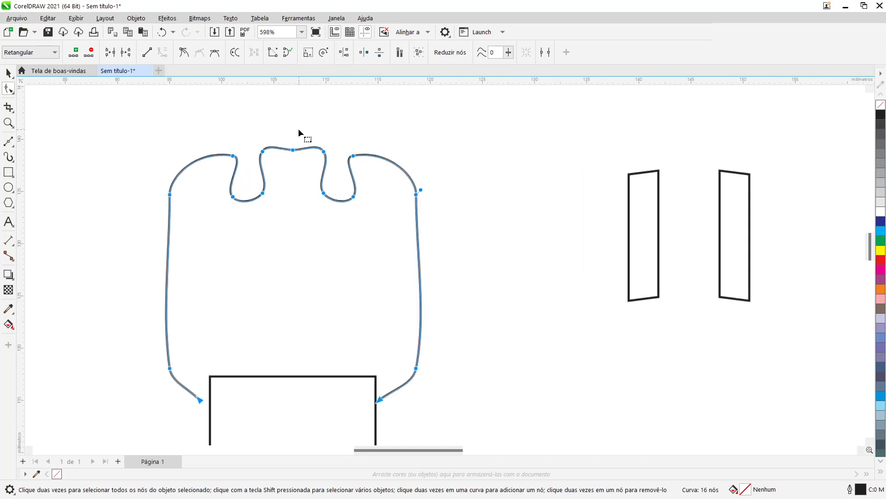
click(296, 192)
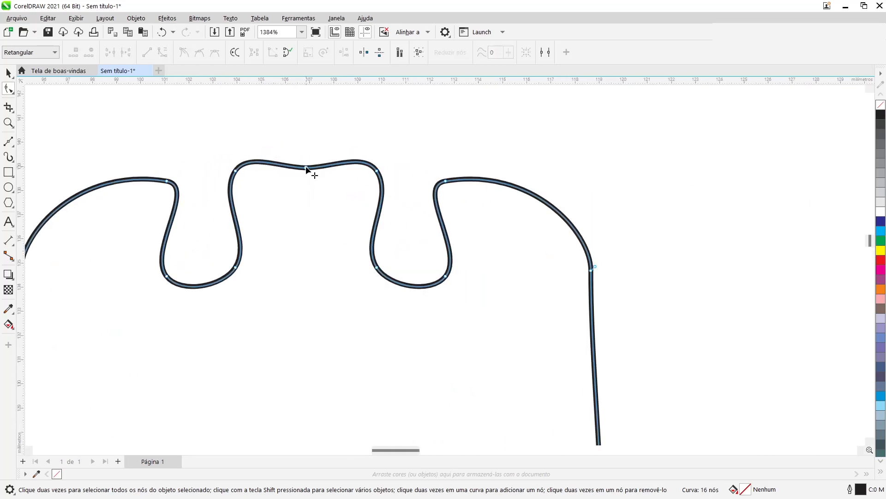
drag(306, 167, 307, 146)
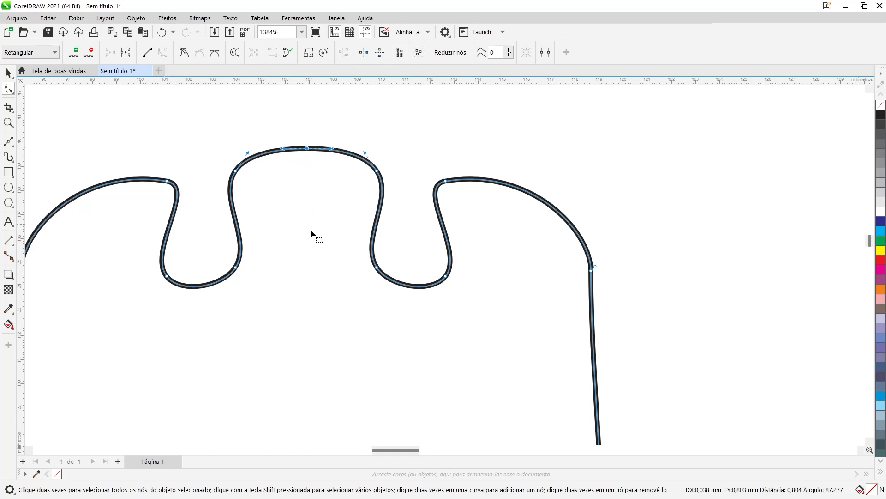
scroll(311, 240, down, 2)
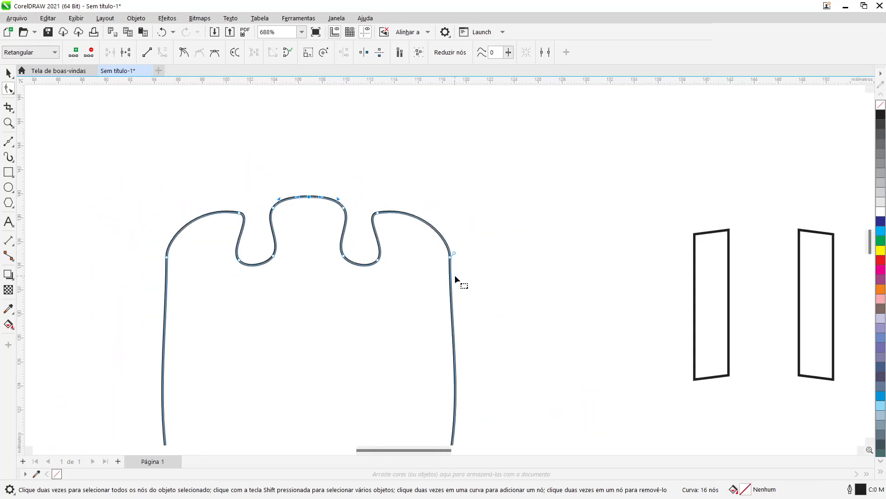
- Select all nodes of the notched outline and apply node reduction
scroll(455, 276, down, 1)
scroll(463, 312, up, 2)
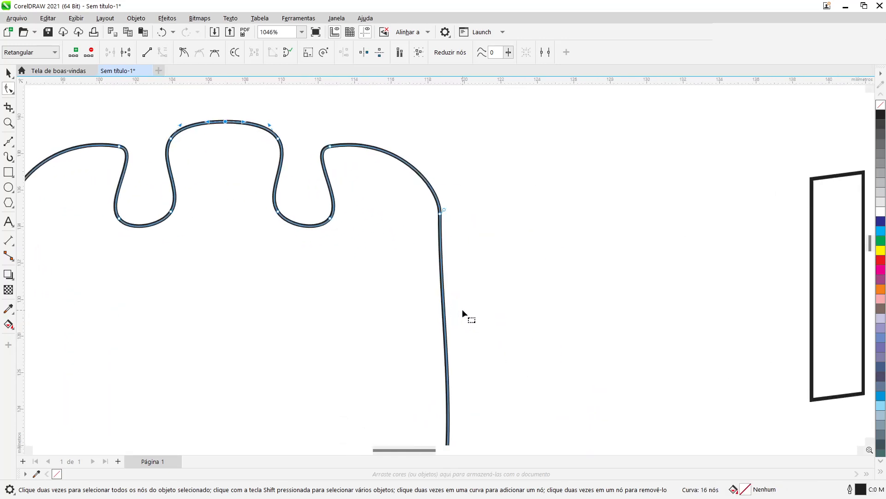
double_click(440, 213)
scroll(176, 262, down, 2)
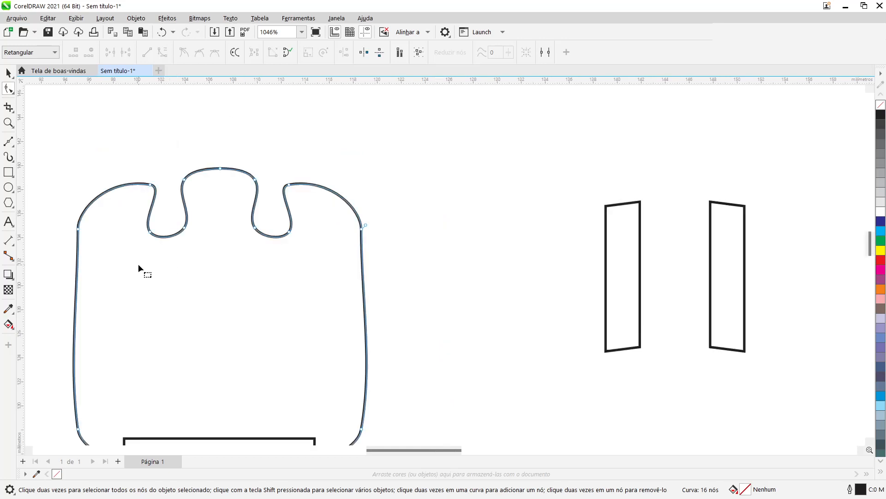
drag(60, 169, 349, 428)
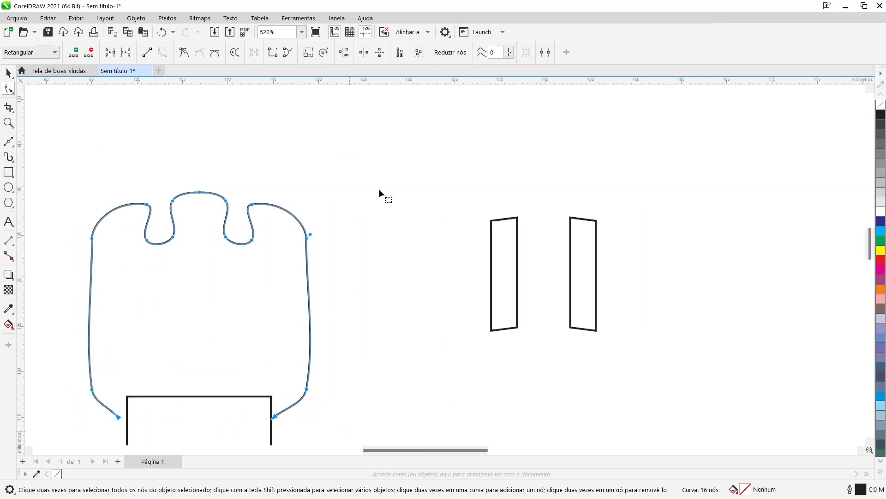
click(448, 53)
scroll(285, 237, up, 5)
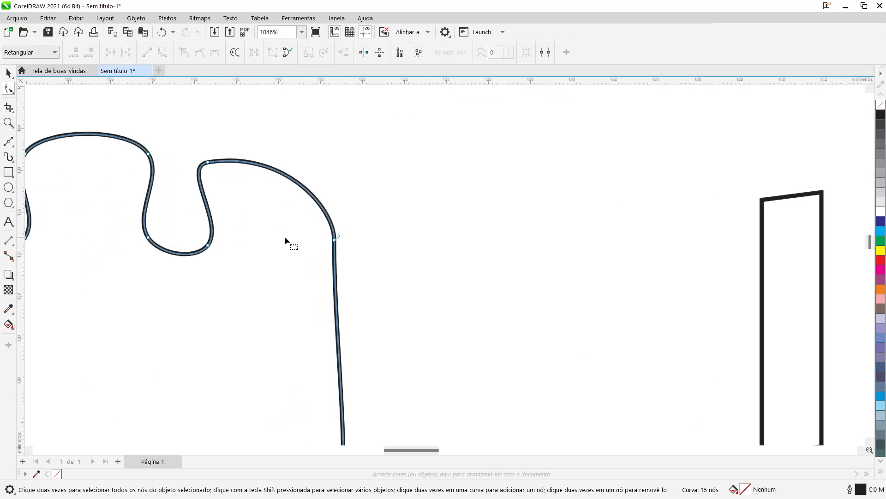
drag(355, 239, 373, 228)
key(ctrl+z)
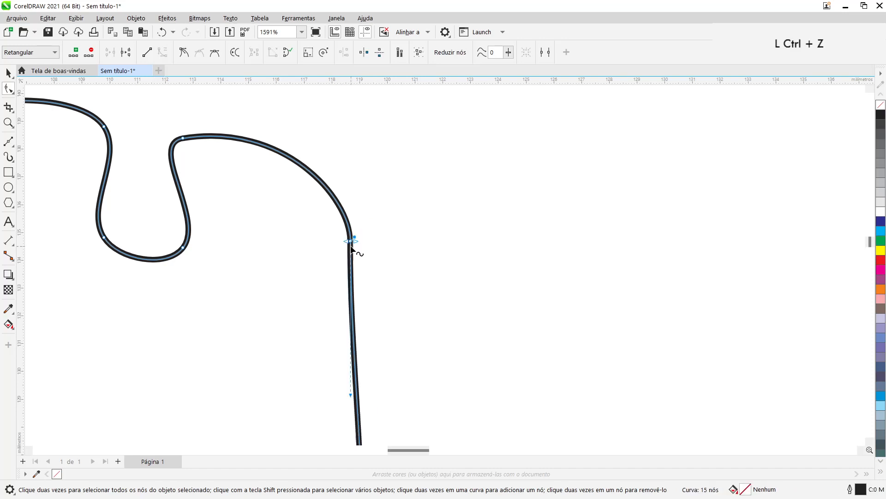
scroll(342, 240, up, 4)
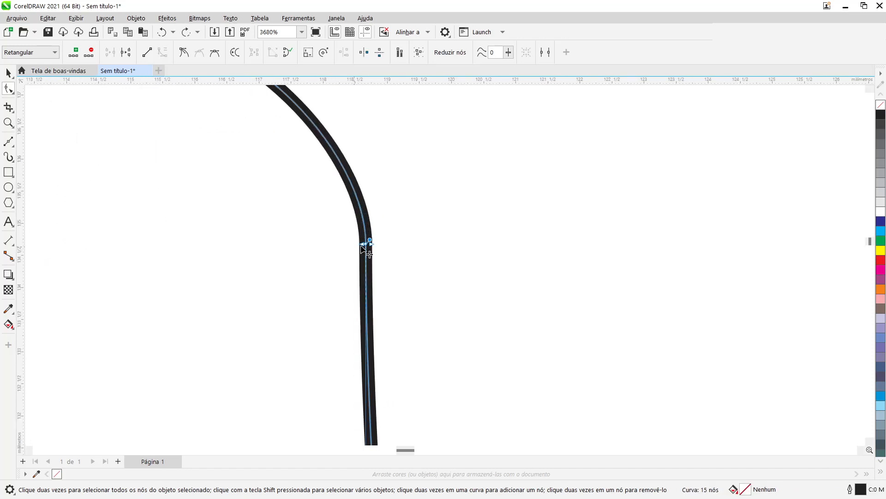
scroll(360, 248, down, 5)
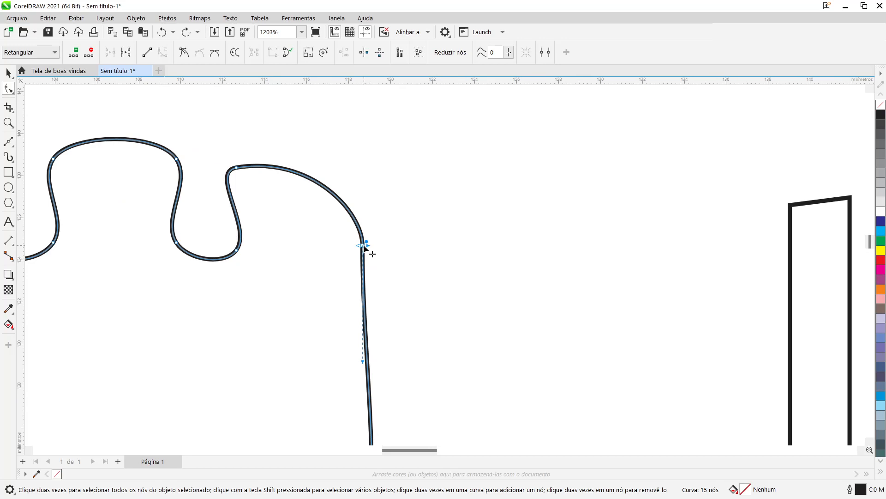
double_click(363, 246)
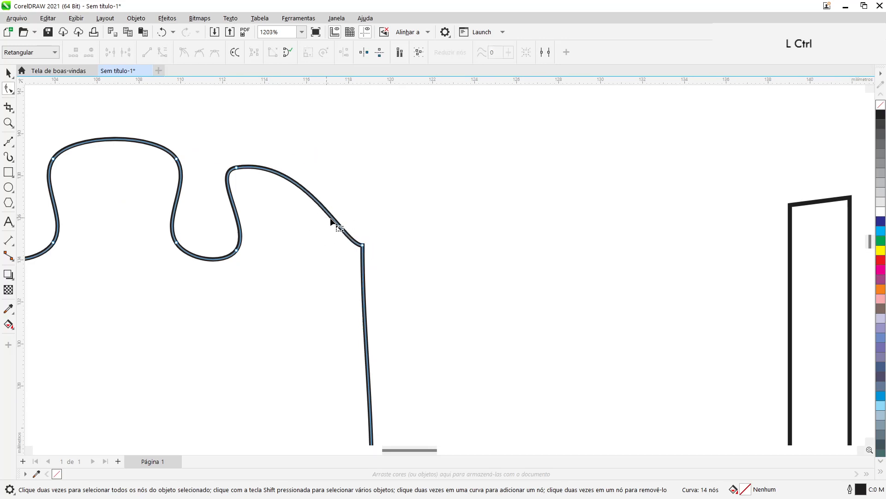
key(ctrl+z)
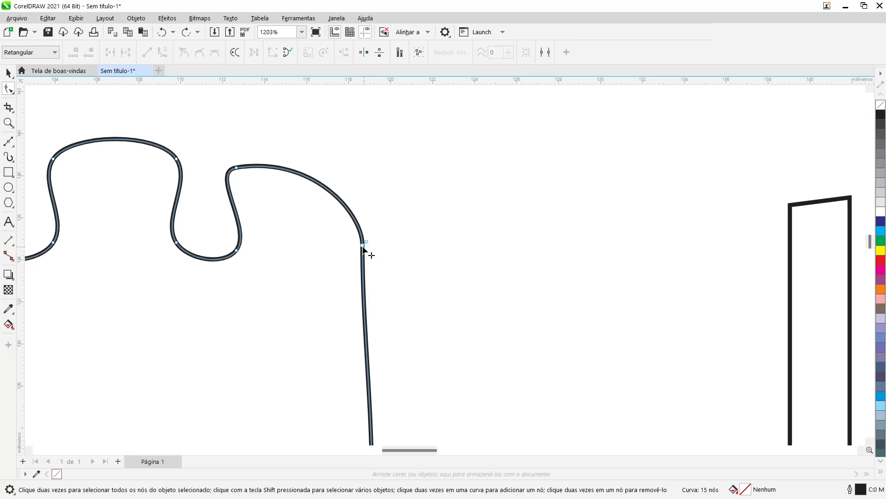
- Separate the overlapping nodes at the outline's right shoulder, delete the surplus one and return the remaining node to the shoulder
drag(366, 245, 383, 228)
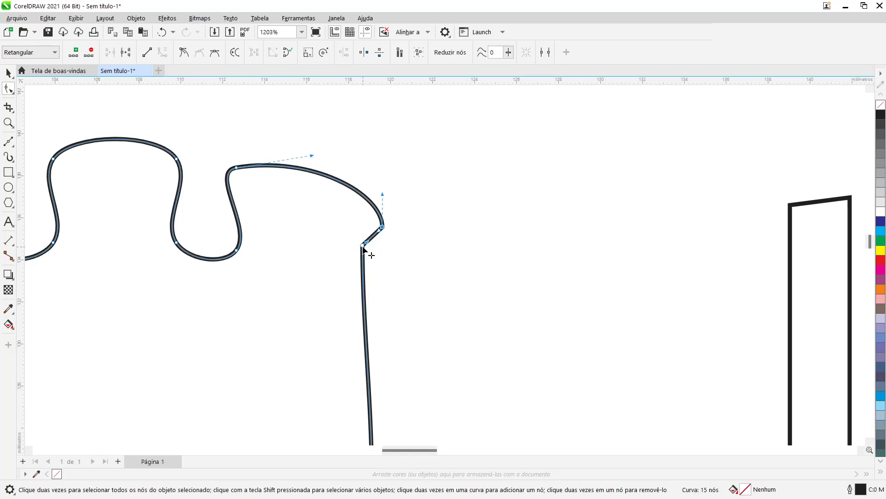
double_click(363, 246)
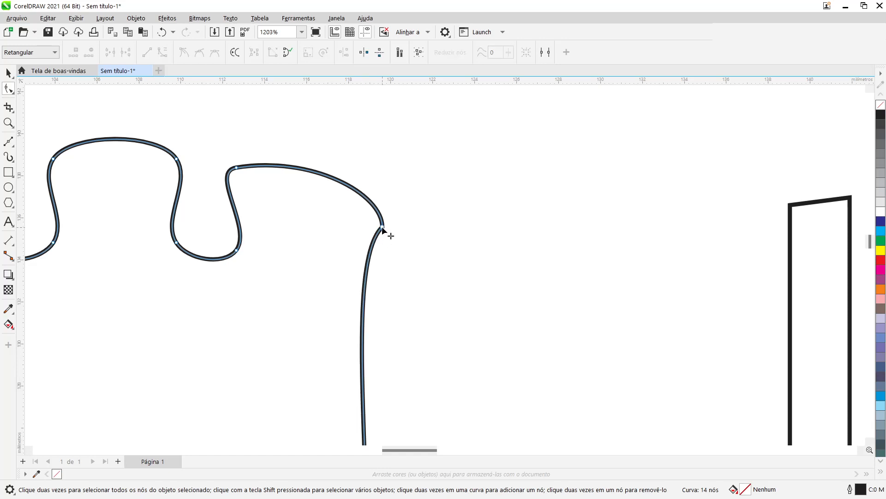
drag(383, 226, 363, 241)
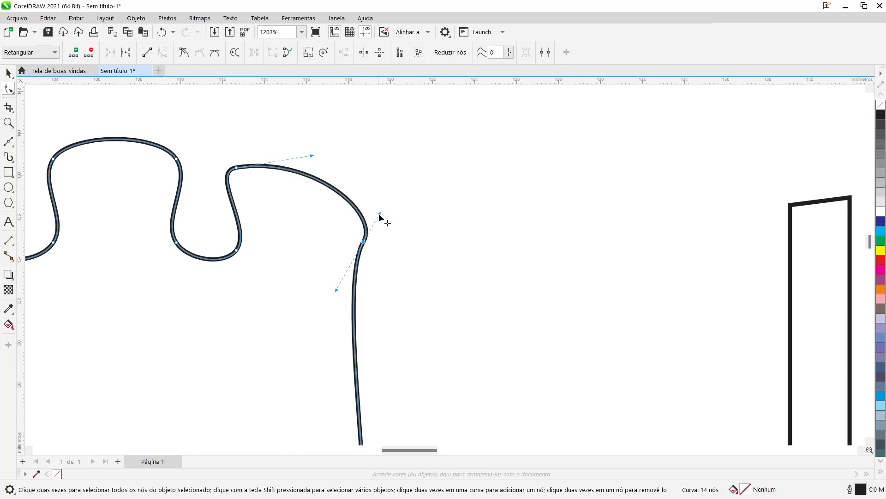
- Adjust the right shoulder node's handles so the rounded top flows smoothly into a slightly bulging right side
drag(380, 212, 355, 190)
scroll(184, 299, down, 2)
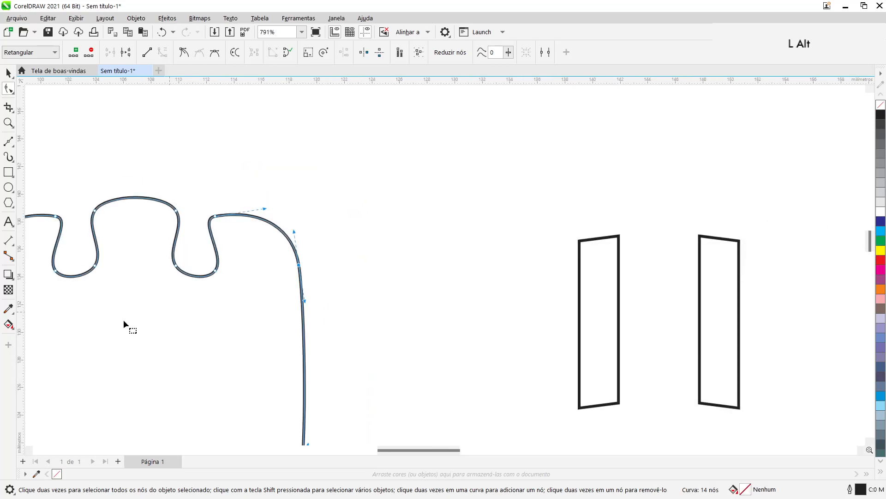
drag(383, 448, 362, 447)
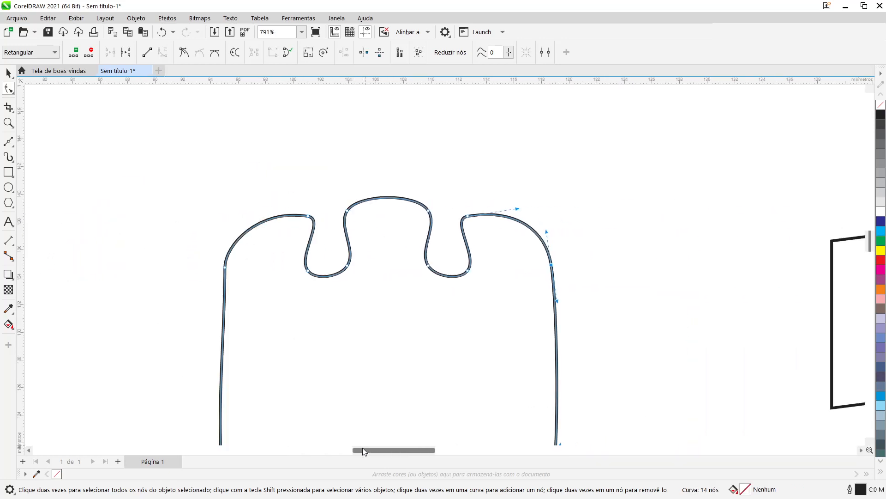
scroll(394, 359, down, 3)
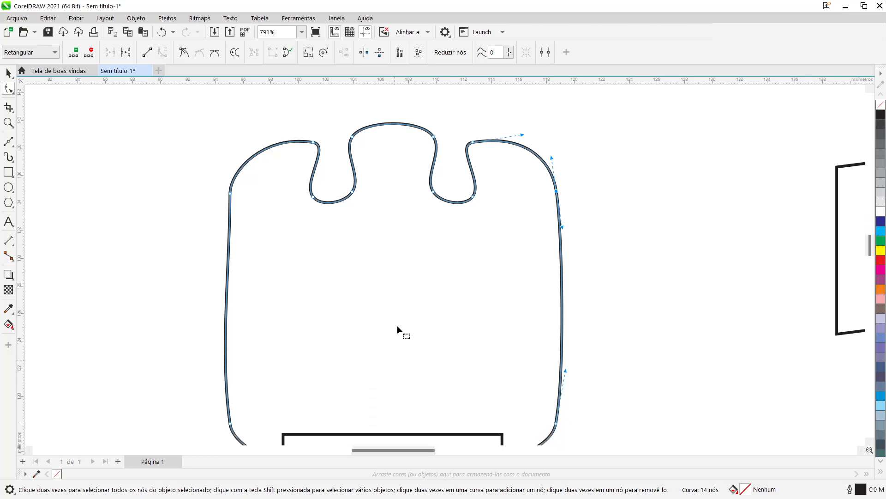
scroll(398, 326, down, 1)
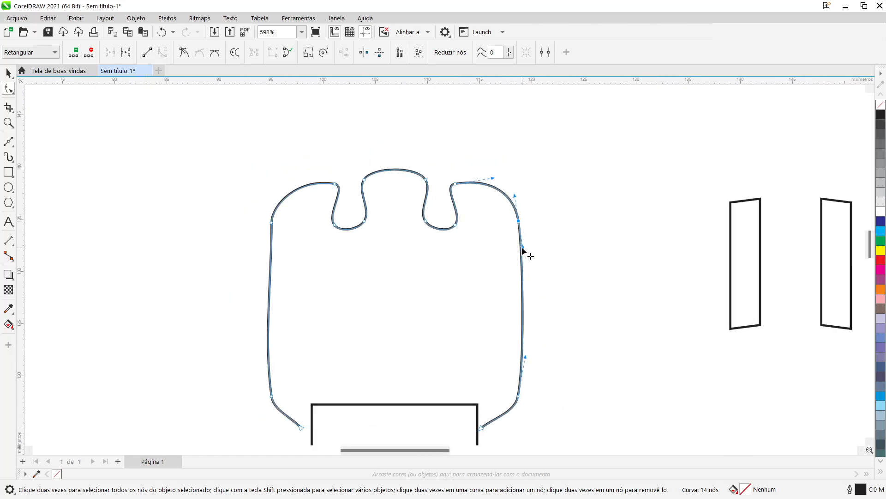
drag(524, 249, 527, 252)
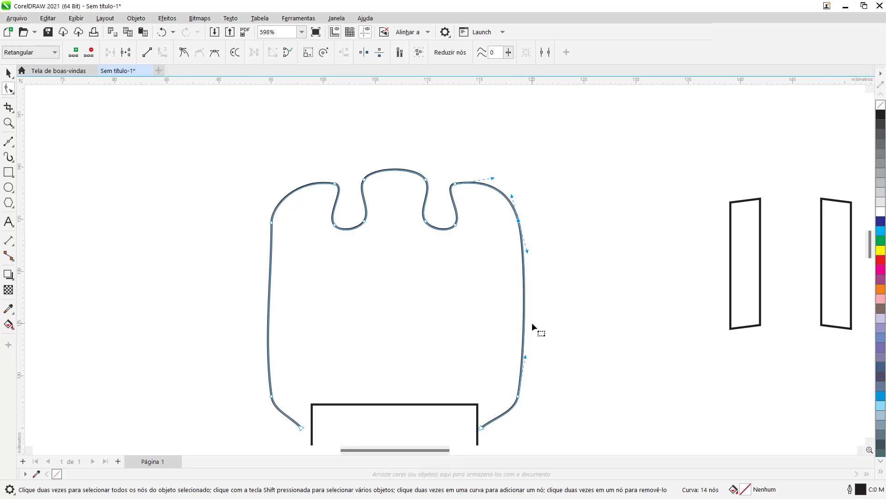
- Angle the left shoulder node's lower handle outward so the left side bulges smoothly like the right side
scroll(268, 227, up, 3)
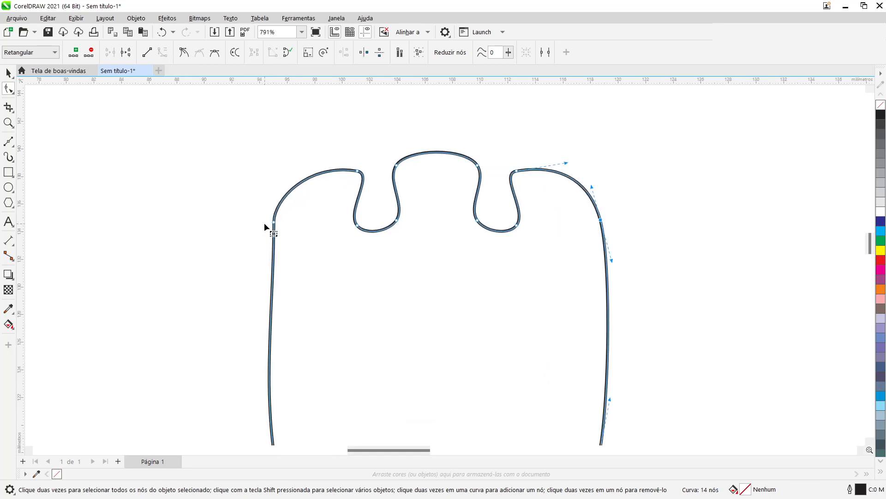
click(277, 224)
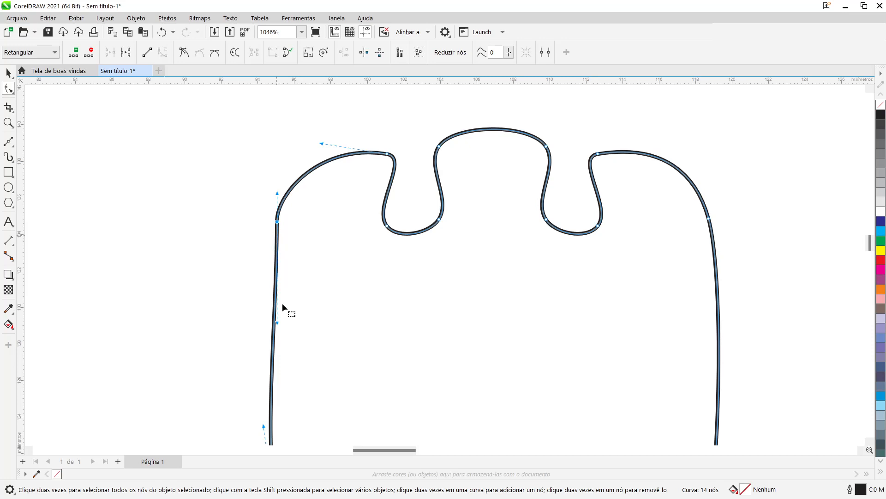
drag(278, 322, 259, 320)
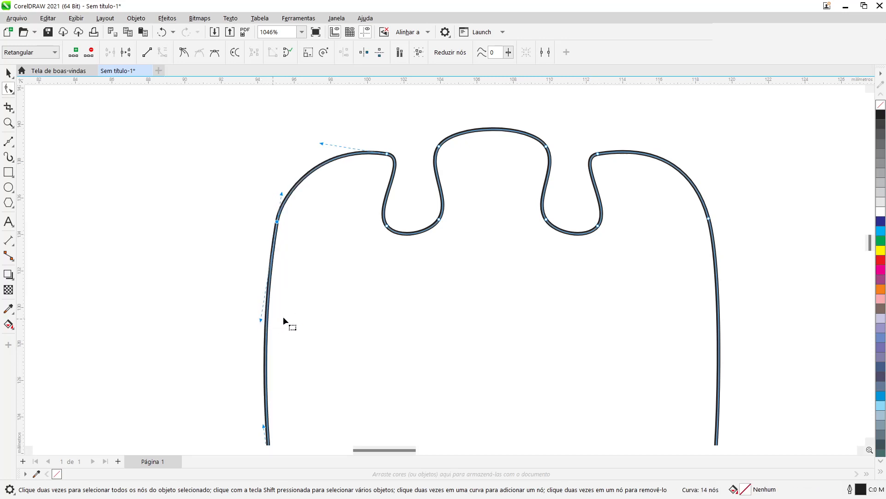
scroll(494, 351, down, 3)
scroll(501, 356, down, 3)
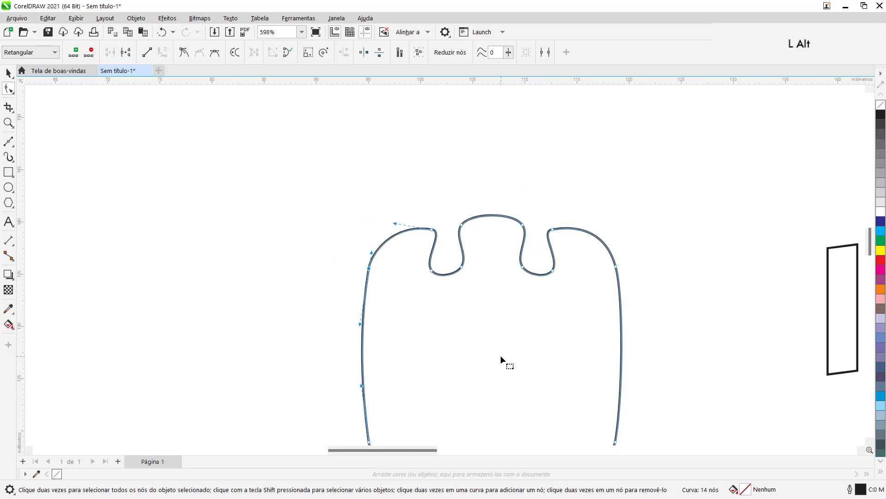
- Angle the upper handles of the head outline's lower left and lower right nodes outward so both sides bulge evenly
scroll(501, 356, down, 1)
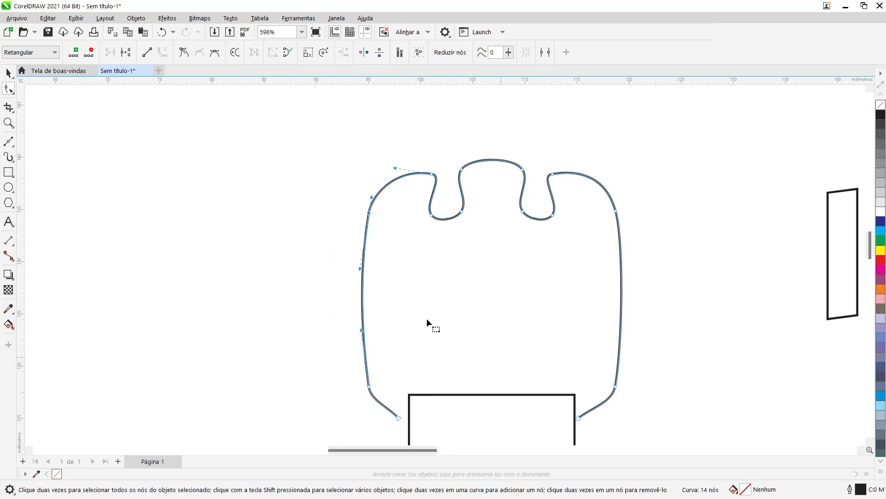
drag(362, 330, 364, 341)
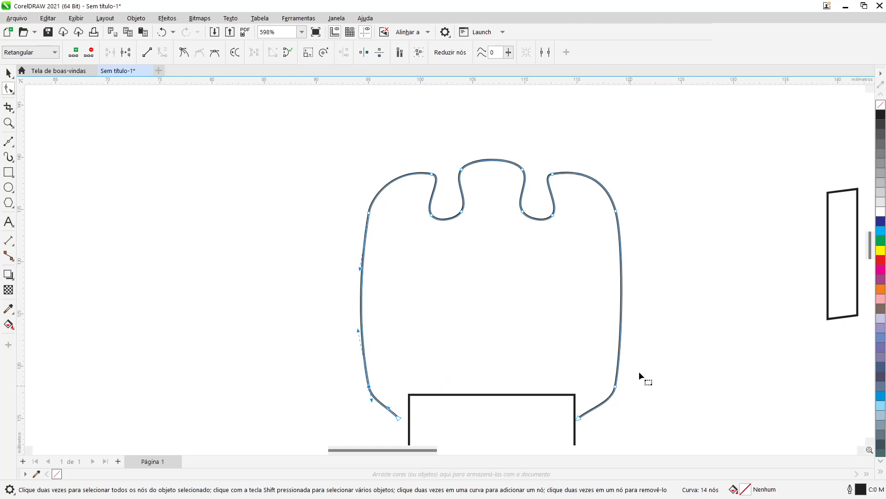
drag(642, 367, 603, 397)
click(621, 322)
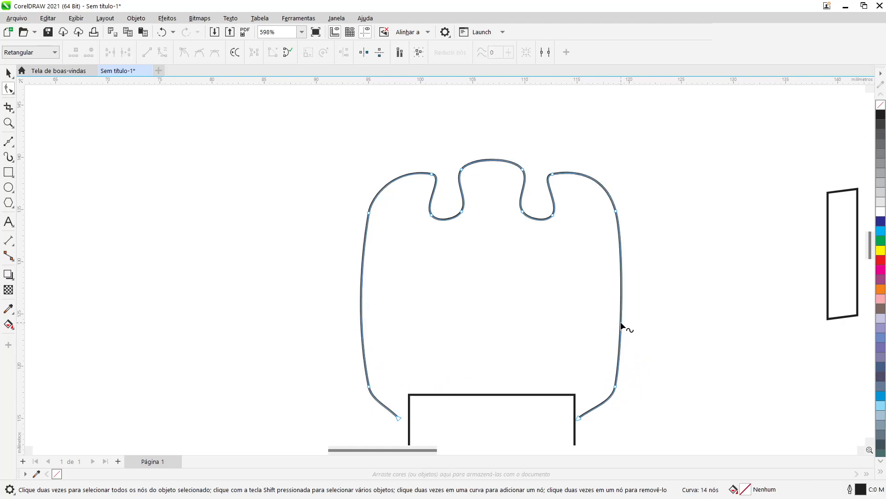
click(615, 386)
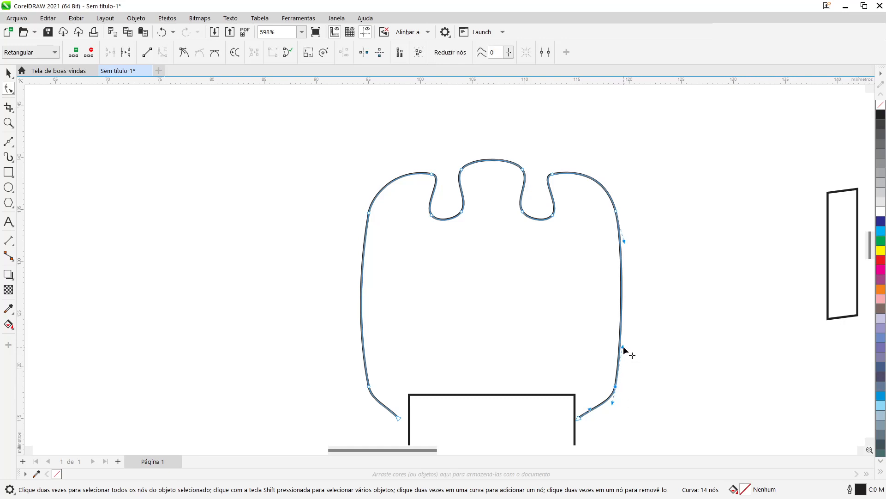
drag(624, 347, 630, 345)
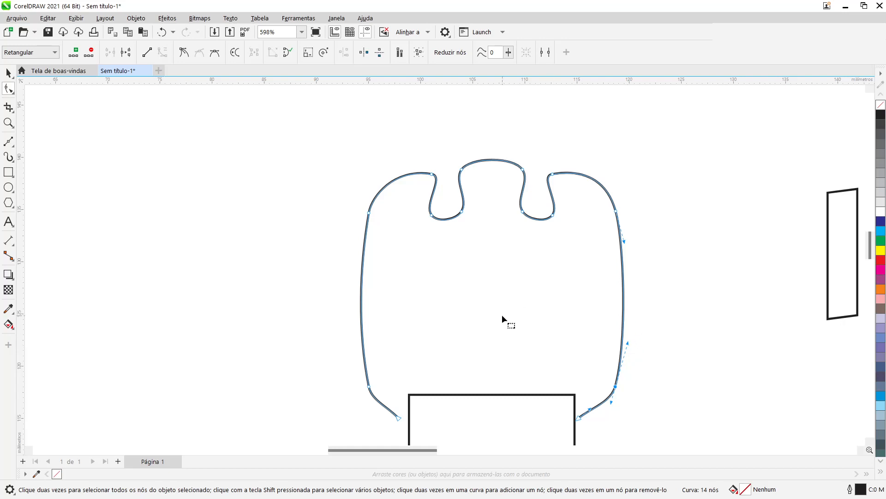
- Set the head curve's outline width to 3 pt
click(9, 73)
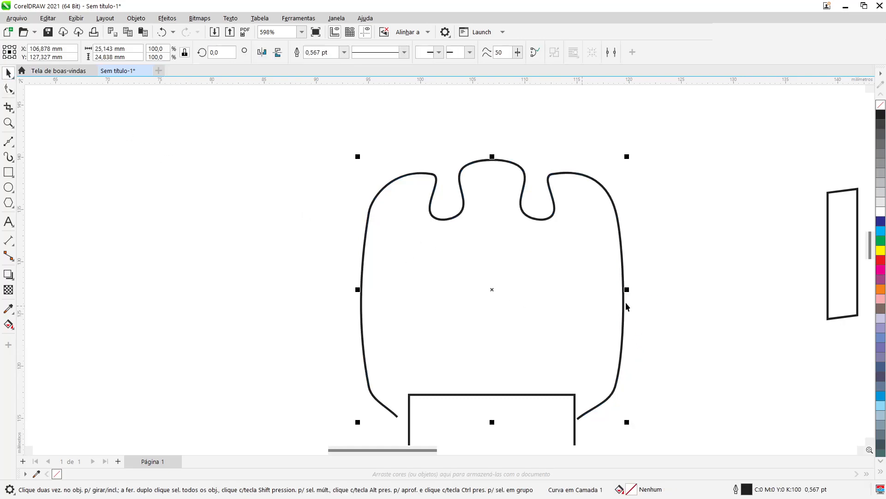
scroll(512, 336, down, 1)
scroll(511, 335, down, 1)
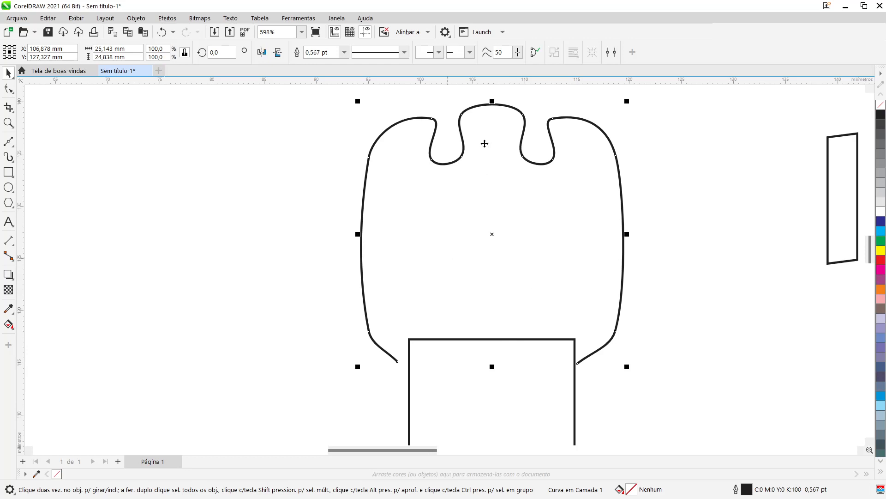
drag(401, 449, 409, 450)
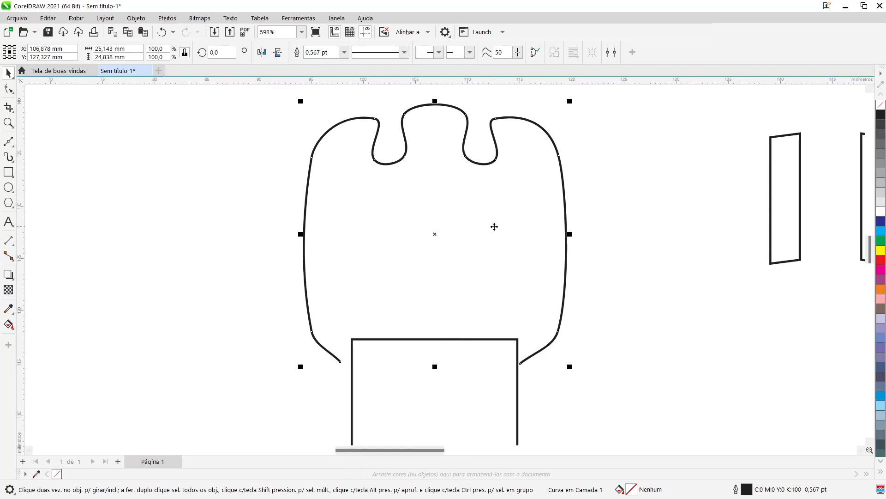
click(344, 53)
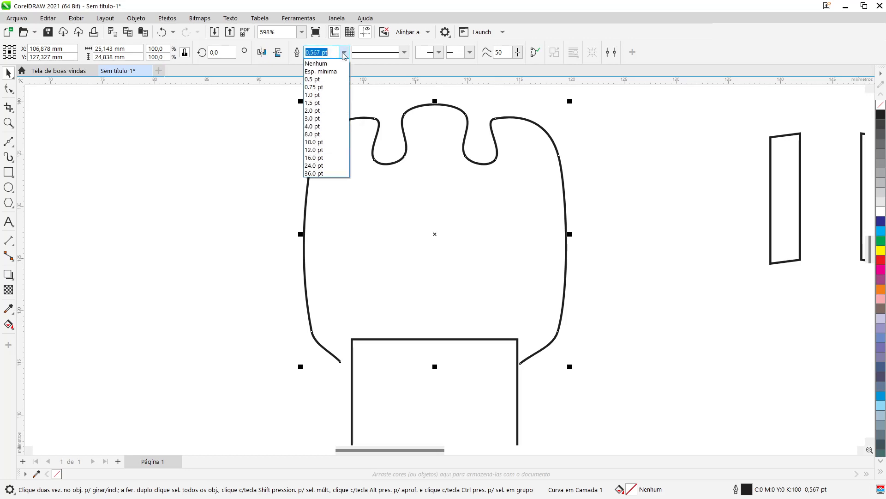
click(326, 119)
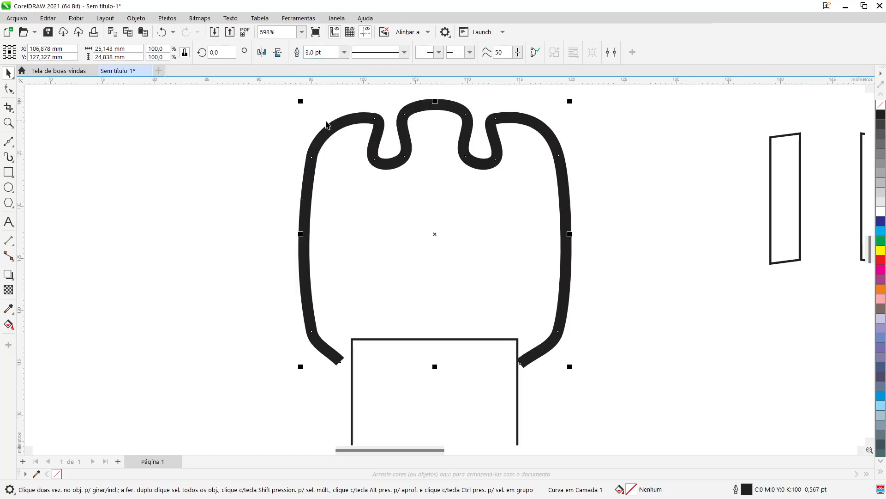
scroll(448, 236, down, 1)
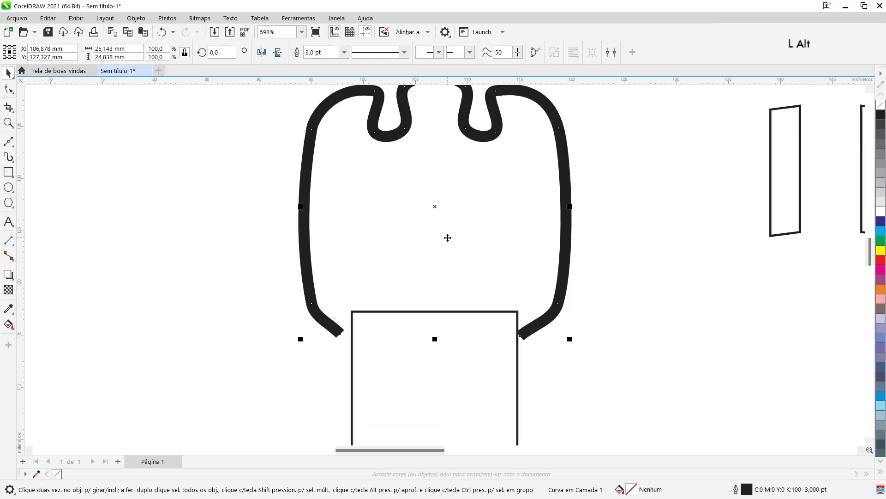
scroll(447, 237, up, 2)
scroll(446, 239, down, 4)
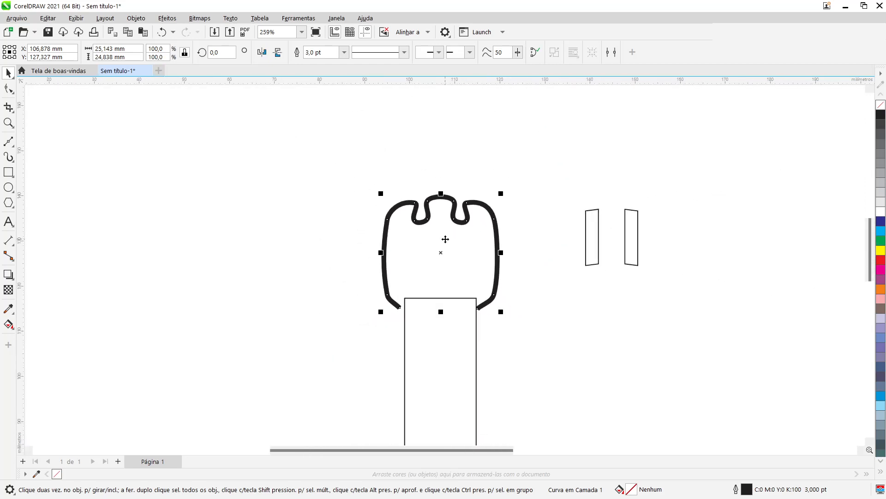
- Try a 4 pt outline width on the head curve and set it back to 3 pt
click(344, 52)
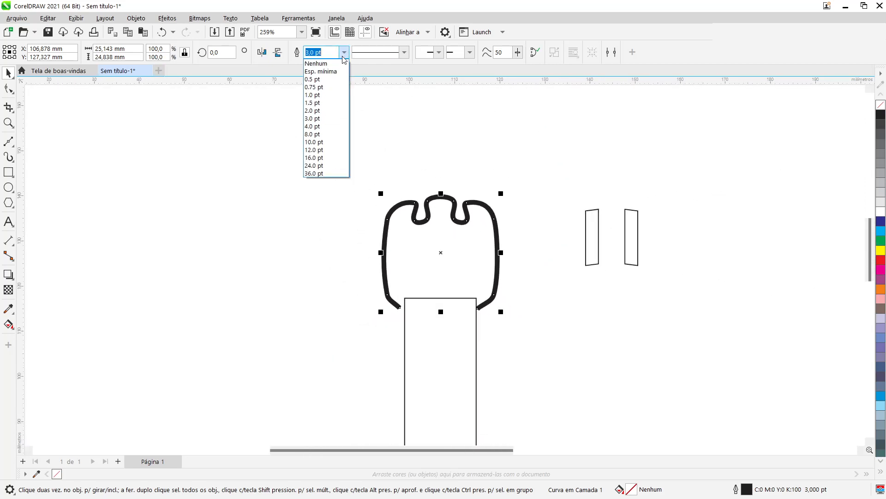
click(323, 126)
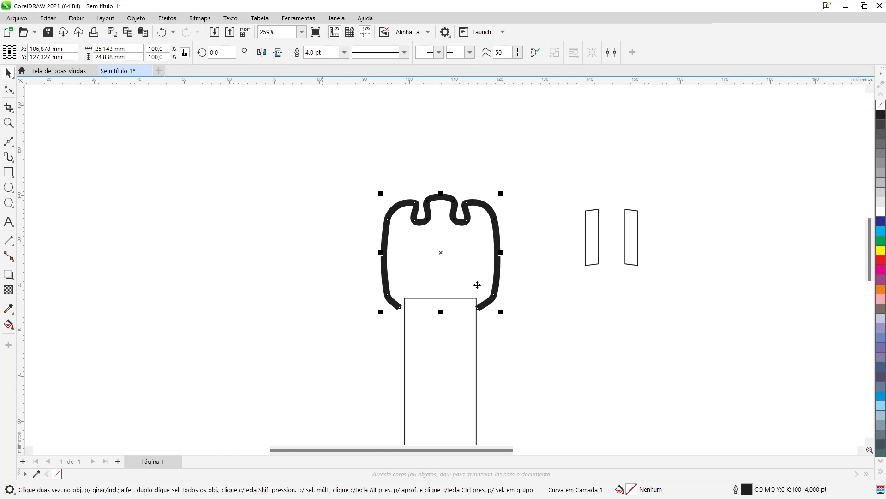
click(551, 278)
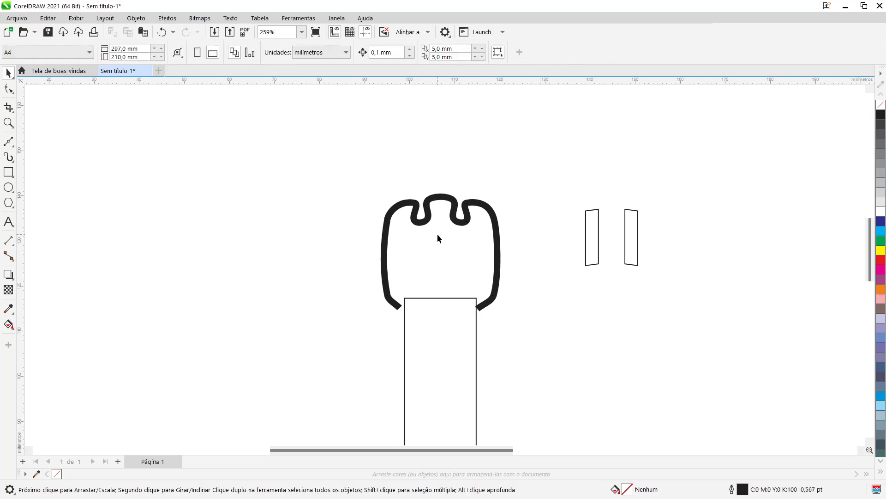
scroll(437, 236, up, 1)
scroll(437, 237, down, 2)
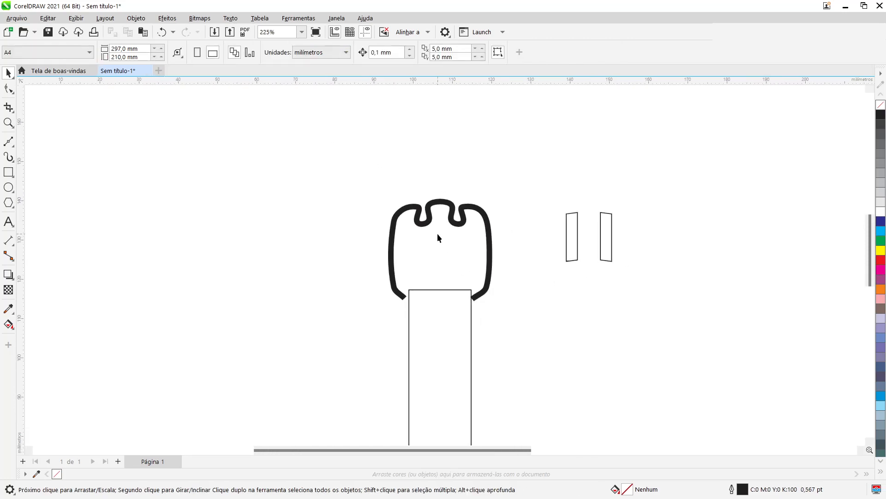
click(453, 224)
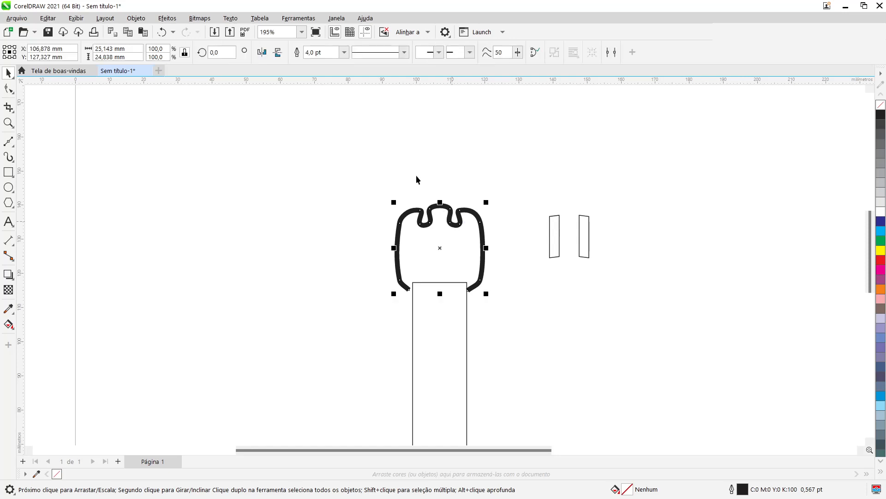
click(346, 52)
click(325, 118)
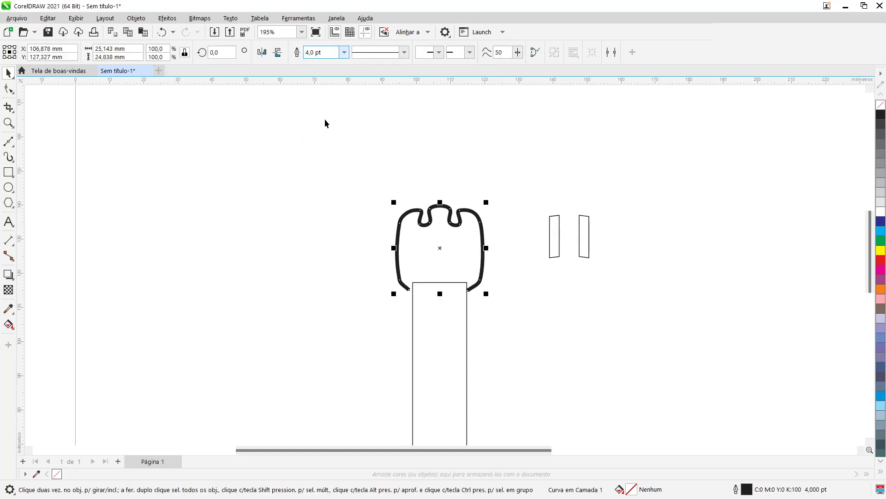
click(514, 193)
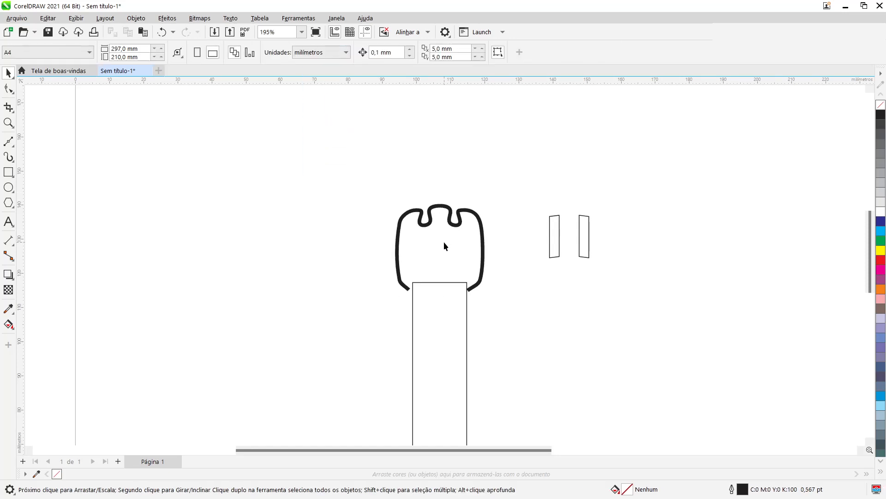
- Convert the head curve's thick outline into an object so its edges can be edited with nodes
scroll(441, 242, up, 1)
scroll(441, 242, up, 5)
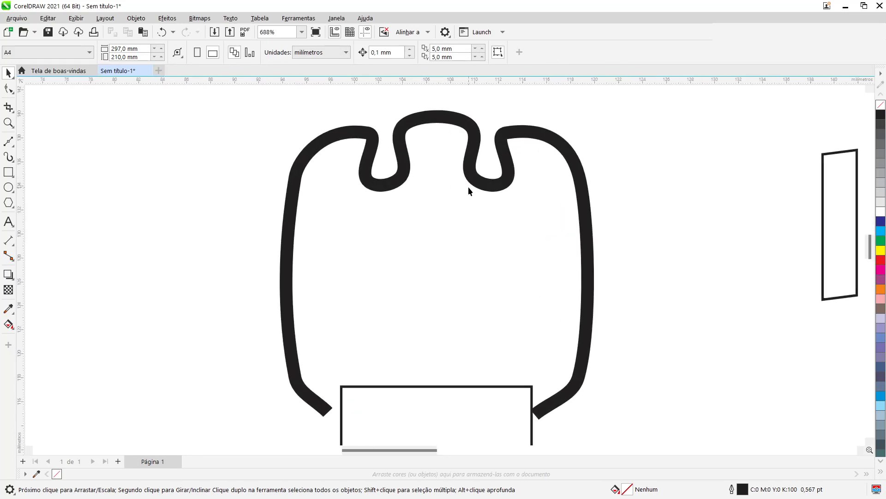
click(490, 187)
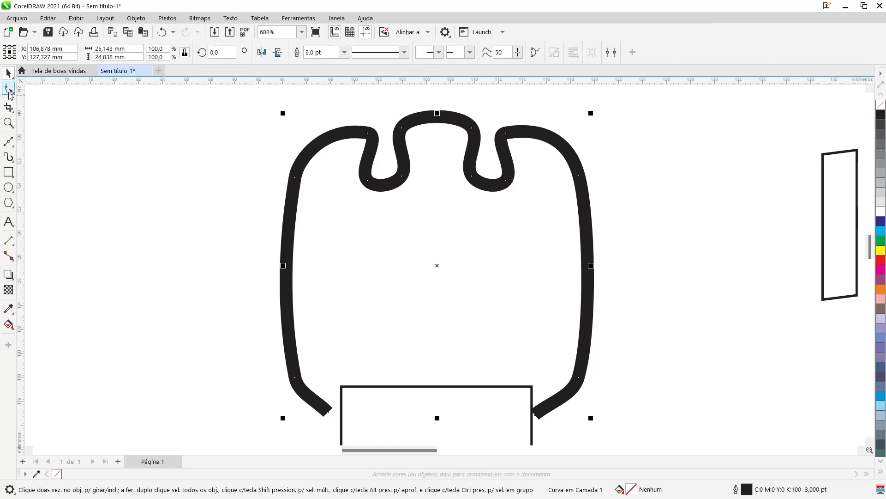
click(9, 88)
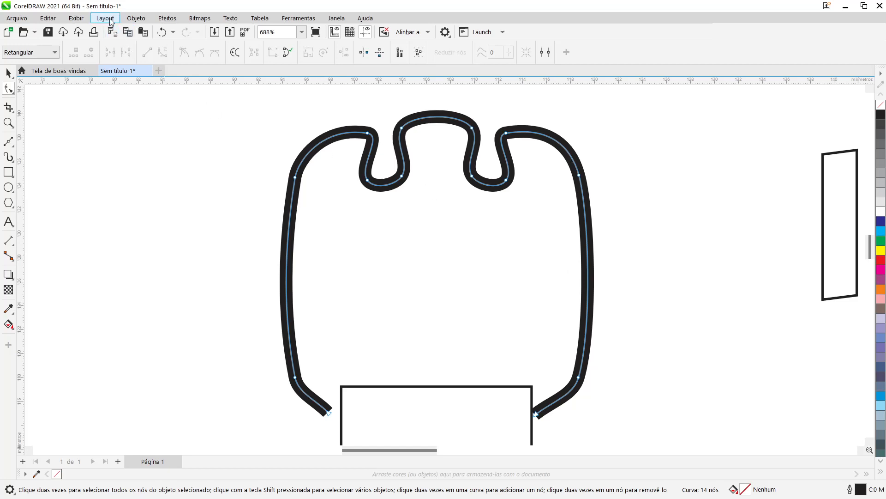
click(136, 18)
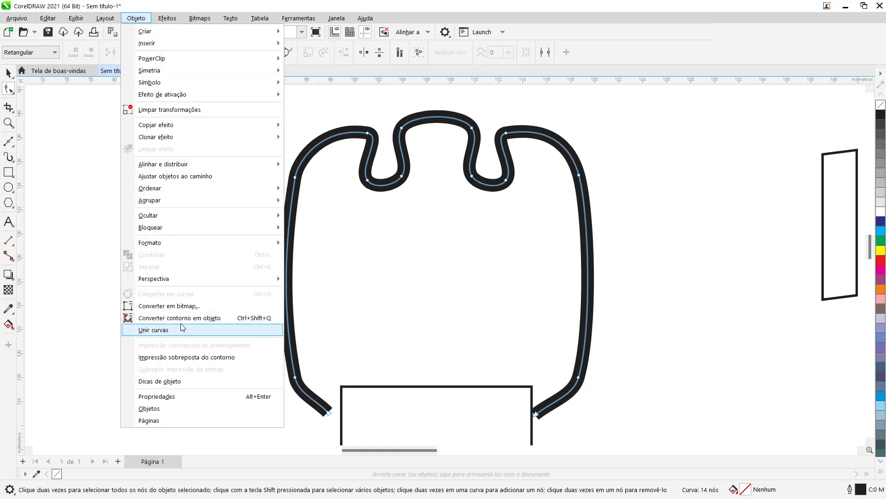
click(248, 322)
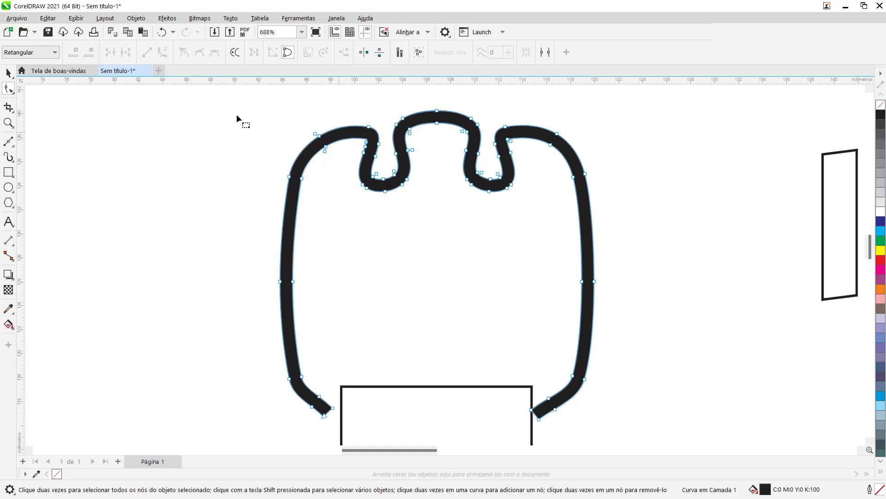
- Select all nodes of the converted head outline and apply node reduction
drag(242, 102, 623, 430)
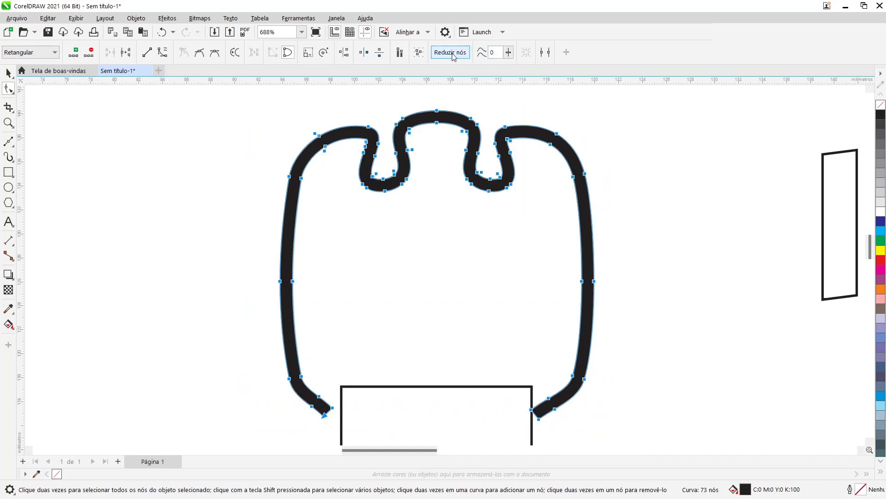
click(450, 52)
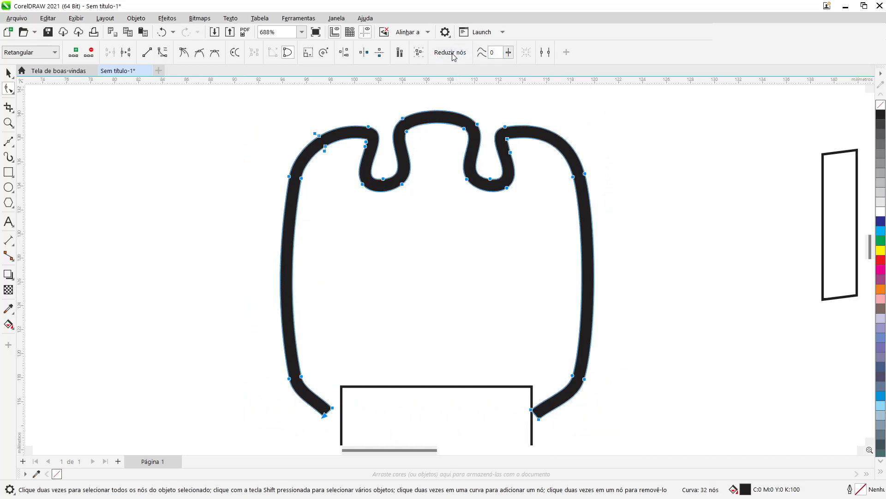
click(421, 237)
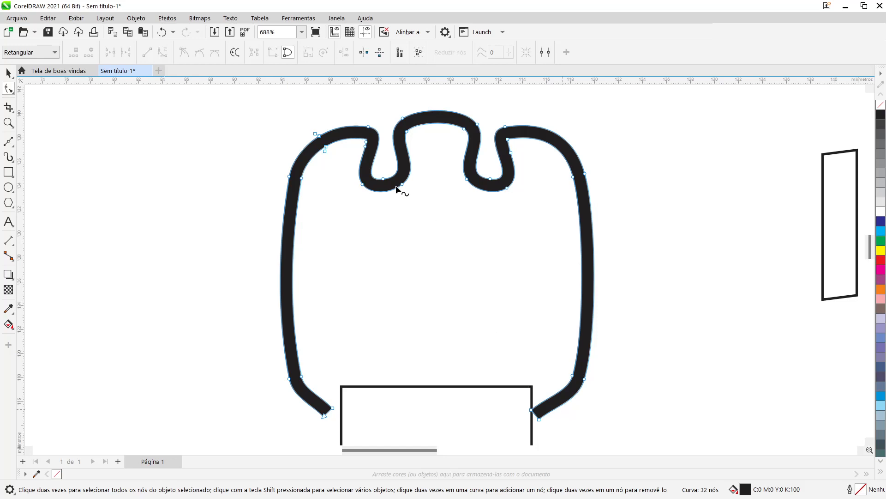
- Add a node on the right notch's lower left outer edge and pull the neighbouring node outward into a small pointed tip
scroll(433, 181, up, 1)
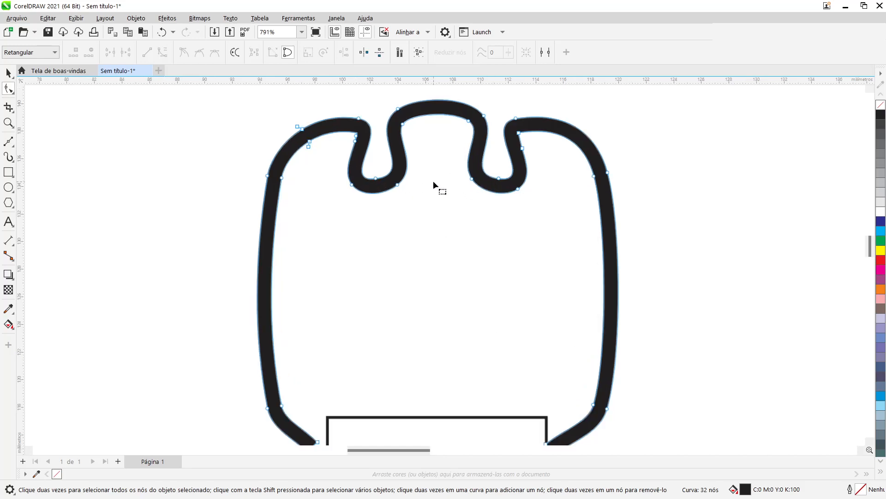
scroll(434, 171, up, 3)
scroll(444, 159, up, 2)
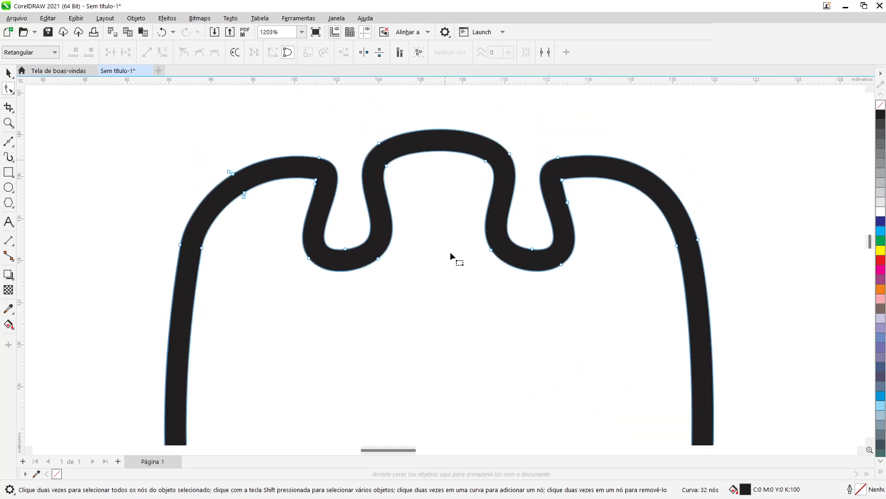
scroll(450, 251, up, 3)
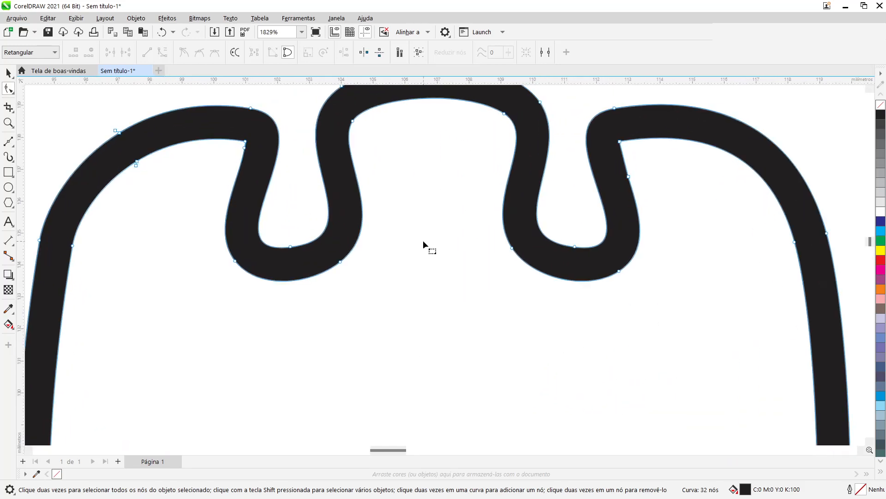
double_click(507, 239)
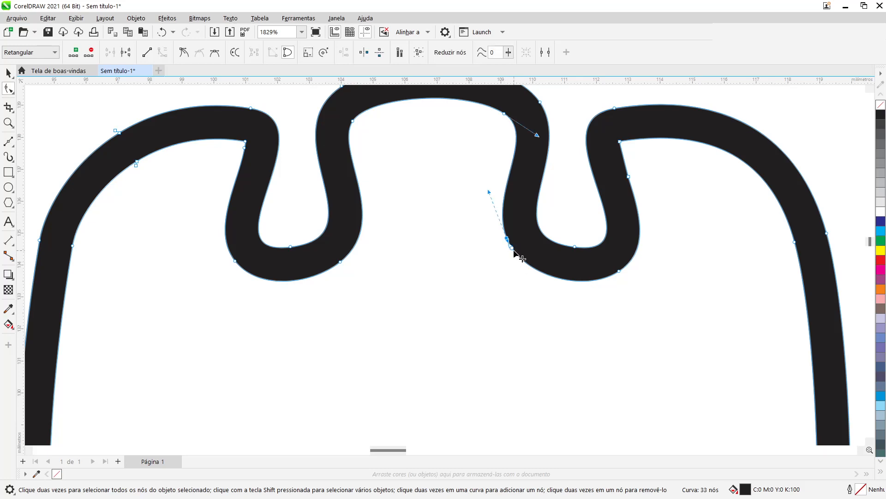
drag(512, 250, 499, 242)
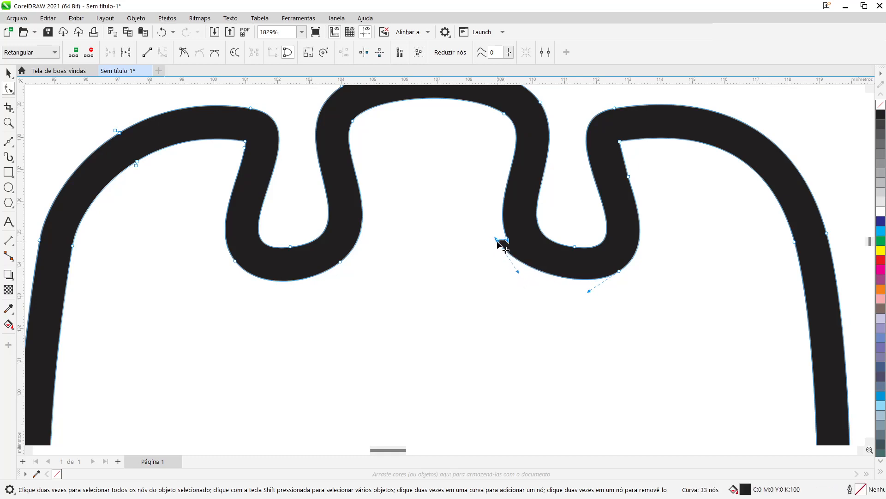
- Add a node on the left notch's lower right outer edge, pull the neighbouring node outward into a matching pointed tip, and deselect the shape
double_click(353, 250)
drag(340, 262, 337, 284)
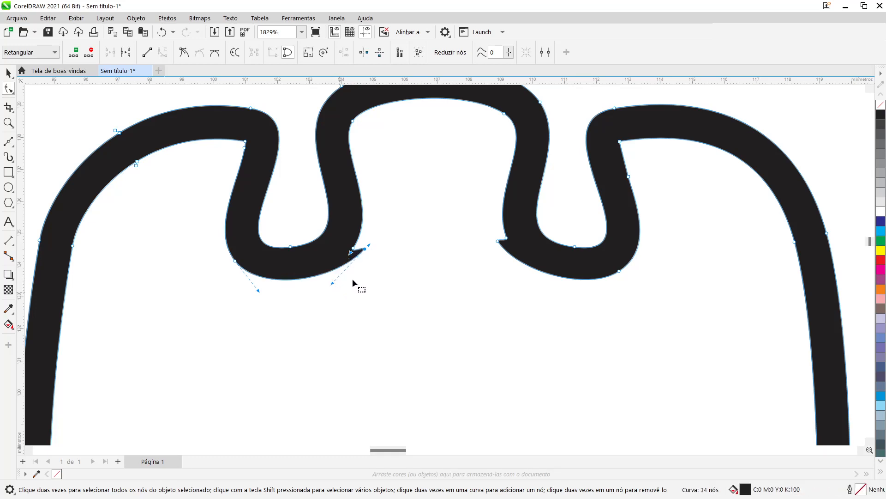
scroll(370, 265, down, 2)
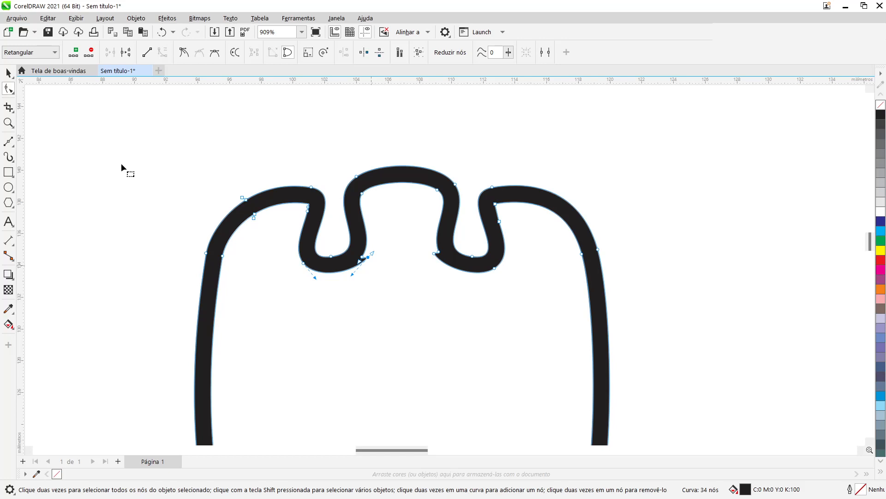
click(8, 72)
click(136, 159)
scroll(419, 290, down, 4)
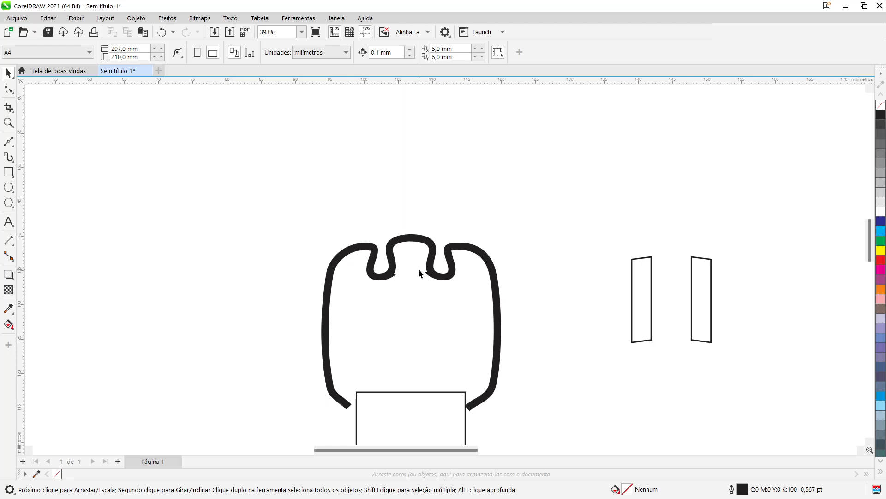
- Move the end node of the left notch's pointed tip slightly downward to refine its shape
scroll(419, 269, up, 6)
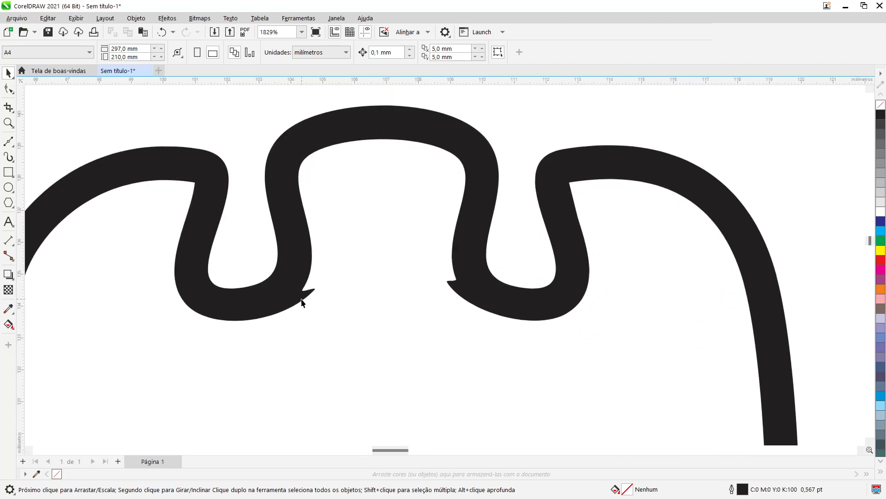
click(271, 296)
key(F10)
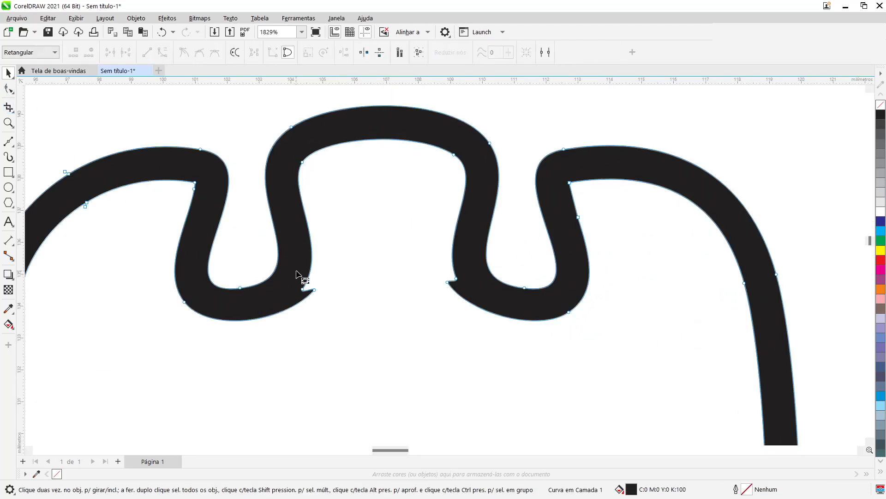
scroll(313, 282, up, 3)
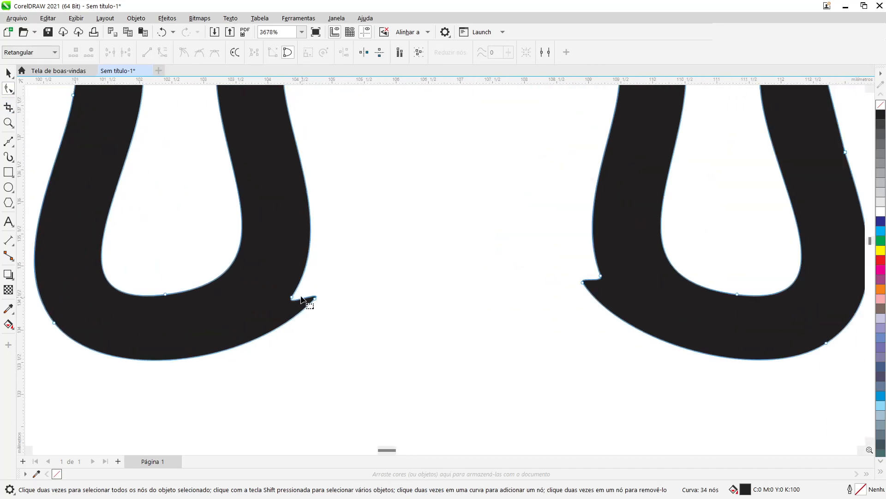
click(315, 301)
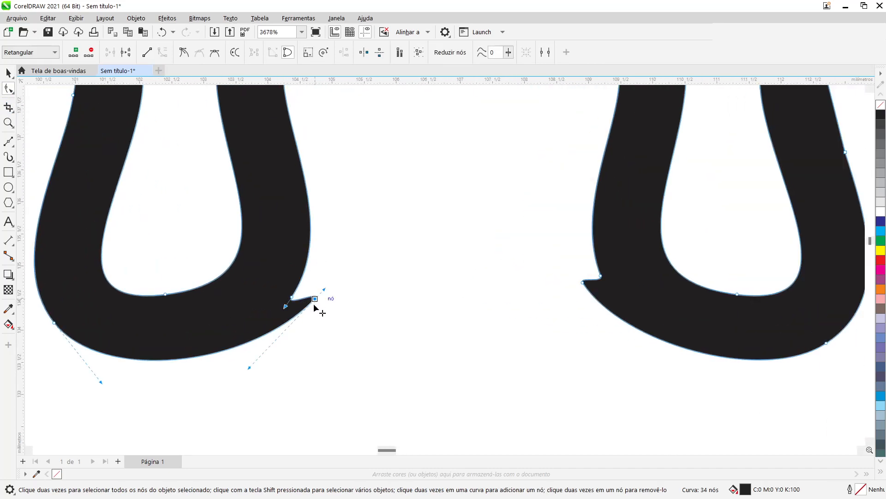
drag(314, 305, 315, 306)
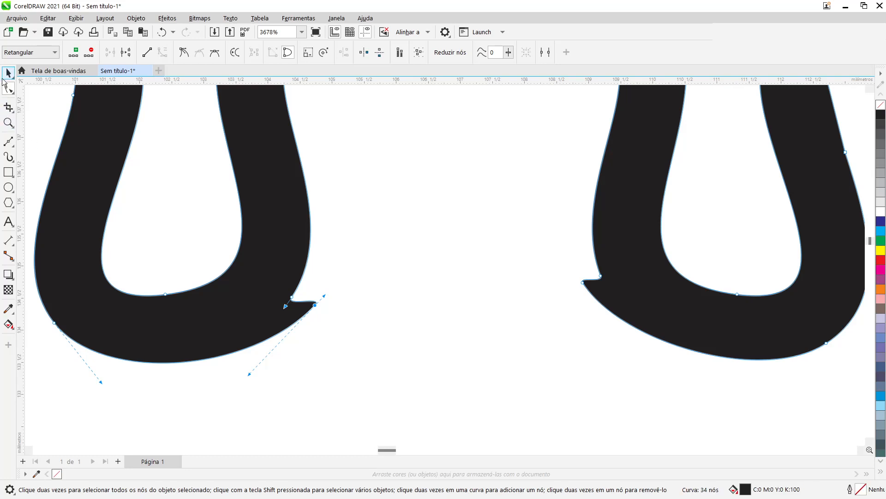
click(9, 73)
- Taper the head outline's lower right end by adding a node on its outer edge and deleting the outer corner node
scroll(403, 257, down, 3)
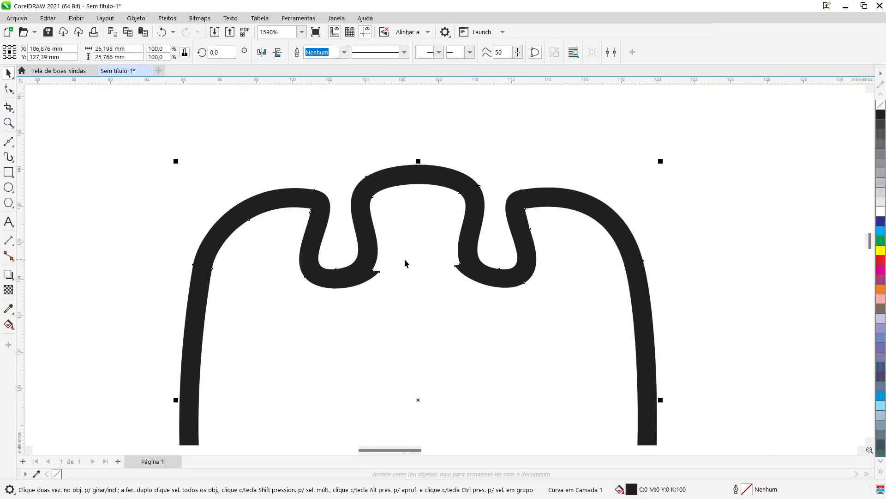
scroll(429, 341, down, 5)
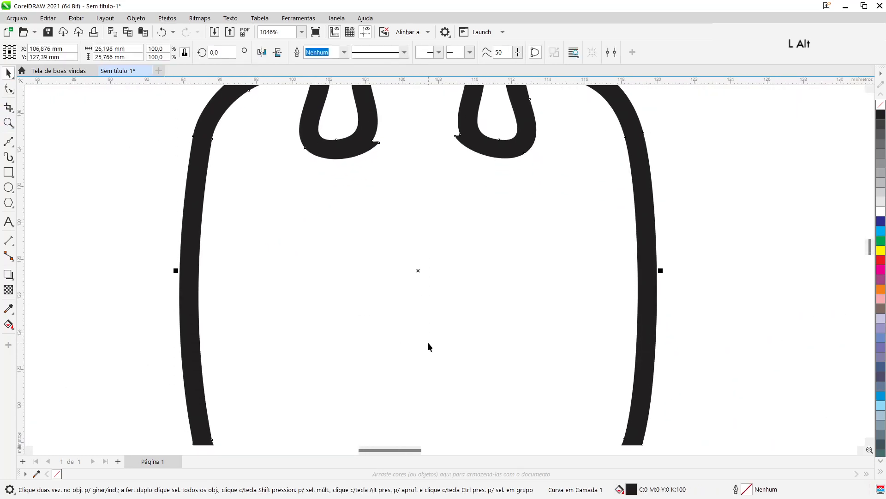
scroll(428, 342, down, 1)
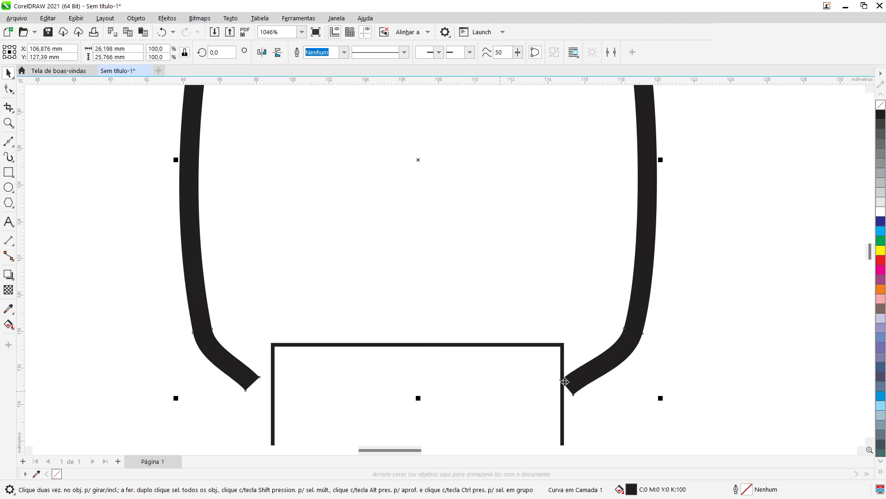
scroll(565, 381, up, 2)
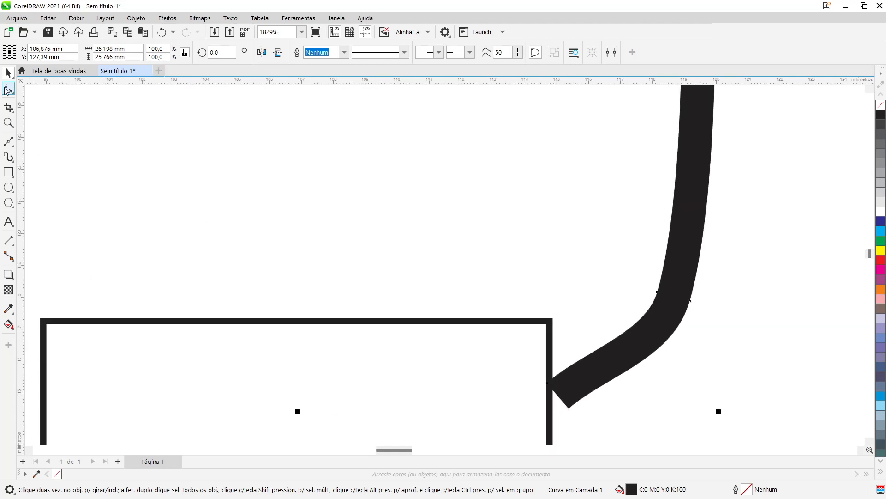
click(7, 88)
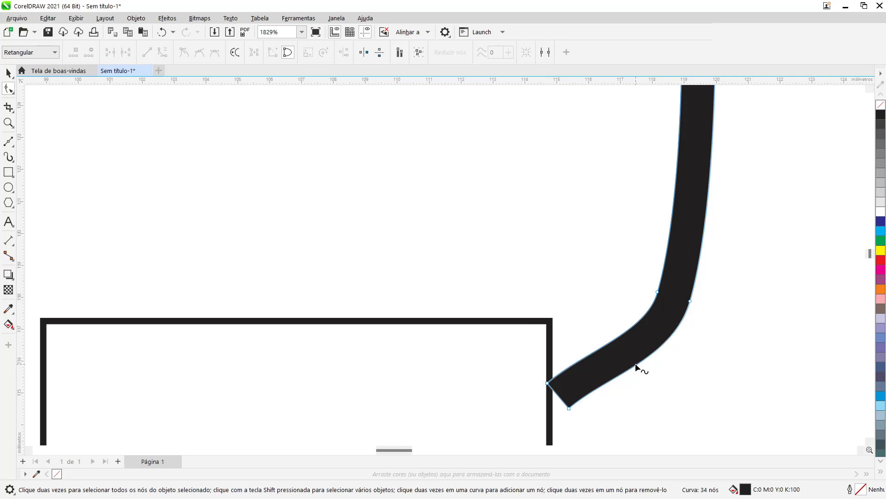
double_click(637, 364)
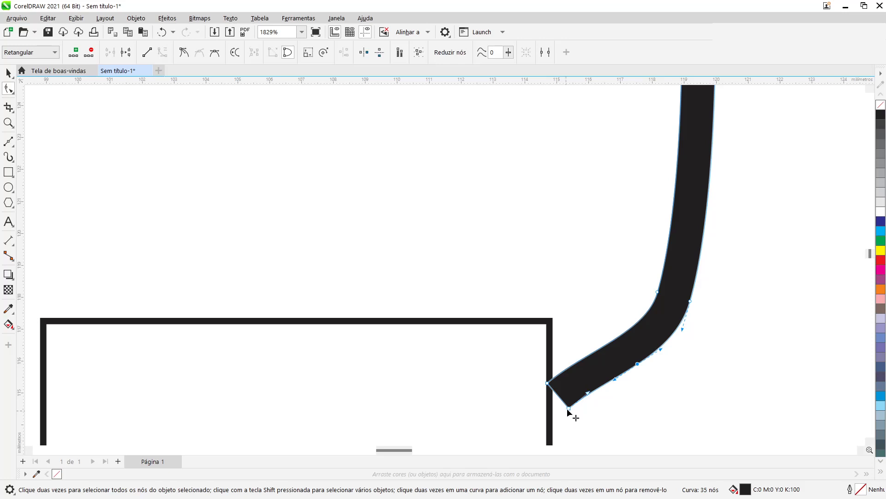
drag(568, 408, 593, 373)
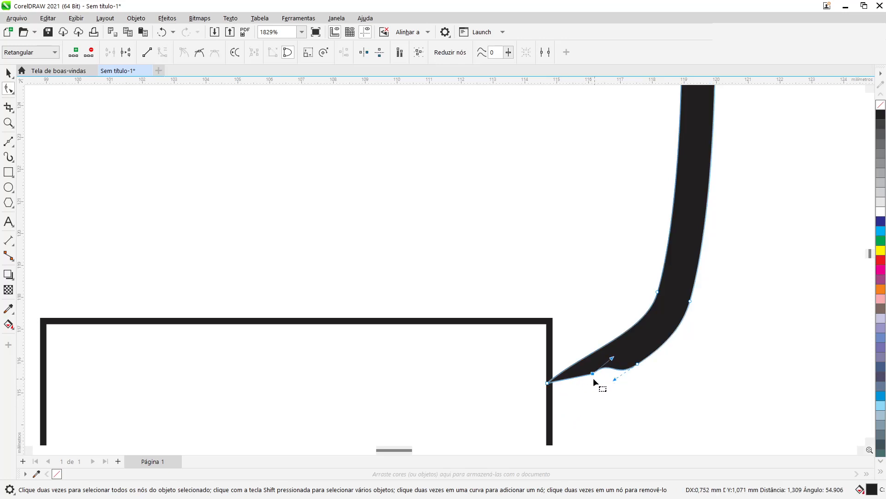
key(Delete)
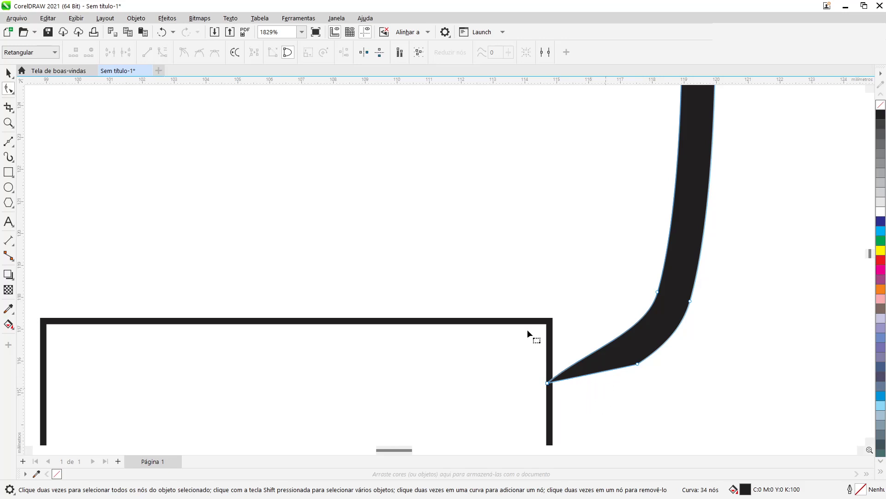
- Extend the added node's curve handle toward the lower right tip so the tapered edge bends smoothly
drag(510, 294, 654, 411)
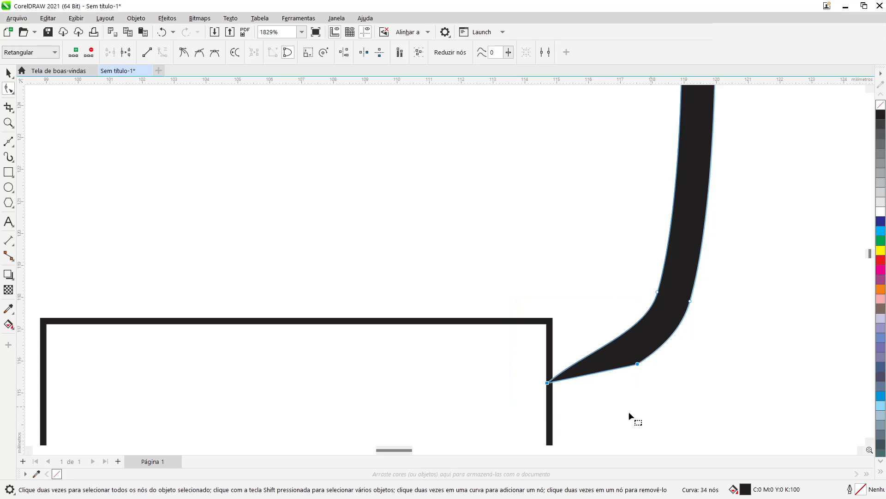
click(642, 383)
click(637, 364)
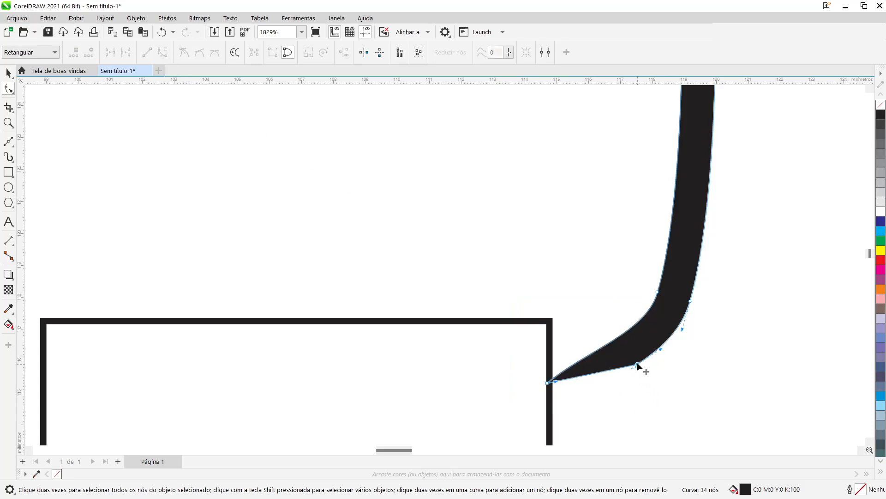
drag(635, 368, 611, 381)
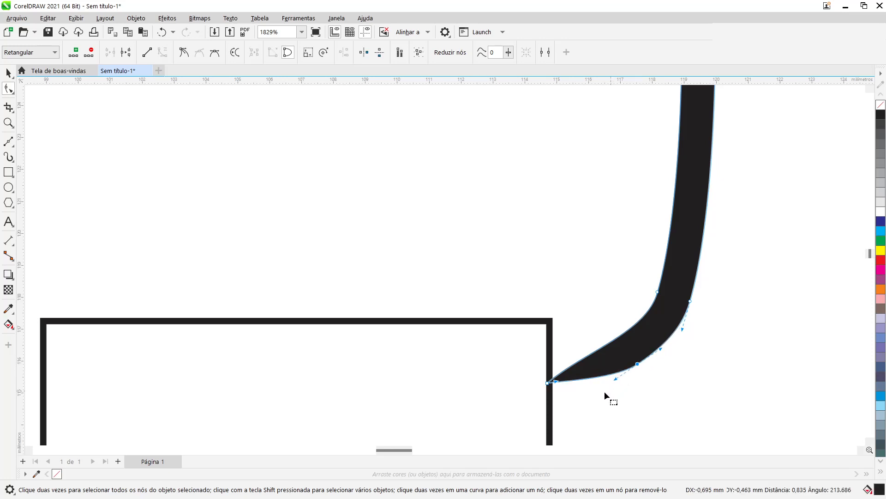
- Taper the head outline's lower left end by adding an outer edge node and deleting the outer corner node, and deselect the shape
drag(402, 450, 389, 453)
click(336, 369)
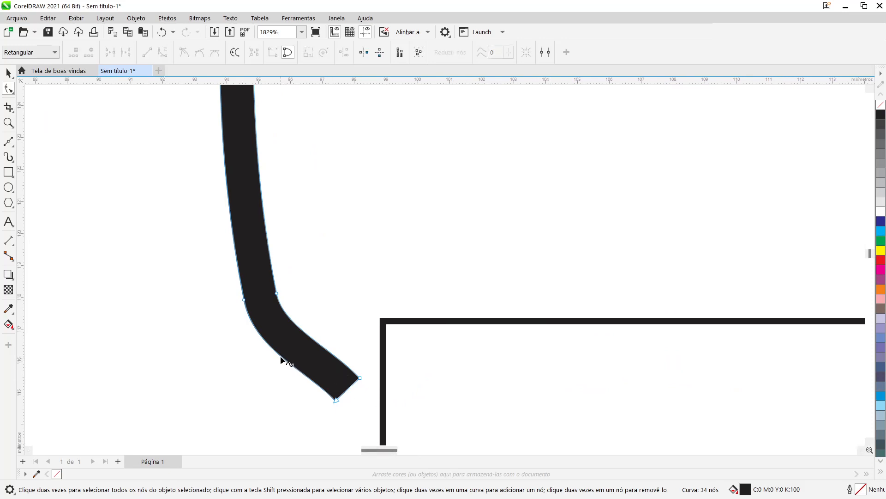
double_click(280, 356)
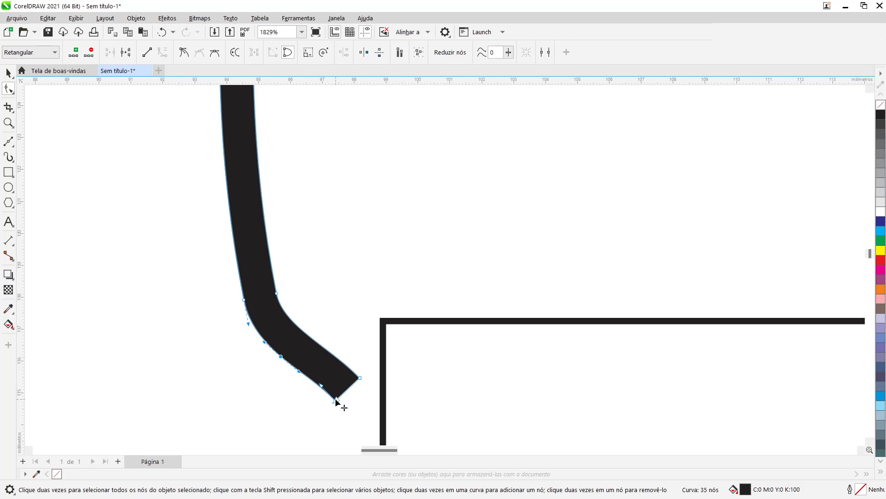
drag(335, 401, 328, 374)
key(Delete)
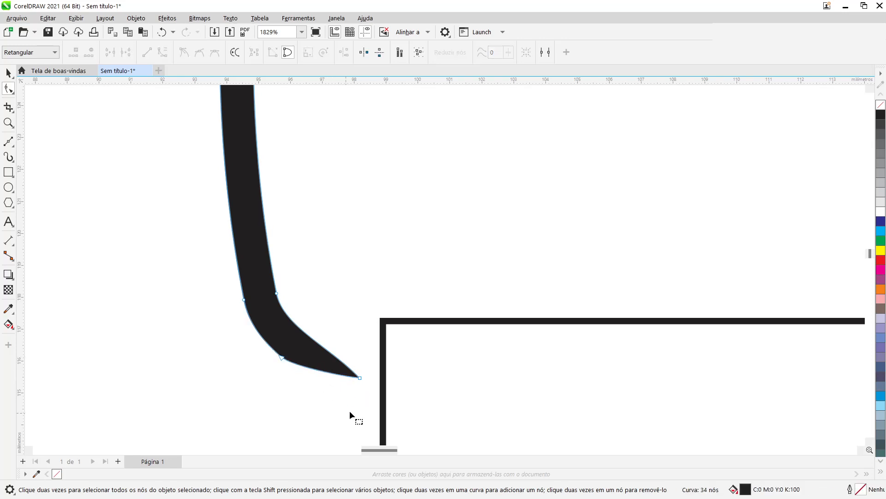
scroll(350, 411, down, 3)
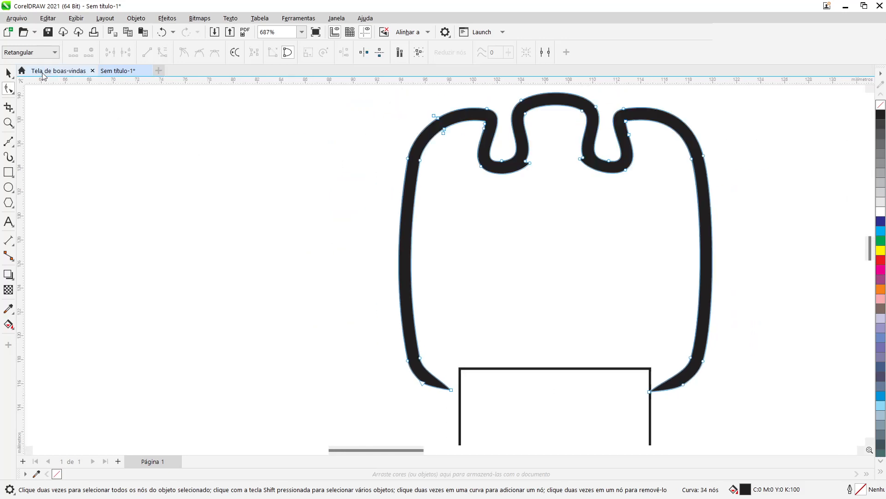
click(9, 72)
click(569, 356)
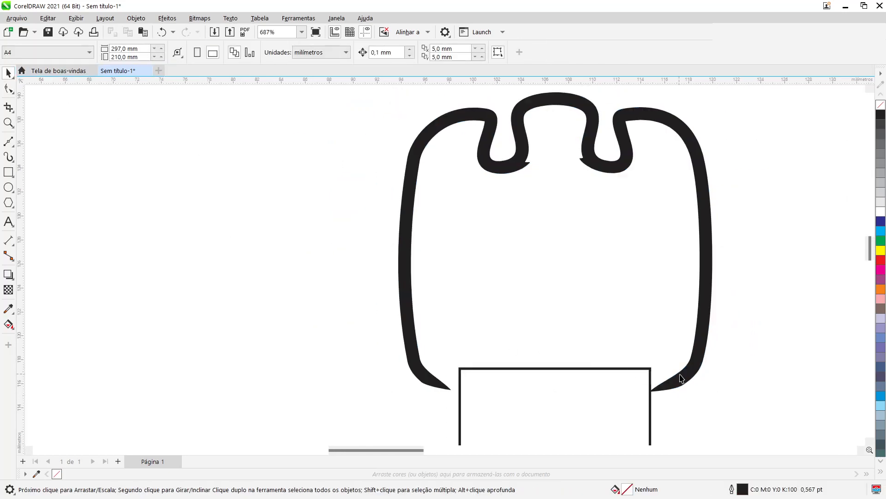
- Move the long body rectangle away from the head to the empty area below the two small slanted shapes
scroll(578, 297, down, 1)
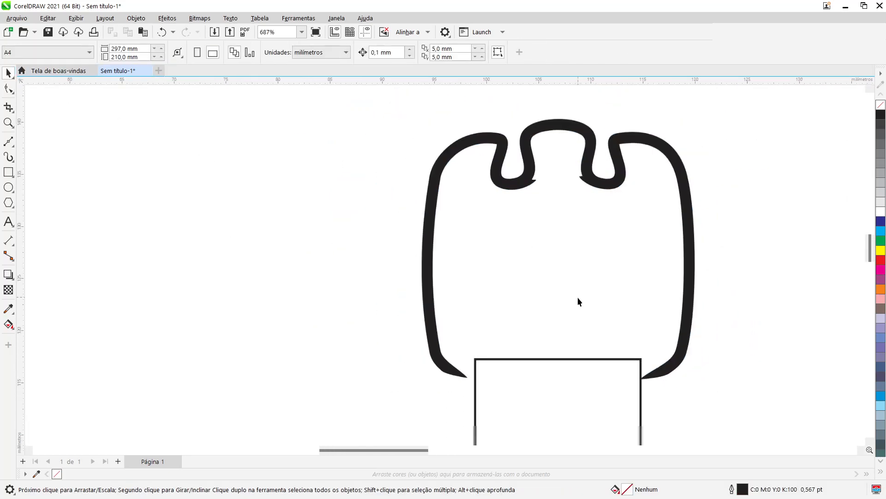
drag(403, 450, 432, 451)
scroll(420, 376, down, 4)
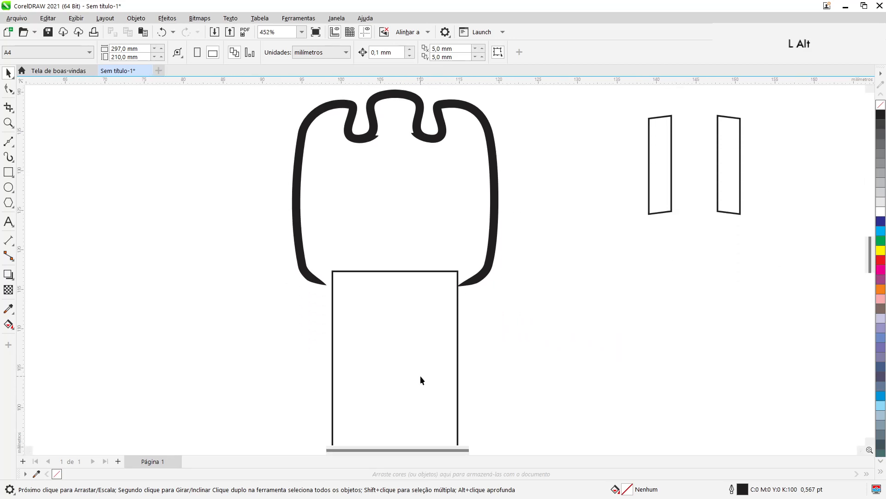
scroll(416, 374, down, 1)
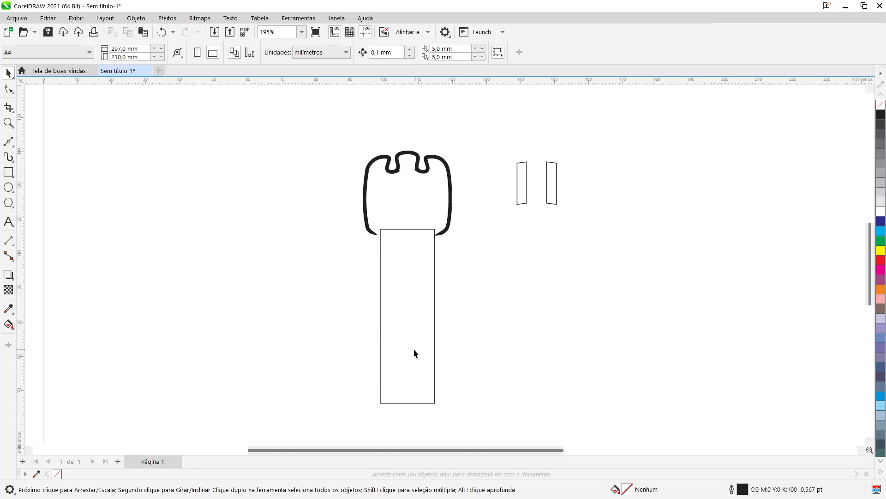
drag(414, 349, 651, 346)
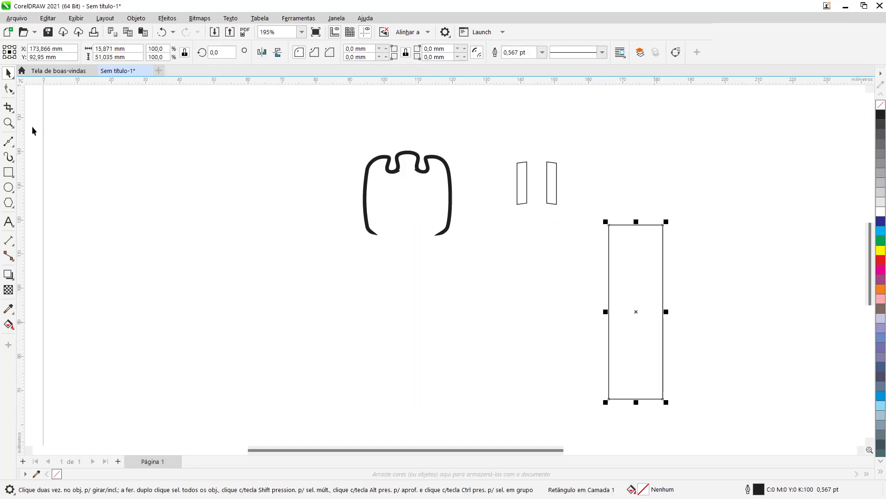
- Draw a Bézier curve about 55 mm tall from the head's lower left end down to a point slightly further left
click(8, 140)
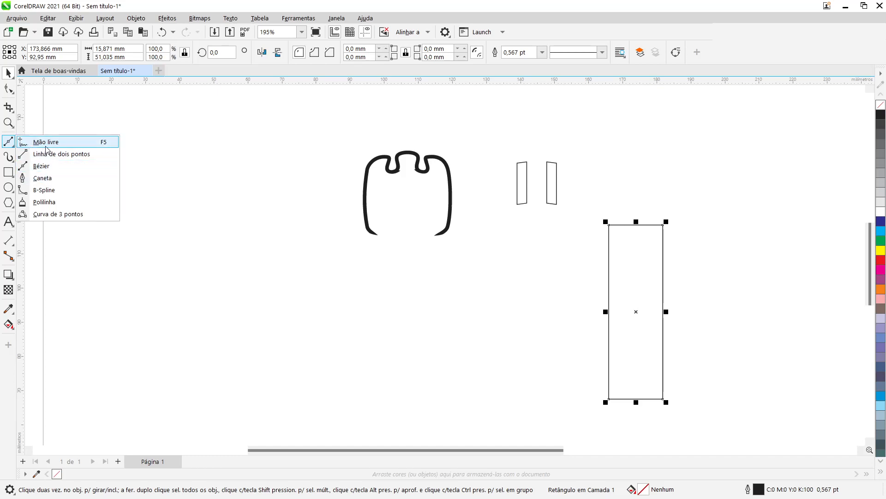
click(59, 167)
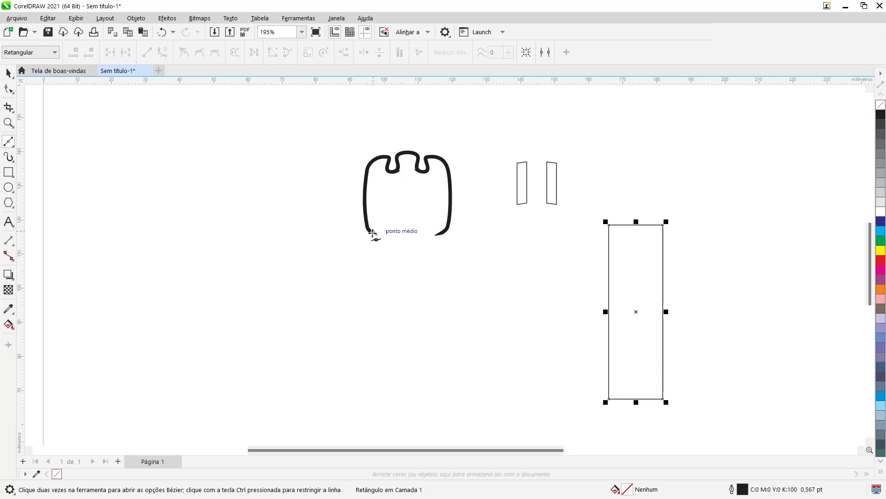
drag(373, 232, 372, 254)
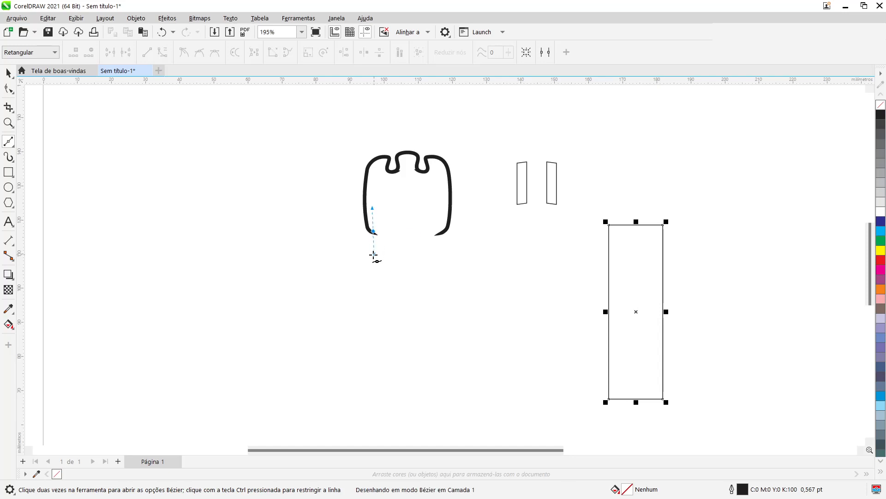
drag(373, 255, 373, 255)
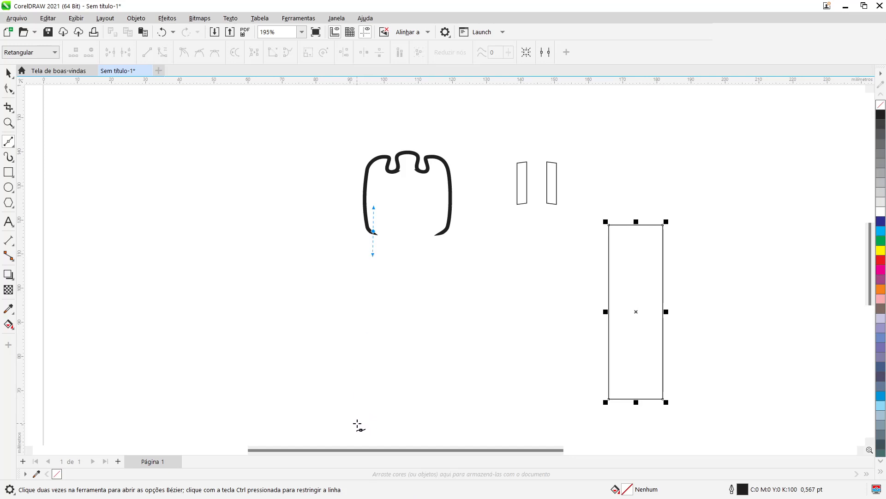
drag(358, 419, 337, 422)
key(space)
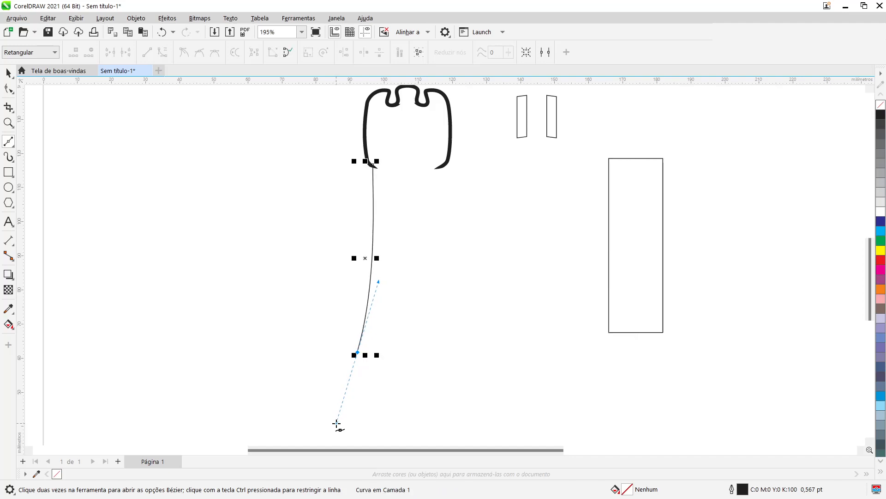
- Set the new curve's outline width to 3.0 pt and deselect it
click(8, 73)
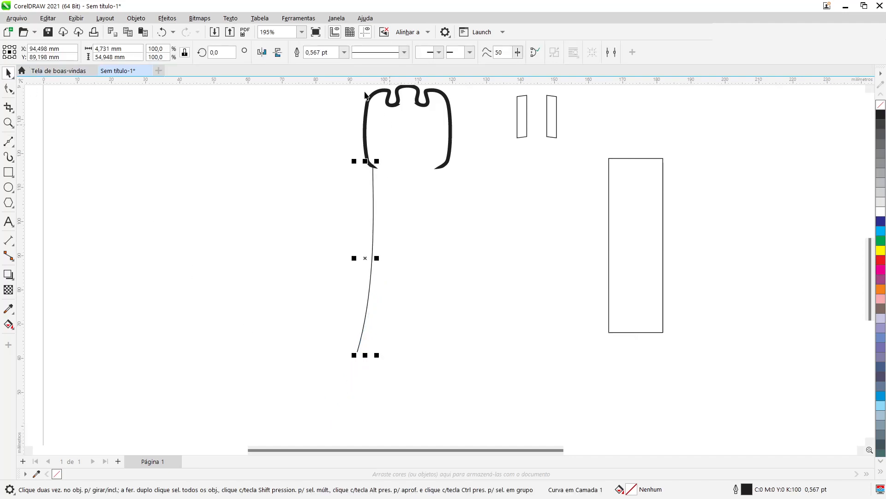
click(344, 53)
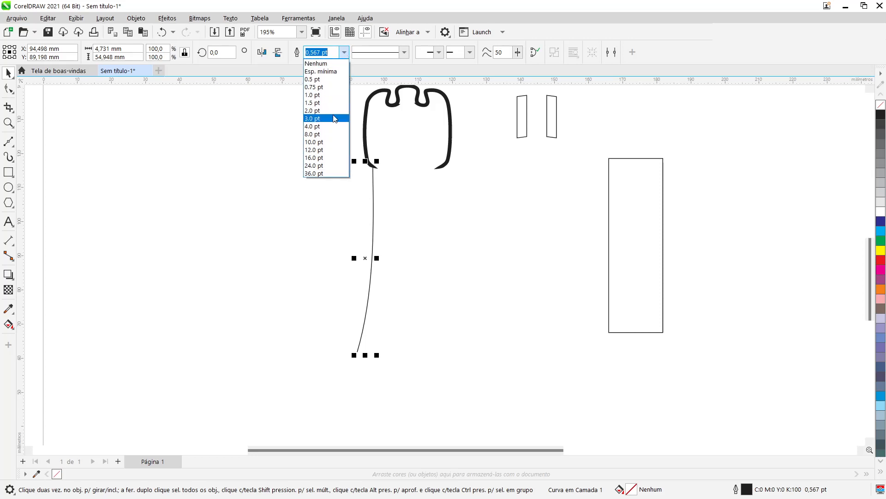
click(335, 118)
click(463, 222)
- Skew the thick body curve horizontally so its lower end leans further left, making it about 6.9 mm wide, and deselect it
key(alt)
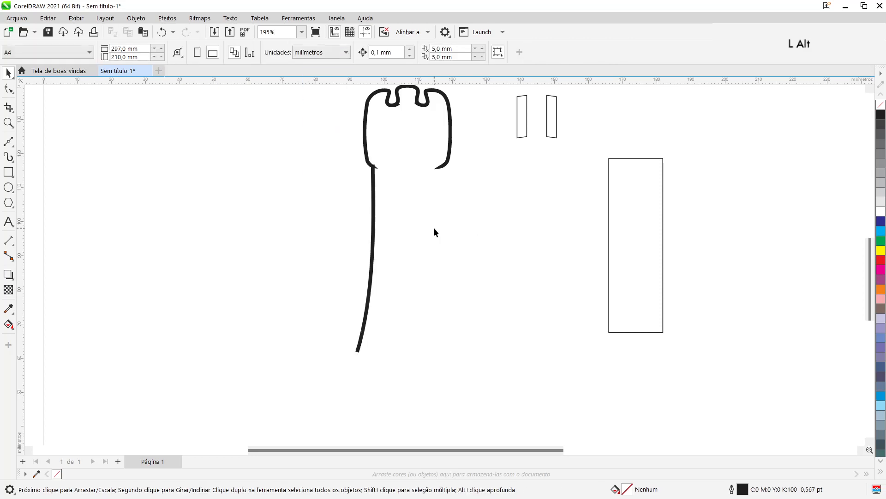
scroll(434, 228, up, 2)
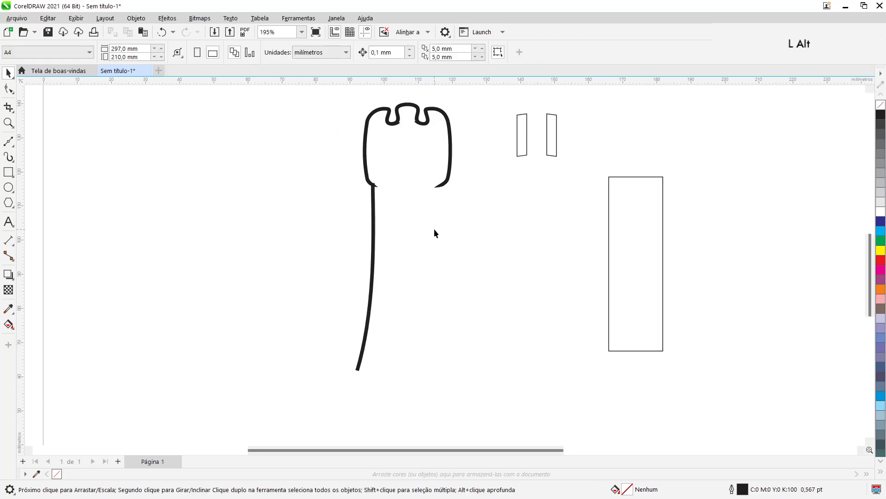
click(374, 276)
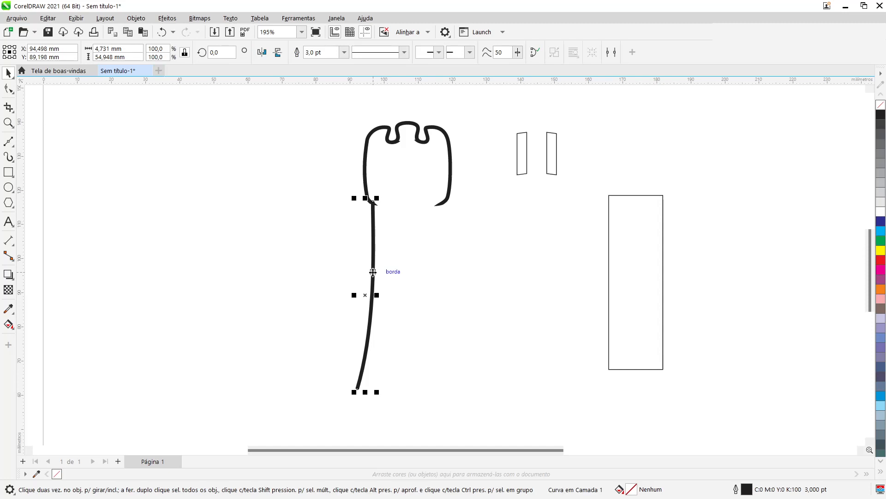
click(371, 325)
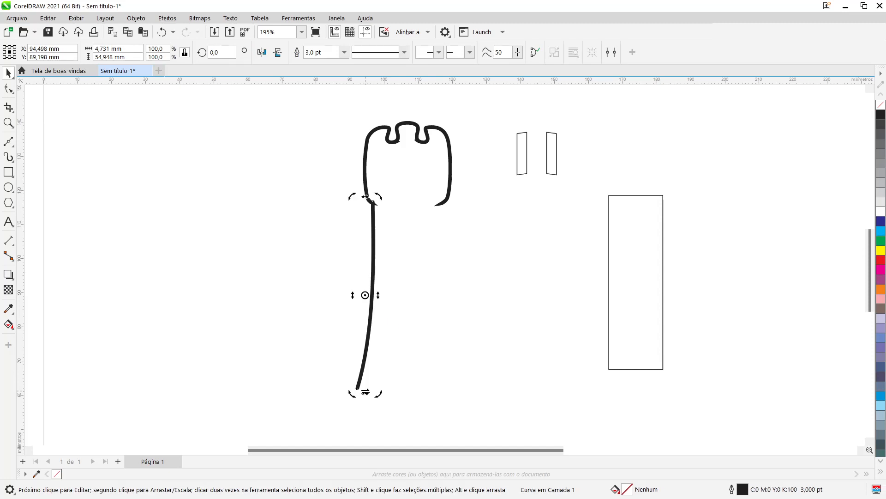
drag(366, 392, 354, 392)
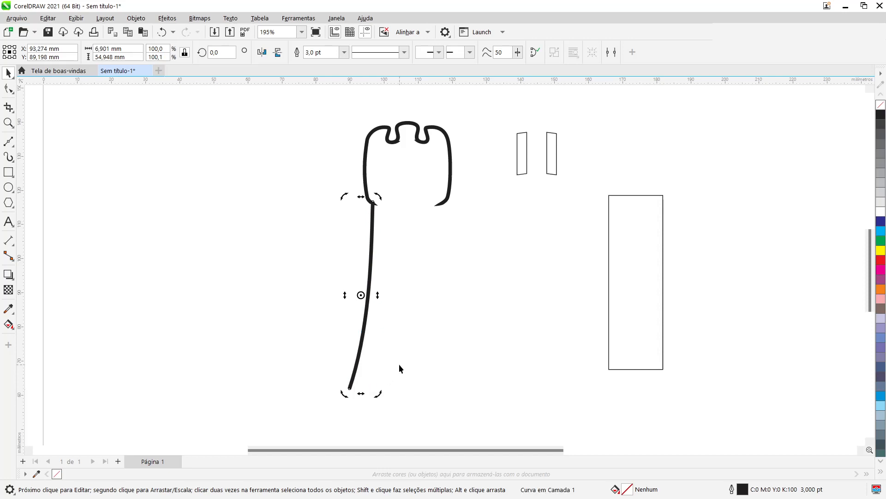
click(399, 363)
- Move the skewed body curve slightly right and down so its upper end meets the pointed lower left tip of the head
click(368, 323)
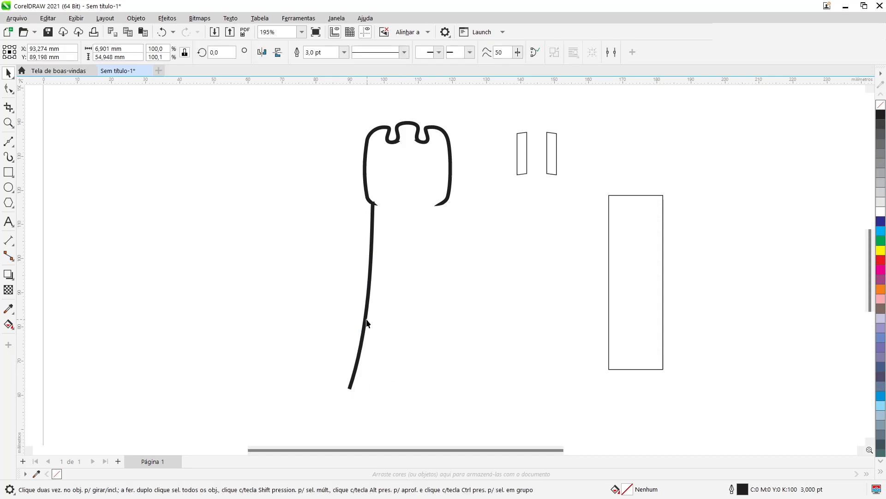
drag(368, 322, 371, 326)
click(409, 330)
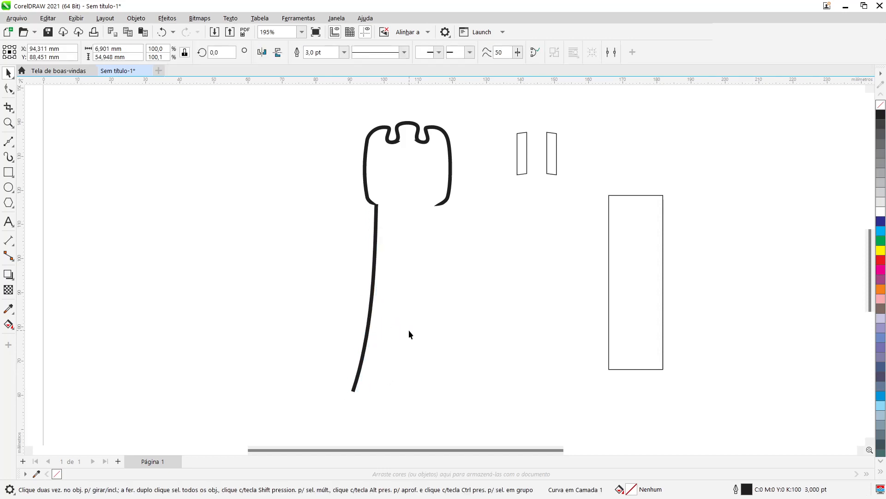
- Place a mirrored copy of the body curve under the head's lower right tip, nudged right about 0.7 mm
click(374, 301)
drag(351, 297, 438, 311)
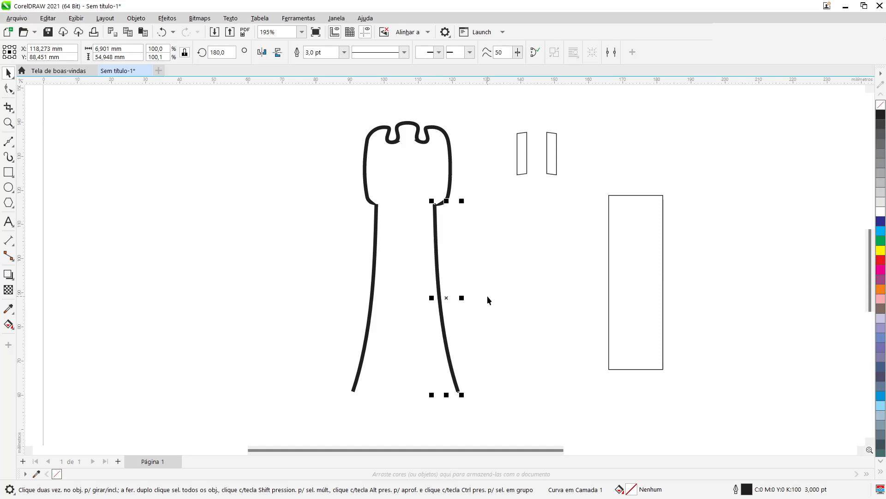
key(Right)
key(Right)
key(Right)
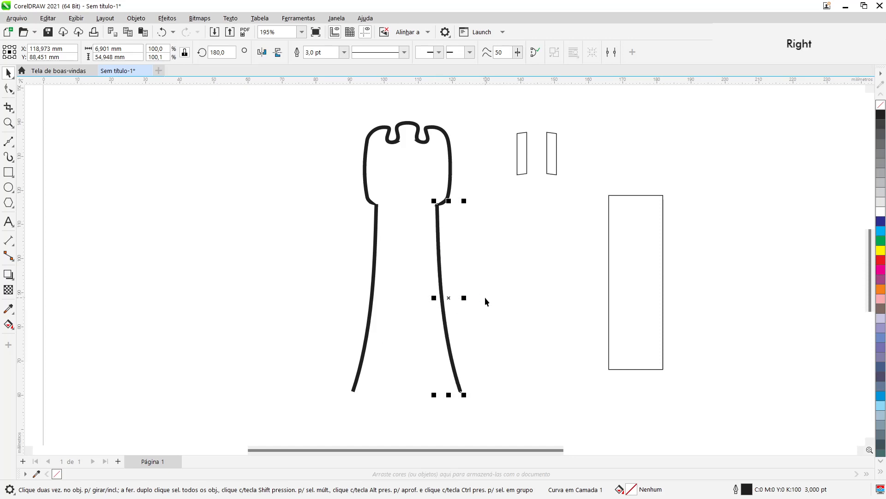
click(484, 299)
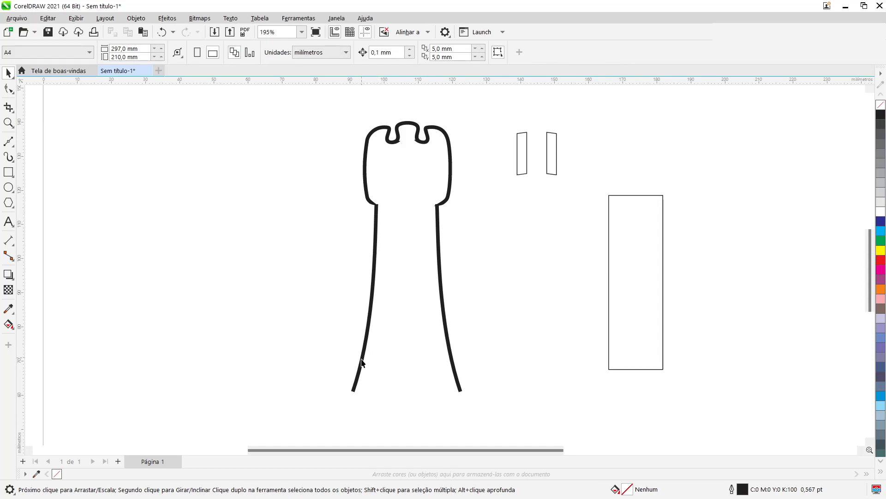
- Convert the left body curve's outline to an object
click(356, 385)
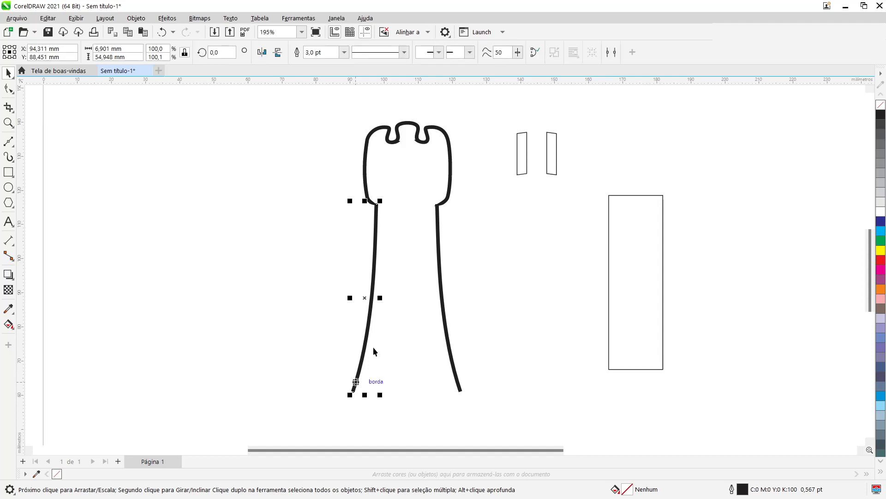
scroll(375, 203, up, 2)
scroll(370, 198, up, 3)
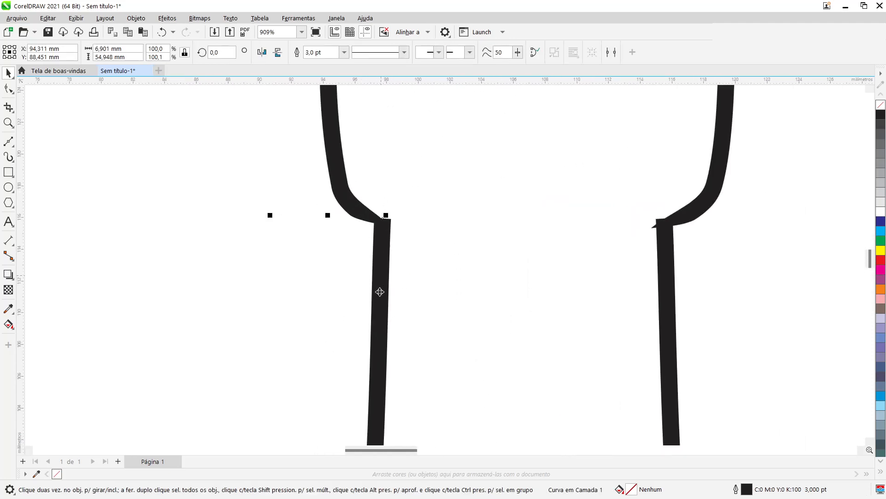
click(135, 18)
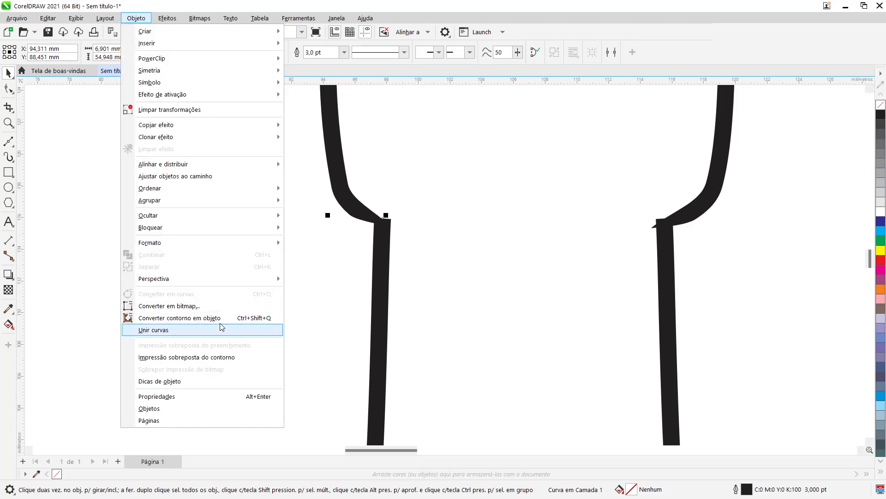
click(230, 318)
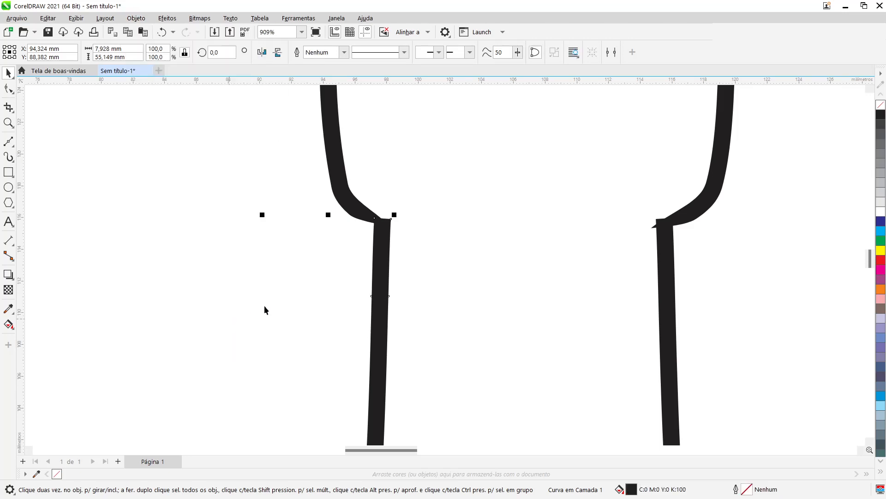
- Taper the left body side's upper end by pulling its inner corner node down the inner edge and deleting that node
click(8, 89)
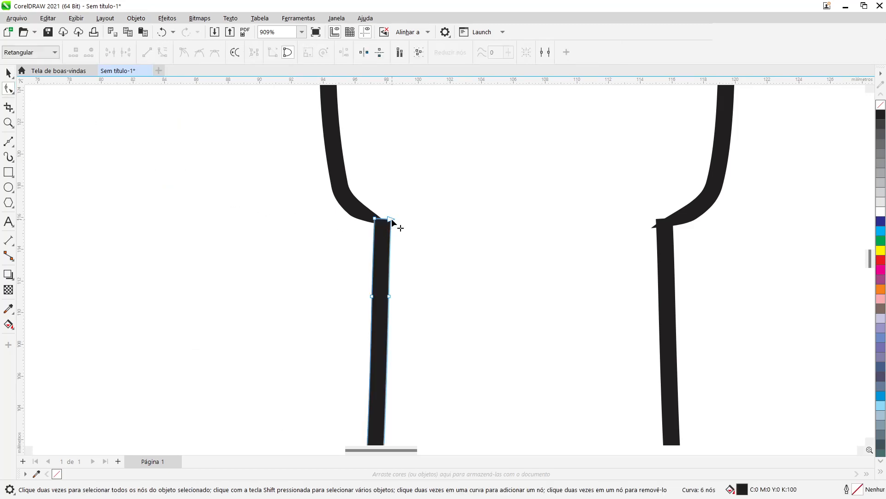
drag(391, 222, 389, 251)
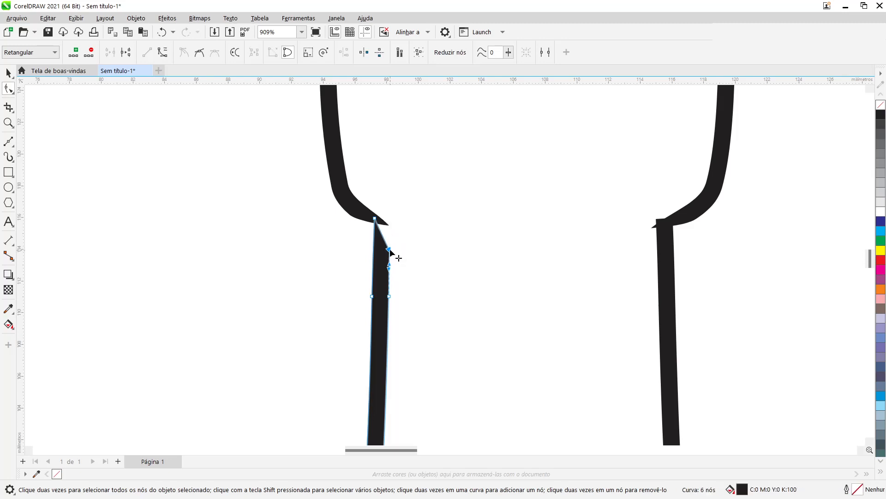
double_click(388, 250)
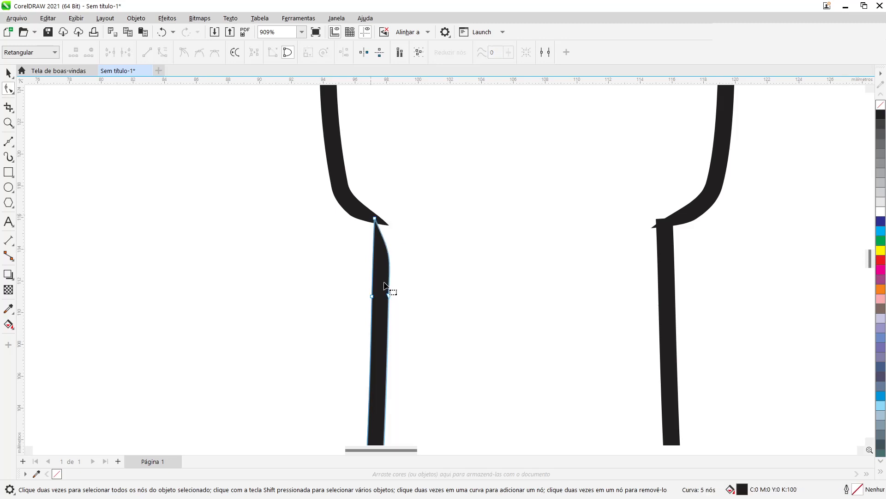
- Convert the right body curve's outline to an object and taper its upper end by deleting the inner corner node
click(670, 243)
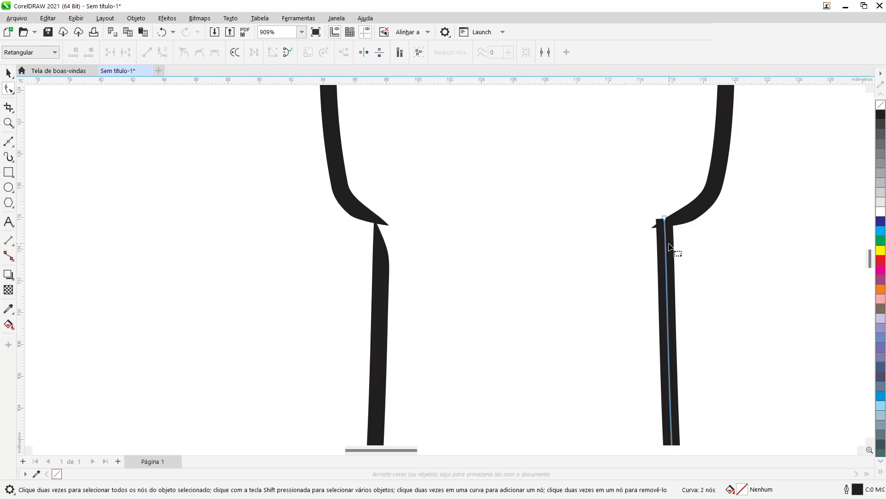
key(ctrl+shift+q)
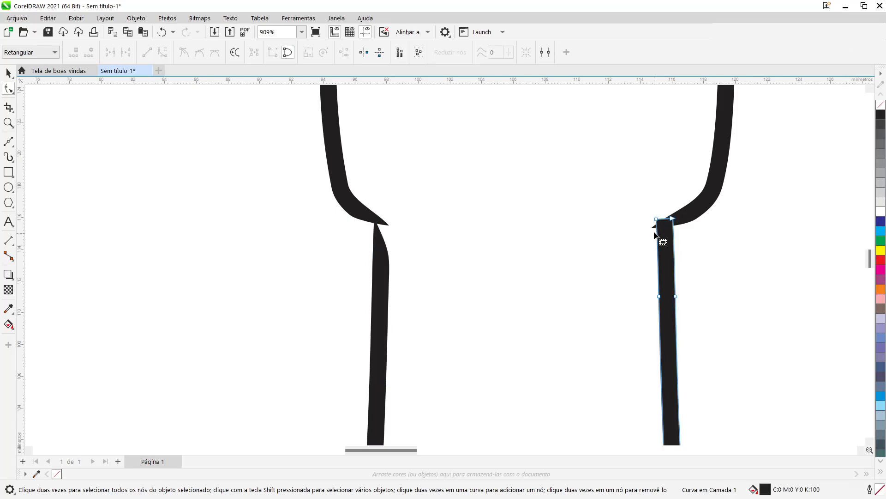
drag(656, 220, 662, 257)
double_click(662, 257)
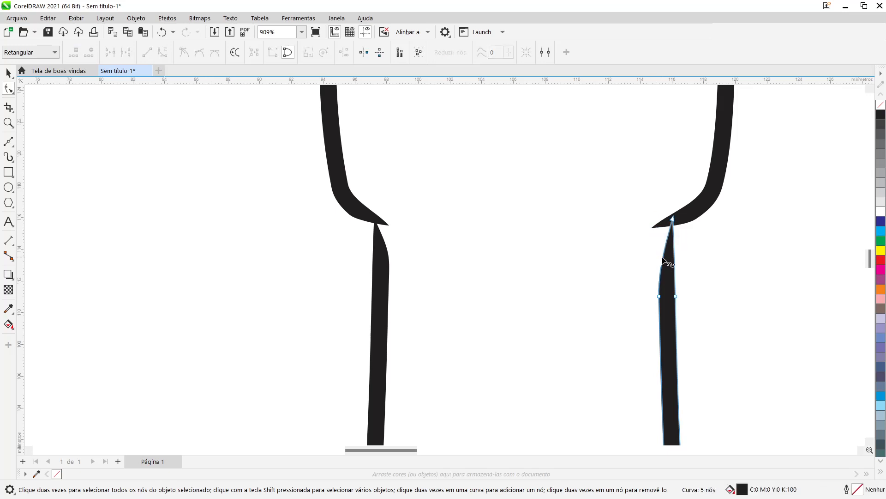
- Taper the right body side's lower end by adding a node on its inner edge and removing the lower inner corner node
scroll(542, 254, down, 2)
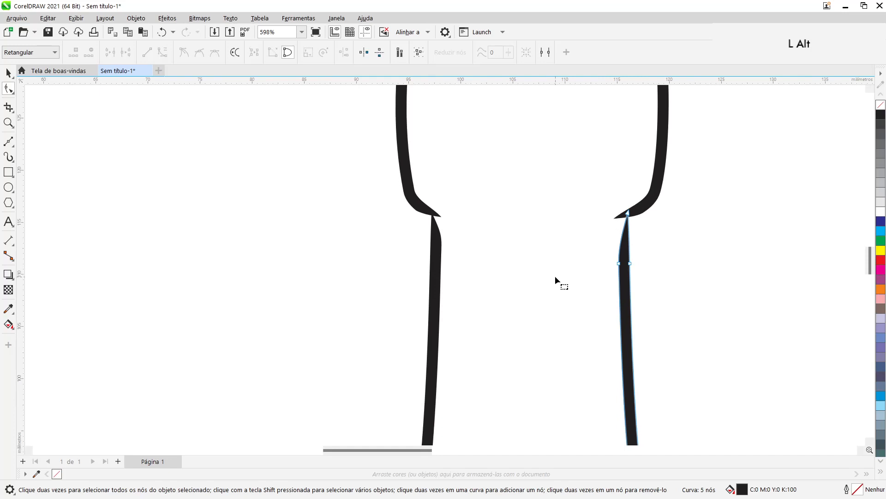
scroll(554, 276, down, 5)
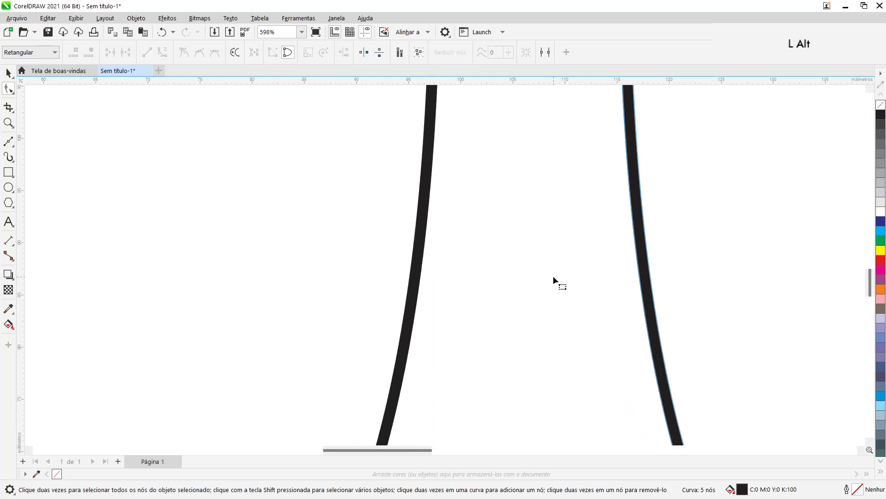
scroll(553, 276, down, 3)
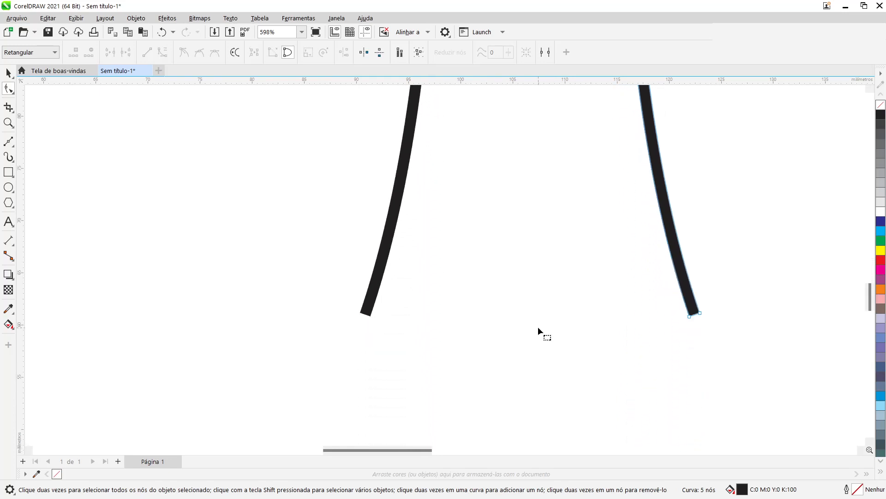
scroll(539, 326, up, 2)
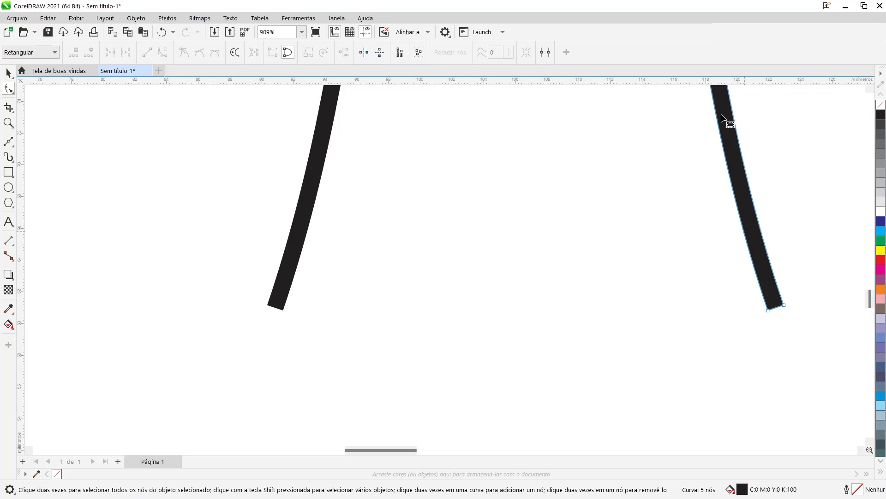
double_click(738, 209)
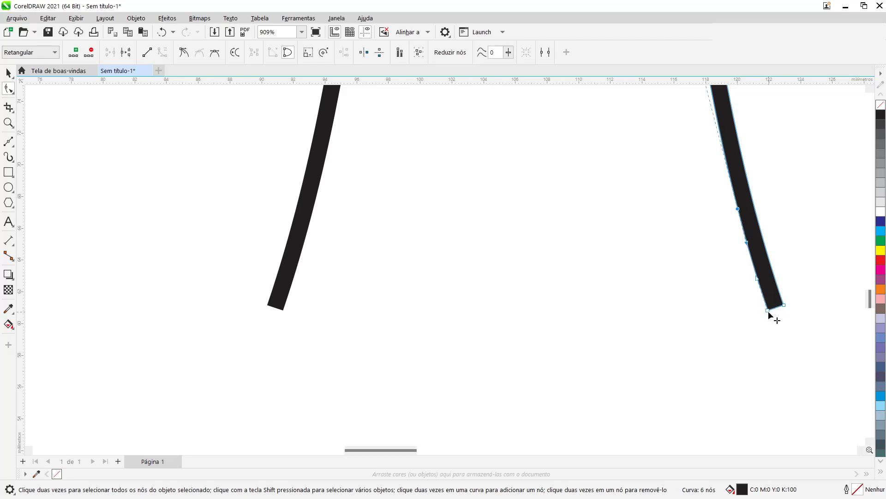
drag(768, 311, 762, 275)
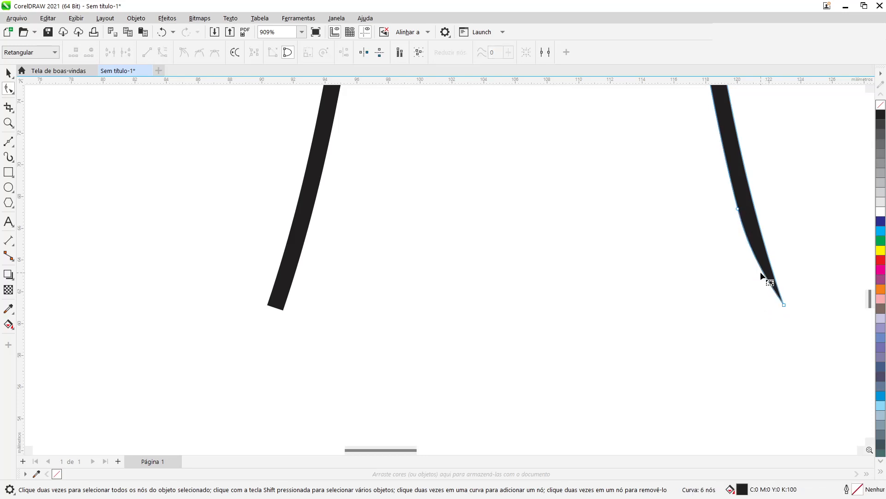
- Taper the left body side's lower end by adding an inner edge node and deleting the lower inner corner node, and deselect it
click(301, 251)
click(309, 226)
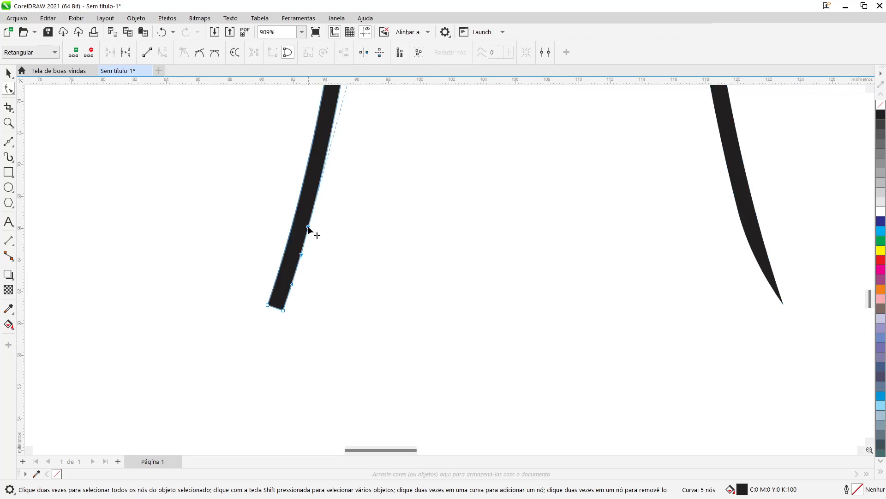
double_click(309, 226)
drag(283, 310, 287, 277)
key(Delete)
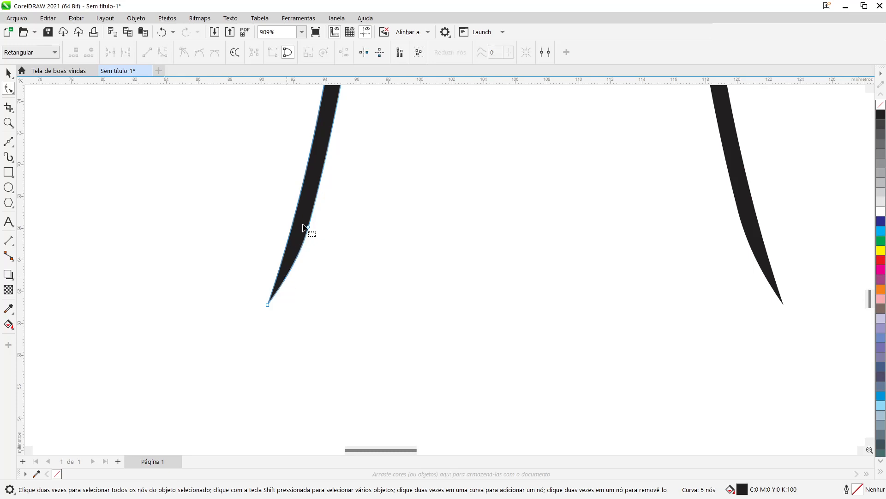
scroll(536, 261, down, 3)
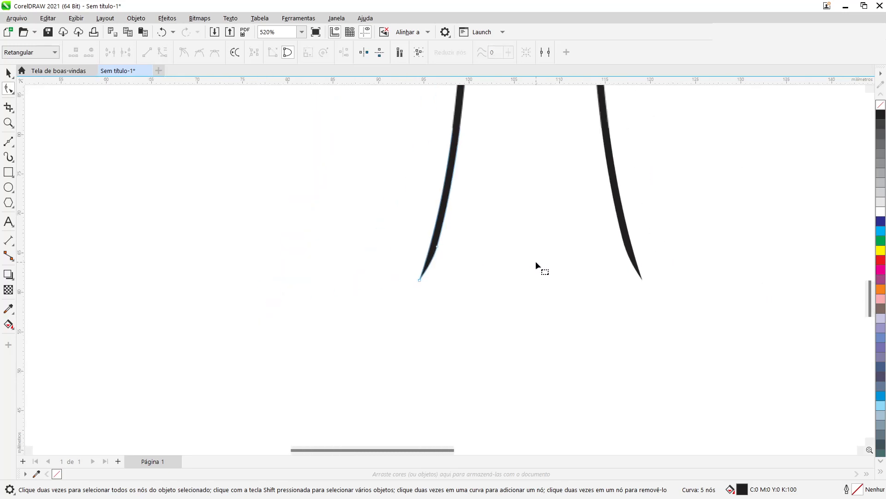
scroll(535, 261, down, 2)
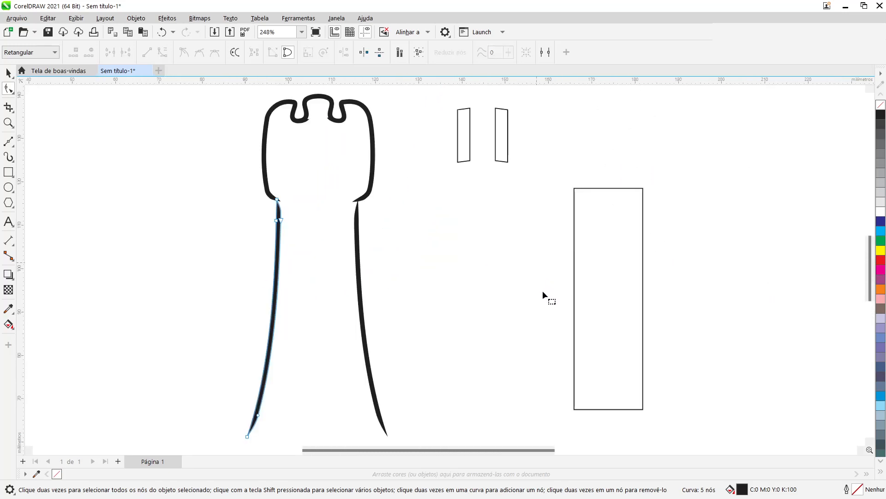
click(8, 72)
click(304, 282)
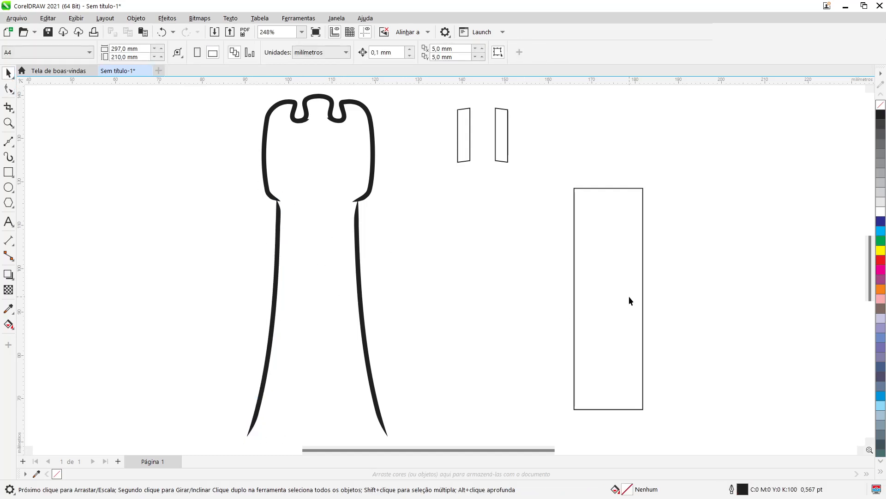
- Delete the long body rectangle and the two small slanted shapes beside the drawing
click(618, 290)
key(Delete)
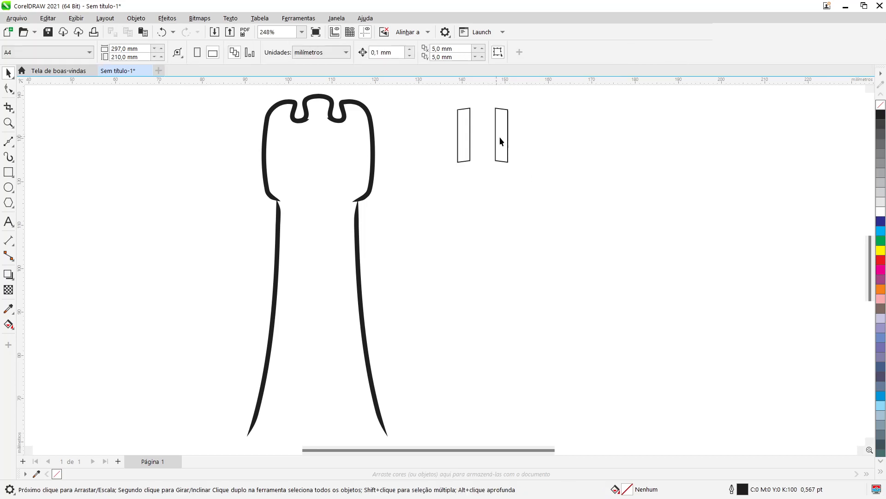
click(501, 136)
key(Delete)
- Draw a shallow upward-bowed Bézier curve about 16 mm wide across the lower part of the head
scroll(295, 188, up, 2)
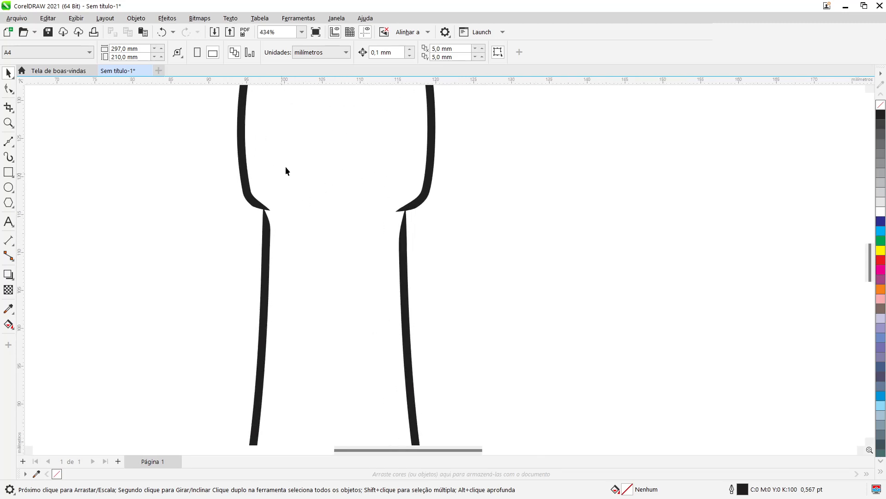
scroll(353, 208, up, 3)
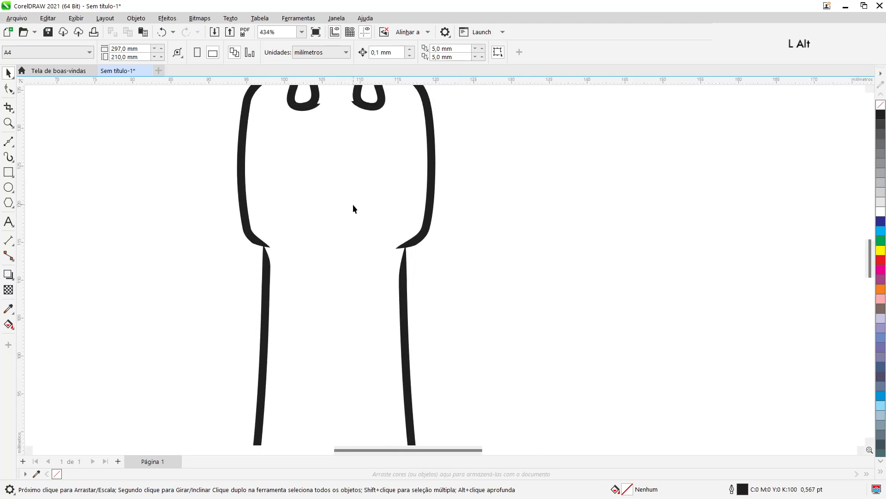
click(8, 142)
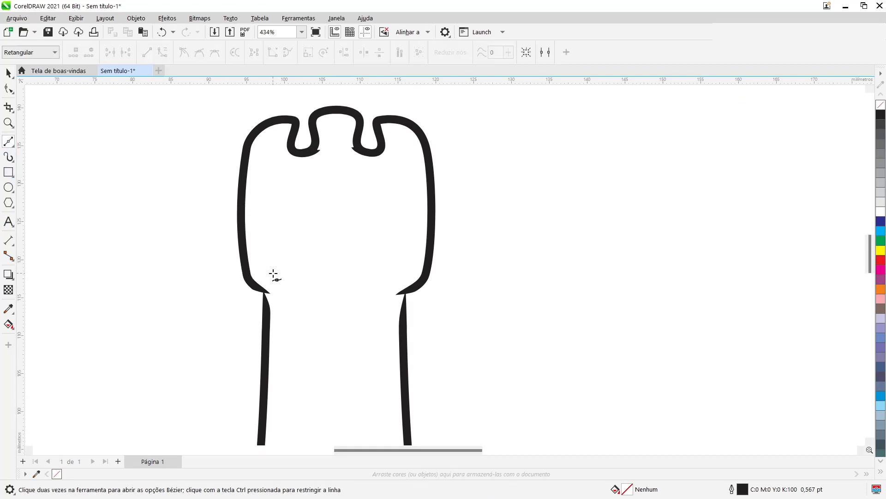
click(271, 274)
drag(297, 264, 304, 258)
drag(393, 273, 422, 288)
key(space)
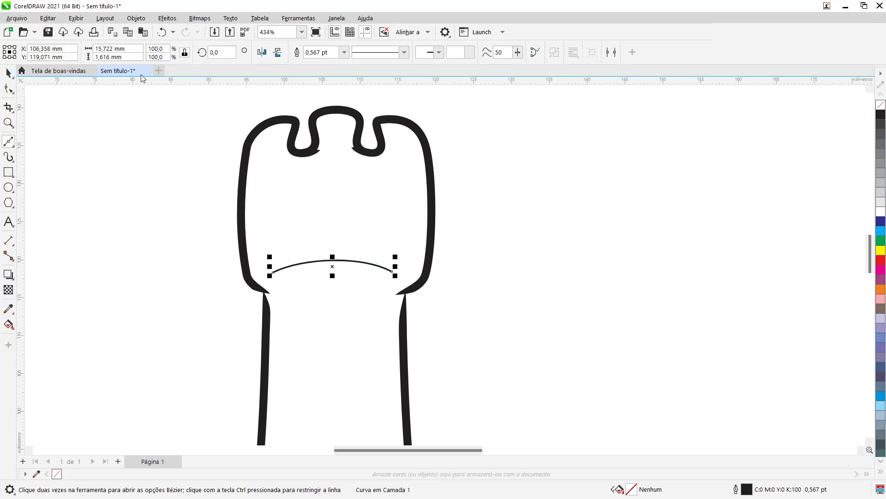
- Set the curve's outline width to 3.0 pt and convert the outline to an object
click(344, 52)
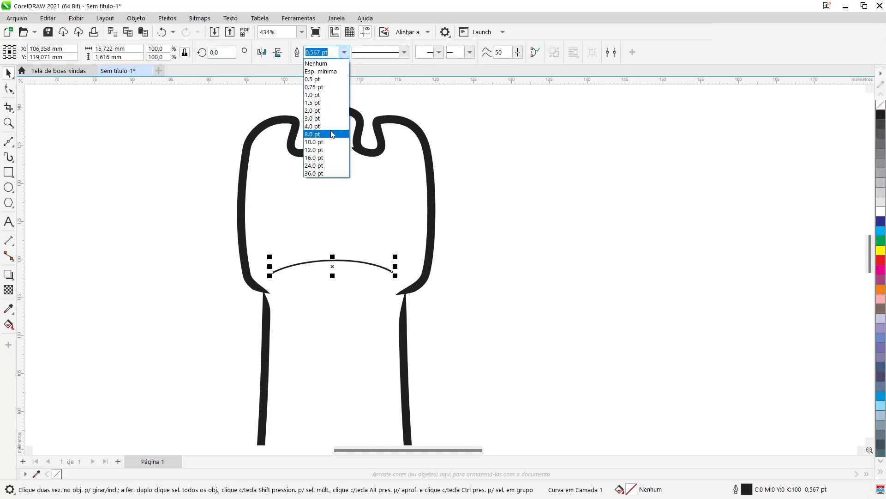
click(333, 118)
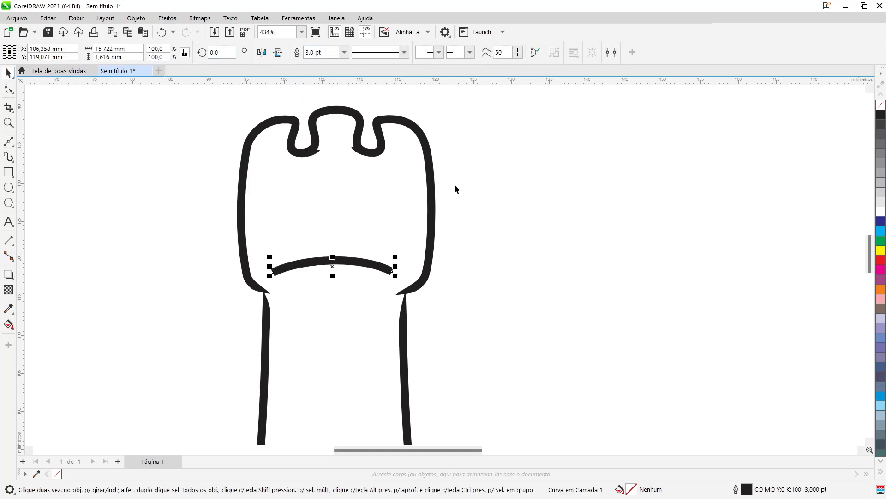
key(ctrl+shift+q)
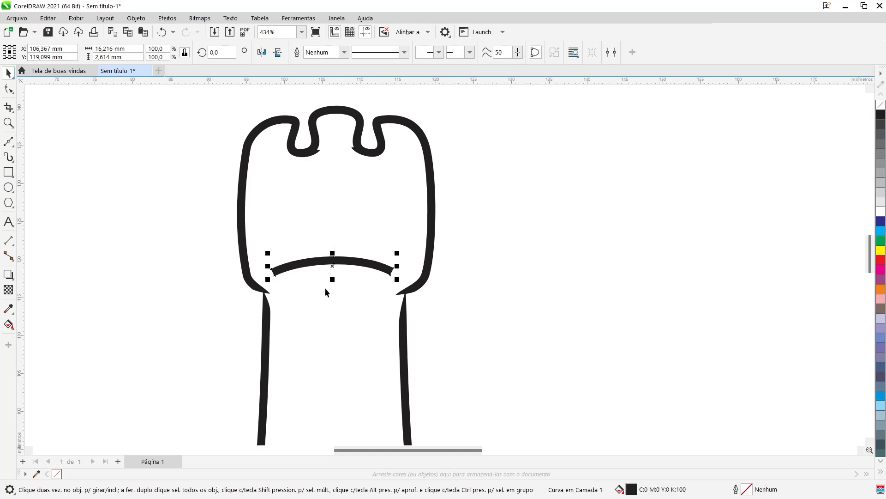
- Taper the arc's right end by adding a node on its lower edge and deleting the lower right corner node
scroll(325, 287, up, 2)
scroll(323, 278, up, 1)
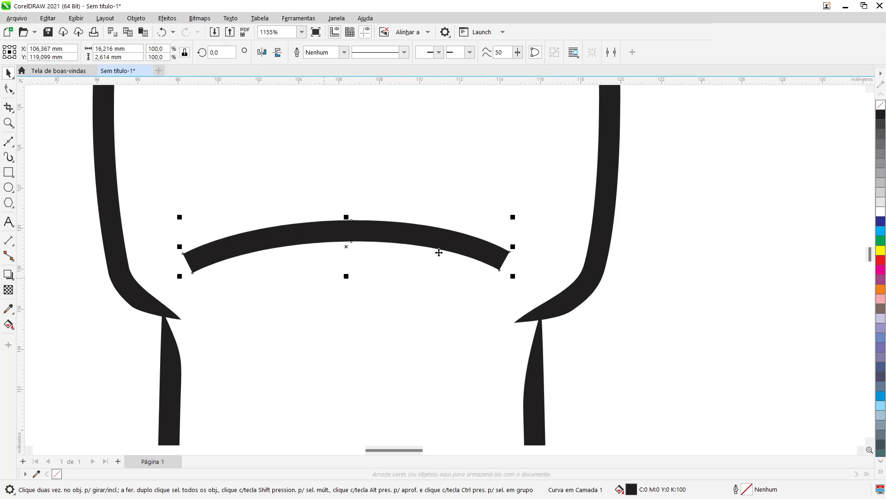
click(10, 87)
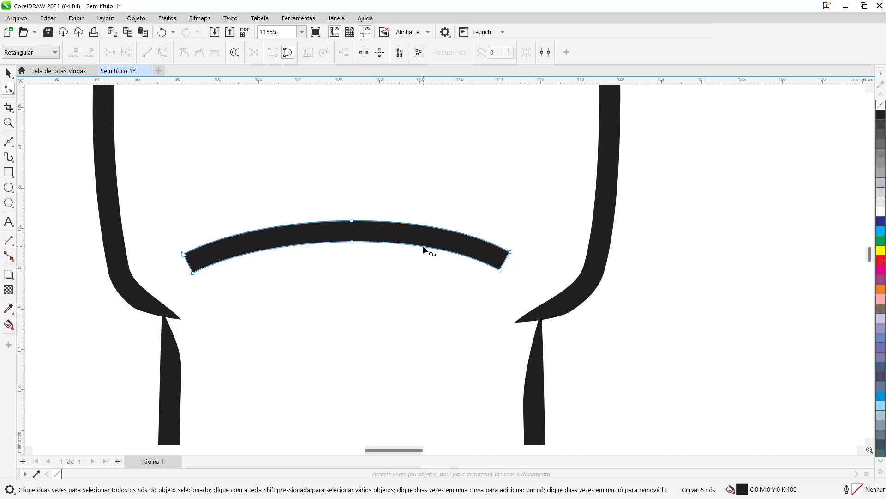
double_click(423, 247)
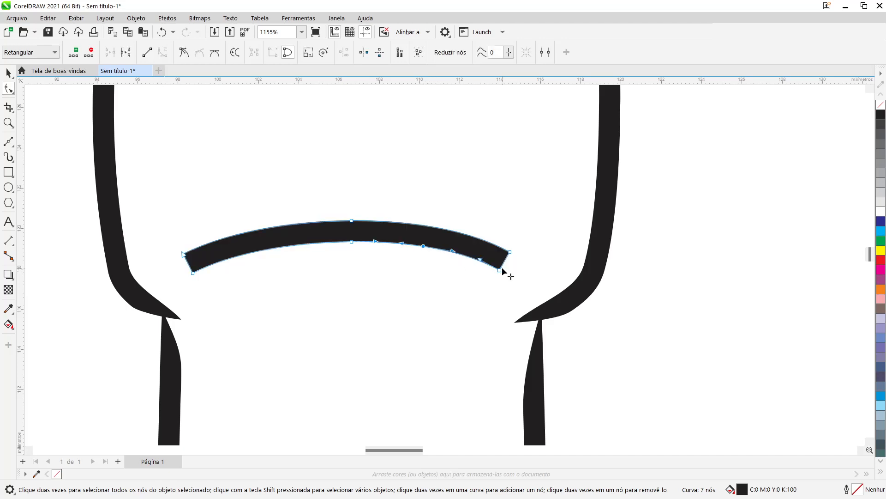
drag(501, 270, 476, 254)
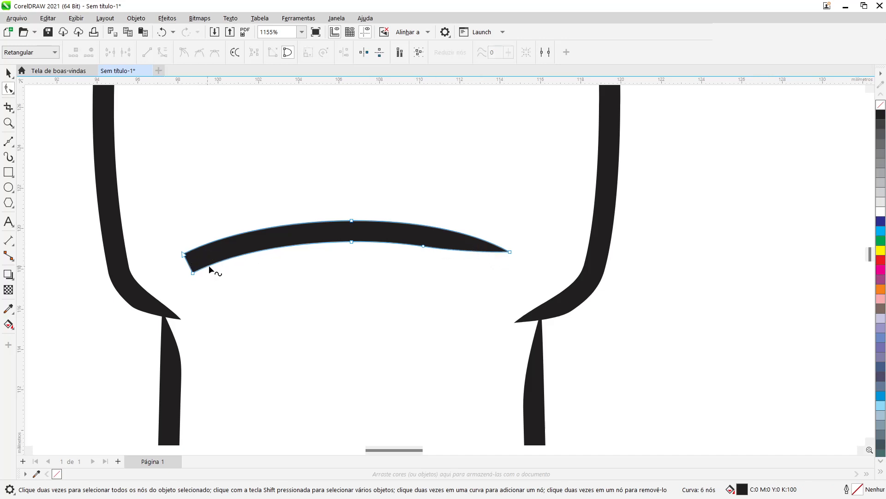
- Taper the arc's left end by adding a lower edge node and deleting the lower left corner node
double_click(266, 250)
drag(193, 274, 229, 252)
key(Delete)
key(space)
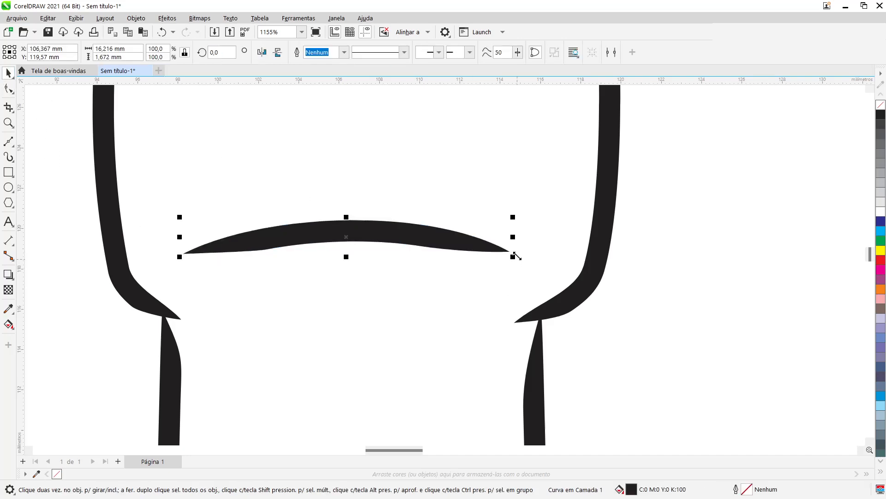
- Stretch the tapered arc slightly to the right to about 16.6 mm wide and deselect it
drag(514, 237, 522, 234)
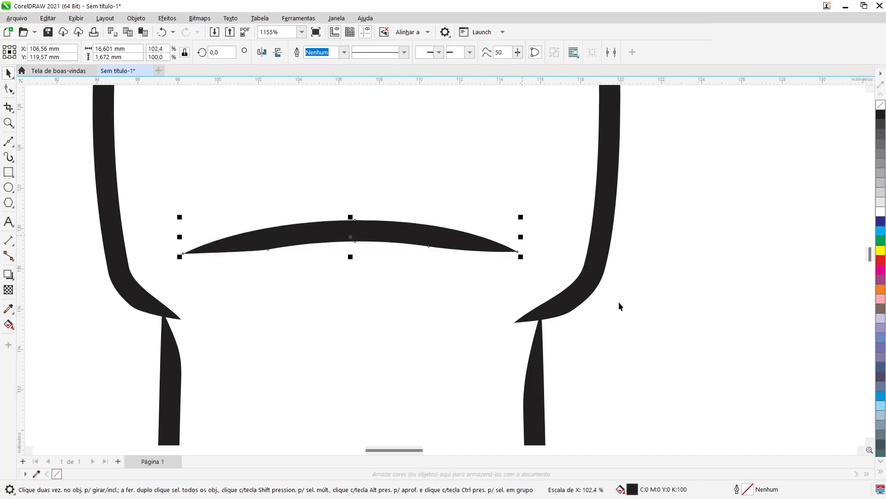
click(661, 326)
scroll(616, 323, down, 3)
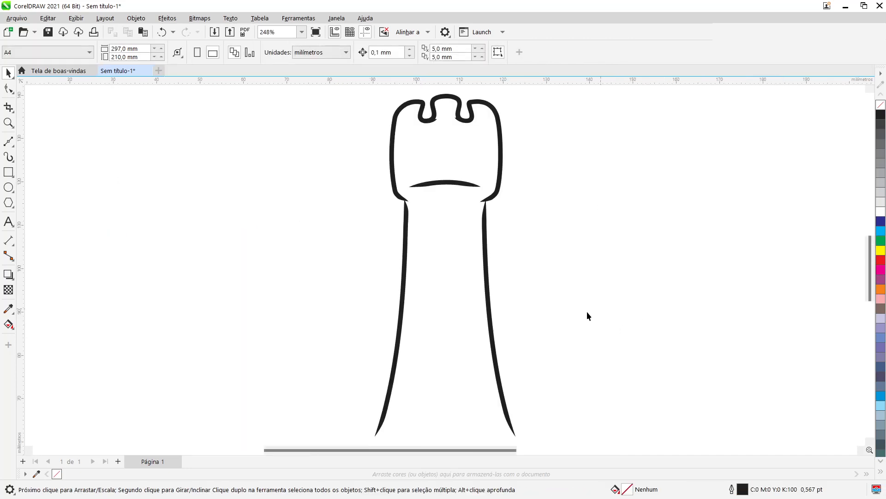
- Nudge the tapered arc down about 0.6 mm inside the head and deselect it
click(451, 186)
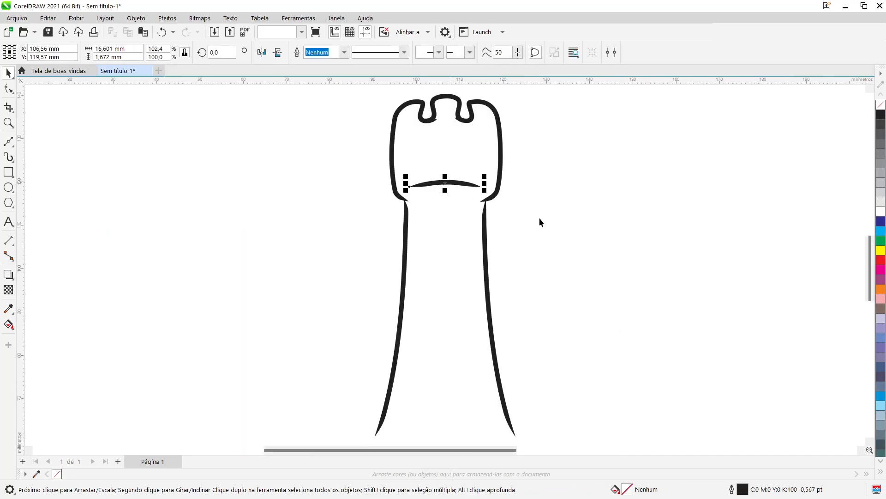
key(Down)
key(Down)
key(Down)
key(Down)
key(Down)
key(Down)
key(Down)
key(Down)
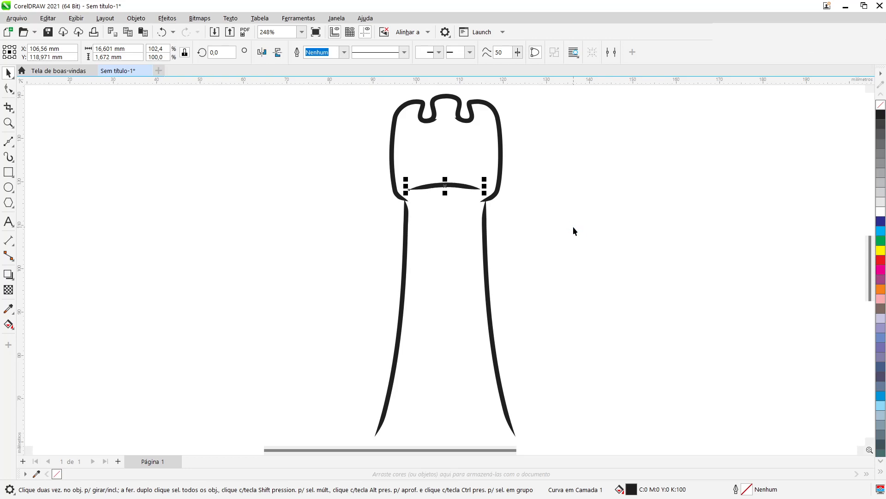
key(Escape)
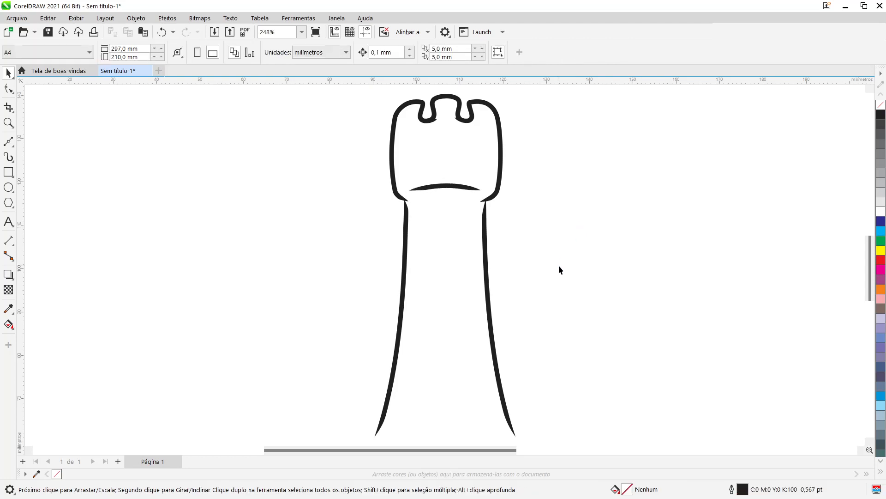
- Nudge the left body side up 0.1 mm and right 0.2 mm beneath the head's lower tip
scroll(517, 265, down, 1)
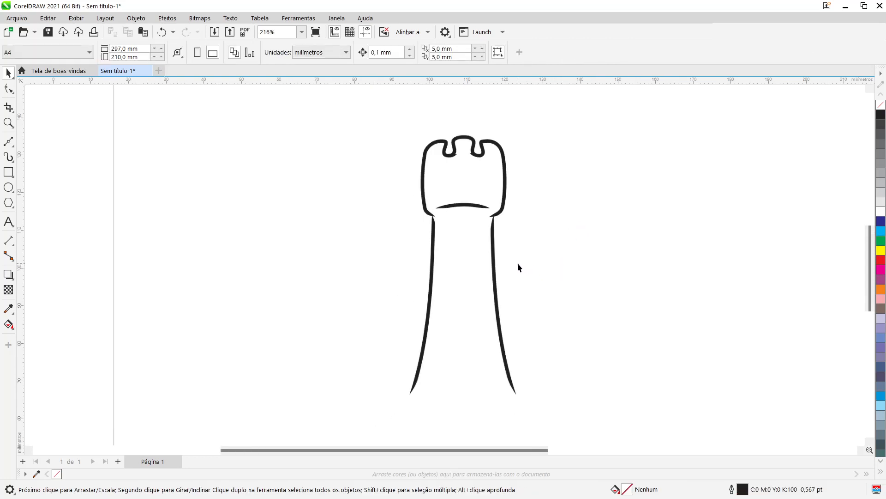
scroll(518, 266, up, 1)
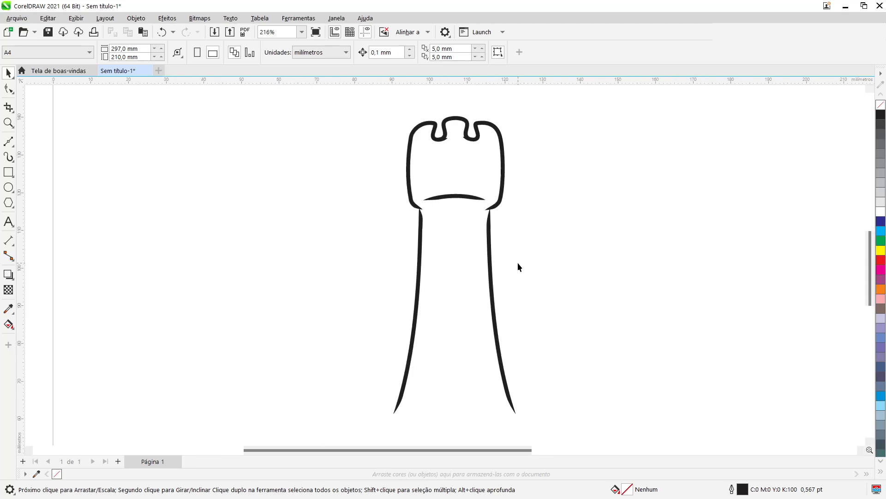
click(420, 286)
scroll(467, 249, up, 6)
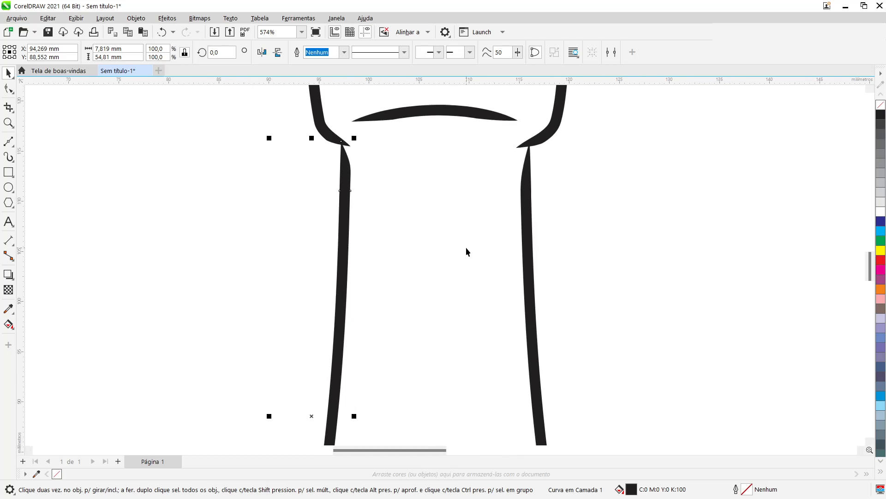
key(Up)
key(Right)
key(Right)
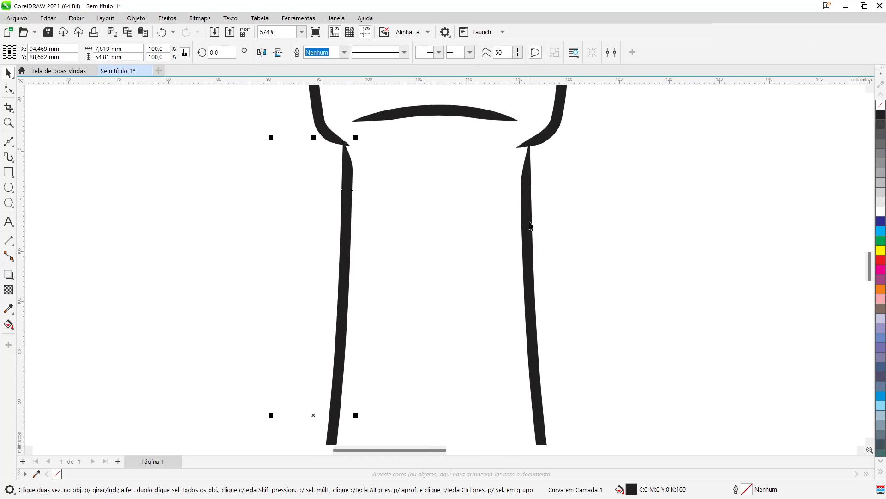
- Nudge the right body side left about 0.5 mm beneath the head's lower tip and deselect it
click(530, 225)
key(Left)
key(Left)
key(Left)
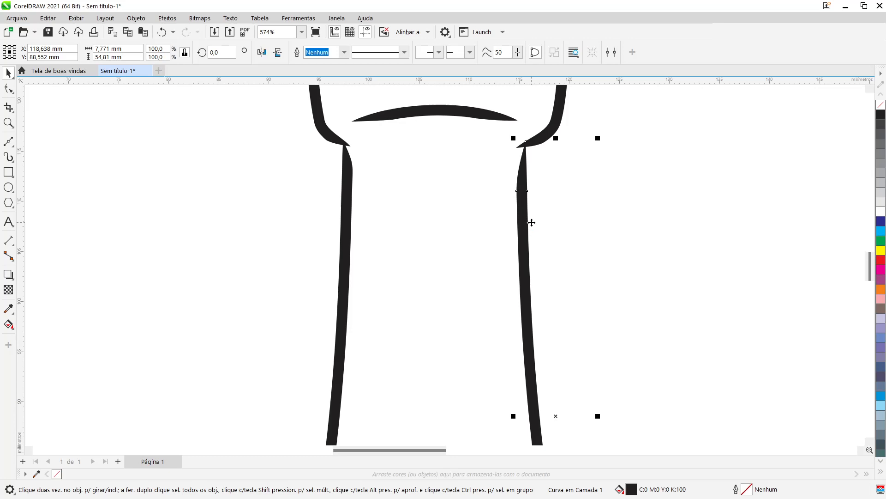
key(Left)
key(Left)
click(567, 227)
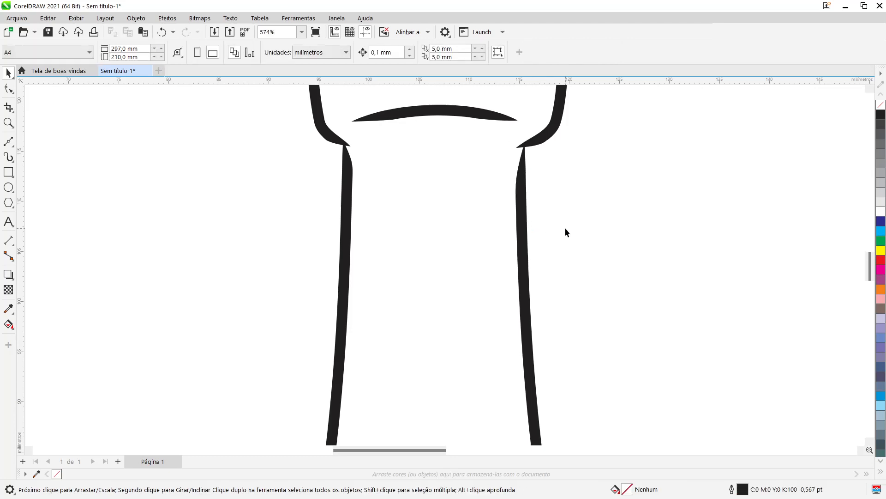
- Group all four pieces of the drawing and place a duplicate of the group about 95 mm to the right
key(F4)
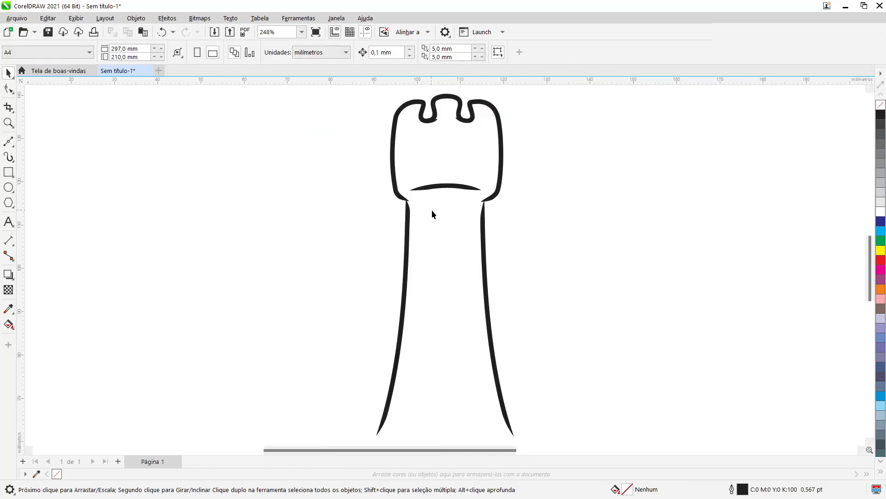
scroll(471, 226, down, 1)
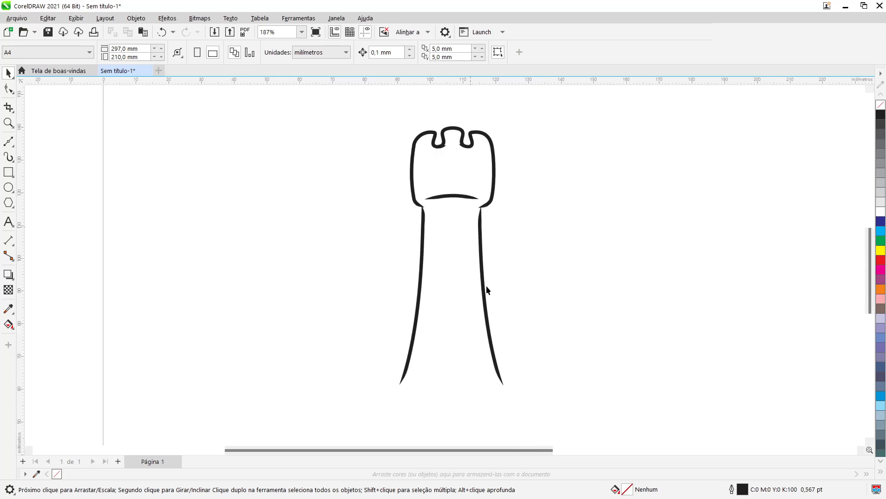
drag(471, 449, 538, 444)
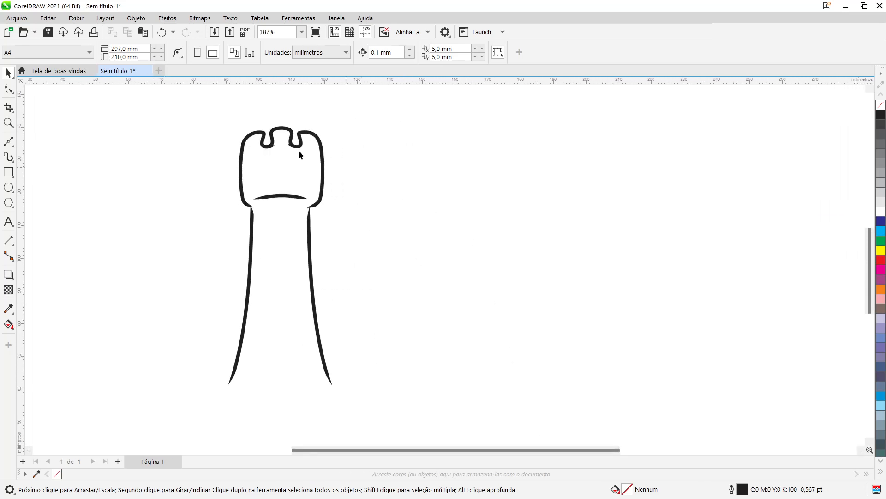
drag(176, 105, 366, 347)
drag(392, 412, 392, 413)
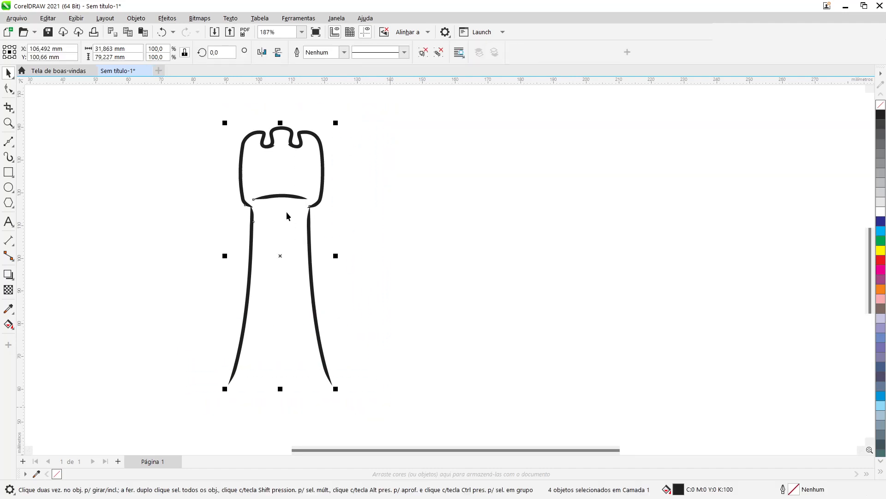
key(ctrl+g)
drag(282, 197, 593, 222)
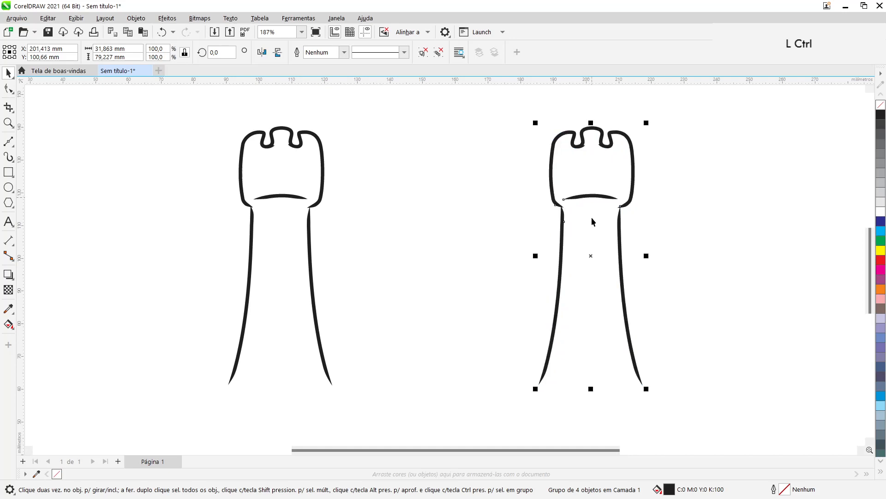
click(473, 253)
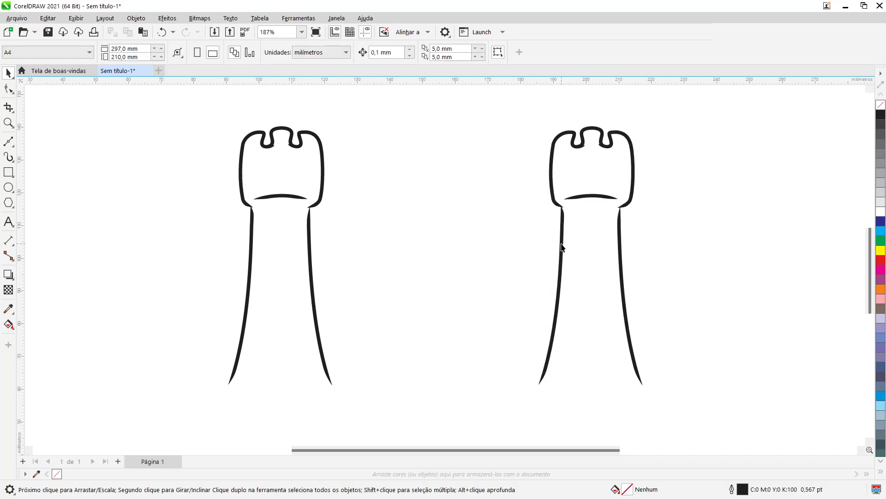
- Copy the head outline out of the left group and place the copy between the two drawings
click(289, 146)
ctrl+click(284, 143)
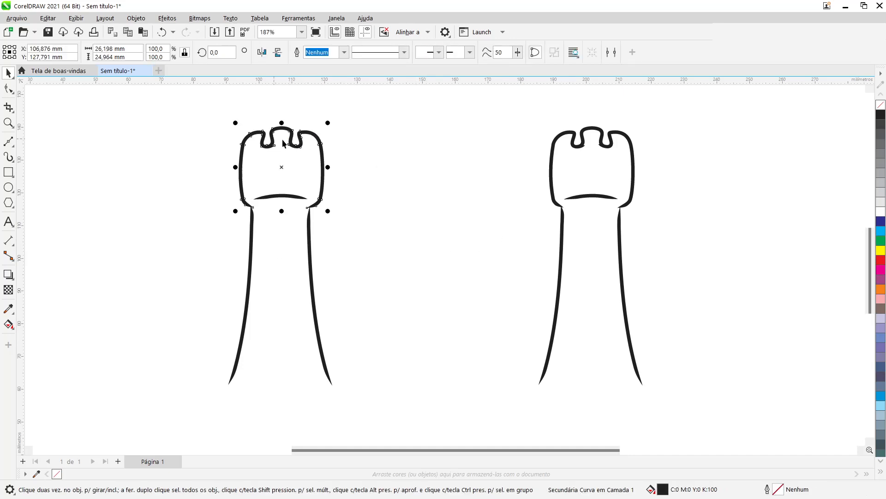
click(361, 175)
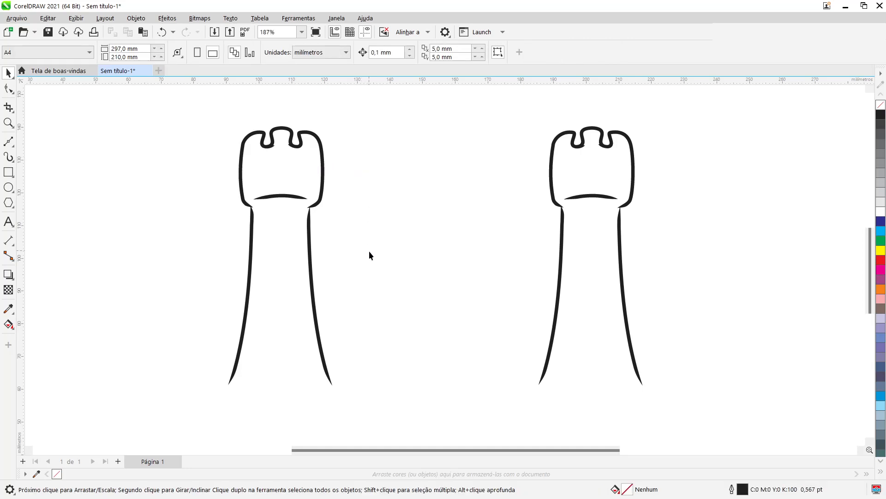
key(ctrl+v)
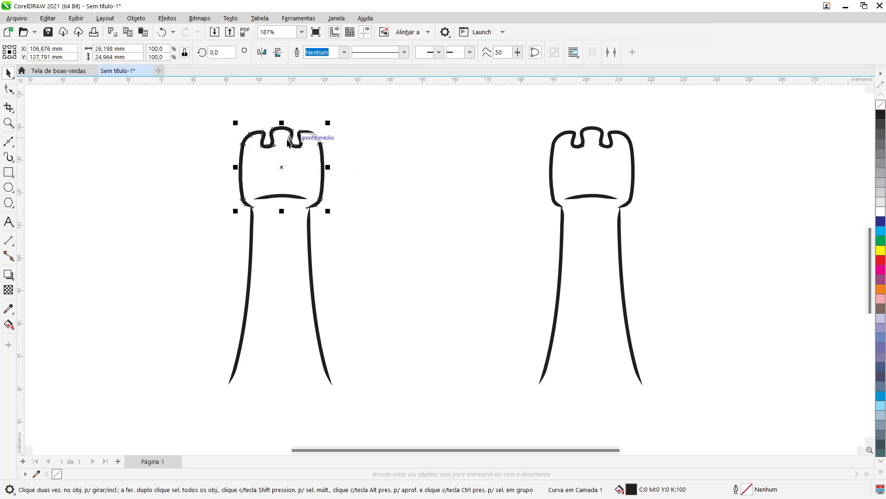
drag(292, 145, 417, 254)
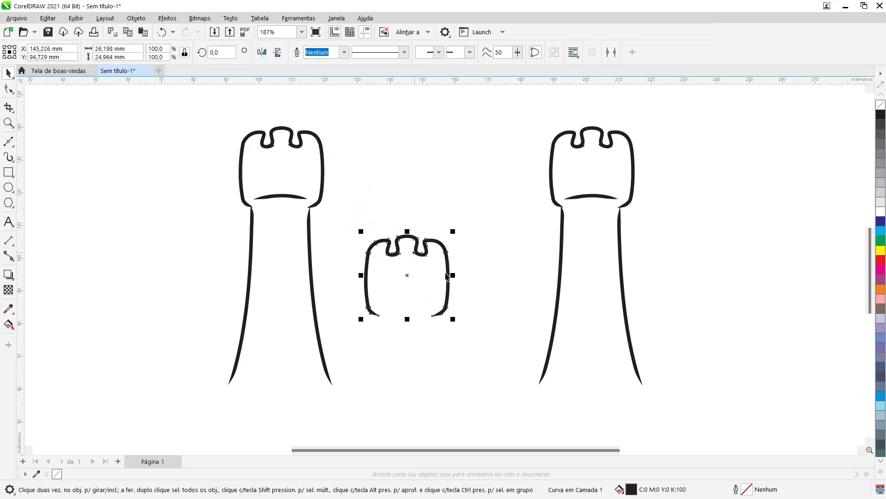
click(434, 264)
- Delete the left shoulder and left notch wall from the copied head outline and straighten the closing segment into a short end
scroll(406, 259, up, 4)
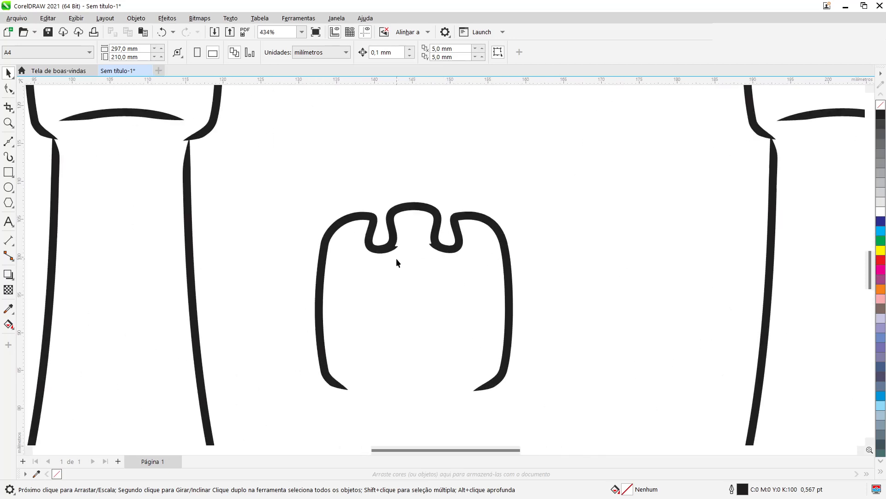
click(9, 88)
click(318, 266)
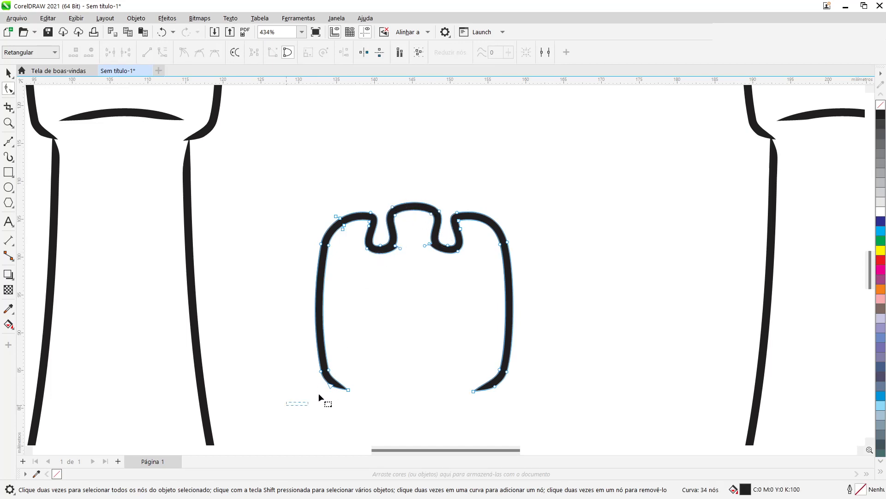
drag(319, 394, 367, 332)
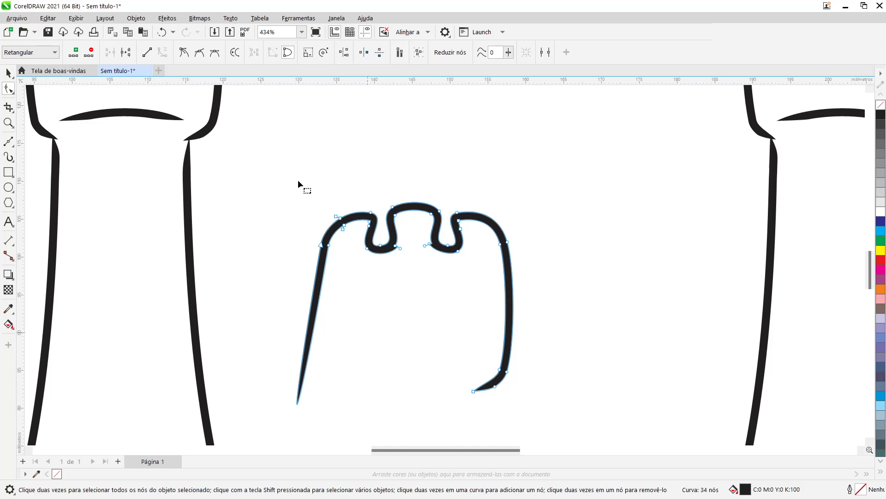
drag(349, 269, 350, 267)
key(Delete)
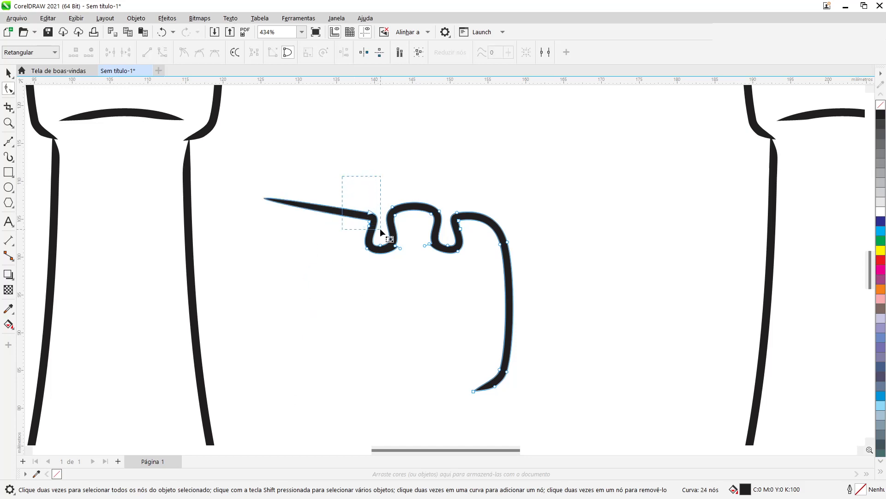
drag(380, 228, 380, 229)
key(Delete)
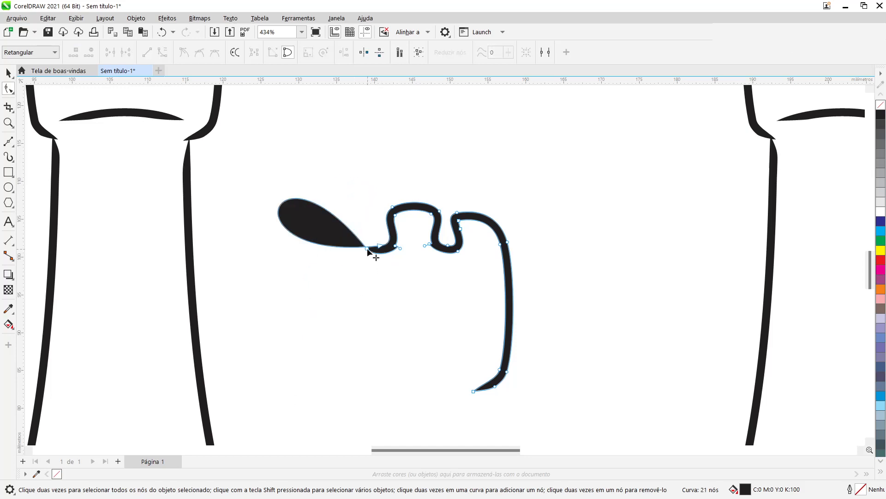
click(279, 206)
click(147, 53)
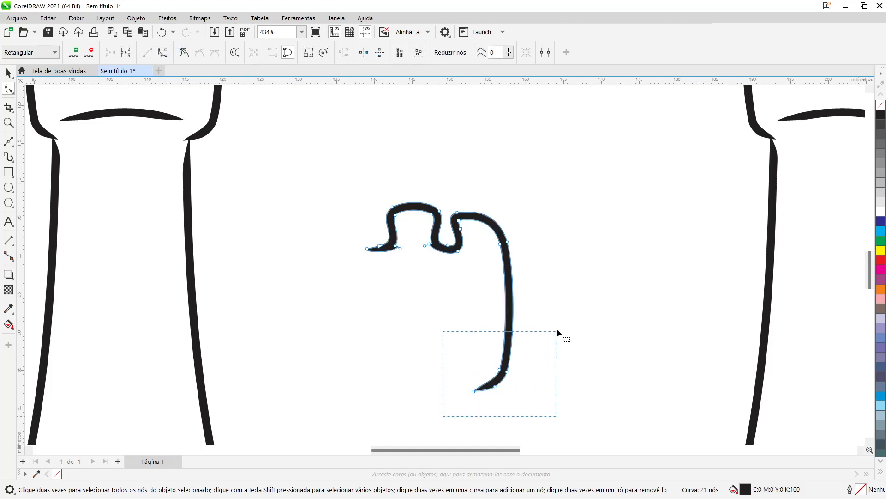
- Delete the right shoulder and right notch wall from the outline copy and straighten its closing segment, leaving only the central arch
drag(557, 328, 557, 328)
key(Delete)
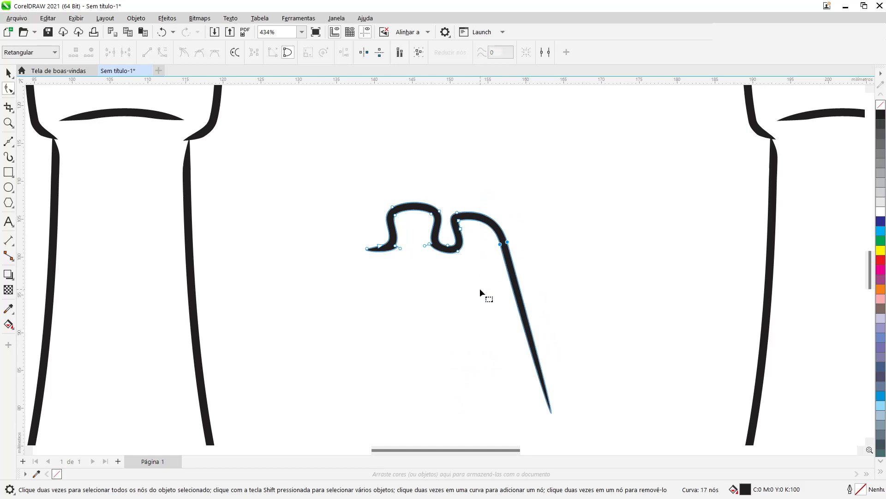
key(Delete)
drag(494, 191, 461, 244)
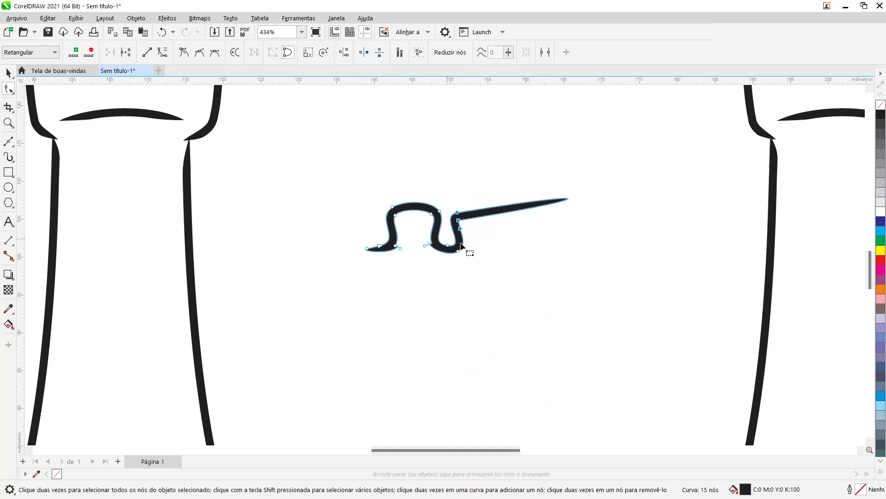
key(Delete)
click(495, 228)
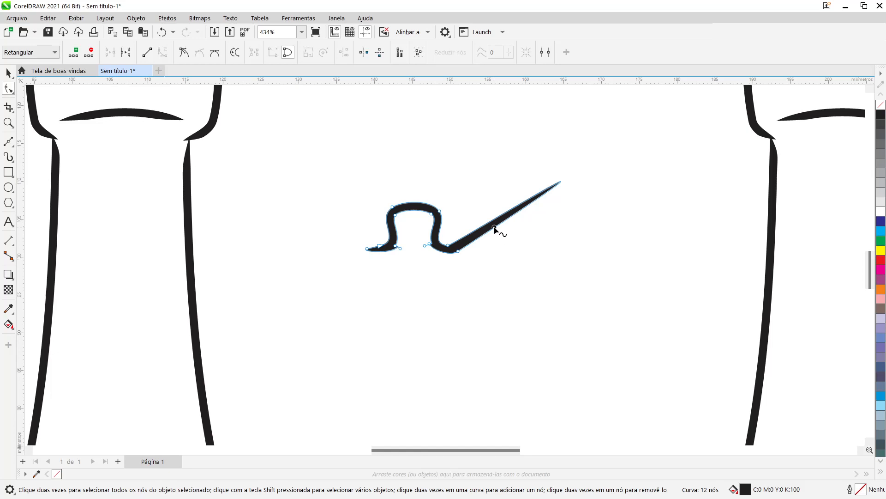
click(150, 55)
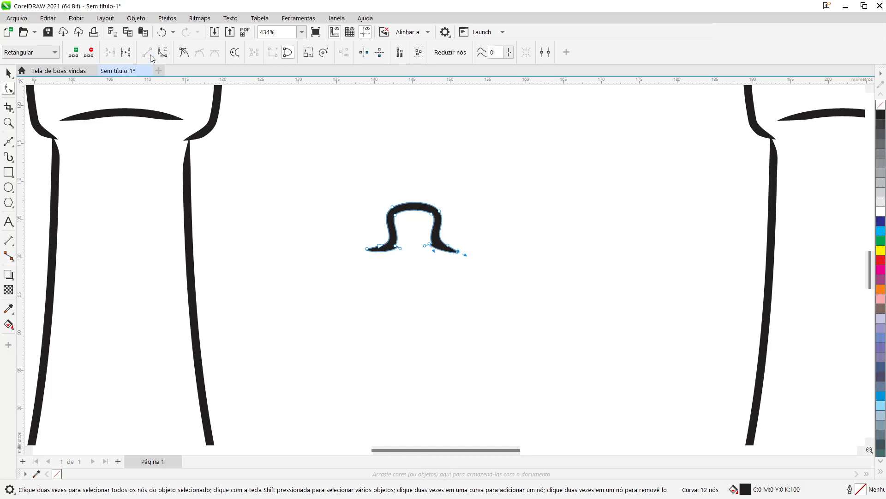
click(8, 72)
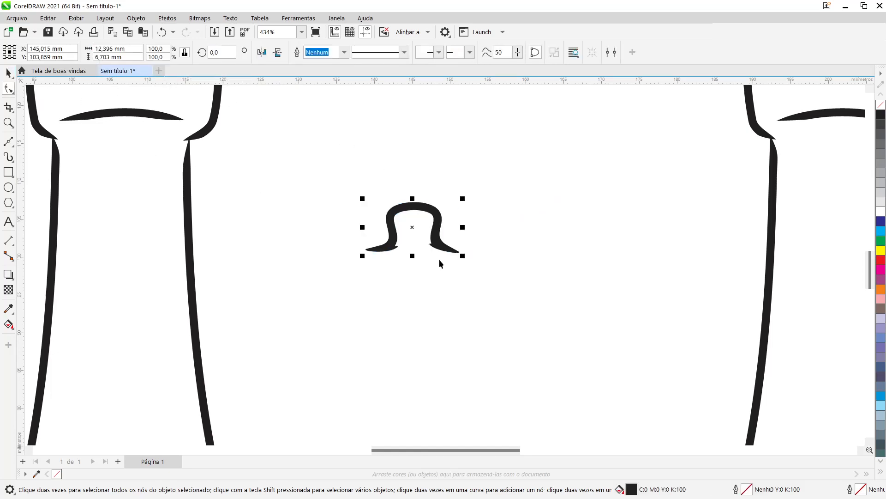
- Place a duplicate of the arch about 11.2 mm to the right so their tips overlap
scroll(459, 270, down, 3)
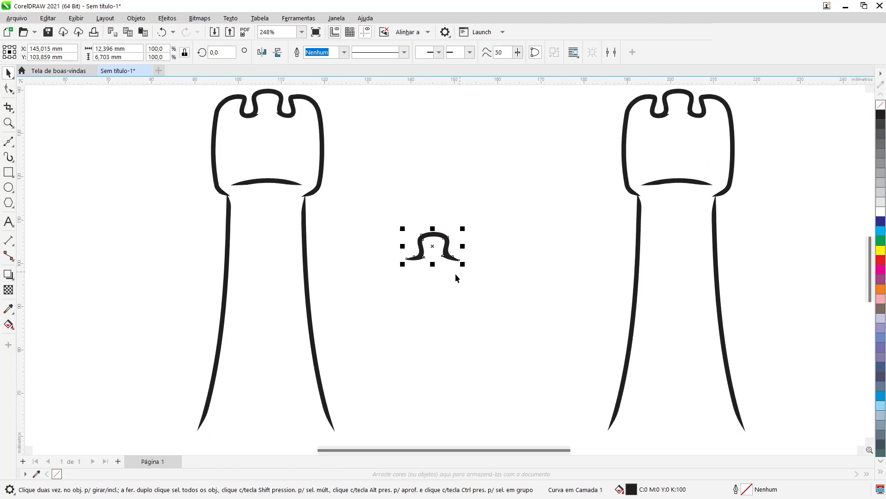
scroll(446, 253, up, 4)
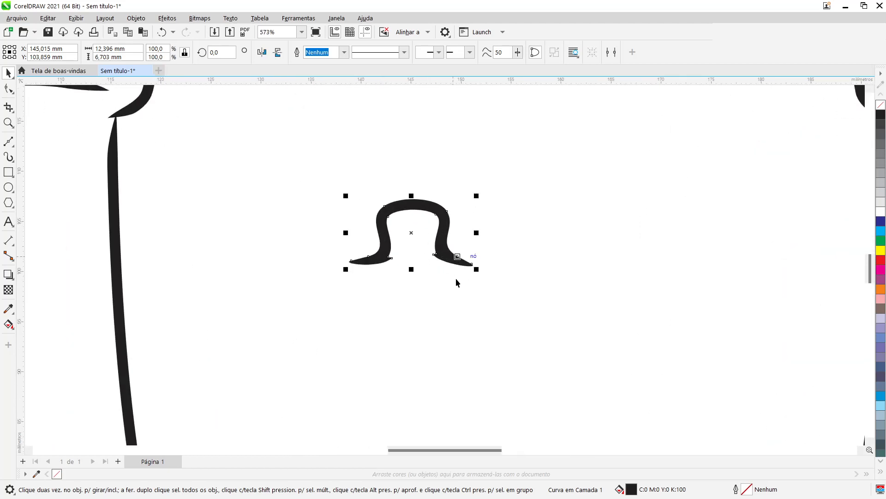
drag(443, 237, 556, 253)
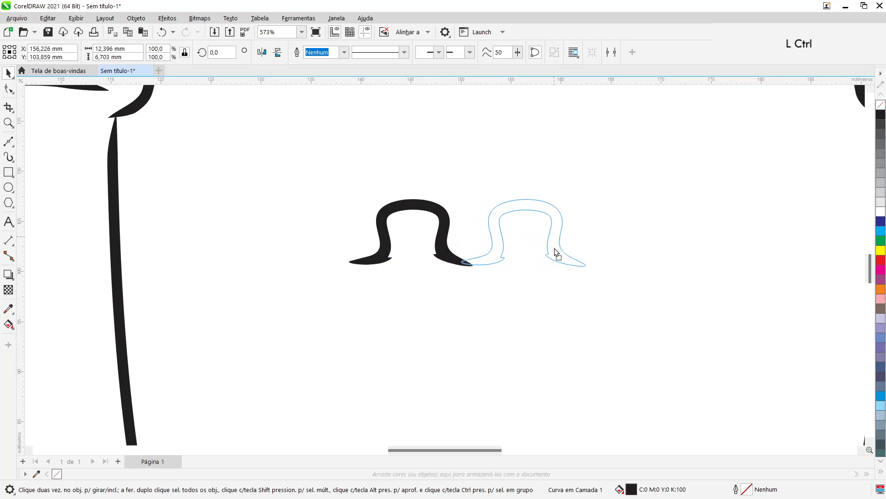
drag(554, 251, 554, 252)
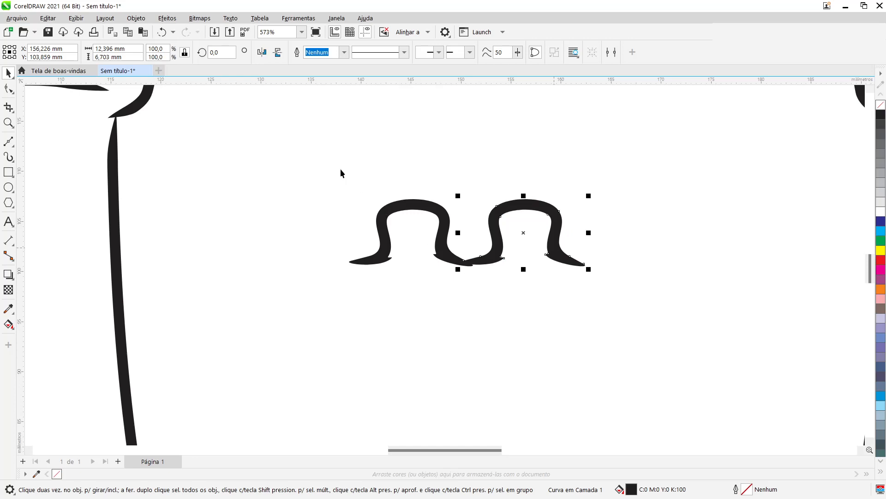
- Duplicate the pair of arches about 22.4 mm to the right to form a row of four, and deselect it
drag(308, 152, 453, 240)
drag(581, 302, 613, 310)
drag(558, 234, 779, 251)
right_click(780, 252)
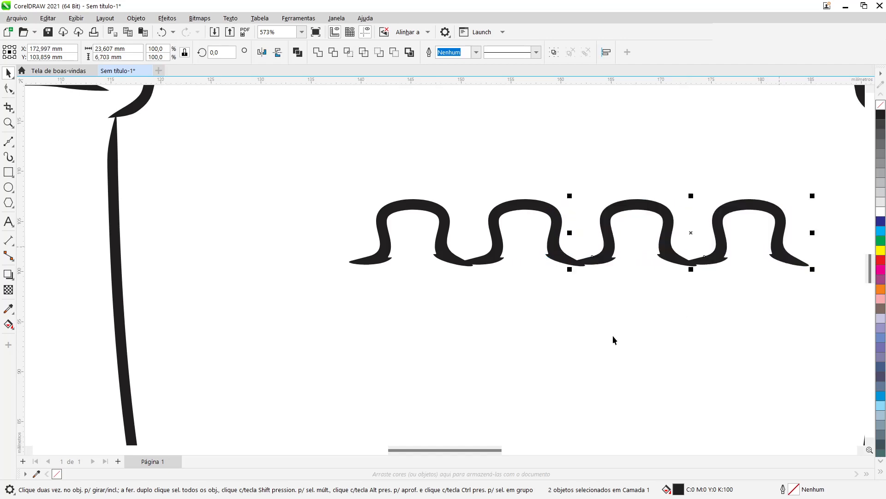
click(527, 342)
- Duplicate two arches onto the left end of the row so its six arches start at the left drawing's body
scroll(527, 342, down, 5)
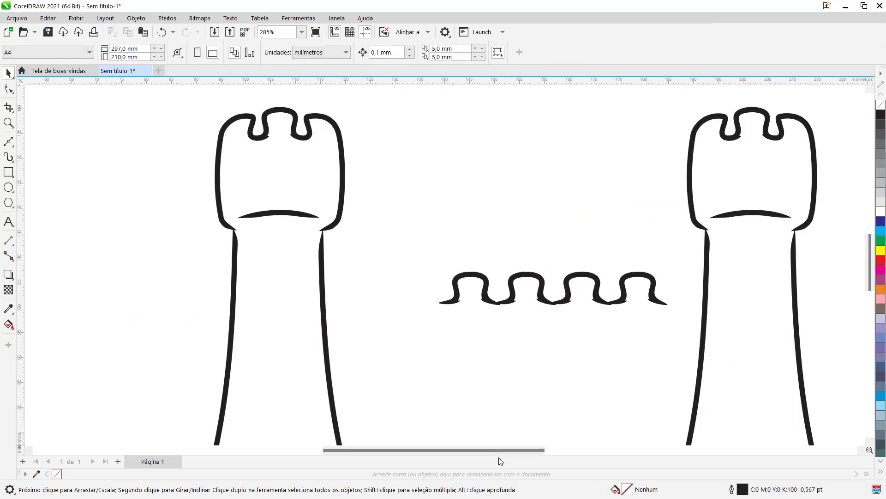
drag(500, 449, 510, 449)
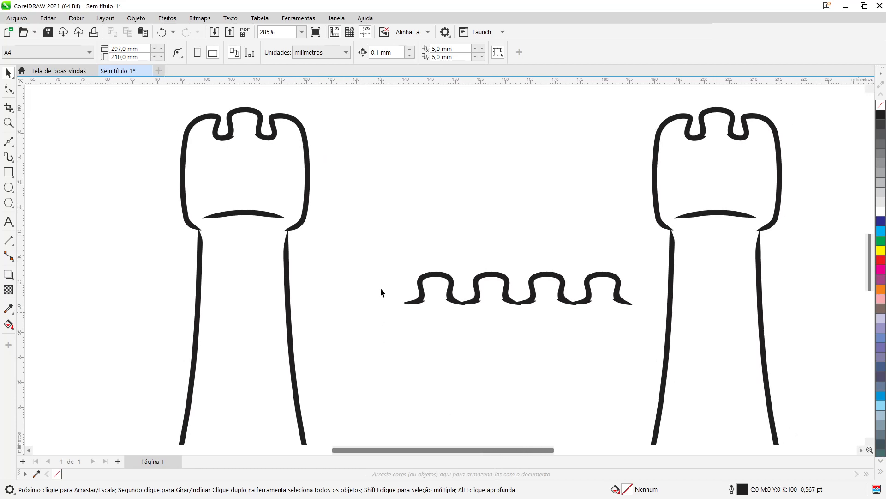
drag(476, 326, 544, 336)
drag(507, 287, 397, 290)
click(428, 362)
- Try to enlarge the row of six arches proportionally to about 77 mm wide to fill the gap between the two drawings
scroll(488, 325, down, 1)
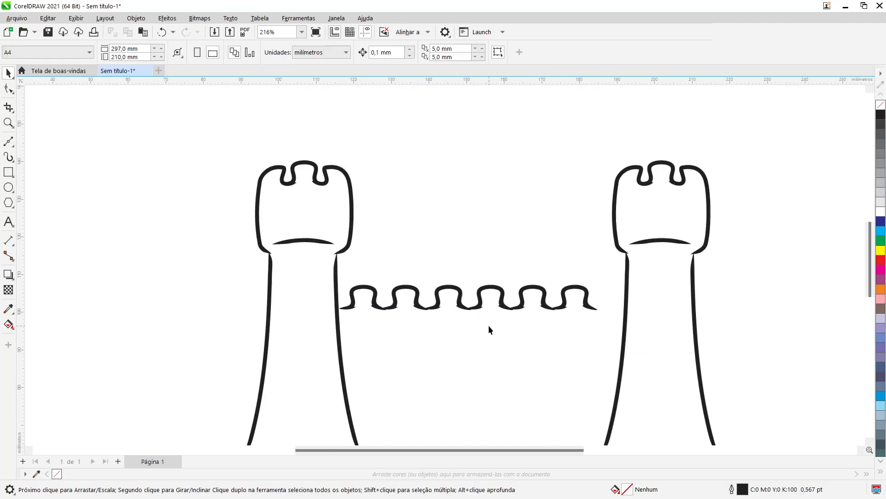
scroll(489, 329, down, 1)
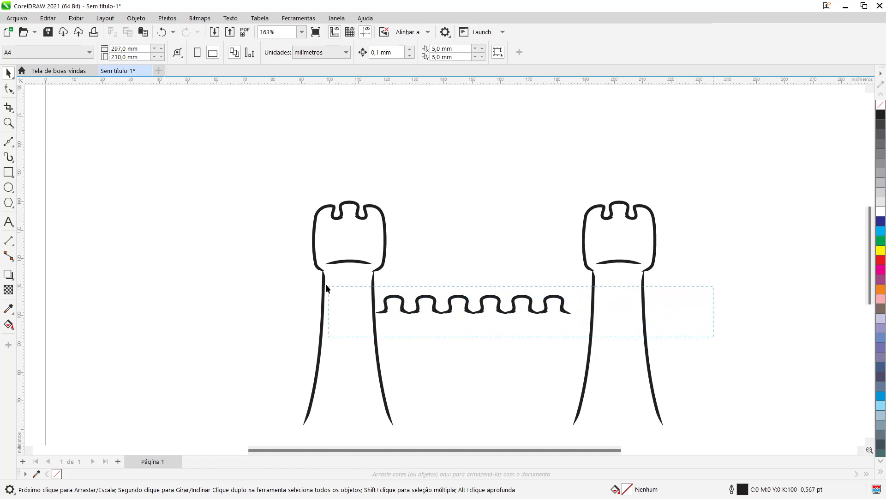
drag(326, 287, 316, 279)
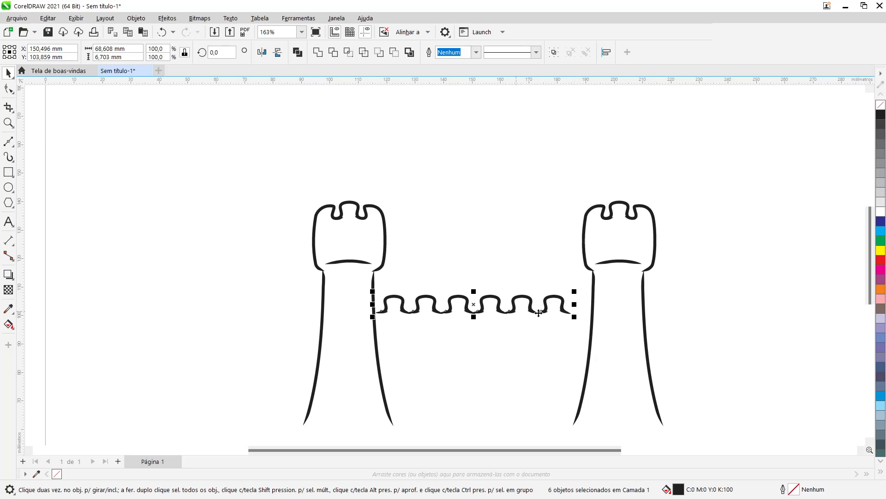
mouse_move(574, 289)
mouse_down()
mouse_move(593, 280)
mouse_move(589, 289)
mouse_up()
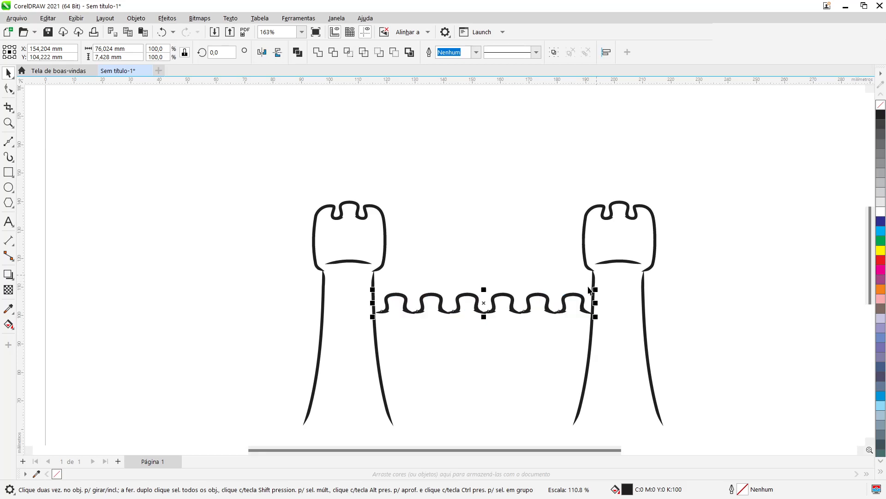
scroll(374, 328, up, 5)
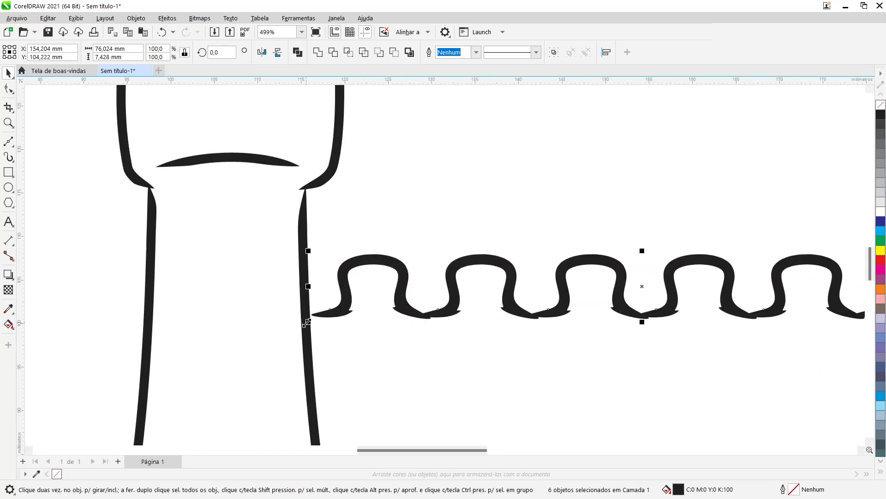
drag(307, 323, 302, 335)
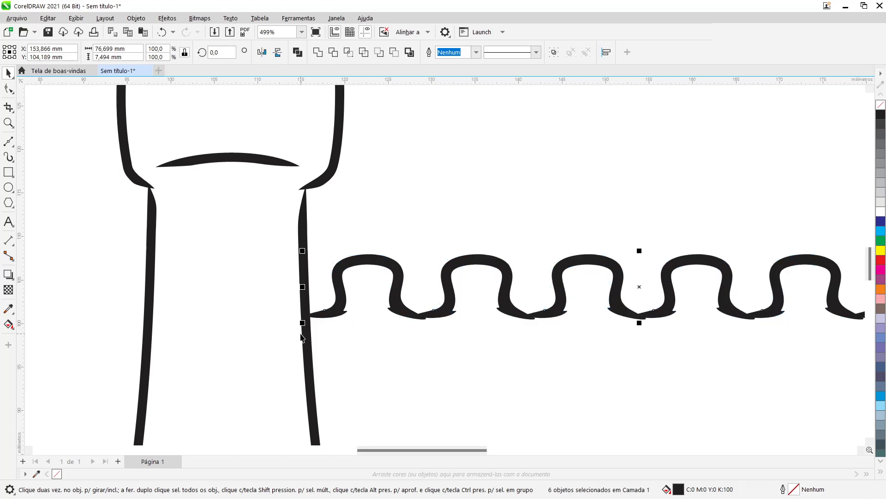
key(ctrl+z)
key(ctrl+z)
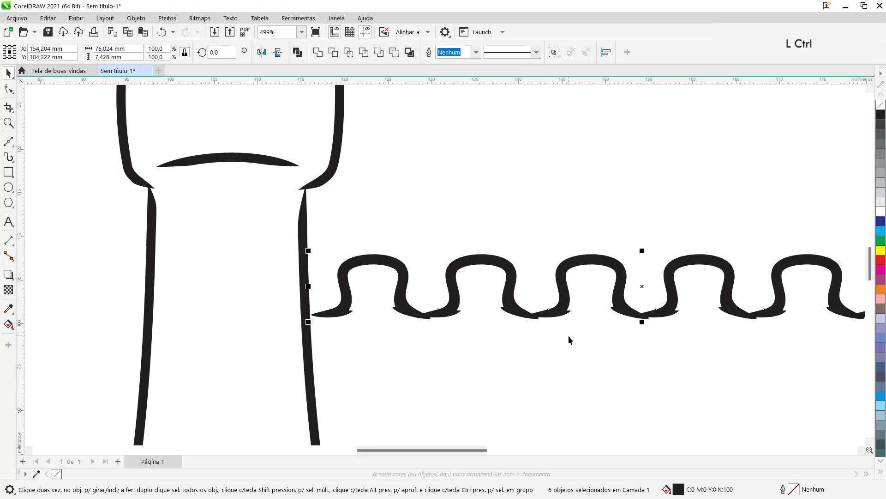
scroll(568, 336, down, 3)
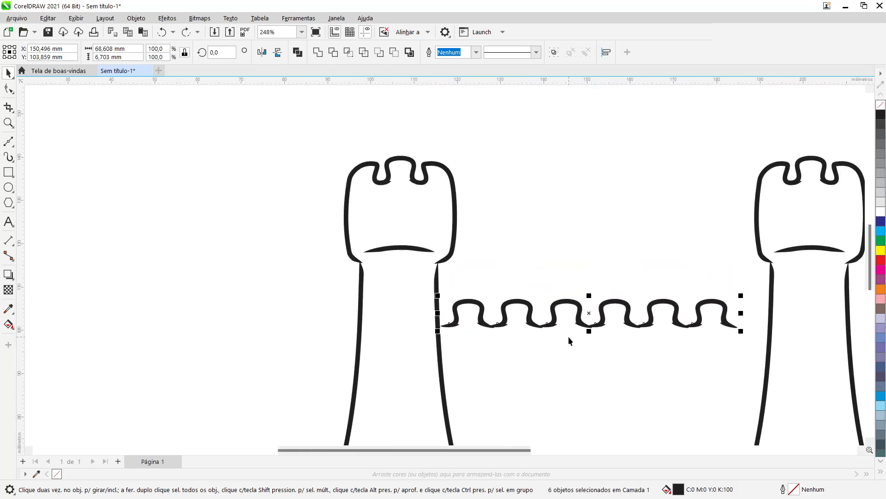
scroll(600, 330, up, 1)
scroll(604, 330, up, 1)
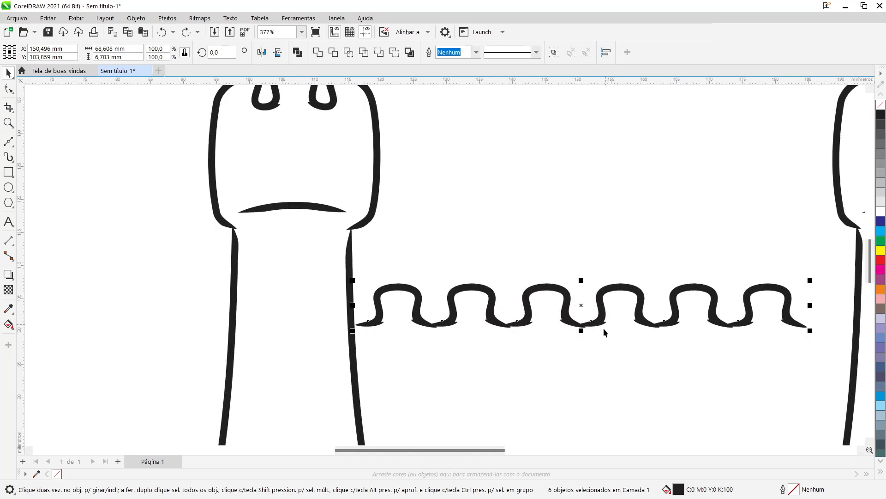
click(571, 337)
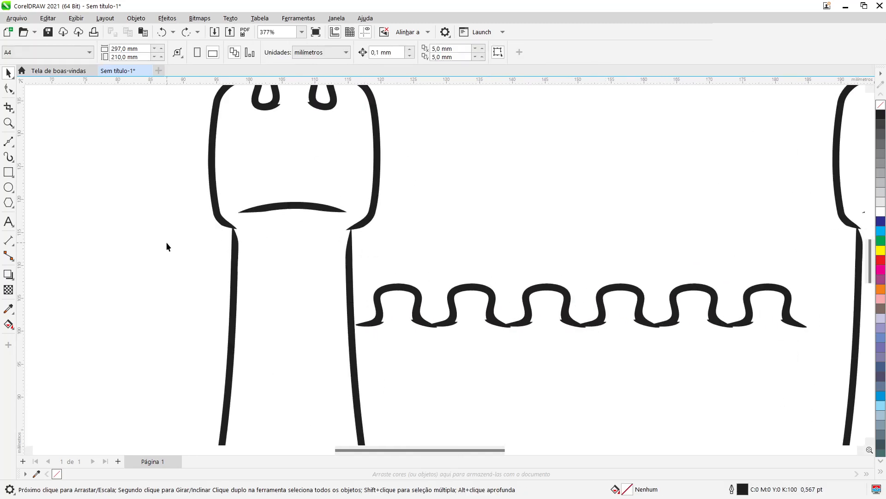
drag(271, 285, 747, 382)
drag(823, 371, 826, 363)
right_click(747, 305)
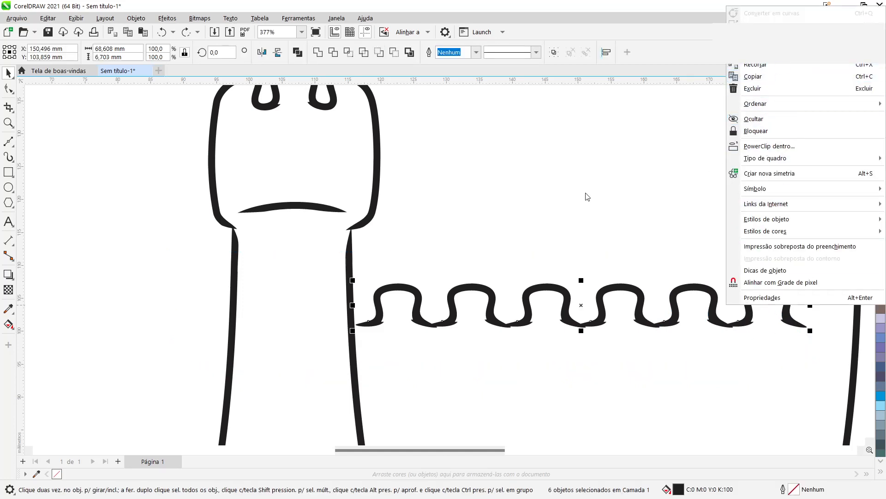
right_click(491, 314)
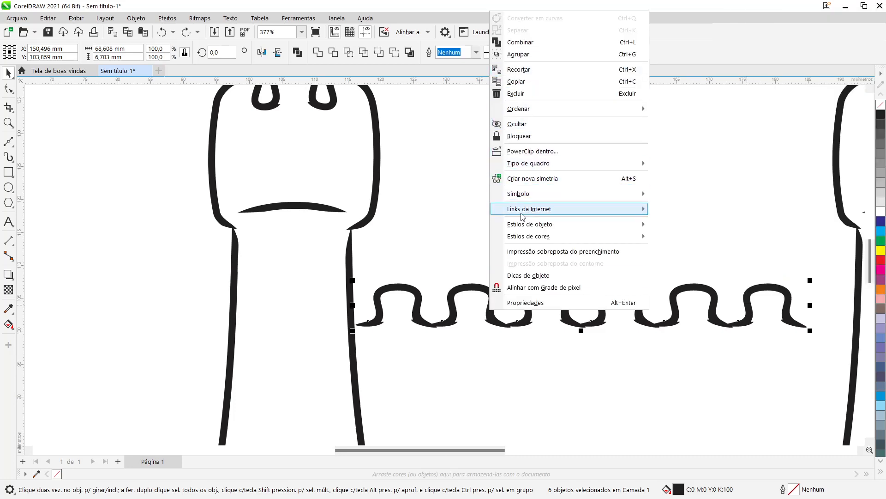
click(506, 249)
click(466, 277)
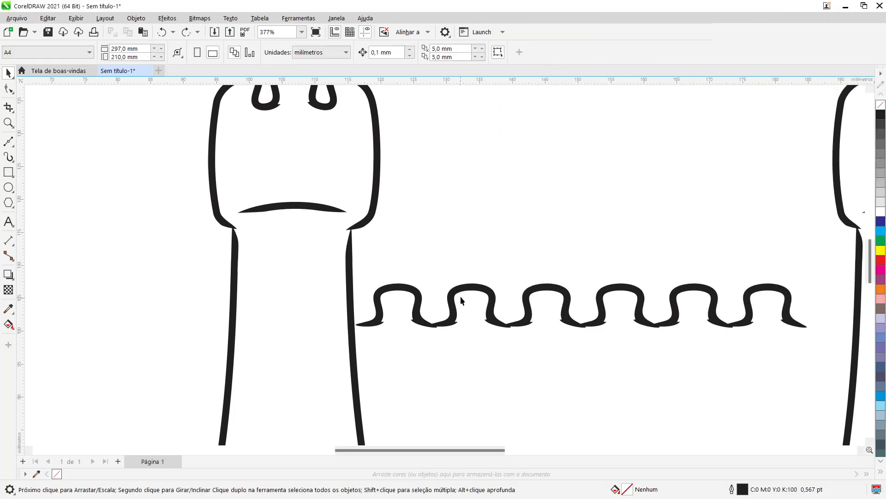
- Nudge the last arch of the row about 6.7 mm right until it meets the right drawing's body
click(465, 290)
drag(465, 290, 716, 292)
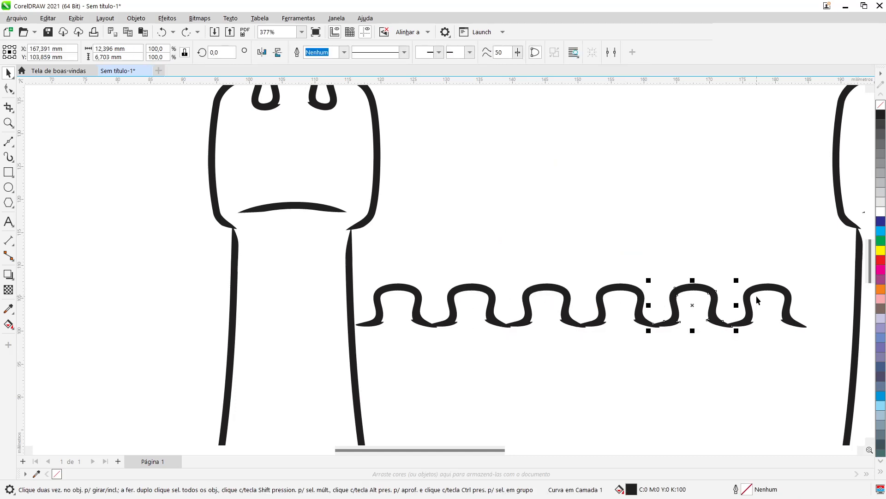
drag(679, 321, 765, 328)
key(Right)
key(Right)
key(Right)
key(Right)
key(Right)
key(Right)
key(Right)
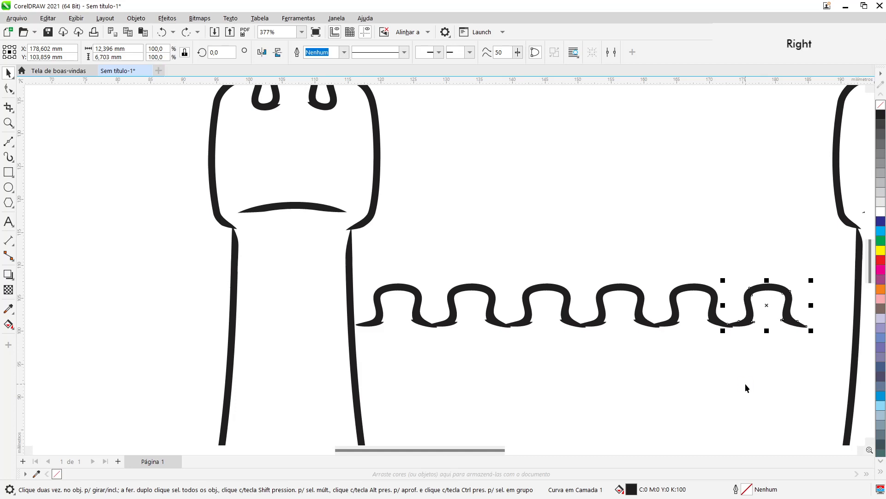
key(Right)
key(Right)
key(Right)
key(Right)
key(Right)
key(Right)
key(Right)
key(Right)
key(Right)
key(Right)
key(Right)
key(Right)
key(Right)
key(Right)
key(Right)
key(Right)
key(Right)
key(Right)
key(Right)
key(Right)
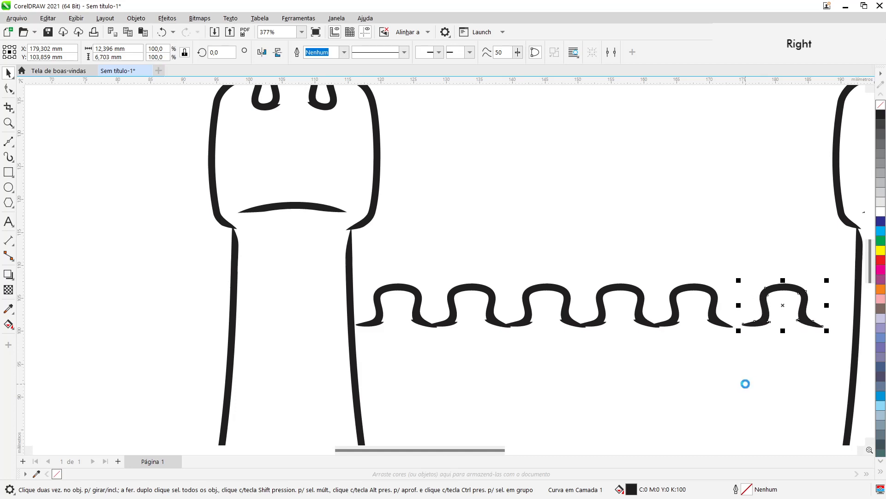
key(Right)
key(Right)
key(Right)
key(Right)
key(Right)
key(Right)
key(Right)
key(Right)
key(Right)
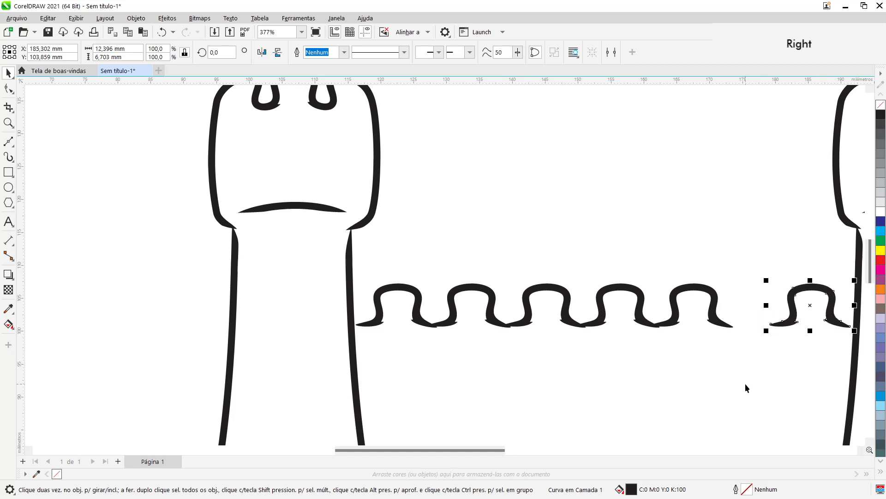
- Nudge the second-to-last arch of the row about 6.4 mm right until it meets the last arch
click(717, 326)
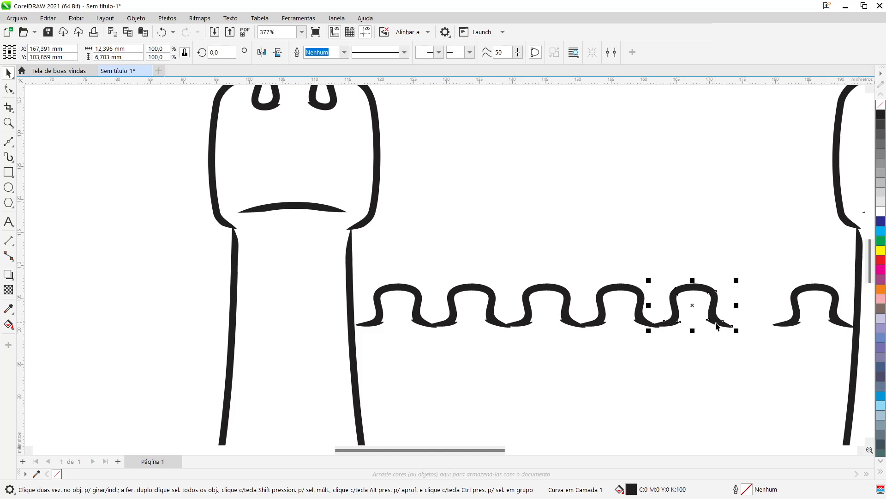
key(Right)
key(Right)
key(Right)
key(Right)
key(Right)
key(Right)
key(Right)
key(Right)
key(Right)
key(Right)
key(Right)
key(Right)
key(Right)
key(Right)
key(Right)
key(Right)
key(Right)
key(Right)
key(Right)
key(Right)
key(Right)
key(Right)
key(Right)
key(Right)
key(Right)
key(Right)
key(Right)
key(Right)
key(Right)
key(Right)
key(Right)
key(Right)
key(Right)
key(Right)
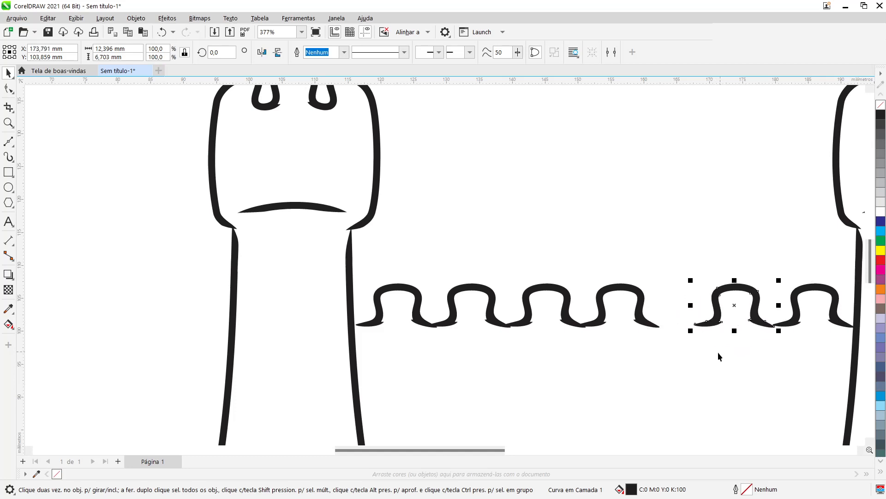
- Nudge the fourth arch about 6 mm right against its right neighbour, and duplicate it about 8.5 mm to the left into the gap
click(650, 321)
key(Right)
key(Right)
key(Right)
key(Right)
key(Right)
key(Right)
key(Right)
key(Right)
key(Right)
key(Right)
key(Right)
key(Right)
key(Right)
key(Right)
key(Right)
key(Right)
key(Right)
key(Right)
key(Right)
key(Right)
key(Right)
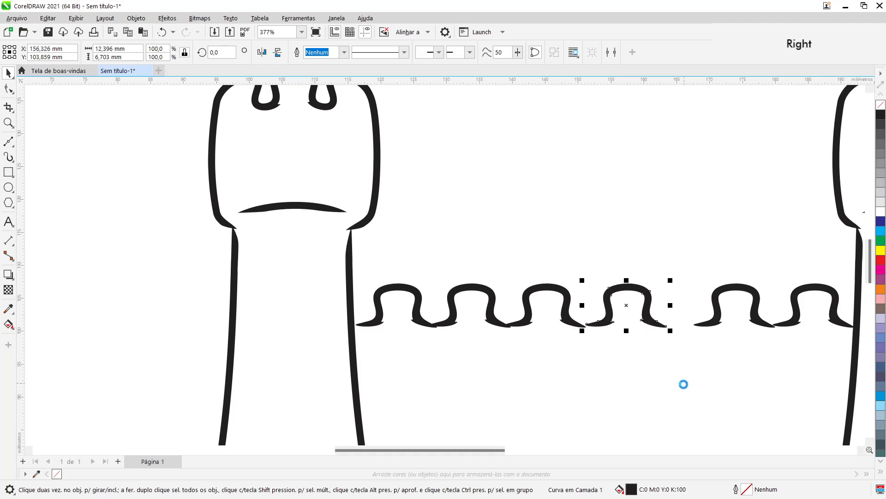
key(Right)
key(Right)
key(Right)
key(Right)
key(Right)
key(Right)
key(Right)
key(Right)
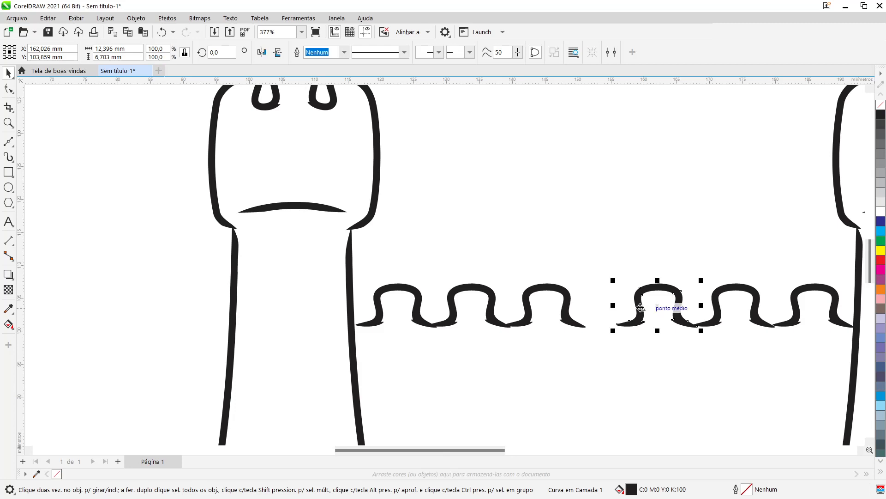
drag(662, 318, 587, 314)
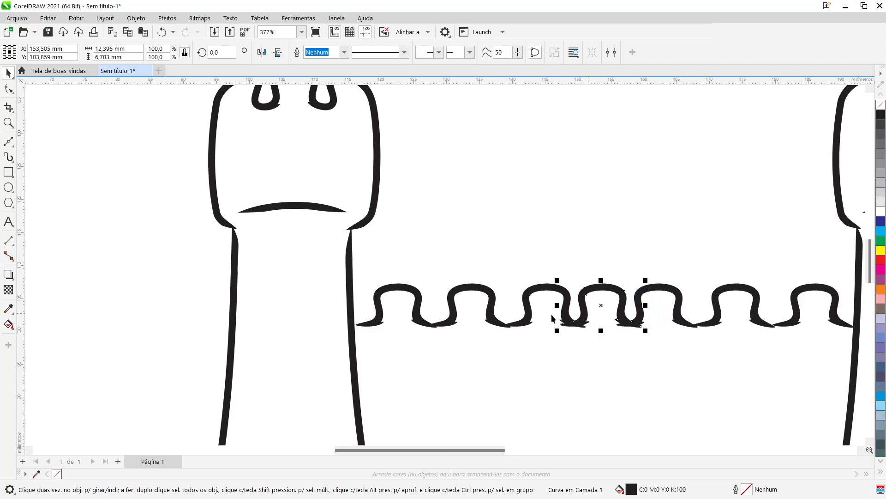
- Nudge the first arch of the row about 0.7 mm left, closer into the left drawing's body
click(417, 312)
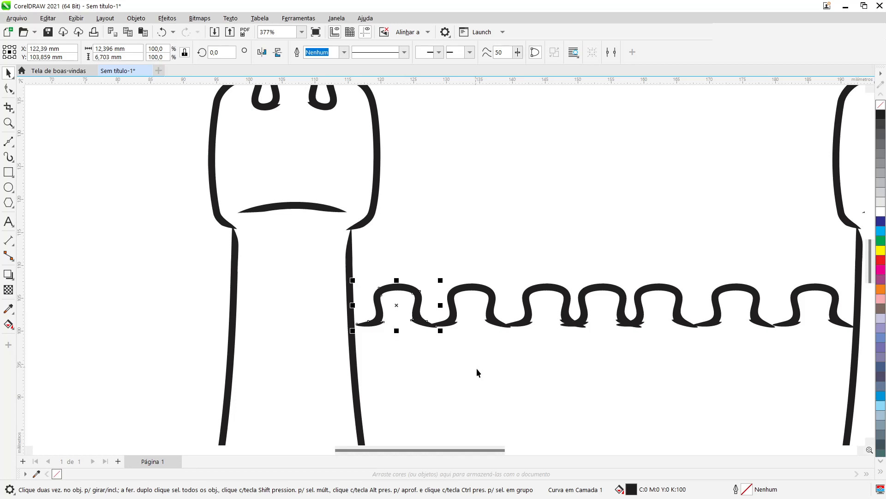
key(Left)
key(Left)
key(Left)
key(Left)
key(Left)
key(Left)
key(Left)
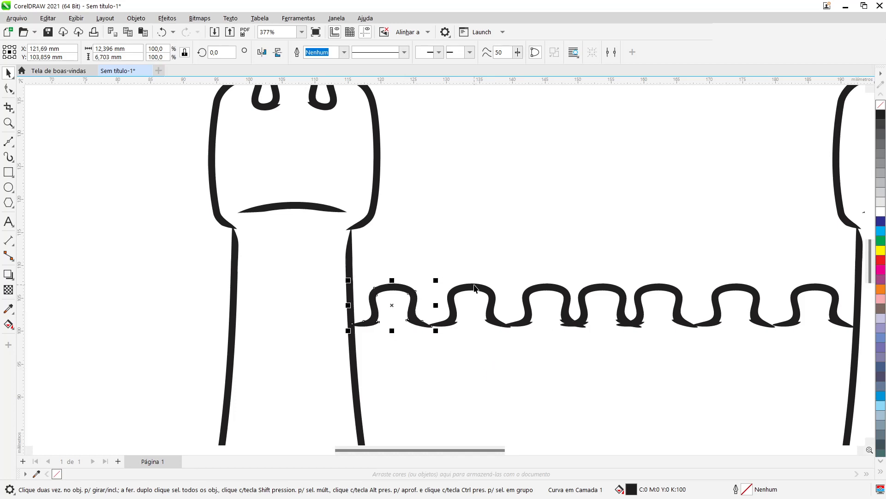
- Nudge the second arch about 1.1 mm left until it meets the first arch
click(475, 288)
key(Left)
key(Left)
key(Left)
key(Left)
key(Left)
key(Left)
key(Left)
key(Left)
key(Left)
key(Left)
key(Left)
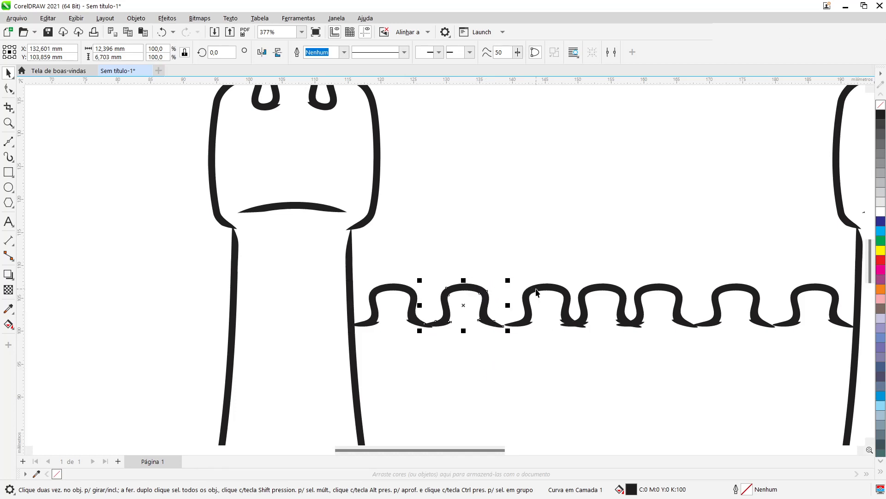
- Nudge the third arch about 1.7 mm left until it meets the second arch
click(536, 292)
key(Left)
key(Left)
key(Left)
key(Left)
key(Left)
key(Left)
key(Left)
key(Left)
key(Left)
key(Left)
key(Left)
key(Left)
key(Left)
key(Left)
key(Left)
key(Left)
key(Left)
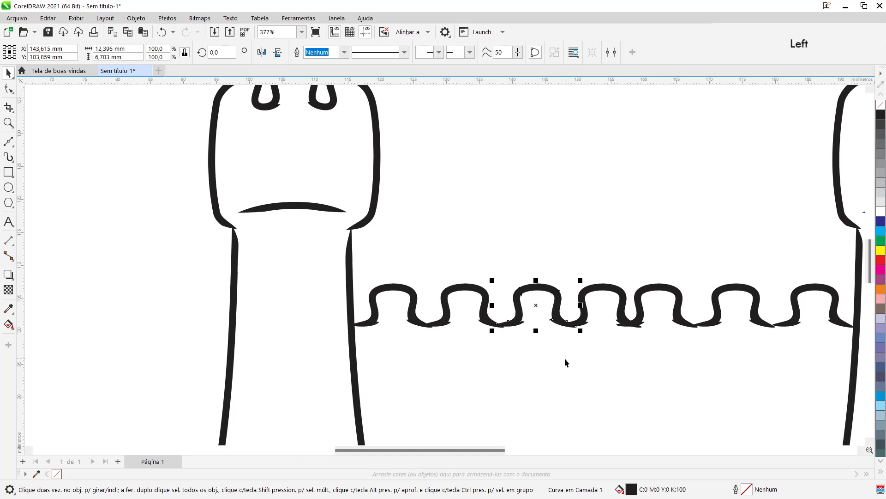
- Nudge the fifth arch about 1 mm right to reduce its overlap with the fourth arch
click(643, 294)
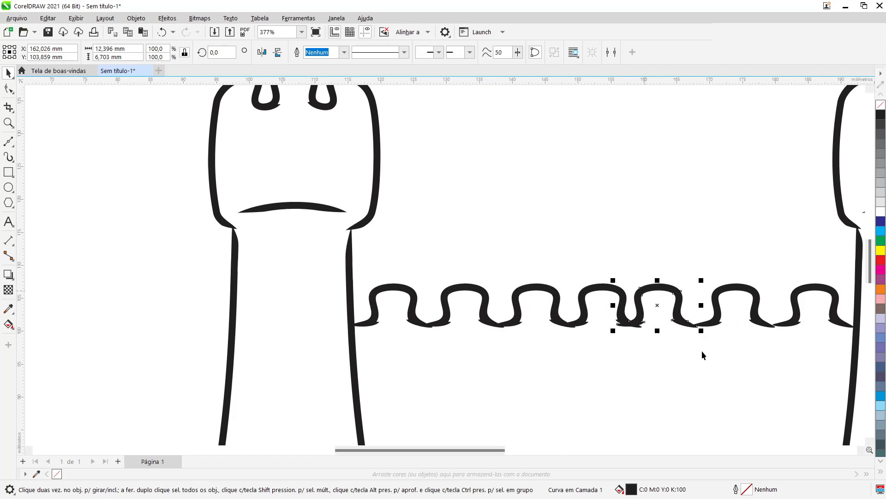
key(Right)
key(Right)
key(Right)
key(Right)
key(Right)
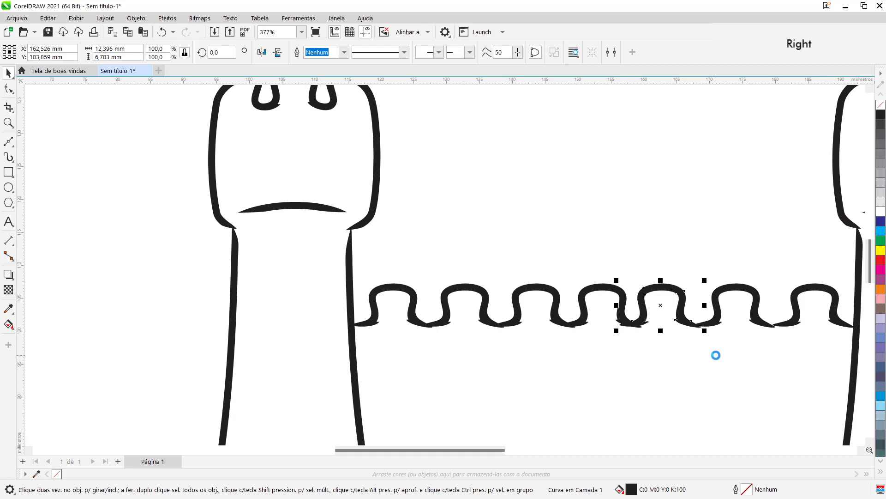
- Nudge the sixth arch about 0.8 mm right to even its overlap with the neighbouring arches
click(757, 321)
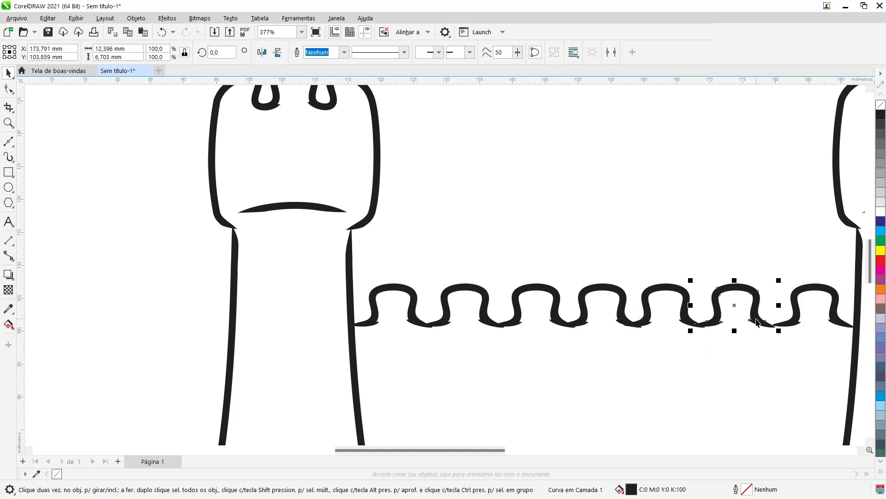
key(Right)
key(Right)
key(Right)
key(Right)
key(Right)
key(Right)
key(Right)
key(Right)
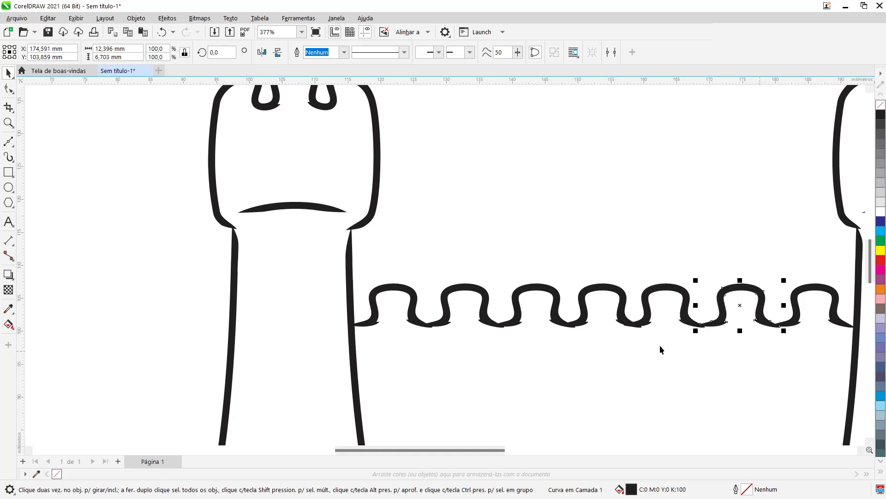
- Nudge the fifth arch slightly further right to even the spacing, and deselect it
click(556, 310)
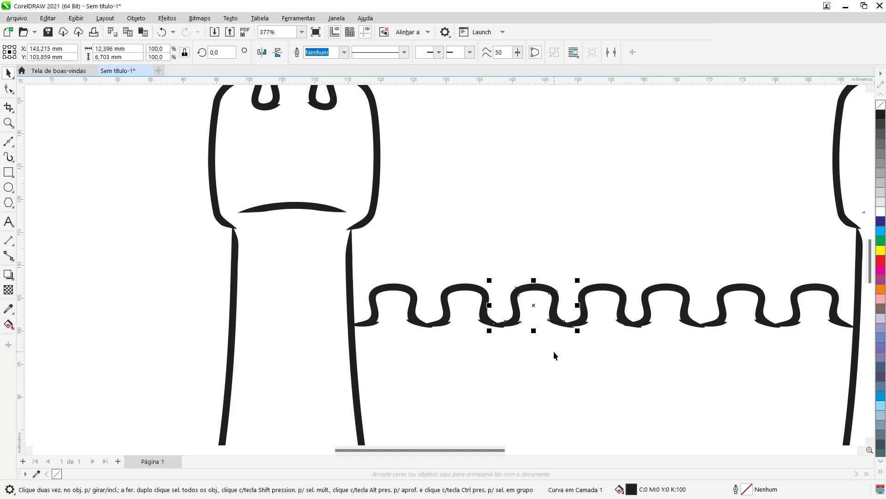
click(650, 304)
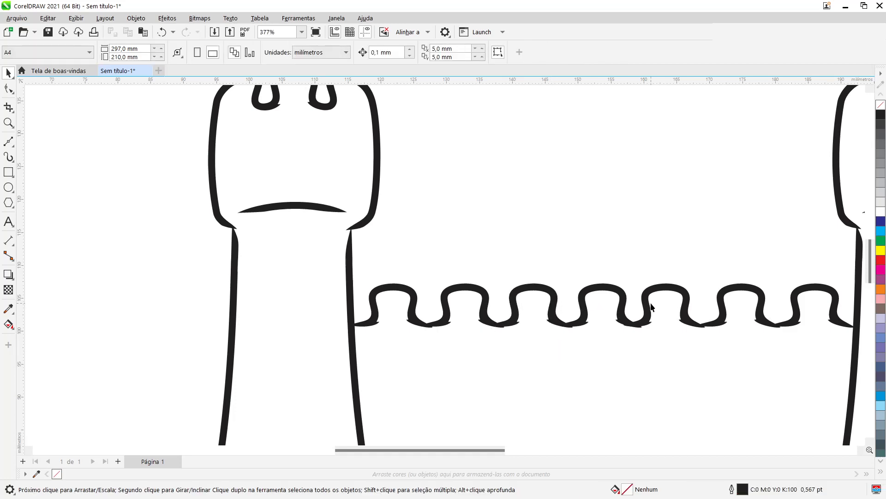
click(649, 305)
key(Right)
key(Right)
key(Right)
click(686, 224)
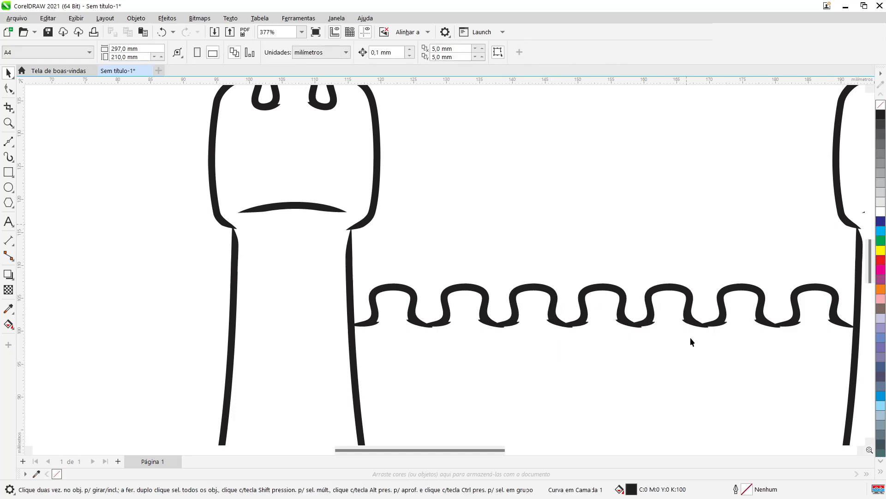
- Fine-tune the last three arches slightly to the right so the row runs evenly into the right drawing's body, and deselect
drag(448, 447, 467, 448)
click(742, 319)
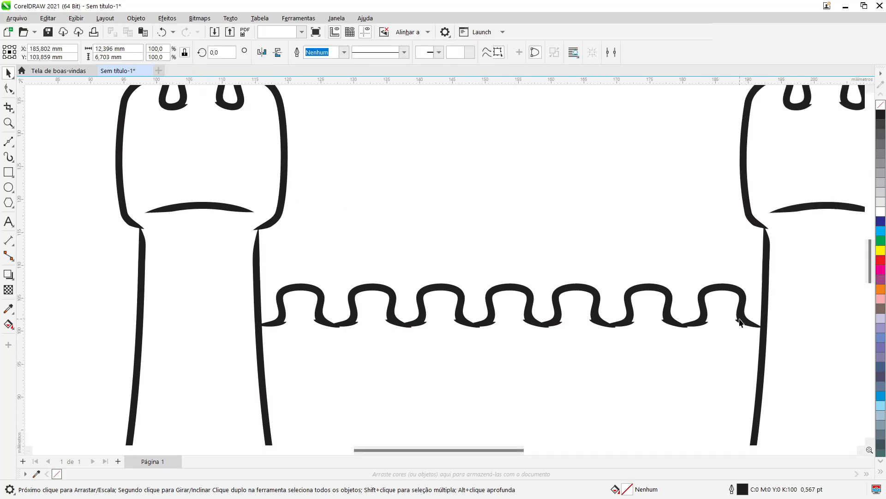
drag(674, 321, 627, 320)
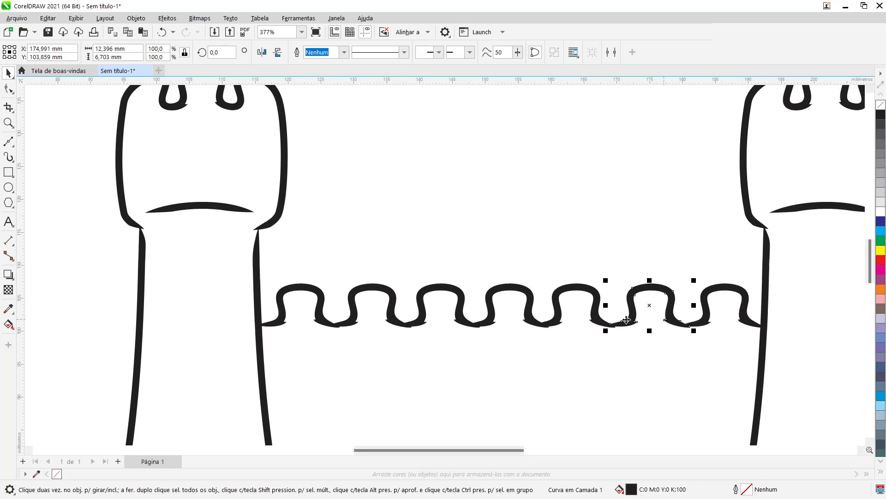
click(600, 319)
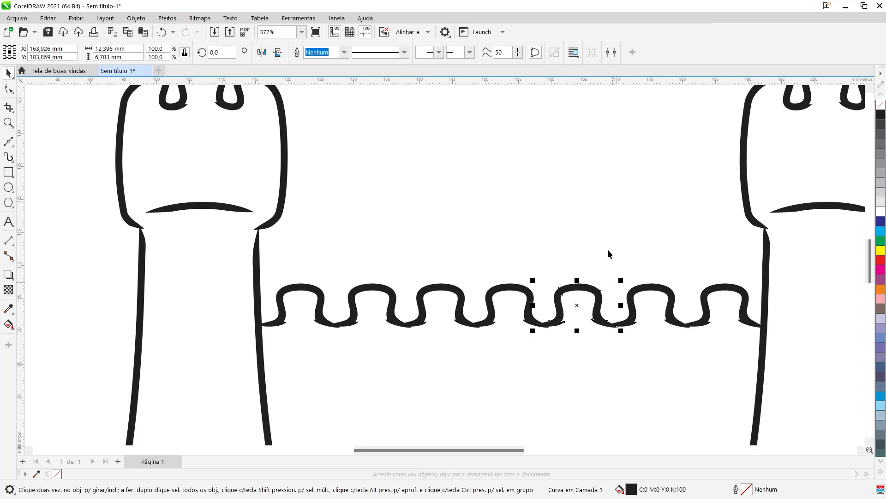
key(Right)
scroll(497, 322, down, 5)
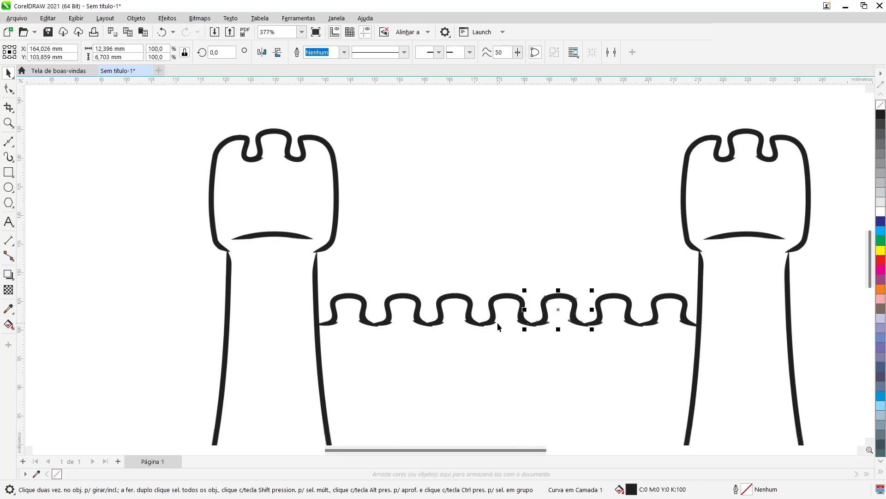
click(523, 342)
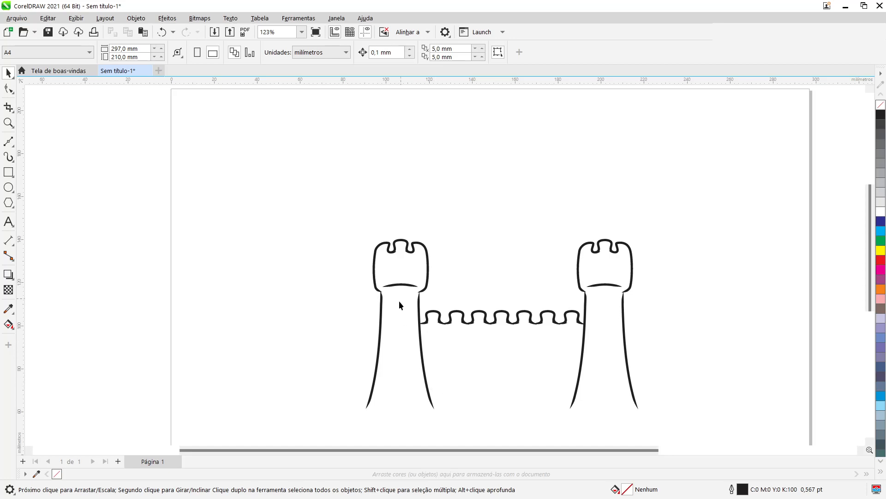
- Draw an upright rectangle about 4.8 × 14.8 mm inside the left tower's body, below the curved line
scroll(402, 308, up, 4)
scroll(388, 317, up, 2)
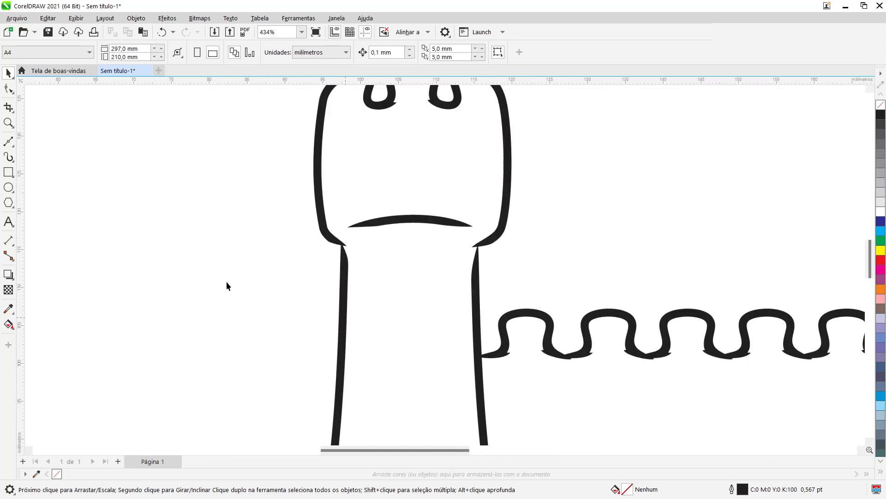
click(8, 172)
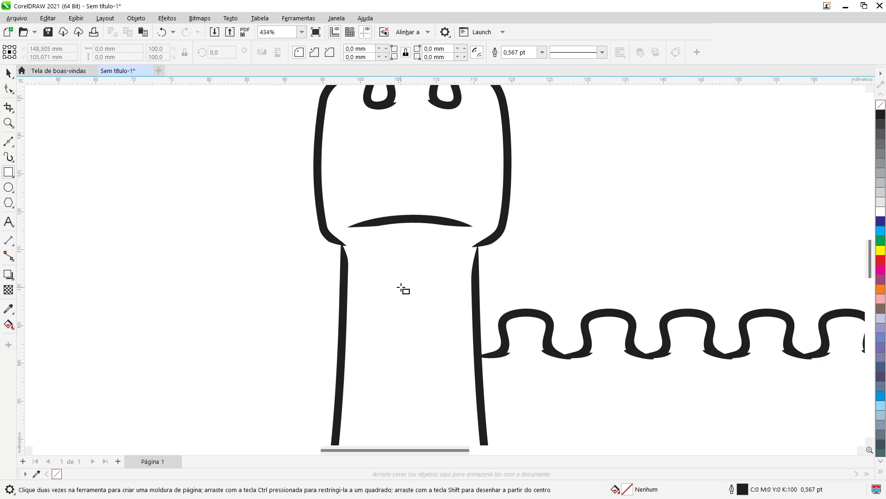
drag(394, 276, 429, 387)
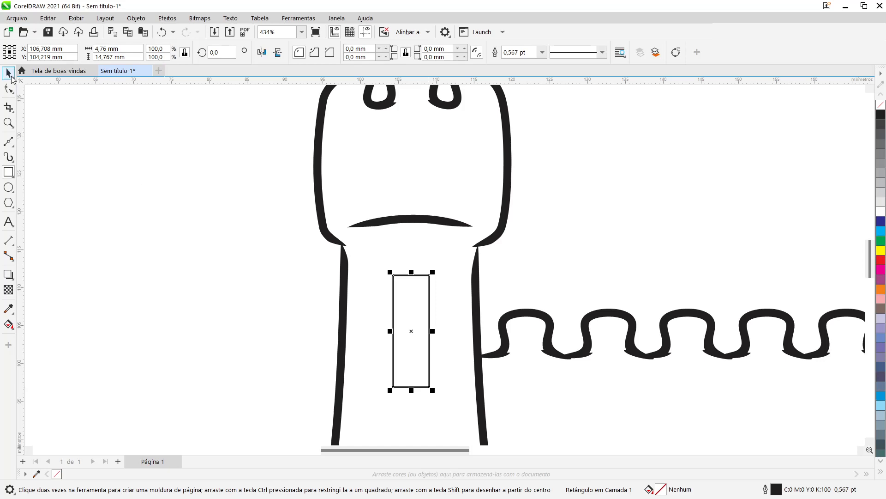
- Round the rectangle's two top corners fully to a 2.38 mm radius, leaving the bottom corners square
click(10, 74)
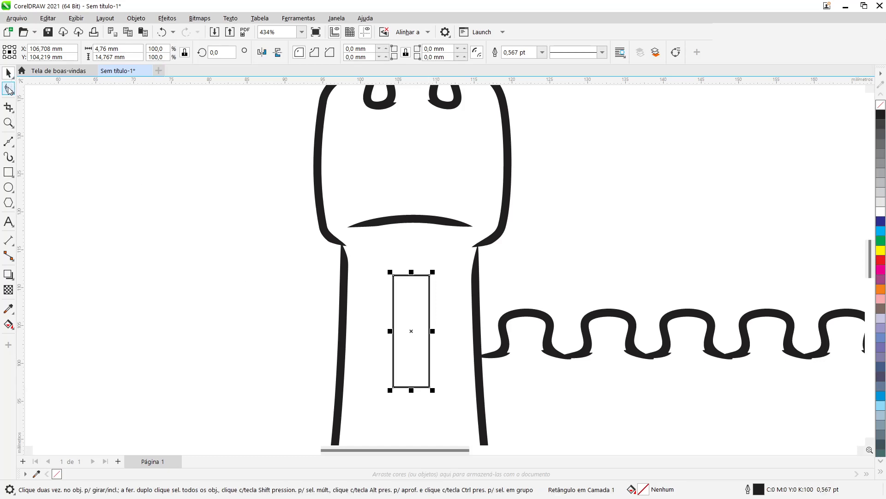
click(8, 88)
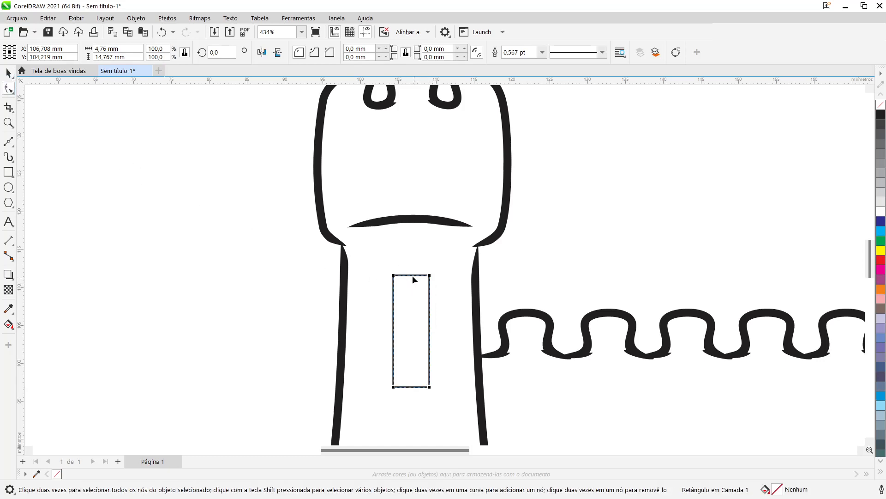
click(398, 277)
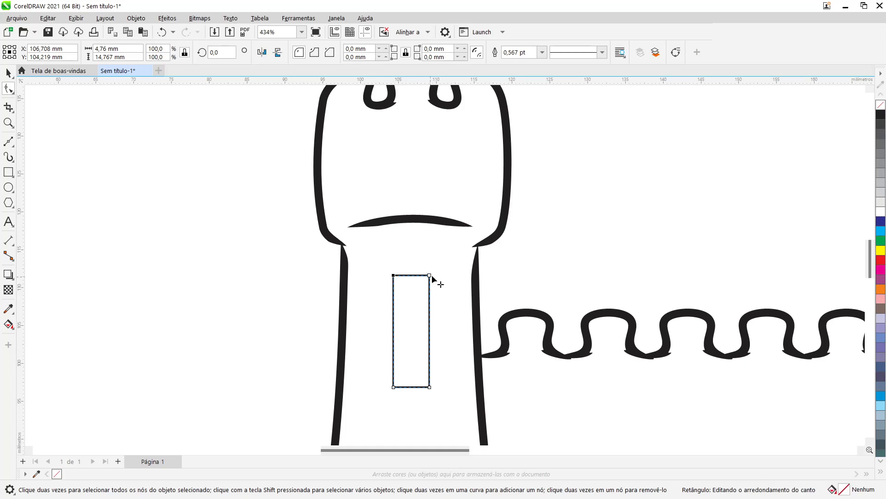
key(shift)
drag(430, 279, 430, 322)
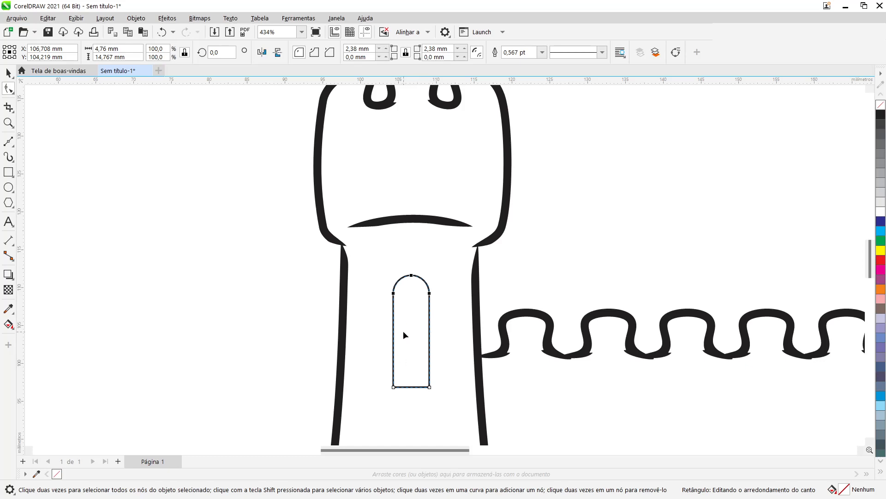
- Convert the window shape to curves and move its two upper side nodes about 5.7 mm straight down to form a pointed arch
key(ctrl+q)
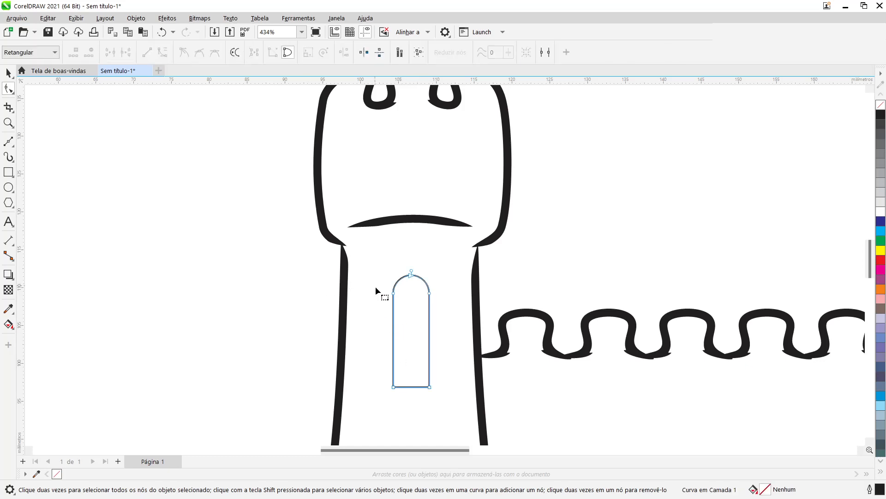
drag(447, 307, 429, 338)
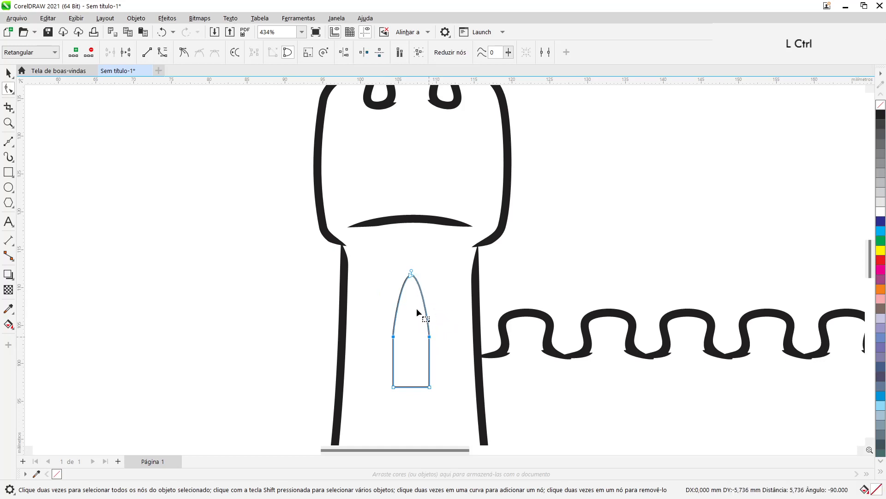
click(8, 72)
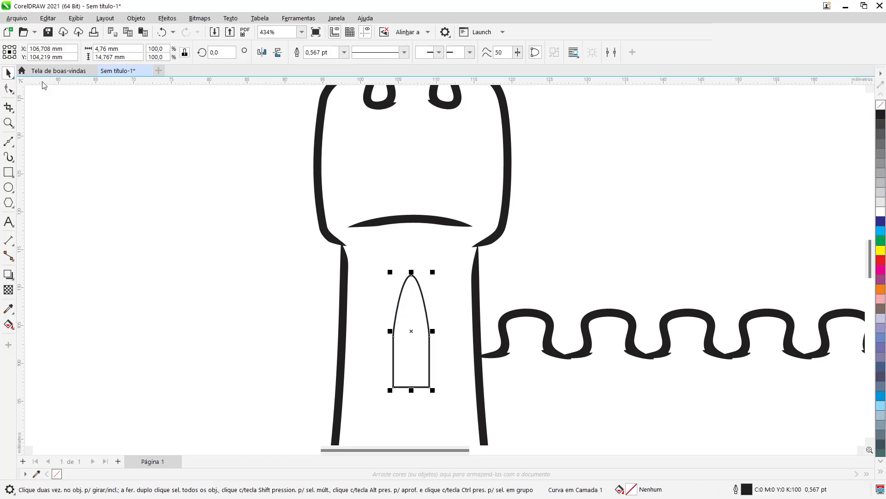
- Set the pointed window's outline width to 3.0 pt
click(344, 52)
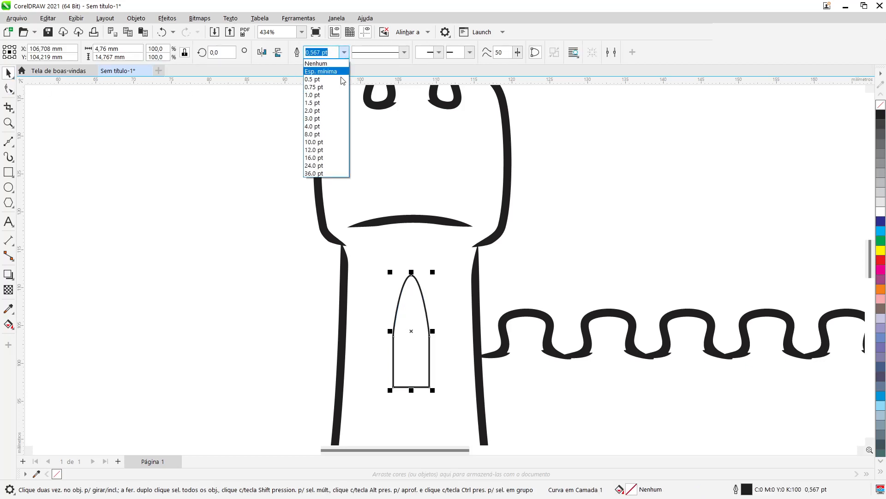
click(336, 119)
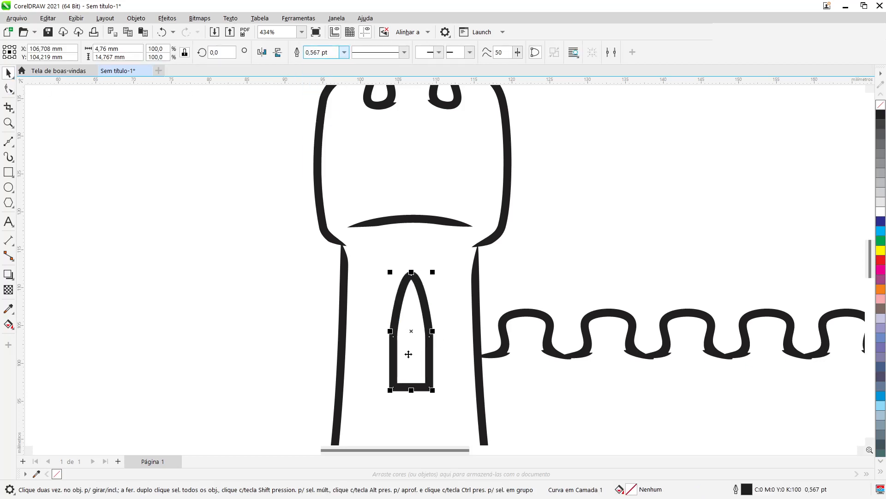
scroll(408, 354, down, 4)
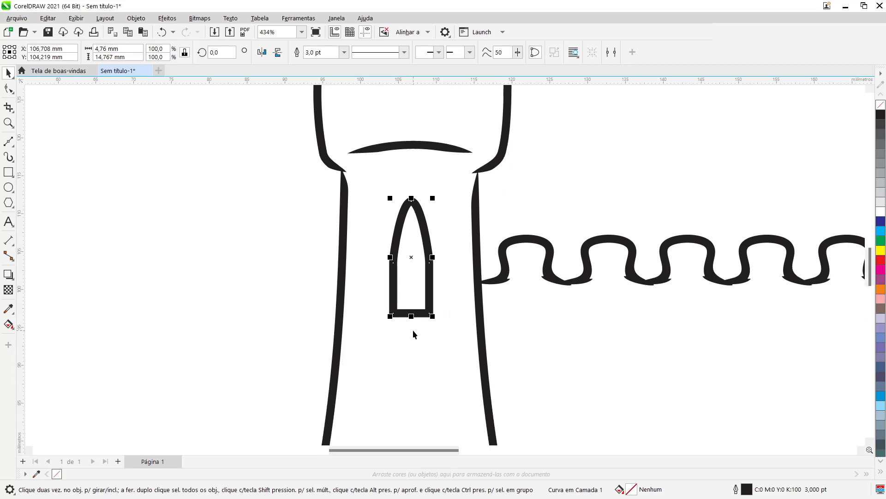
scroll(413, 330, up, 3)
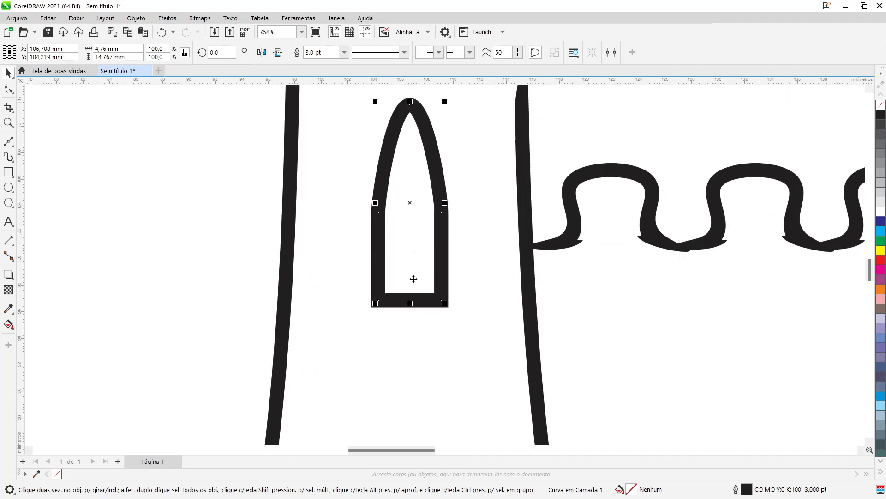
- Convert the pointed window's outline to an object
key(ctrl+shift+q)
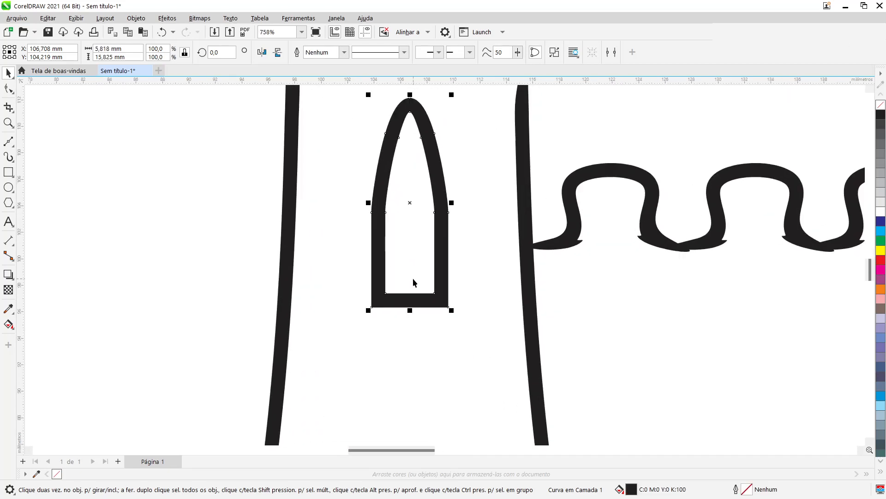
scroll(403, 296, up, 2)
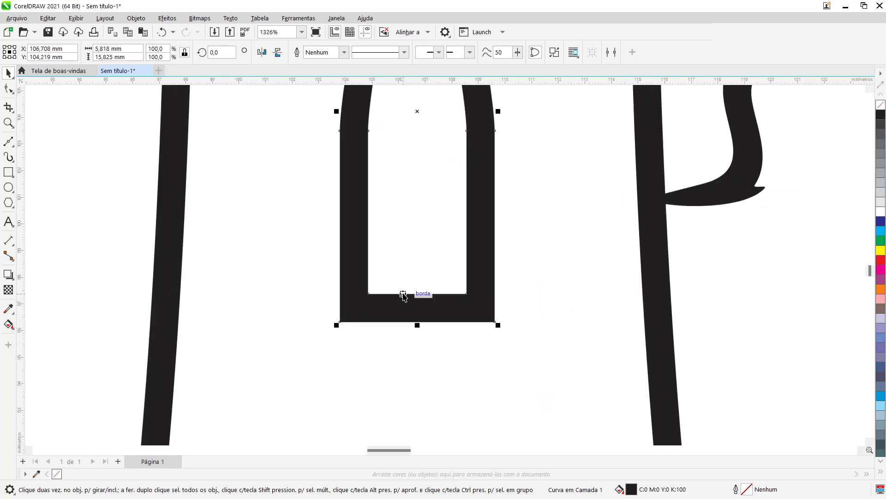
scroll(404, 273, down, 3)
scroll(403, 273, up, 2)
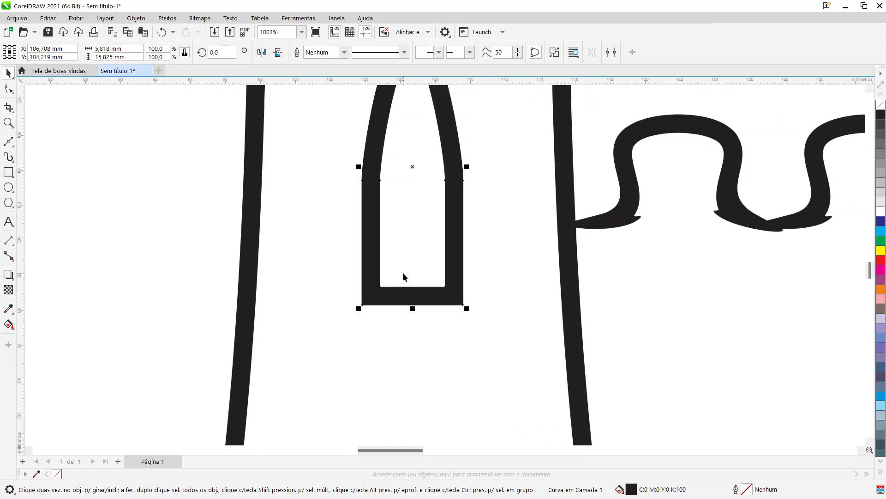
- Add a node on each outer side of the window frame level with the inner bottom edge, and convert the base segments to curves
click(9, 88)
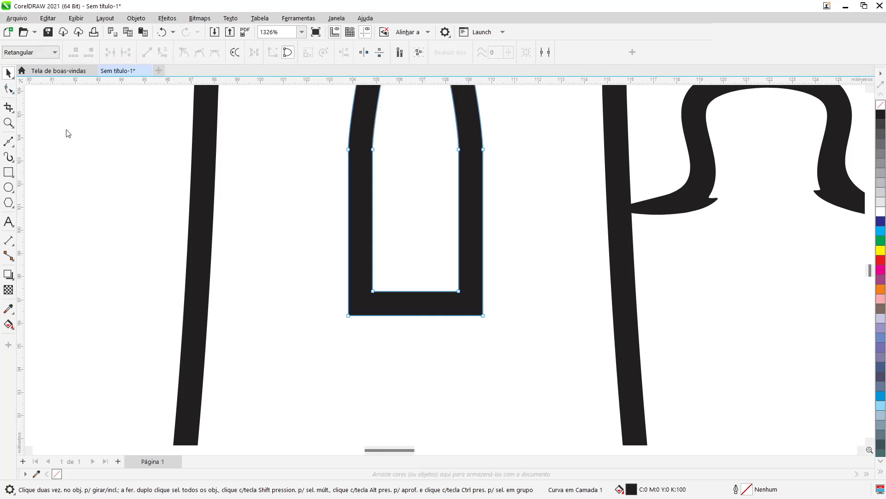
double_click(349, 292)
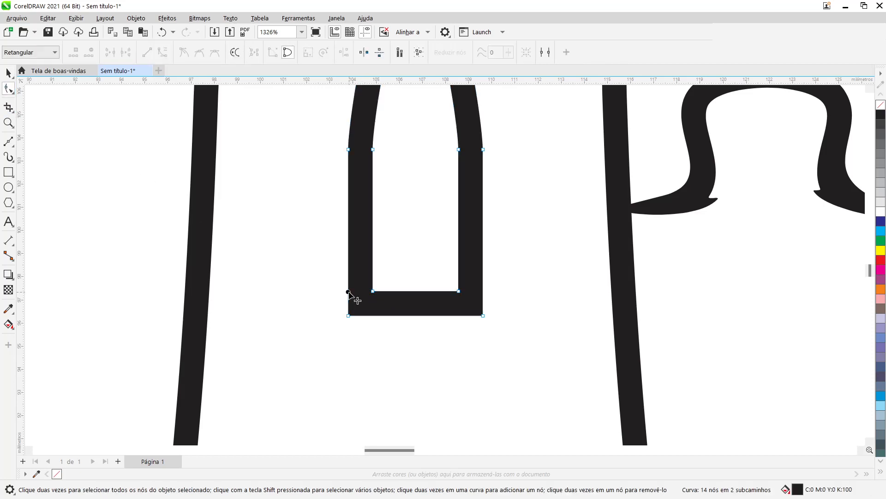
double_click(483, 295)
drag(309, 260, 522, 351)
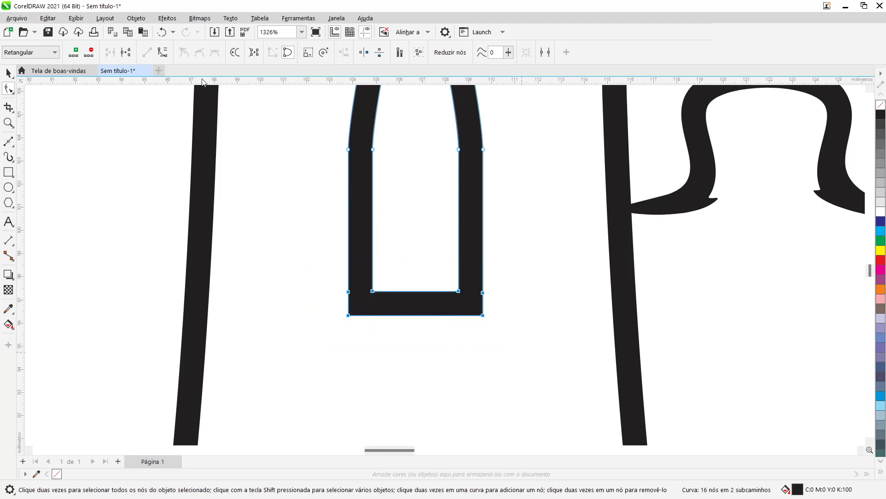
- Pull the window frame's two outer bottom corners outward by about 0.4 mm each to flare the sill
click(348, 316)
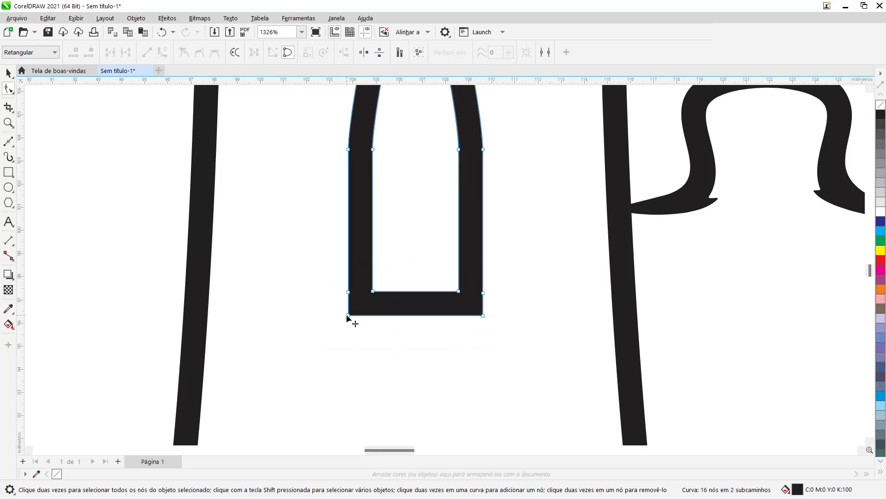
drag(349, 316, 337, 315)
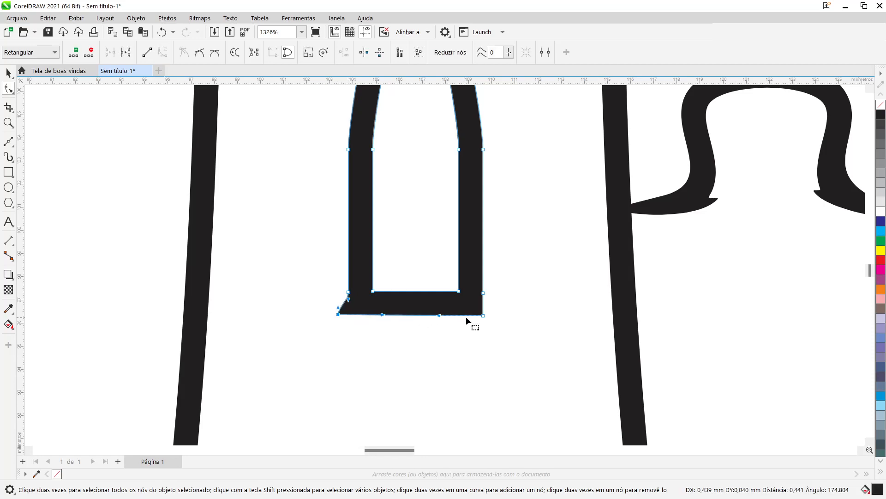
drag(483, 316, 496, 317)
- Bend the sill's inner top edge and its bottom edge slightly upward, and deselect the window
click(417, 291)
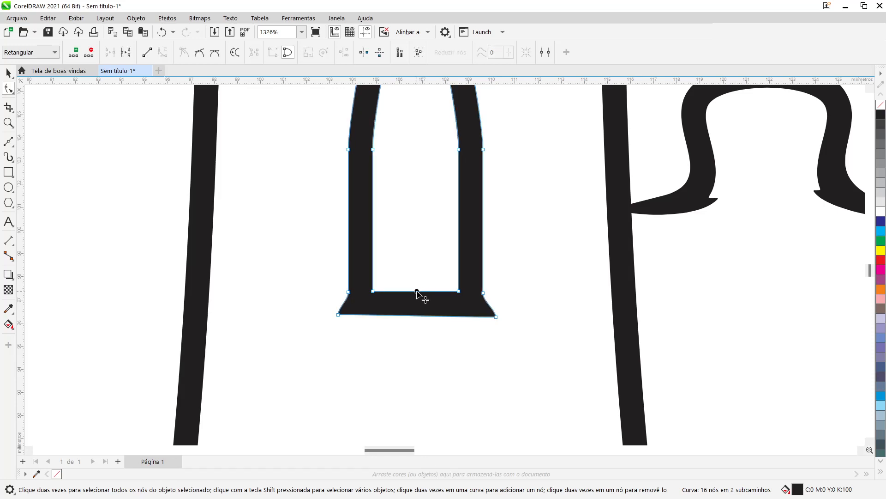
drag(417, 292, 423, 287)
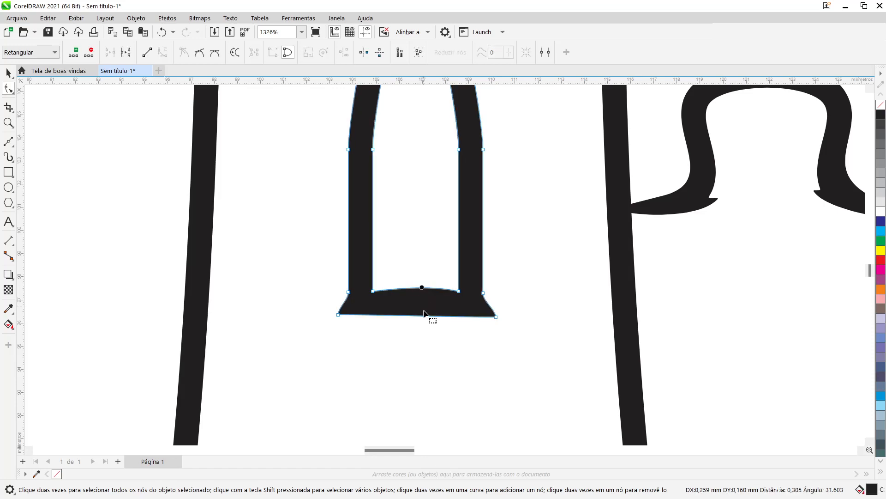
click(497, 318)
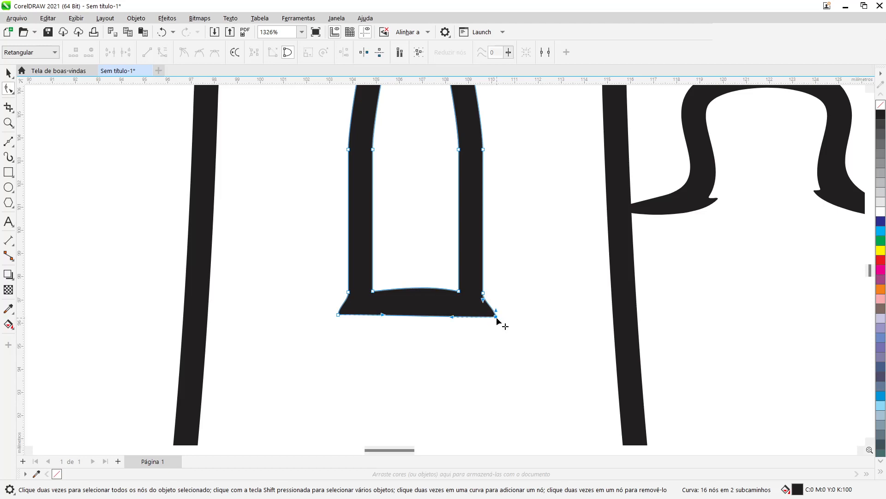
drag(452, 318, 456, 310)
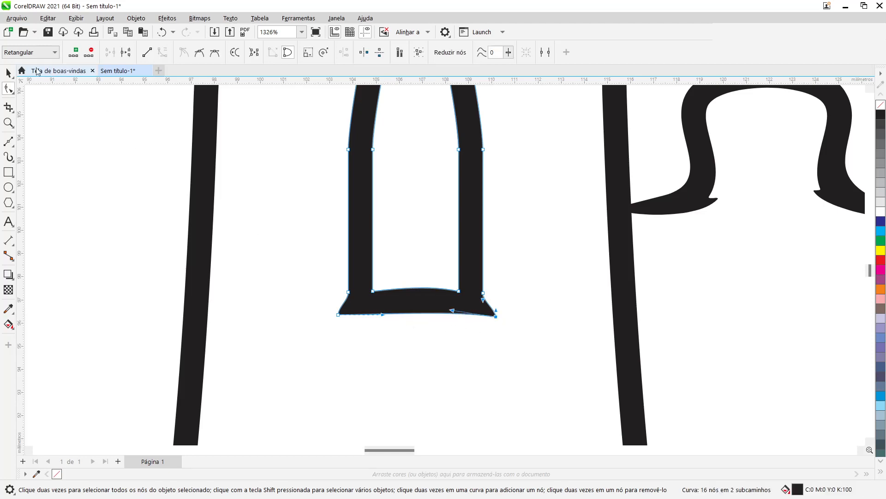
click(9, 72)
click(337, 250)
- Copy the pointed window horizontally onto the right tower's body, below its curved line
scroll(336, 249, down, 2)
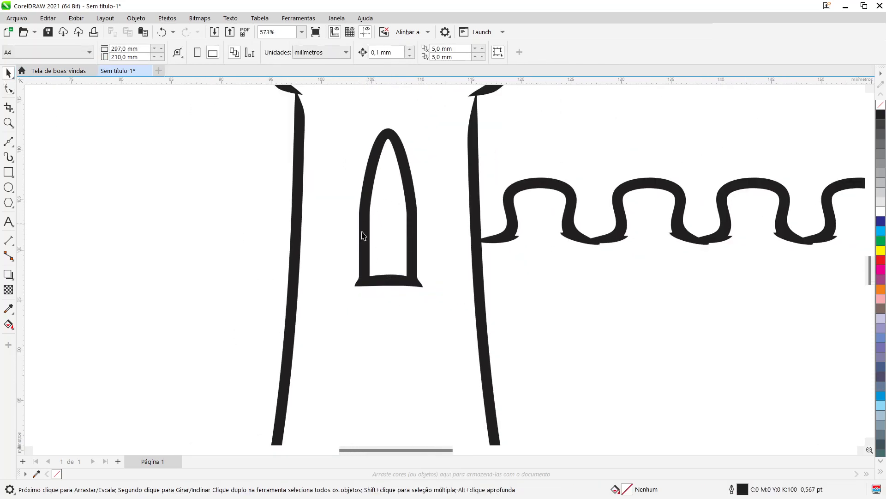
scroll(374, 245, down, 3)
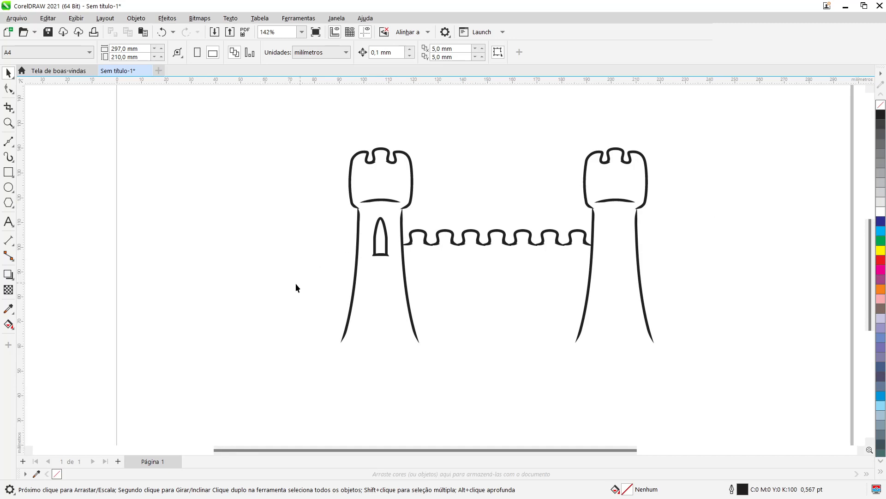
drag(411, 207, 416, 200)
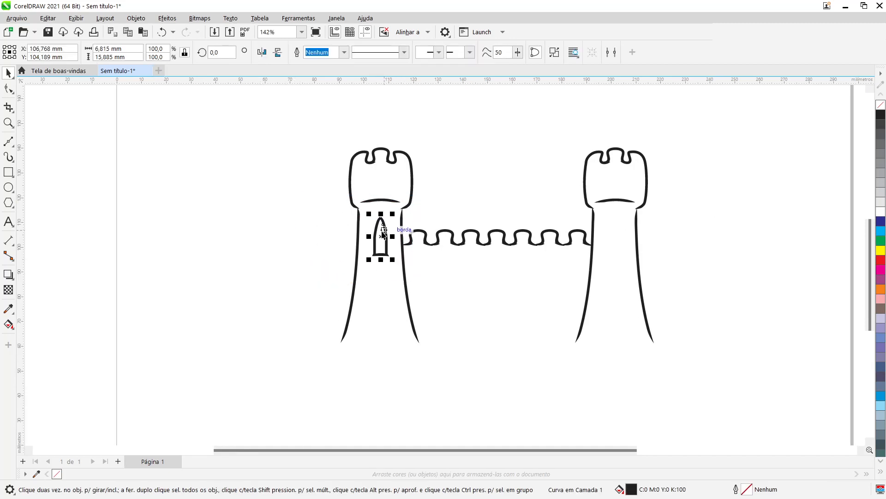
drag(383, 237, 617, 253)
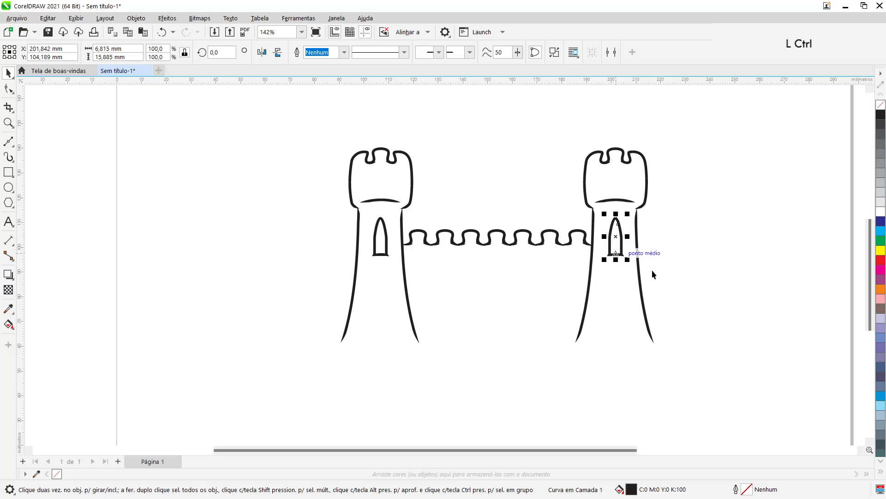
- Centre each pointed window horizontally on its own tower body
shift+click(620, 201)
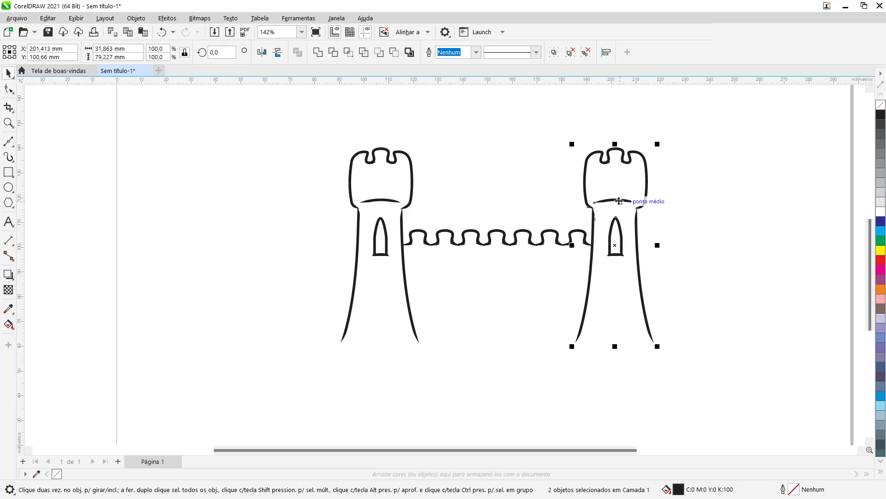
click(391, 253)
click(387, 253)
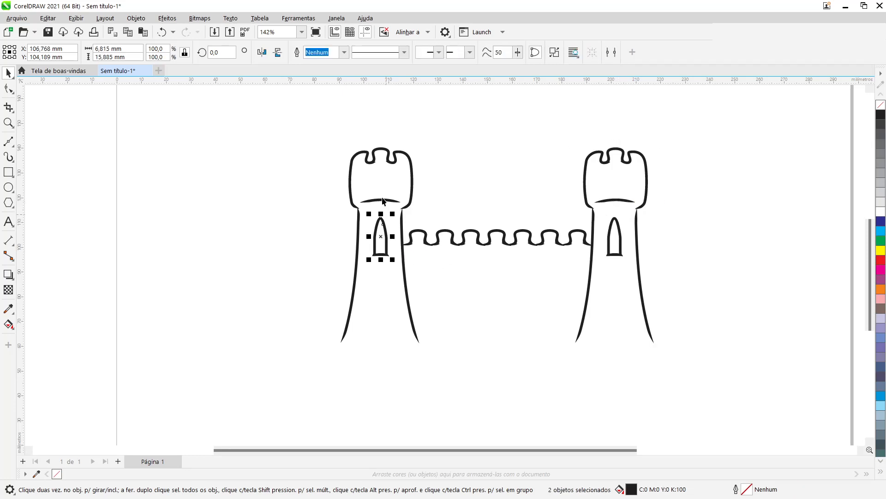
key(shift)
shift+click(380, 203)
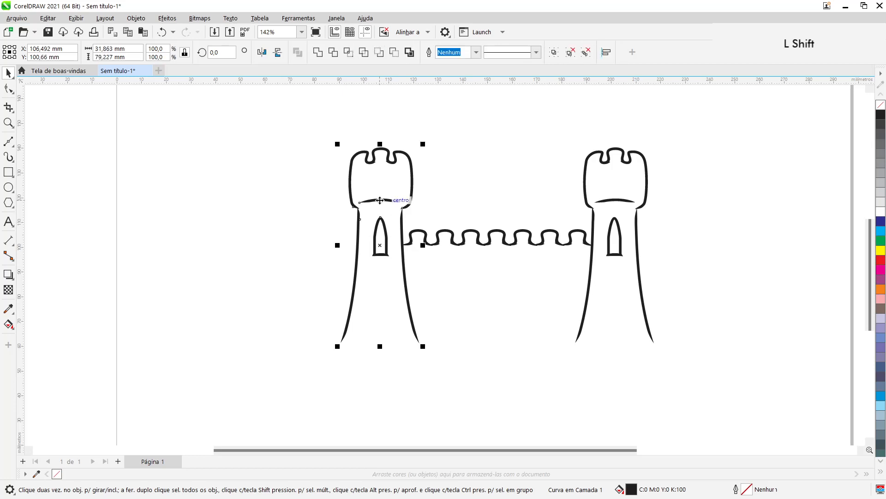
click(247, 276)
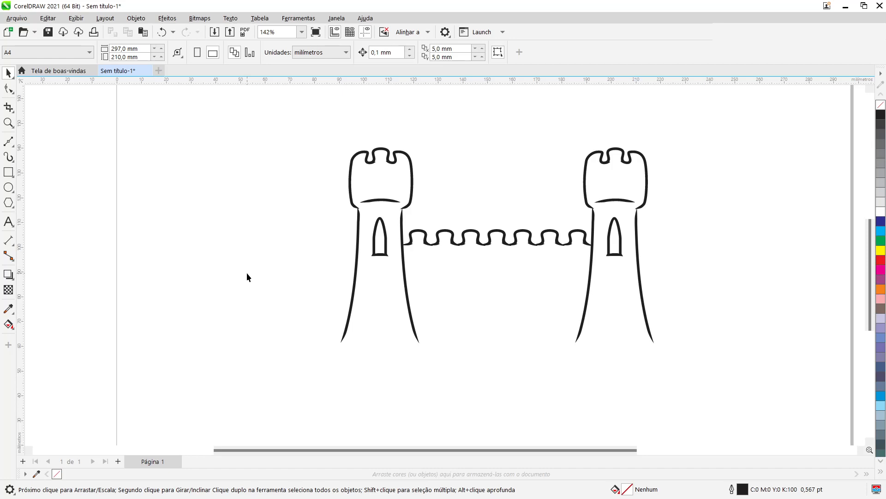
- Copy the left window to the space below the battlements between the towers and stretch it into a gate about 31 × 28.9 mm
drag(387, 448, 422, 451)
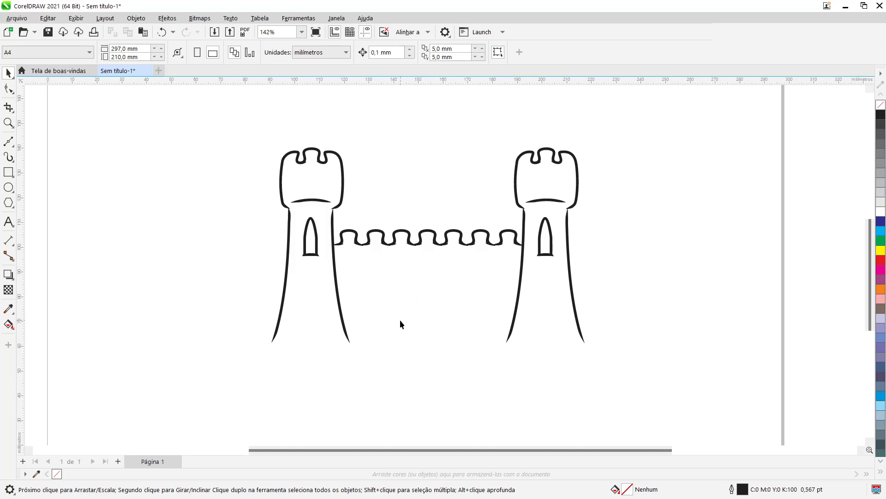
click(317, 255)
drag(317, 255, 474, 317)
drag(434, 294, 435, 259)
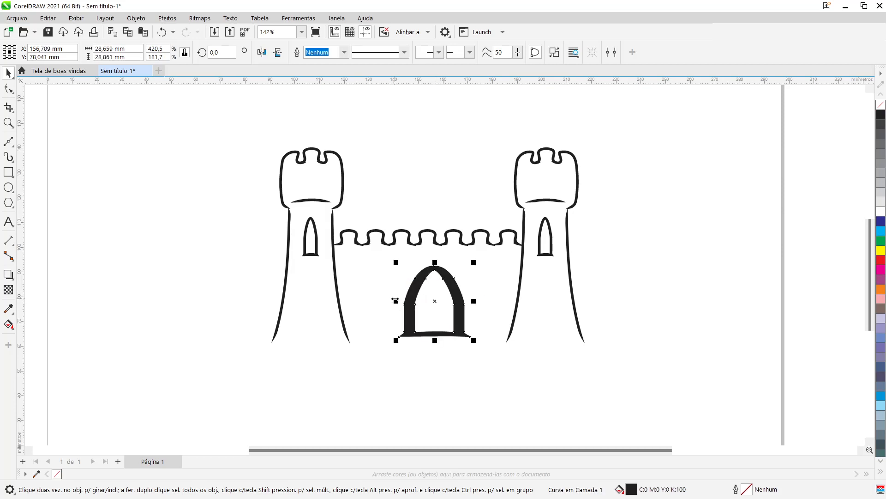
drag(395, 300, 390, 301)
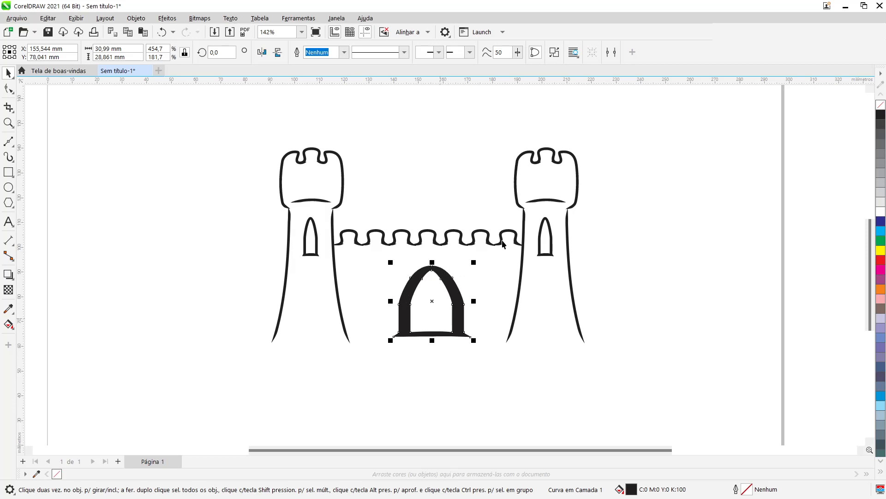
- Break the gate curve apart into separate outer and inner shapes and deselect them
scroll(436, 305, up, 1)
scroll(436, 308, up, 2)
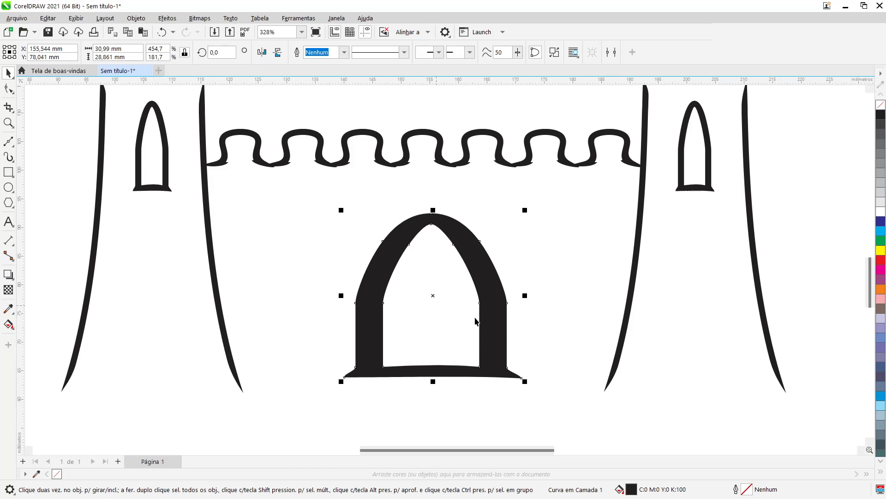
right_click(485, 262)
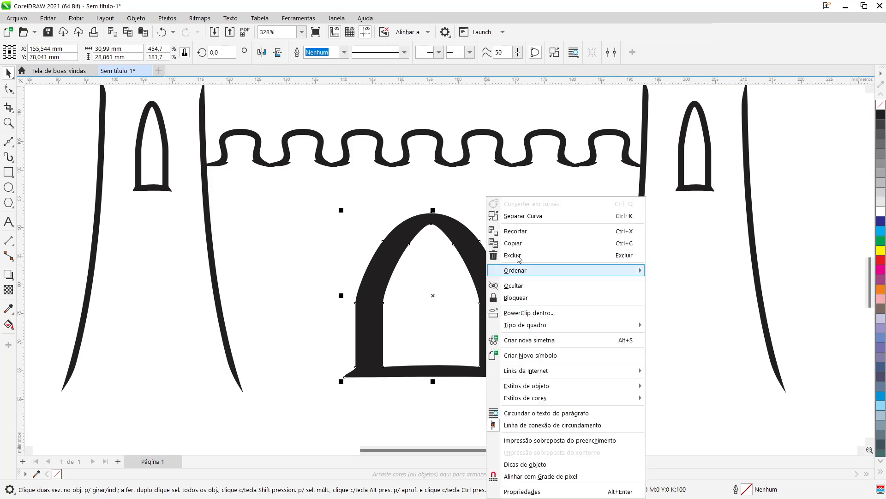
click(561, 217)
click(555, 257)
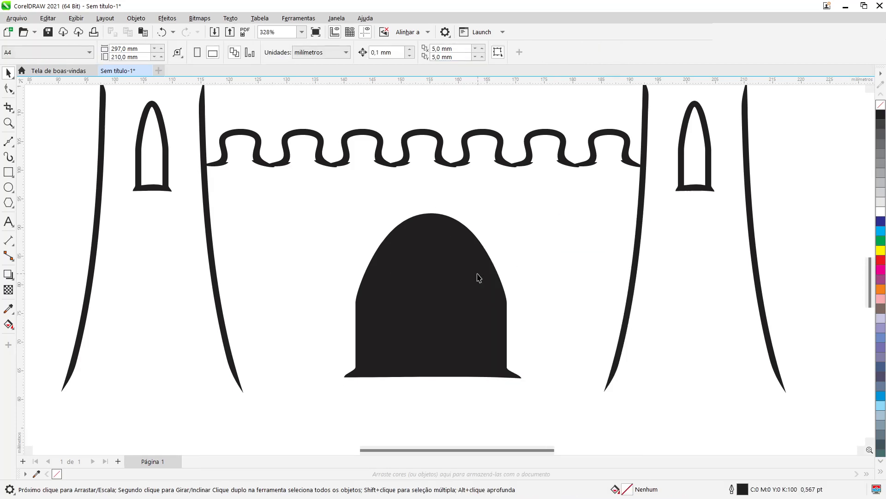
- Move the gate's outer shape aside to uncover the inner shape, and undo the move
click(491, 269)
drag(491, 269, 301, 296)
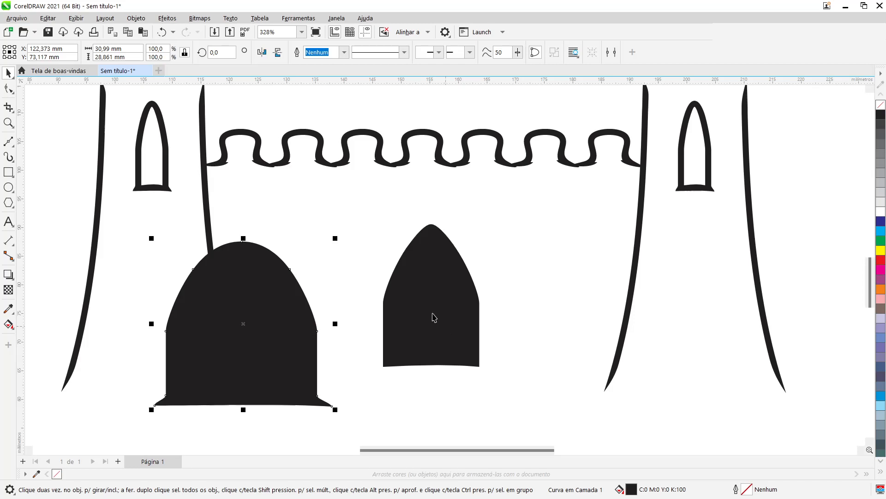
click(169, 34)
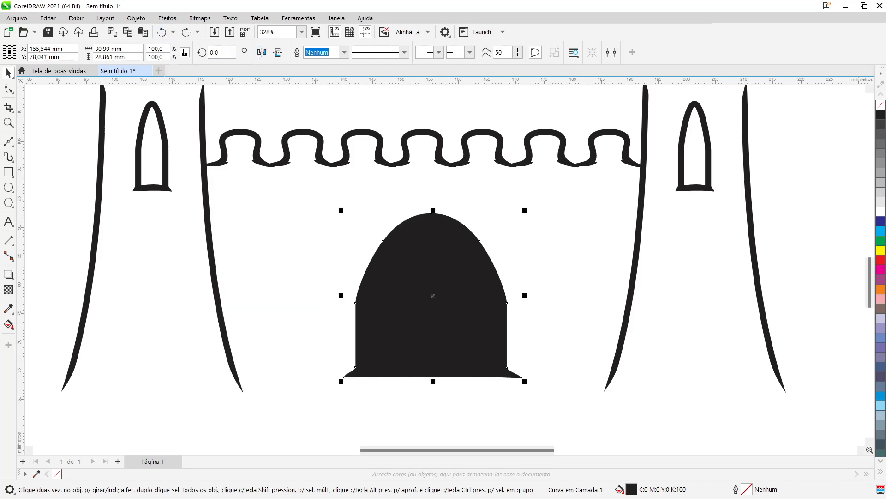
- Fill the gate's outer shape with 20% black and bring the hidden inner shape in front of it
click(881, 192)
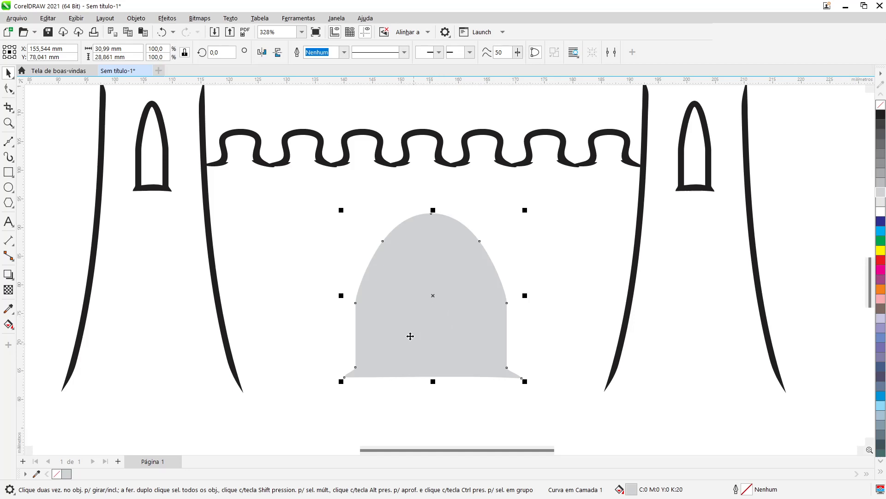
alt+click(456, 327)
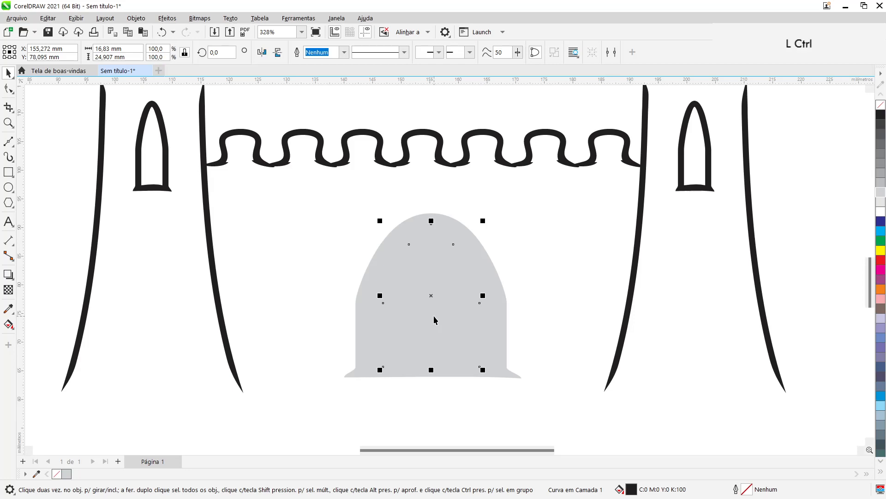
key(ctrl+Page_Up)
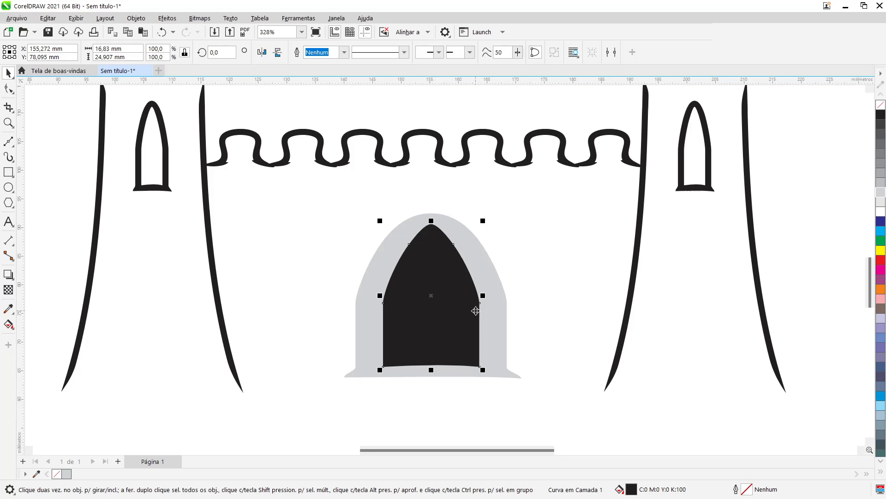
- Widen the inner gate shape evenly on both sides and extend its top upward, to about 24.2 × 25.8 mm
drag(484, 296, 503, 296)
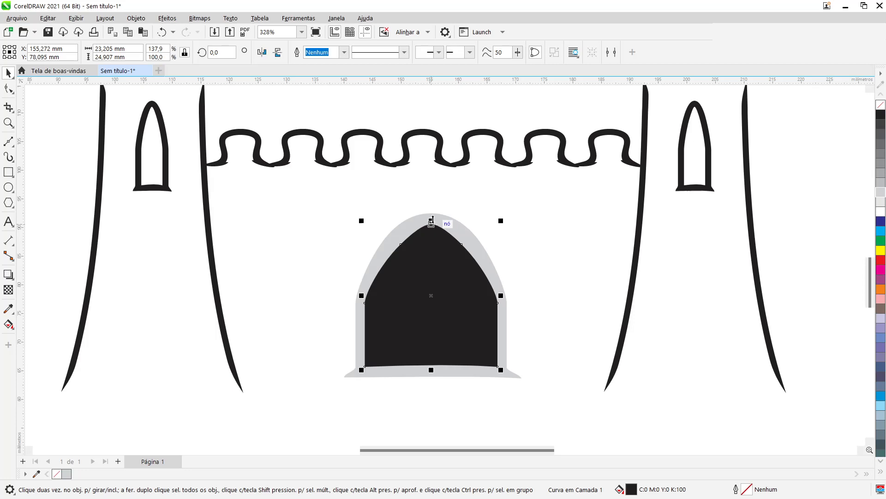
drag(433, 220, 446, 214)
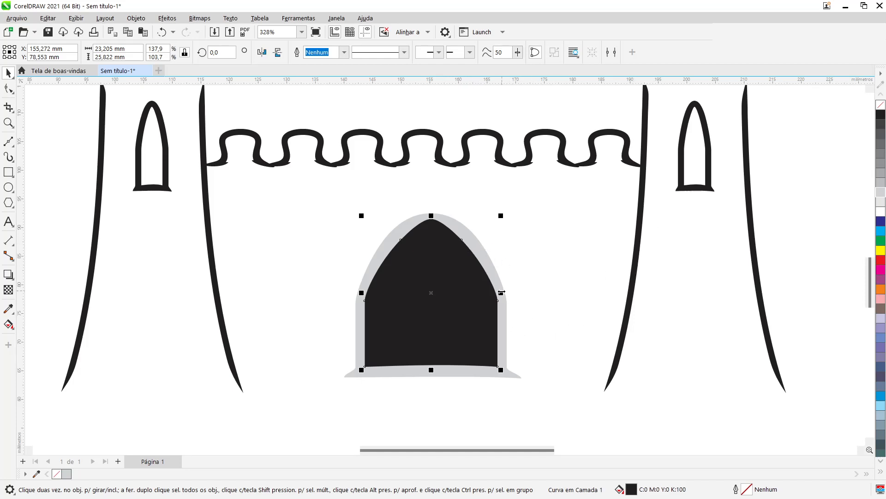
drag(502, 292, 505, 293)
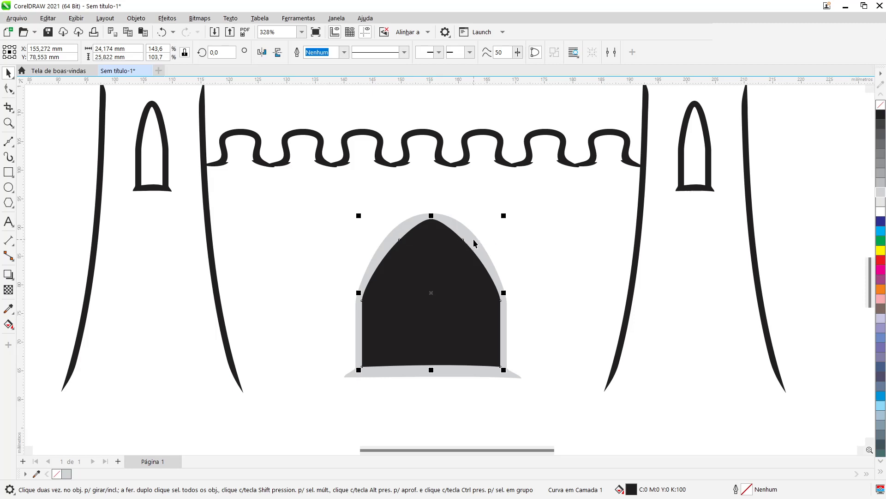
- Reshape the inner gate shape by moving its left and right shoulder nodes outward and slightly up to follow the outer arch
click(8, 88)
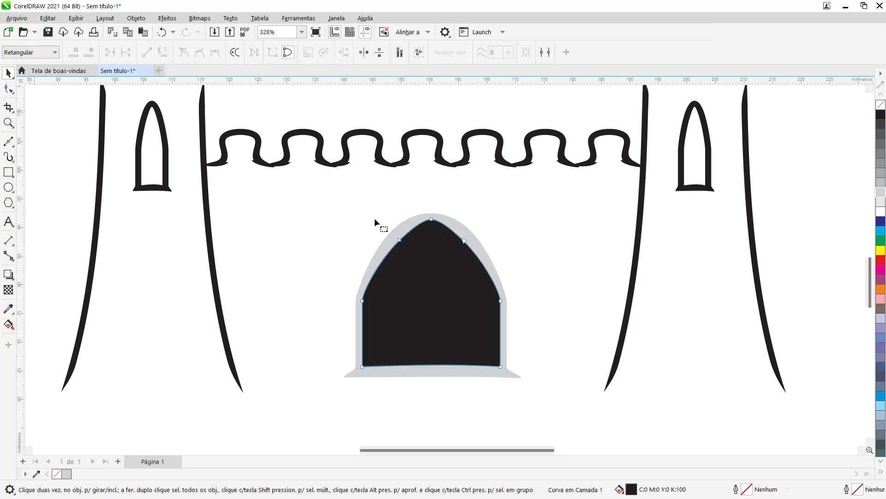
scroll(416, 246, up, 1)
scroll(413, 246, up, 2)
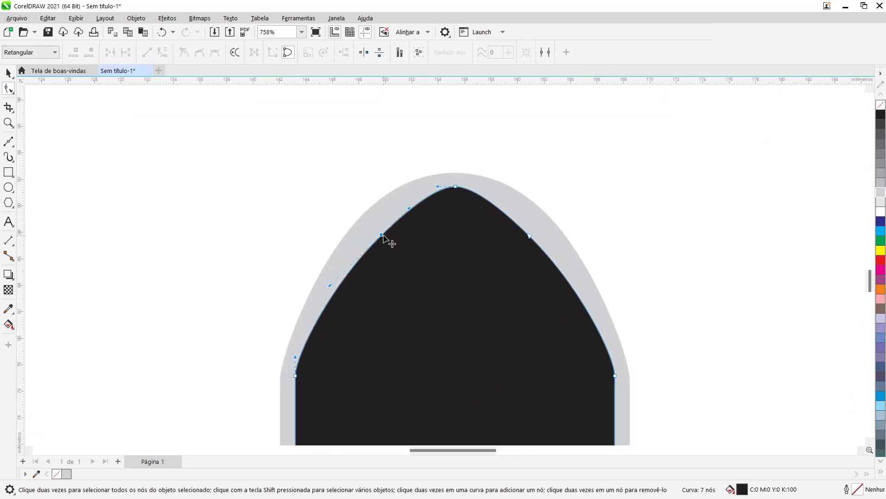
drag(382, 235, 376, 226)
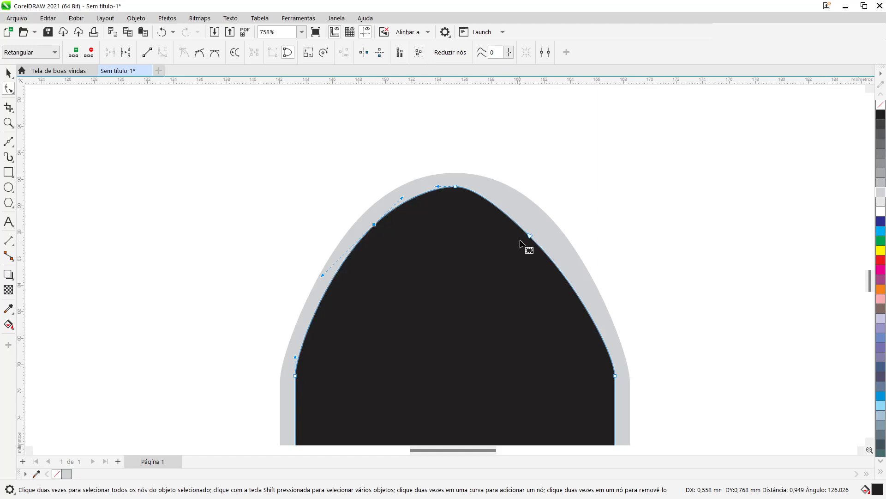
drag(529, 237, 536, 230)
scroll(483, 340, down, 3)
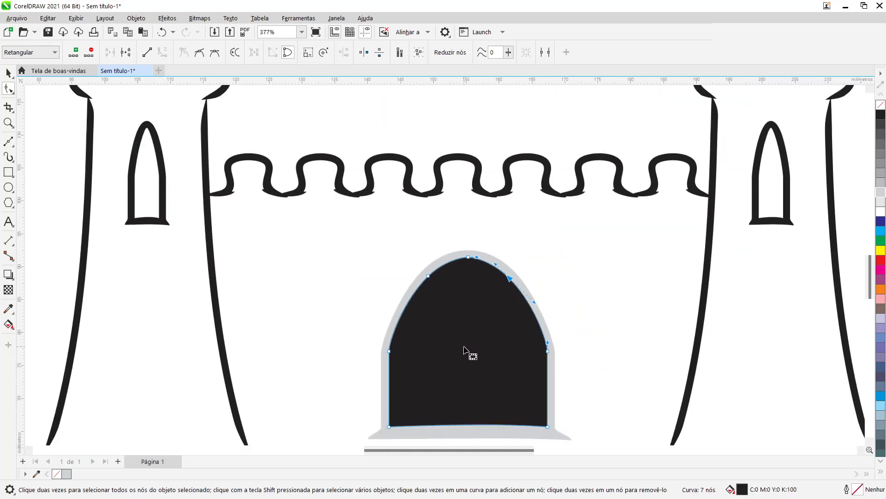
scroll(464, 350, down, 3)
scroll(464, 354, down, 2)
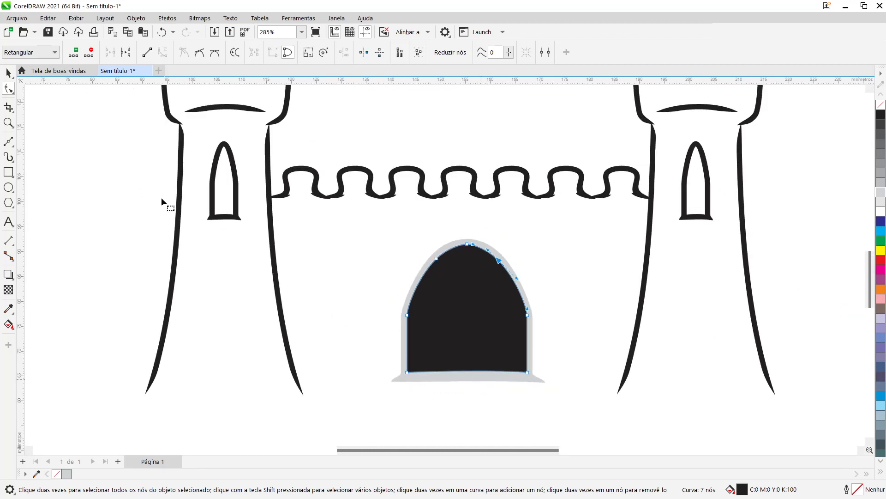
- Combine the gate's inner and outer shapes into one hollow curve and fill it black
click(9, 73)
click(365, 229)
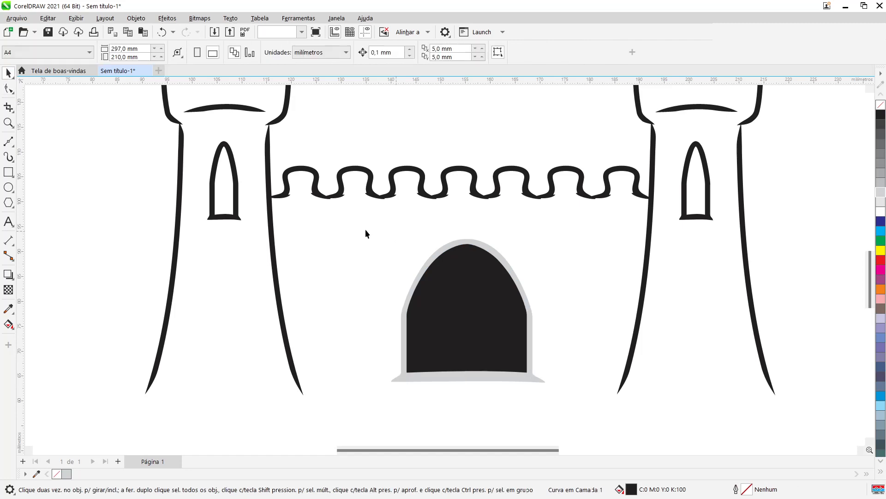
drag(346, 224, 583, 406)
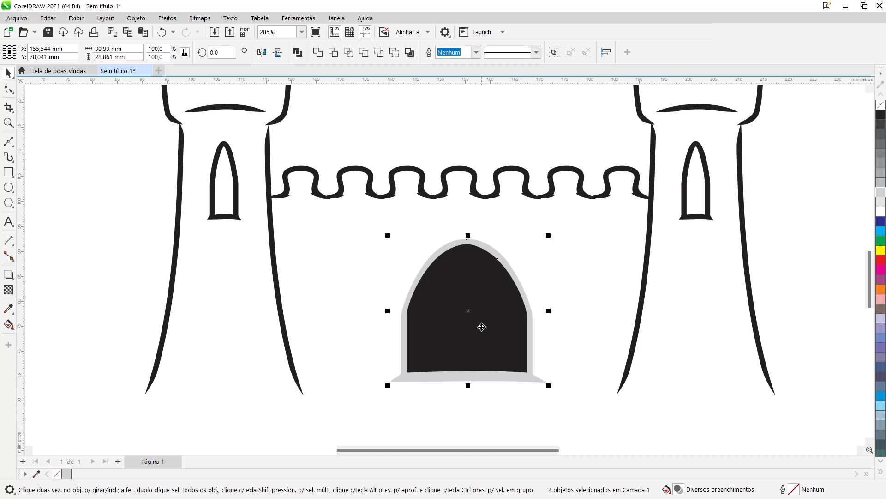
key(ctrl+l)
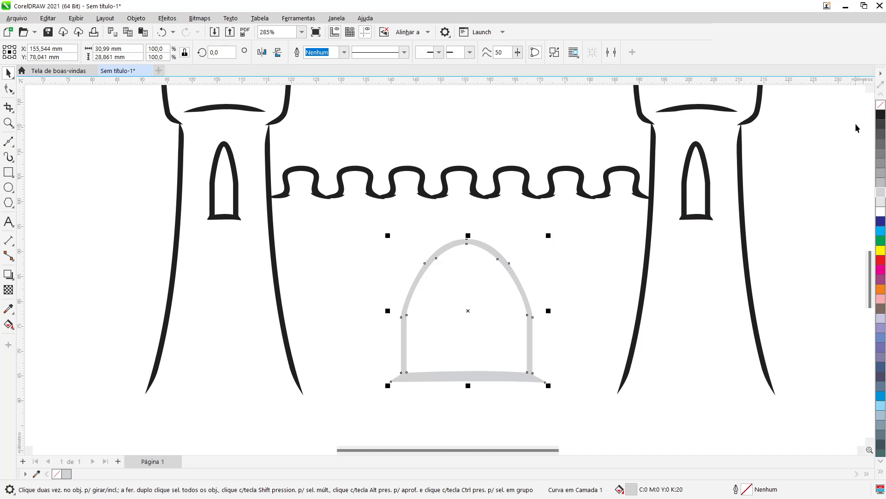
click(881, 115)
click(600, 301)
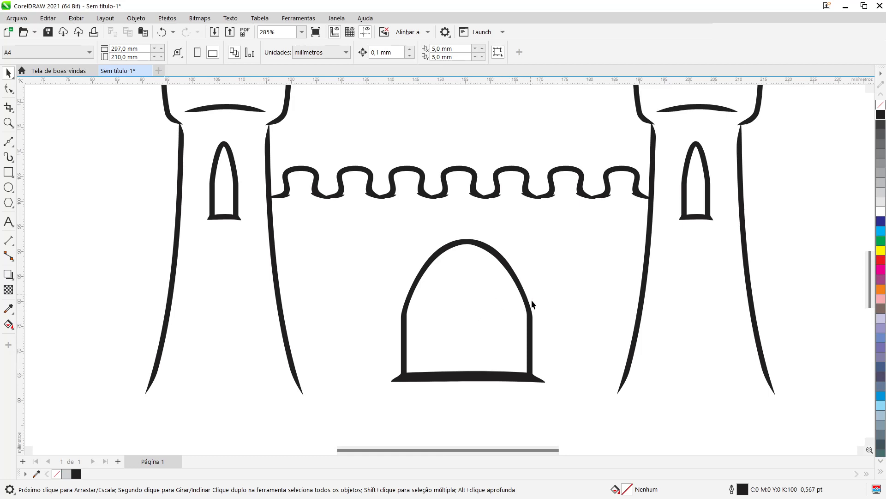
- Draw freehand ground lines descending from the left tower's outer edge, about 39.8 × 24.3 mm, and from below its base toward the gate
scroll(472, 374, down, 4)
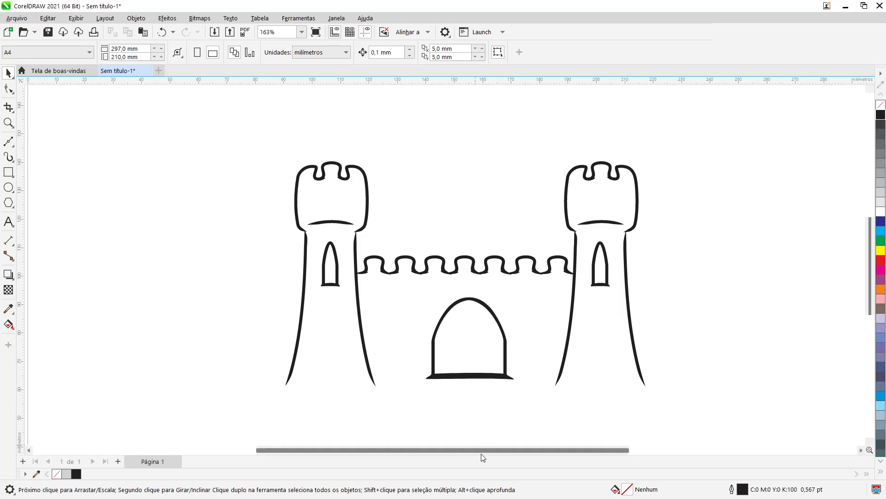
mouse_move(483, 457)
mouse_down()
mouse_move(496, 453)
mouse_move(477, 453)
mouse_move(485, 454)
mouse_up()
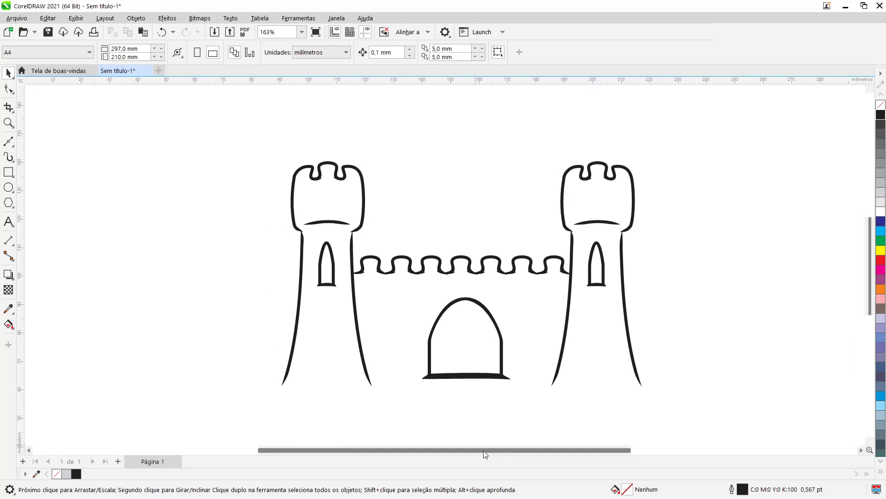
key(alt)
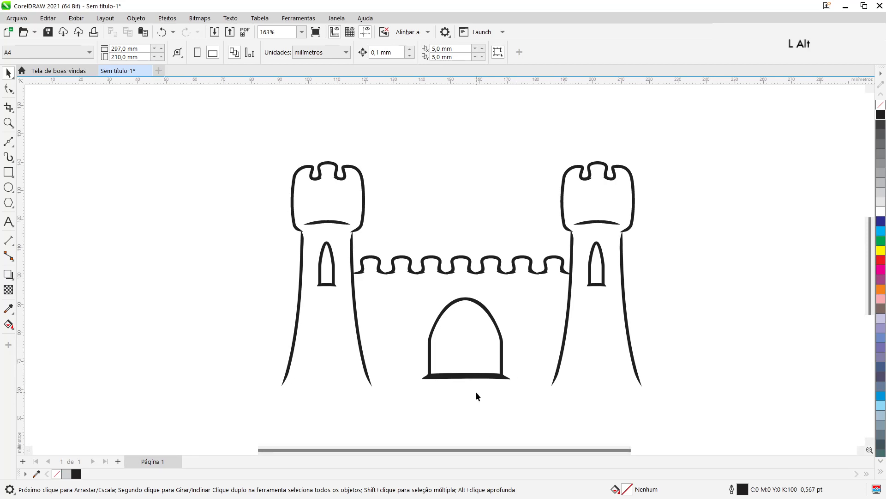
scroll(470, 397, down, 4)
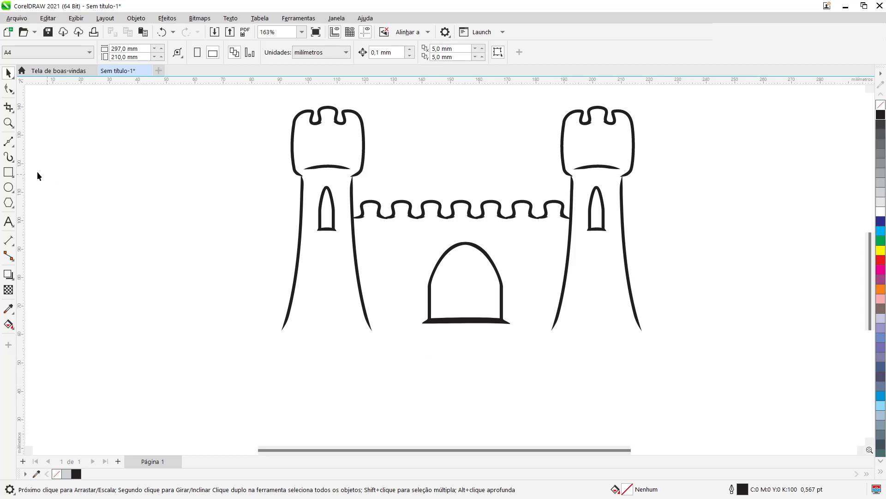
click(6, 145)
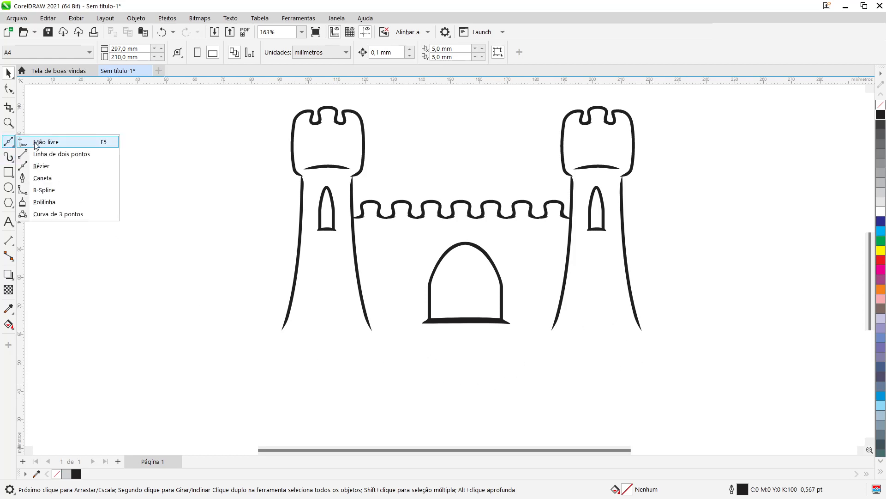
click(46, 141)
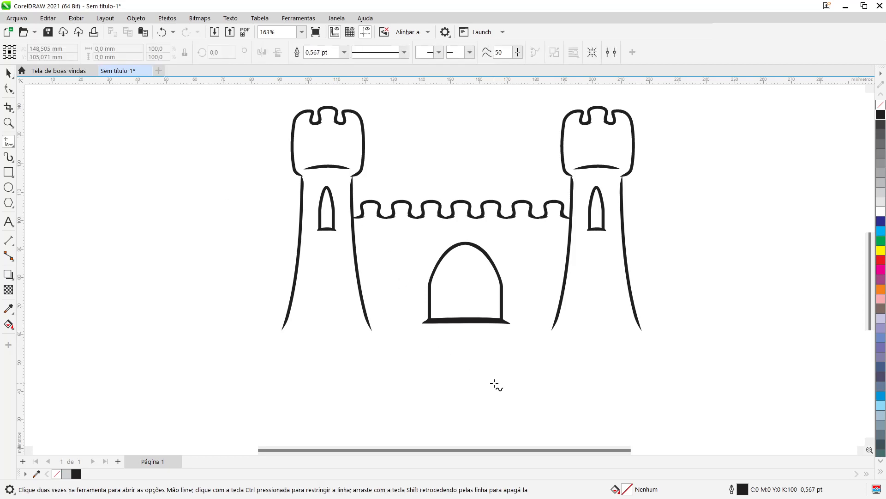
scroll(474, 384, down, 2)
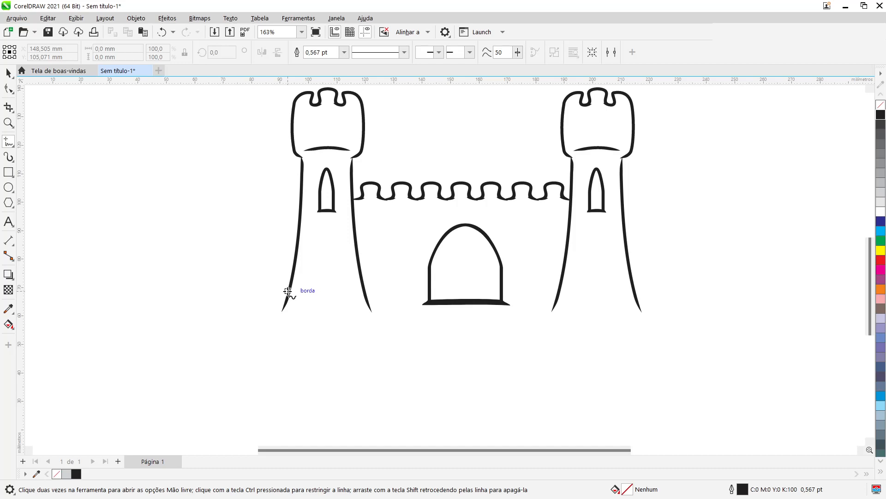
mouse_move(288, 291)
mouse_down()
mouse_move(253, 301)
mouse_move(245, 321)
mouse_move(175, 360)
mouse_up()
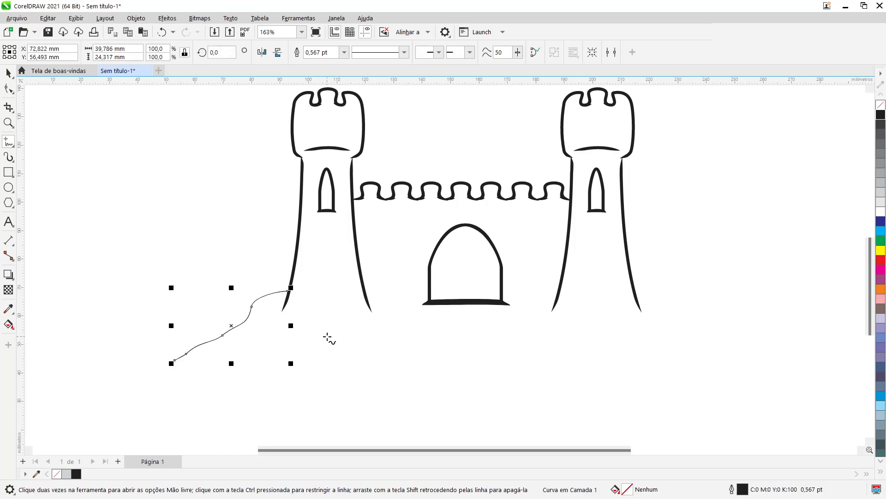
mouse_move(328, 337)
mouse_down()
mouse_move(353, 338)
mouse_move(436, 376)
mouse_up()
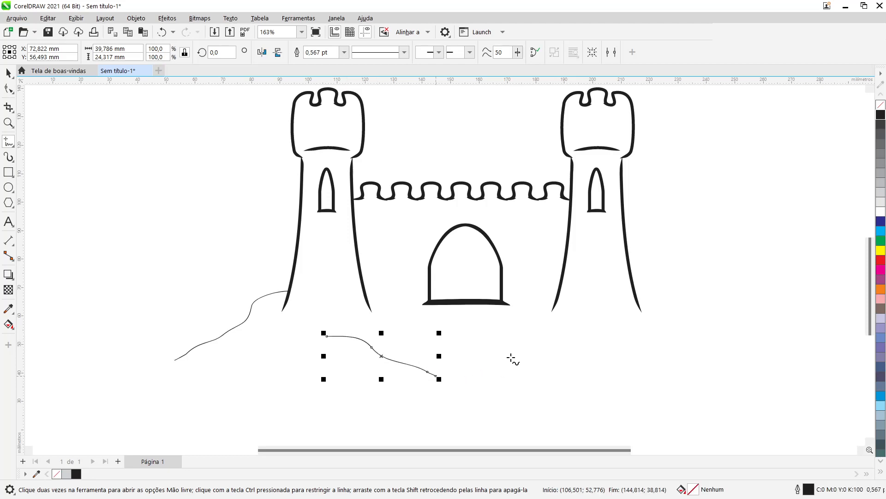
- Draw freehand ground lines below the right tower, about 47.7 × 11.8 mm, and descending from its outer edge, about 30.7 × 24.2 mm
mouse_move(501, 368)
mouse_down()
mouse_move(559, 340)
mouse_move(607, 337)
mouse_move(640, 352)
mouse_up()
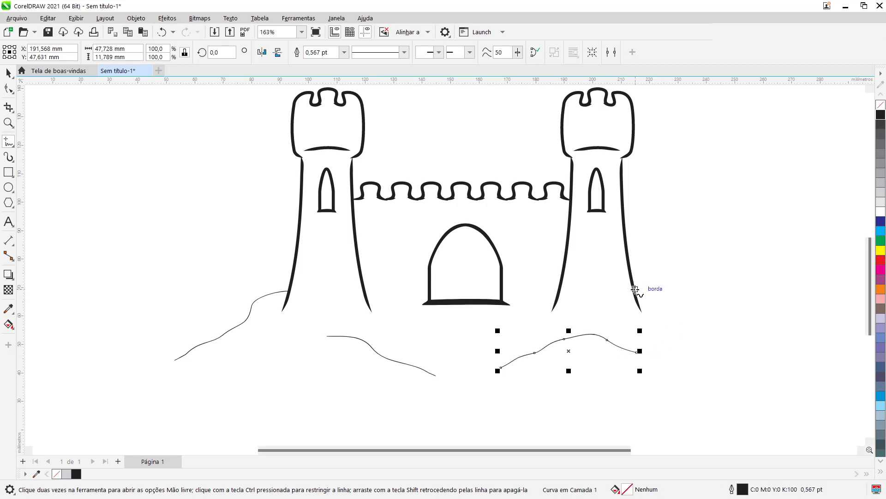
mouse_move(636, 290)
mouse_down()
mouse_move(693, 314)
mouse_move(723, 357)
mouse_up()
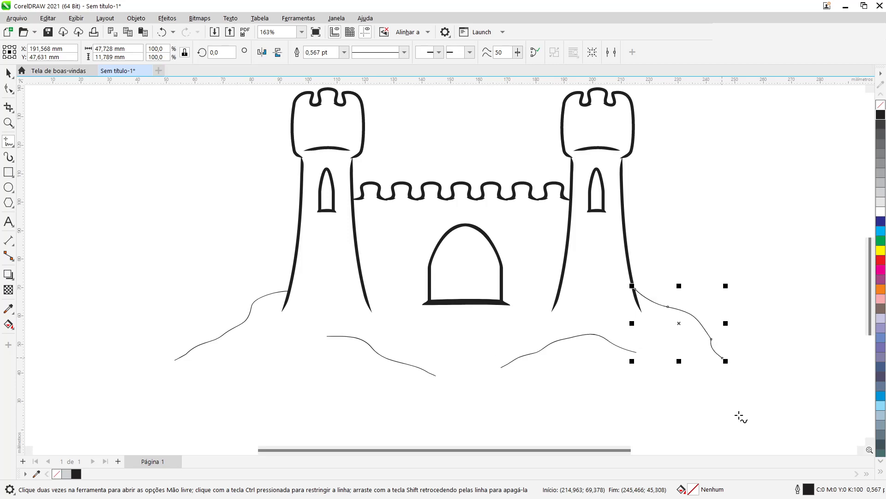
scroll(503, 406, down, 3)
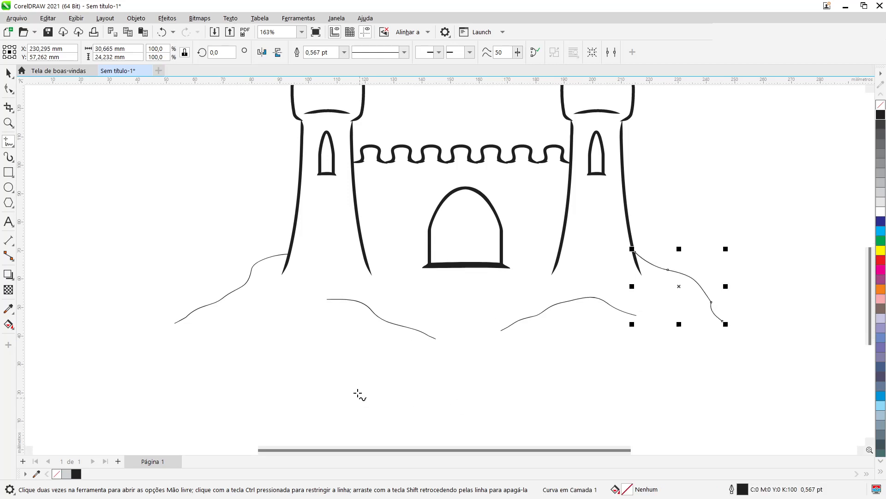
- Set the outline width of all four ground lines to 3.0 pt and deselect them
click(8, 72)
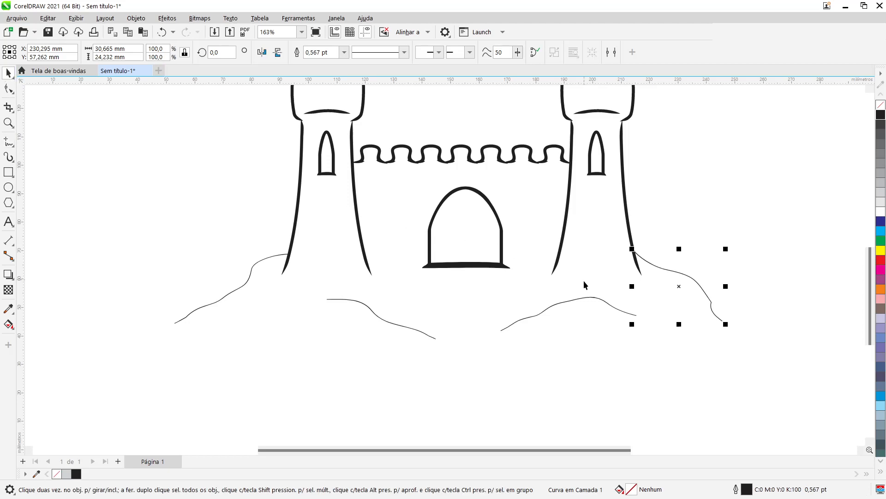
shift+click(566, 301)
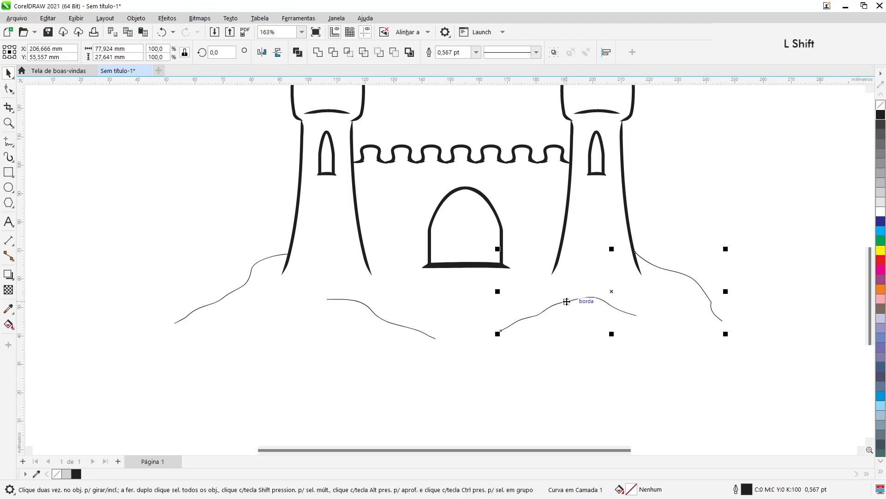
shift+click(386, 317)
shift+click(237, 288)
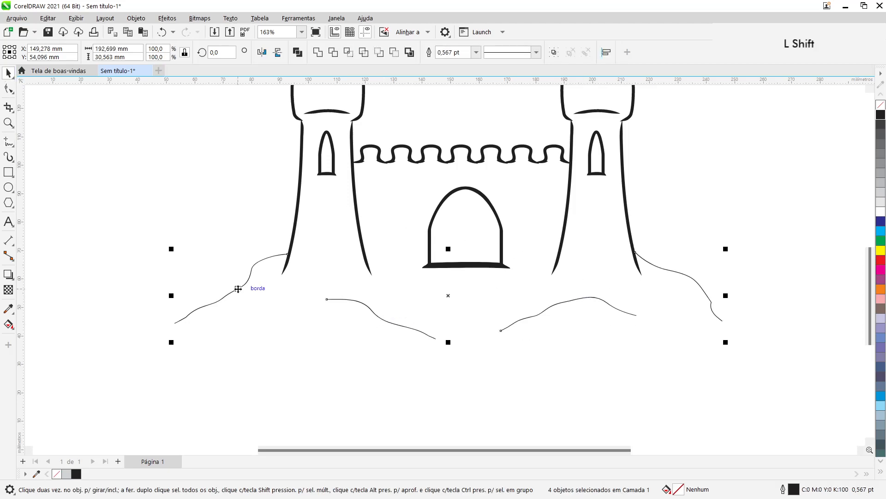
click(476, 52)
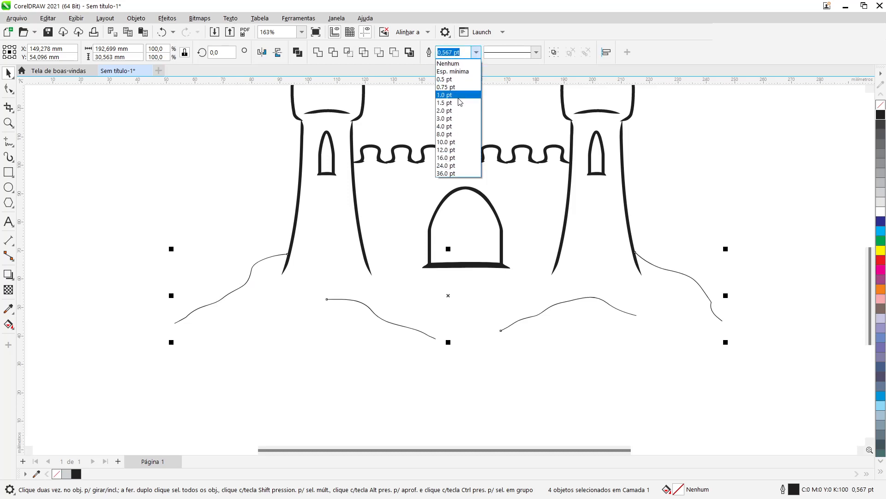
click(455, 118)
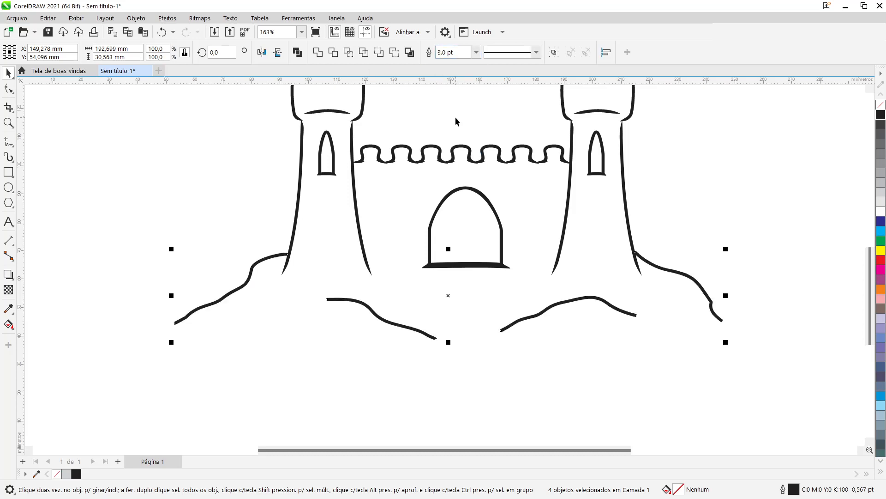
click(462, 386)
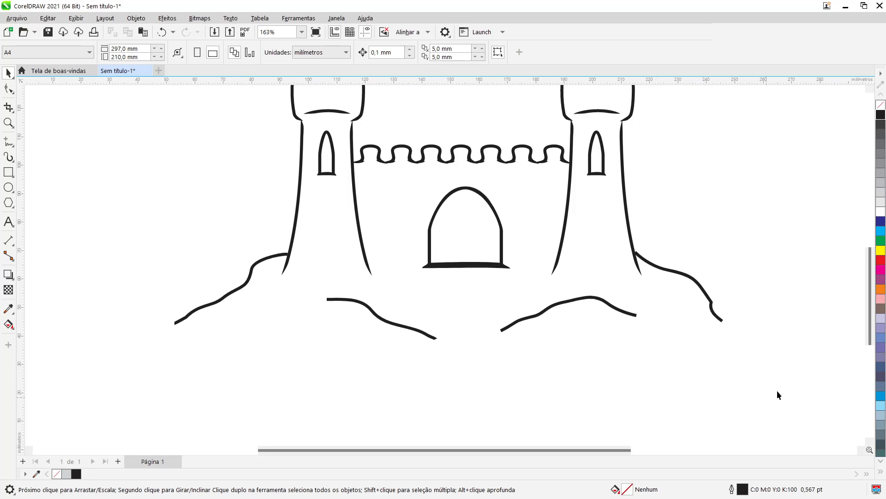
- Select the ground line descending from the right tower's outer edge
click(701, 290)
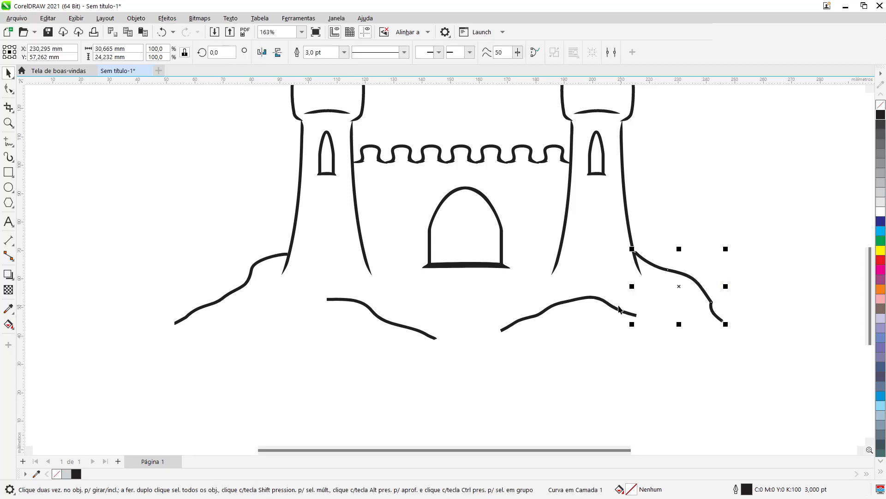
- Select the four hill lines at the base of the castle and convert their outlines to objects
shift+click(619, 309)
shift+click(413, 330)
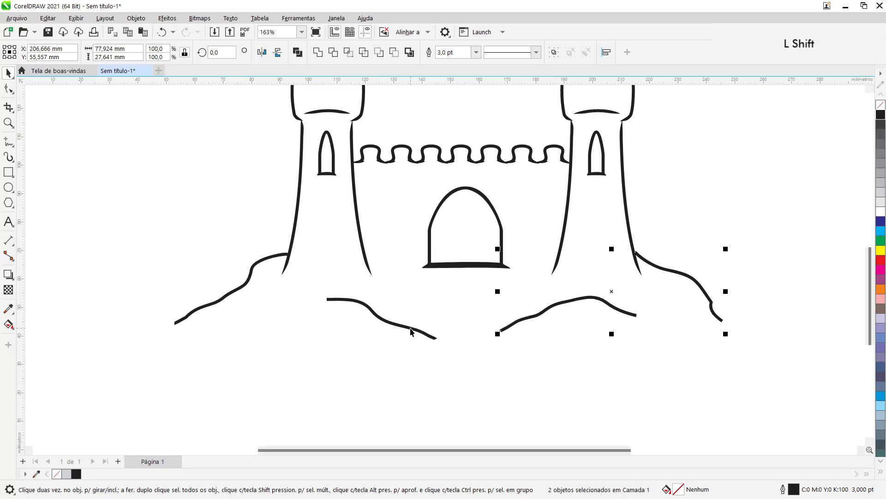
shift+click(239, 288)
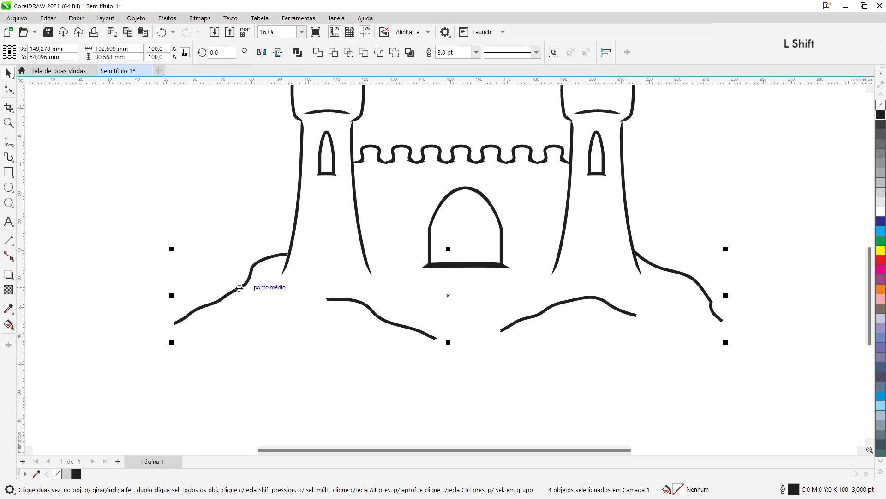
key(ctrl+shift+q)
click(294, 364)
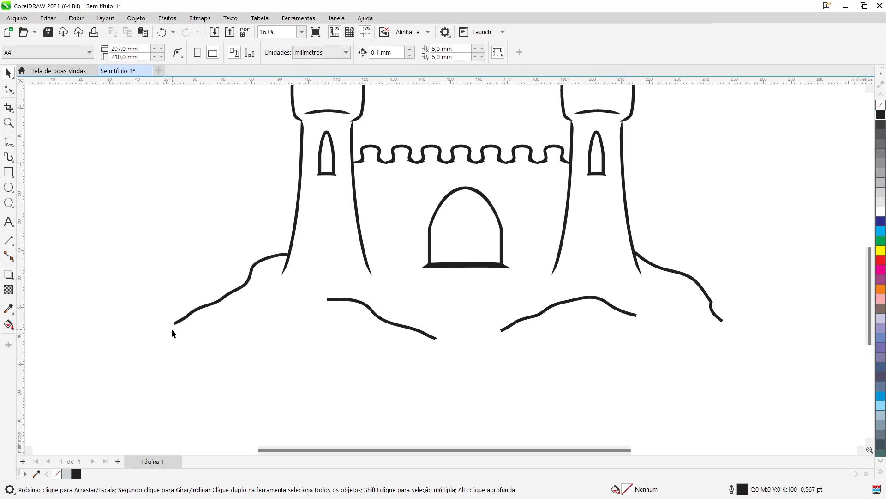
- Taper the lower end of the leftmost hill line to a sharp point by moving and deleting its lower-edge nodes
scroll(172, 326, up, 5)
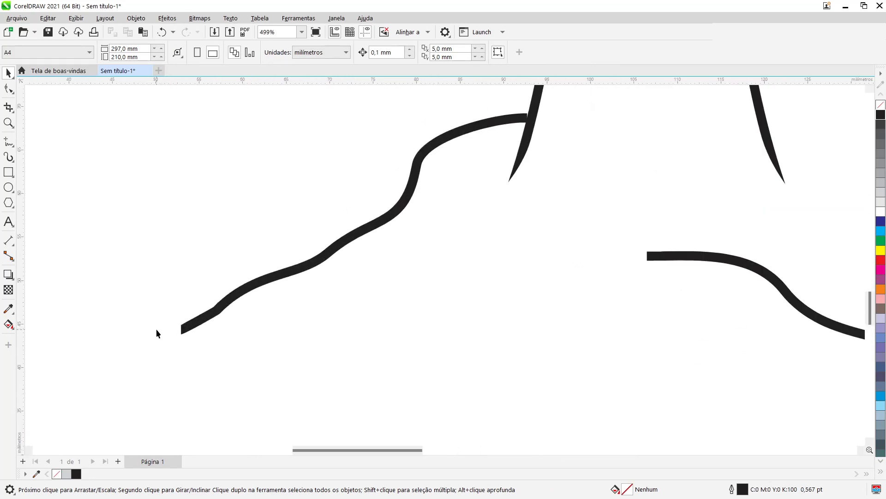
scroll(156, 329, up, 2)
scroll(208, 327, up, 2)
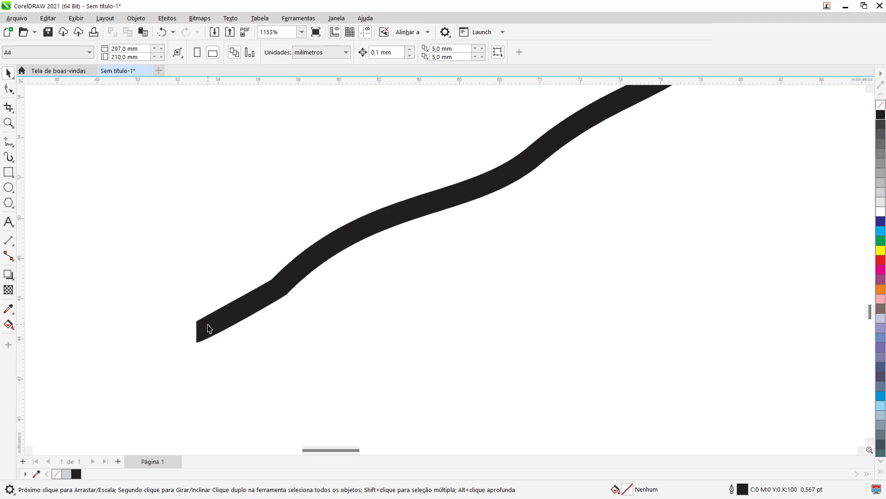
click(209, 328)
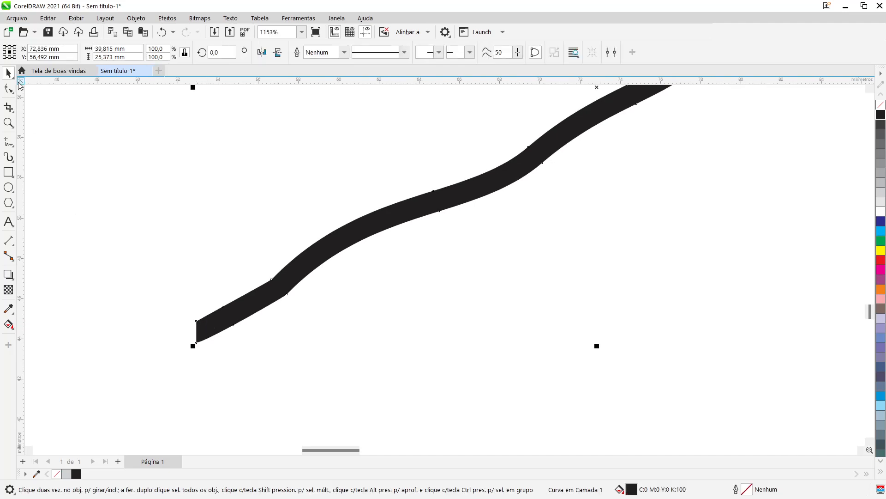
click(8, 88)
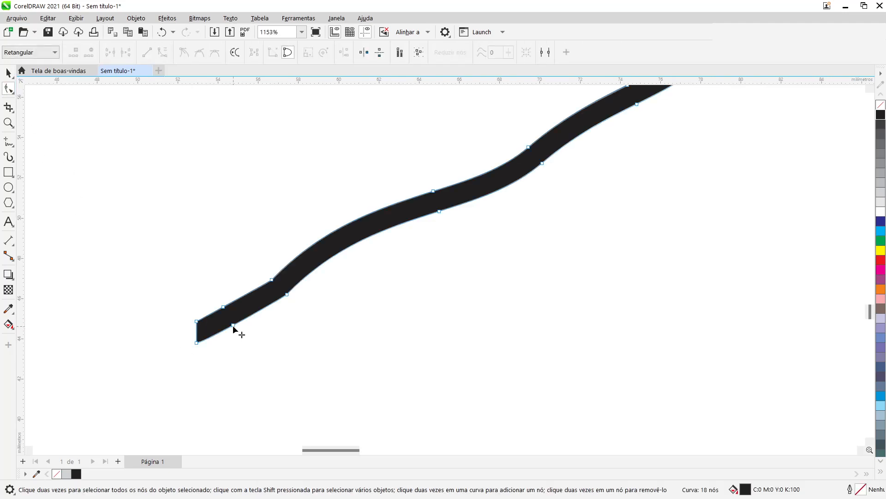
drag(233, 328, 249, 316)
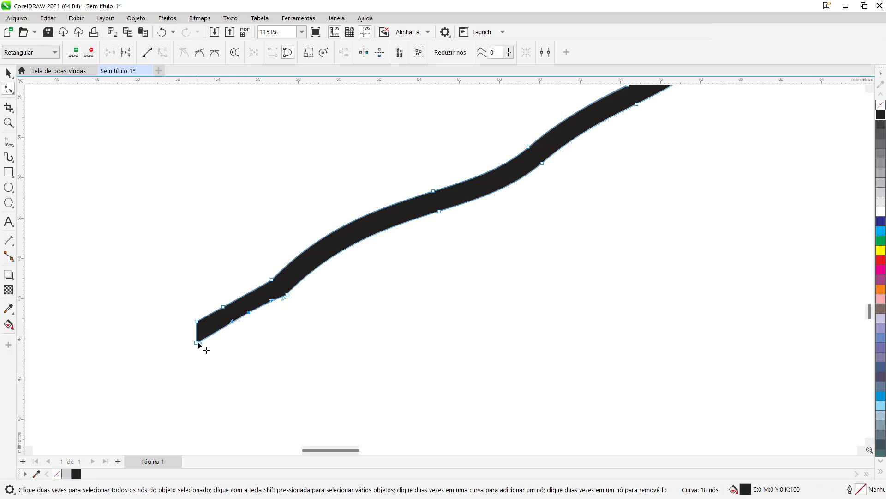
drag(202, 340, 223, 319)
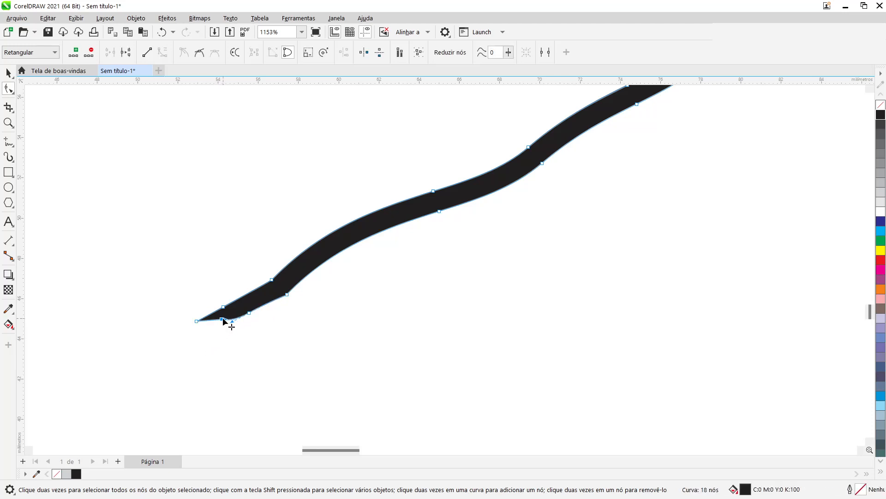
double_click(223, 320)
double_click(249, 313)
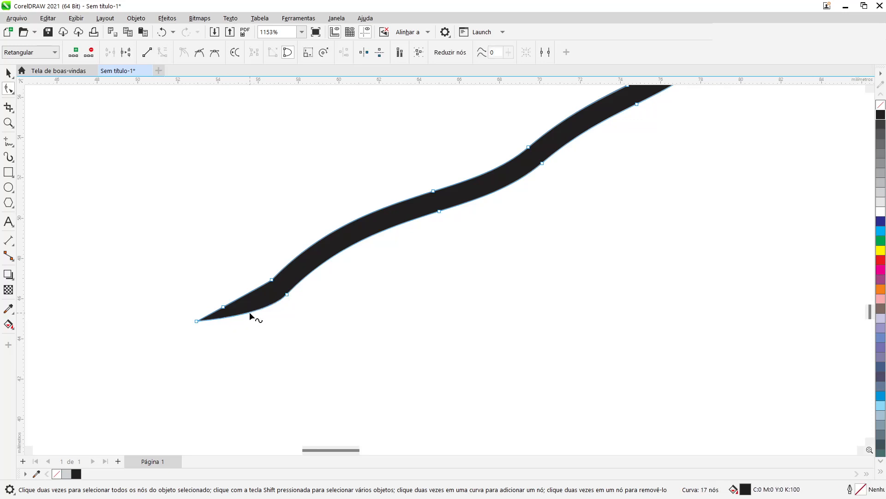
- Move the upper corner node of the leftmost hill line so its end reaches into the left tower's outline
scroll(276, 343, down, 3)
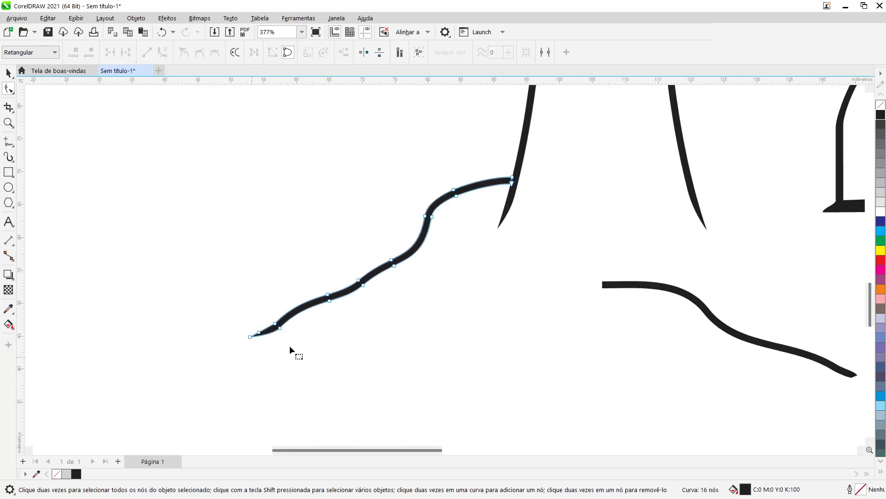
drag(330, 450, 370, 448)
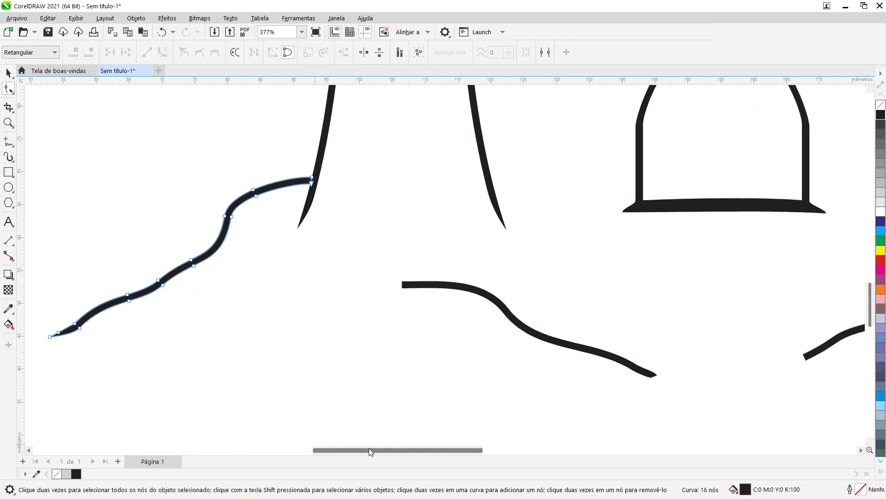
scroll(305, 187, up, 2)
scroll(306, 186, up, 1)
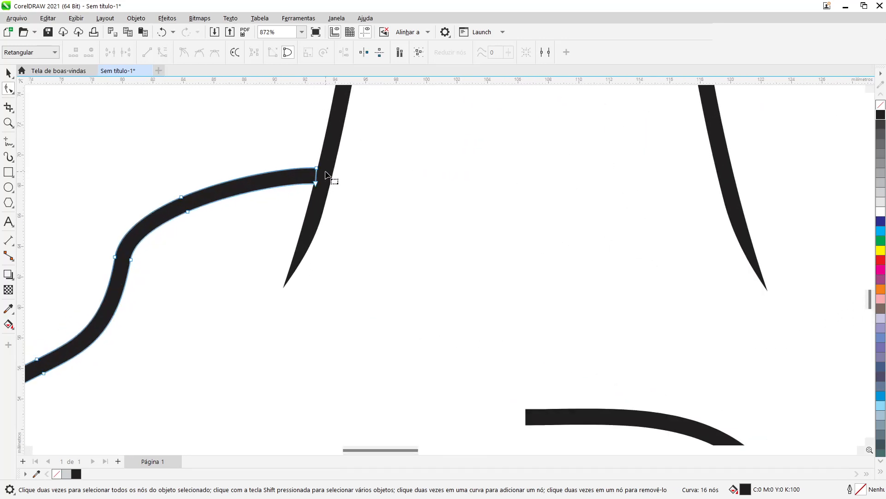
drag(317, 168, 314, 192)
scroll(393, 339, down, 3)
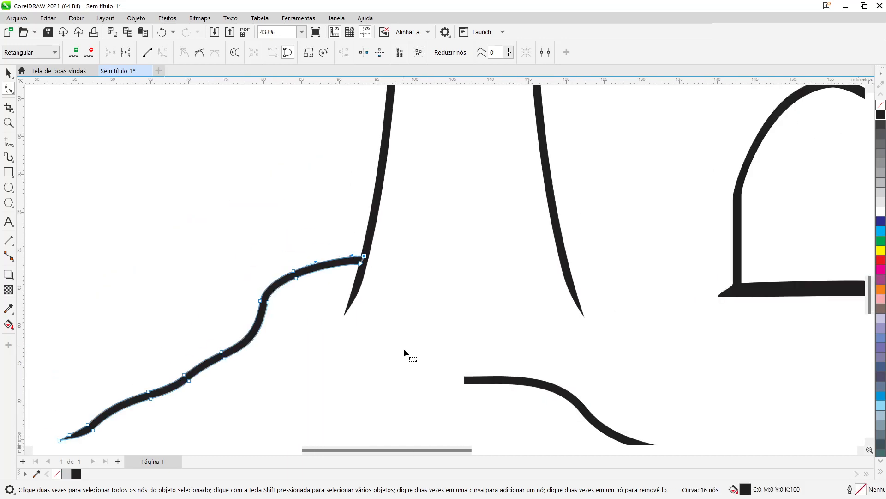
- Taper the lower end of the rightmost hill line to a point by moving its inner corner node and deleting it
mouse_move(429, 454)
mouse_down()
mouse_move(574, 439)
mouse_move(591, 420)
mouse_up()
scroll(591, 420, up, 3)
scroll(591, 420, up, 1)
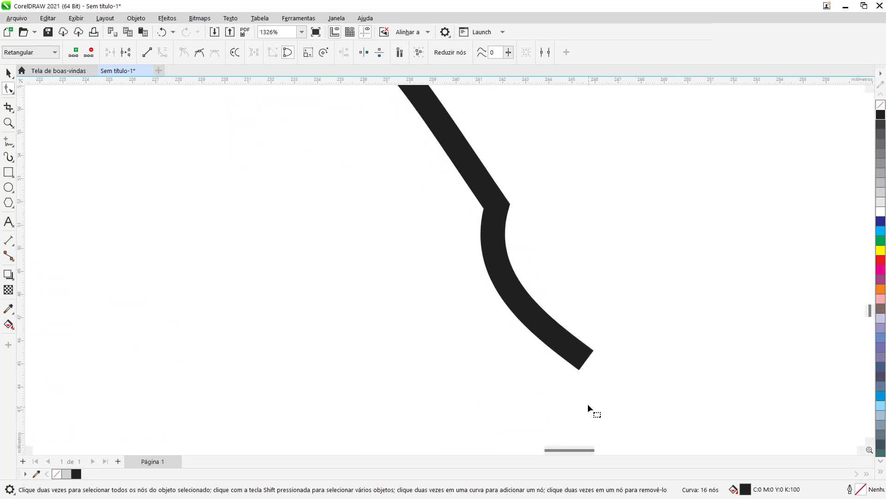
click(570, 355)
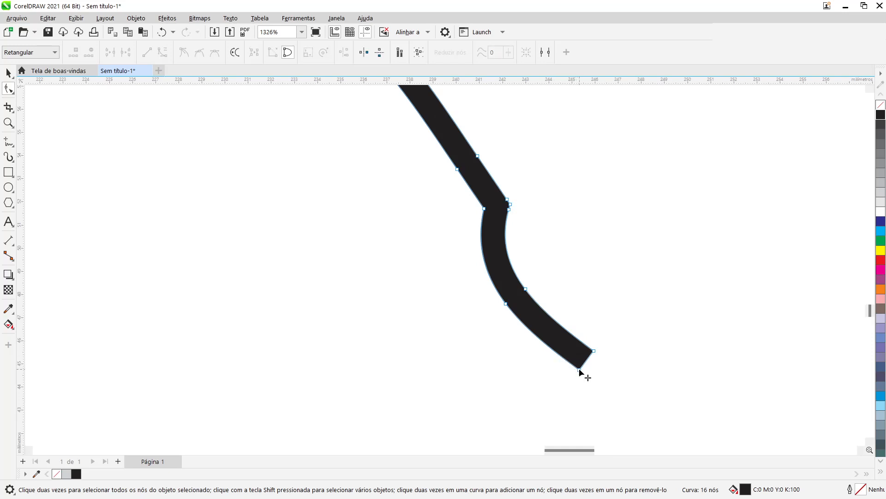
drag(579, 370, 549, 334)
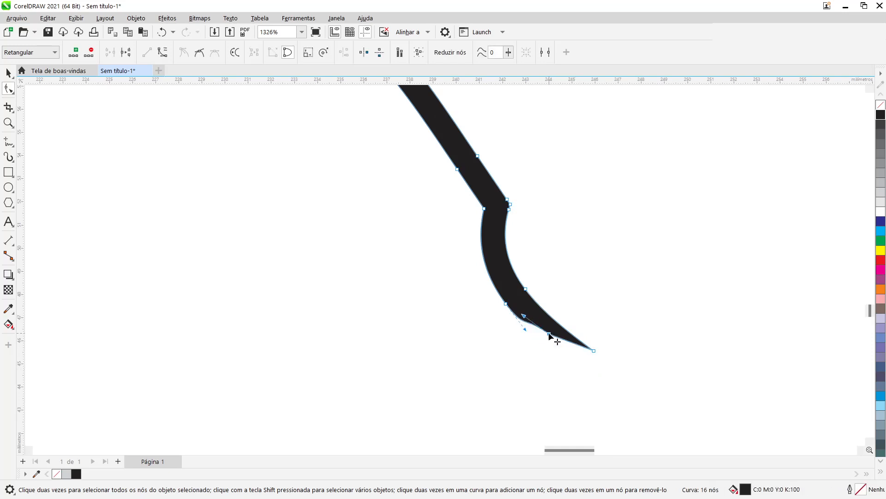
key(Delete)
scroll(502, 349, down, 1)
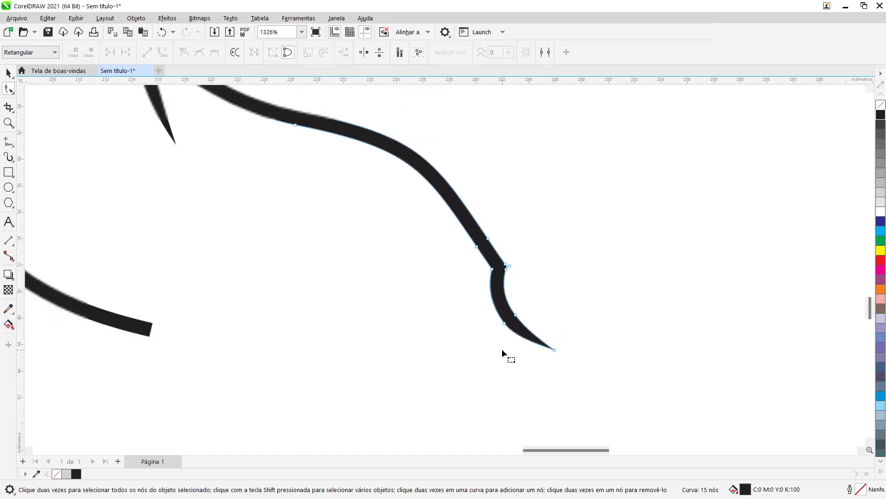
- Taper the right end of the hill line below the right tower to a point by reshaping its corner node
scroll(502, 348, down, 4)
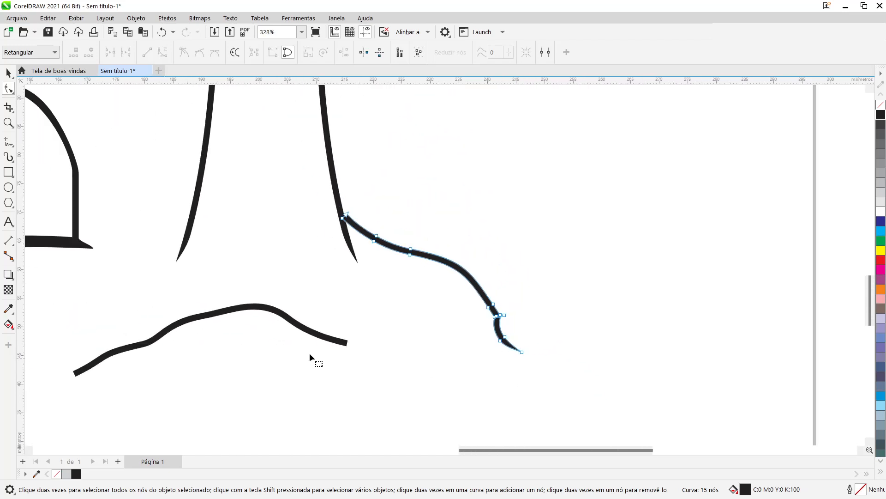
scroll(260, 345, up, 3)
click(475, 339)
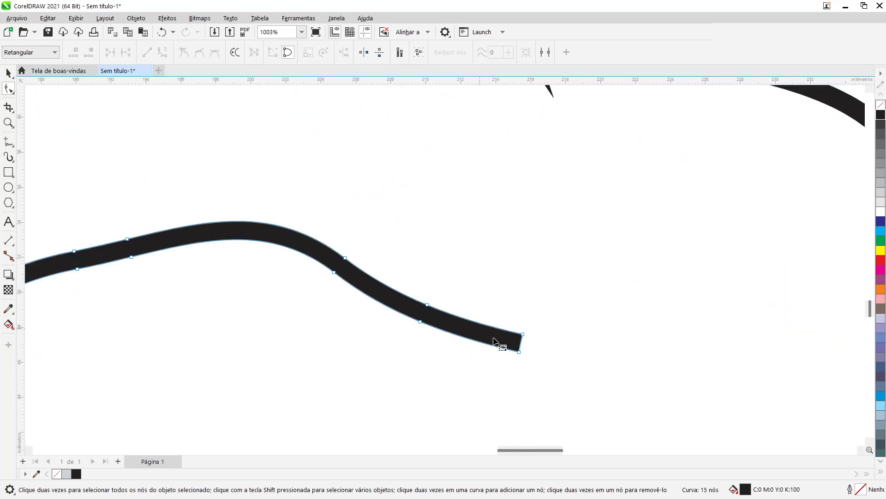
double_click(522, 335)
drag(522, 335, 484, 334)
- Taper the left end of the hill line below the right tower by moving its lower corner node inward and deleting it
drag(525, 448, 475, 448)
scroll(482, 417, down, 2)
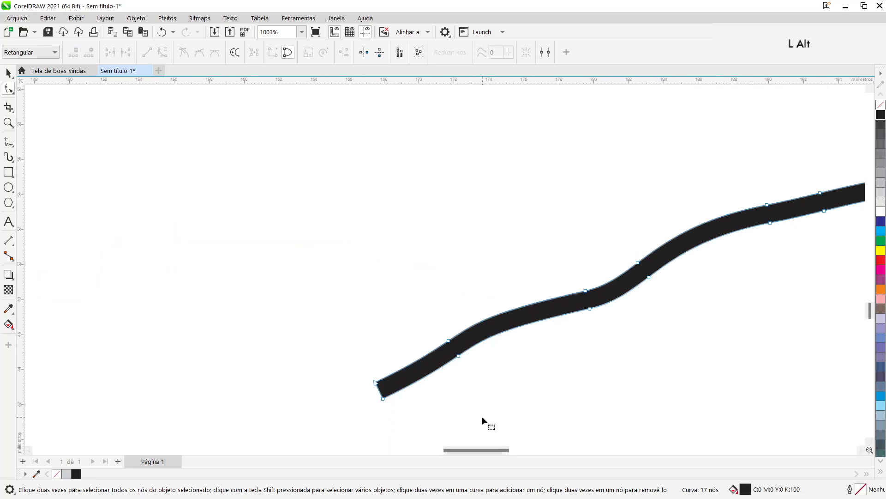
drag(382, 389, 411, 364)
double_click(411, 365)
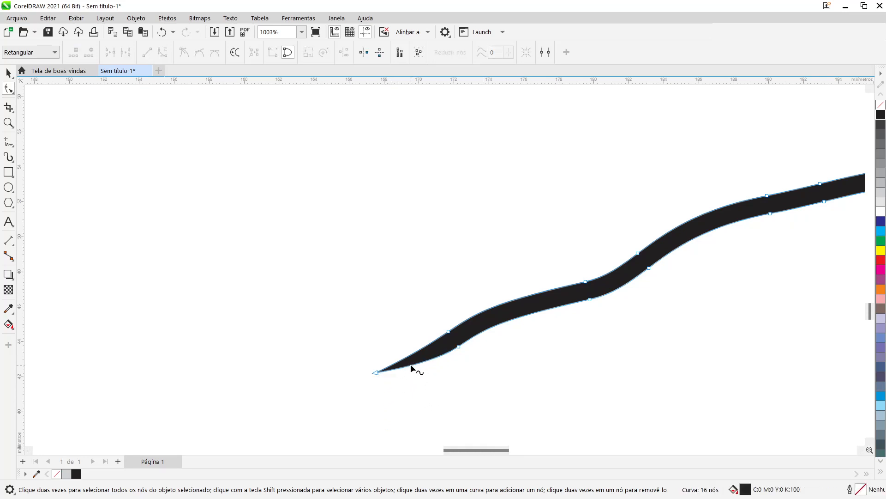
- Sharpen the right tip of the hill line below the left tower by deleting its extra lower nodes and adjusting the tip's curve handle
drag(481, 449, 425, 442)
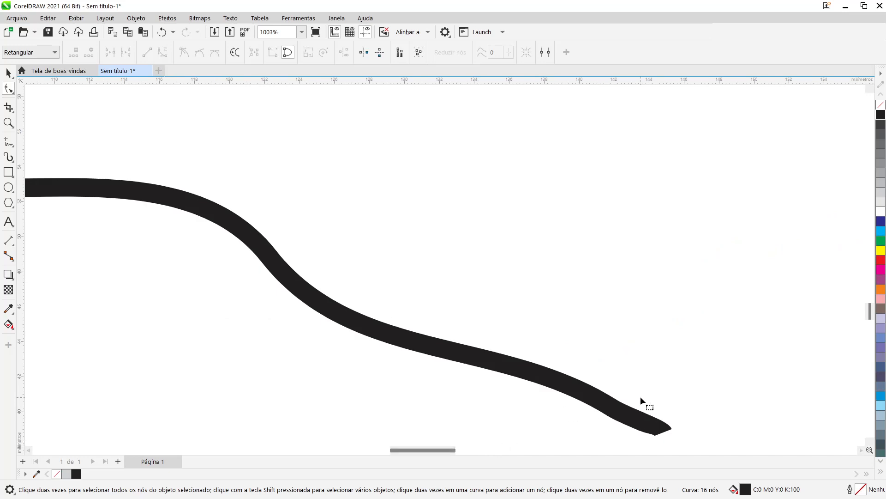
double_click(642, 375)
double_click(652, 379)
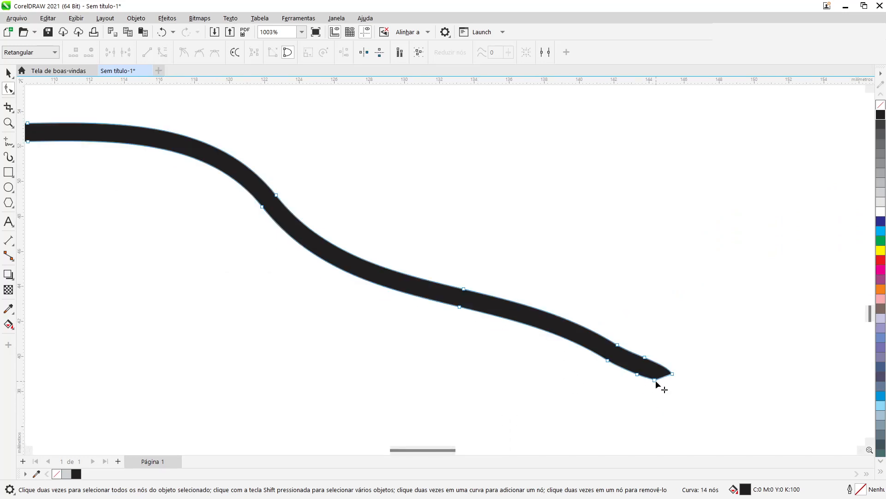
double_click(655, 380)
click(632, 370)
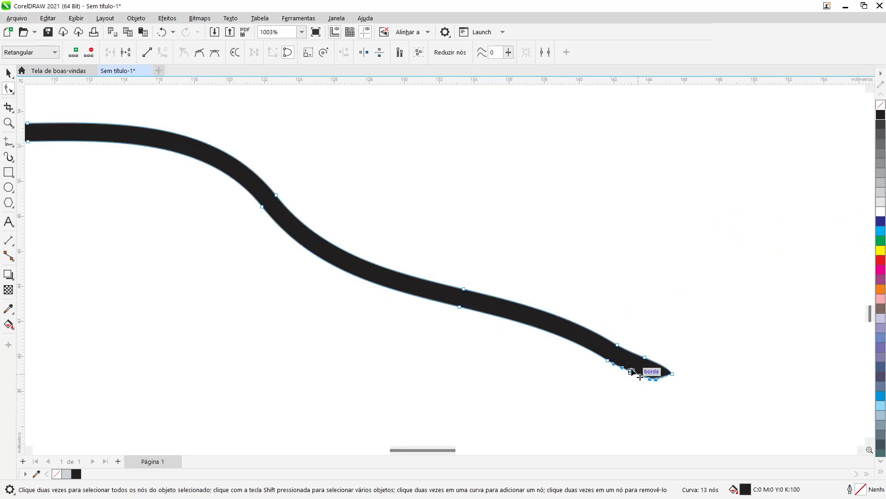
scroll(626, 368, up, 1)
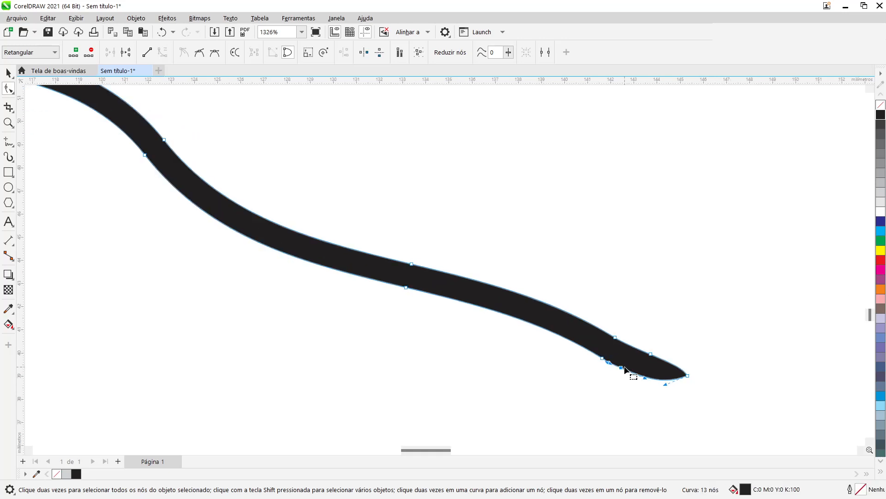
scroll(625, 370, up, 2)
double_click(619, 369)
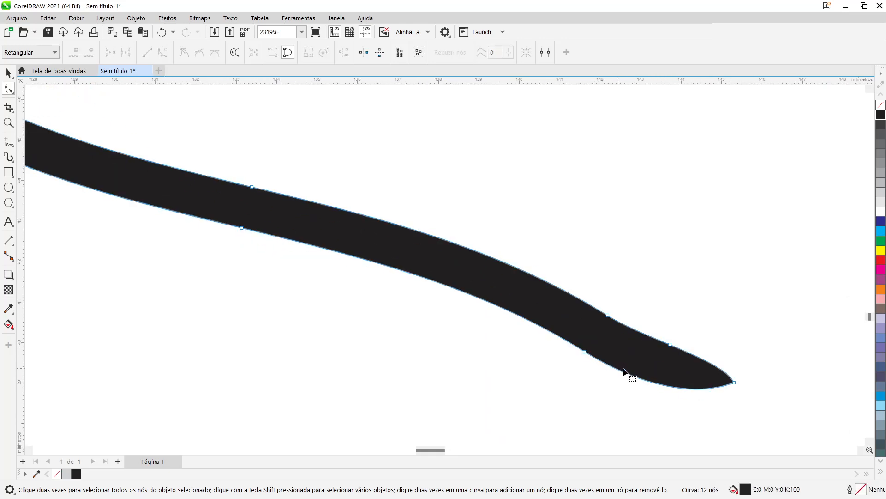
click(729, 390)
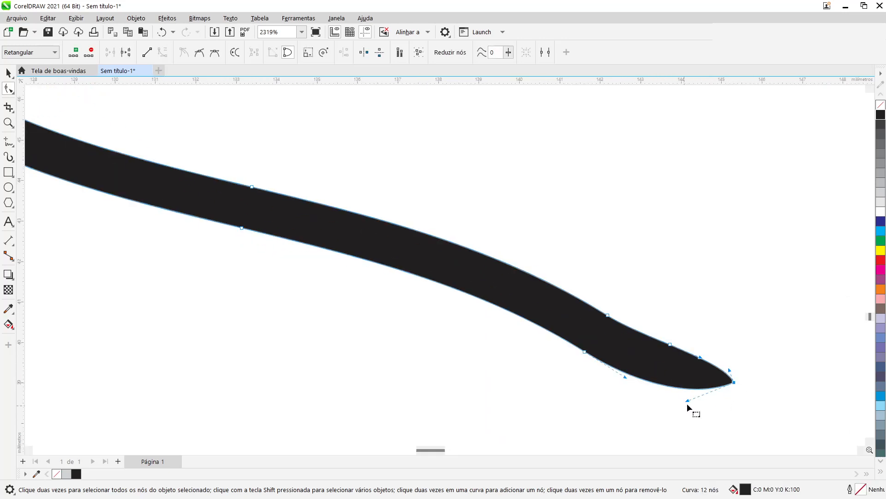
drag(687, 401, 655, 393)
scroll(602, 389, down, 5)
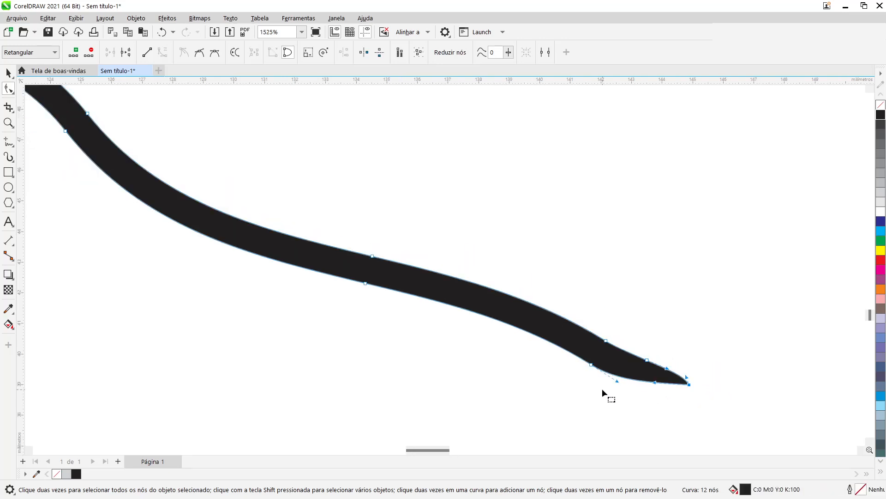
- Taper the left end of the hill line below the left tower into a smooth point by reshaping and deleting its lower nodes
scroll(271, 292, up, 7)
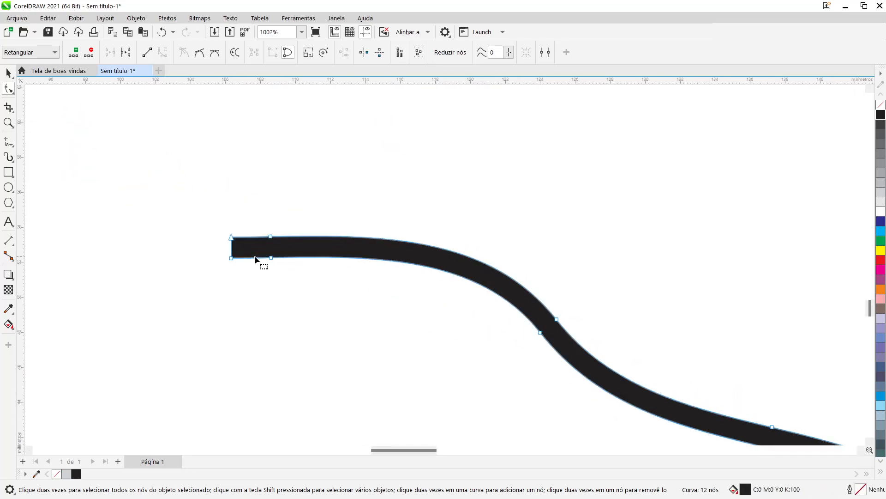
drag(189, 259, 261, 234)
drag(310, 259, 368, 247)
key(ctrl+z)
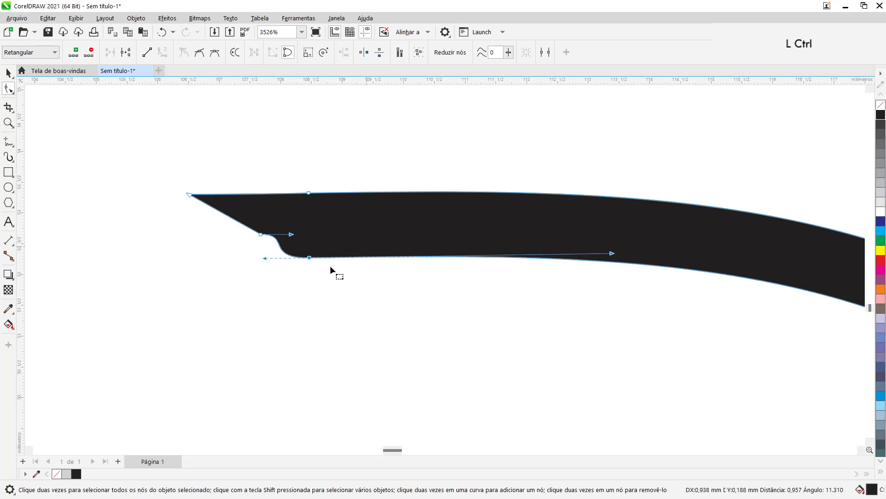
double_click(400, 256)
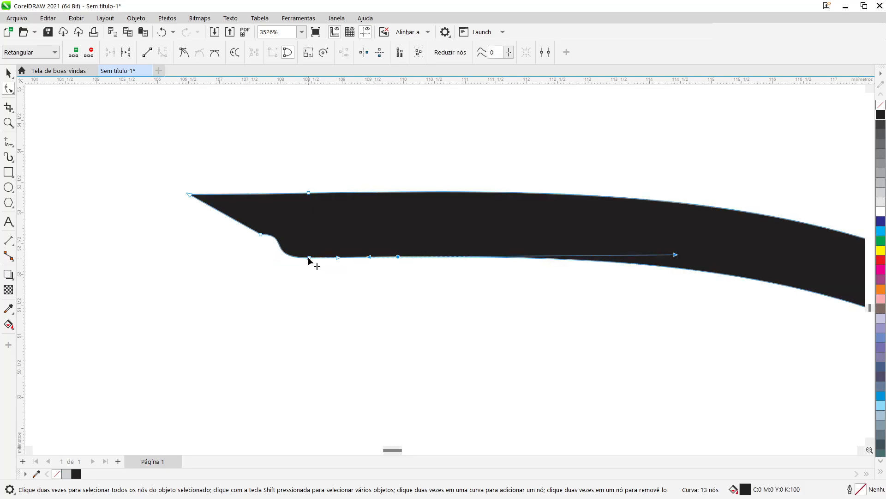
mouse_move(310, 257)
mouse_down()
mouse_move(328, 251)
mouse_move(313, 248)
mouse_up()
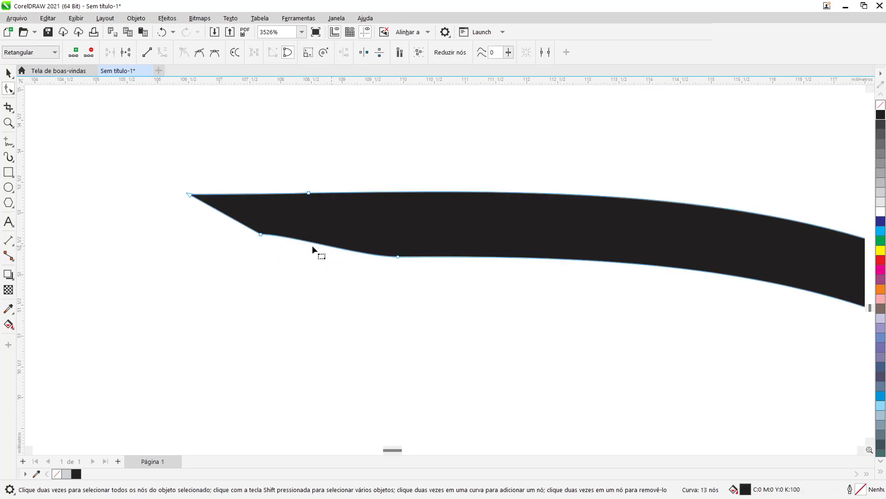
double_click(261, 234)
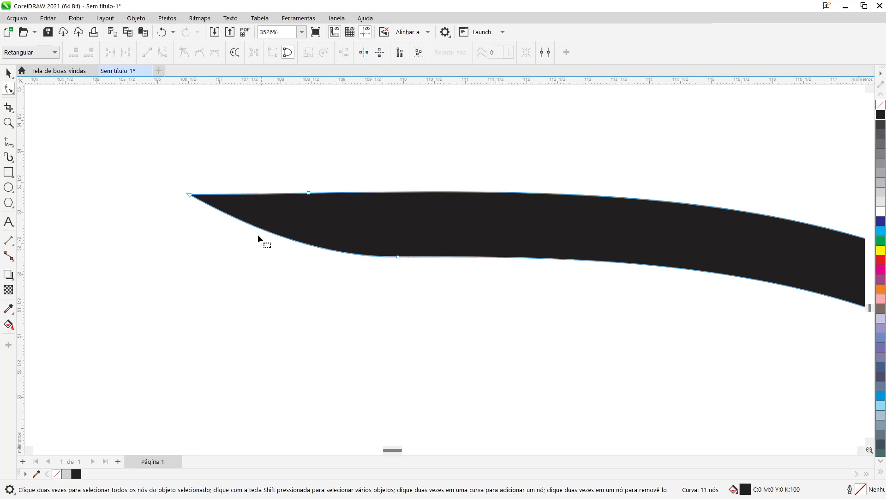
click(8, 73)
click(184, 277)
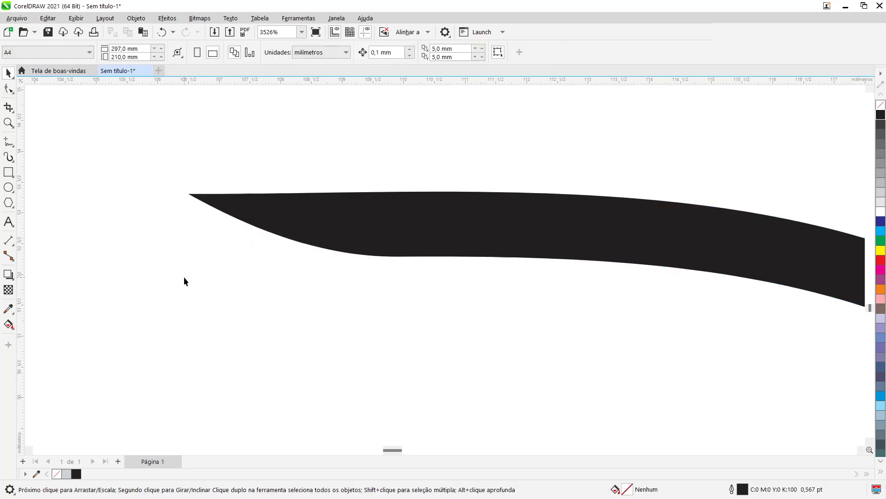
key(F4)
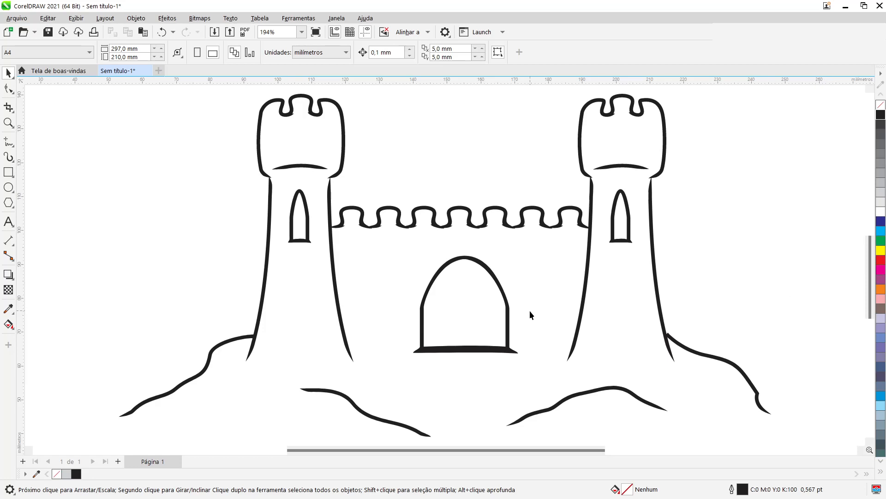
key(alt)
scroll(480, 379, down, 1)
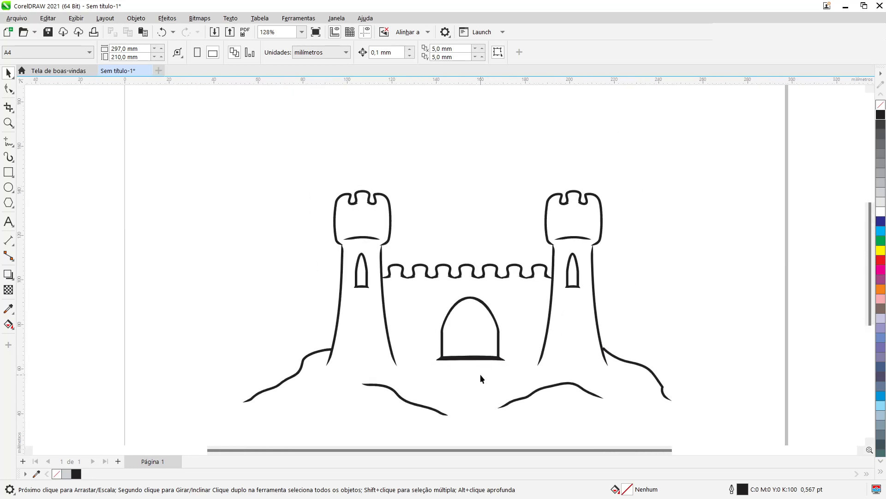
scroll(480, 379, down, 2)
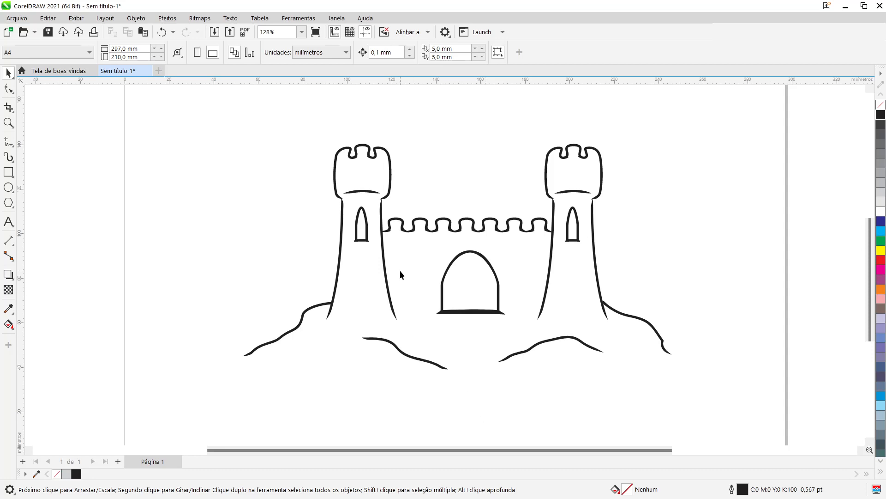
drag(387, 288, 405, 293)
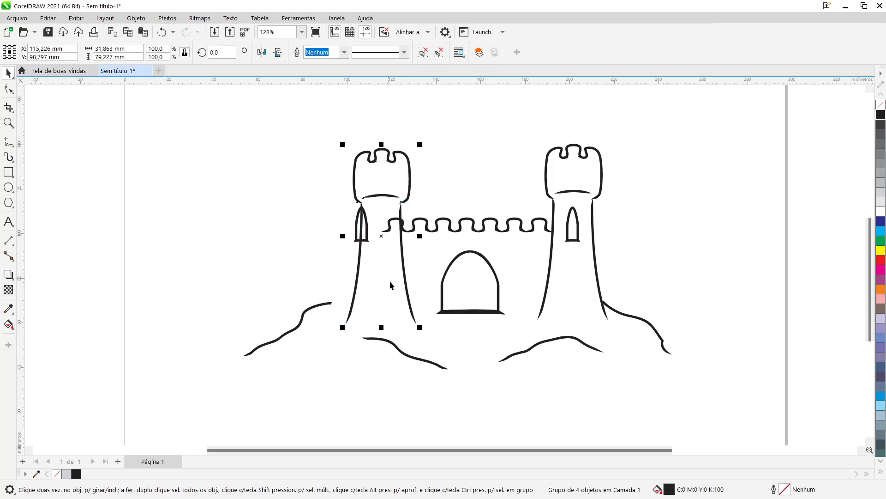
key(ctrl+z)
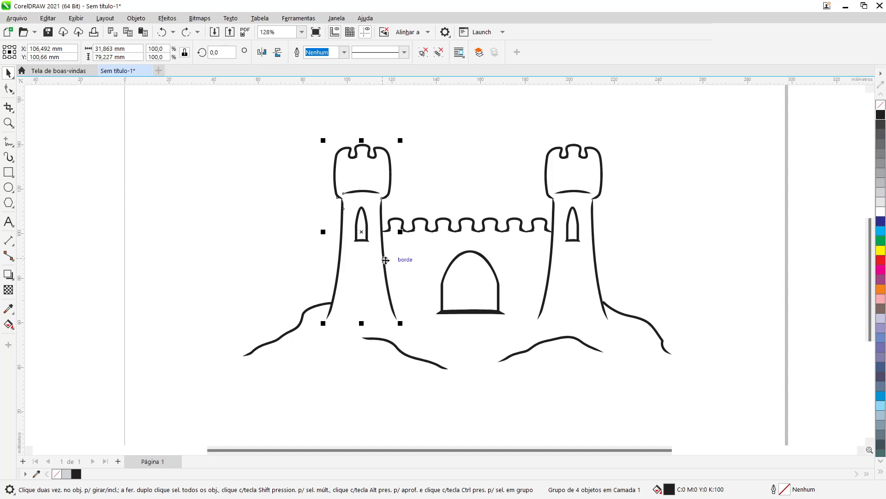
ctrl+click(386, 260)
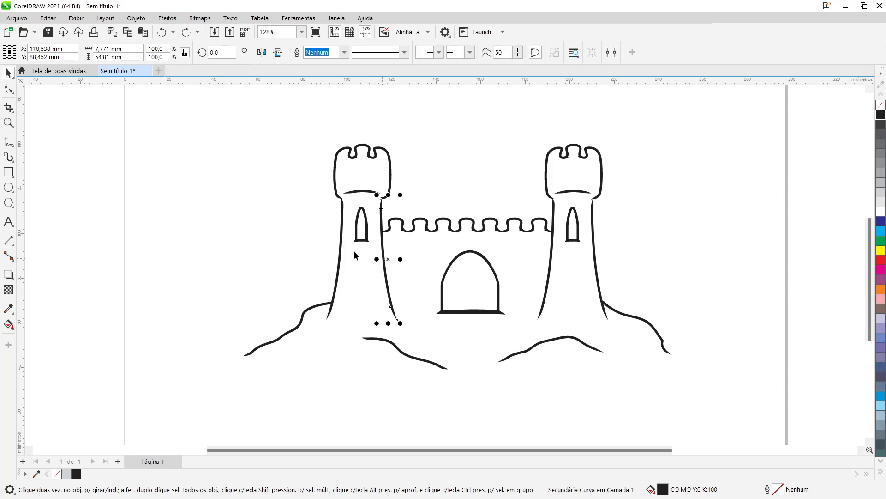
click(522, 229)
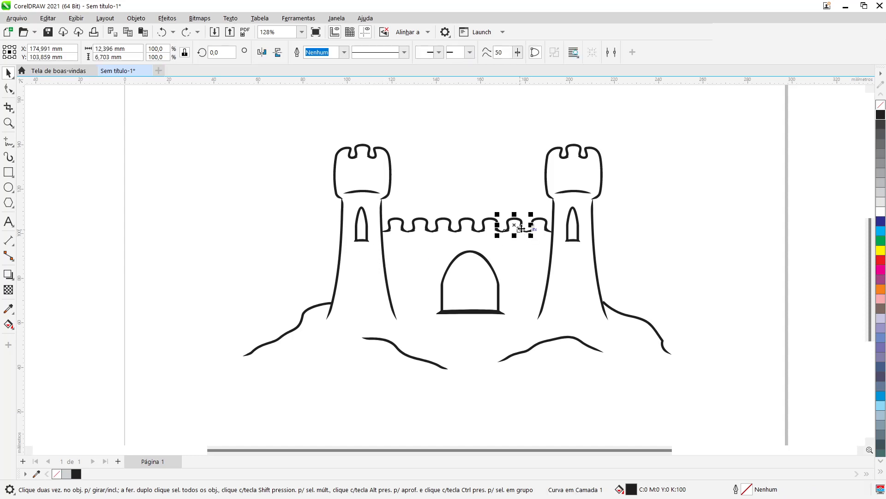
click(687, 224)
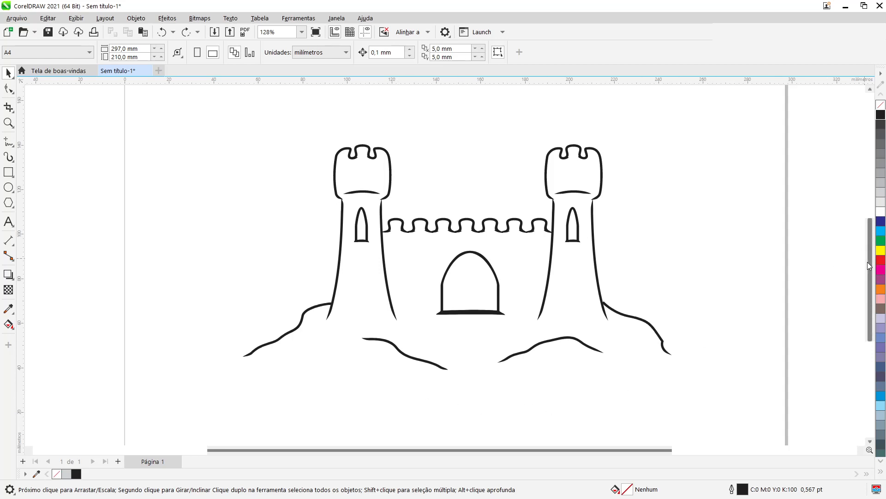
- Draw a wavy freehand base line about 210 mm wide and 40 mm high, joining the outer tips of the left and right hill lines
drag(868, 262, 868, 267)
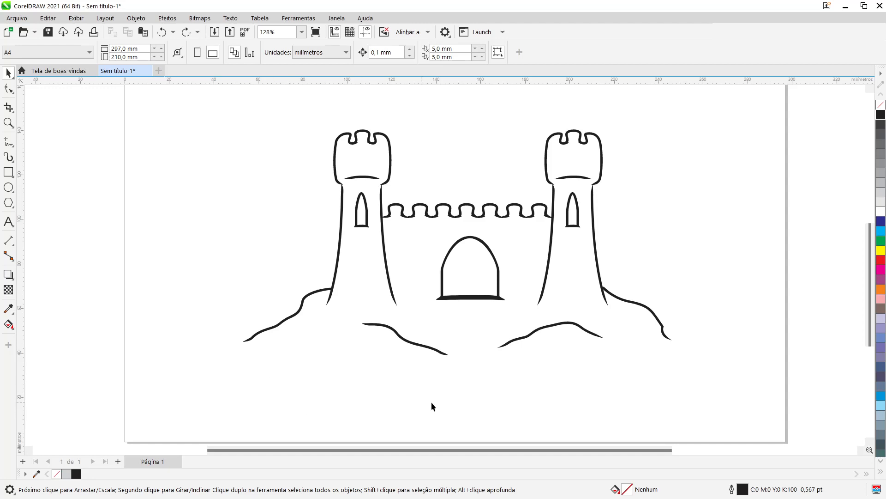
click(7, 142)
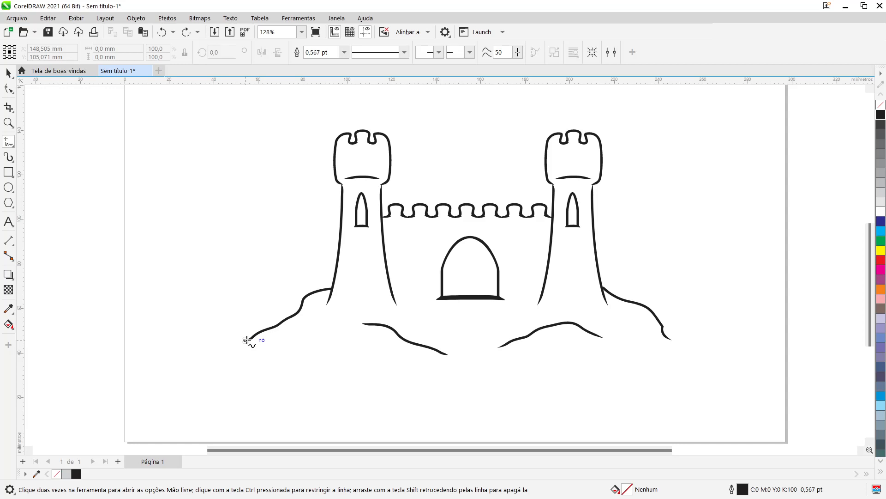
mouse_move(247, 340)
mouse_down()
mouse_move(230, 363)
mouse_move(239, 382)
mouse_move(296, 375)
mouse_move(328, 418)
mouse_move(349, 423)
mouse_move(452, 402)
mouse_move(507, 423)
mouse_move(560, 426)
mouse_move(607, 424)
mouse_move(621, 407)
mouse_move(625, 372)
mouse_move(640, 365)
mouse_move(689, 368)
mouse_move(697, 355)
mouse_move(669, 338)
mouse_up()
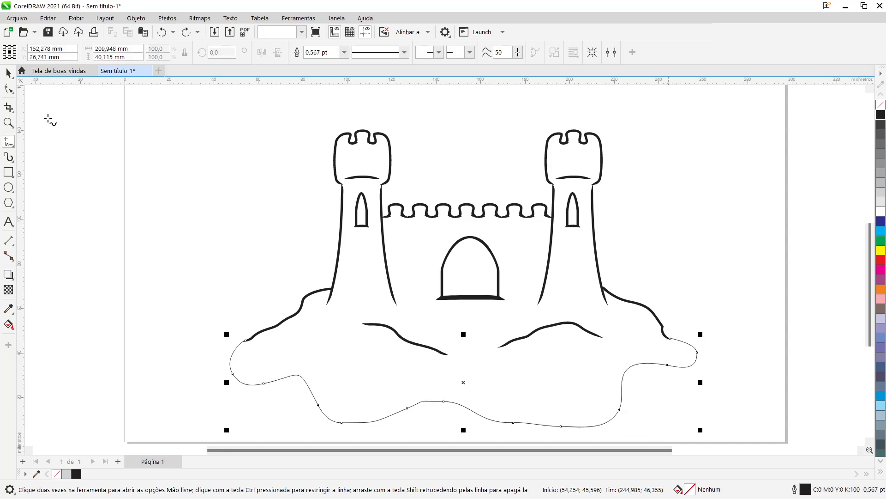
click(660, 232)
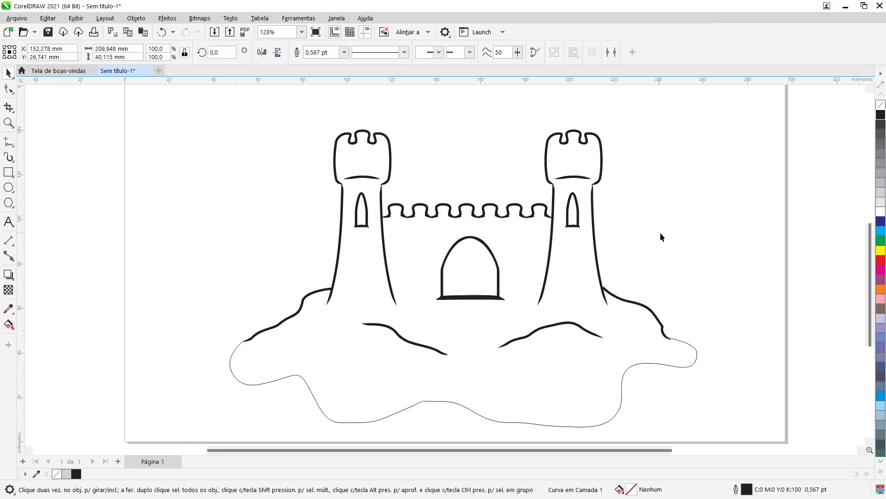
- Group the whole drawing, center it on the page and ungroup it again
scroll(483, 293, down, 2)
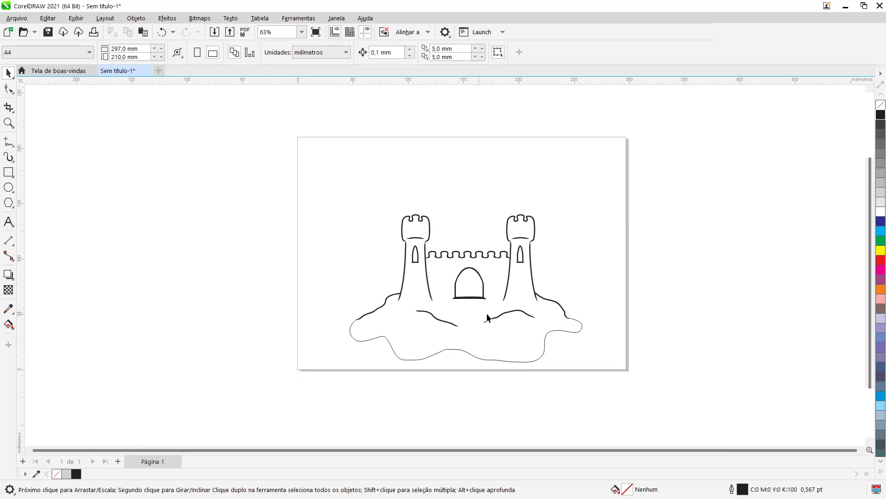
key(ctrl+a)
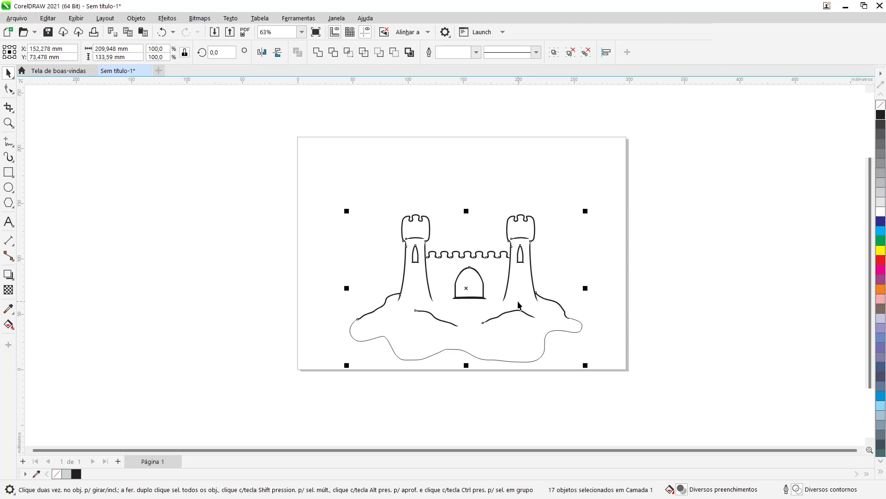
key(ctrl+g)
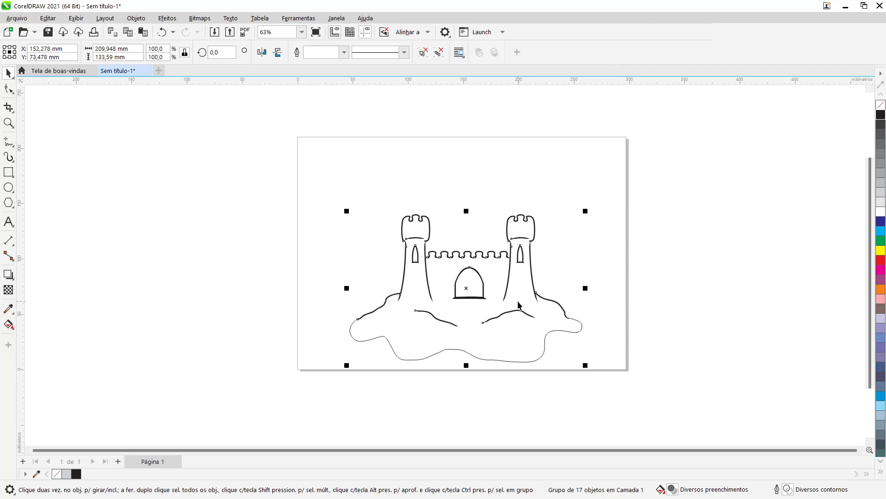
key(p)
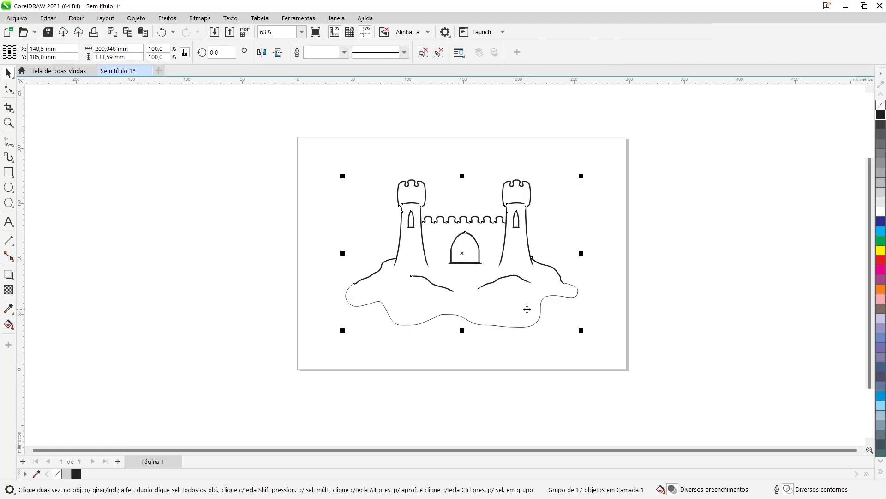
key(ctrl+u)
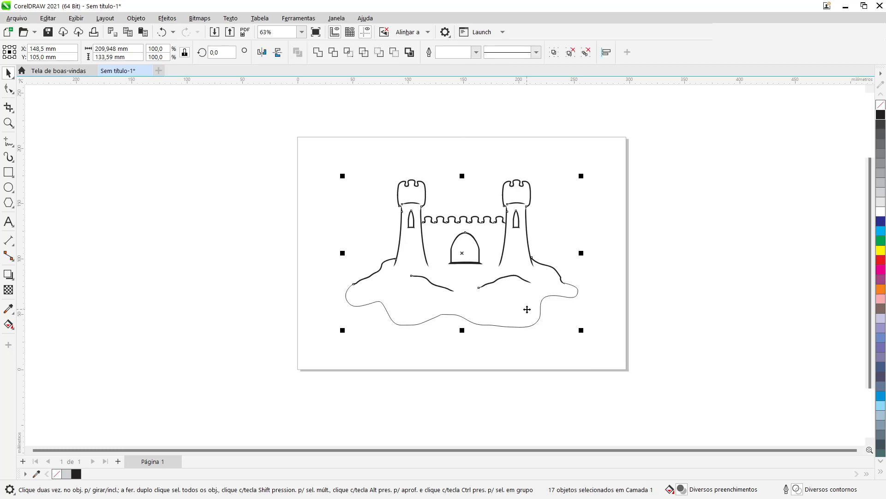
click(639, 256)
scroll(460, 237, up, 3)
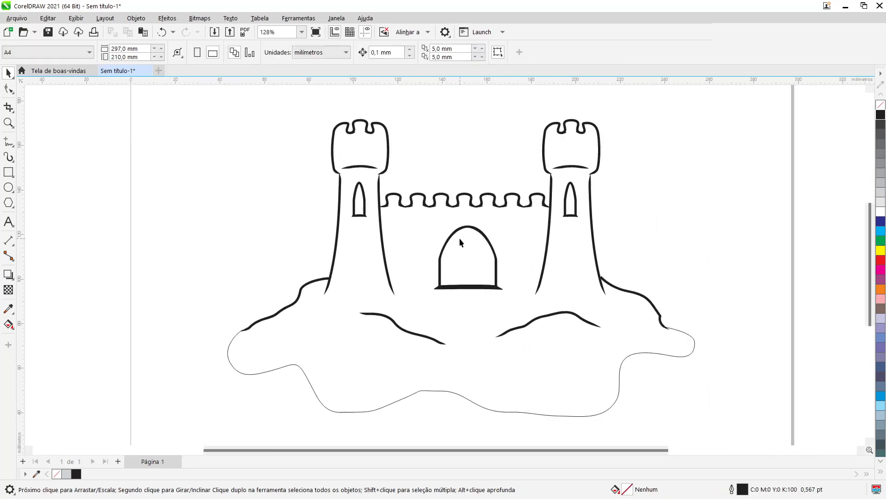
- Create a boundary outline around all objects of the castle drawing
key(ctrl+a)
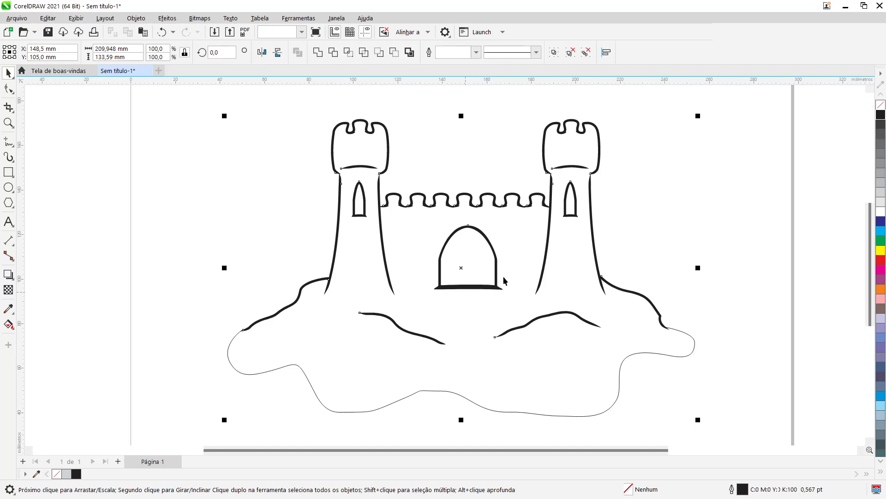
click(409, 53)
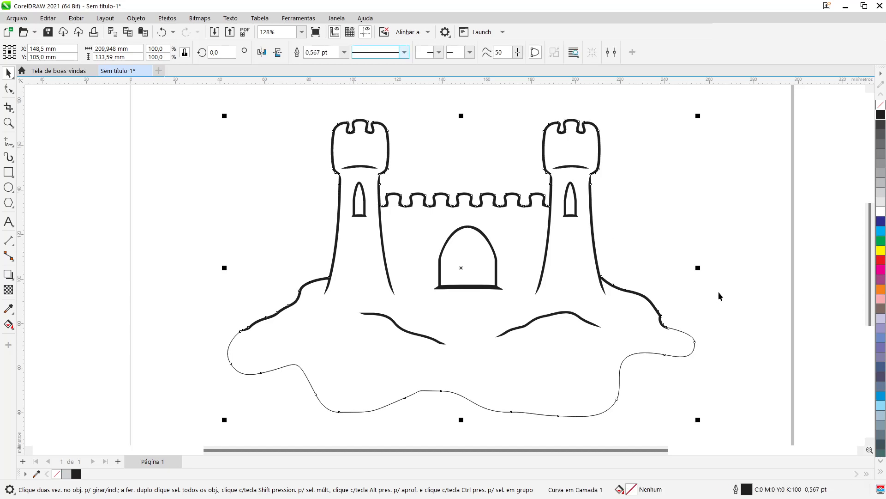
- Move the boundary outline away from the castle to inspect its shape, and undo the move
drag(625, 320, 382, 311)
scroll(295, 310, down, 1)
scroll(294, 310, down, 2)
drag(249, 281, 154, 237)
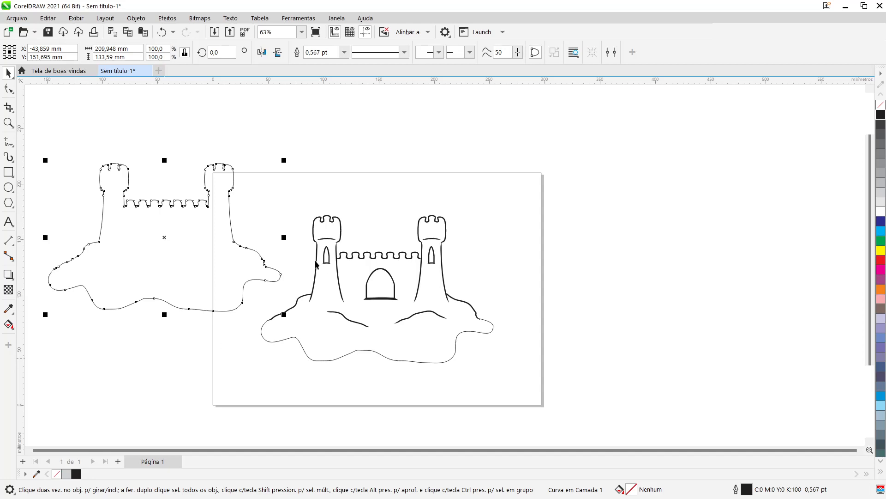
key(ctrl+z)
key(ctrl+z)
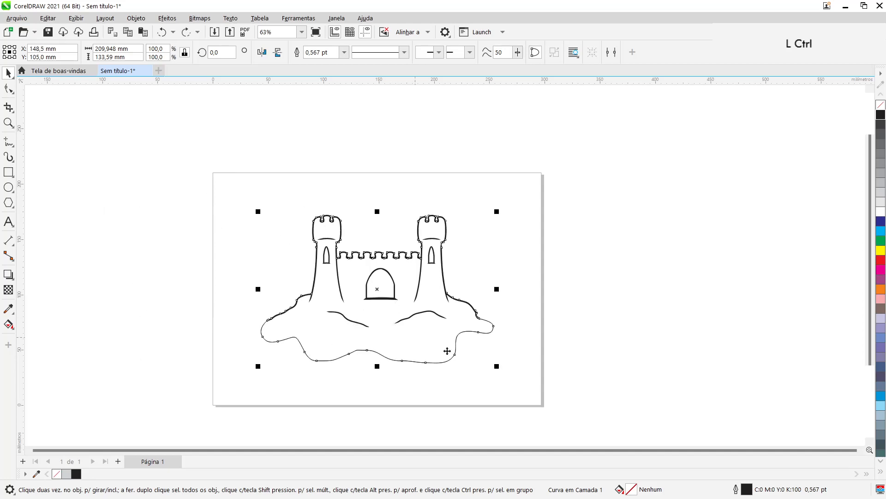
click(483, 366)
- Delete the freehand base line below the castle, keeping the boundary outline
scroll(365, 384, up, 2)
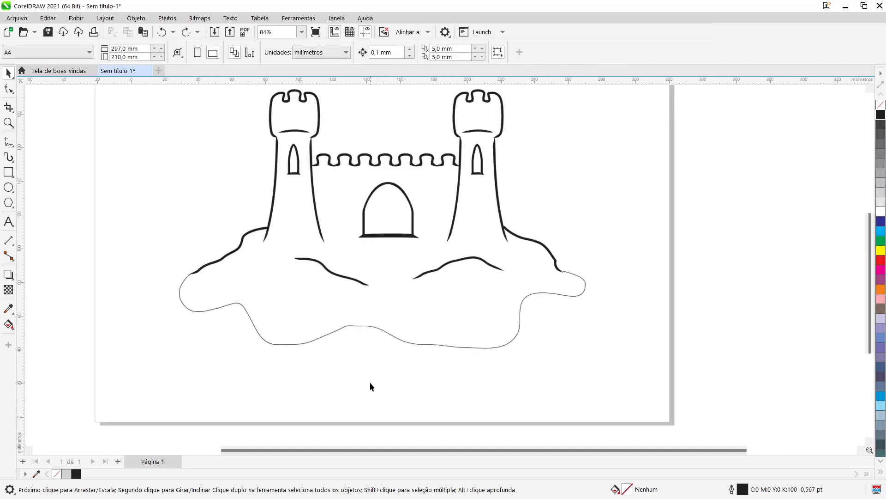
scroll(370, 381, up, 2)
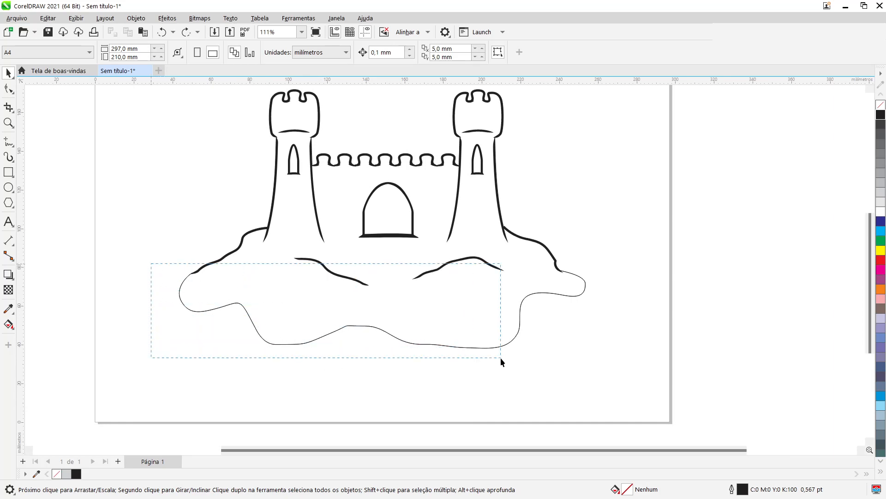
drag(501, 357, 623, 381)
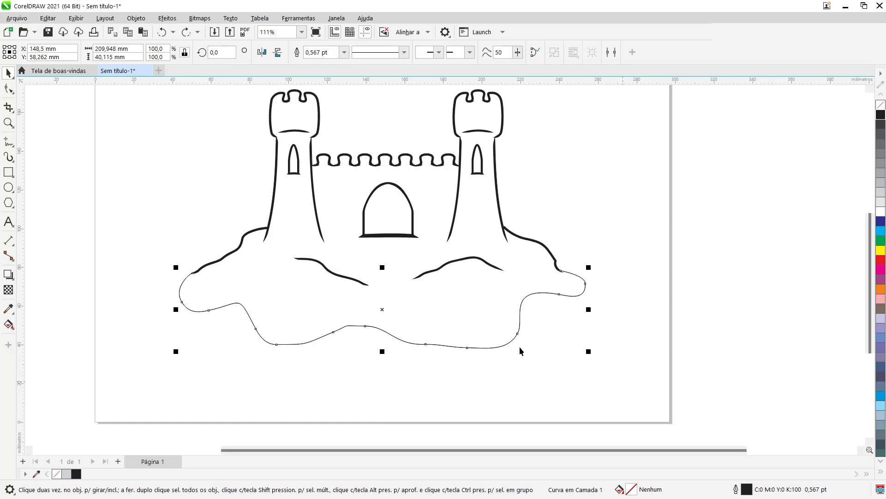
drag(510, 344, 528, 394)
key(ctrl+z)
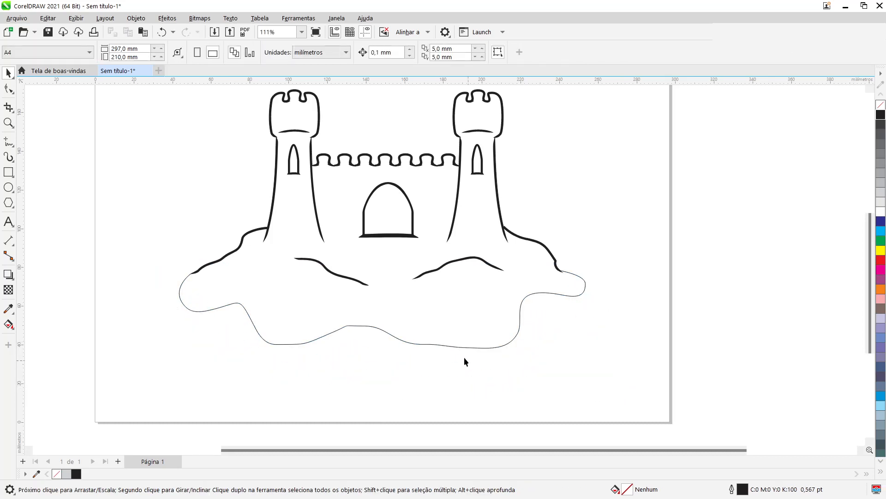
- Fill the castle's boundary shape with the light sand color C0 M20 Y40 K0
key(ctrl+z)
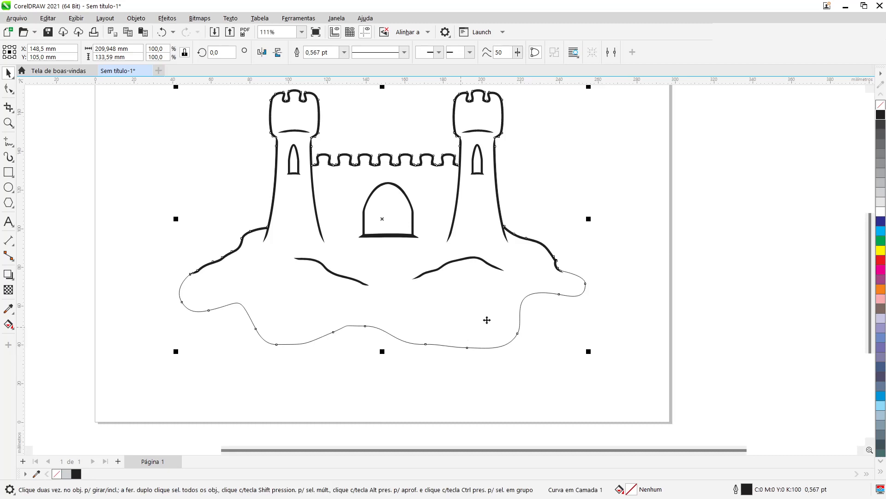
scroll(402, 298, up, 1)
scroll(402, 298, up, 1)
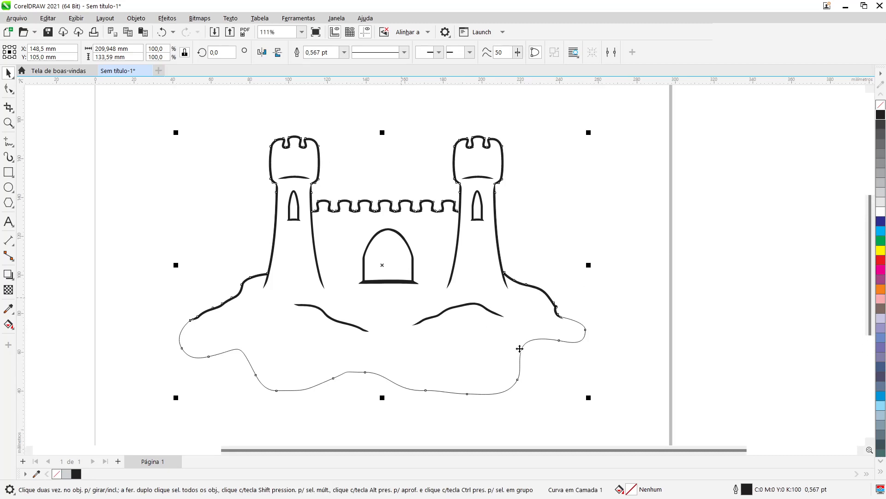
click(881, 473)
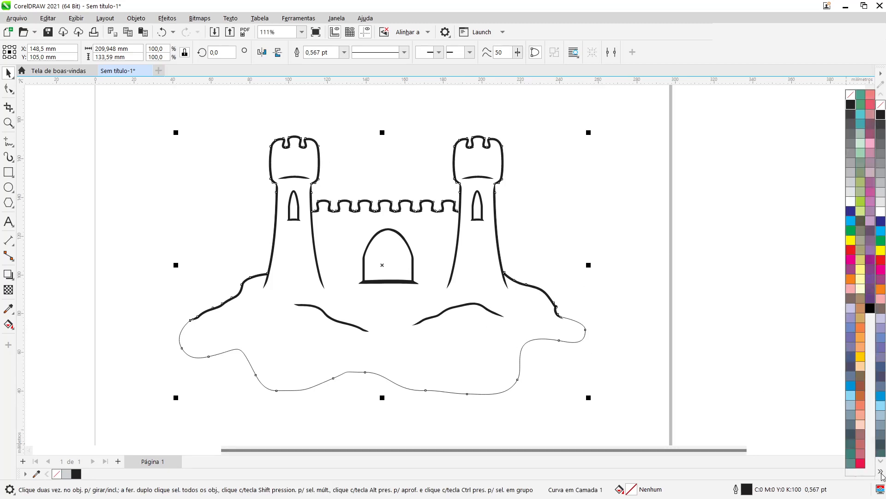
click(861, 367)
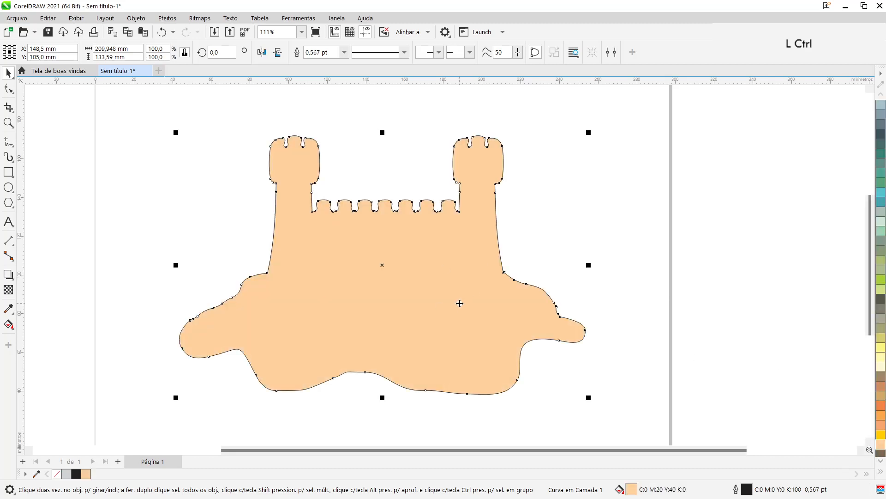
- Send the sand-colored shape behind the castle's line art and remove its outline
key(ctrl+End)
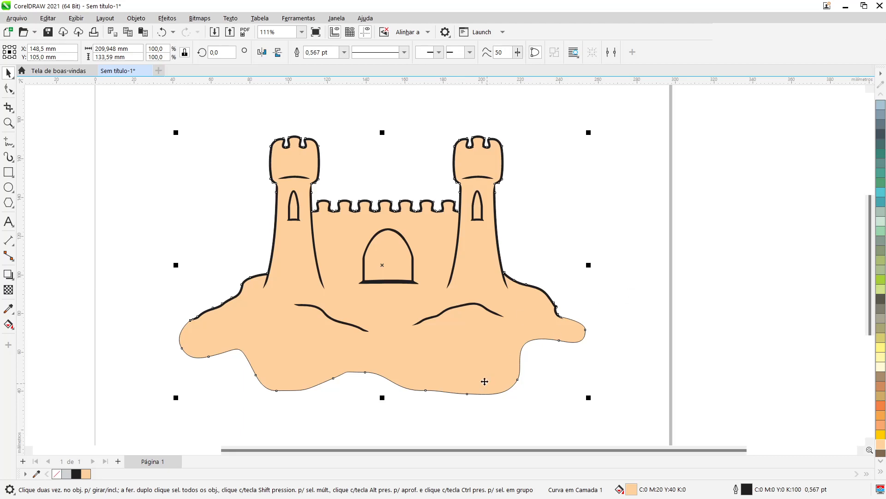
right_click(57, 474)
click(636, 289)
scroll(422, 326, down, 2)
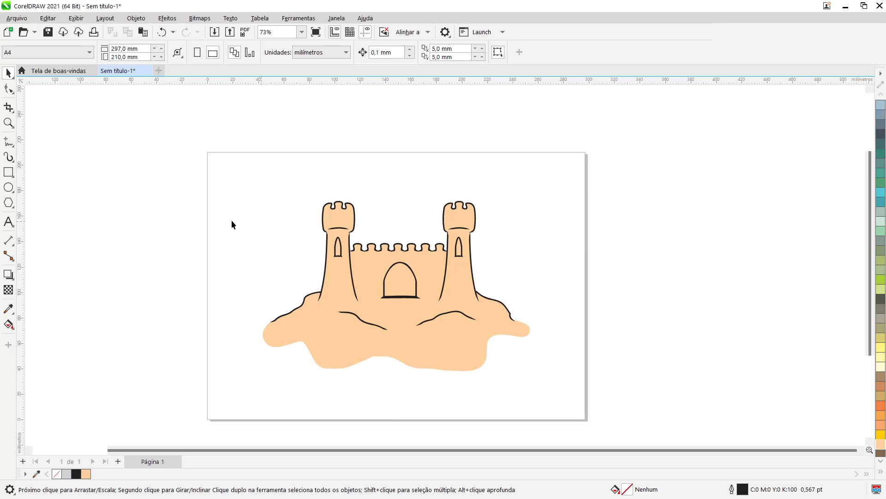
- Create a page-sized rectangle and a copy about 89 mm high along the page's bottom edge, filling the copy with C0 M20 Y40 K0
double_click(8, 173)
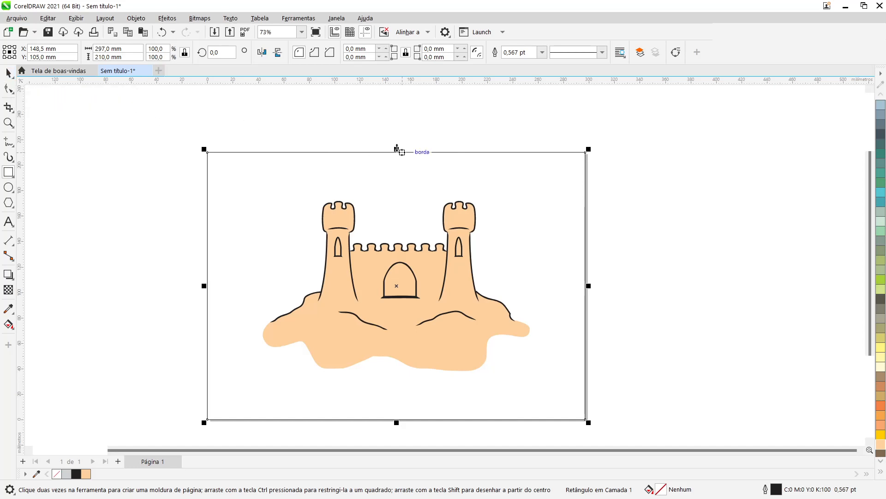
click(8, 73)
drag(396, 150, 547, 303)
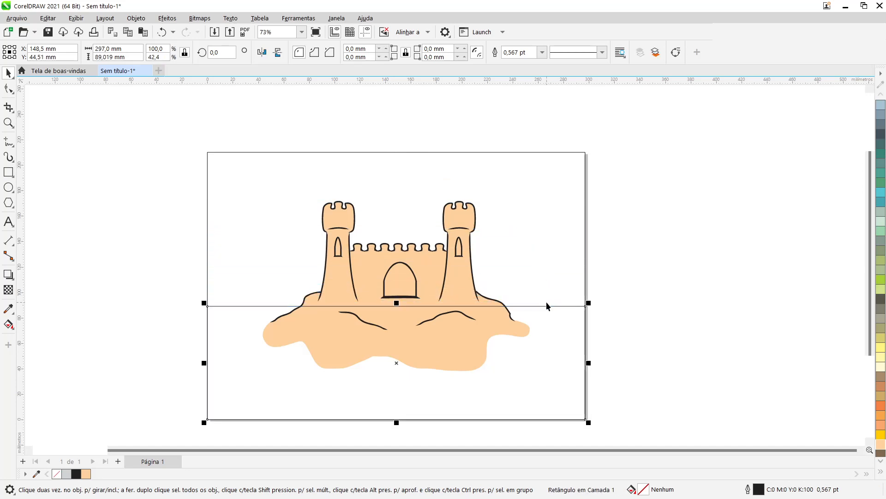
click(881, 446)
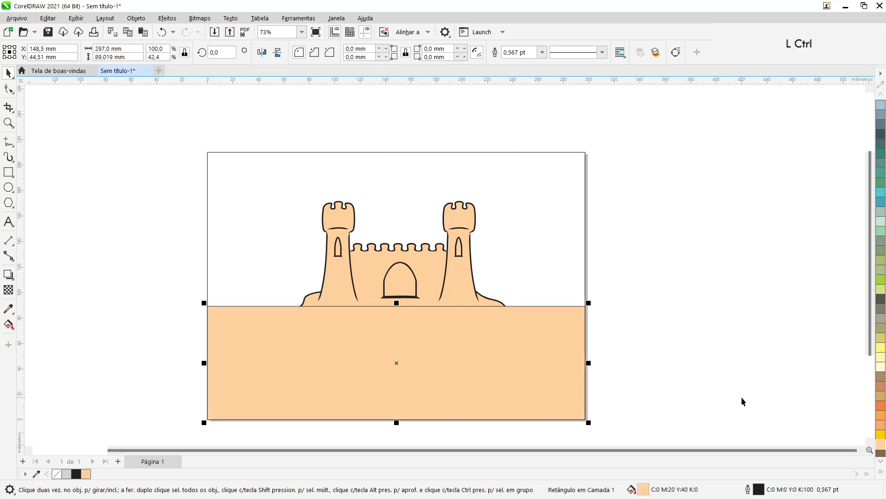
- Move the sand-colored ground rectangle behind the castle and its base lines
key(ctrl+Page_Down)
click(730, 356)
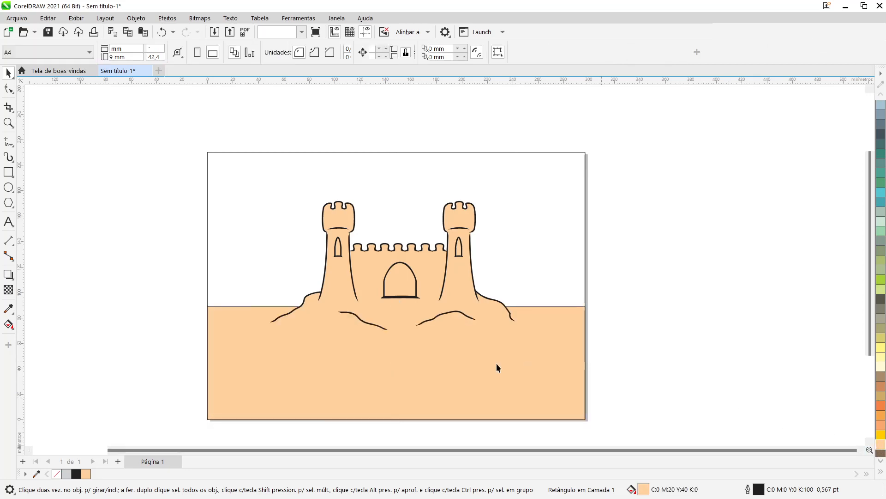
scroll(389, 338, up, 2)
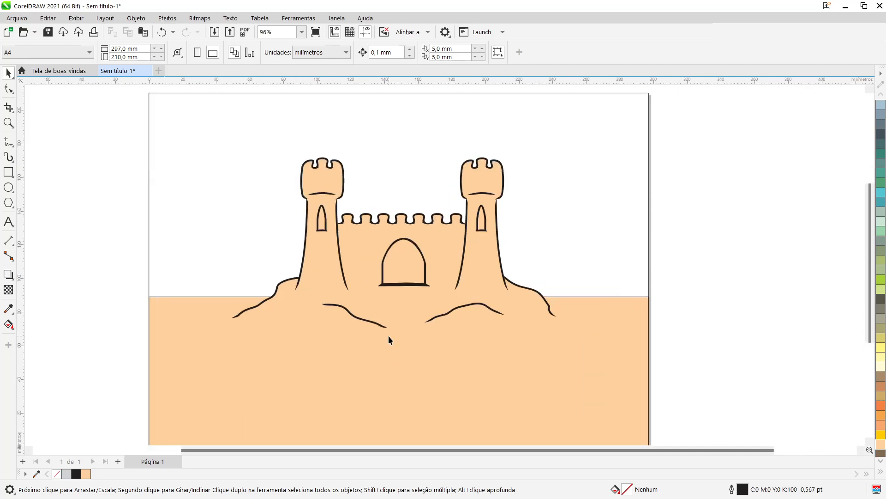
- Send the page-sized rectangle to the very back and fill it with light blue C40 M0 Y0 K0 as the sky
click(381, 365)
click(626, 324)
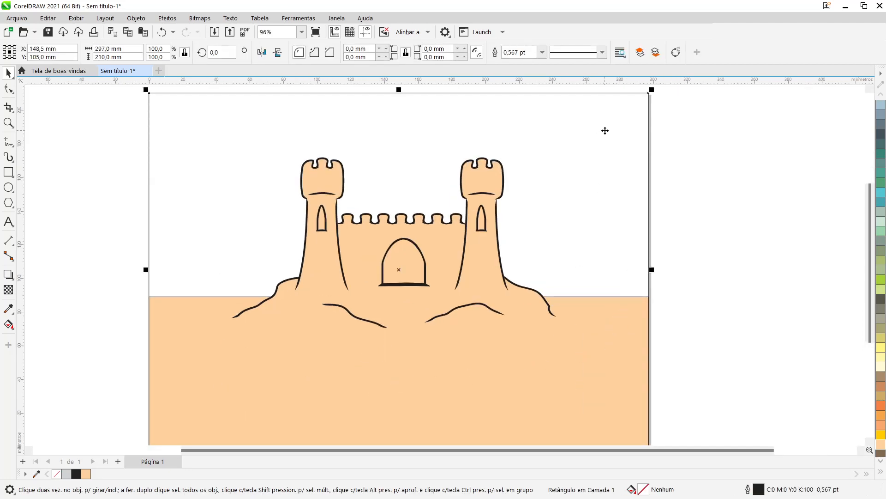
key(ctrl+End)
click(881, 202)
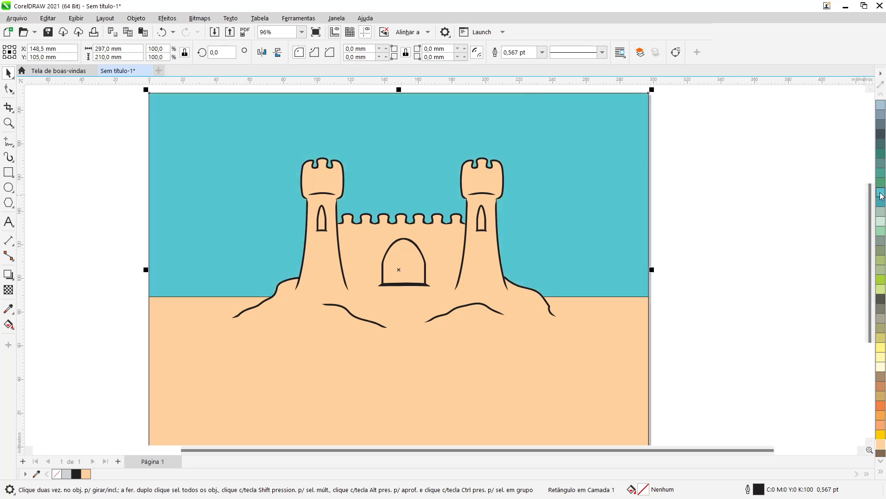
click(881, 203)
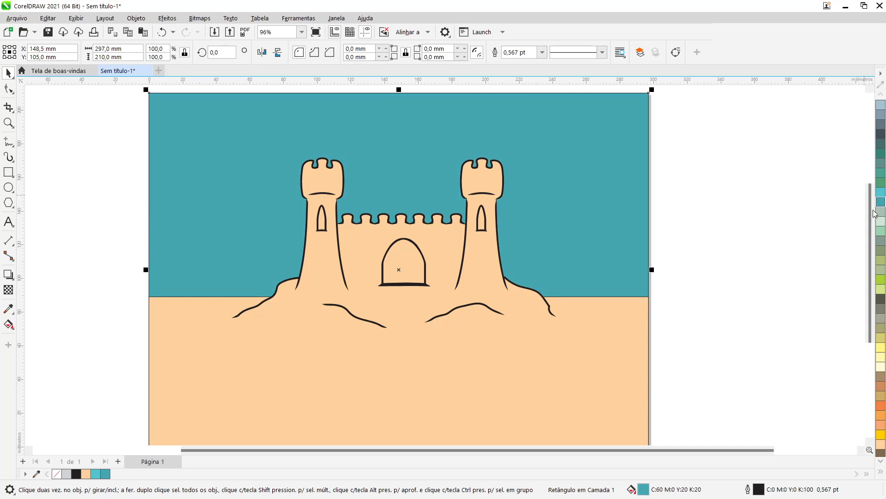
click(881, 474)
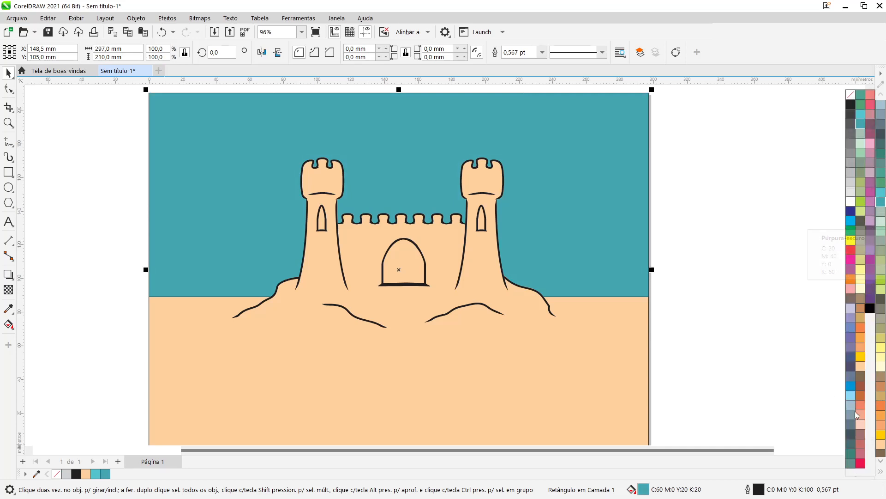
click(849, 400)
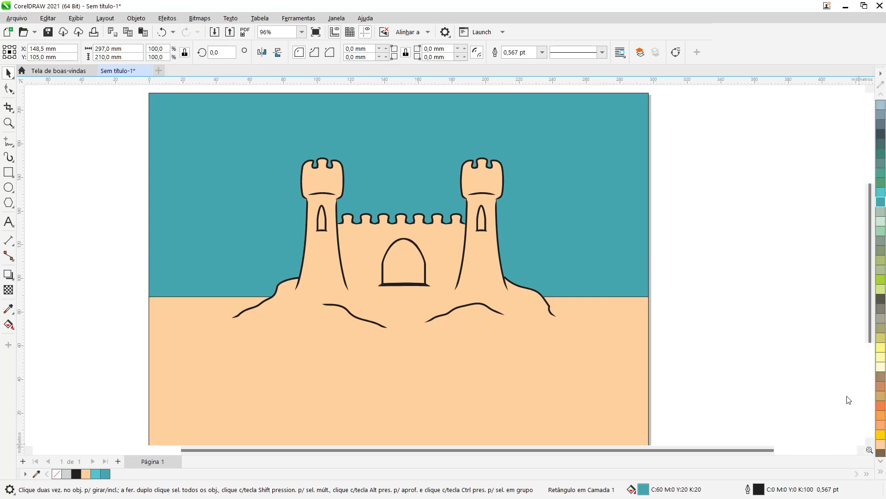
click(698, 320)
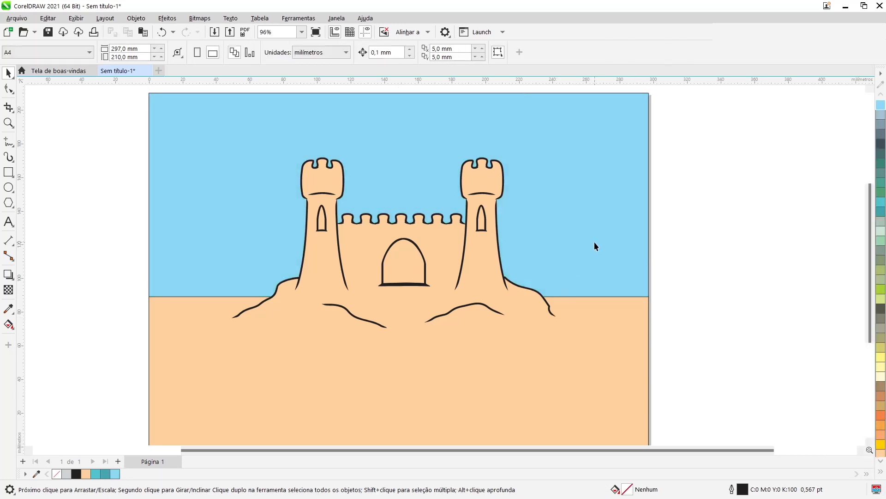
- Convert the sand ground rectangle to curves and turn its straight upper edge into a curved segment
click(177, 311)
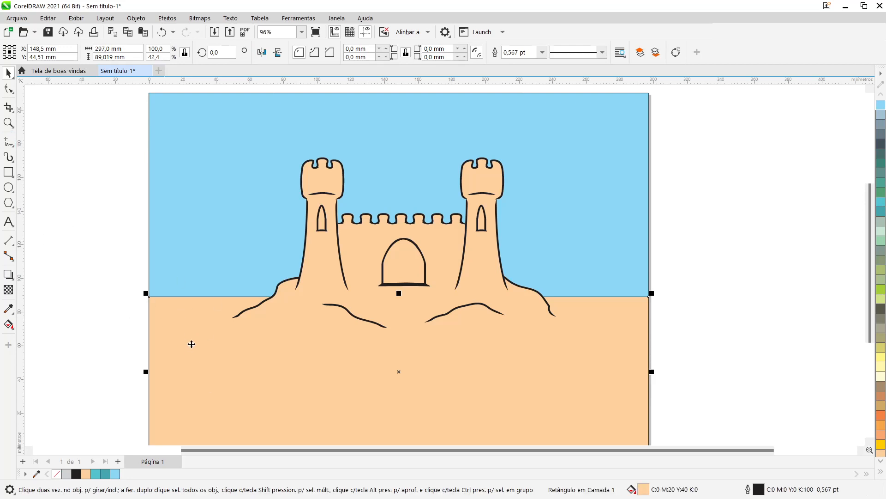
key(ctrl+q)
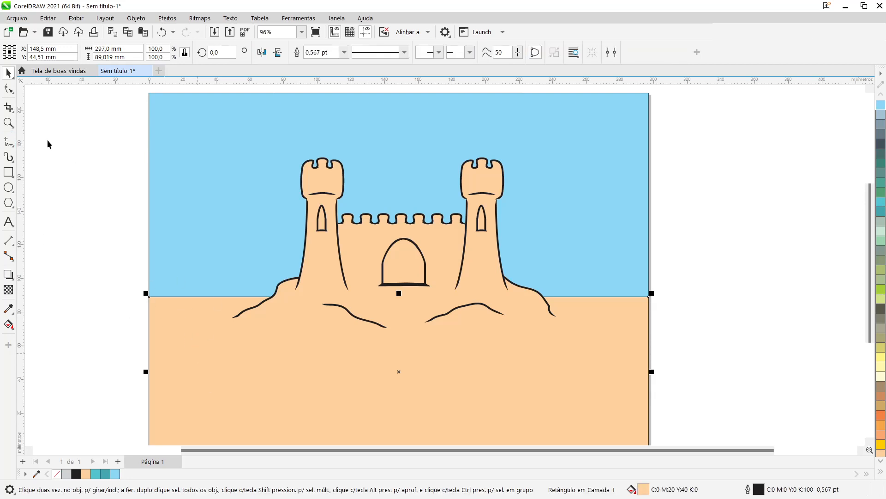
click(5, 91)
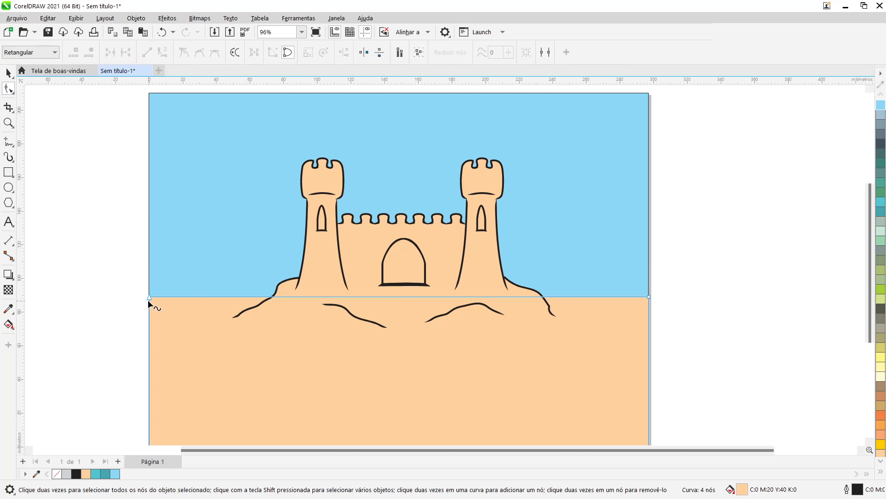
click(148, 298)
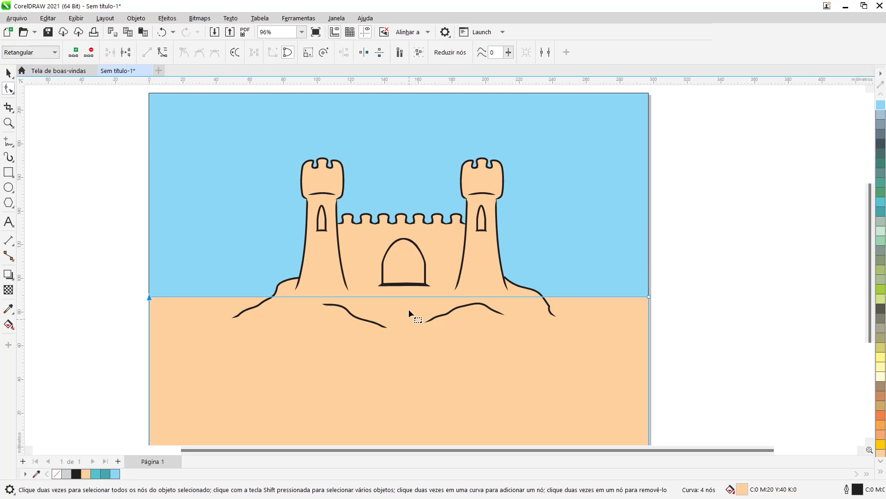
click(229, 297)
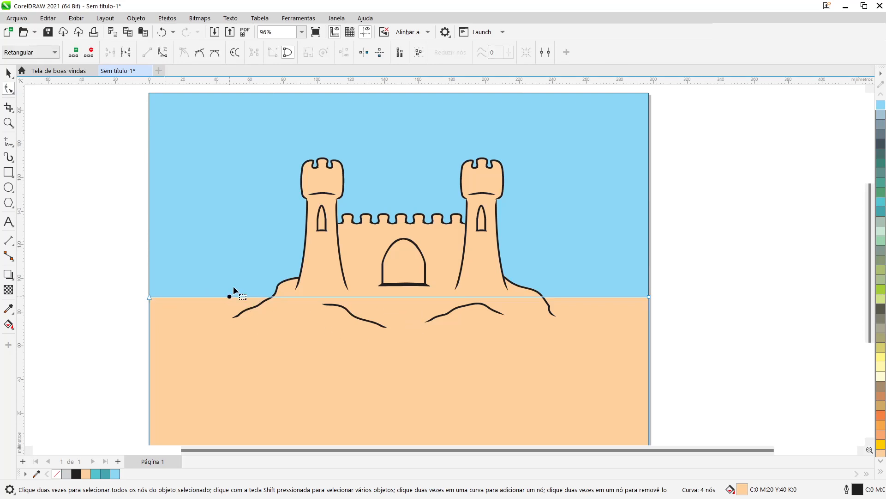
click(162, 52)
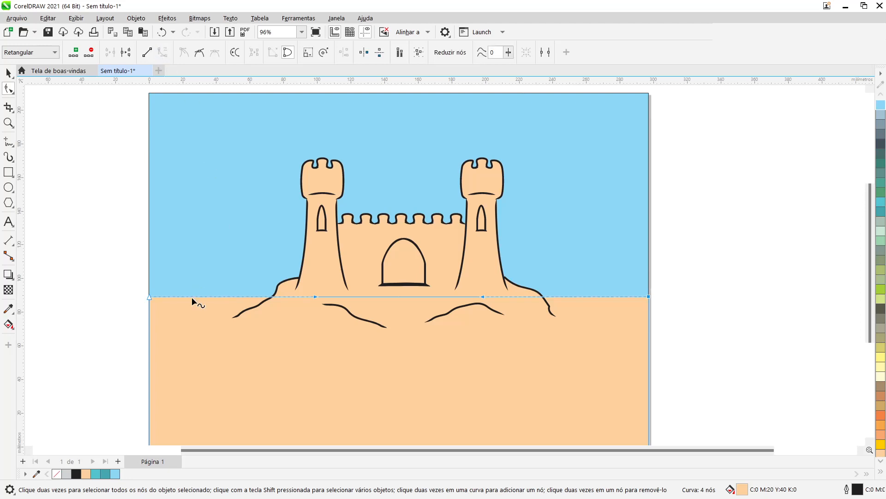
- Bend the sand ground's upper edge into a gentle dune that rises left of the castle and dips slightly at the right
drag(316, 298, 299, 223)
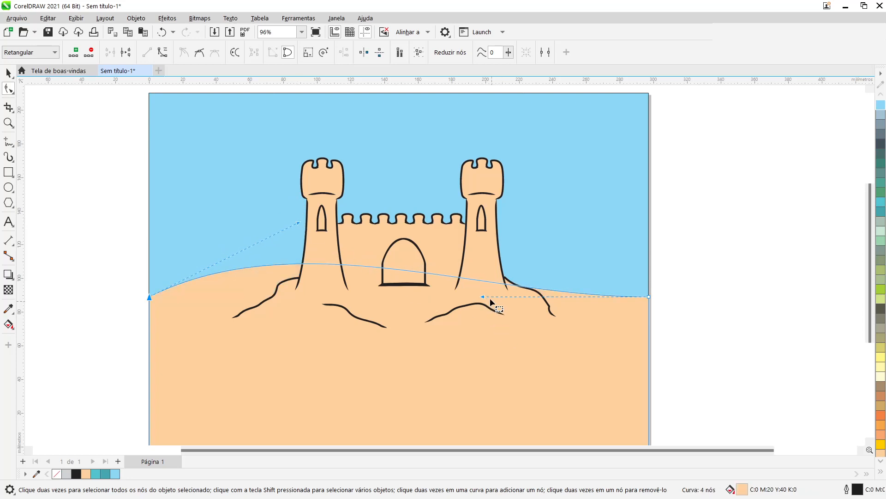
drag(483, 297, 540, 316)
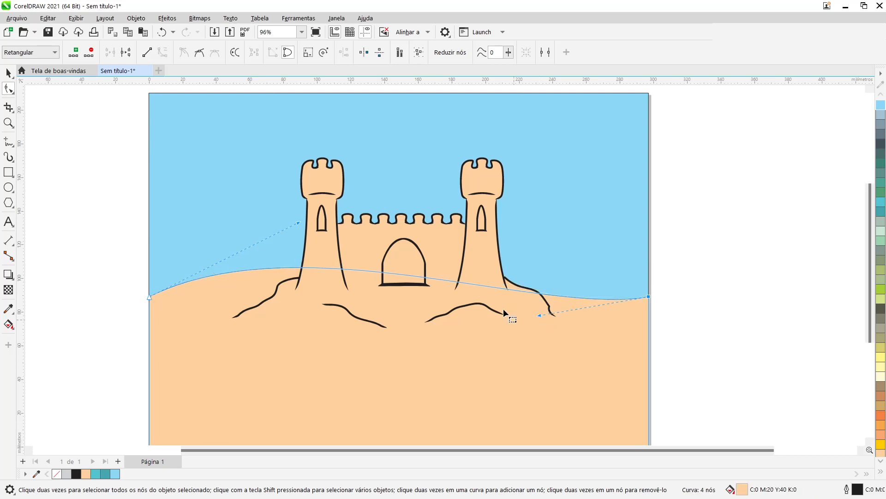
click(8, 72)
click(46, 147)
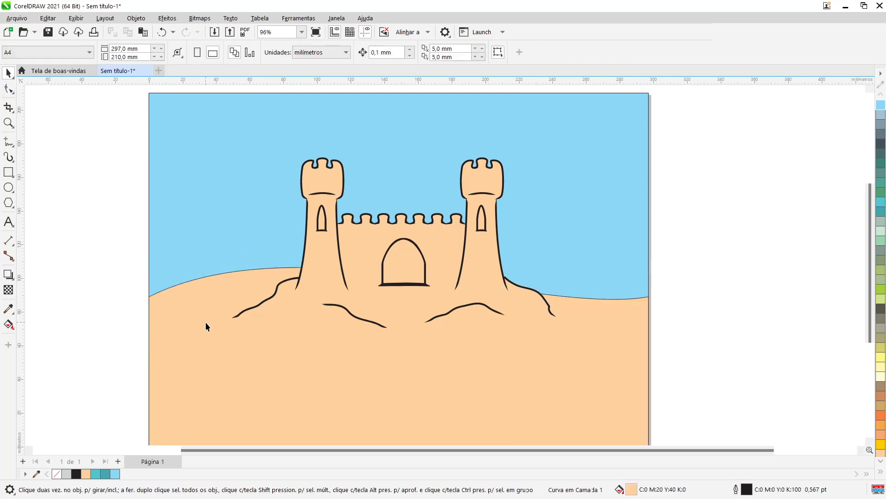
- Remove the outline from the curved sand ground shape
click(201, 317)
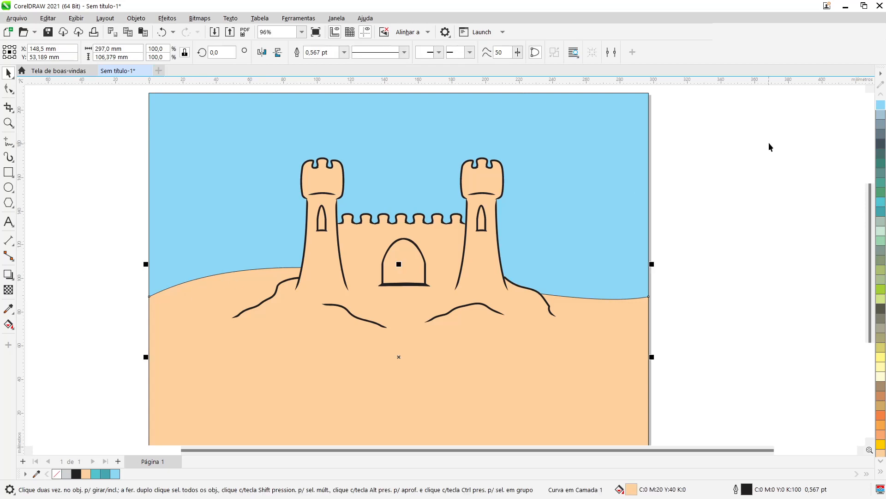
right_click(57, 474)
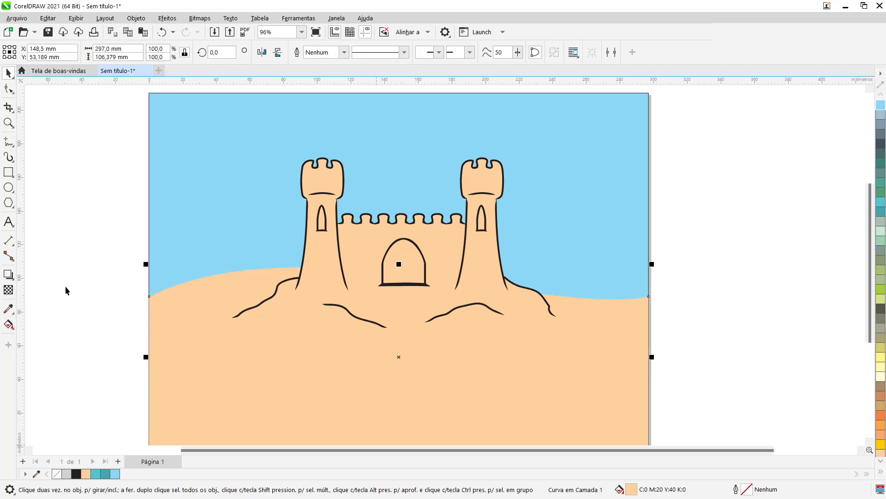
click(65, 289)
- Apply a vertical linear gradient to the sky rectangle, running from light blue near the horizon to white above the page
click(617, 196)
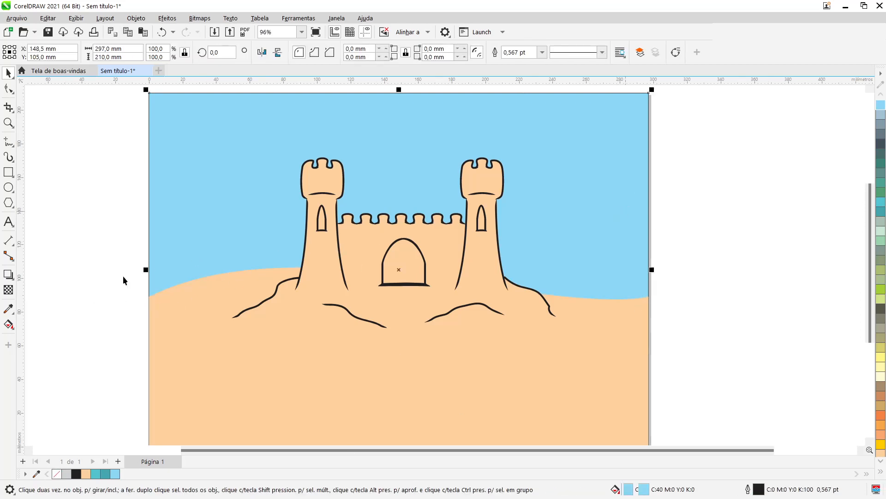
click(8, 325)
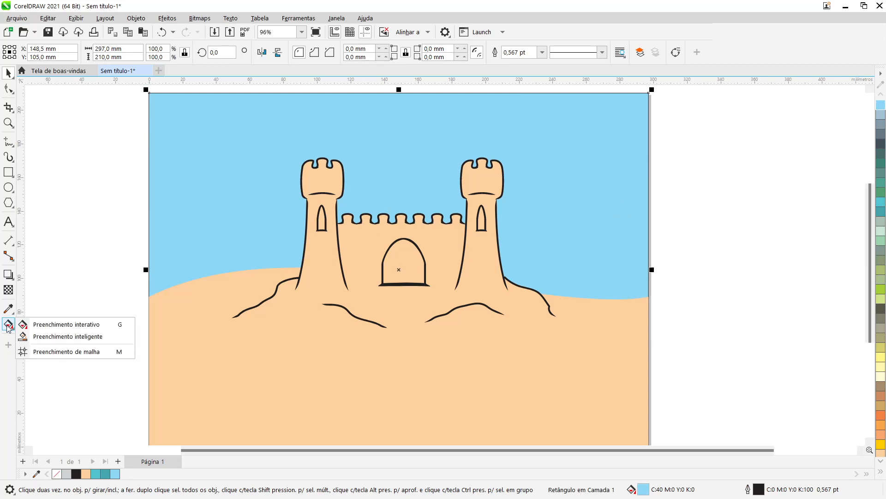
click(53, 325)
drag(587, 281, 588, 114)
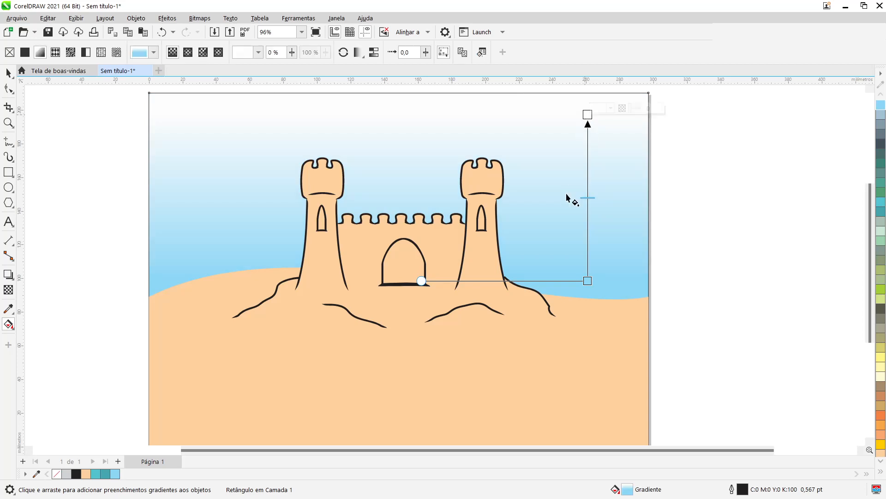
scroll(539, 245, down, 2)
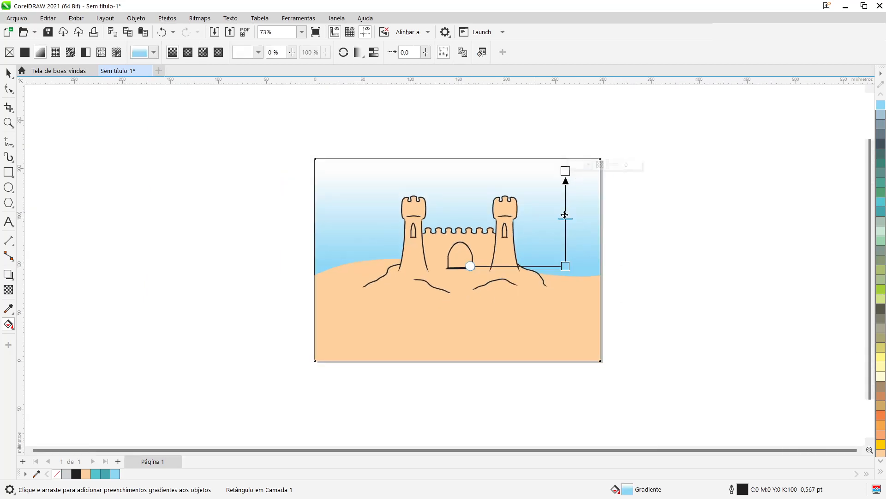
drag(562, 169, 566, 102)
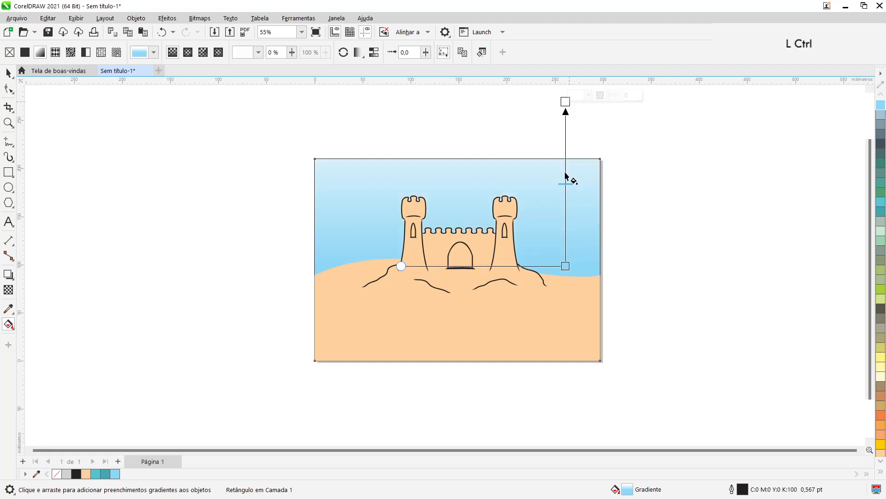
drag(565, 266, 569, 209)
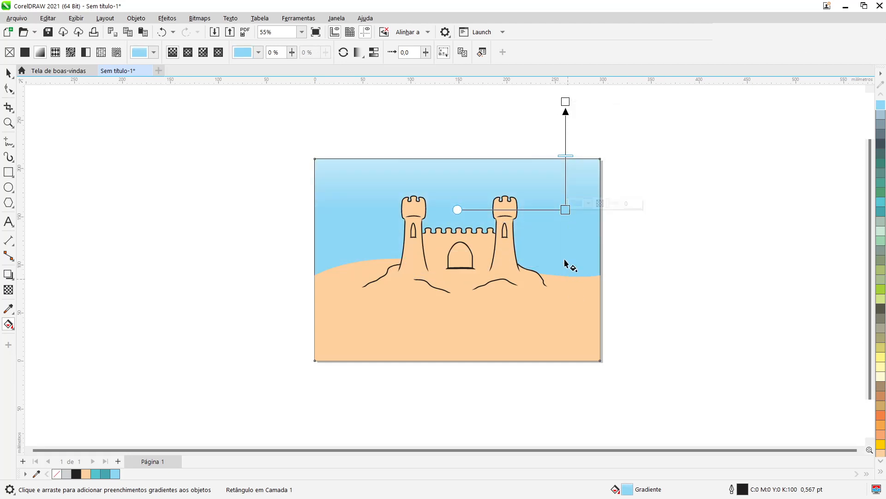
drag(565, 211, 567, 248)
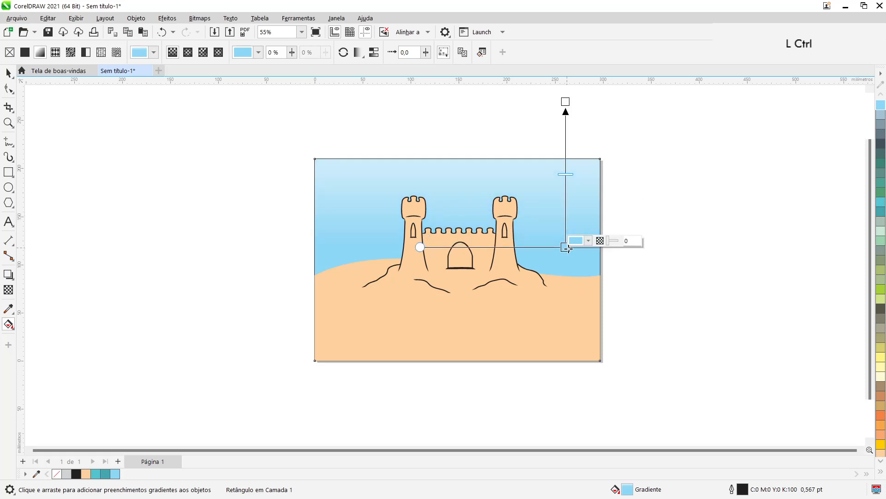
- Set the sky gradient's upper color to light blue C40 M0 Y0 K0 and its lower color to a deeper shade of that blue
click(565, 102)
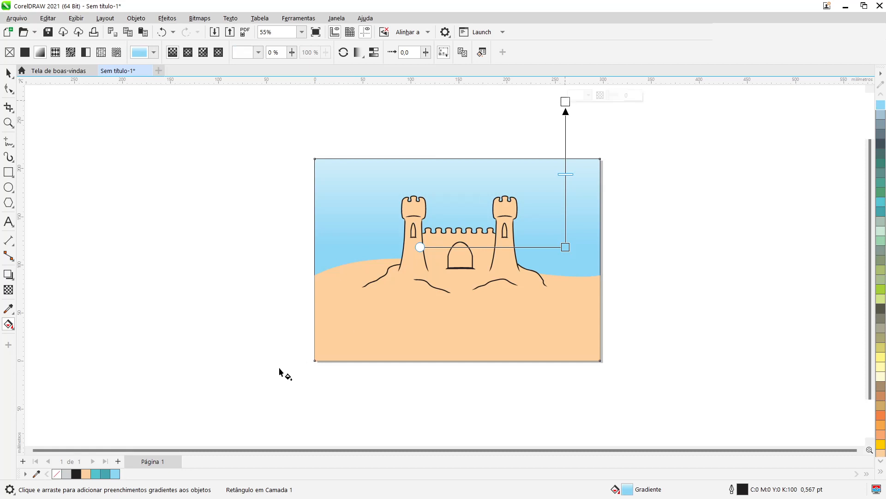
click(114, 473)
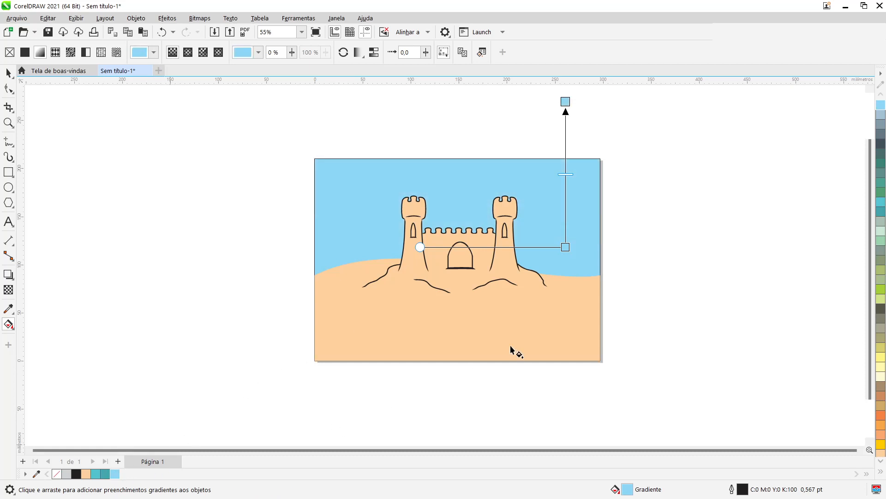
click(566, 247)
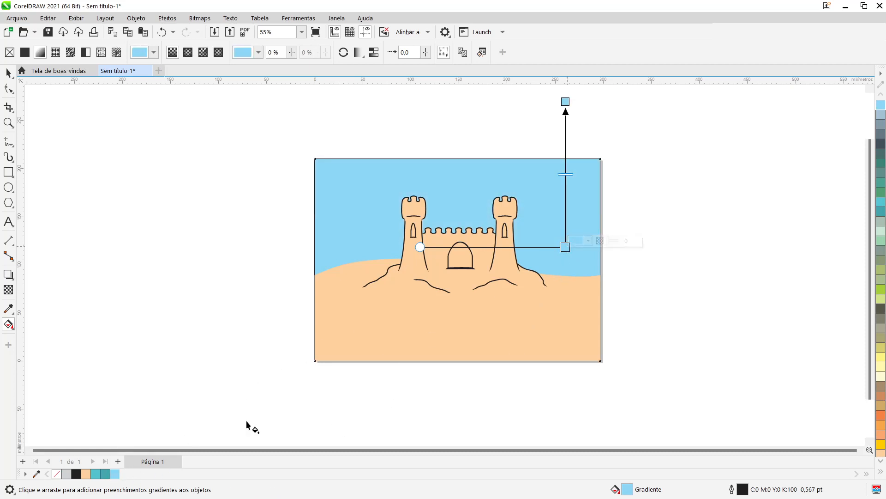
click(115, 474)
click(116, 476)
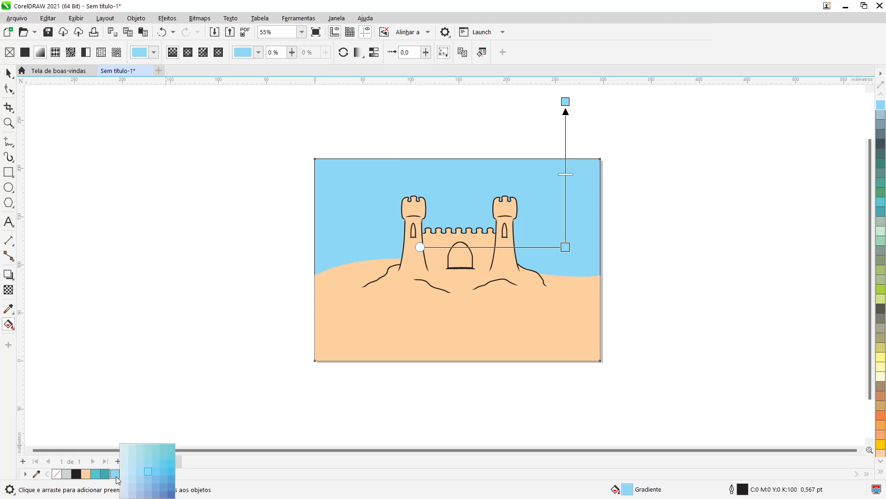
click(172, 472)
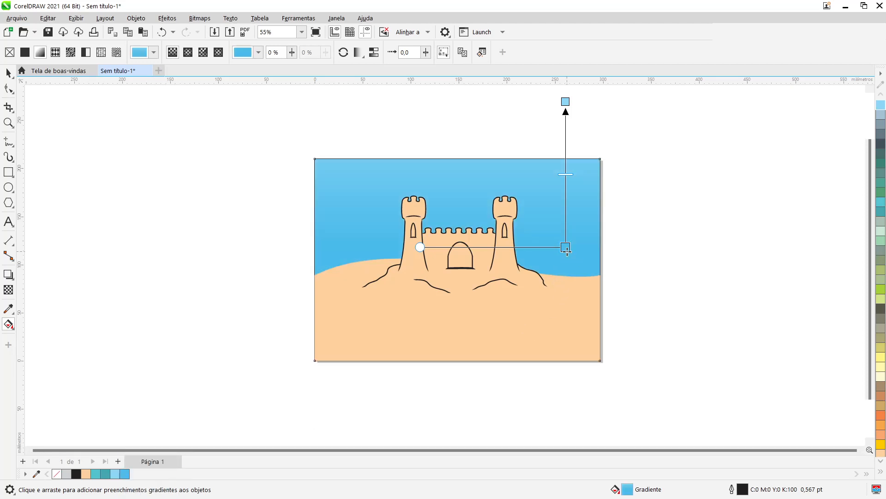
- Adjust the sky gradient to run vertically from the sand horizon up to the page's upper edge
drag(567, 248, 565, 332)
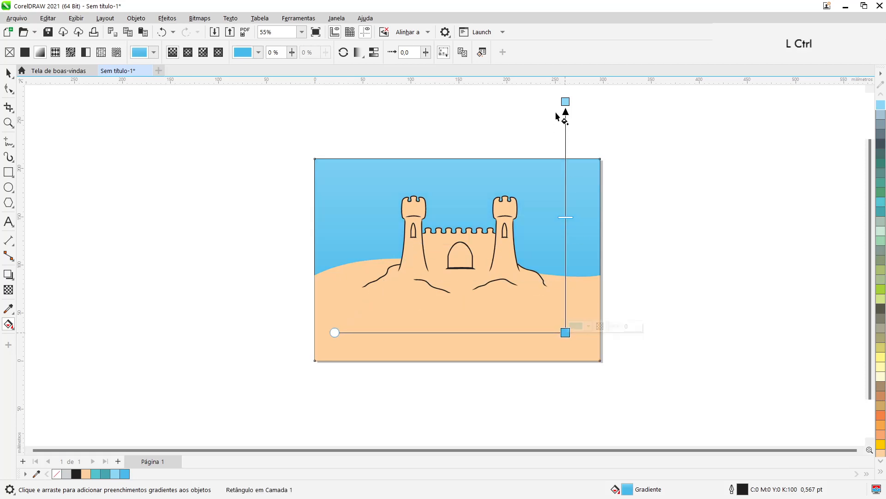
drag(565, 102, 566, 159)
drag(566, 332, 571, 279)
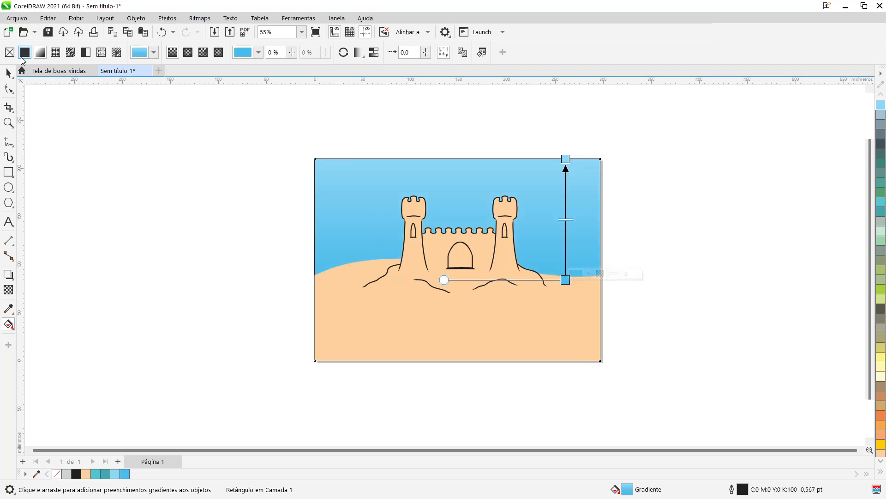
click(9, 73)
click(196, 253)
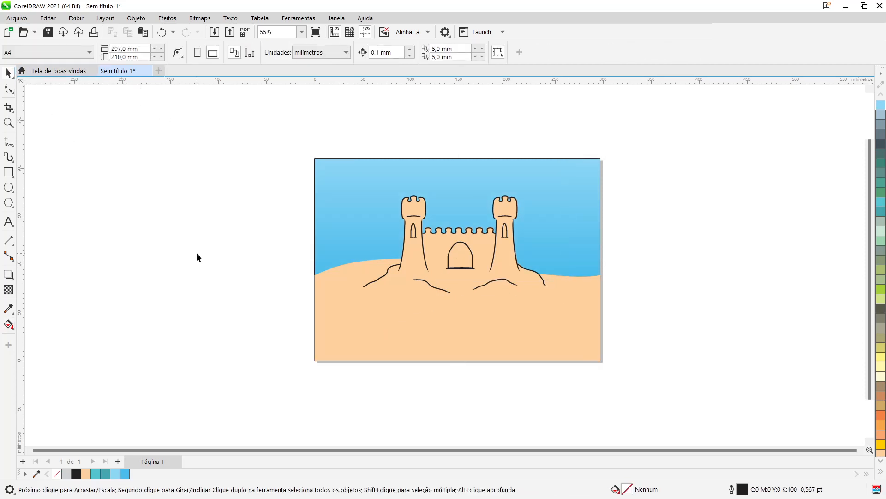
key(shift+F4)
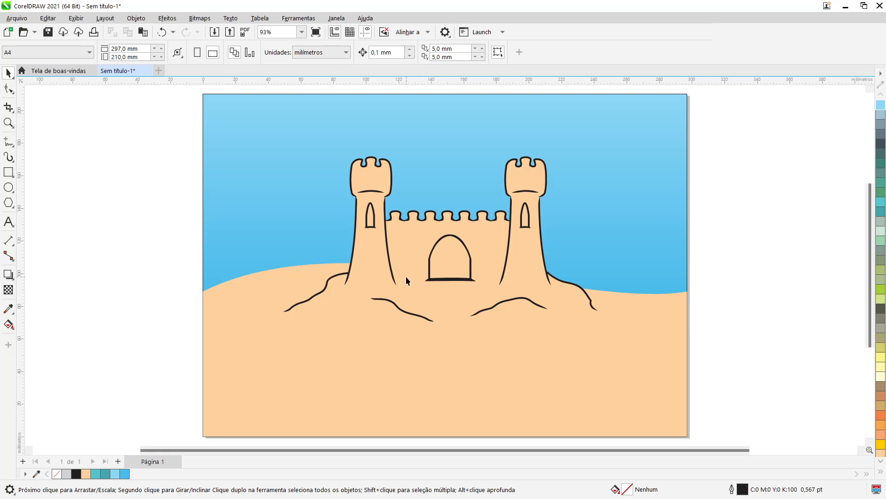
- Draw a freehand outline about 58.5 × 114 mm around the outer half of the castle's left tower and its sand base
click(10, 146)
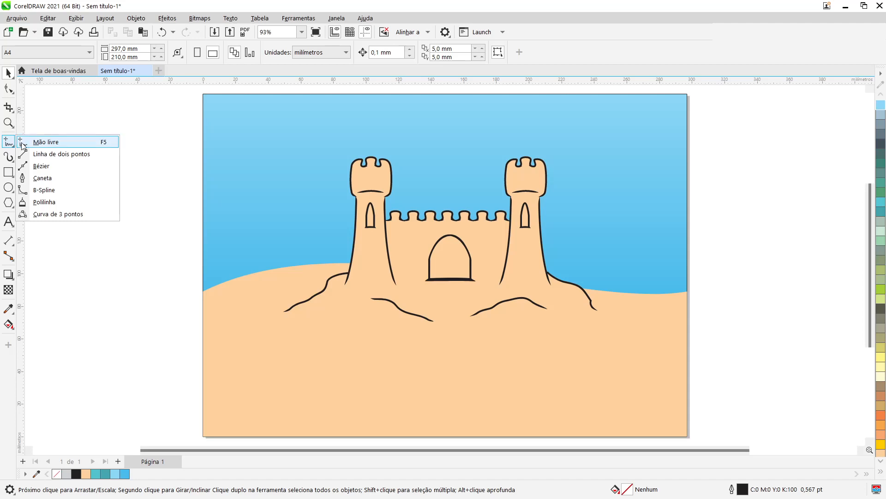
click(38, 142)
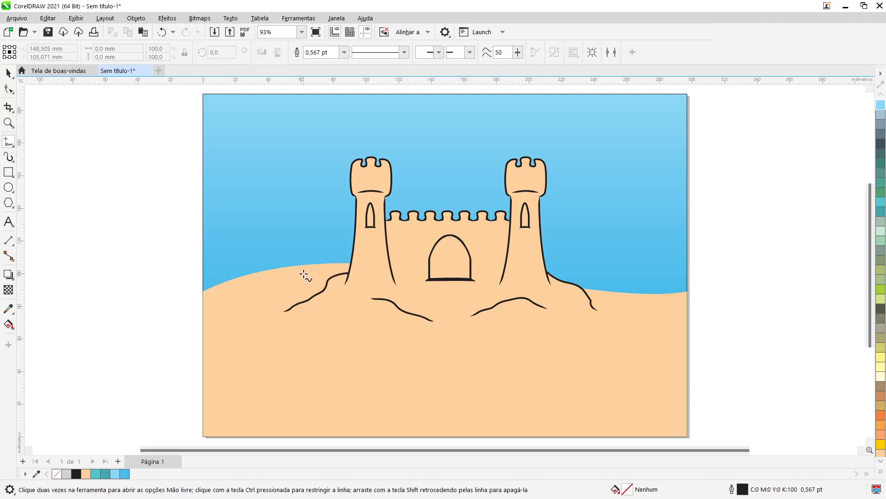
scroll(364, 128, up, 2)
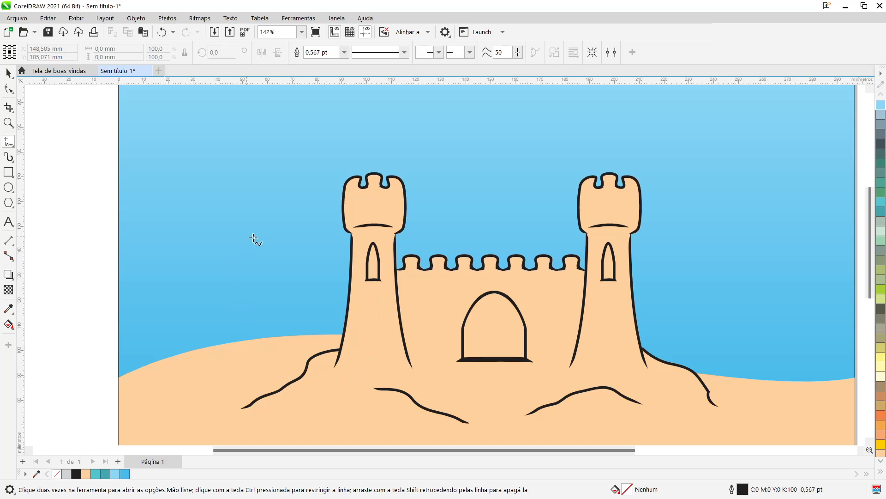
mouse_move(351, 106)
mouse_down()
mouse_move(370, 119)
mouse_move(375, 141)
mouse_move(383, 282)
mouse_move(372, 356)
mouse_move(341, 386)
mouse_move(259, 388)
mouse_move(239, 340)
mouse_move(273, 269)
mouse_move(314, 126)
mouse_move(353, 107)
mouse_up()
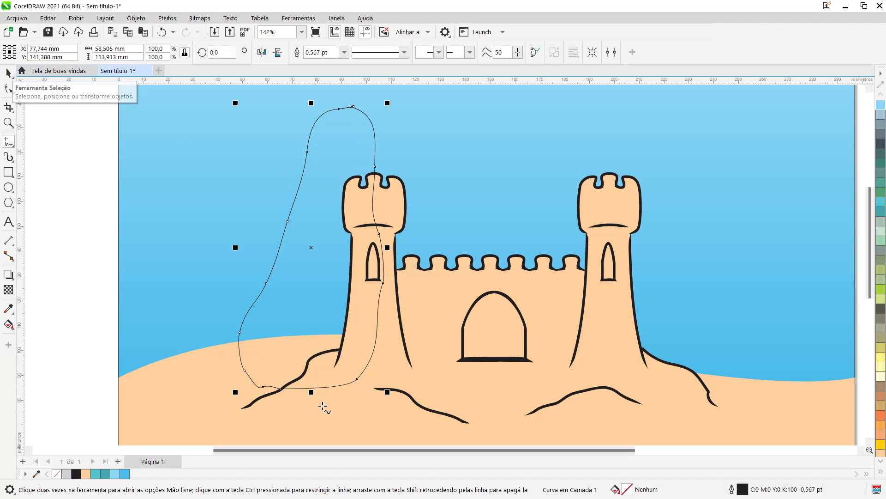
click(7, 73)
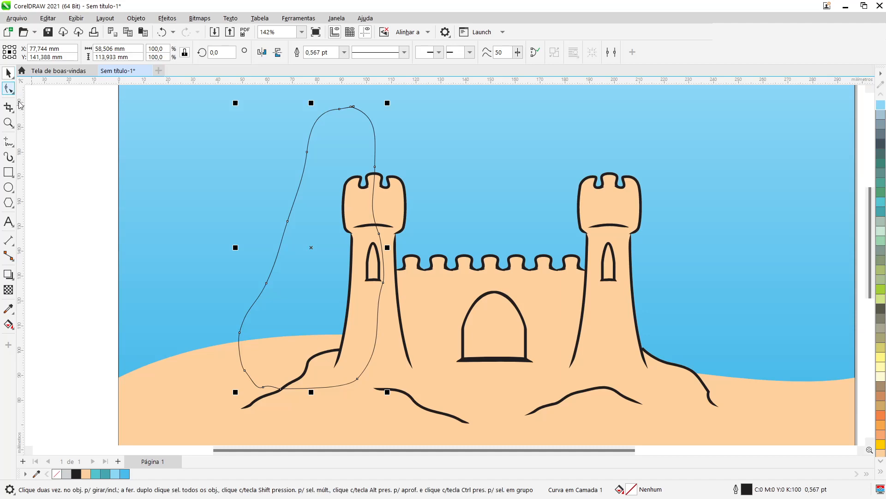
- Fill the sandcastle shape with light gray C0 M0 Y0 K10
click(322, 426)
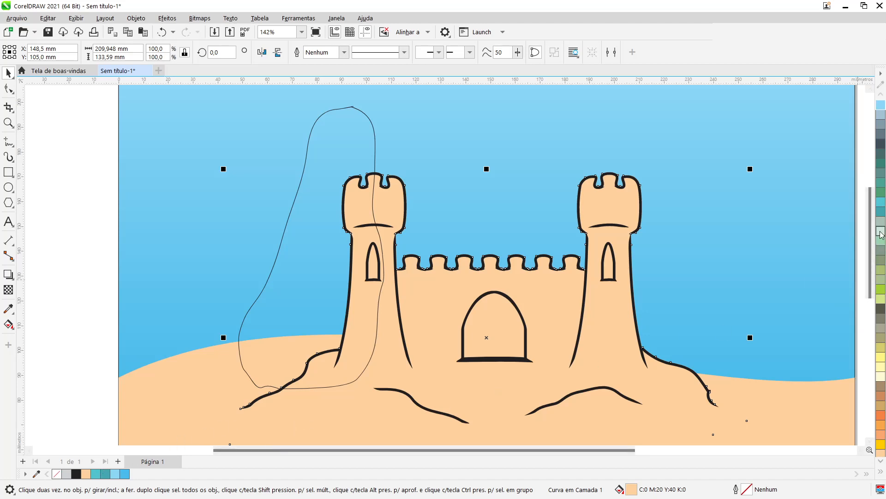
click(880, 472)
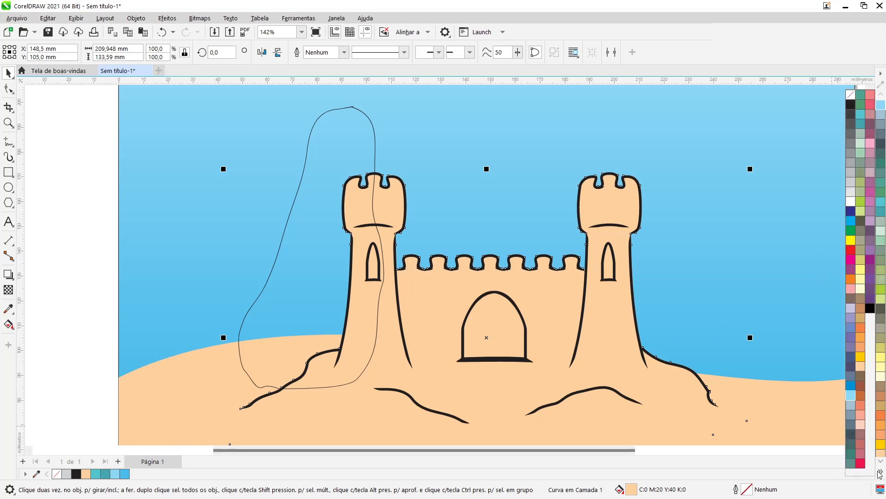
click(850, 191)
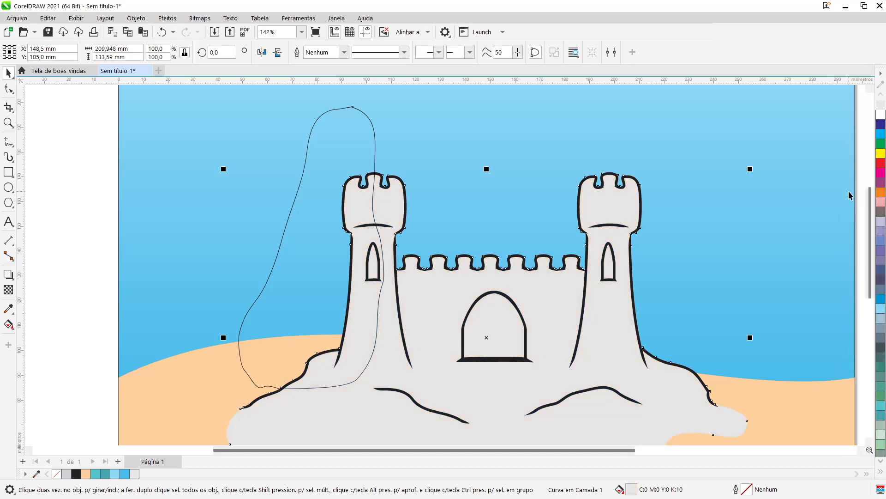
scroll(539, 311, down, 3)
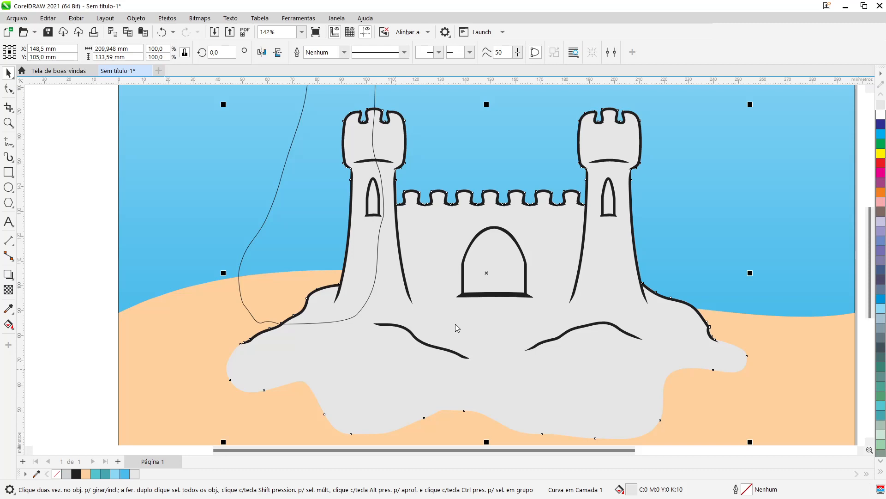
scroll(455, 325, up, 3)
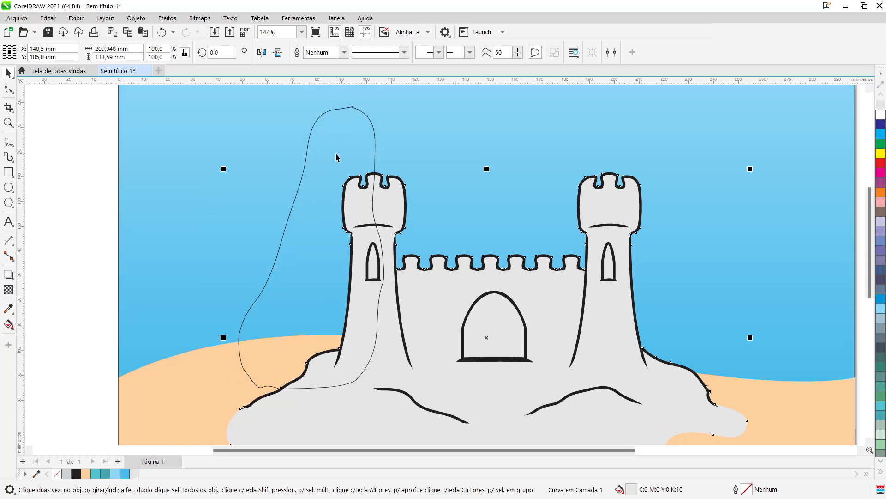
- Try to intersect the freehand outline with the castle shape, giving the resulting piece a C0 M0 Y0 K20 gray fill
click(336, 157)
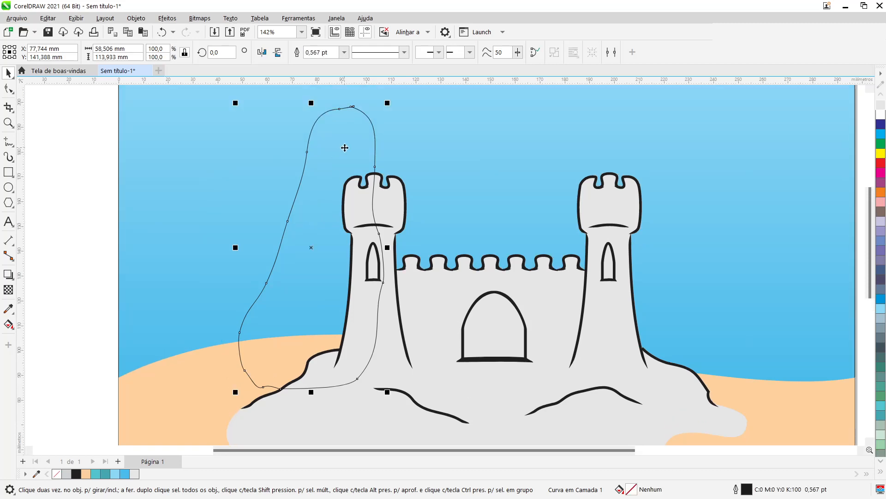
shift+click(352, 425)
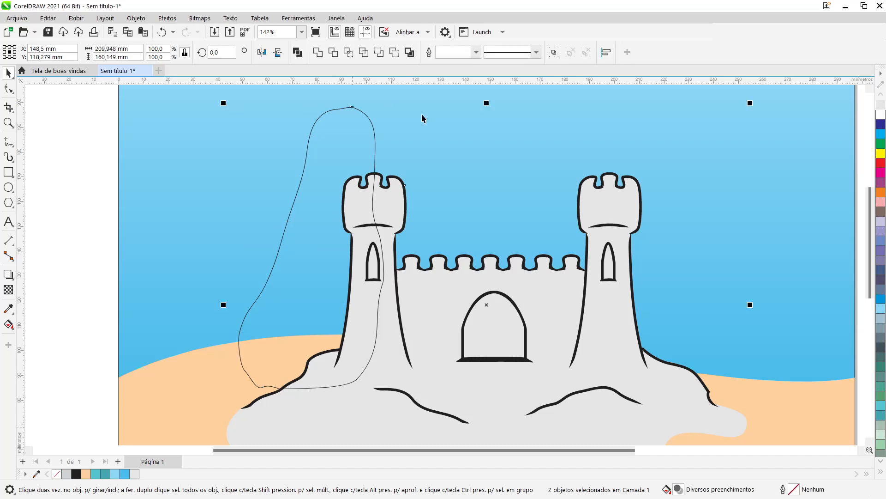
click(349, 52)
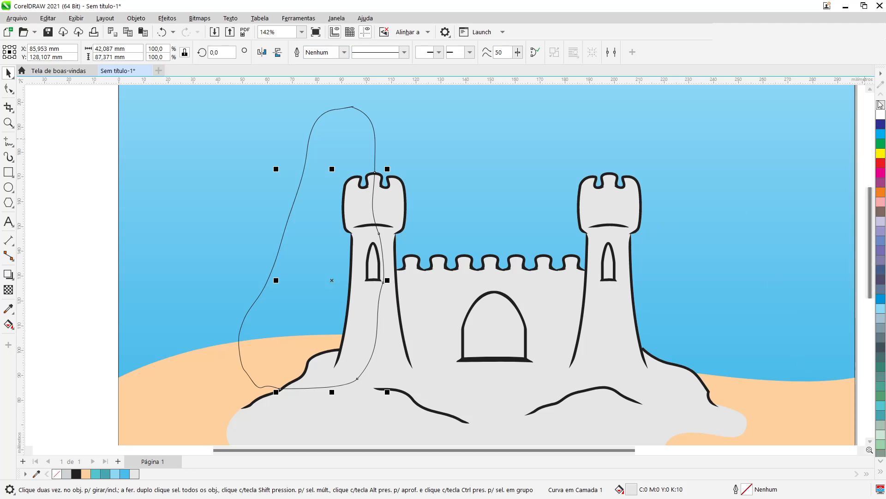
click(881, 471)
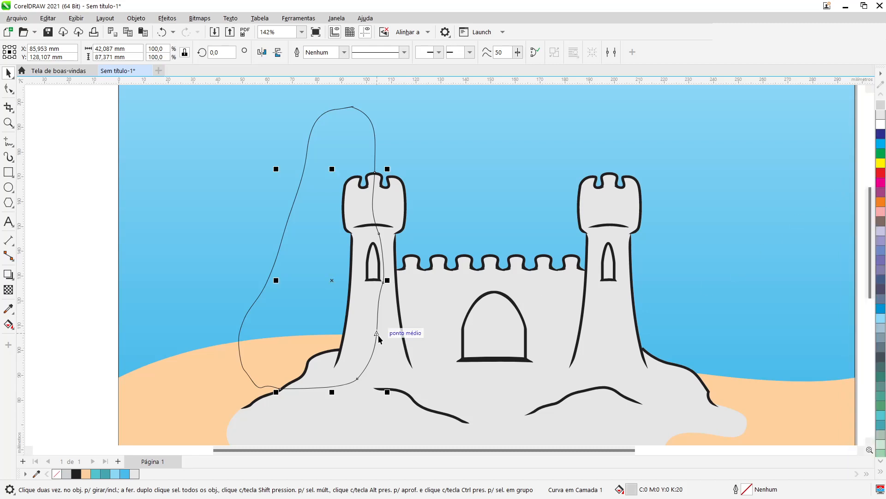
key(ctrl)
drag(327, 276, 190, 275)
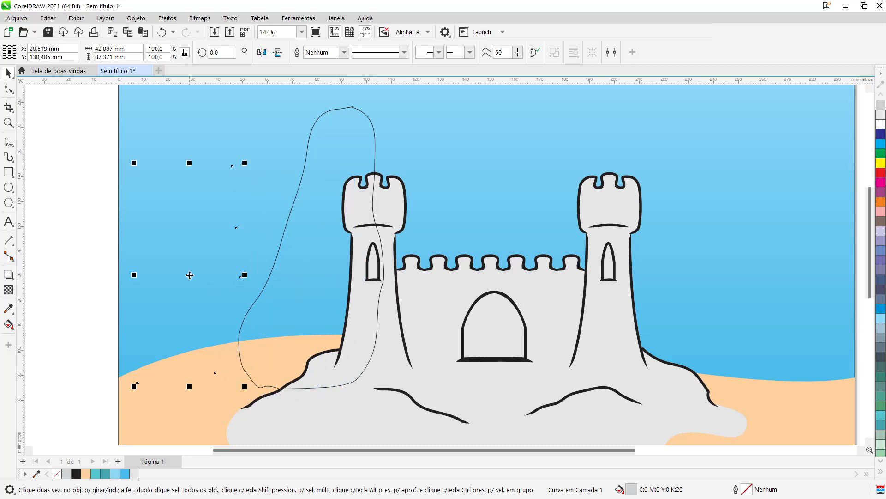
key(ctrl+z)
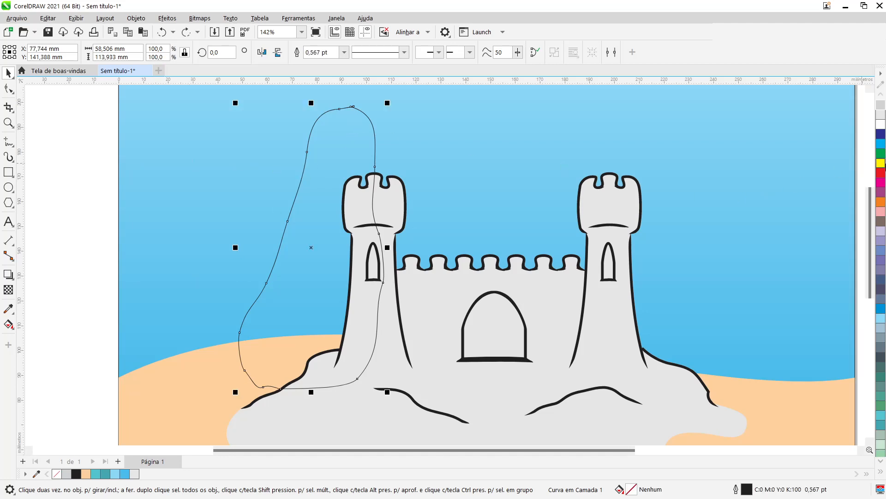
- Fill the freehand outline with yellow and close it by joining its two end nodes at the top of the curve
click(881, 165)
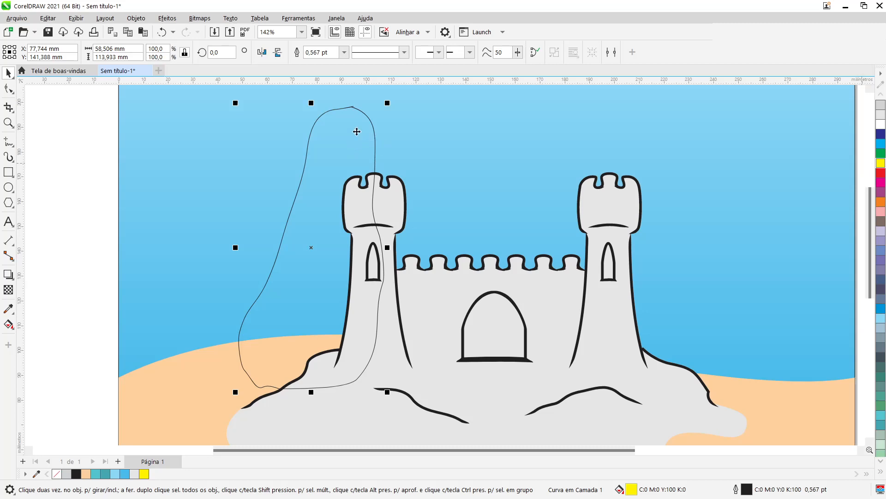
scroll(356, 110, up, 1)
scroll(355, 110, up, 9)
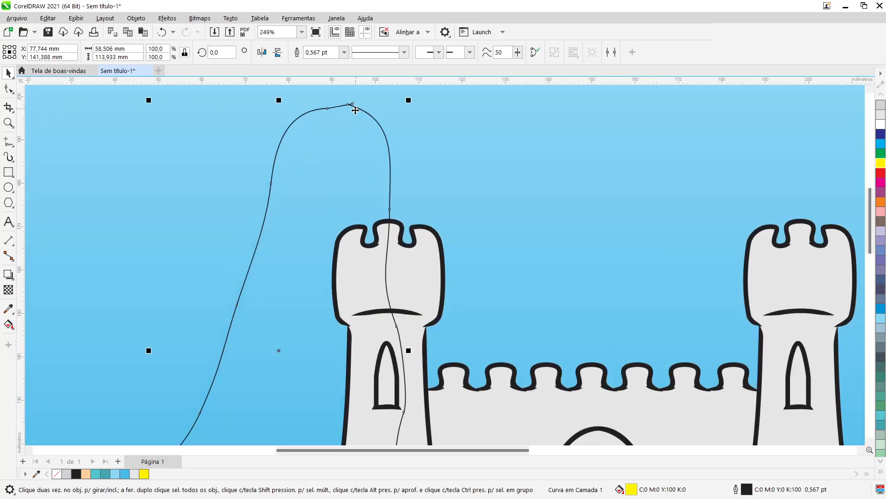
scroll(348, 110, up, 3)
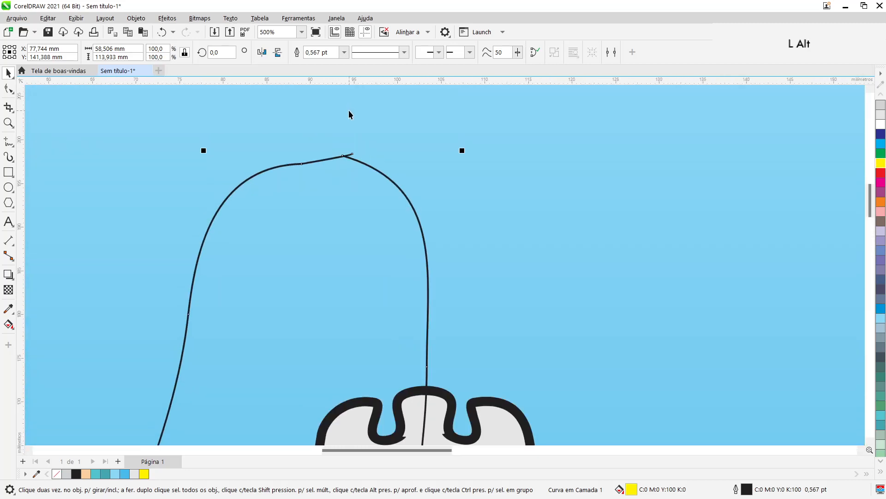
scroll(349, 172, up, 6)
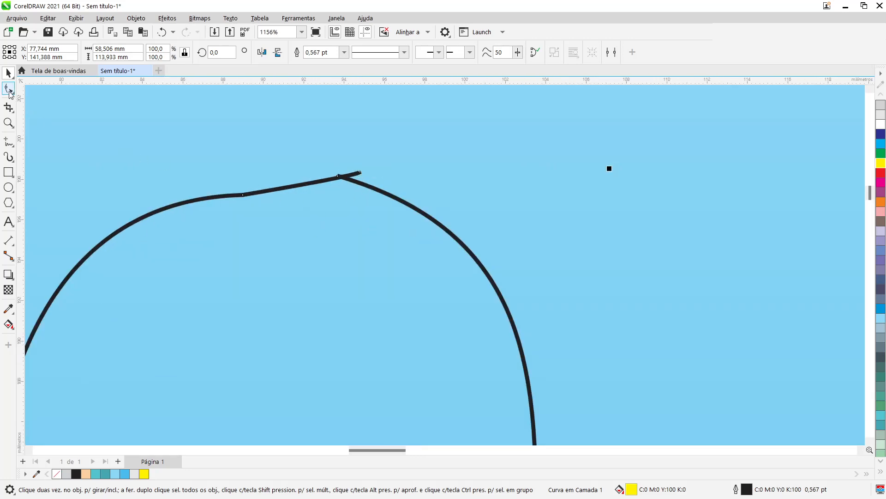
click(8, 89)
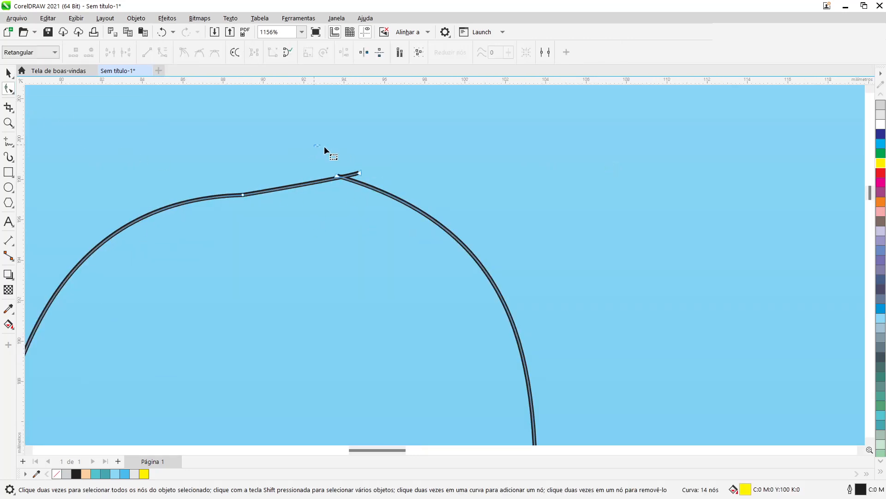
drag(369, 192, 371, 196)
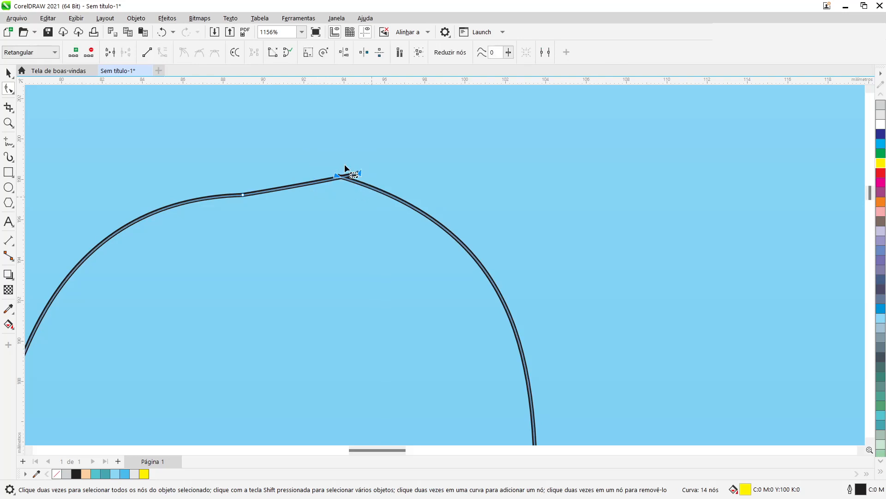
click(109, 52)
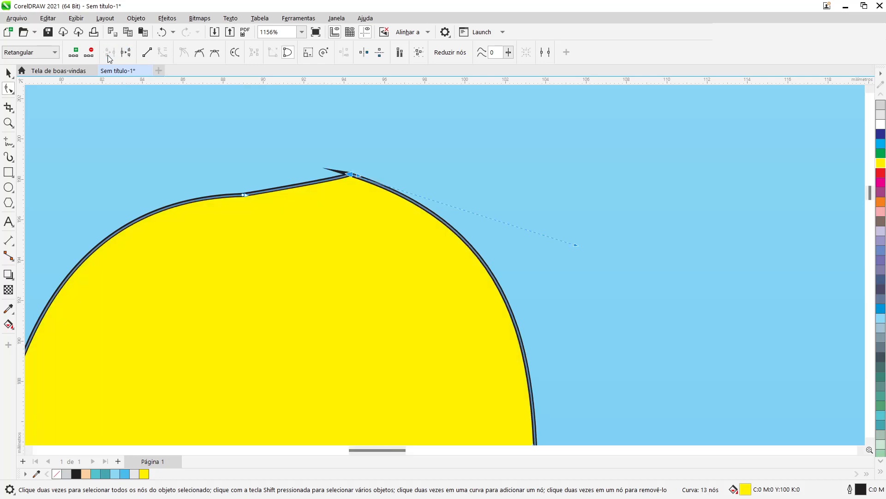
click(8, 73)
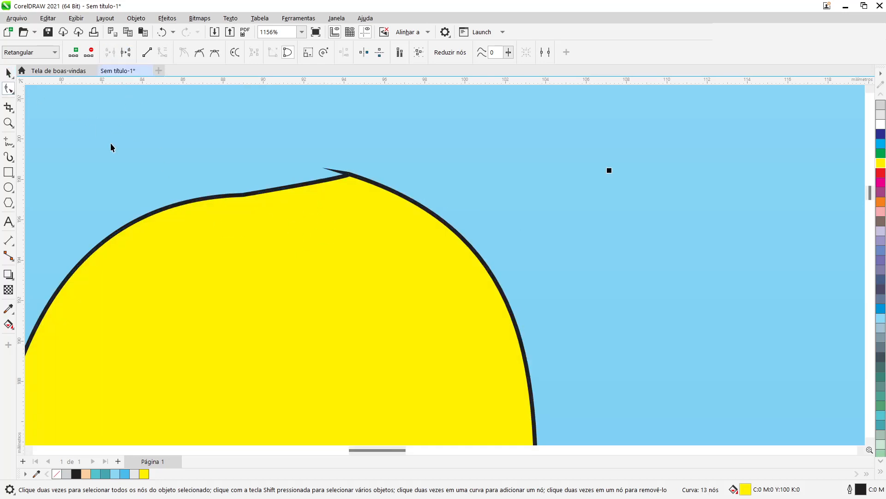
- Move the yellow shape aside to the page's left edge and delete the open intersection piece over the left tower
scroll(283, 243, down, 3)
scroll(333, 285, down, 10)
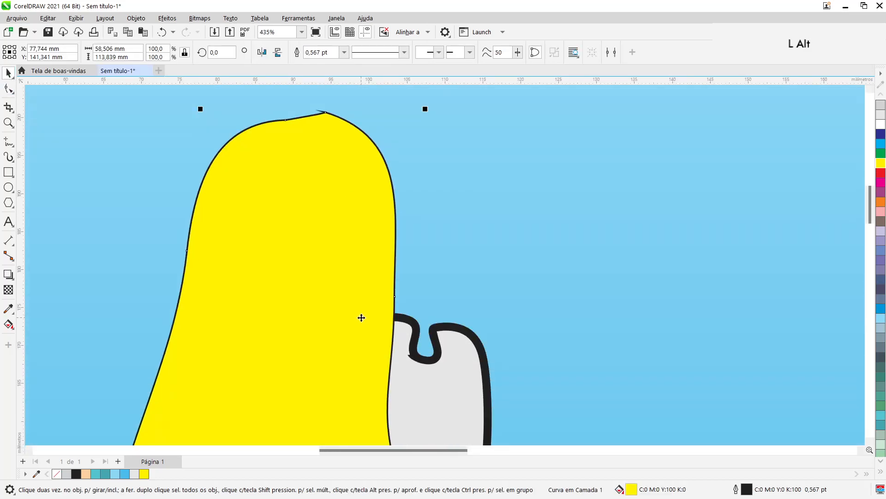
scroll(364, 322, down, 3)
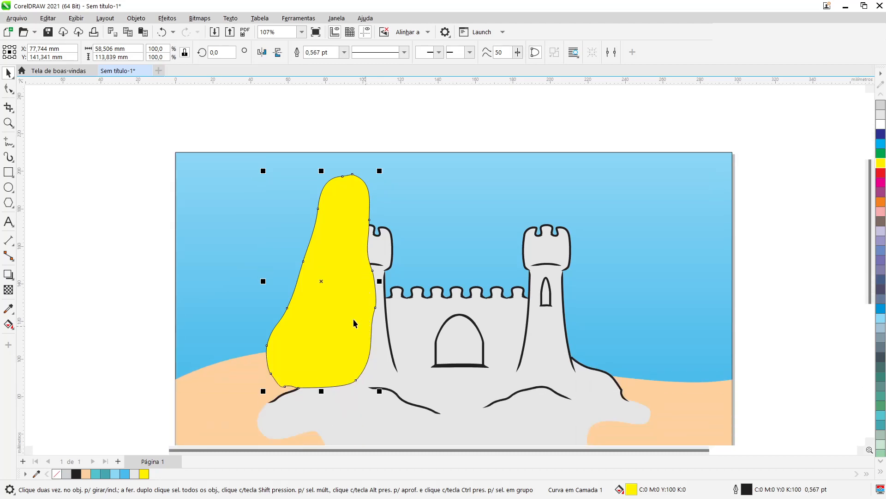
drag(333, 299, 202, 282)
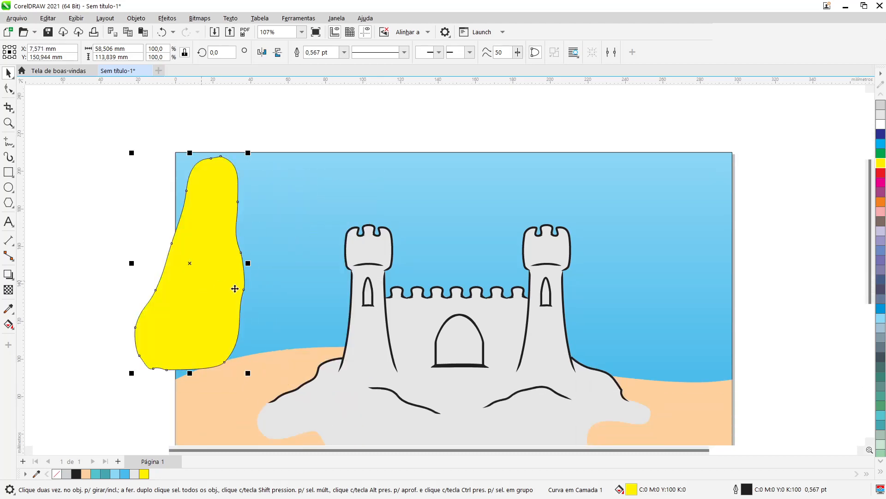
click(367, 332)
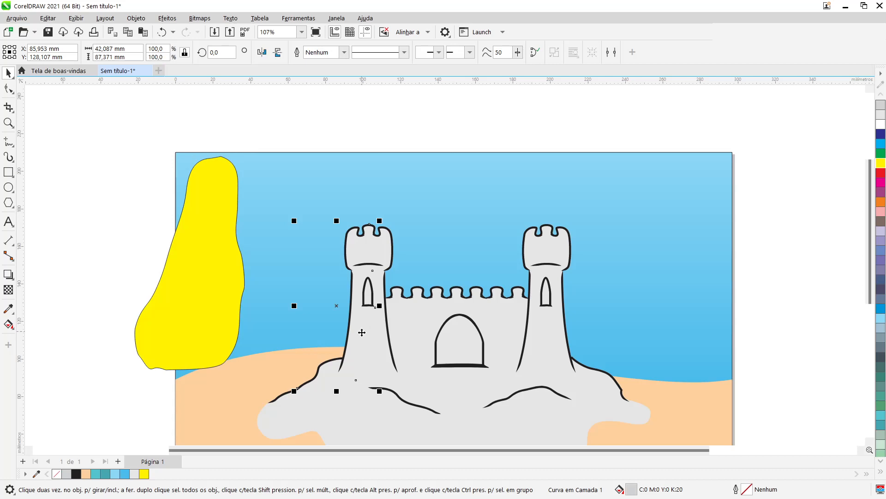
key(Delete)
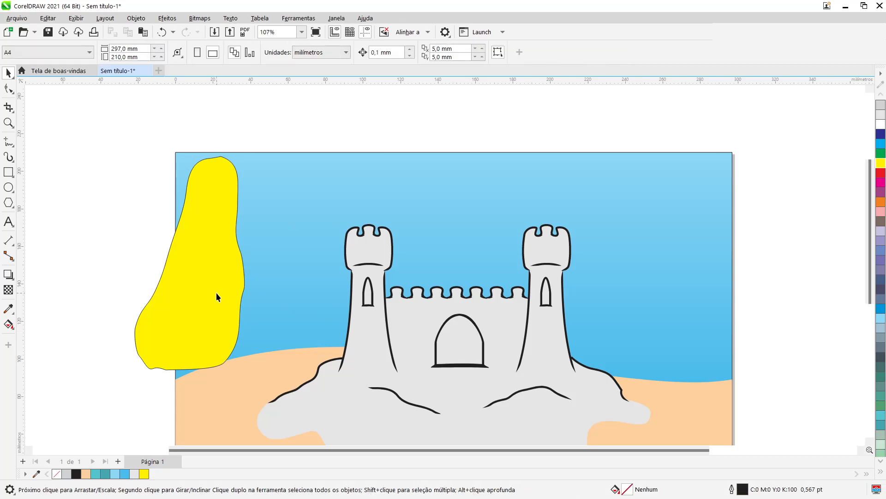
- Move the yellow shape back over the outer half of the left tower and remove its fill
click(216, 296)
drag(228, 277, 361, 301)
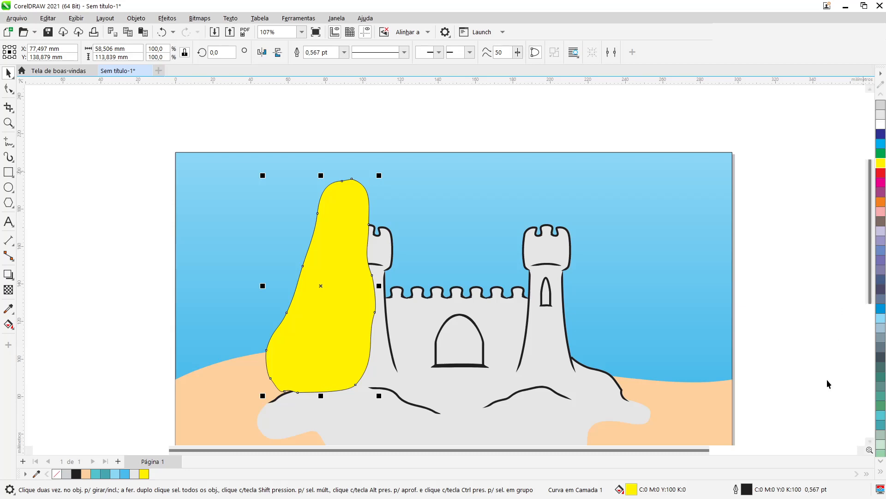
click(57, 474)
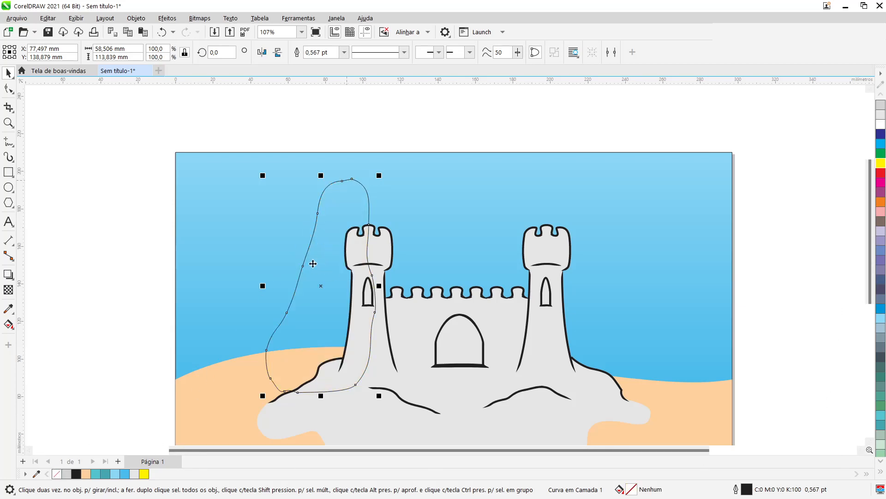
- Intersect the closed outline with the castle shape and fill the resulting shadow piece with gray C0 M0 Y0 K20
shift+click(359, 419)
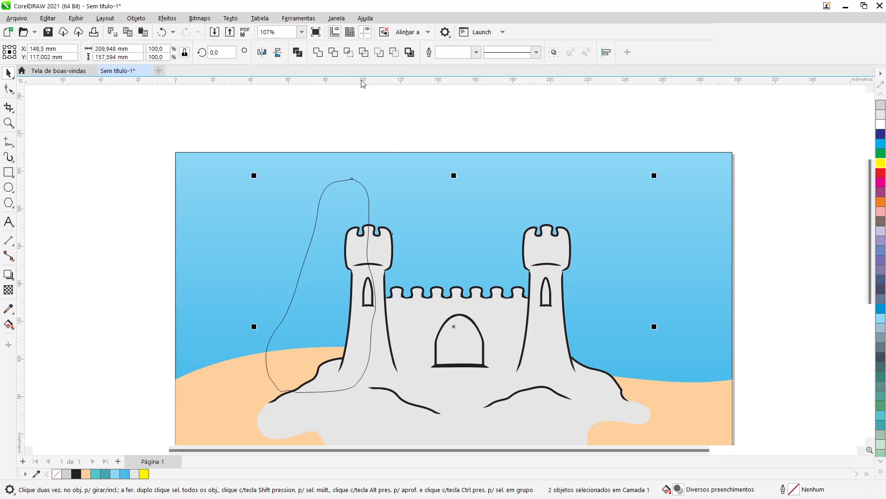
click(349, 52)
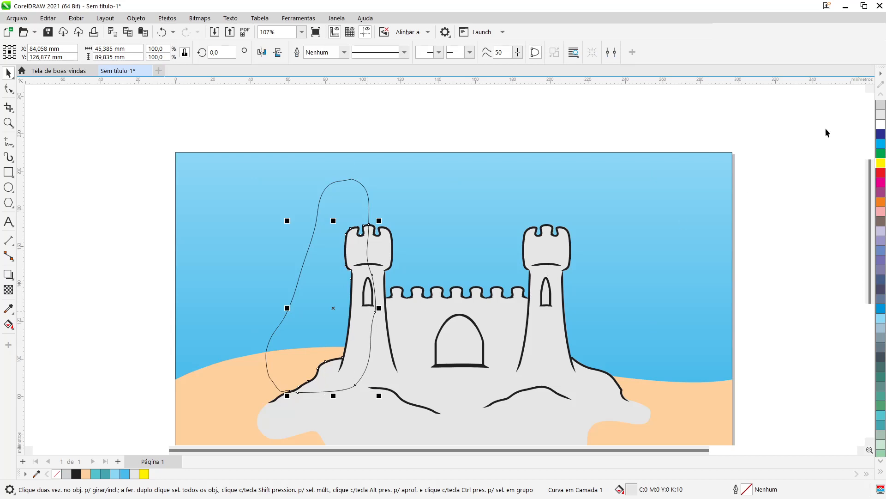
click(881, 105)
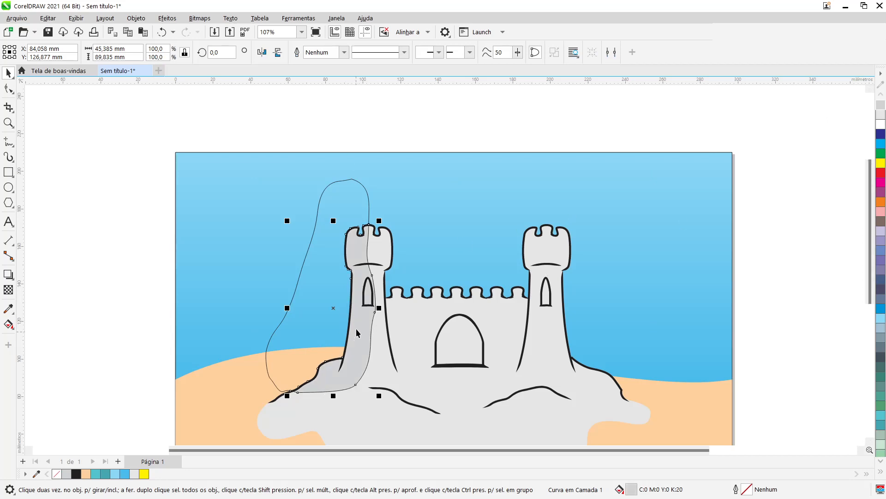
- Move the closed outline off the page beside the artwork and fill the castle shape with the sand color Areia
click(317, 283)
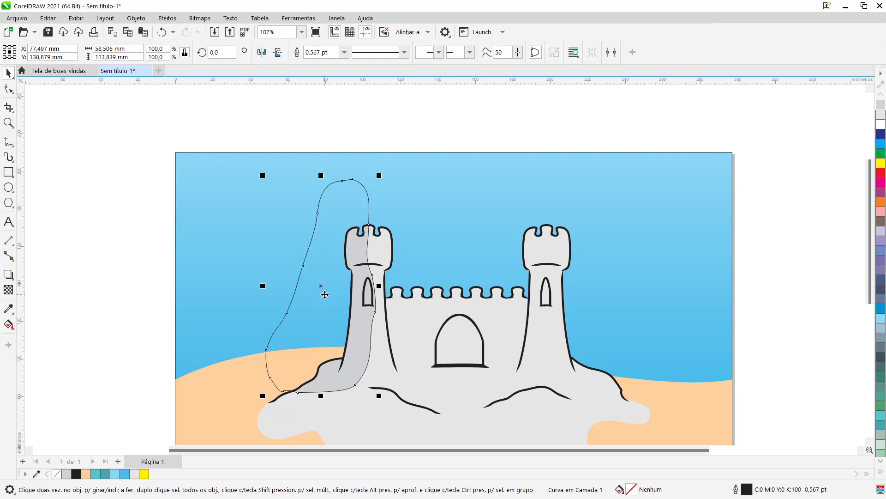
drag(323, 291, 98, 251)
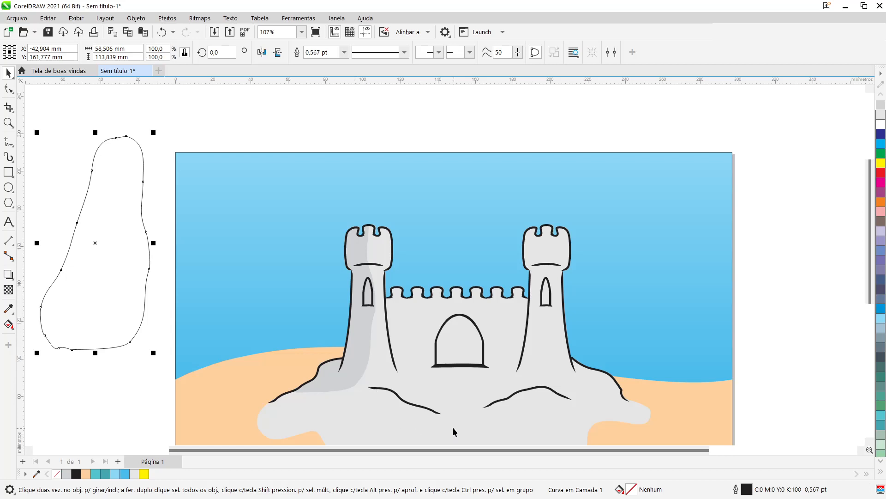
click(431, 428)
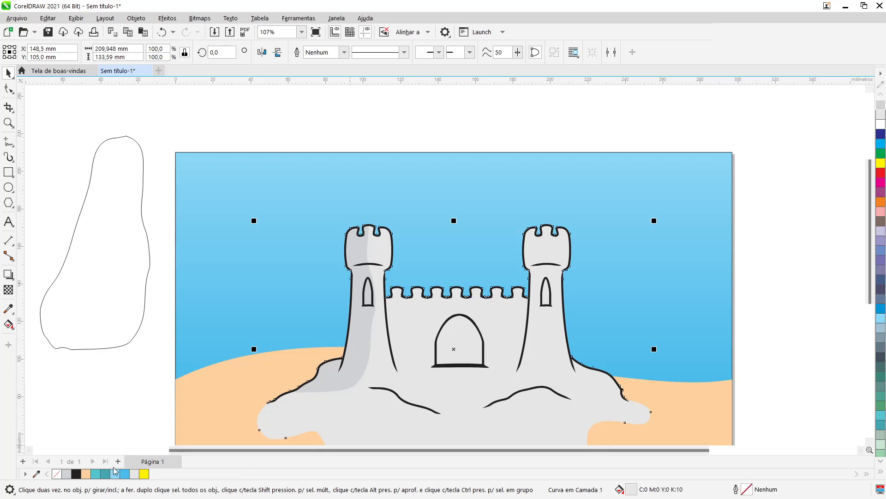
click(87, 474)
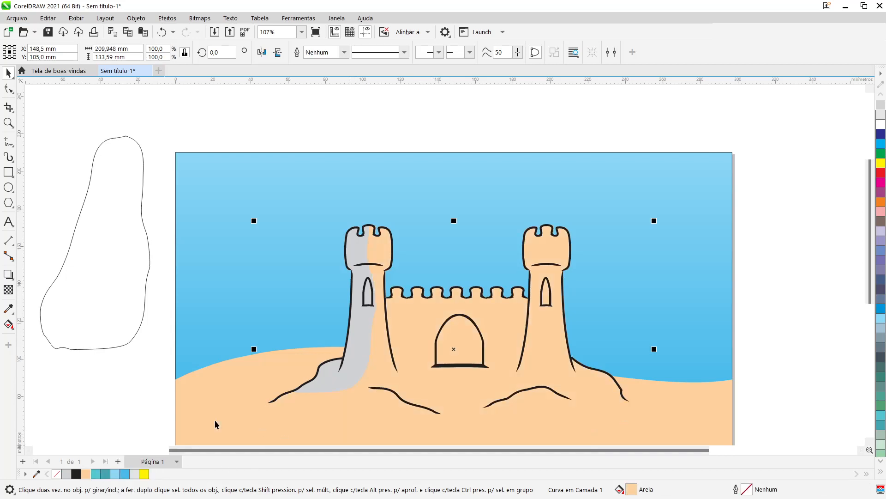
- Fill the left tower's shadow piece with black C0 M0 Y0 K100 and apply a uniform transparency of 80
click(347, 367)
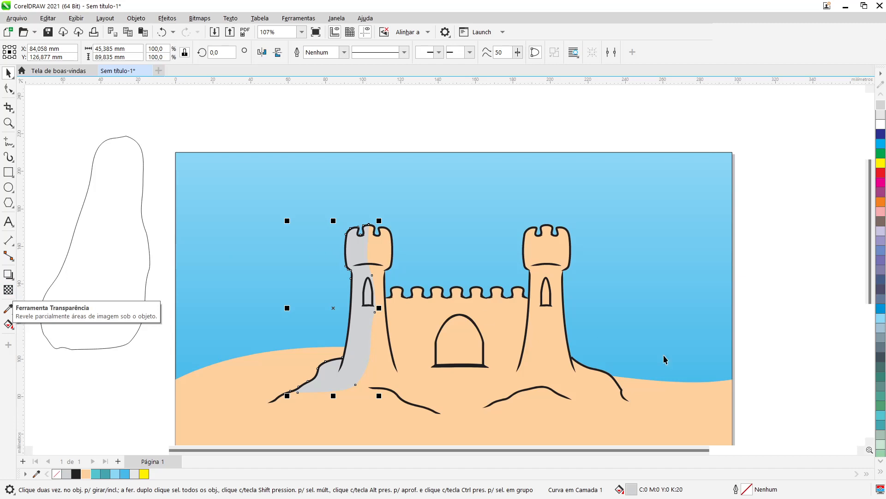
click(880, 472)
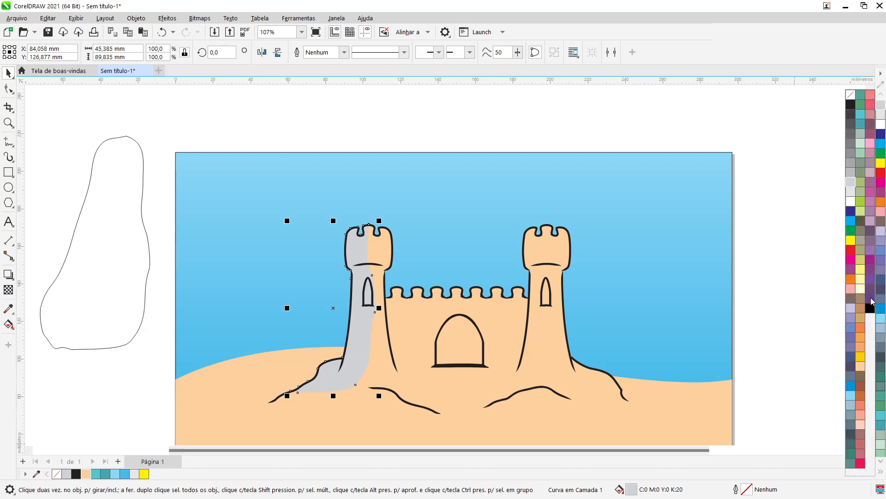
click(870, 307)
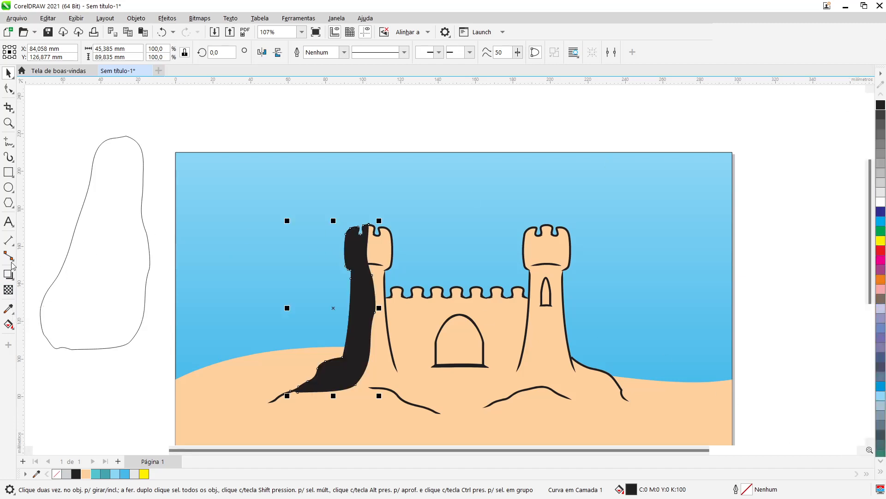
click(8, 291)
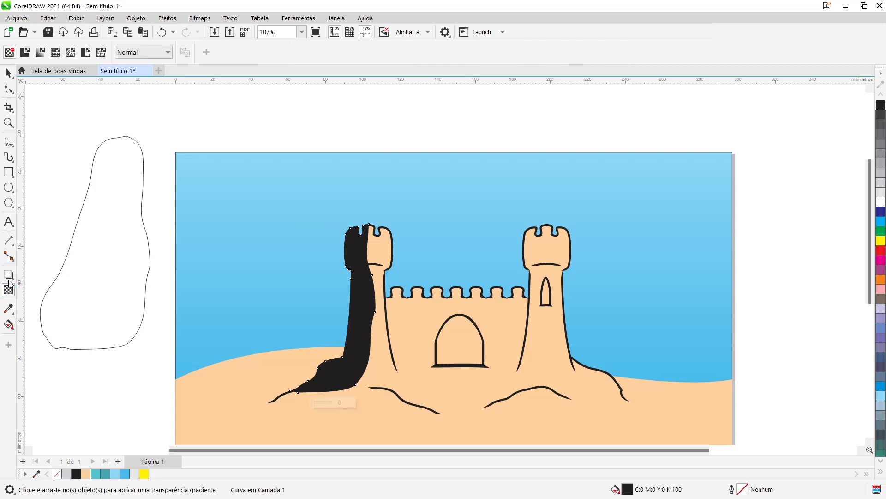
click(23, 52)
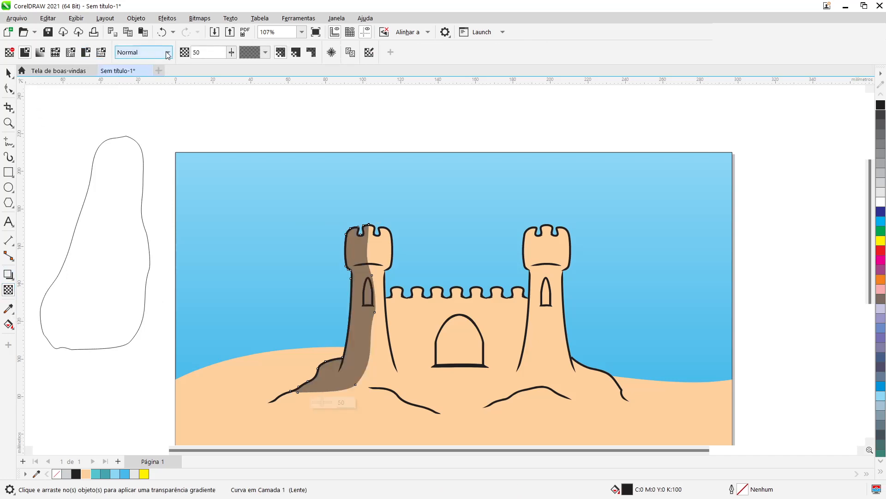
click(210, 51)
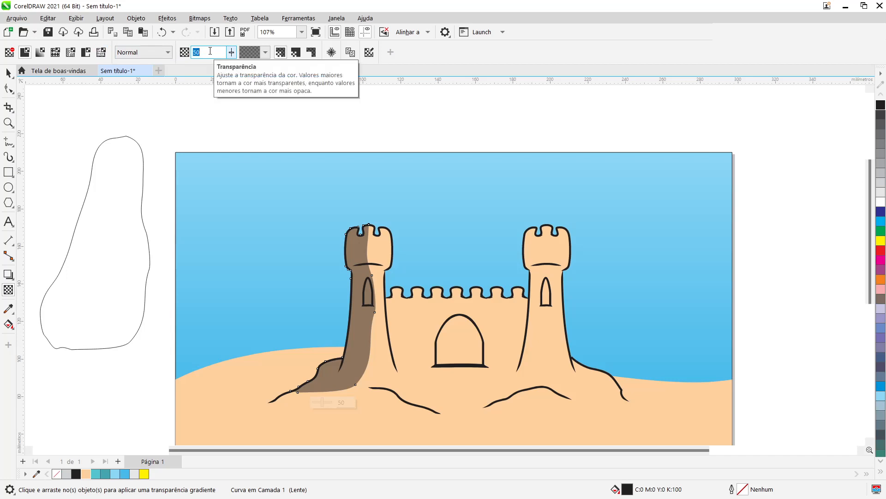
text(80)
key(Return)
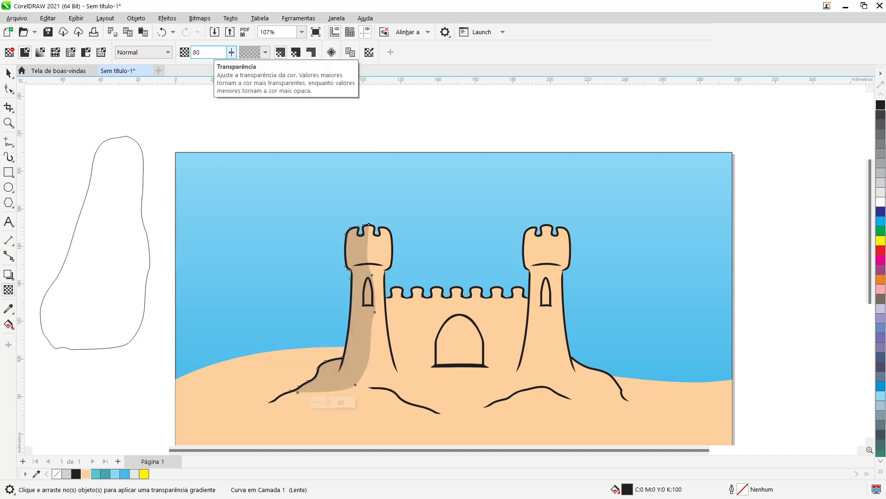
click(12, 76)
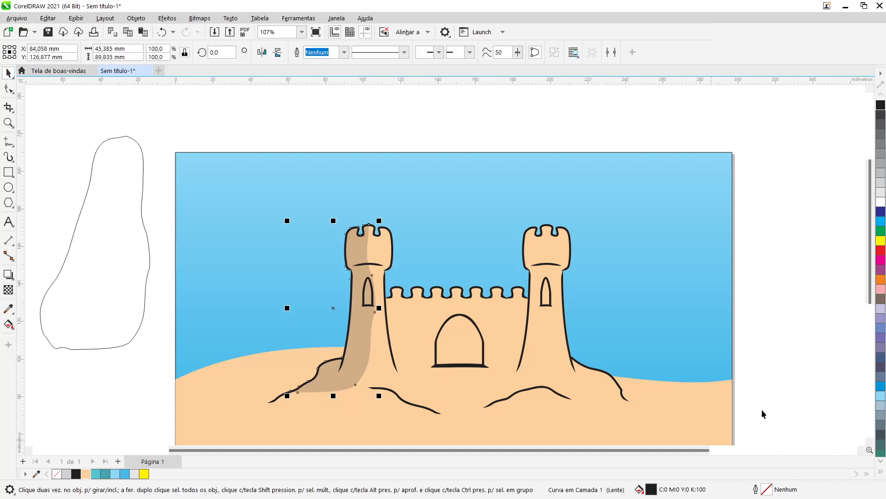
click(157, 366)
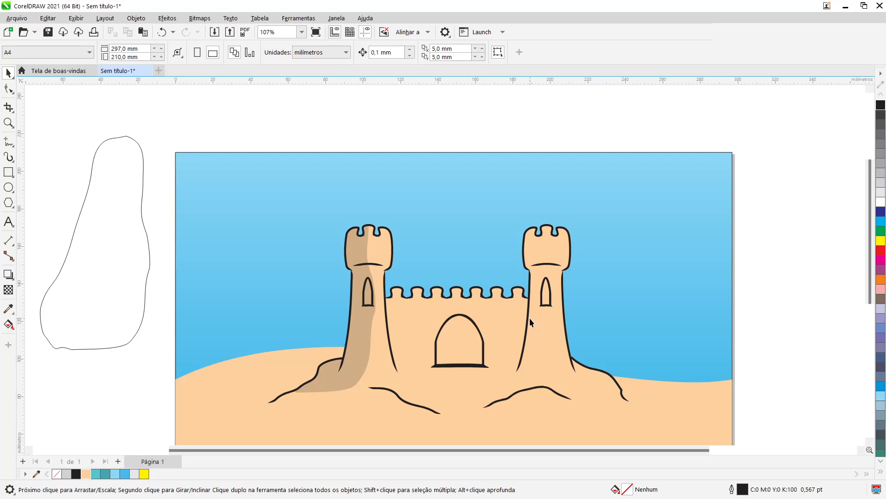
- Move the outline from beside the page over the inner half of the right tower and the adjoining wall
click(110, 292)
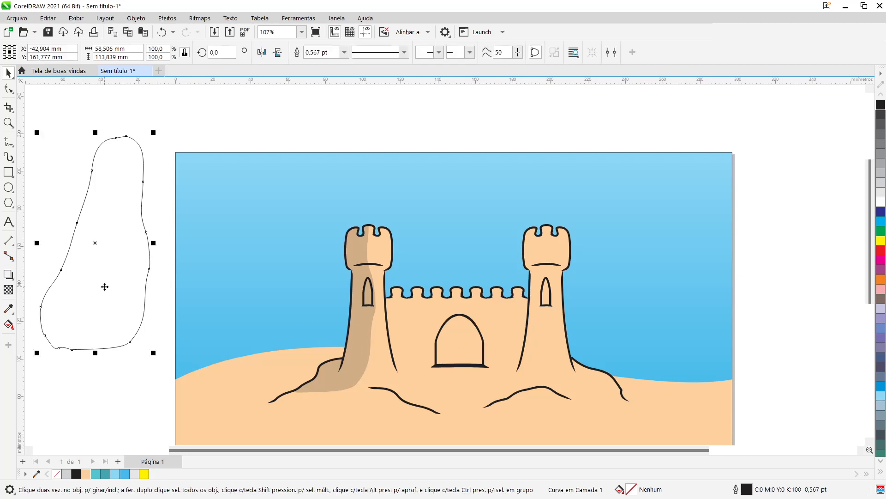
mouse_move(105, 287)
mouse_down()
mouse_move(135, 300)
mouse_move(358, 310)
mouse_move(436, 325)
mouse_move(505, 319)
mouse_up()
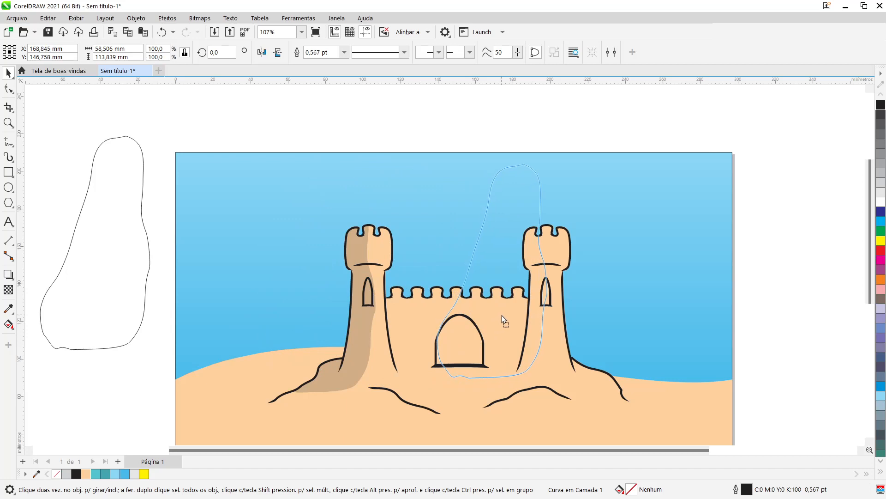
drag(502, 314, 501, 322)
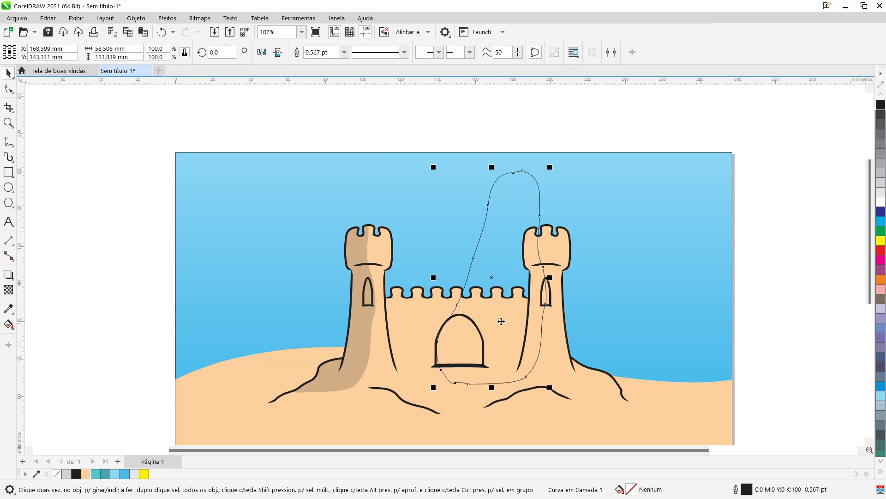
- Delete the outline's nodes around the castle gate, keeping the ones along the right tower
scroll(586, 309, up, 2)
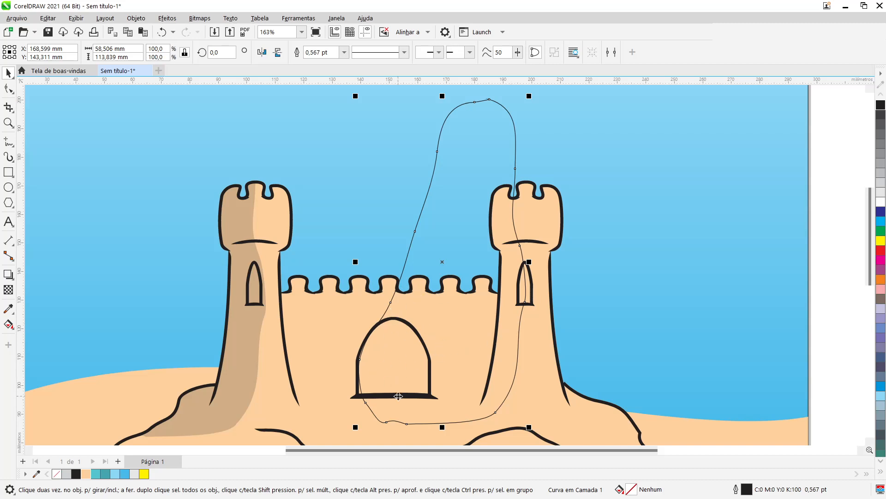
click(8, 89)
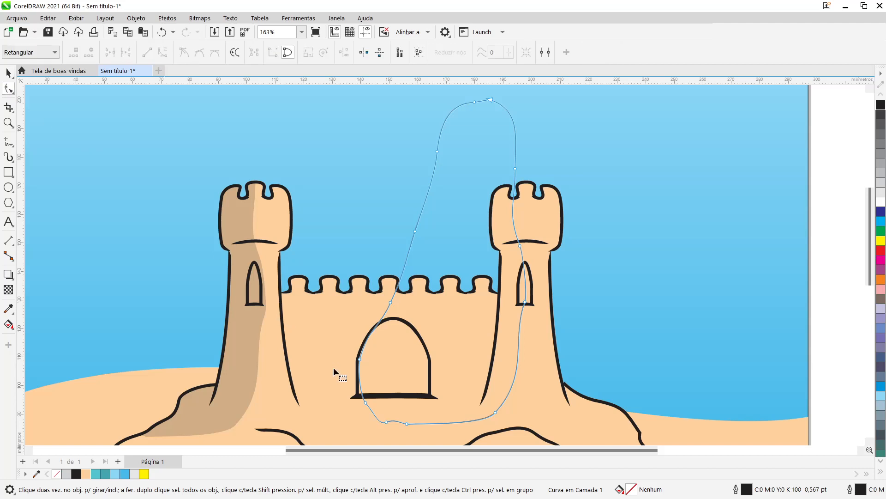
drag(345, 246, 418, 434)
key(Delete)
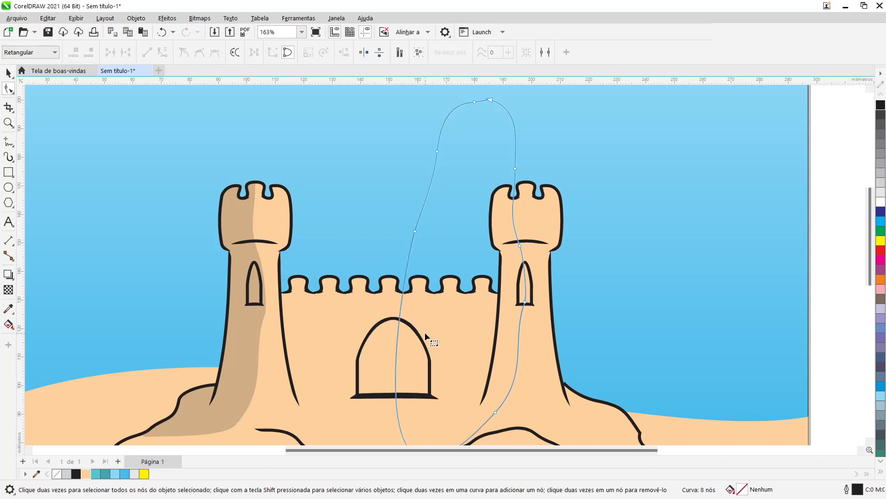
- Add a node at the bottom of the outline and shift it and the node above the wall toward the right tower
click(495, 412)
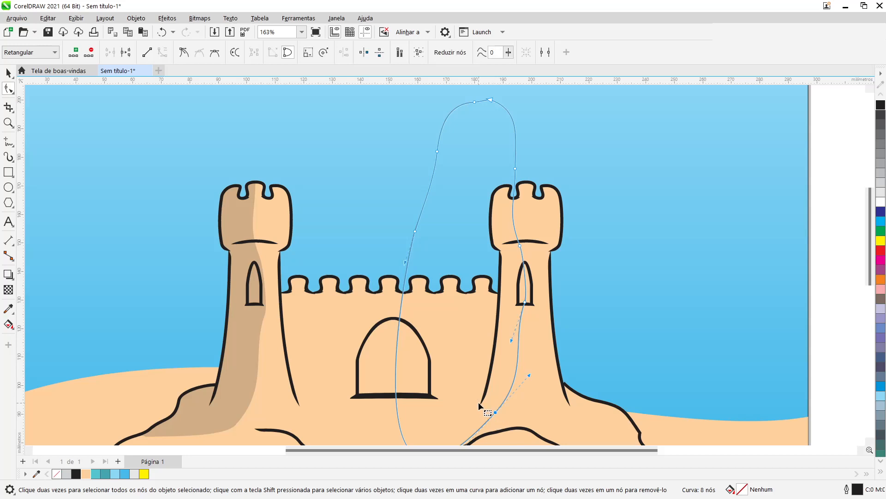
scroll(467, 392, down, 1)
scroll(467, 393, down, 3)
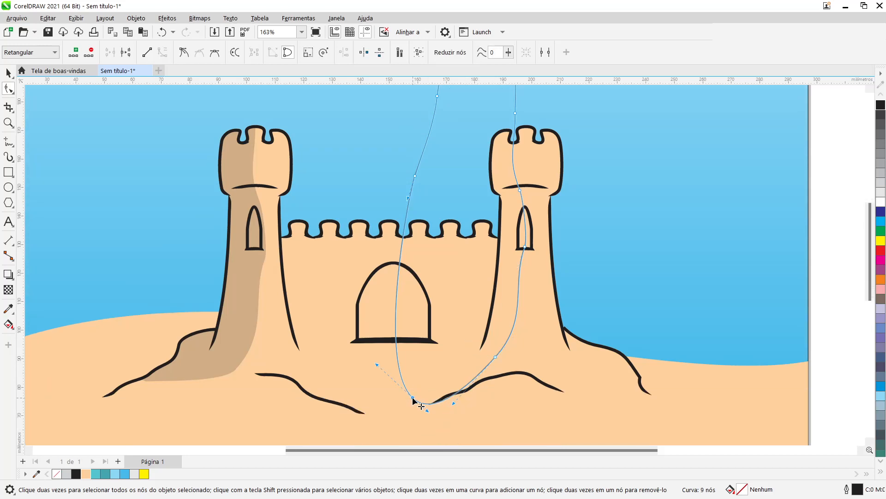
double_click(414, 400)
drag(415, 399, 440, 329)
drag(415, 177, 465, 174)
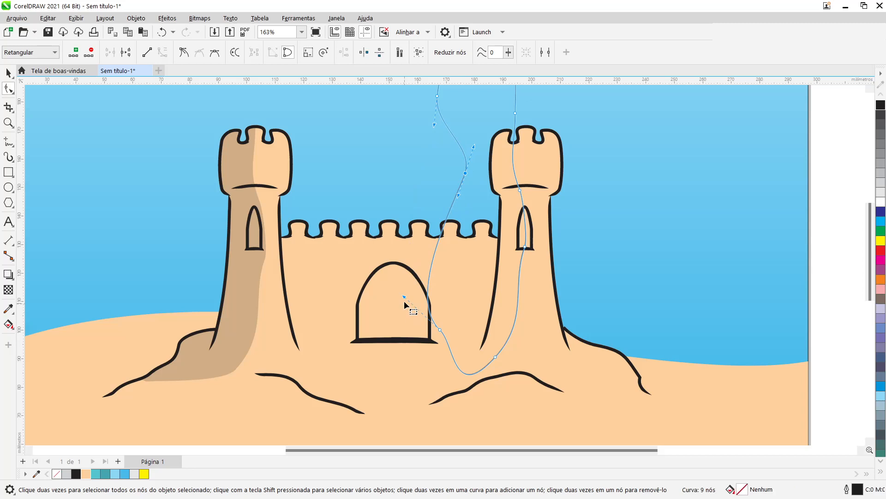
- Adjust the lower node and curve handles so the outline runs close beside the right tower, about 31 mm wide overall
drag(404, 298, 467, 253)
drag(441, 333, 461, 326)
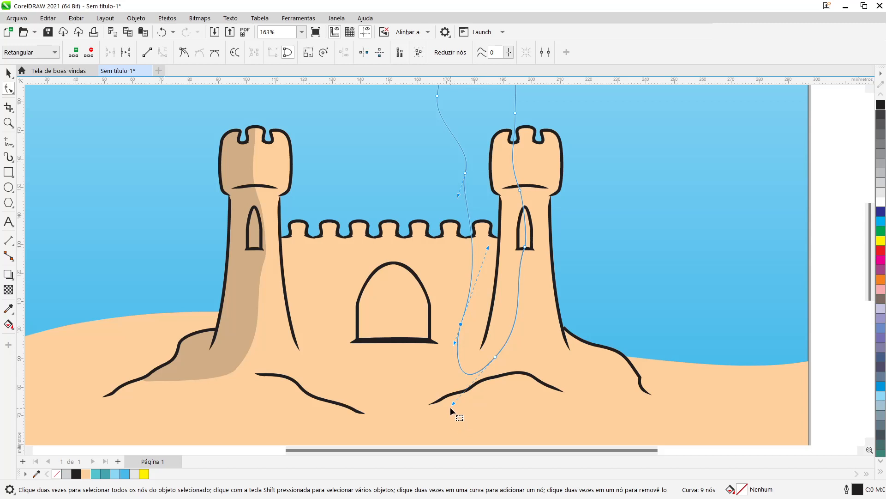
drag(453, 403, 462, 392)
scroll(463, 353, down, 2)
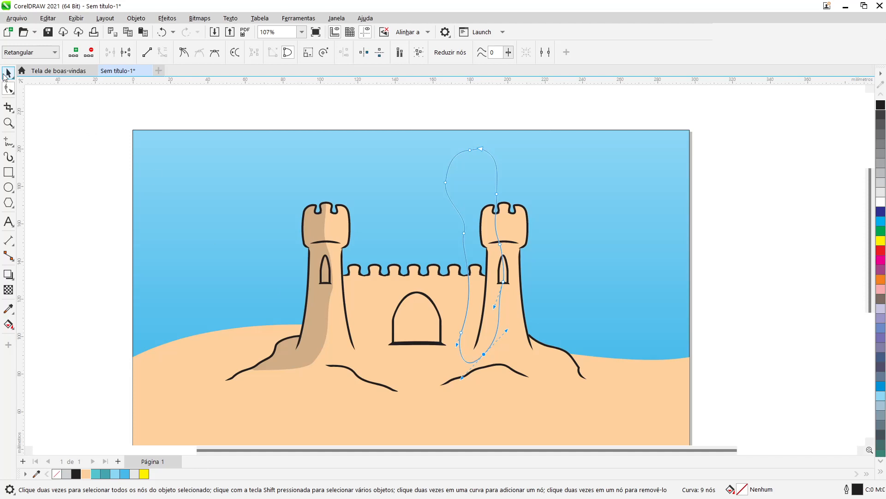
click(4, 75)
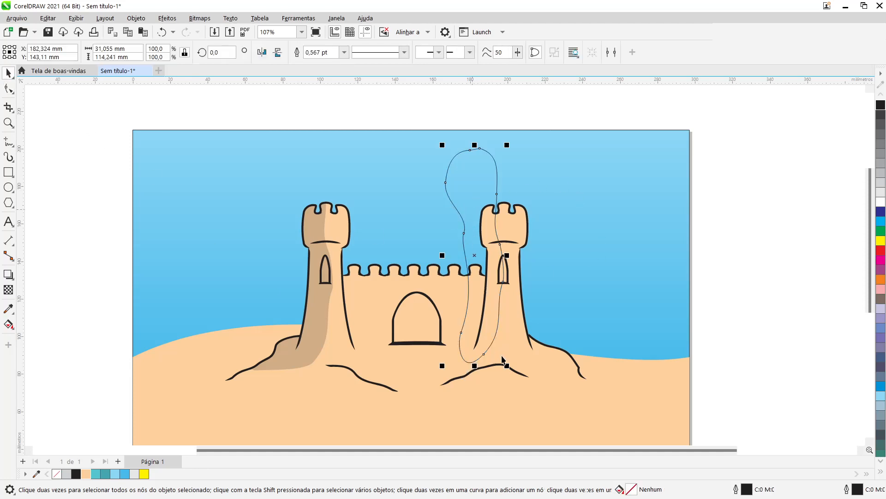
- Intersect the outline with the castle shape into a shadow piece filled C0 M0 Y0 K20, and move the outline off the page
shift+click(545, 372)
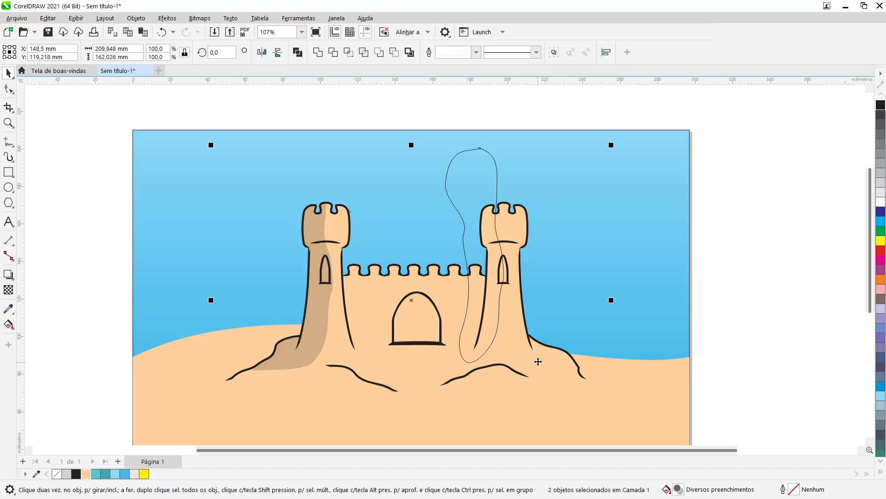
click(348, 53)
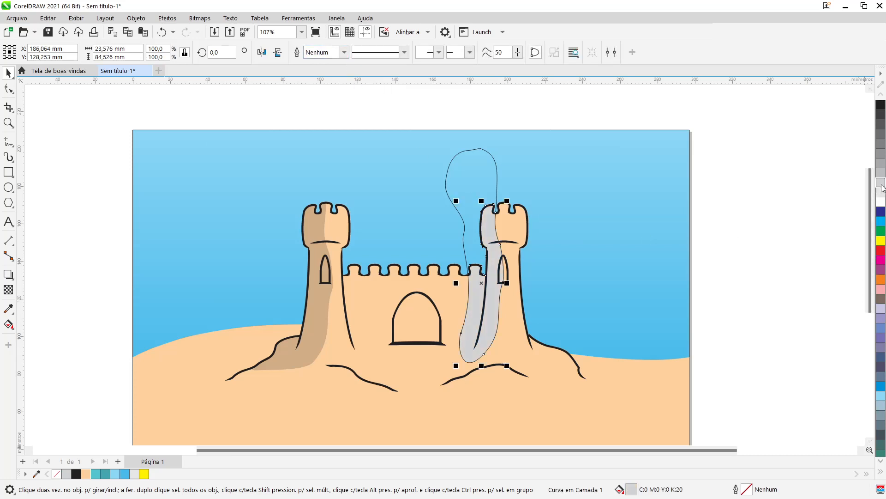
click(477, 171)
mouse_move(477, 172)
mouse_down()
mouse_move(99, 168)
mouse_move(109, 170)
mouse_up()
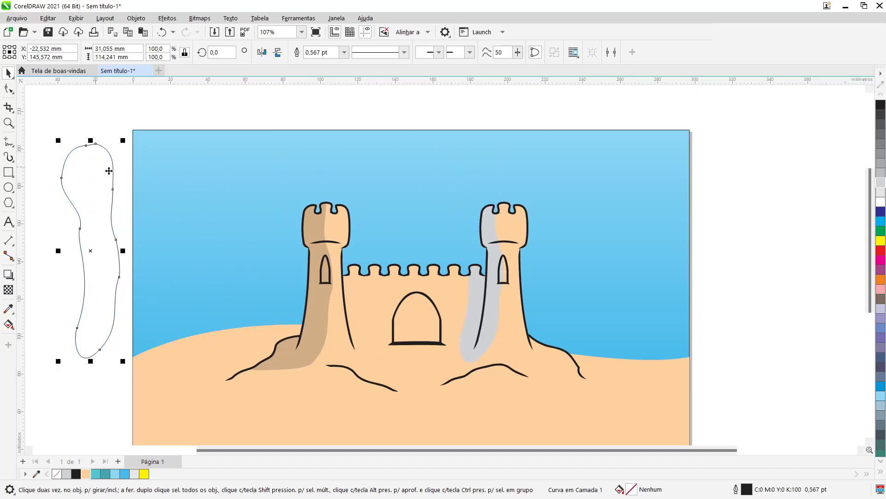
- Fill the right tower's shadow piece with black C0 M0 Y0 K100 and give it a uniform transparency of 80
click(494, 295)
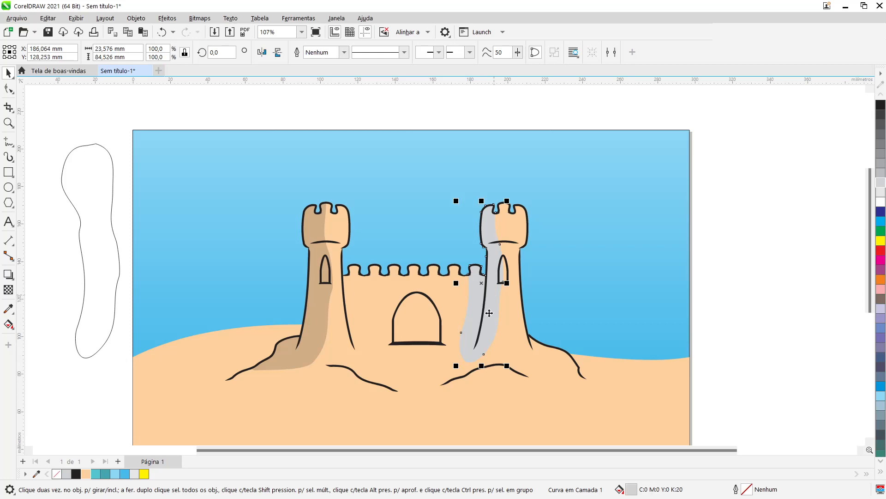
click(881, 104)
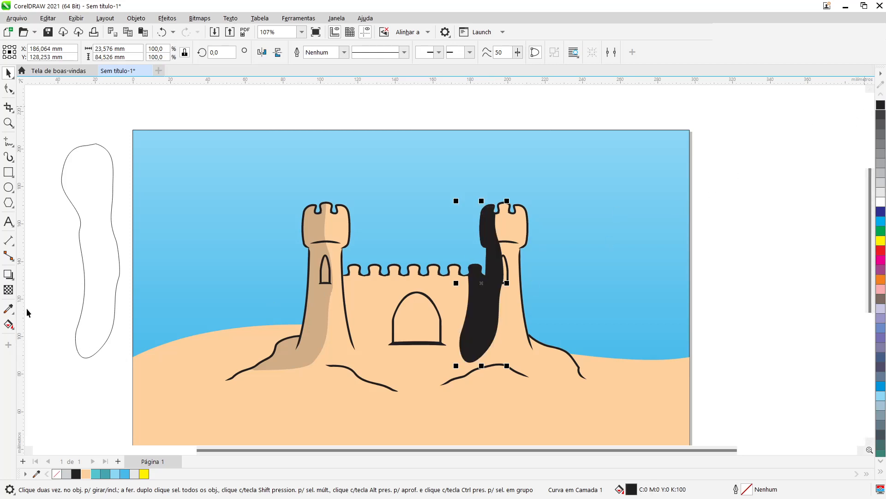
click(8, 290)
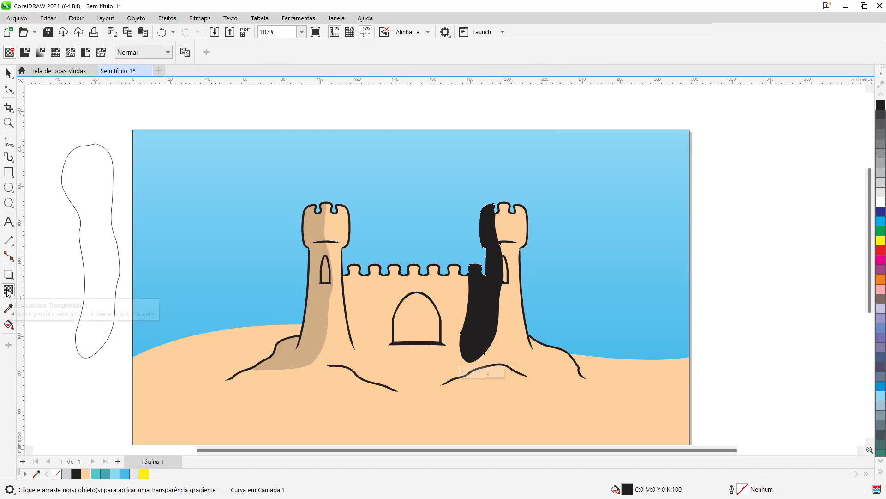
click(21, 54)
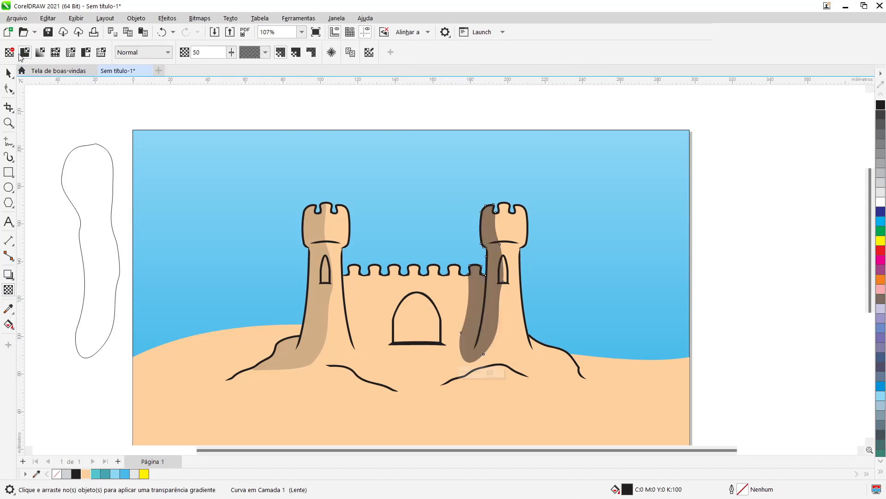
click(217, 51)
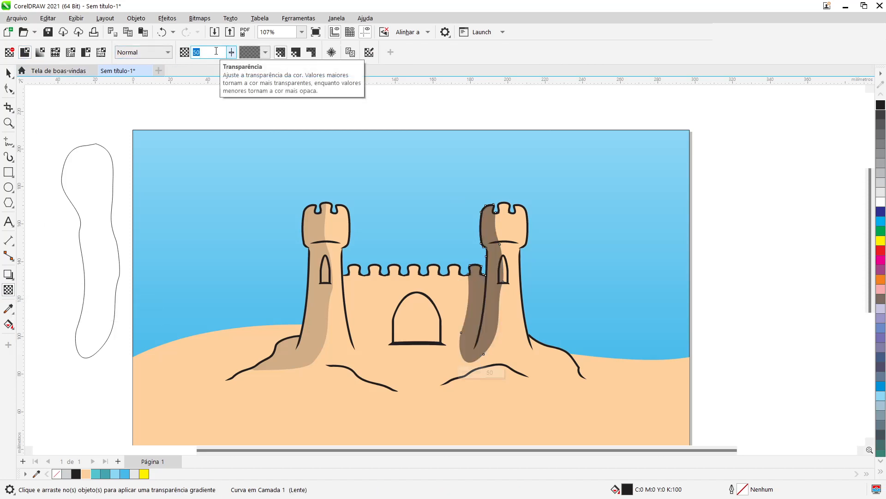
text(80)
key(Return)
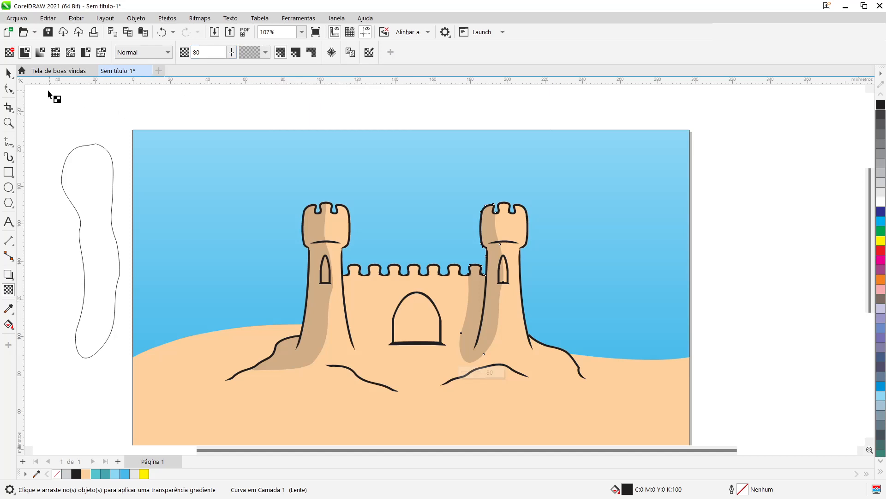
click(9, 73)
click(744, 228)
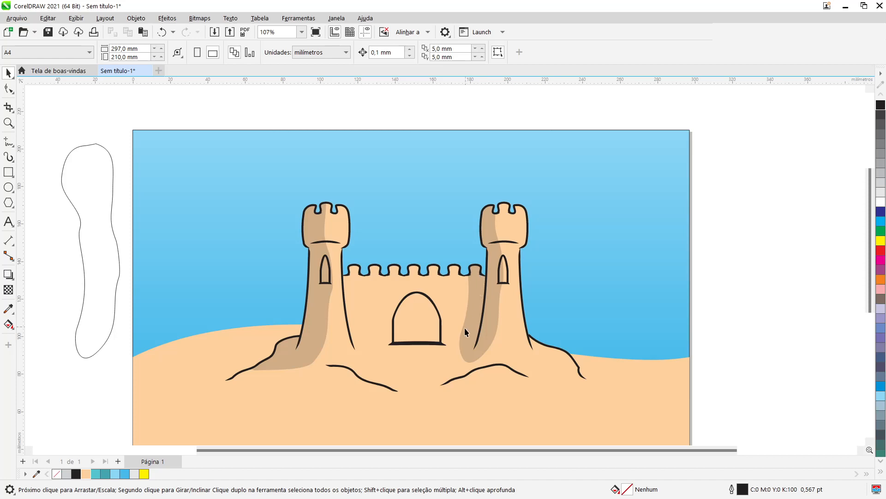
- Add a node at the window's peak on the right tower's shadow edge, and pull another added node into the window frame's lower left corner
scroll(498, 277, up, 5)
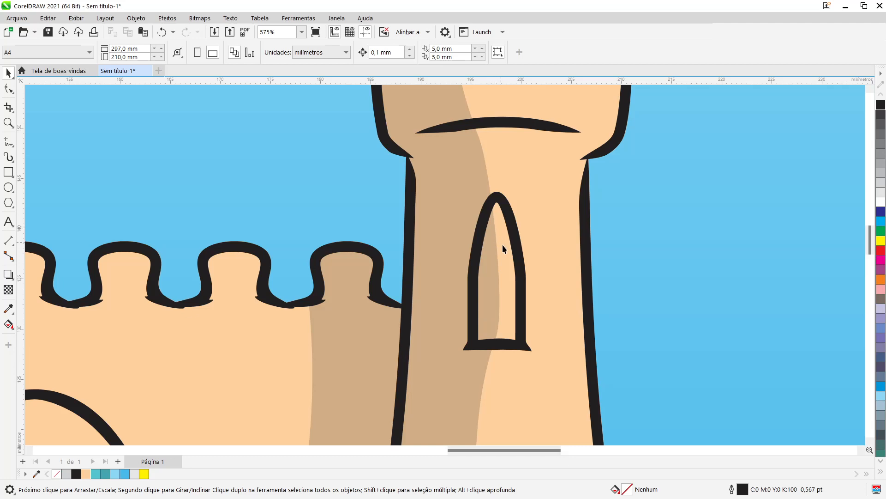
click(455, 204)
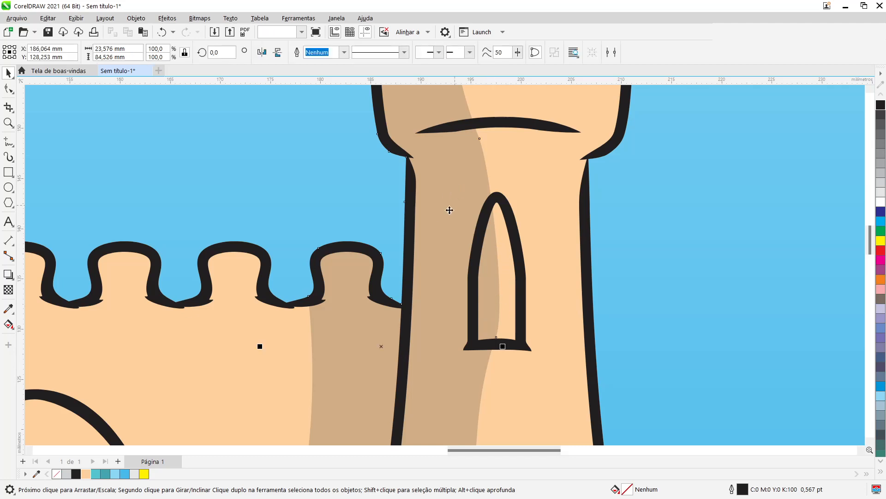
click(12, 89)
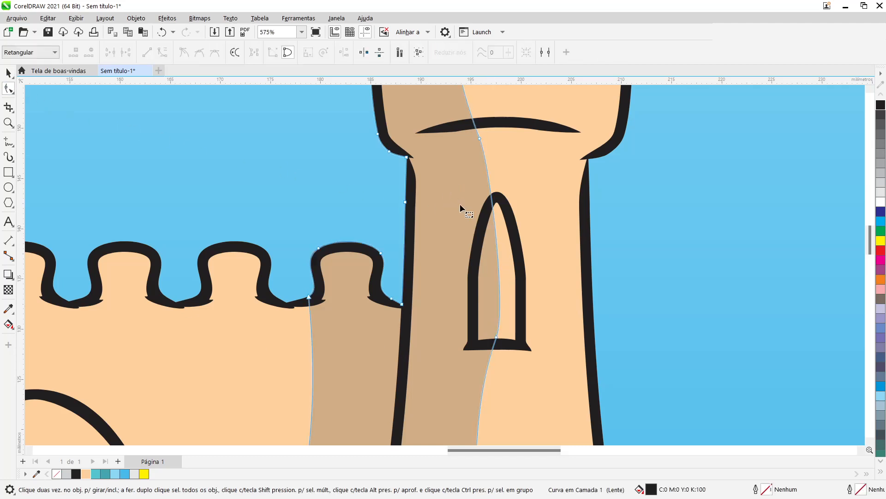
double_click(493, 202)
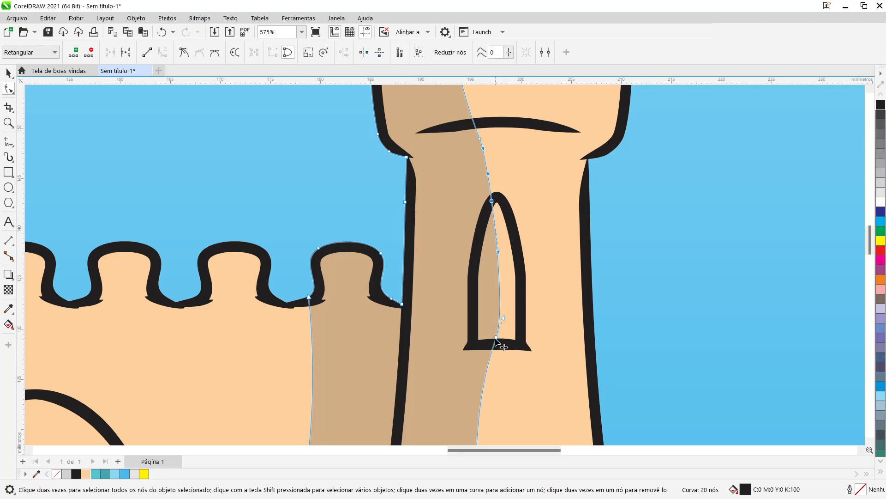
drag(496, 340, 493, 345)
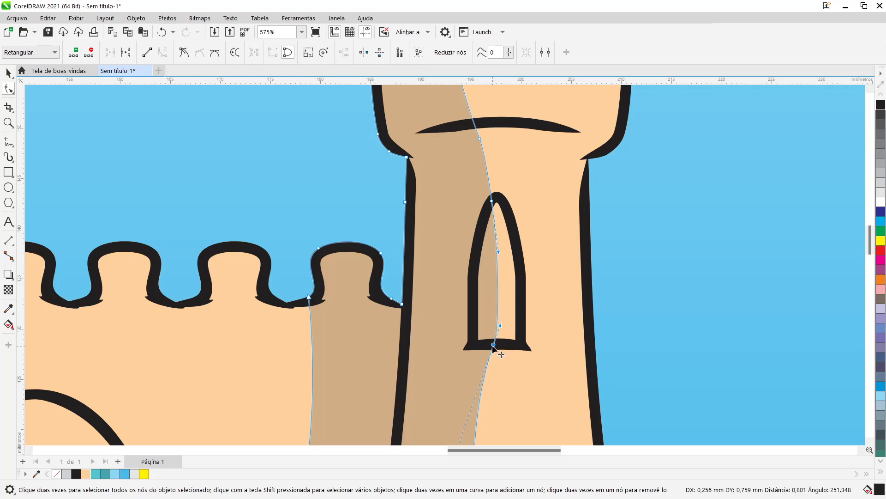
double_click(491, 316)
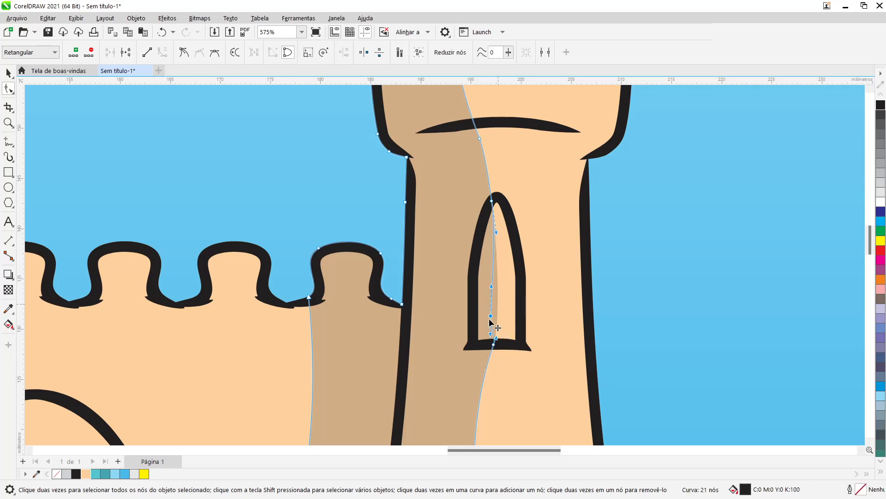
drag(491, 316, 474, 342)
scroll(476, 342, up, 3)
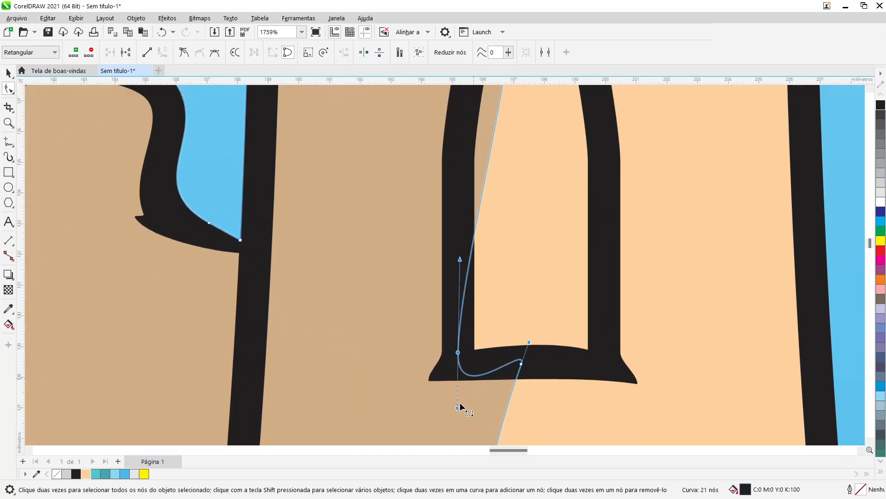
drag(458, 409, 469, 370)
- Make the shadow node at the window's peak a cusp and bend the shadow edge behind the left side of the window frame
alt+scroll(525, 208, up, 6)
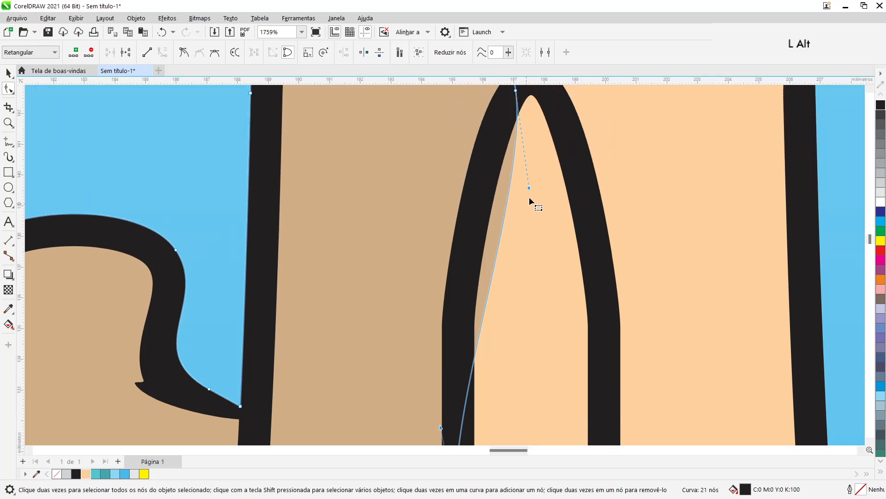
scroll(531, 203, up, 2)
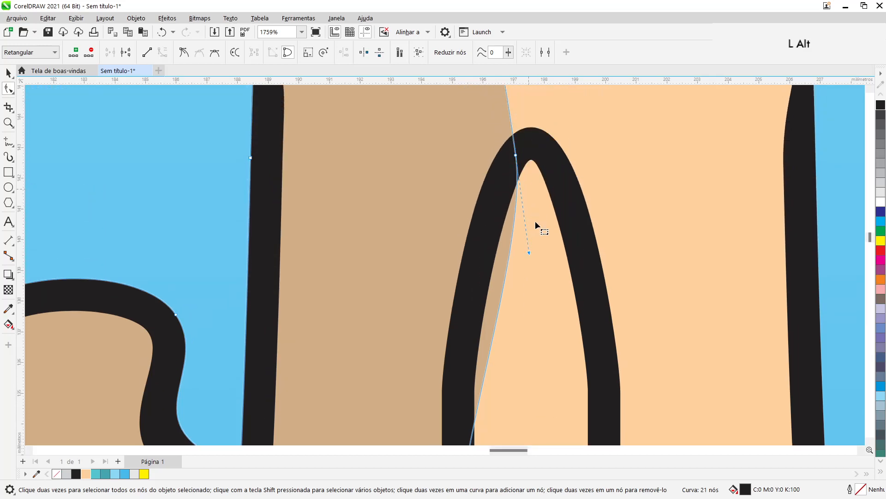
drag(530, 253, 515, 247)
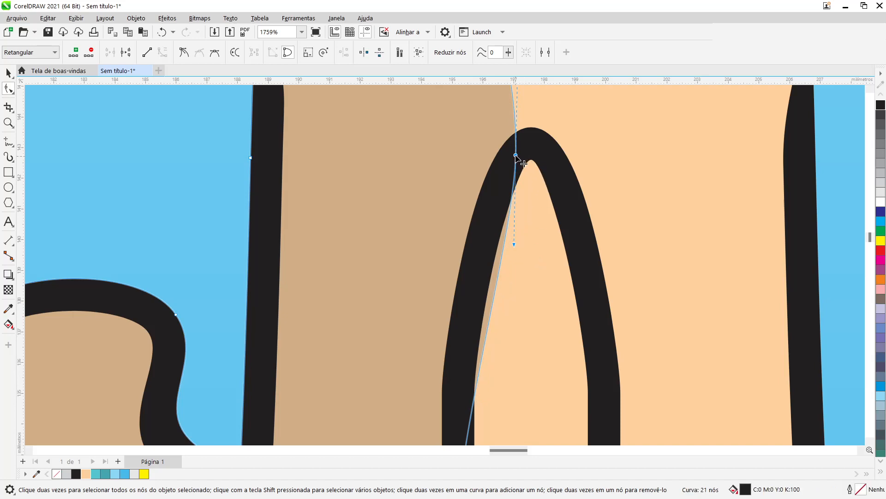
click(184, 53)
drag(514, 243, 468, 201)
scroll(511, 204, down, 3)
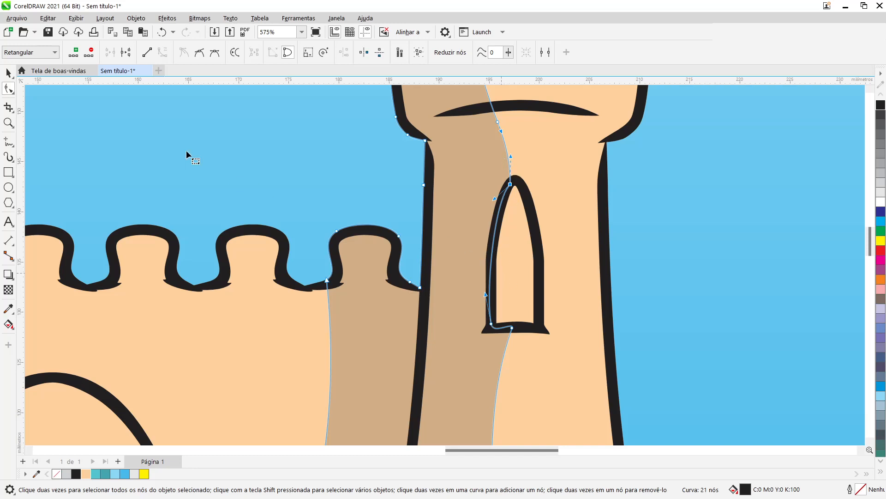
click(9, 72)
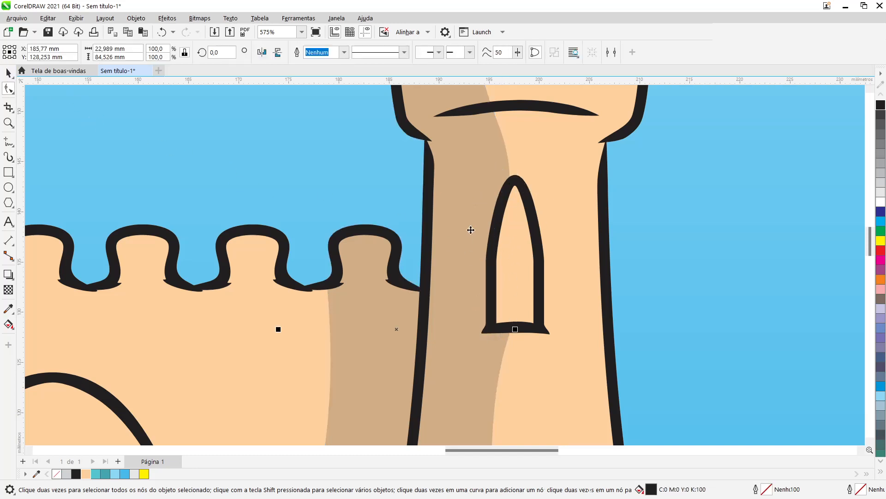
key(space)
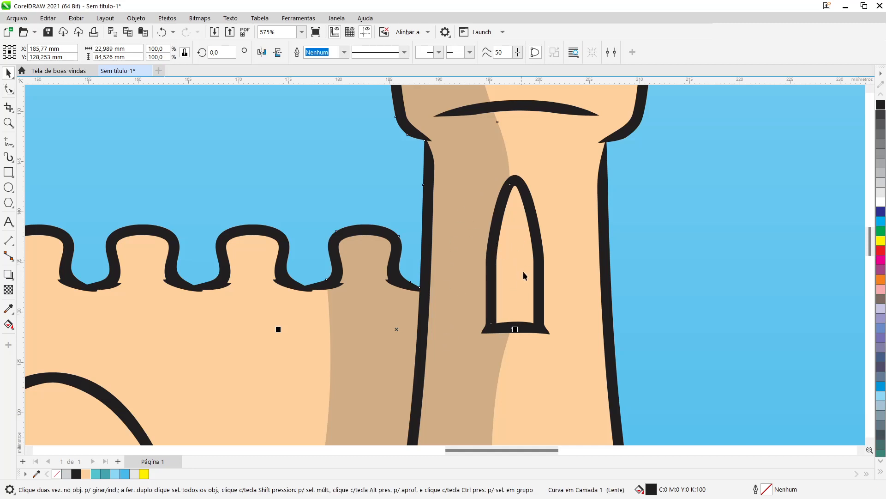
- Draw a closed freehand outline about 8 mm wide and 19 mm high over the right part of the right tower's window, leaving it unfilled
scroll(524, 268, down, 3)
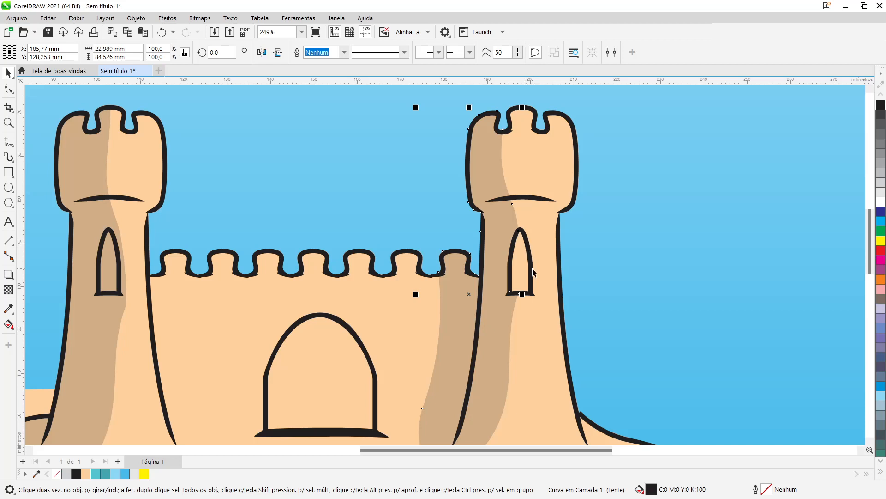
scroll(530, 259, up, 5)
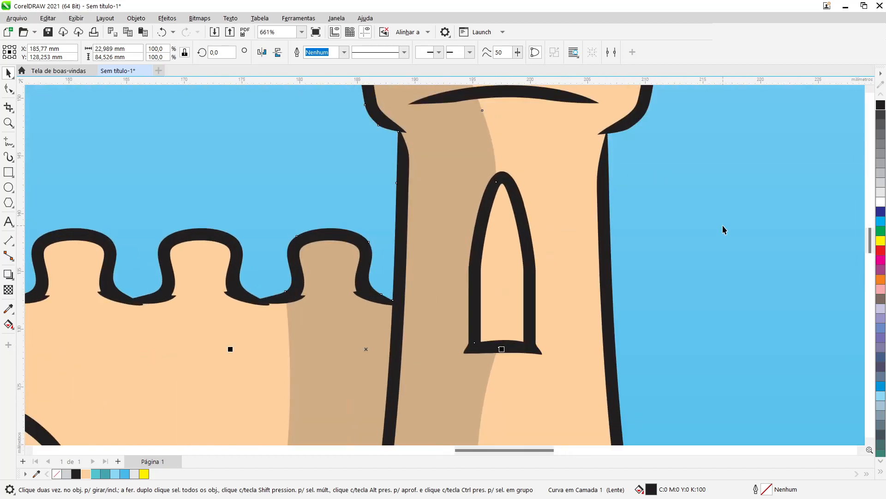
click(723, 226)
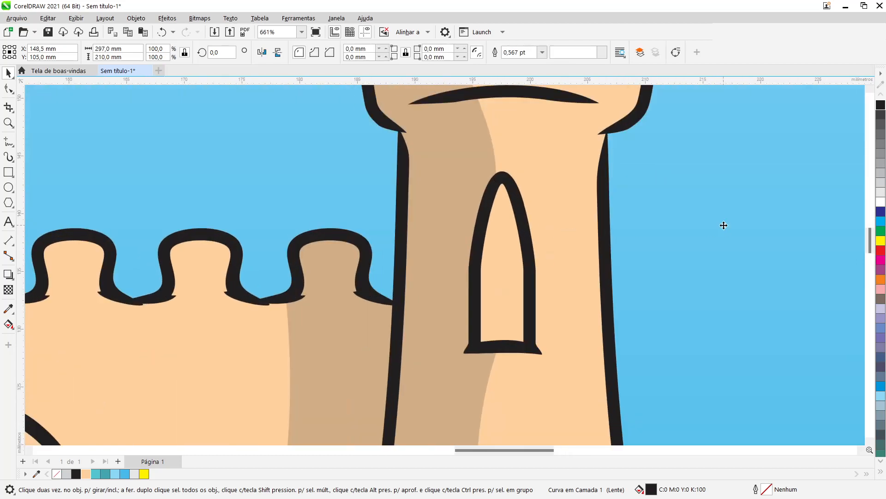
click(7, 143)
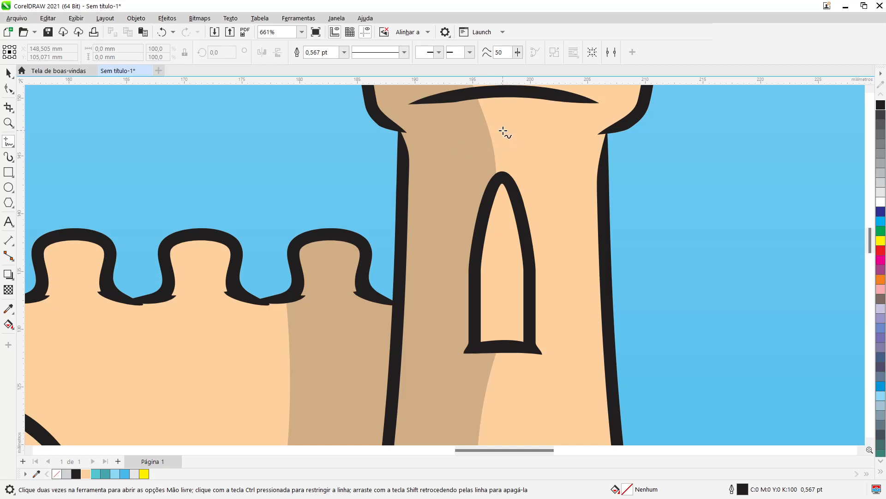
mouse_move(506, 131)
mouse_down()
mouse_move(521, 142)
mouse_move(566, 258)
mouse_move(563, 316)
mouse_move(541, 349)
mouse_move(527, 337)
mouse_move(509, 236)
mouse_move(485, 186)
mouse_move(482, 144)
mouse_move(507, 134)
mouse_up()
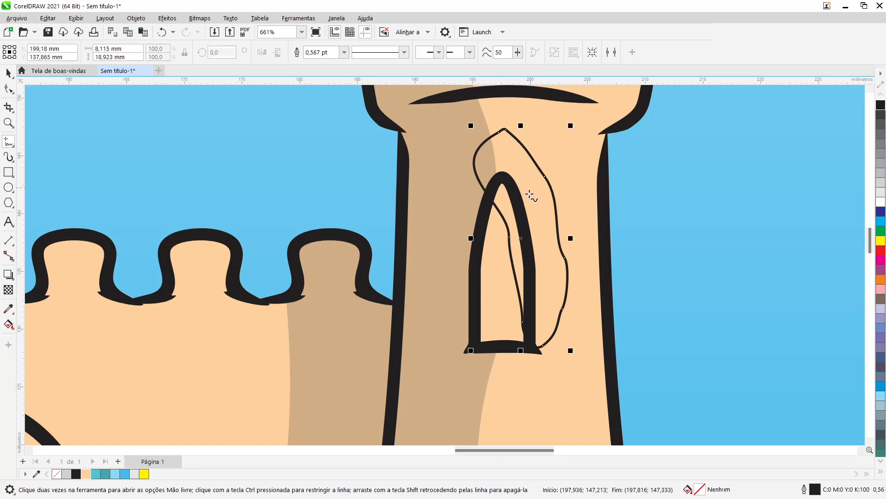
click(881, 185)
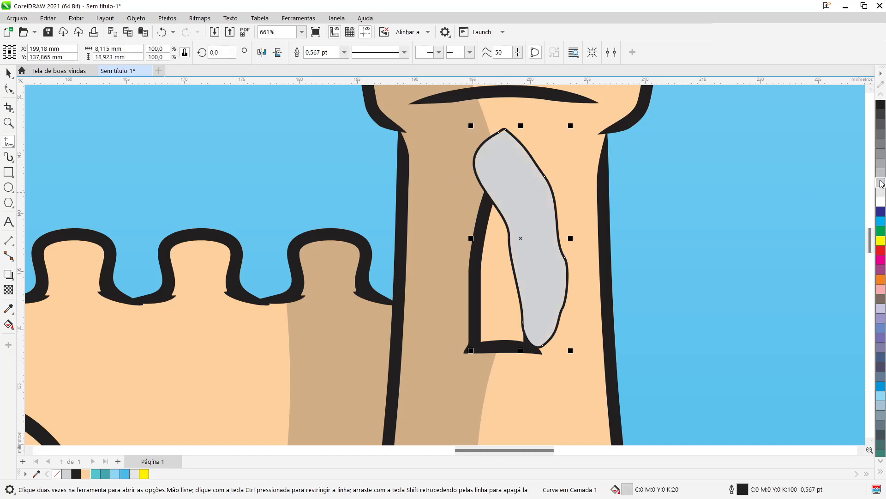
key(ctrl+z)
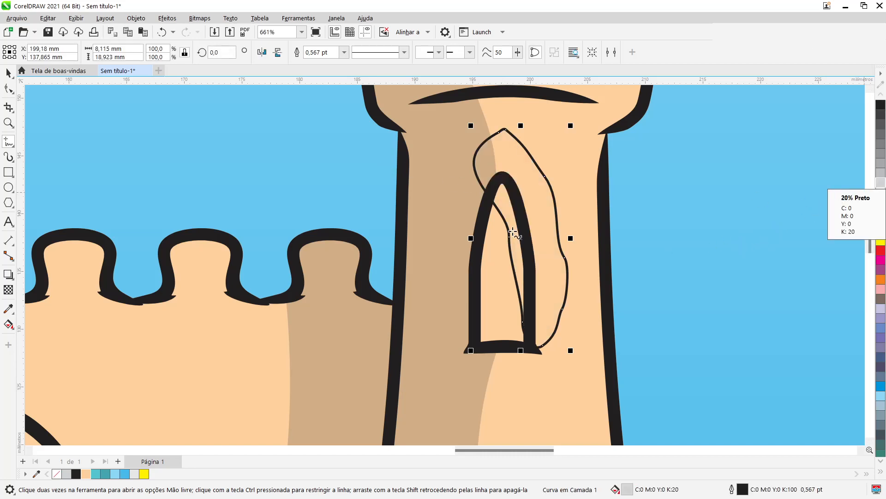
- Smart-fill the area enclosed by the outline inside the window, then color it black C0 M0 Y0 K100 without an outline
click(8, 73)
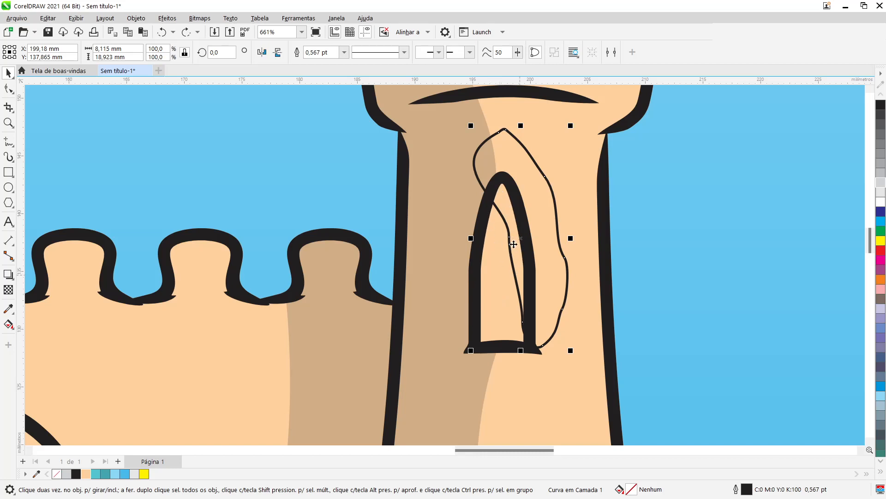
click(675, 274)
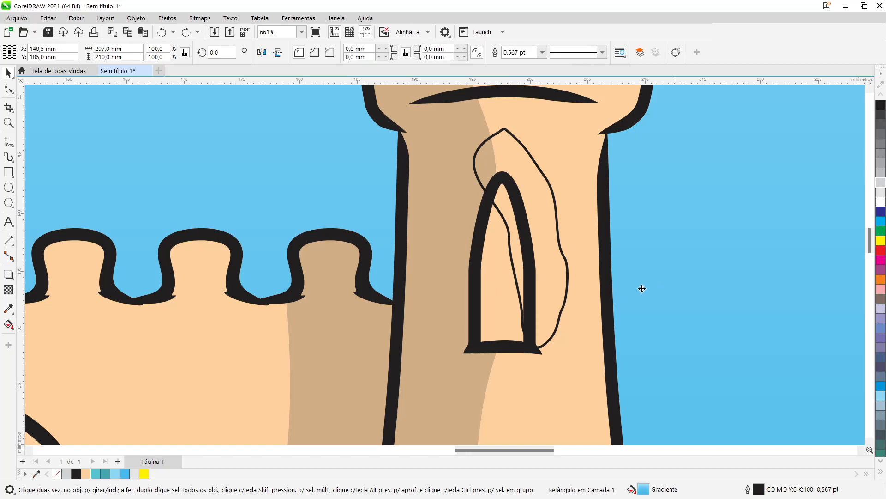
click(8, 324)
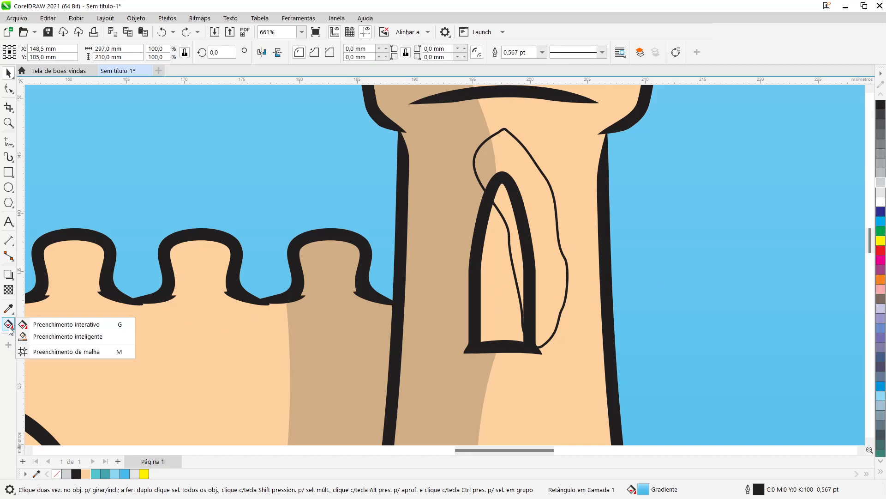
click(39, 338)
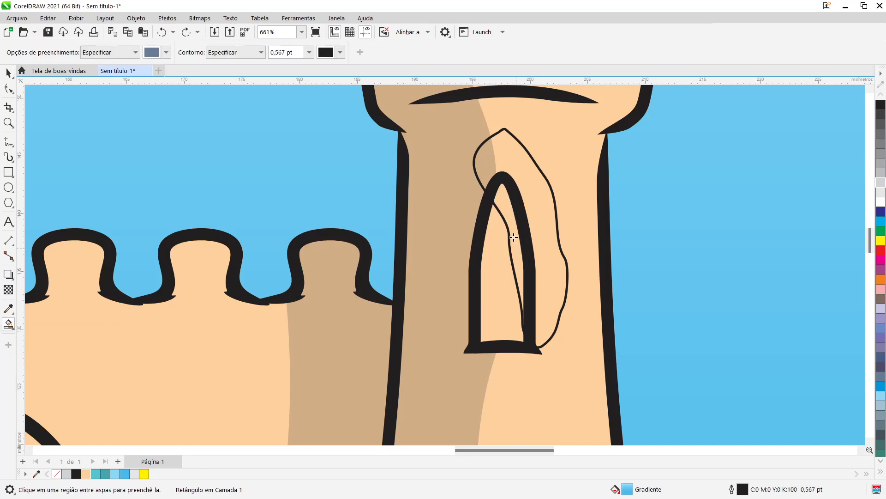
click(504, 204)
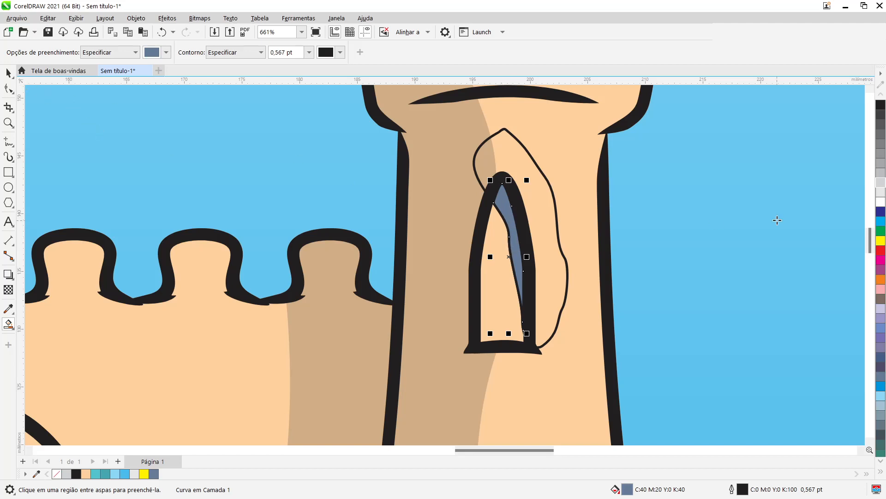
click(881, 105)
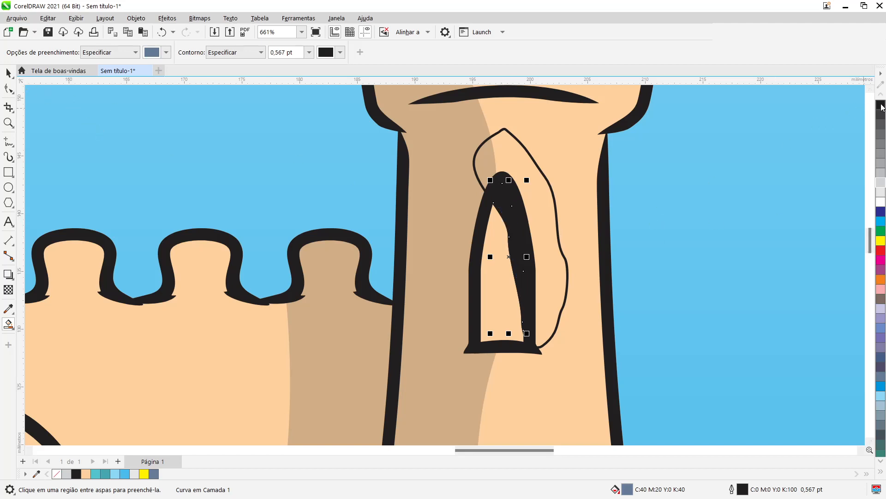
right_click(61, 471)
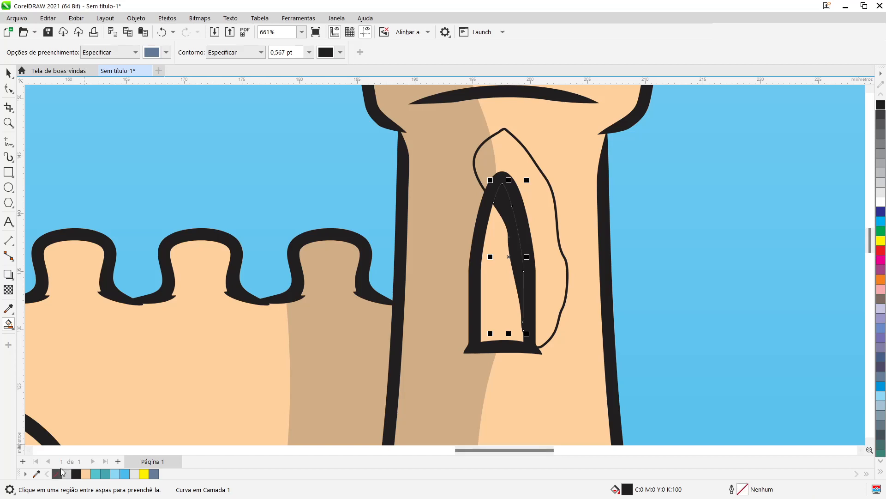
- Give the window's black shadow piece a uniform transparency of 80
click(8, 290)
click(25, 52)
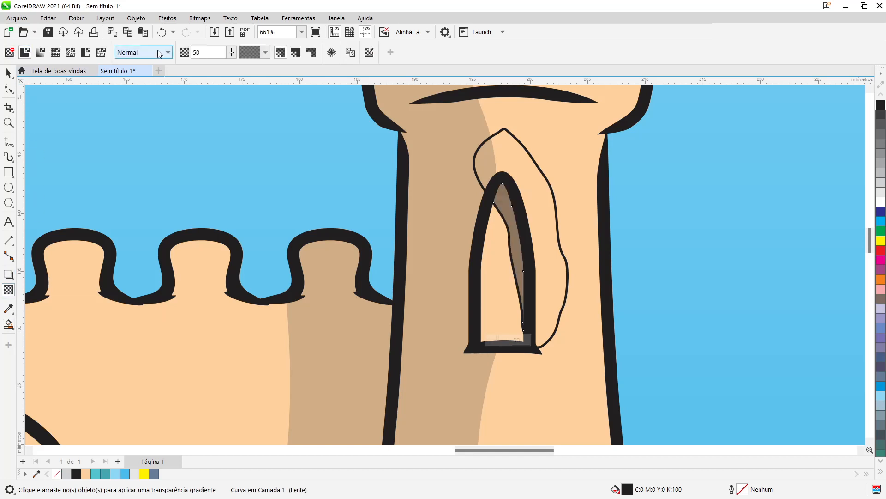
text(8)
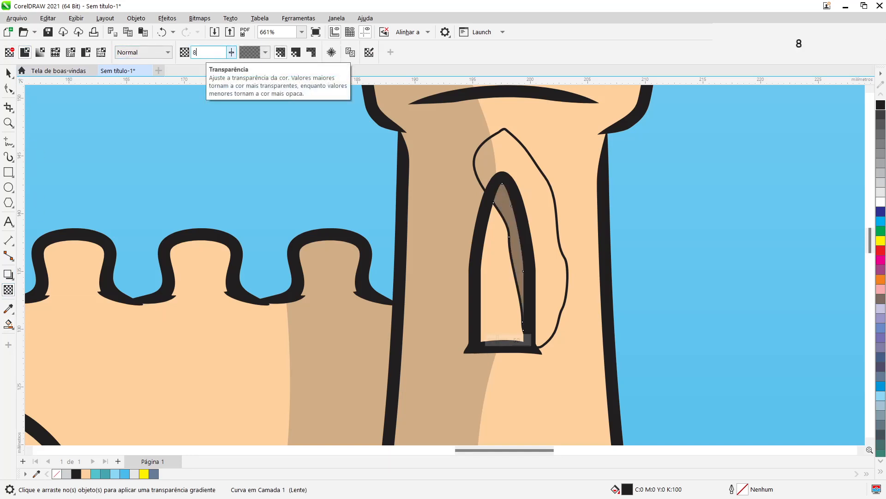
key(Return)
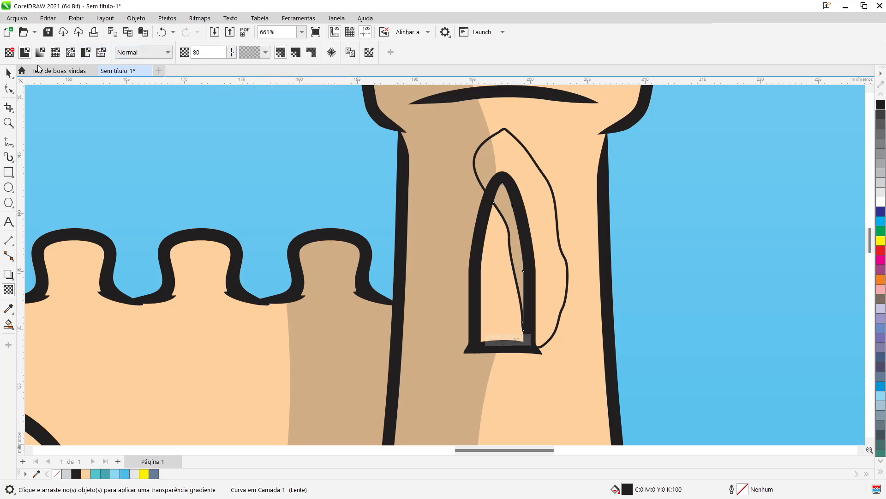
- Move the freehand outline off the window and place it on the wall between the gate and the right tower
key(space)
drag(516, 157, 691, 193)
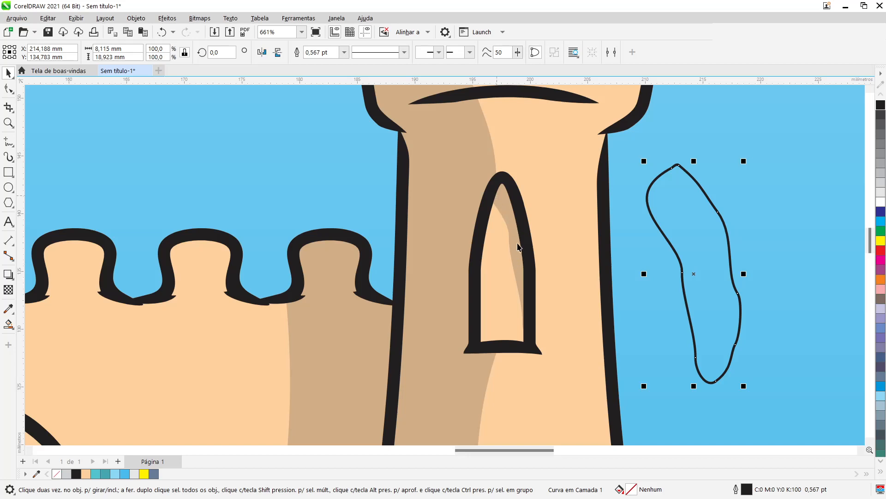
scroll(505, 297, down, 6)
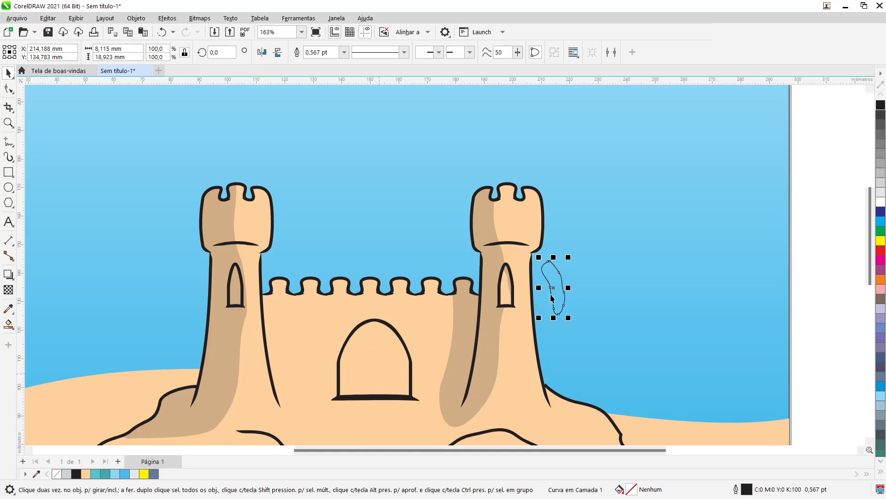
drag(563, 289, 440, 332)
- Reshape the gate outline by moving the nodes on the right shoulder of its arch slightly outward
scroll(390, 373, up, 5)
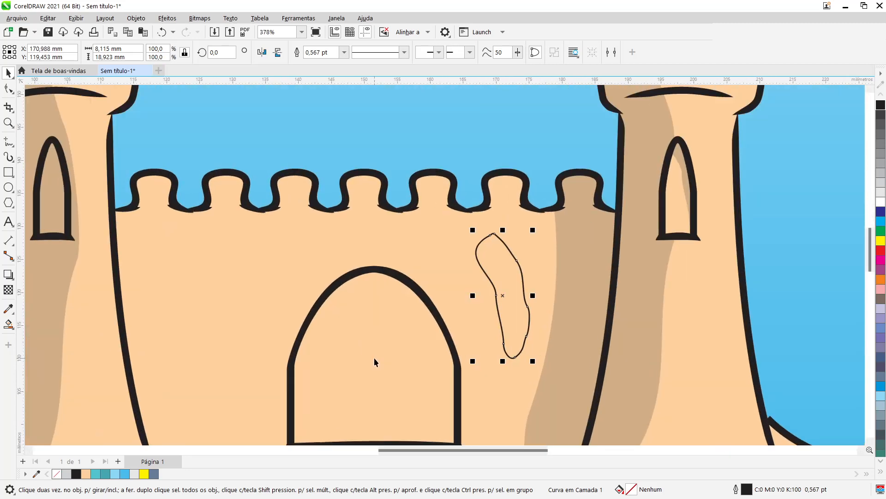
scroll(408, 326, down, 2)
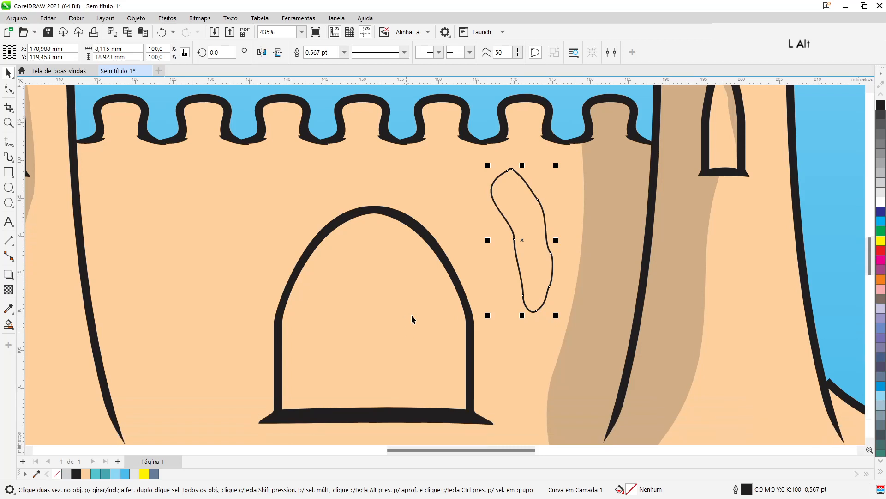
click(428, 233)
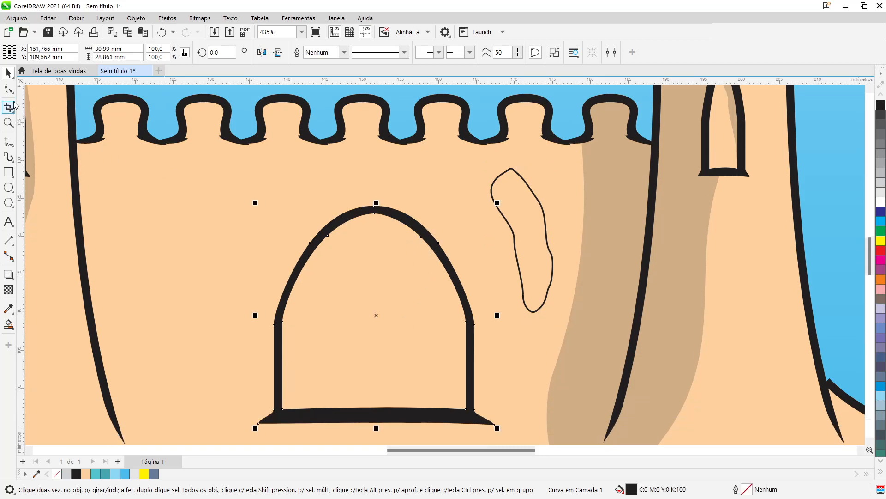
click(9, 89)
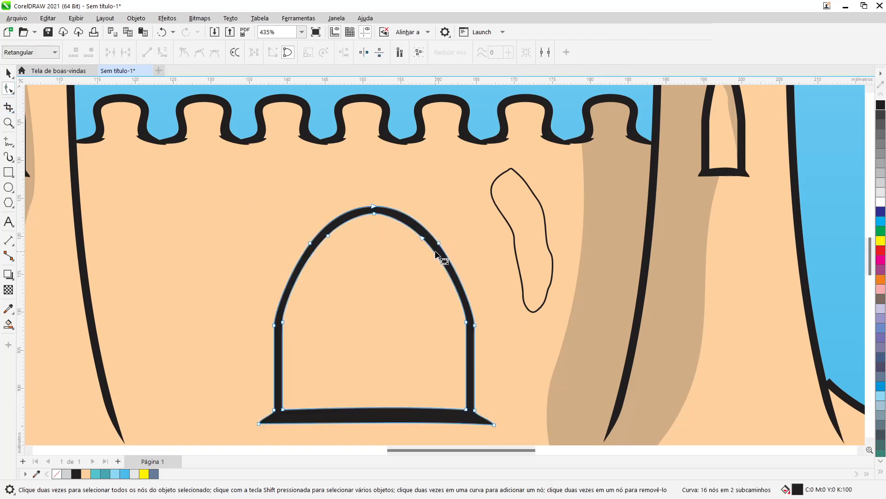
mouse_move(439, 244)
mouse_down()
mouse_move(446, 241)
mouse_move(434, 239)
mouse_up()
drag(502, 293, 435, 347)
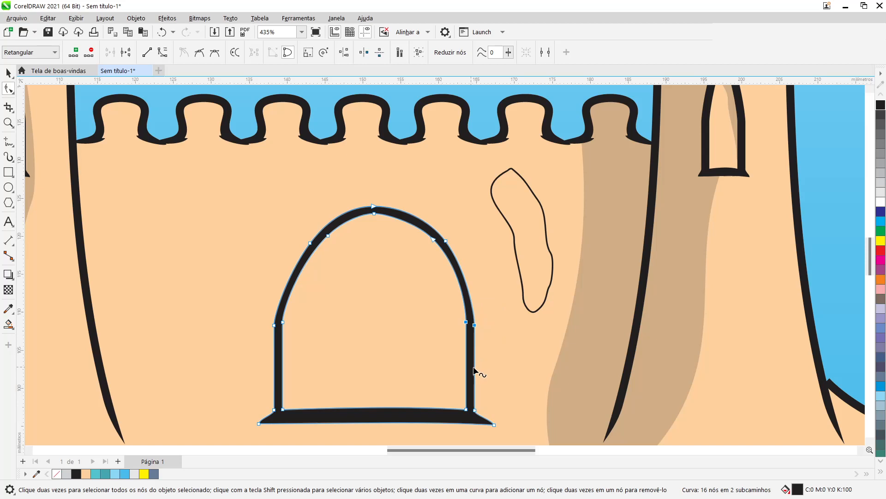
- Bend the outer and inner edges of the gate's right vertical side slightly inward, converting the straight inner edge to a curve
scroll(475, 359, up, 3)
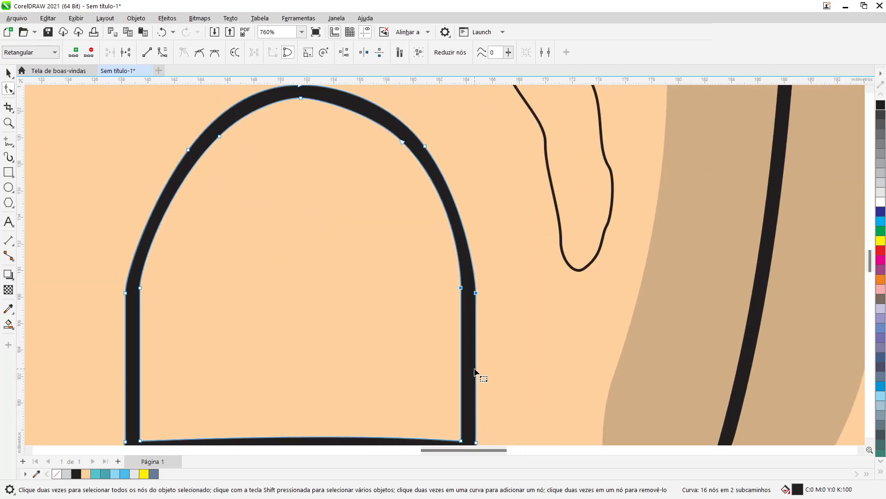
click(476, 368)
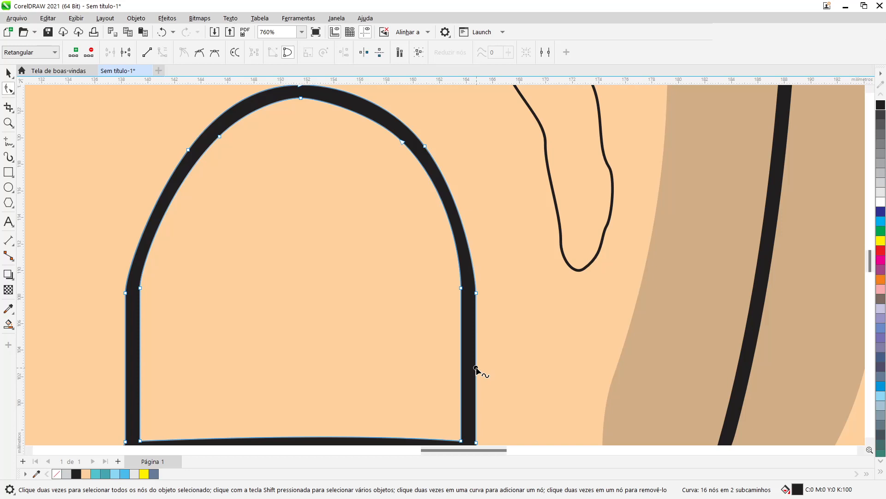
drag(476, 368, 471, 375)
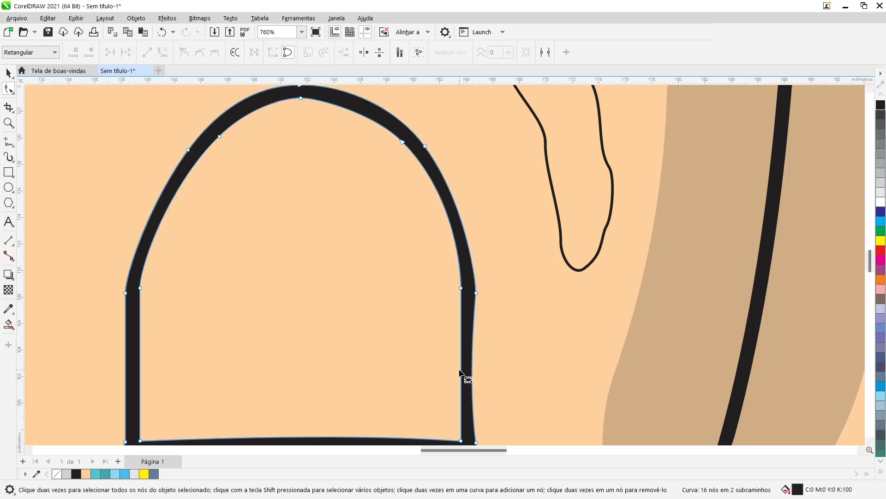
click(463, 371)
drag(460, 370, 459, 371)
key(ctrl+z)
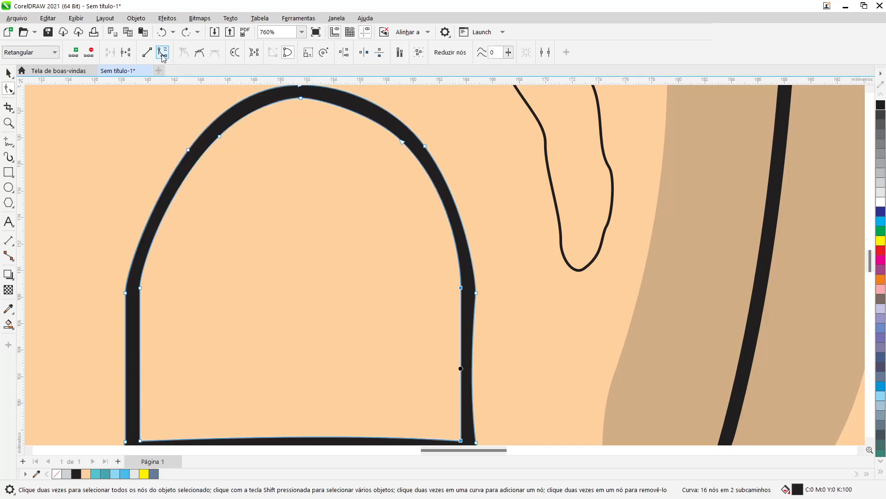
click(463, 372)
drag(463, 373, 457, 369)
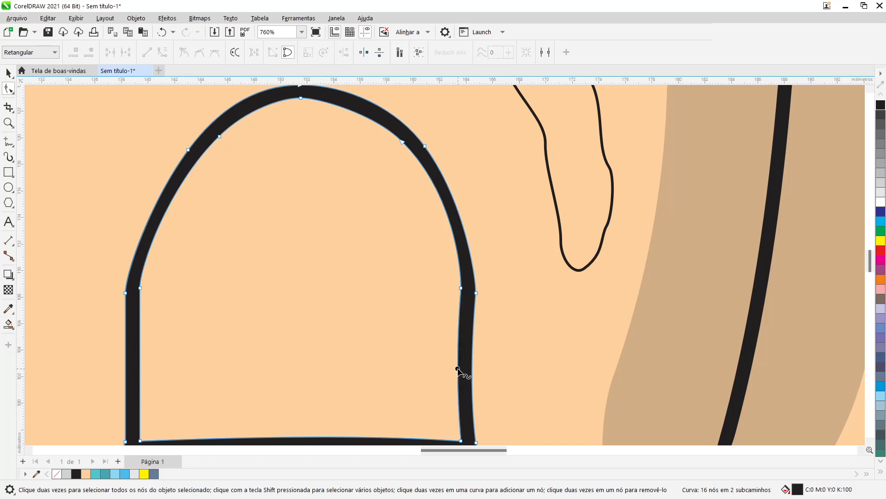
scroll(457, 369, down, 2)
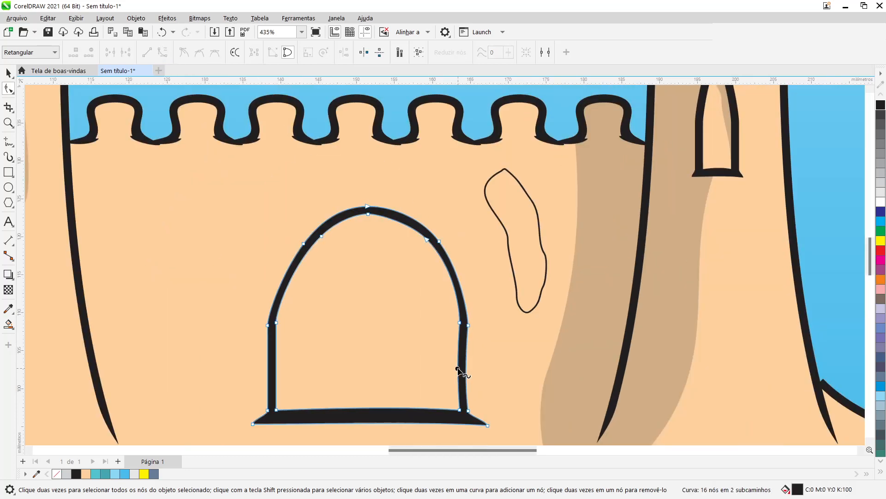
- Place the freehand outline diagonally over the gate and enlarge it to about 23 mm wide and 31 mm high
click(10, 74)
drag(495, 221, 376, 215)
click(381, 236)
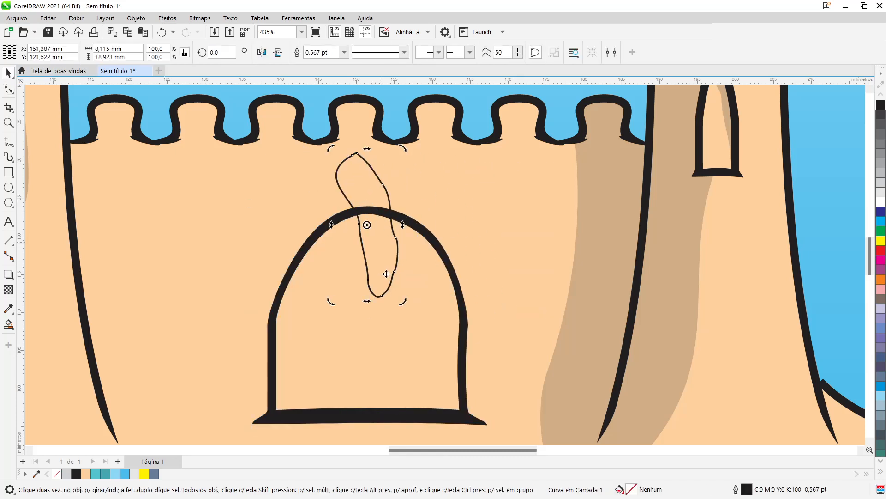
drag(372, 298, 524, 393)
click(429, 255)
drag(510, 352, 465, 375)
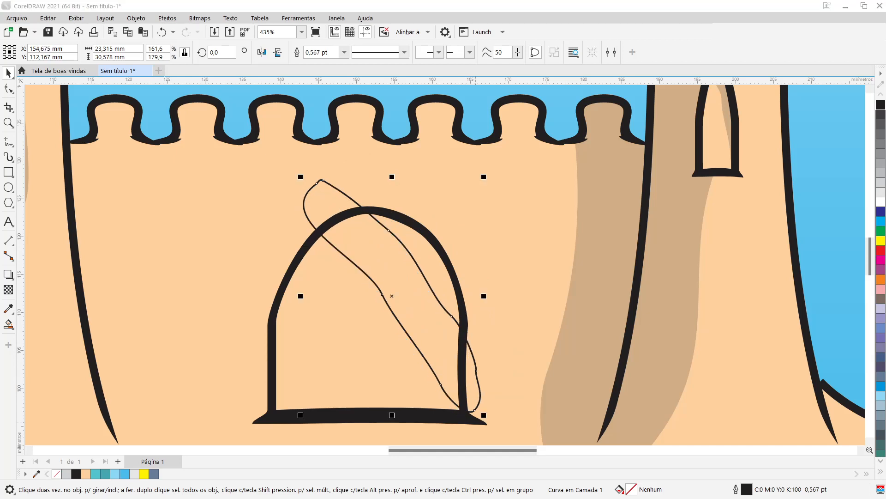
- Reshape the outline's nodes so it wraps around the gate's right side and arch, about 26 mm wide and 31 mm high
click(387, 253)
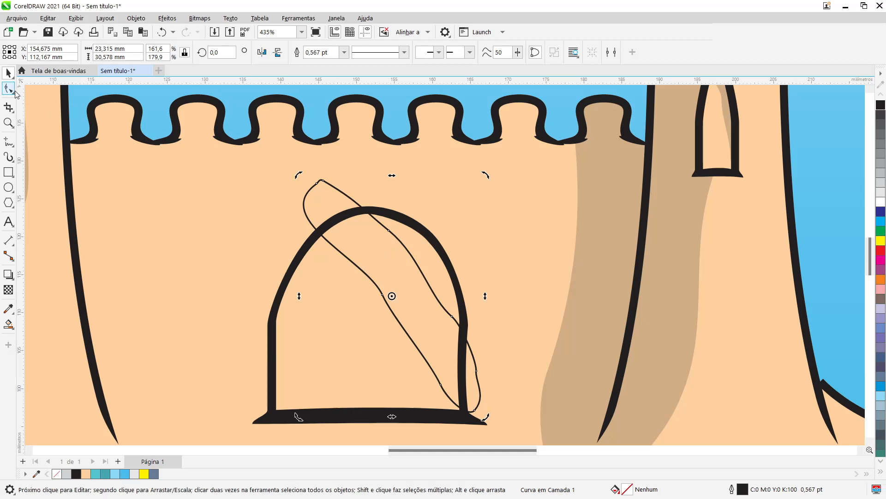
click(9, 89)
key(F10)
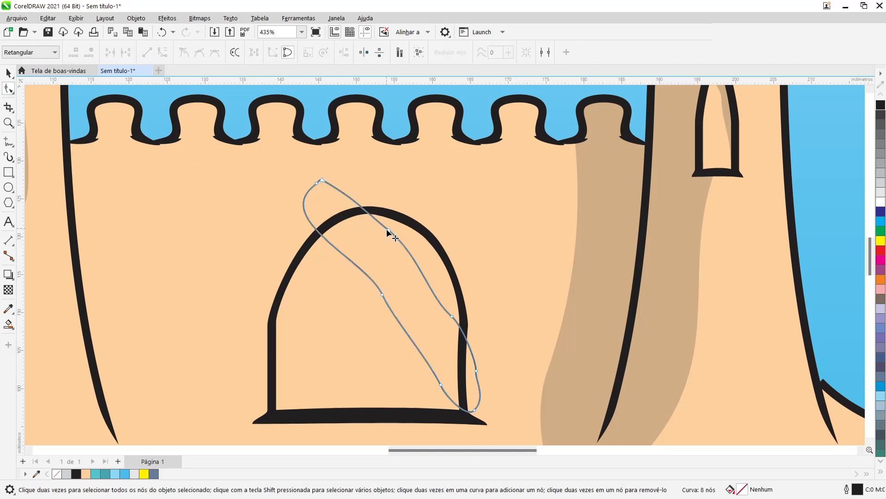
drag(388, 228, 426, 204)
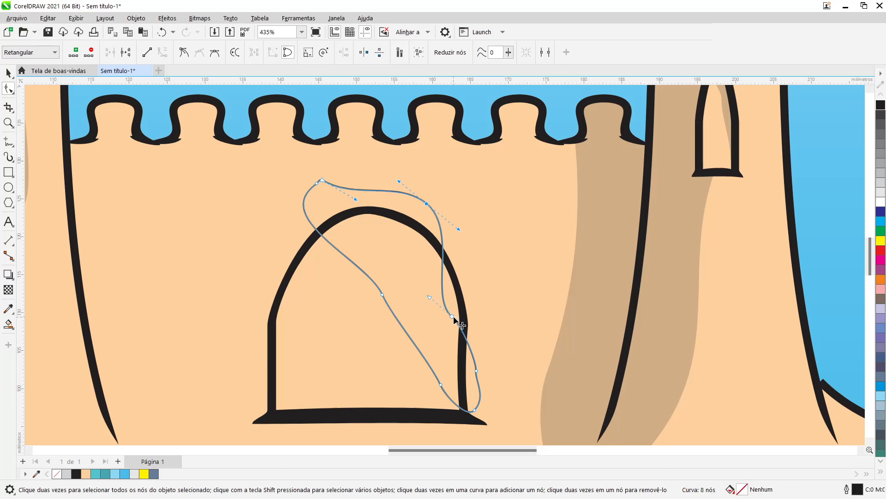
drag(452, 316, 499, 280)
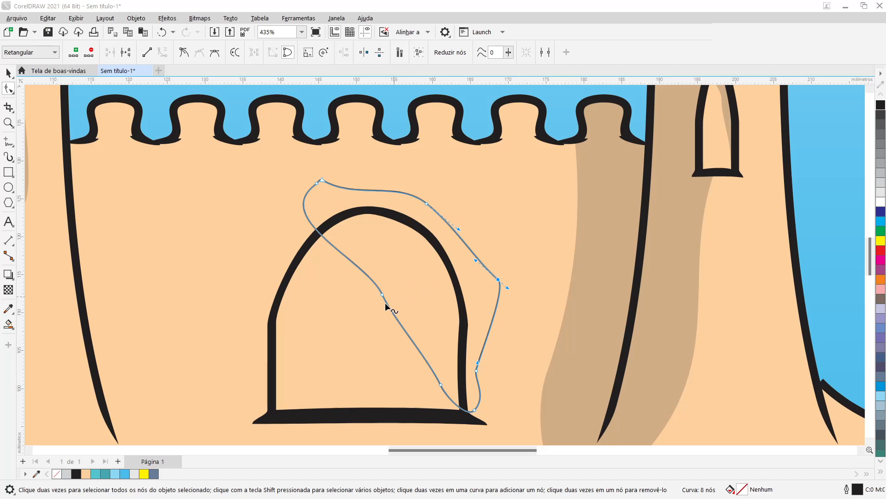
drag(382, 294, 419, 273)
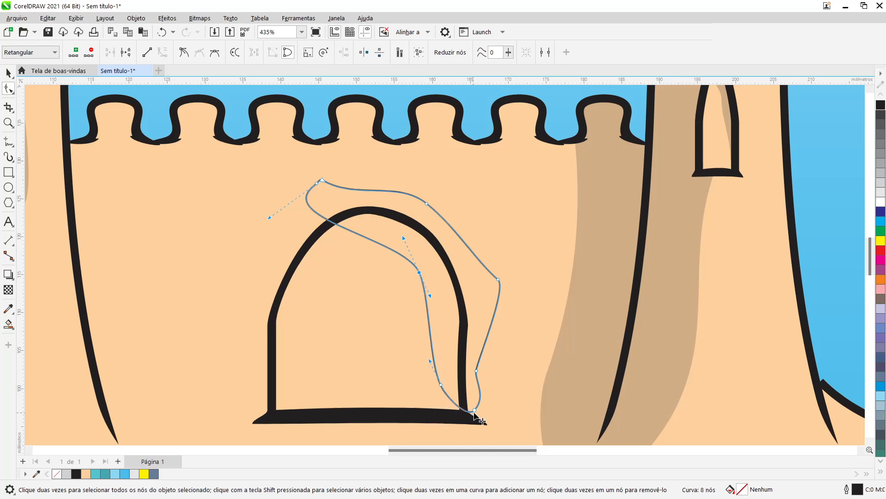
drag(475, 413, 428, 420)
drag(479, 374, 491, 415)
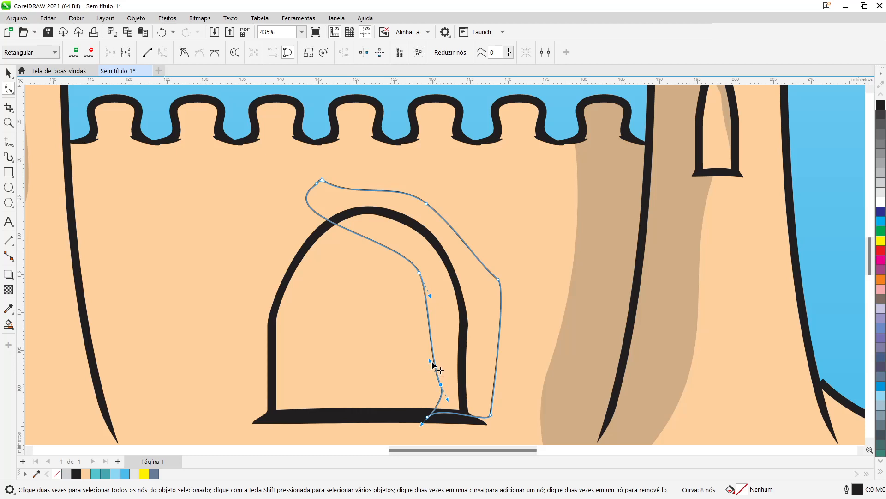
drag(432, 361, 444, 308)
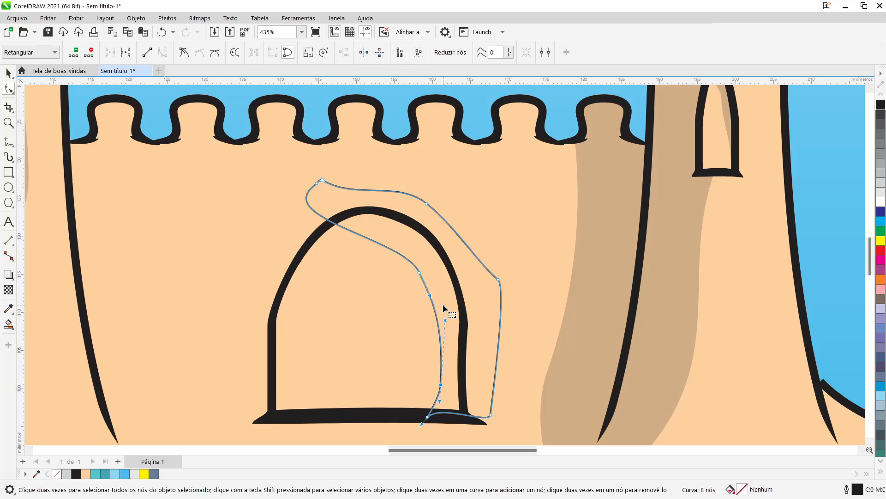
click(8, 72)
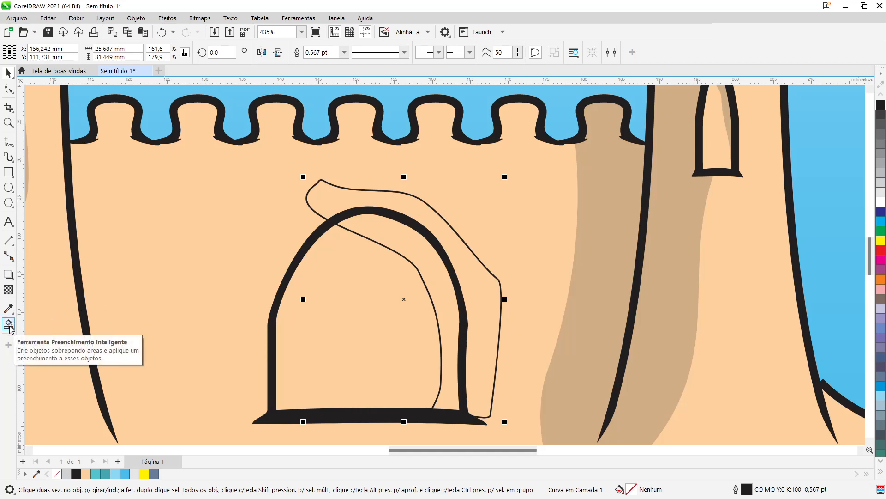
- Smart-fill the area enclosed by the outline along the inner right side of the gate
click(104, 217)
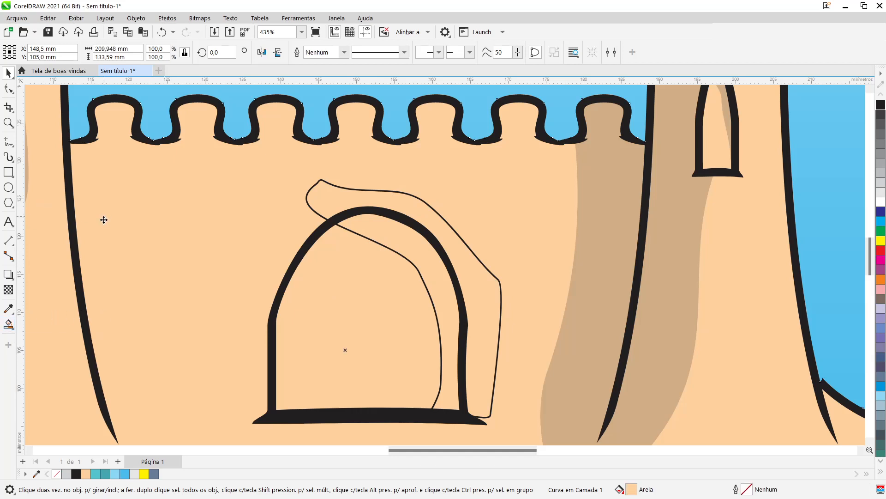
click(8, 324)
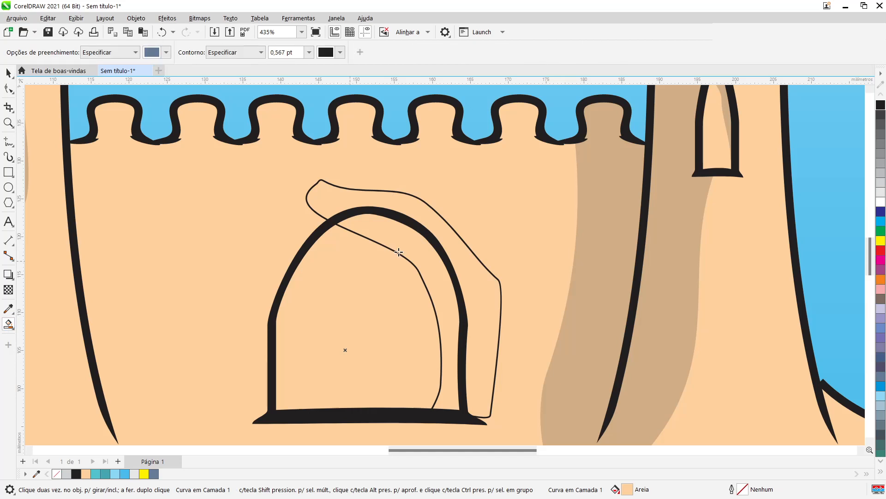
click(411, 242)
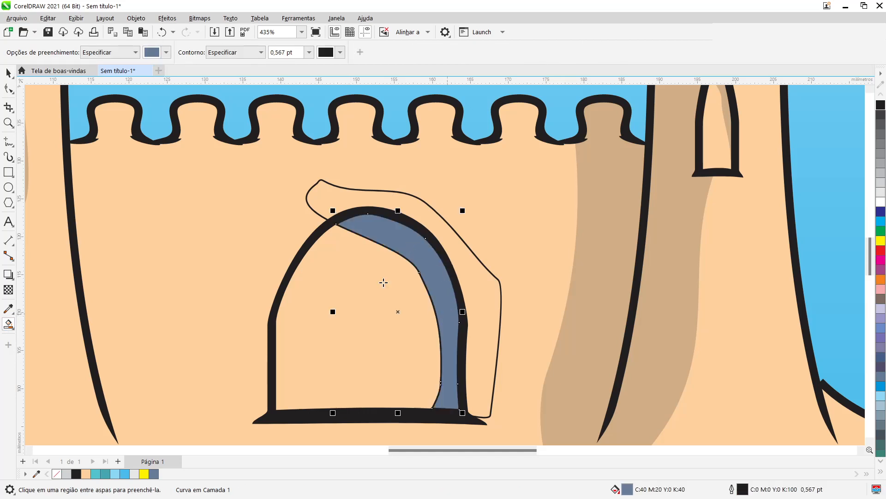
- Move the helper outline off the gate and delete it
click(7, 73)
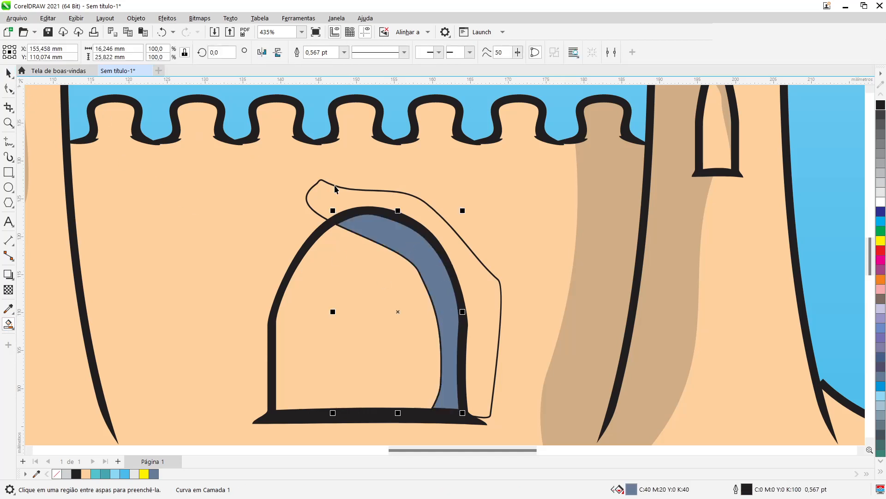
click(361, 198)
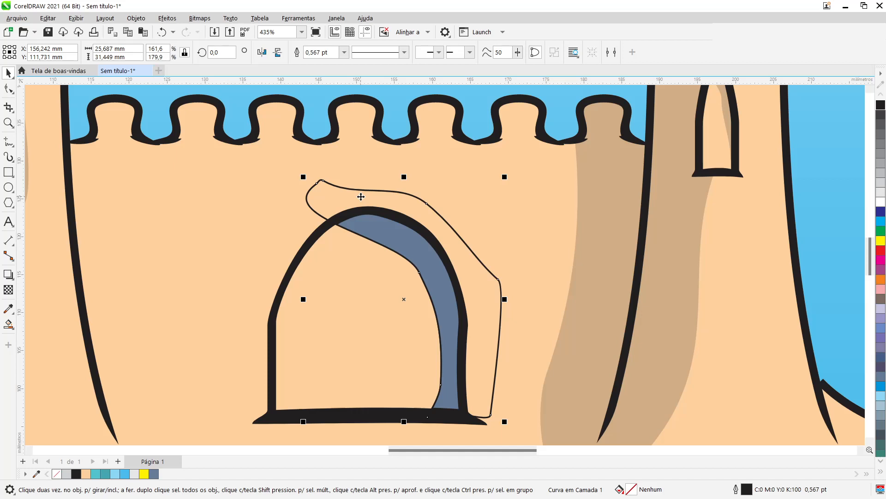
key(Delete)
drag(459, 196, 476, 211)
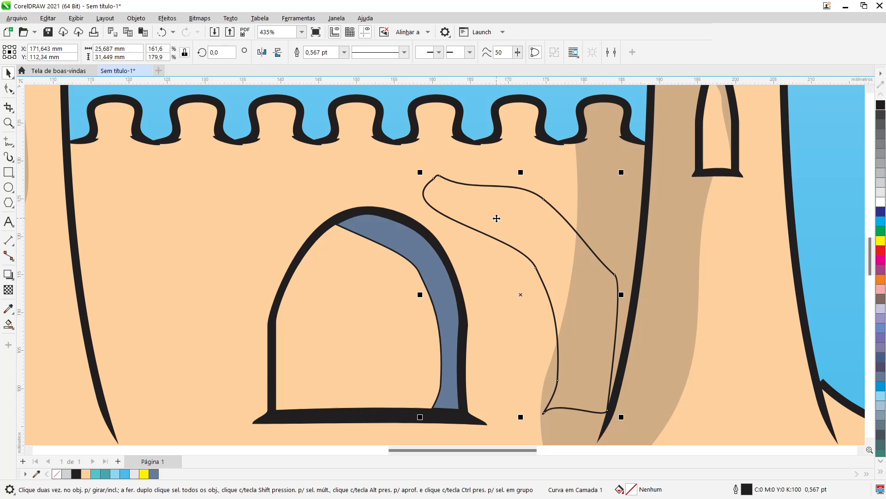
key(Delete)
- Color the gate's shadow piece black C0 M0 Y0 K100 and remove its outline
click(438, 273)
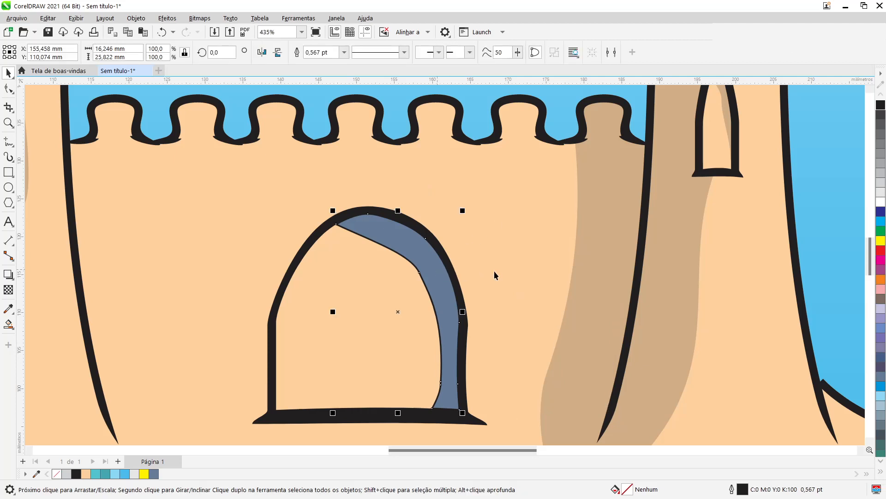
click(881, 105)
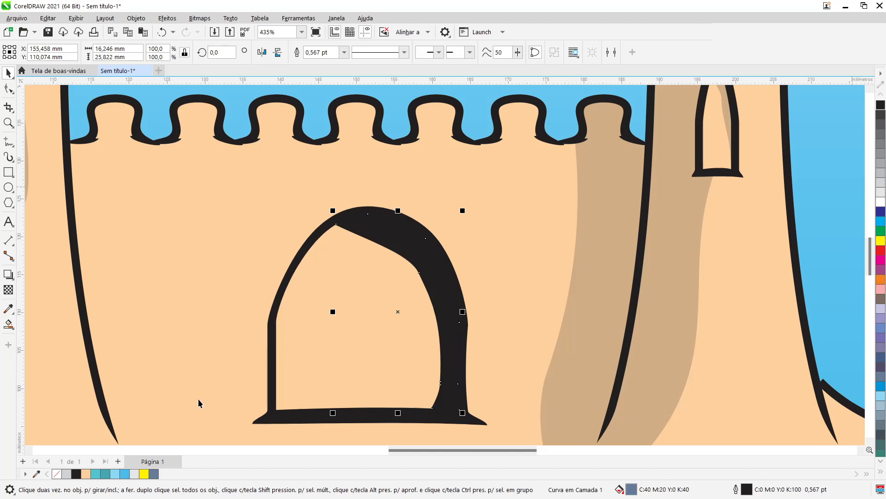
right_click(56, 473)
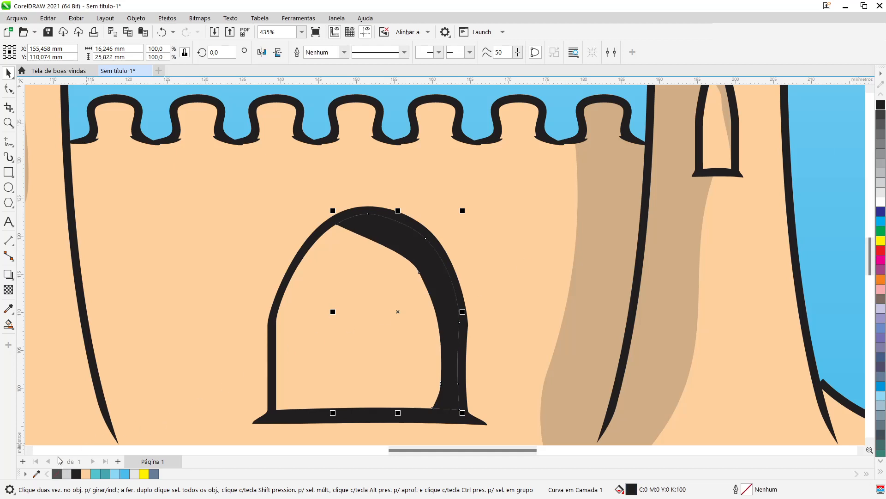
- Give the gate's black shadow piece a uniform transparency of 80
click(8, 290)
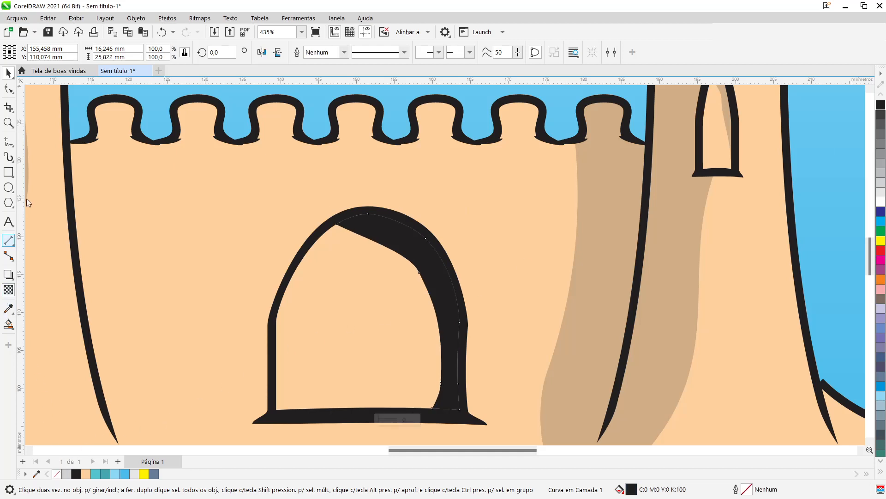
click(25, 53)
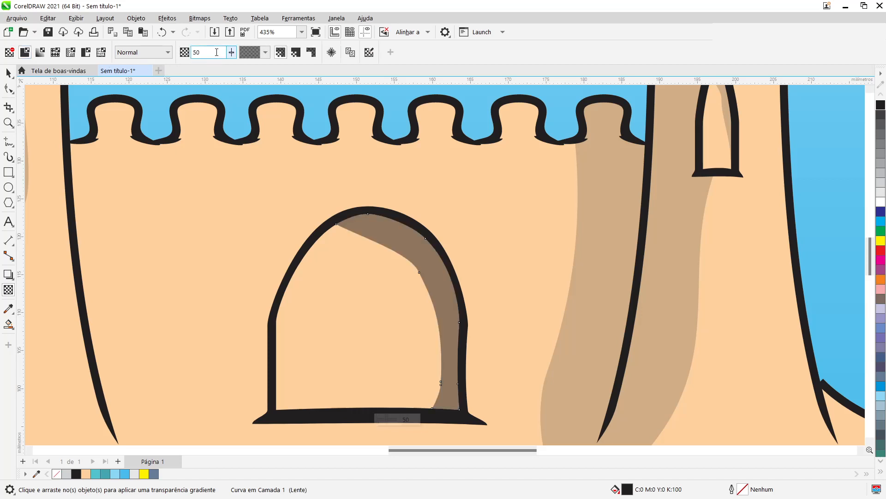
key(Return)
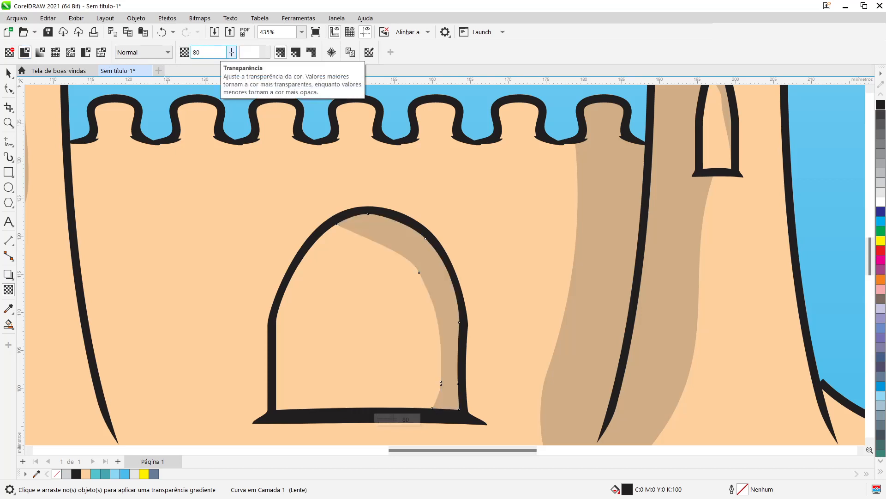
scroll(311, 309, down, 2)
scroll(312, 309, down, 2)
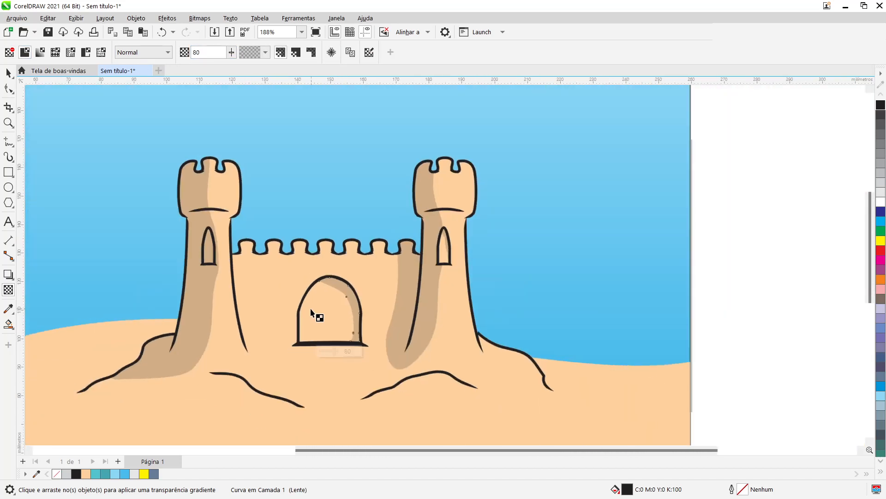
click(8, 73)
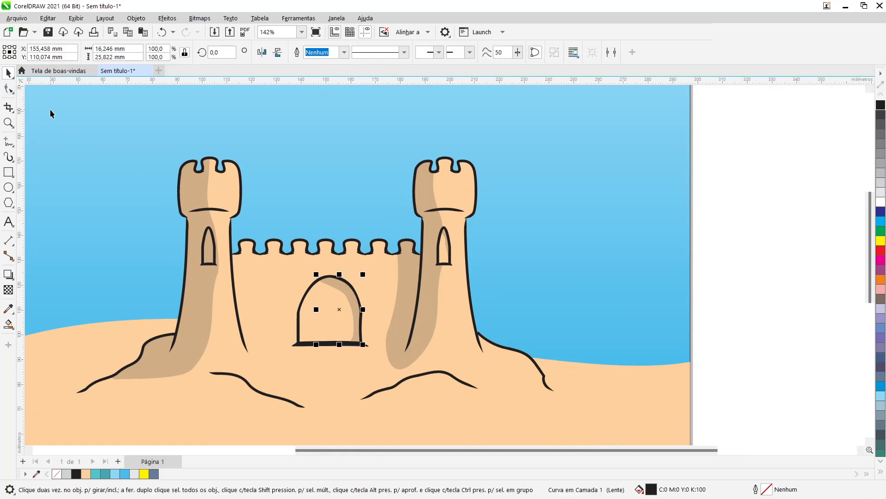
- Delete the leftover closed helper outline lying beside the page
key(F4)
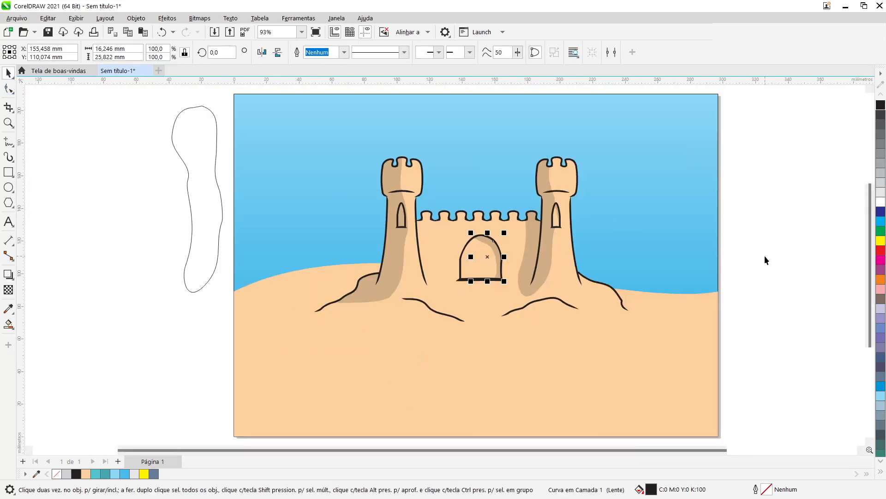
click(188, 184)
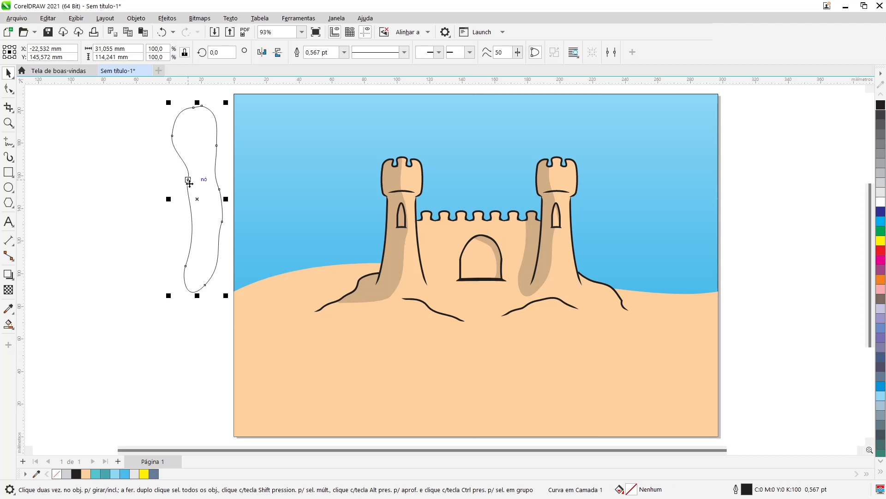
key(F4)
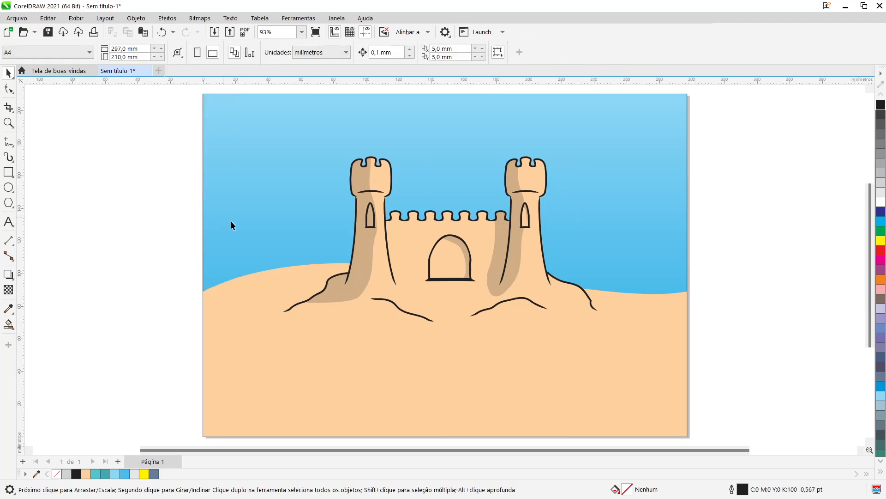
- Draw a rectangle about 22 by 10 mm in the sky above the right tower for the flag
scroll(450, 247, up, 3)
scroll(475, 229, up, 2)
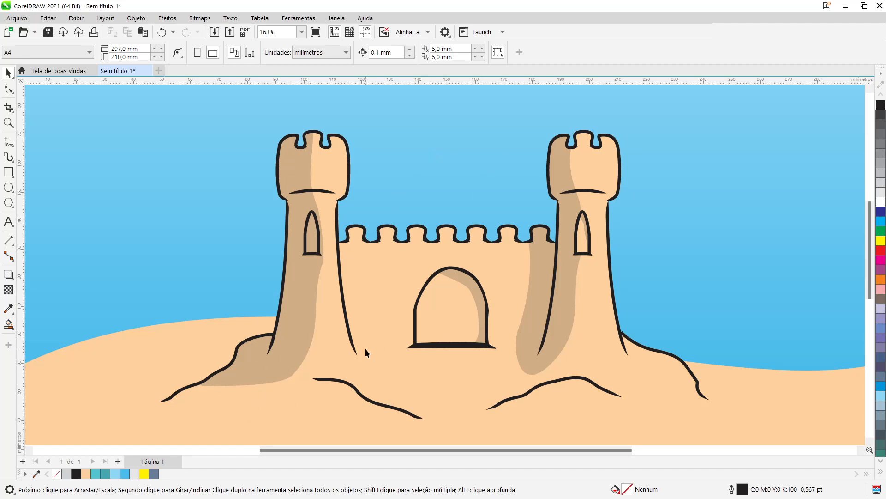
scroll(450, 308, up, 5)
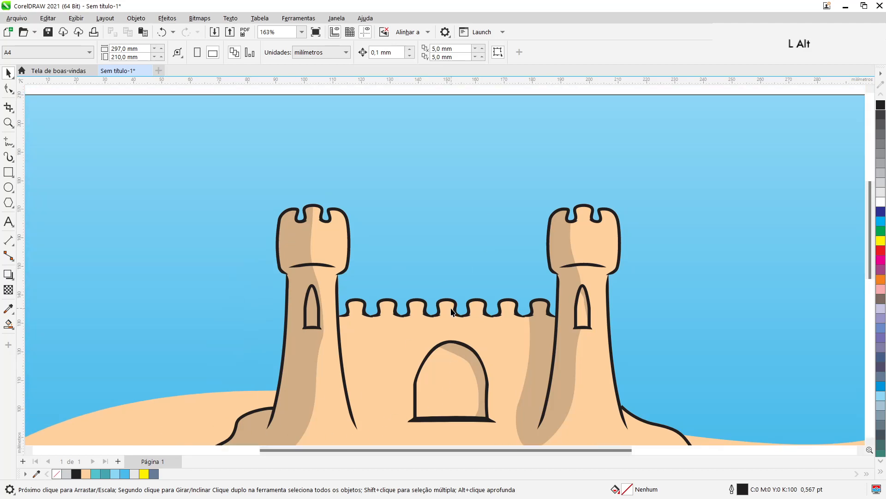
scroll(450, 307, down, 1)
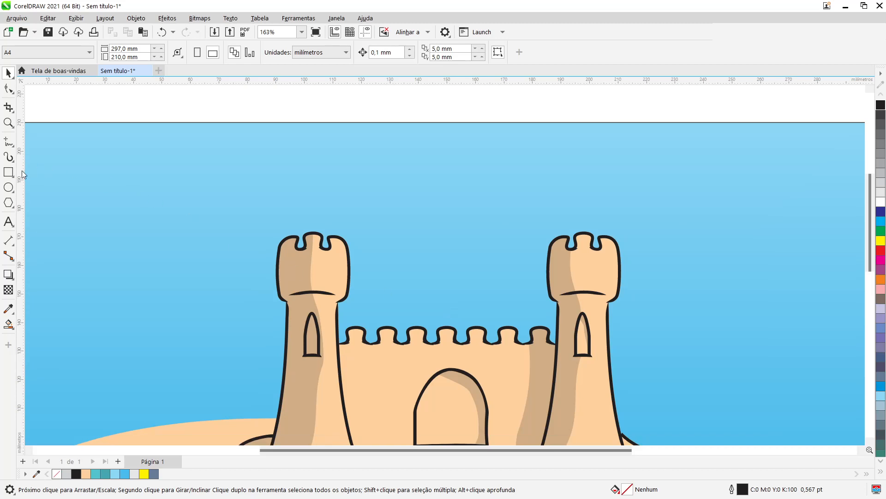
click(9, 173)
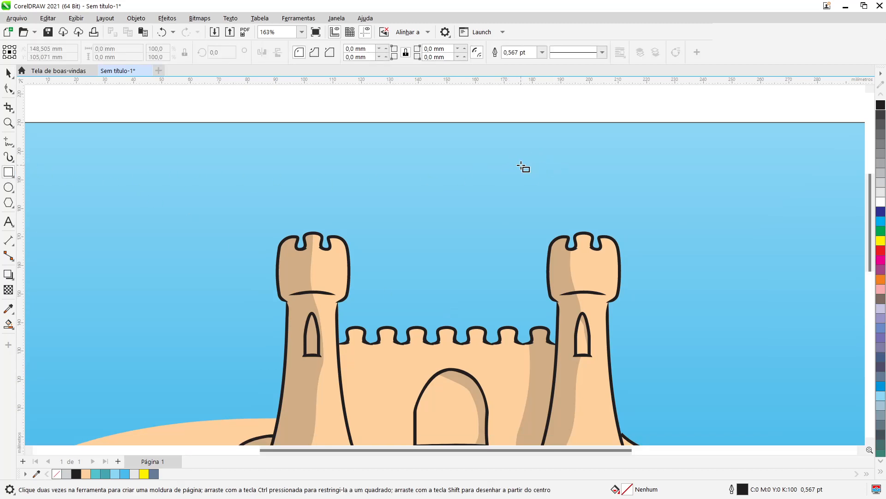
drag(521, 164, 584, 193)
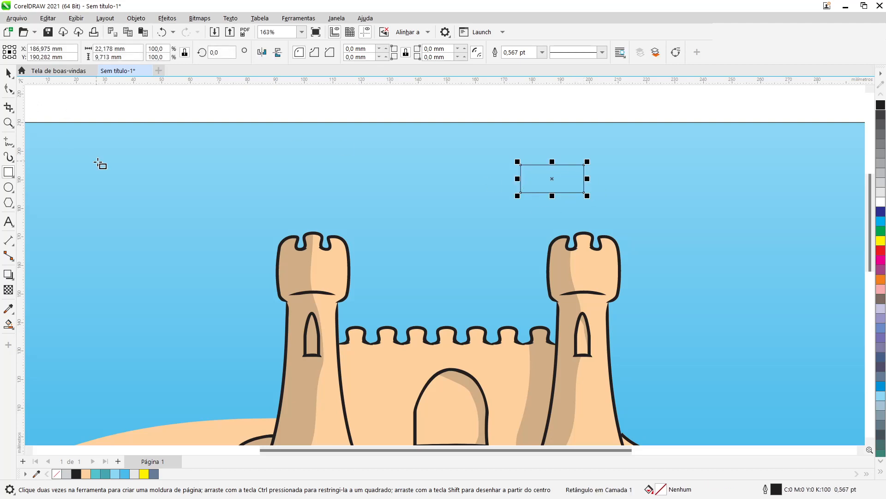
- Convert the rectangle to curves, add a node midway along its left edge and pull it about 10 mm inward to form a notch
key(ctrl+q)
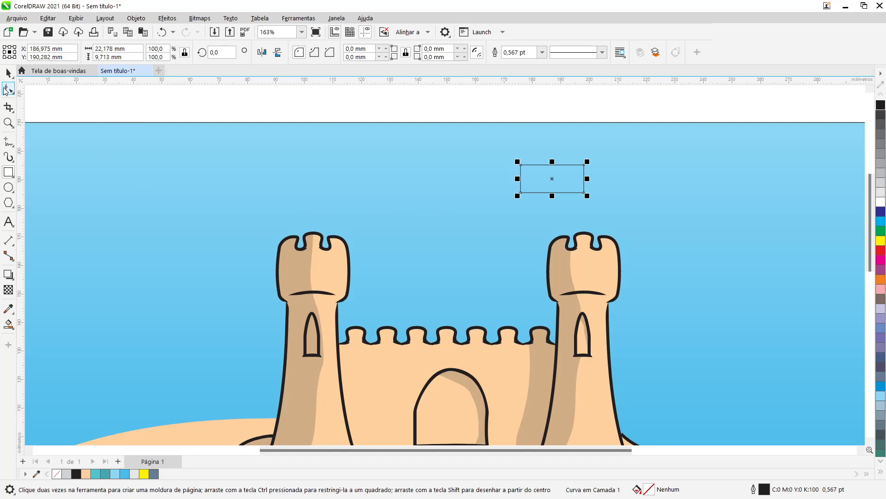
click(6, 89)
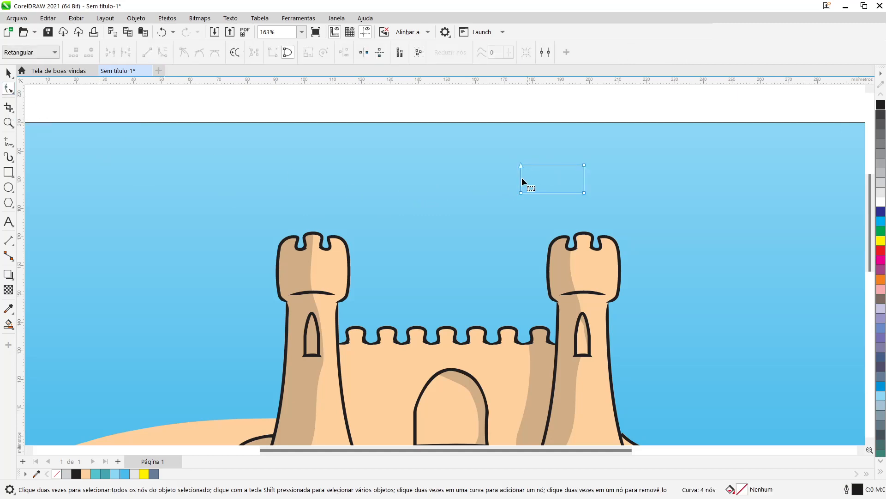
scroll(520, 178, up, 5)
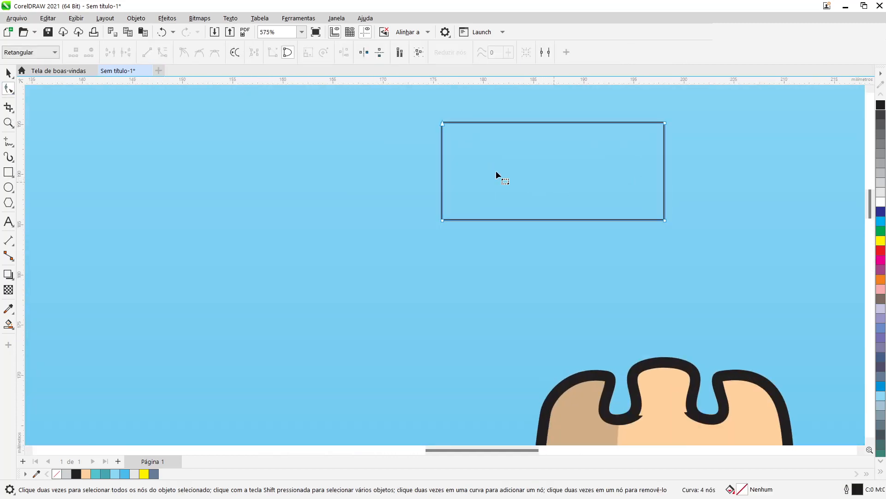
drag(457, 136, 467, 142)
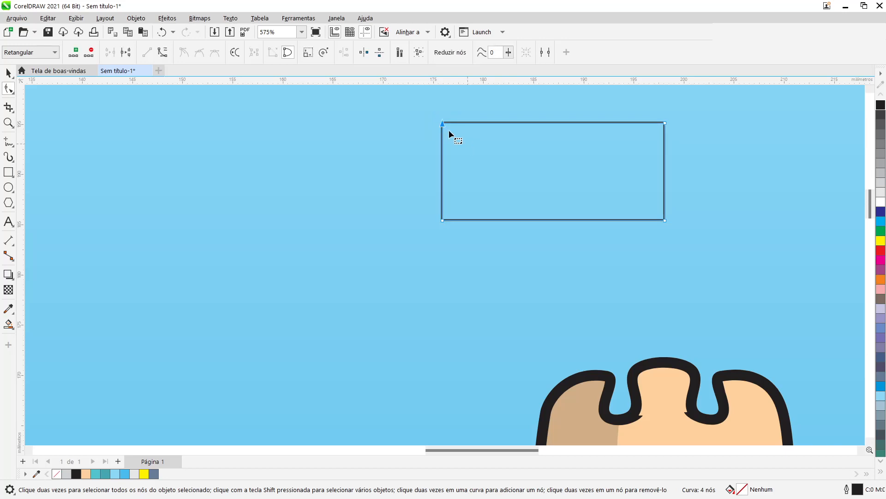
click(76, 51)
drag(443, 173, 545, 176)
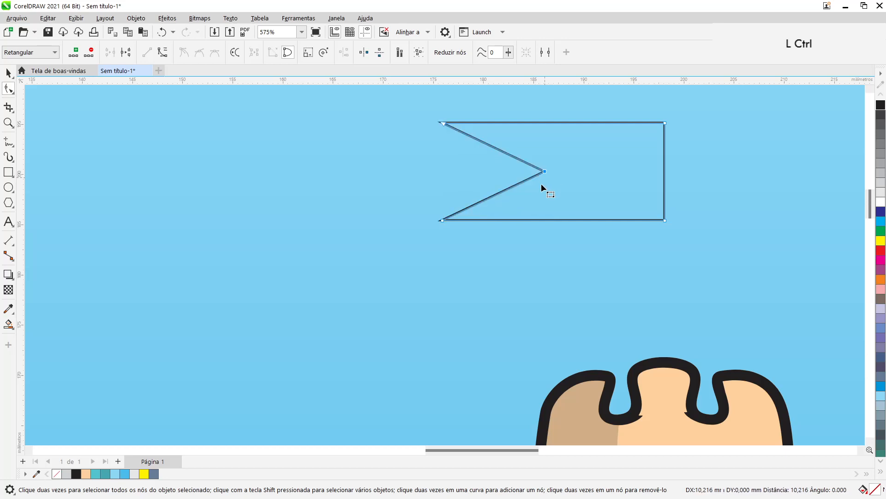
click(9, 72)
- Bend the flag into a waving shape with one slight Twirl centered near its notch, using a 40 mm nib
scroll(687, 255, down, 1)
scroll(686, 263, down, 1)
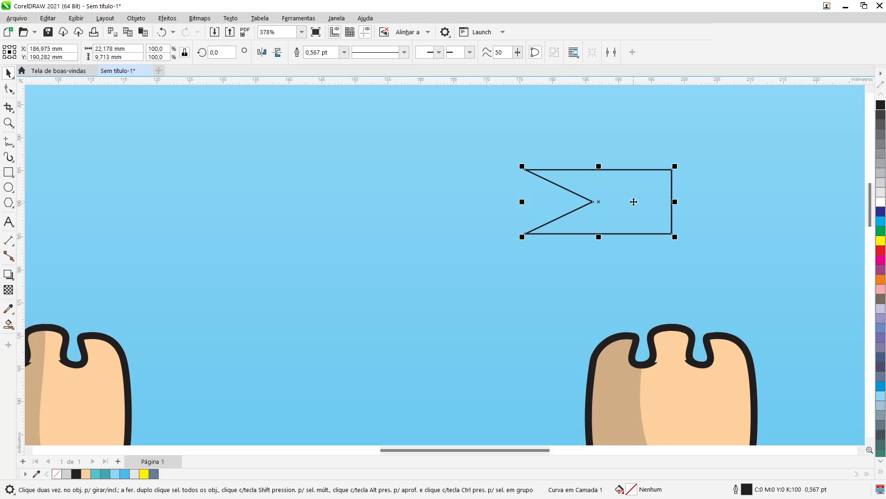
click(9, 144)
click(8, 109)
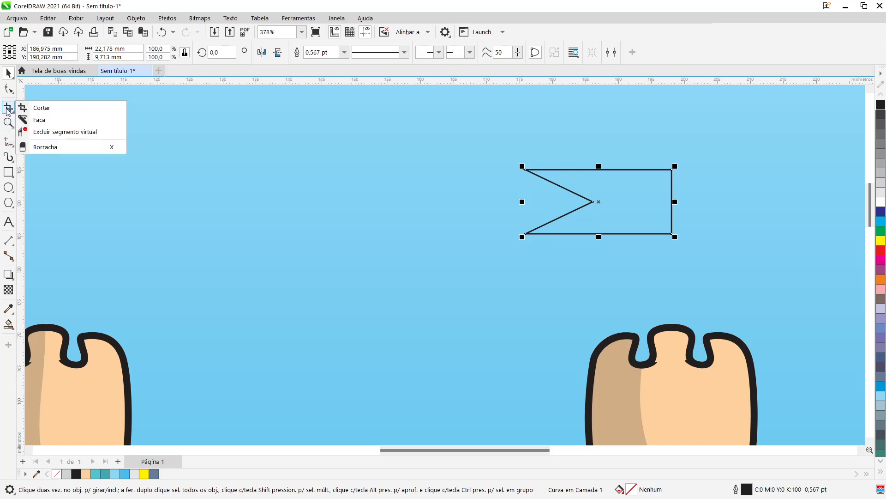
click(9, 90)
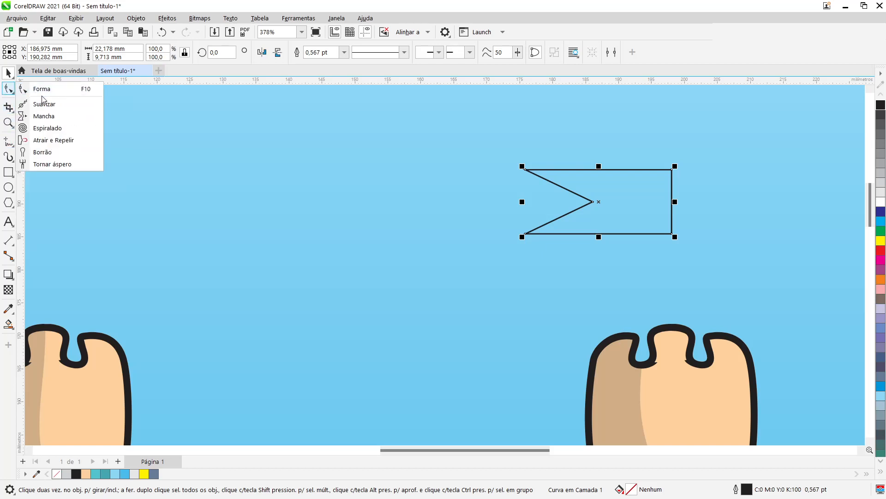
click(53, 130)
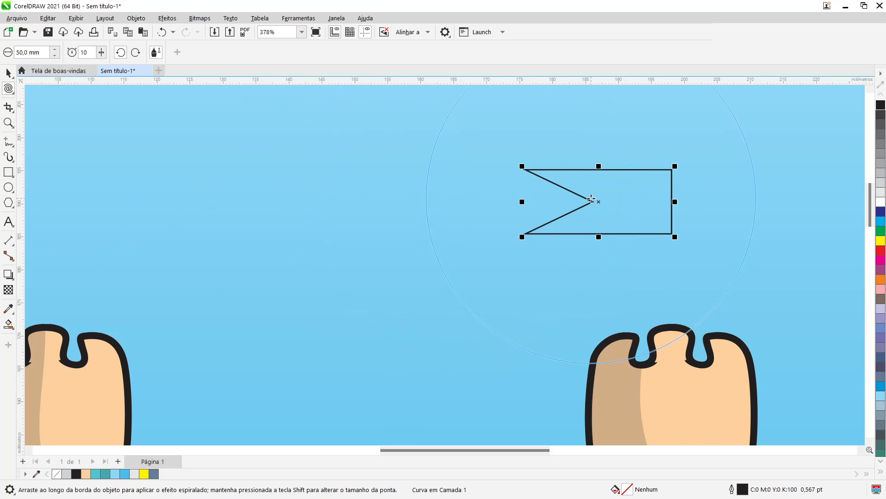
scroll(592, 199, down, 2)
scroll(593, 199, down, 1)
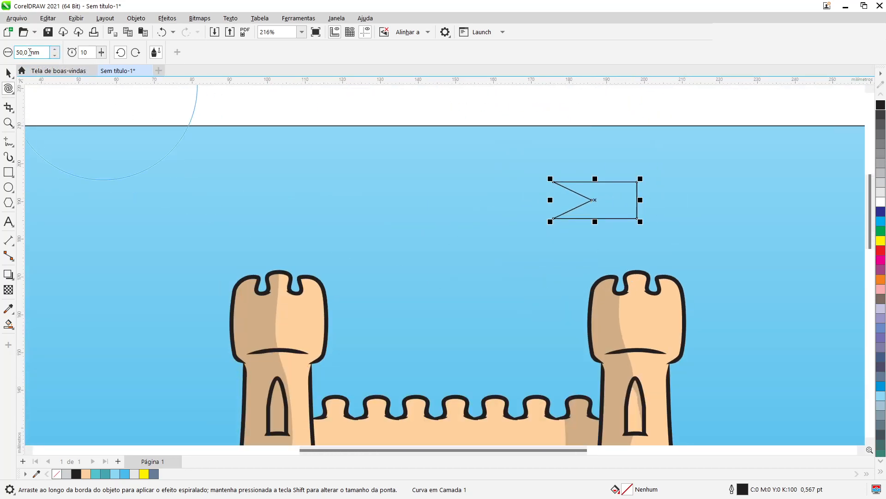
double_click(20, 52)
text(4)
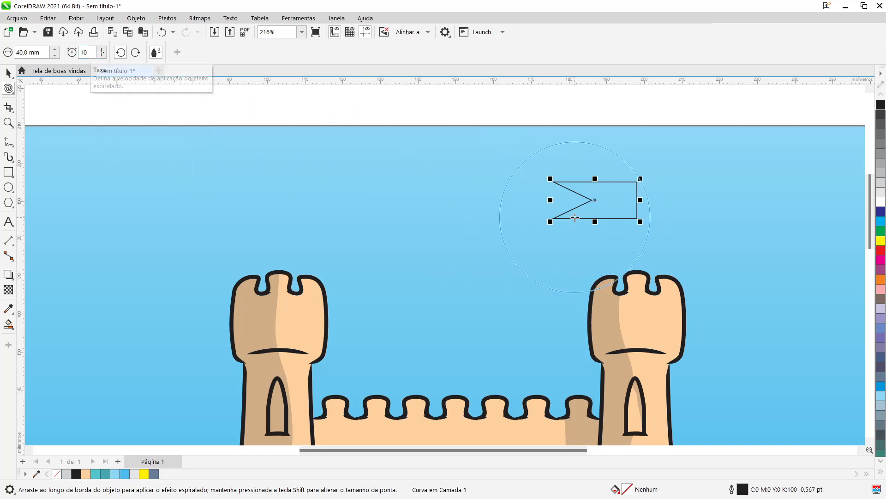
drag(598, 199, 595, 199)
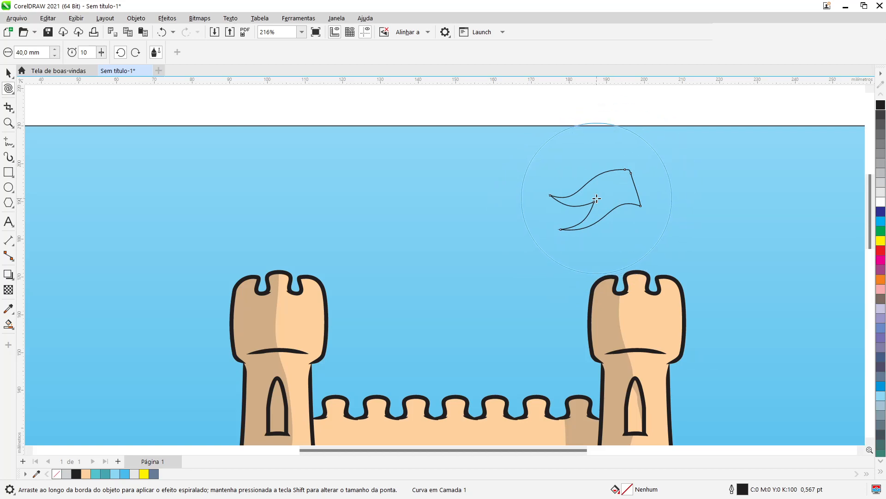
drag(597, 199, 597, 199)
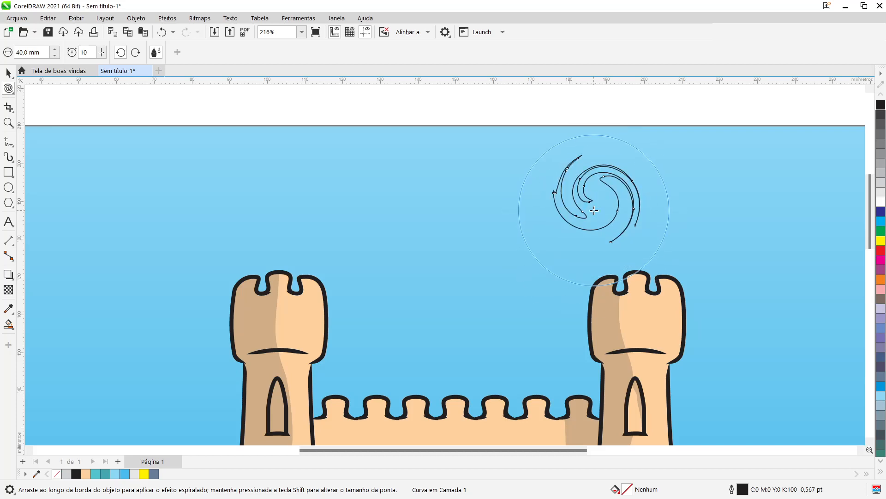
key(ctrl+z)
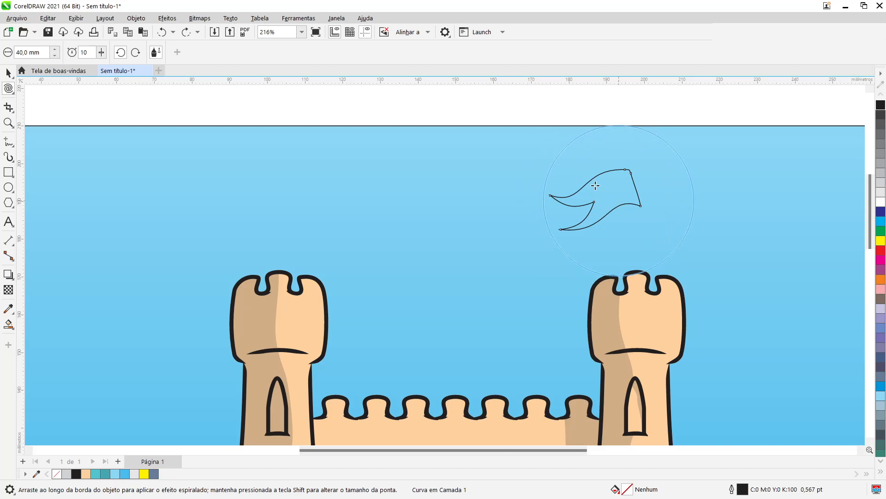
- Rotate the waving flag about 14 degrees clockwise so its straight right edge stands nearly vertical
click(8, 73)
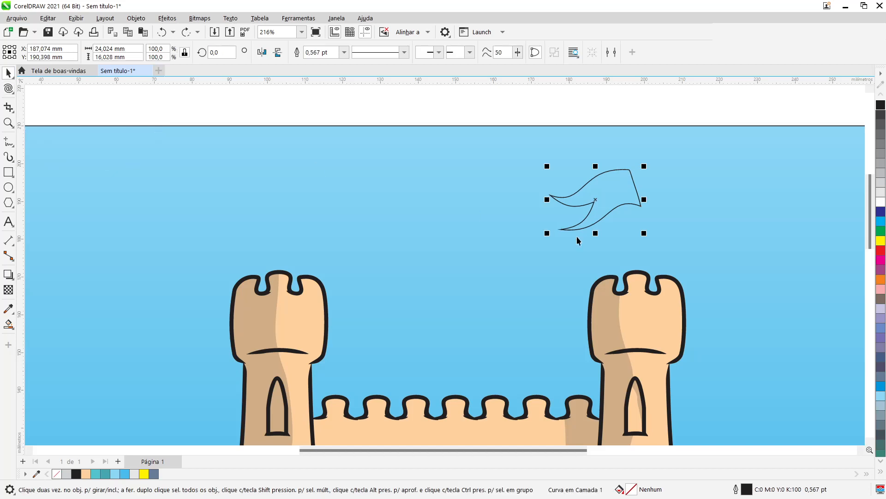
click(620, 200)
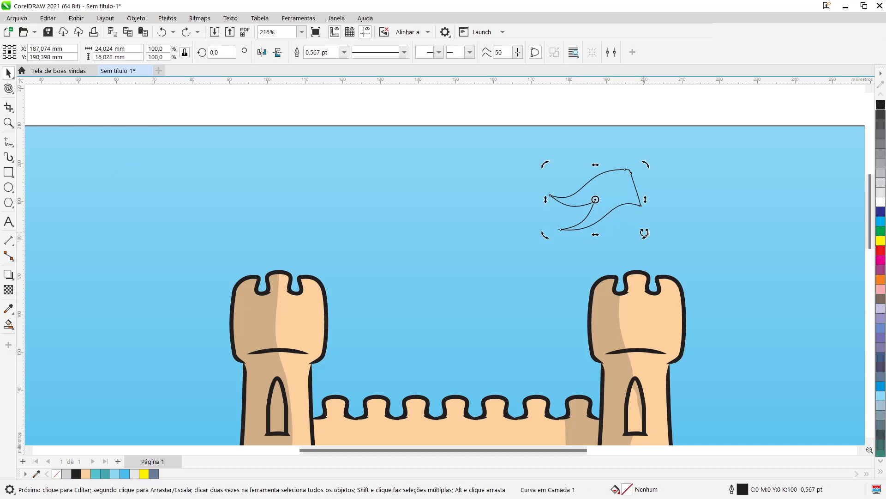
drag(645, 233, 637, 247)
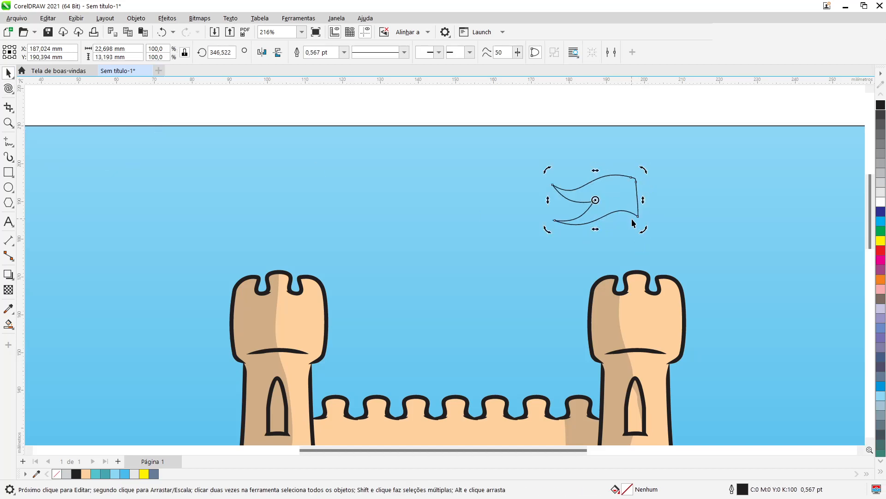
scroll(637, 203, up, 2)
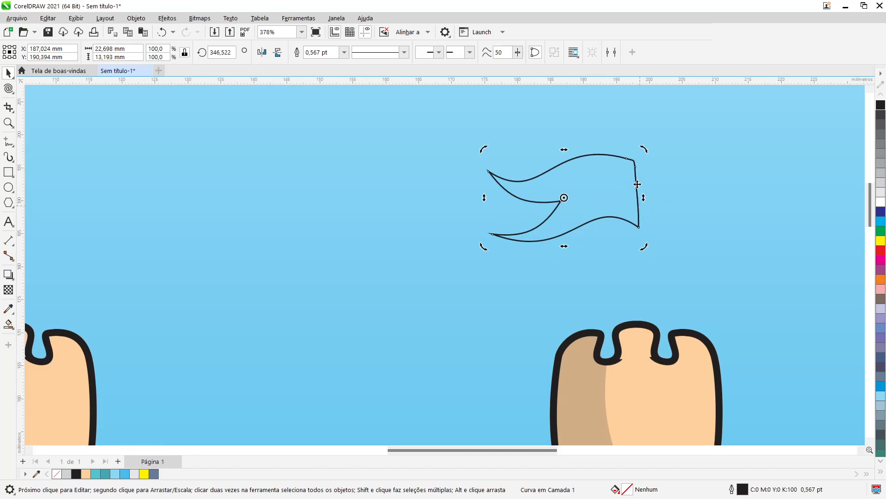
mouse_move(641, 245)
mouse_down()
mouse_move(651, 242)
mouse_move(648, 253)
mouse_up()
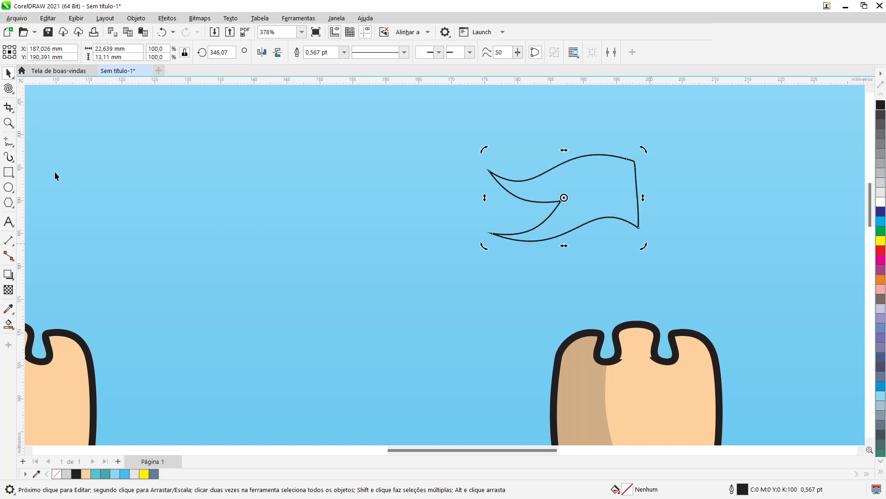
- Draw a narrow vertical flagpole rectangle about 1.2 by 35 mm from the flag's upper right corner down into the right tower
click(8, 172)
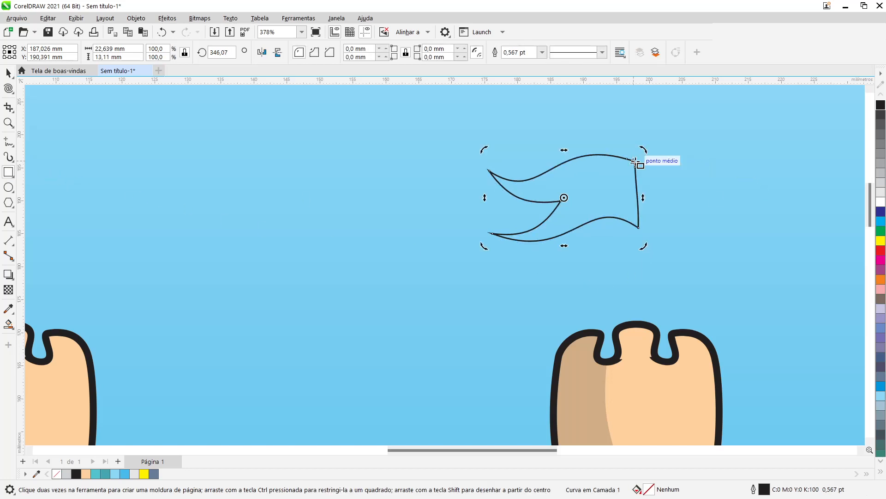
drag(634, 161, 638, 391)
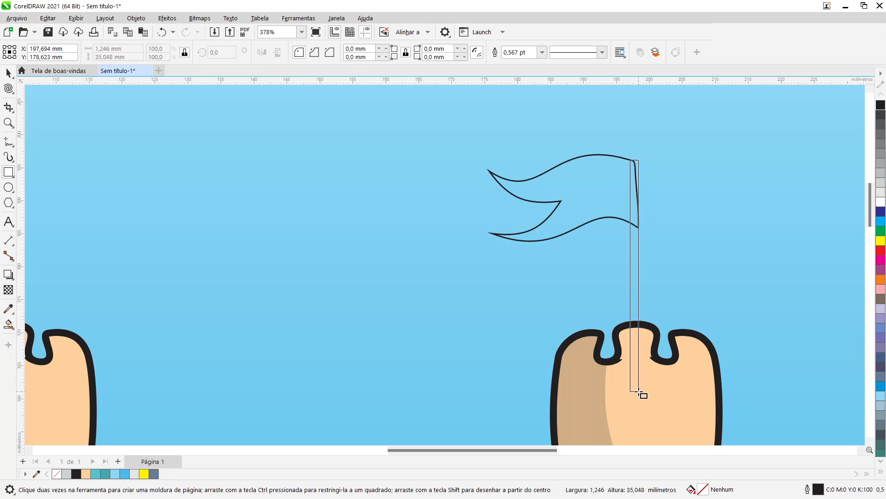
drag(639, 391, 639, 391)
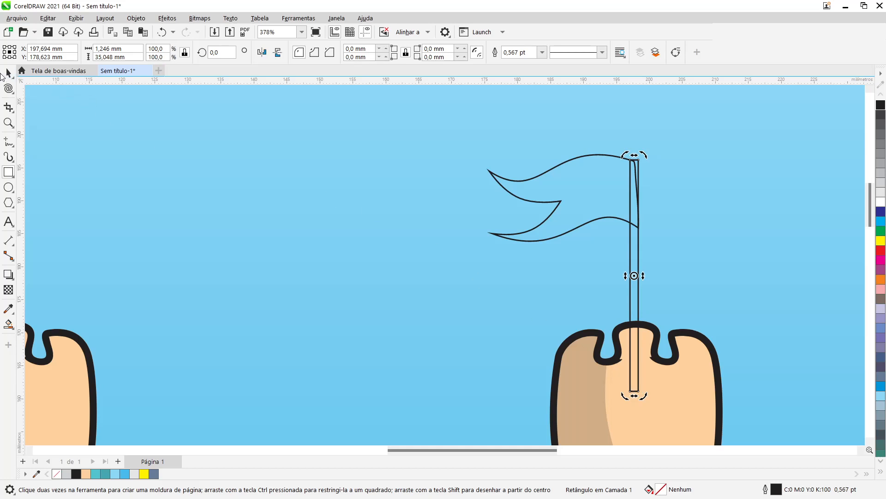
click(9, 73)
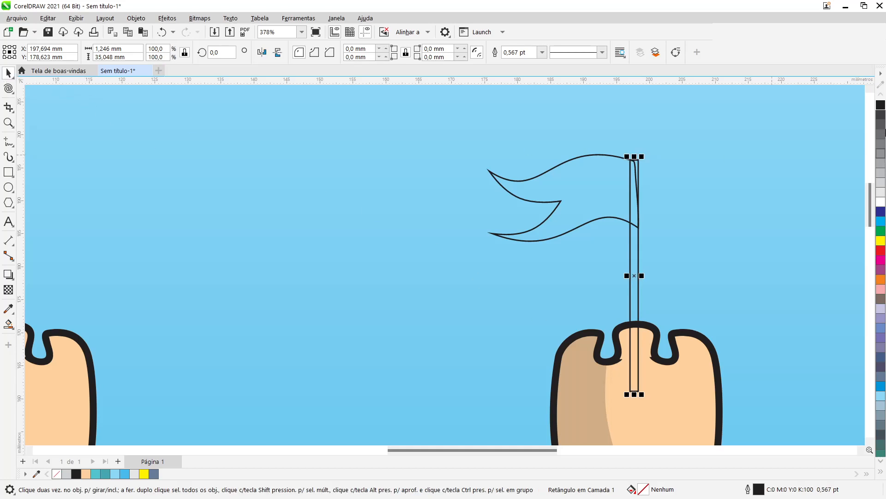
- Fill the flagpole black and nudge it 0.5 mm to the right, over the flag's edge
click(880, 106)
key(Right)
key(Right)
key(Right)
key(Right)
key(Right)
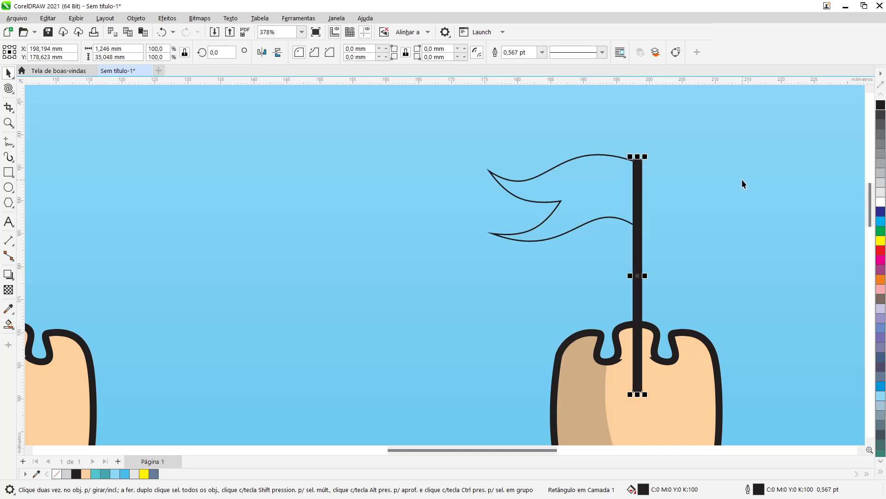
- Place the black flagpole behind the right tower in the stacking order
key(ctrl+Page_Down)
right_click(640, 283)
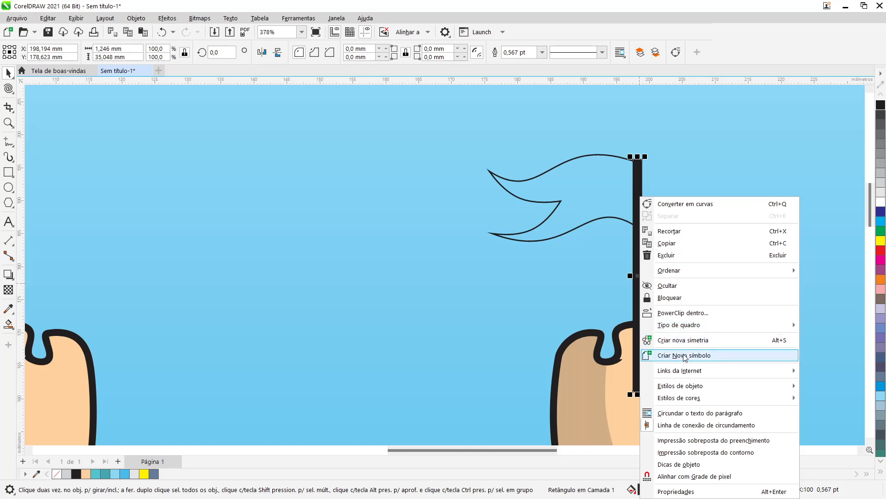
mouse_move(688, 271)
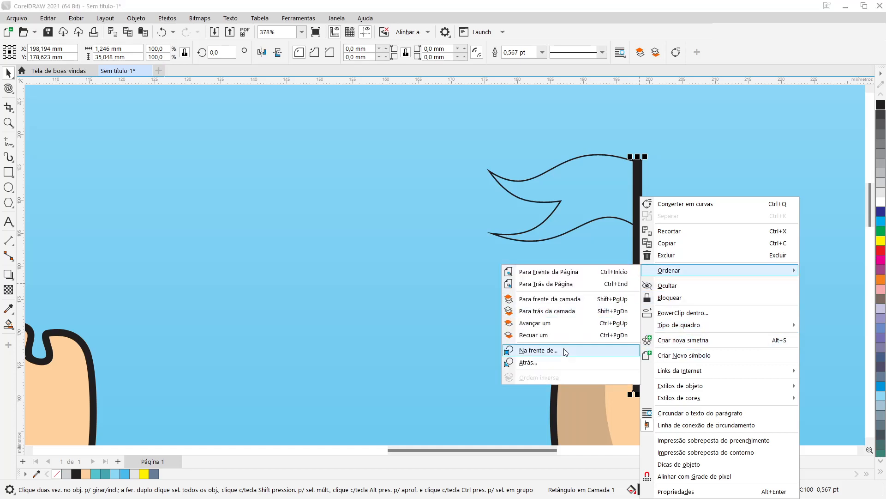
click(544, 366)
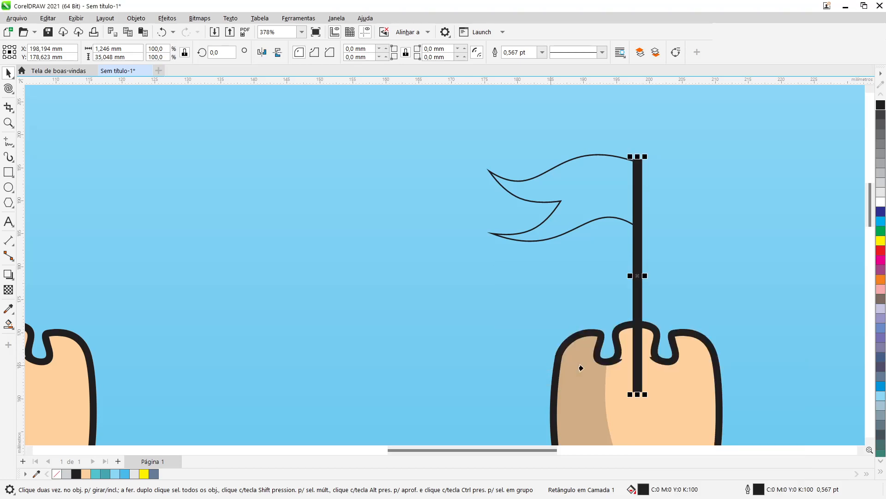
click(685, 364)
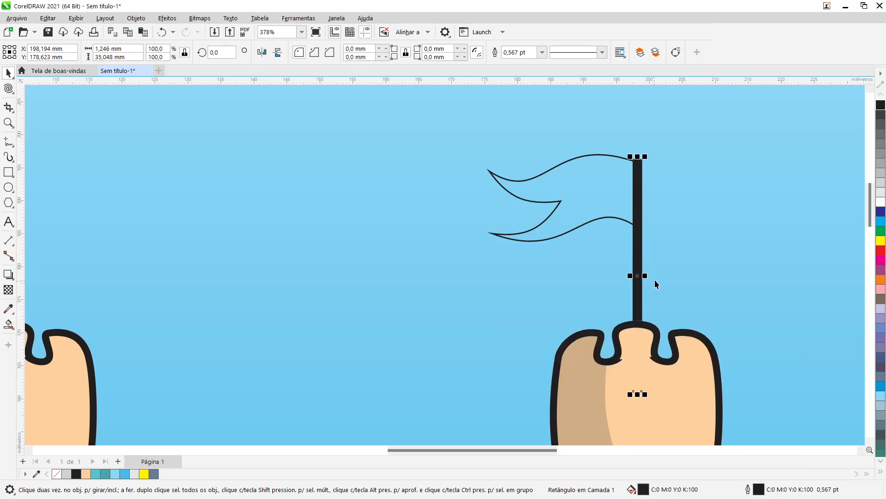
- Nudge the flagpole 0.2 mm to the left to centre it on the right tower's middle battlement
scroll(641, 316, up, 2)
scroll(642, 316, up, 1)
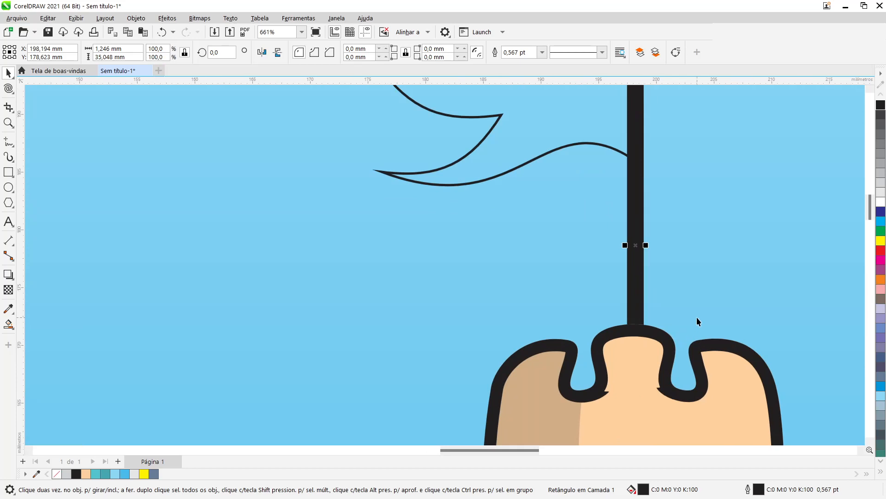
key(Left)
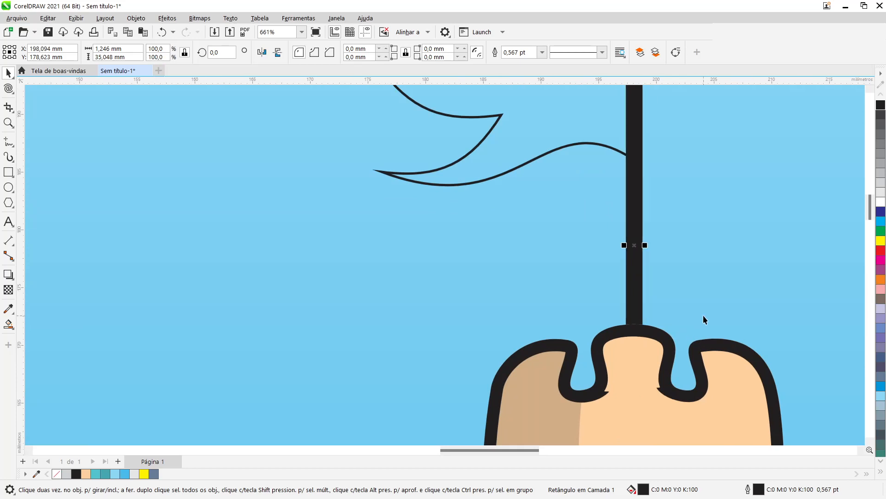
scroll(697, 314, down, 5)
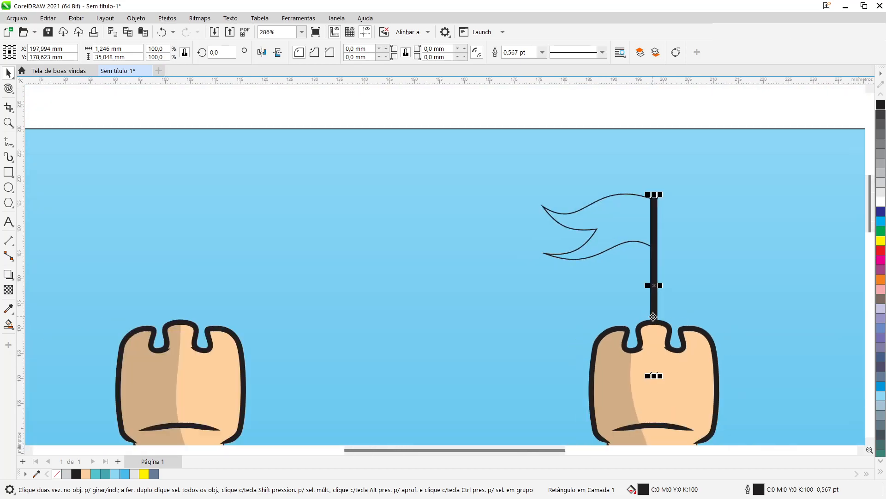
click(657, 111)
- Fill the waving flag with red (C:0 M:100 Y:100 K:0)
scroll(647, 173, down, 7)
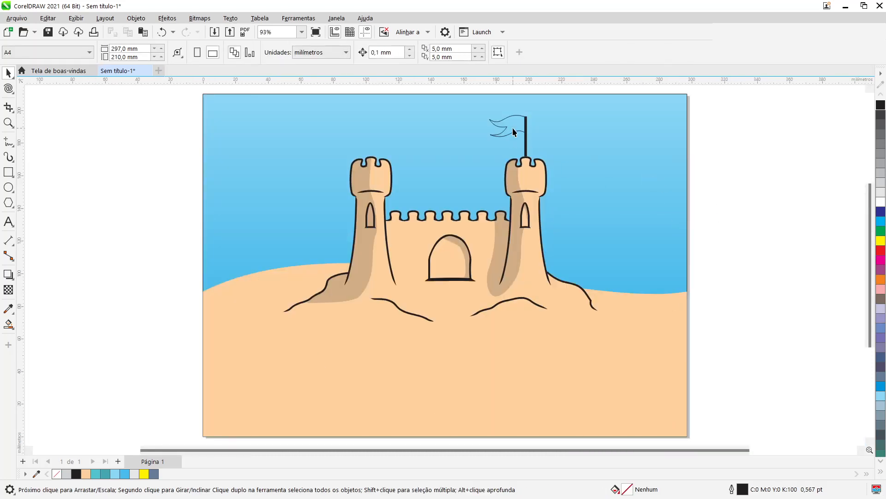
click(514, 131)
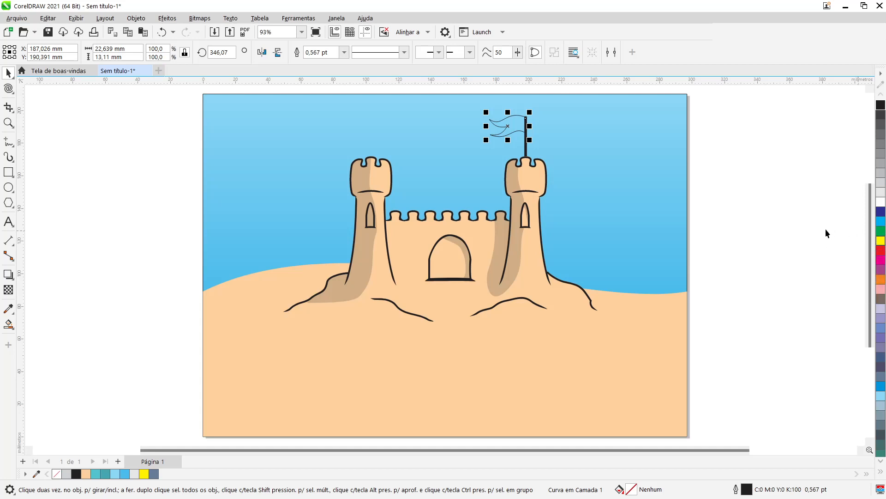
click(881, 252)
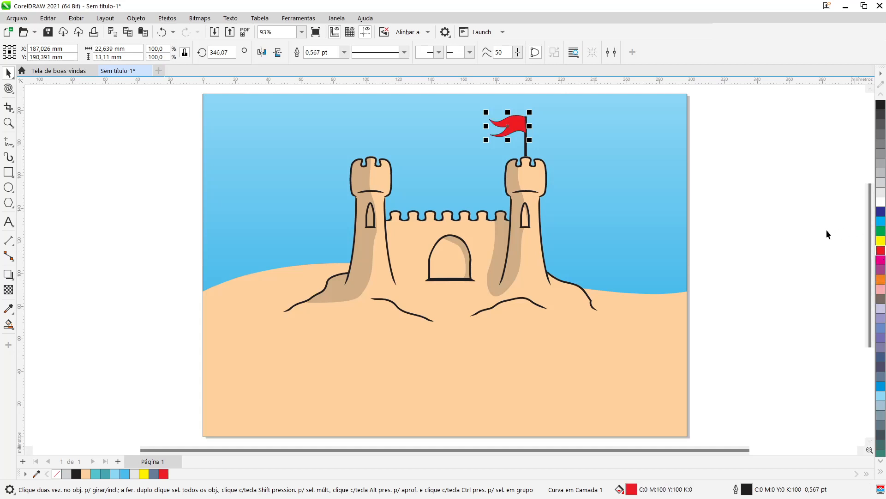
- Place the red flag behind the flagpole so the pole covers its straight edge
scroll(537, 105, up, 7)
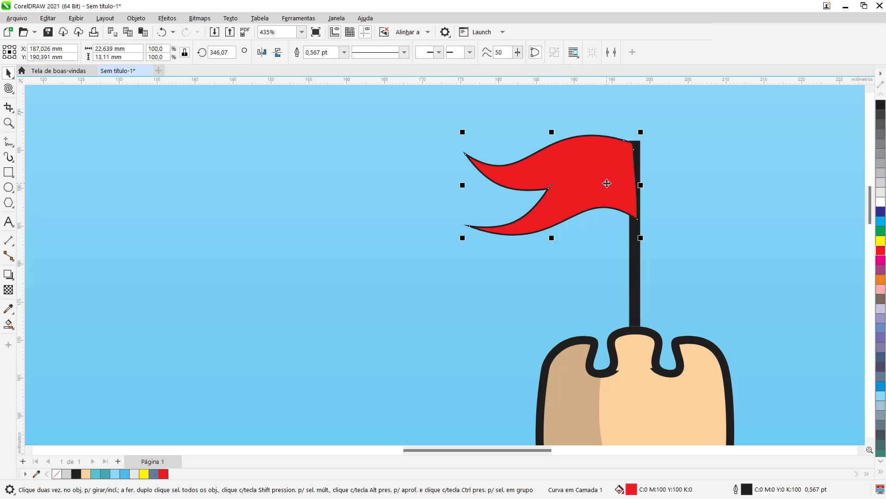
key(ctrl)
key(ctrl+Page_Down)
key(ctrl+Page_Down)
key(ctrl+Page_Down)
key(ctrl+Page_Down)
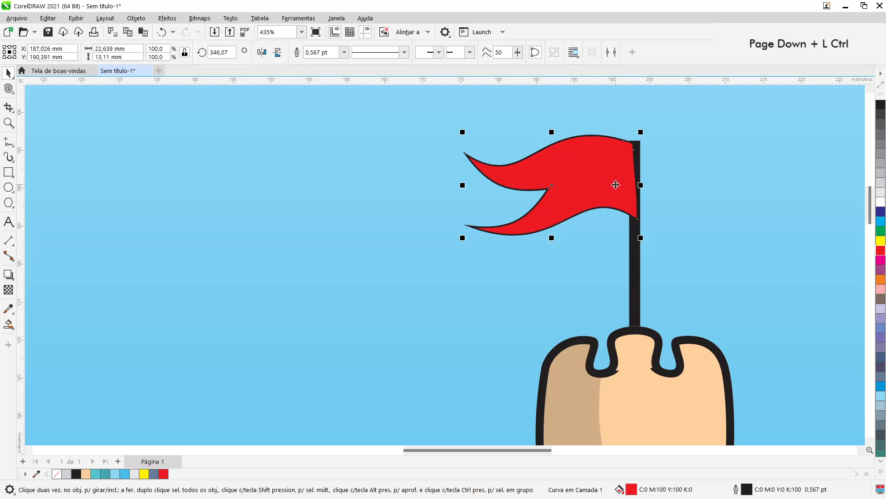
key(ctrl+Page_Down)
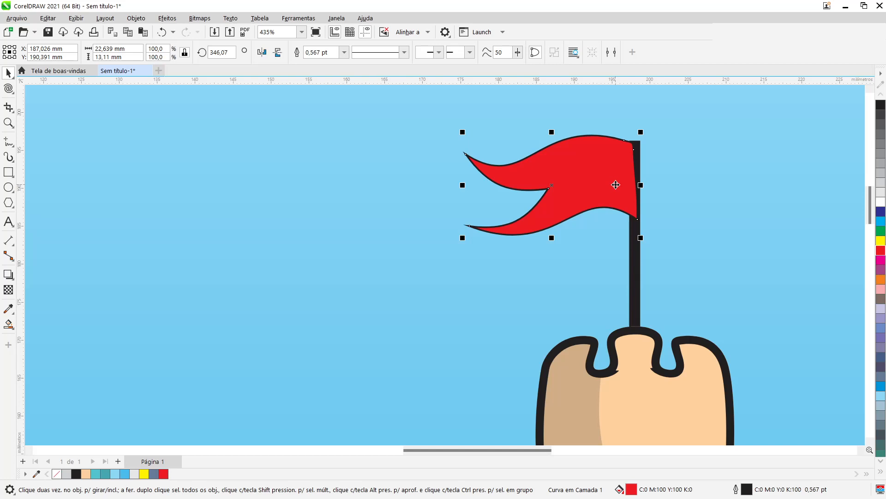
right_click(616, 185)
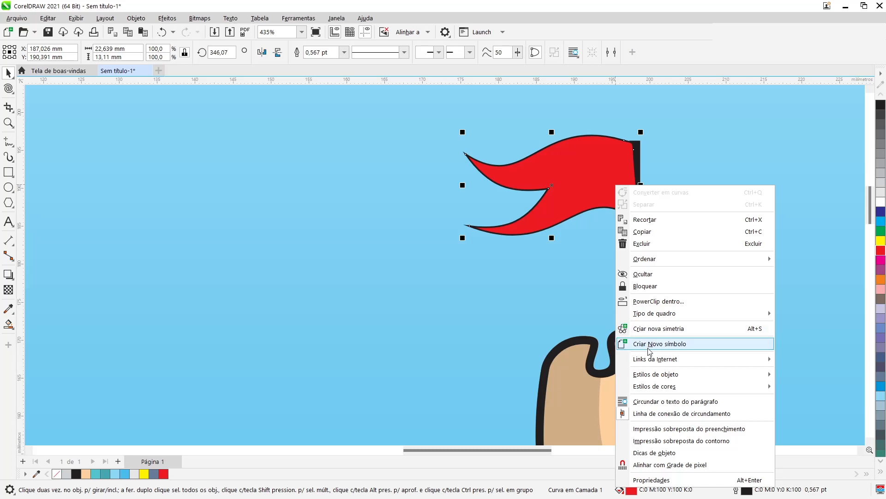
mouse_move(668, 262)
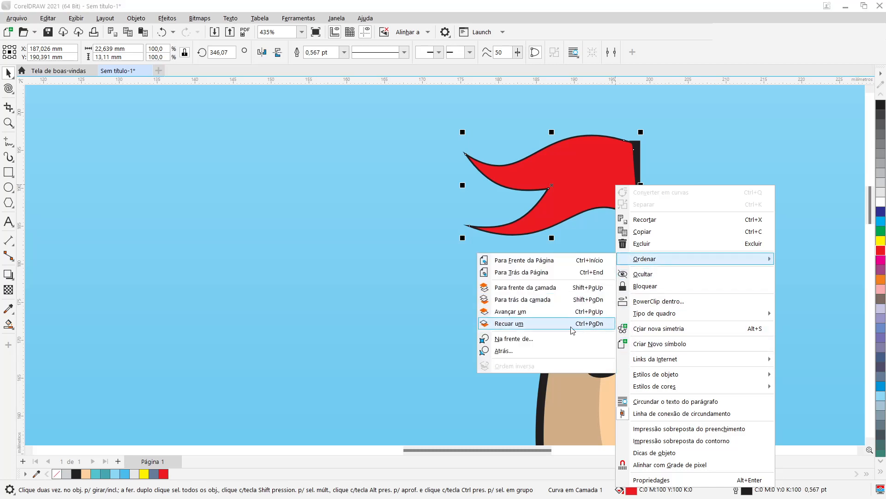
click(572, 351)
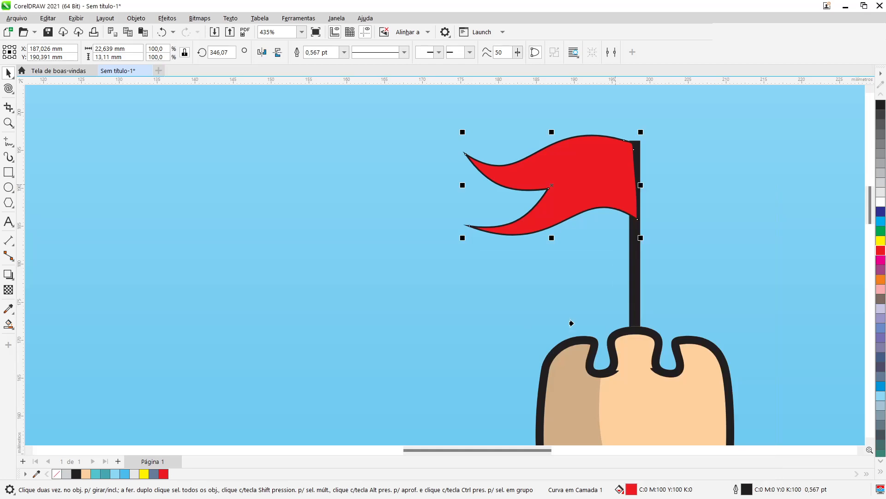
click(631, 268)
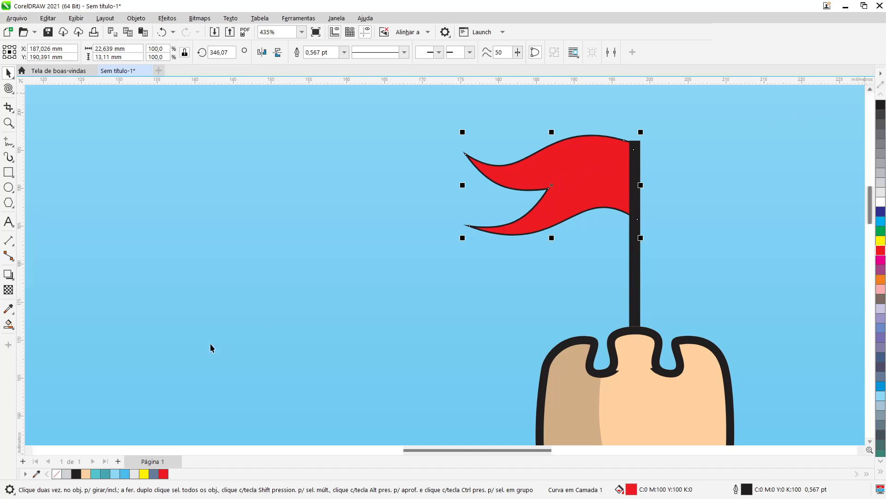
- Remove the flag's outline and apply a horizontal linear gradient from red at the pole to white at the tips
right_click(56, 474)
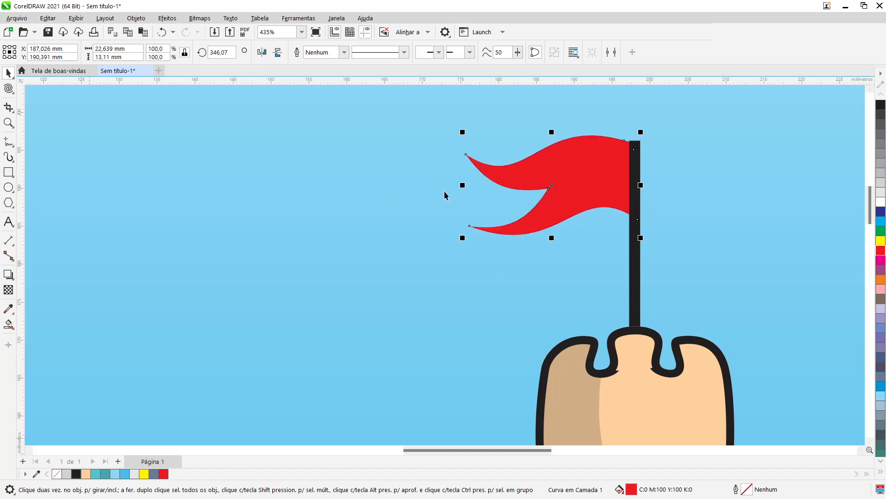
click(13, 329)
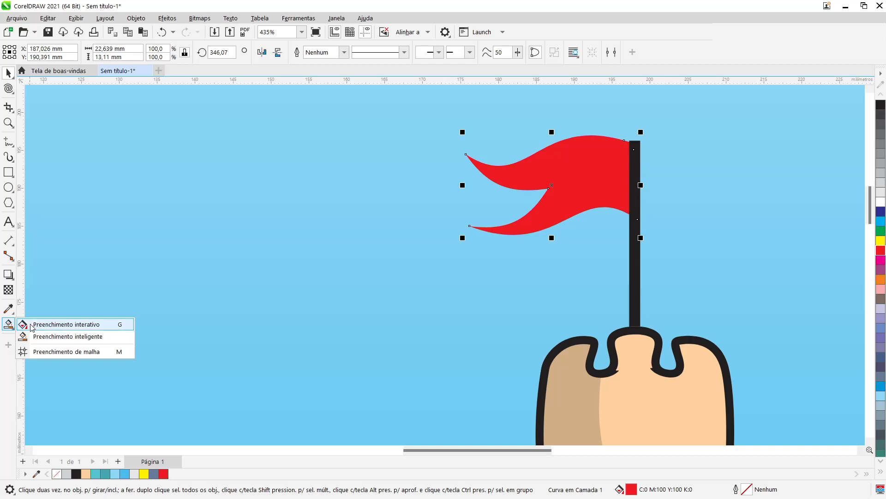
click(65, 324)
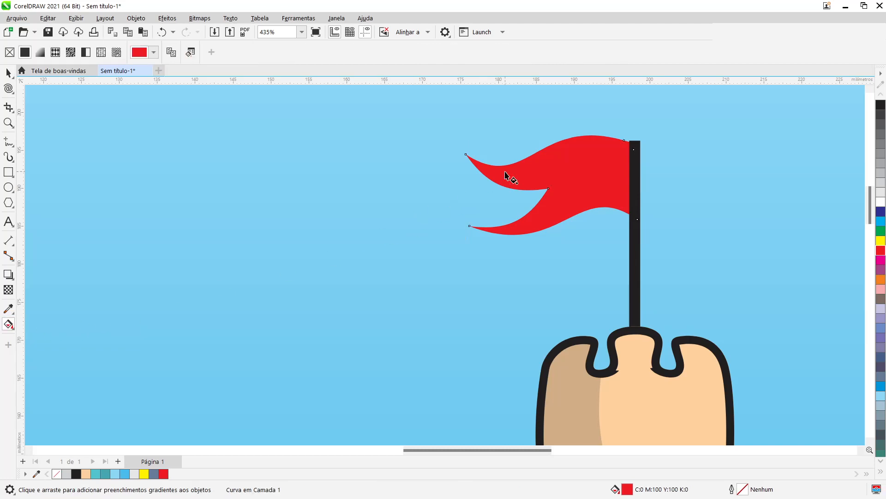
drag(623, 177, 466, 185)
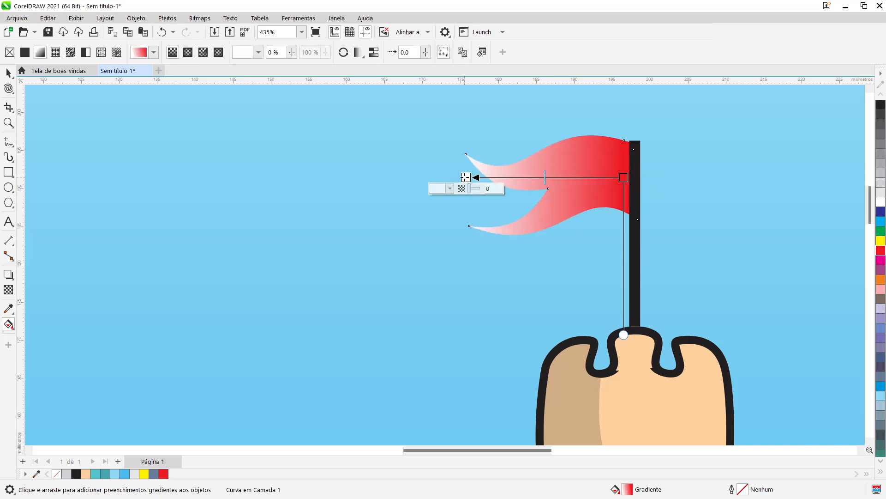
- Add a dark red colour stop at 71% in the flag's gradient and set the gradient's end colour at the tips to red
double_click(512, 177)
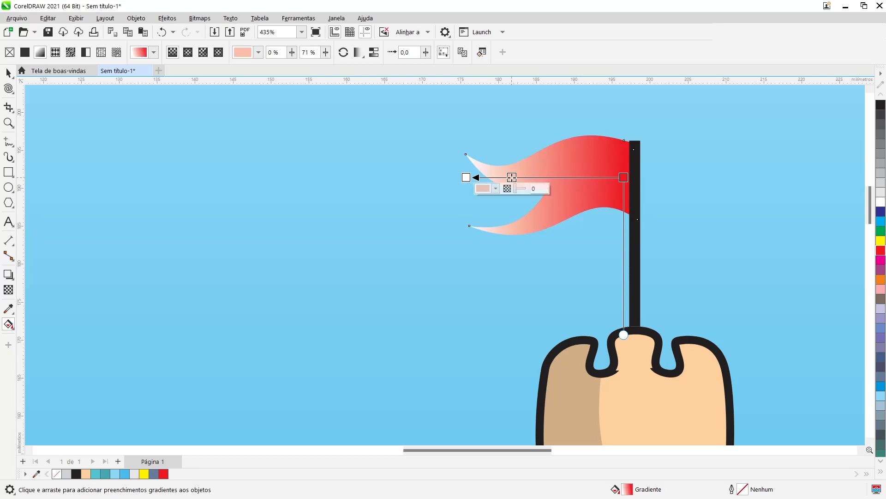
click(466, 178)
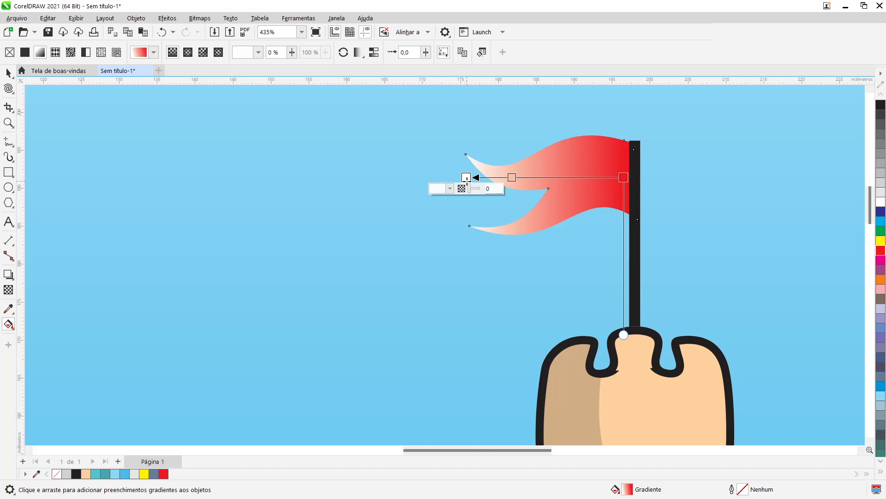
click(443, 189)
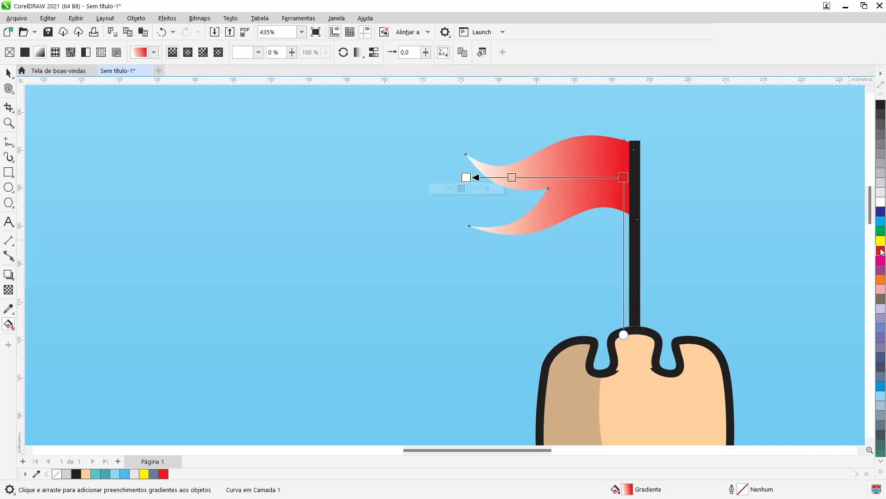
click(882, 252)
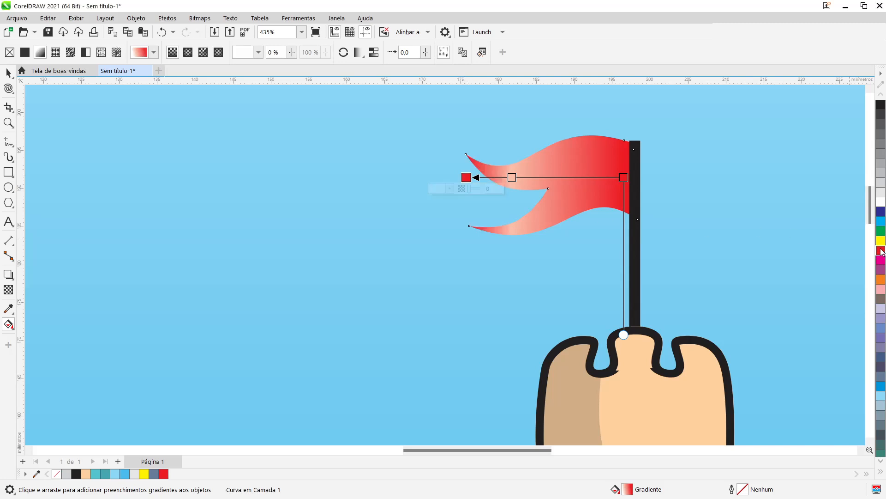
click(511, 177)
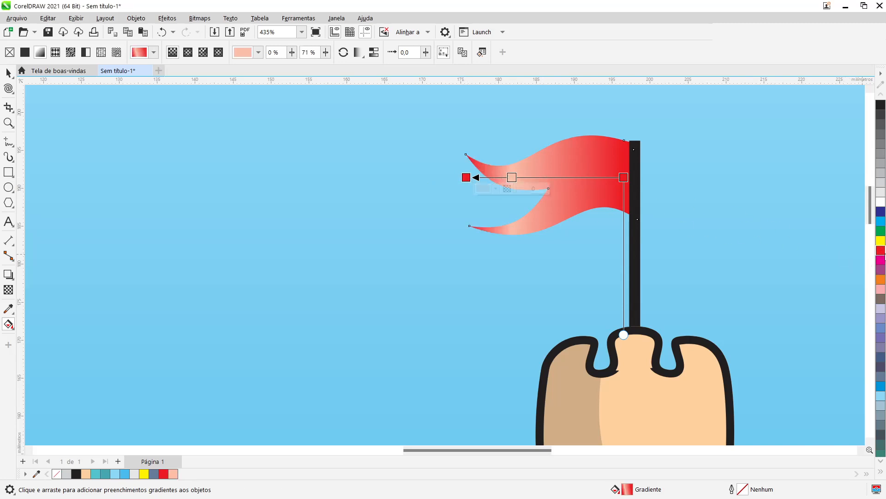
click(882, 251)
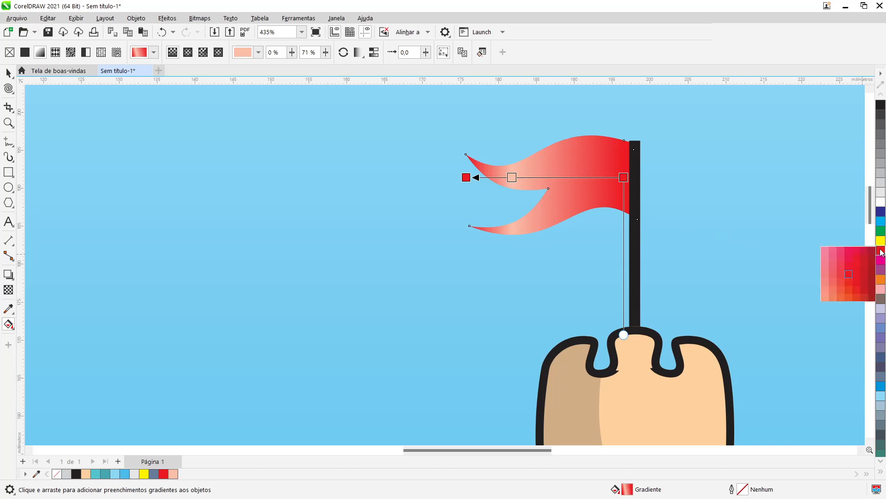
click(872, 278)
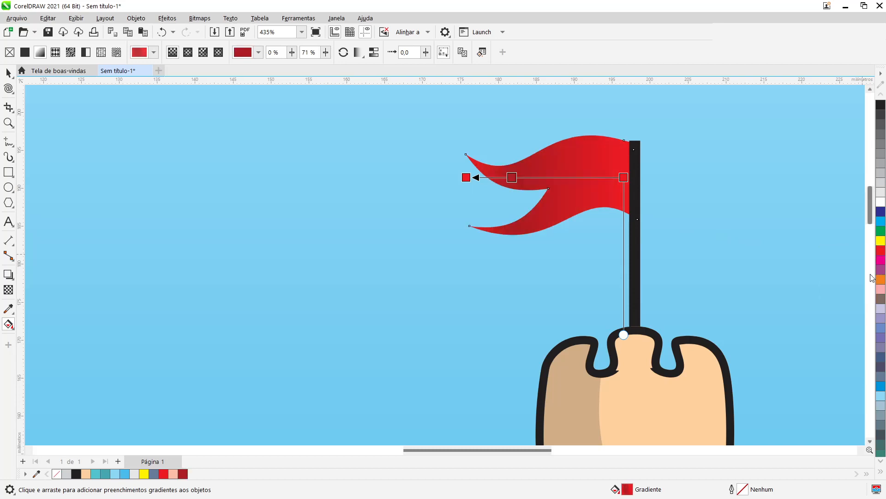
click(7, 73)
scroll(280, 175, down, 4)
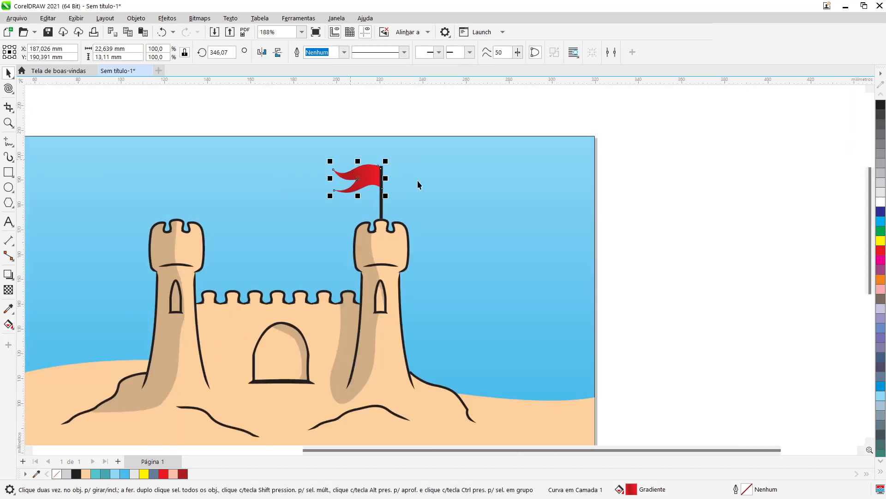
click(682, 236)
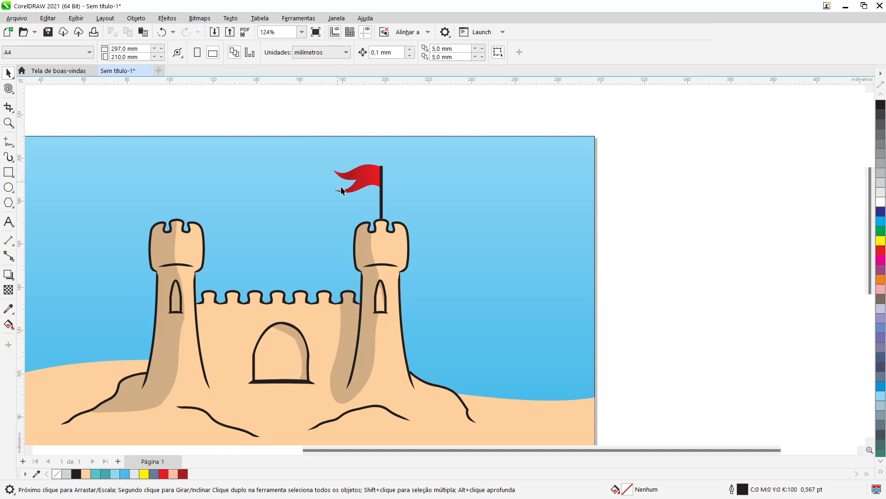
- Group the flag with its pole and place a copy at the same height on the left tower's middle battlement
drag(420, 446, 362, 448)
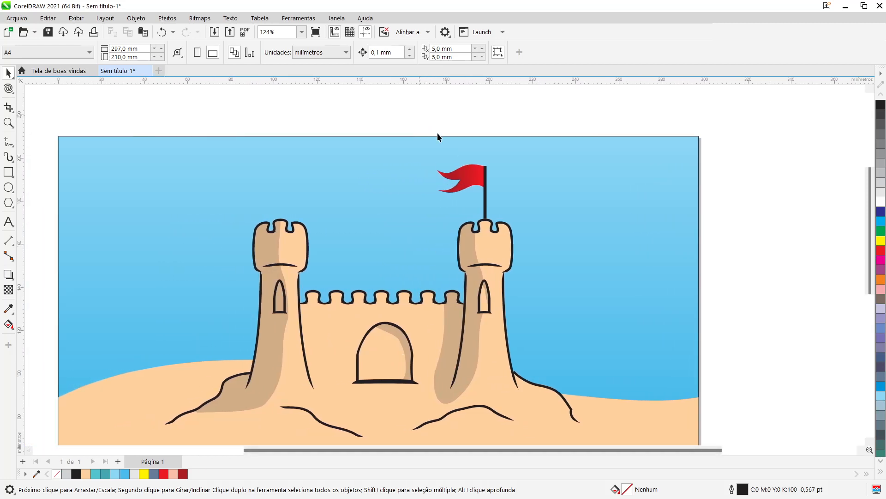
click(470, 179)
shift+click(485, 206)
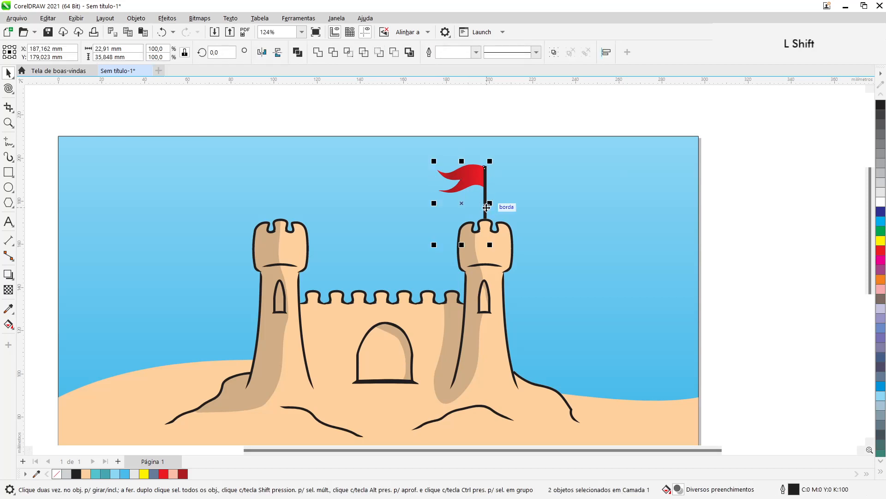
key(ctrl+g)
drag(486, 207, 282, 209)
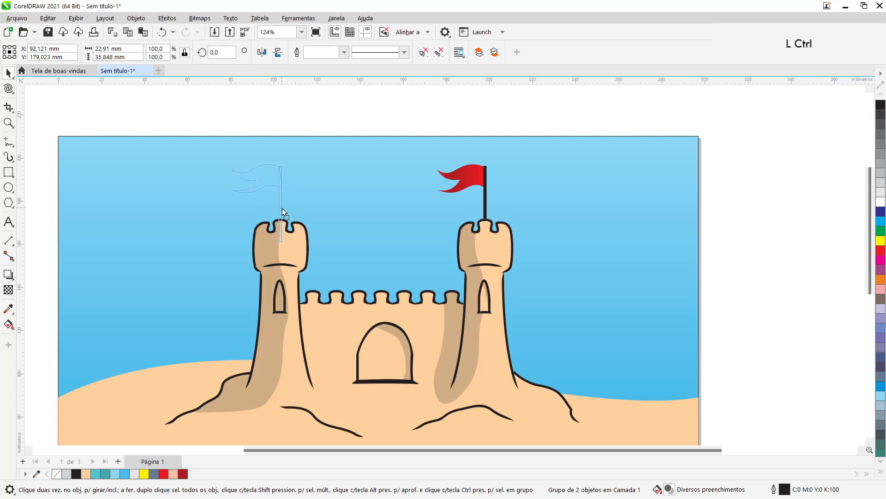
drag(281, 209, 282, 209)
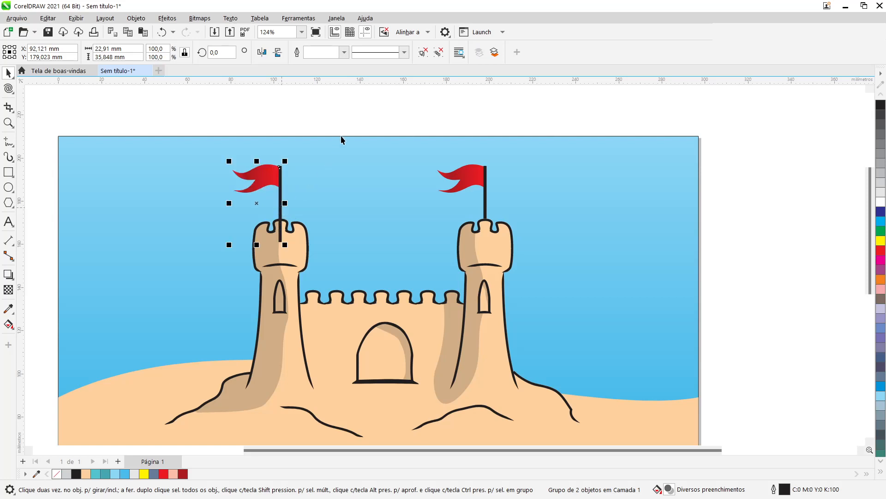
- Place the copied flag and pole behind the left tower's battlement
right_click(274, 184)
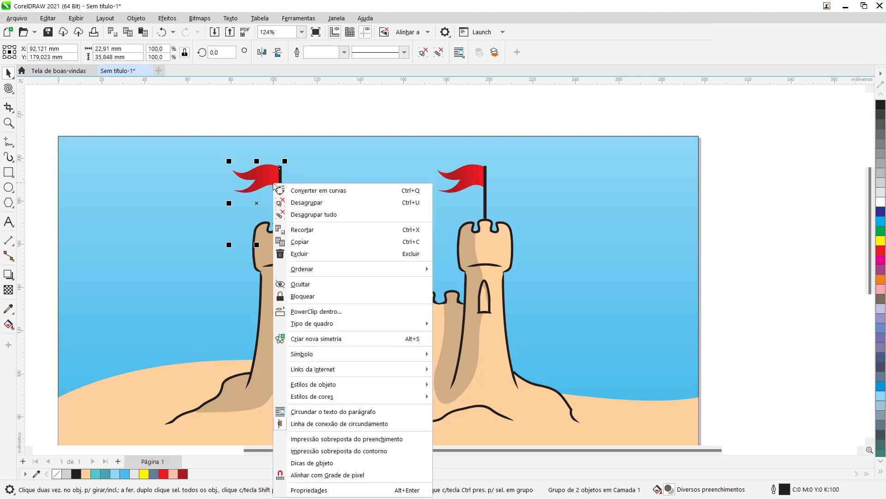
mouse_move(343, 269)
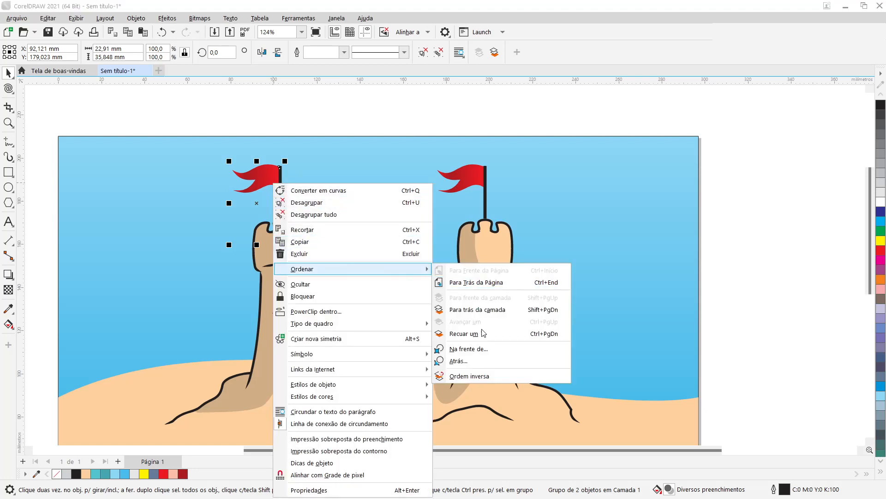
click(488, 362)
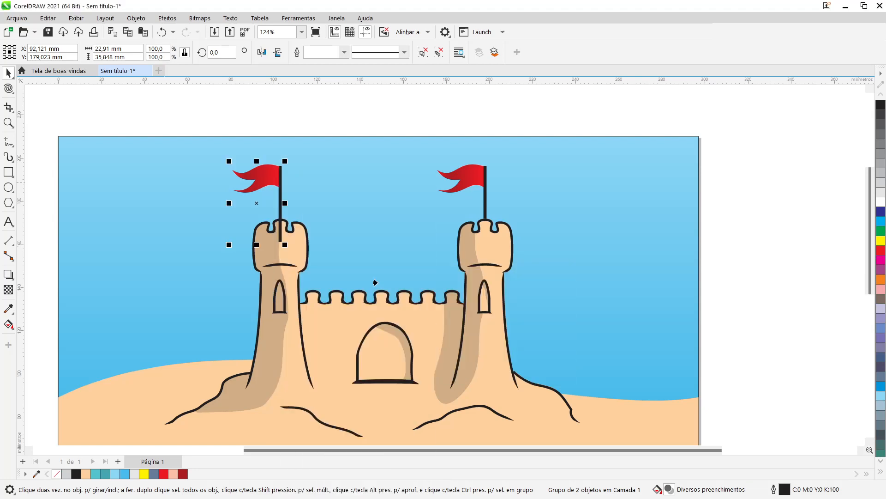
click(297, 245)
click(358, 116)
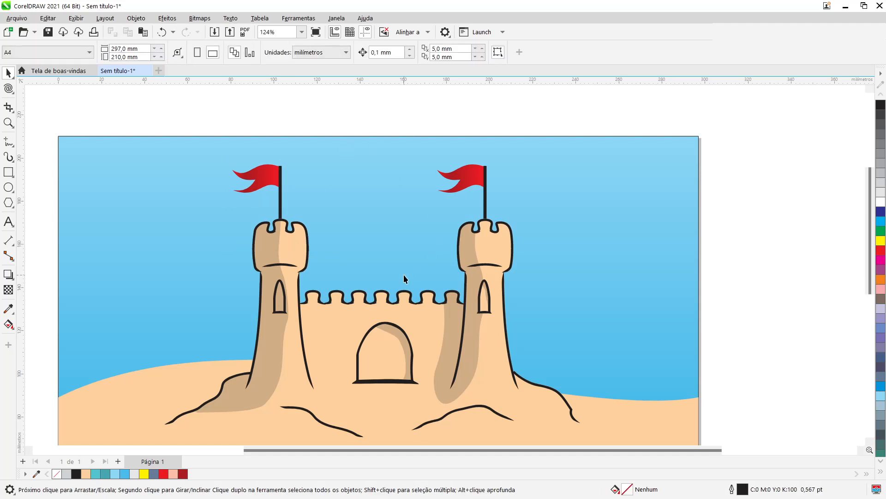
- Draw a flat horizontal ellipse about 31 mm wide and 9 mm high on the blank area right of the page
scroll(404, 274, down, 3)
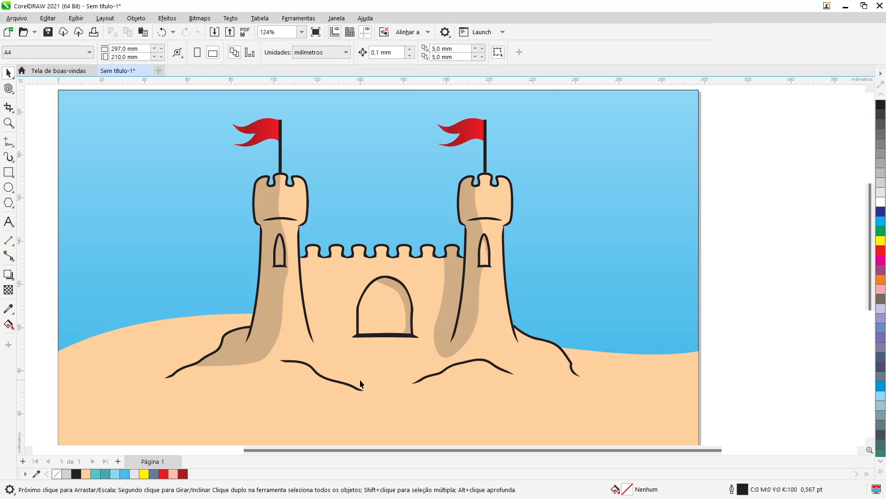
scroll(375, 363, down, 5)
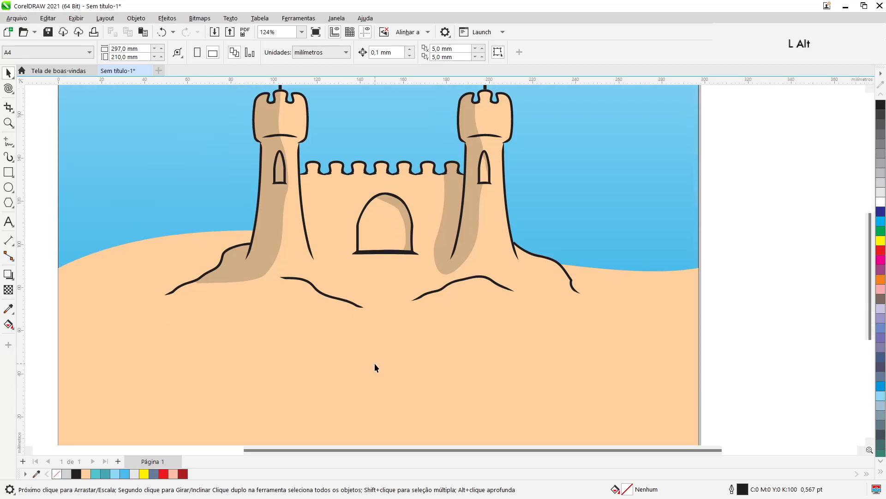
scroll(375, 363, down, 1)
scroll(379, 358, up, 2)
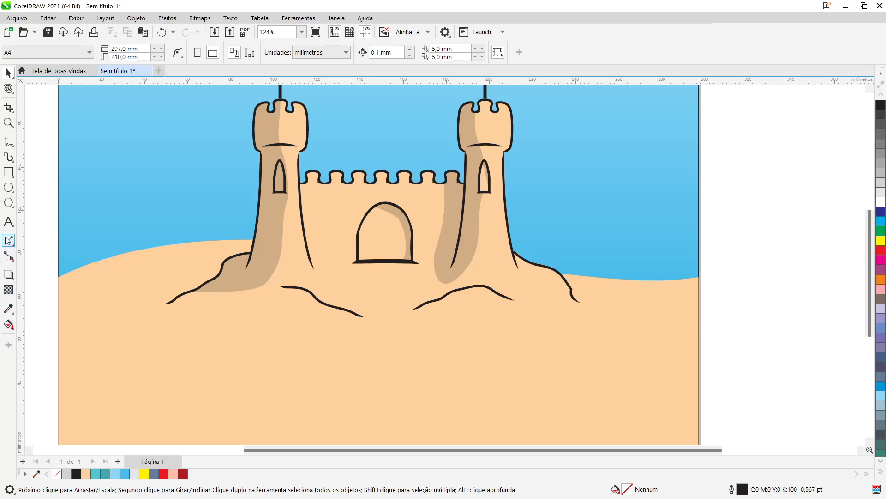
click(11, 188)
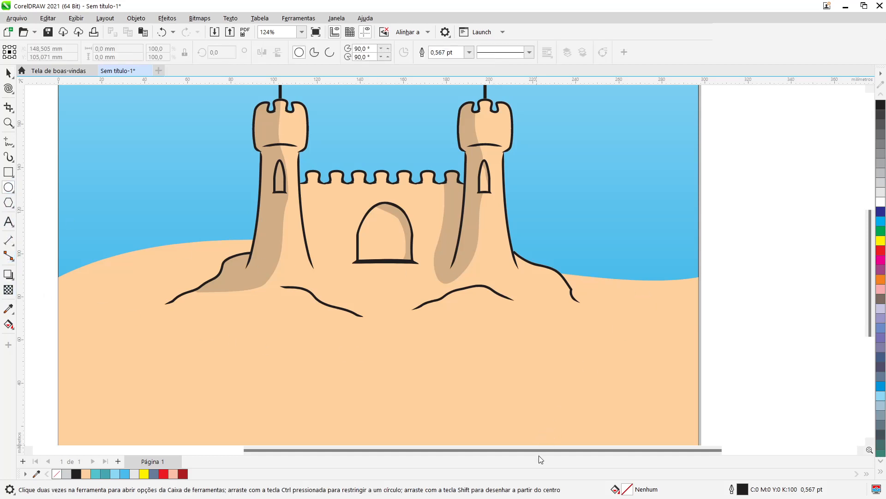
drag(544, 450, 603, 457)
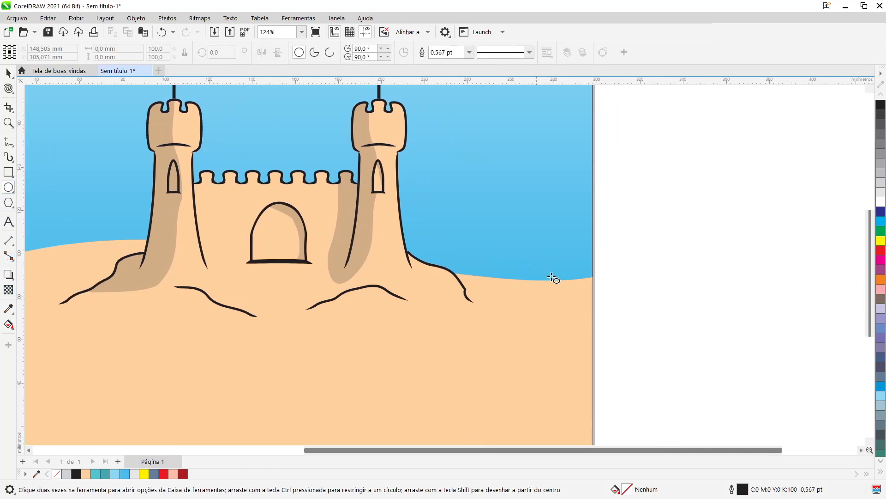
drag(658, 210, 725, 230)
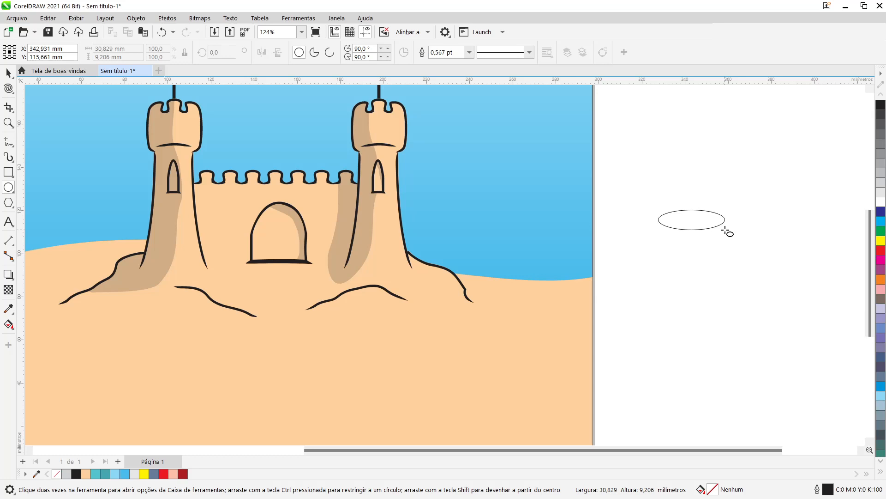
drag(726, 231, 726, 230)
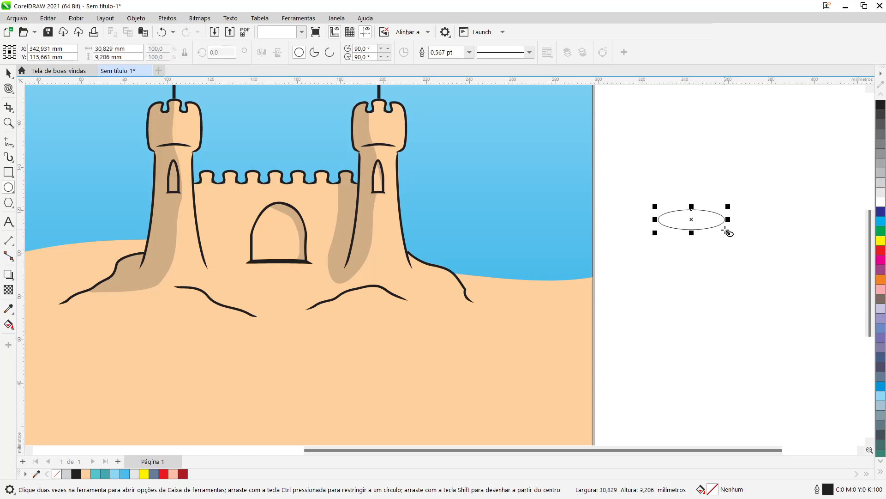
- Draw a rectangle about 35 mm tall down from the ellipse's left quadrant and match its width to the ellipse
click(8, 171)
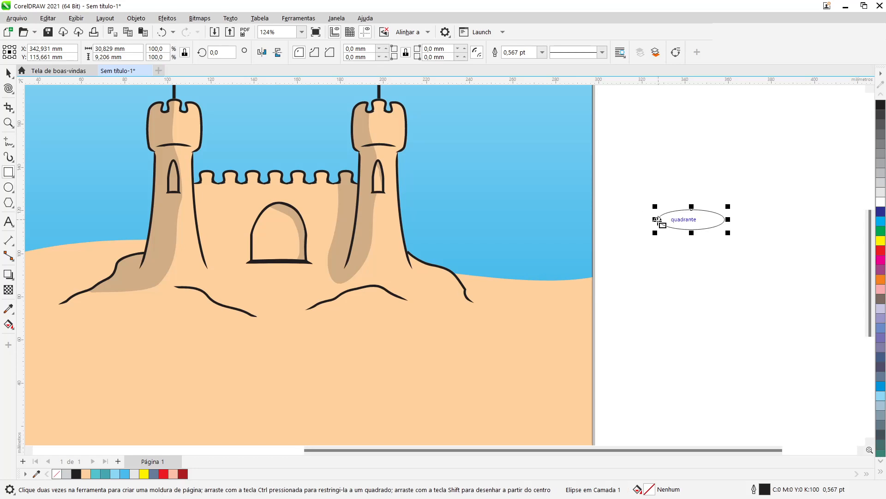
drag(658, 219, 706, 287)
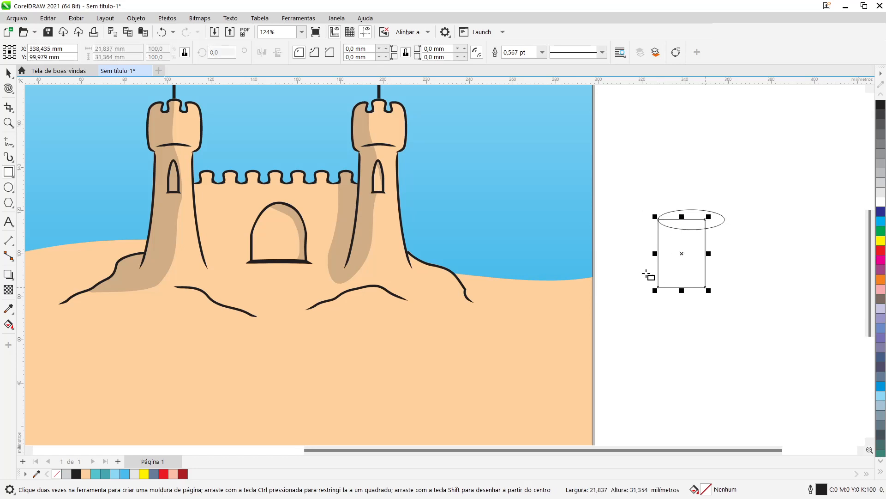
click(8, 74)
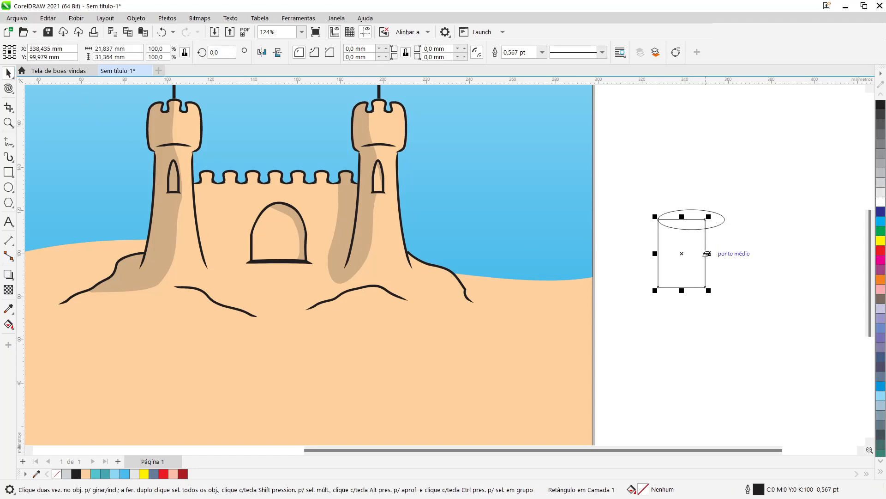
drag(708, 253, 725, 220)
drag(691, 288, 690, 299)
key(ctrl+z)
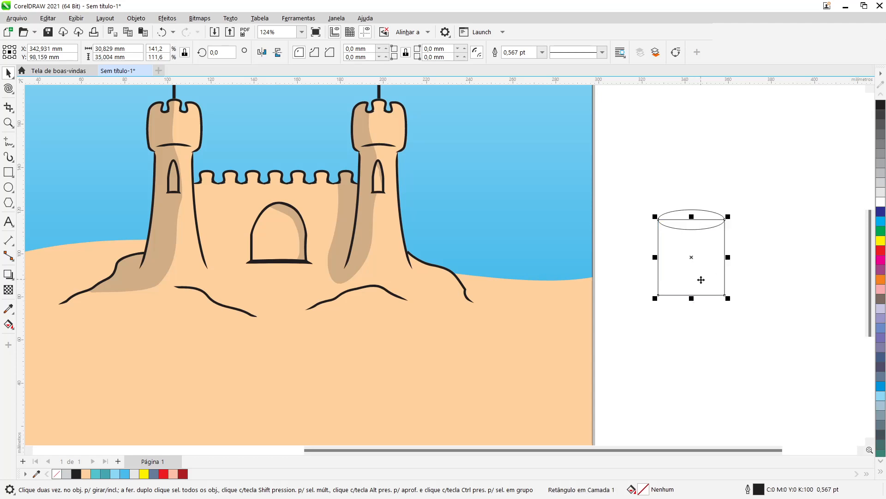
- Convert the rectangle to curves and taper it by moving its bottom-left node about 3.7 mm and bottom-right node about 2.3 mm inward
key(ctrl+q)
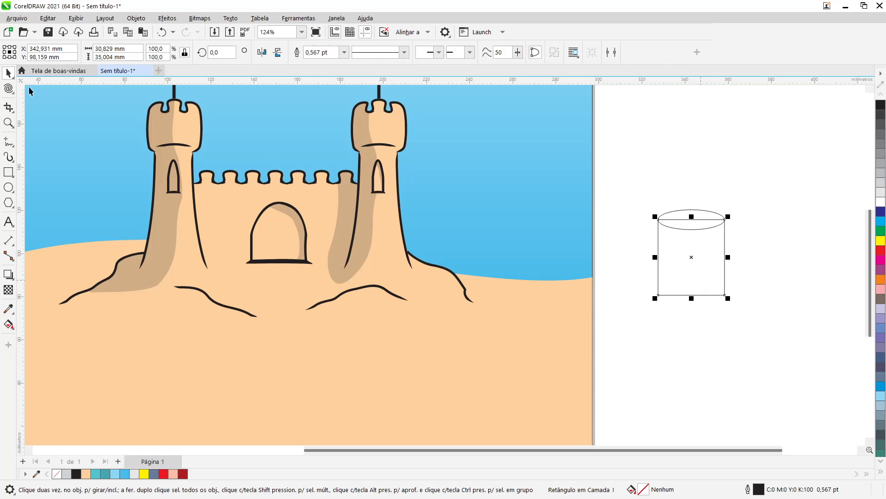
click(9, 107)
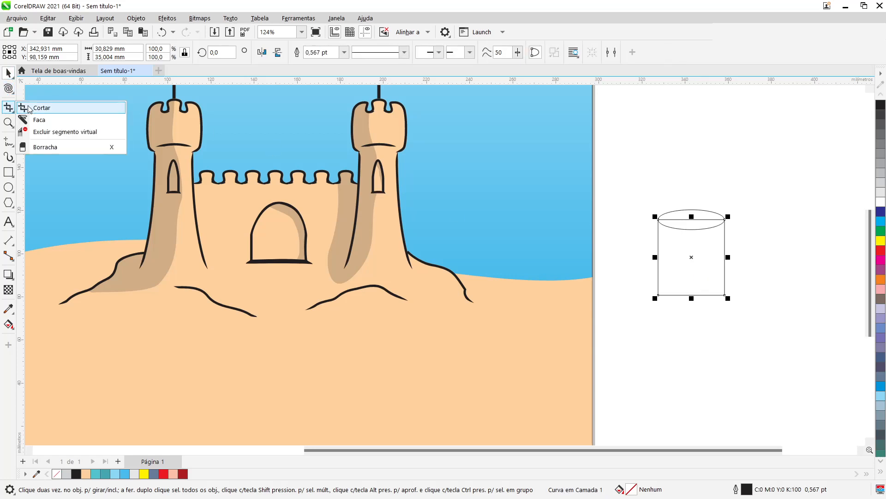
click(8, 88)
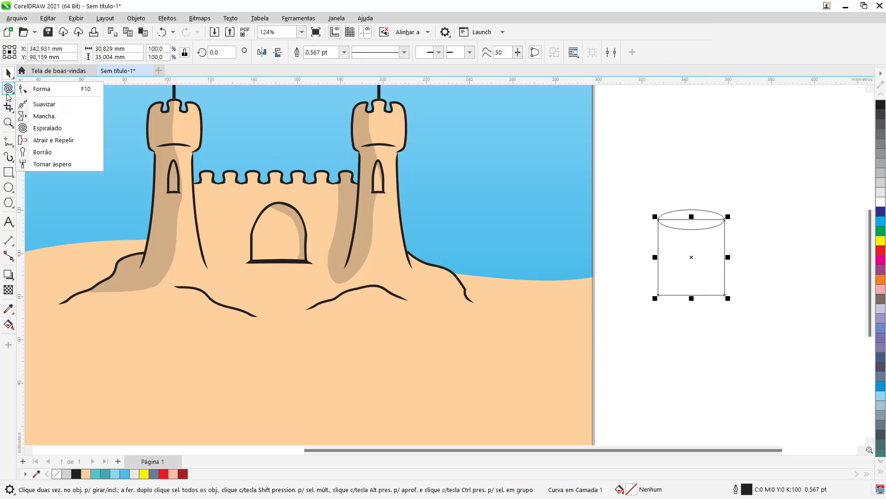
click(39, 92)
scroll(700, 296, up, 4)
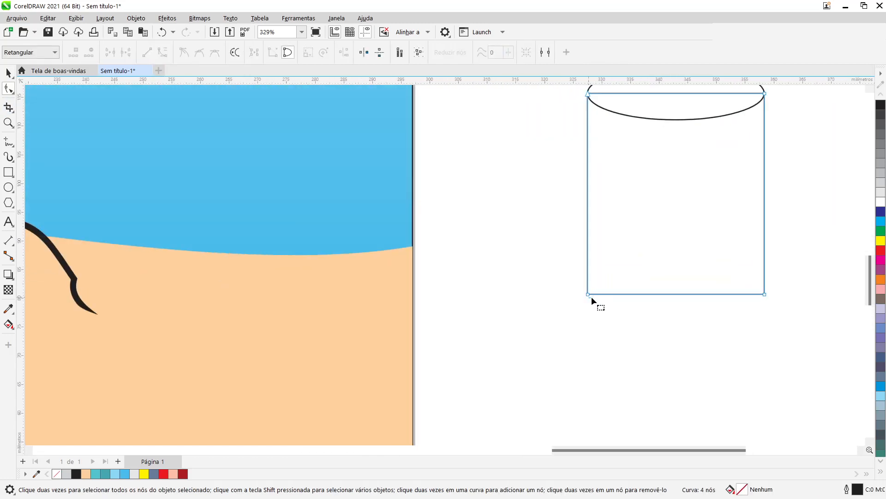
drag(588, 294, 610, 294)
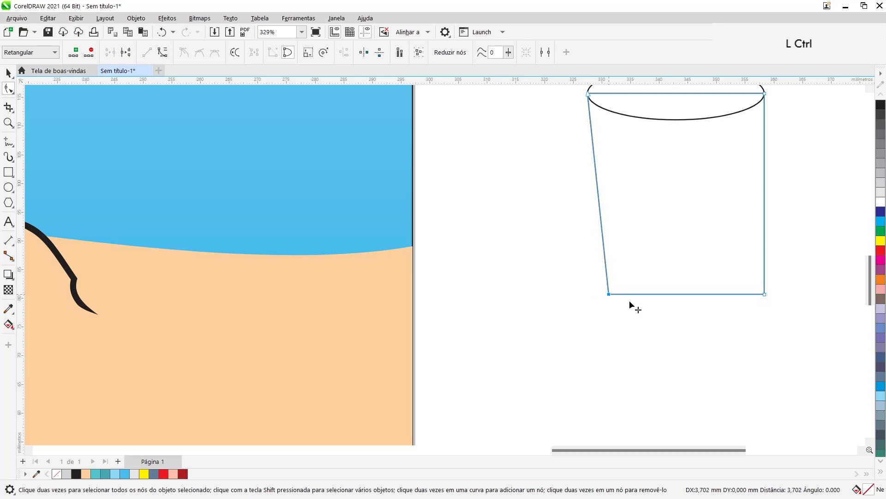
drag(764, 294, 751, 295)
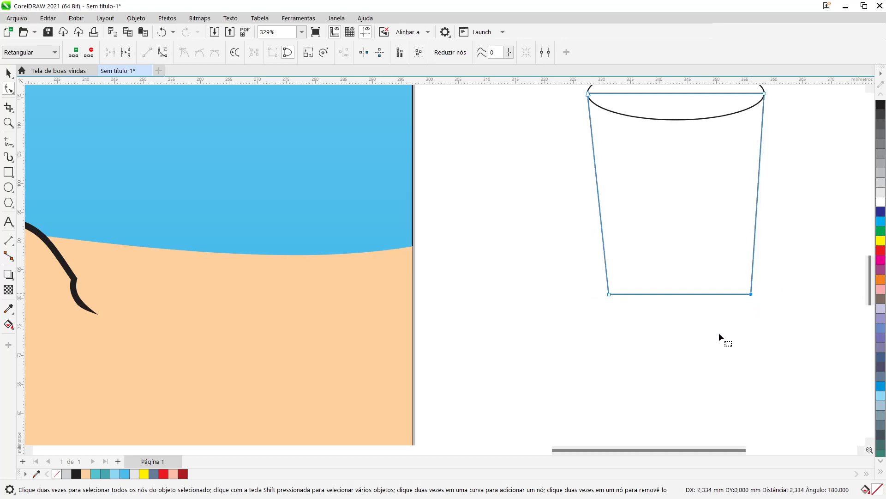
scroll(686, 262, down, 2)
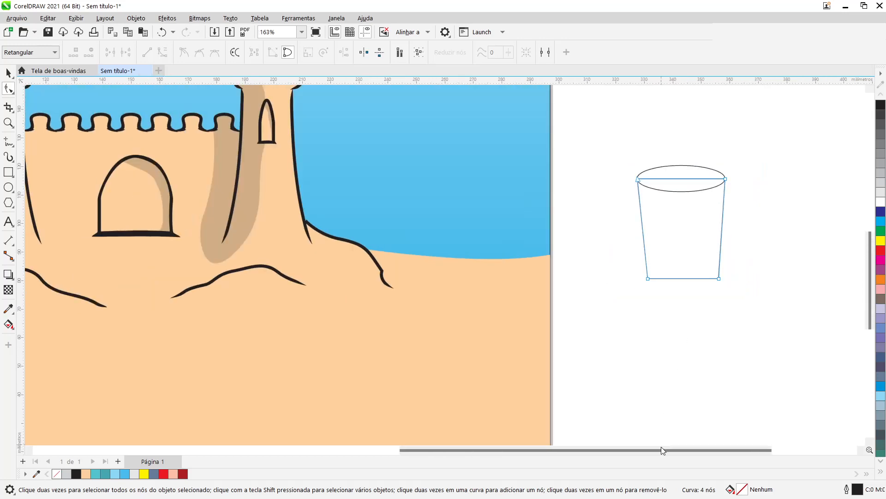
- Convert the bottom edge of the bucket body to a curve and bow it downward by about 2.8 mm
drag(662, 448, 699, 442)
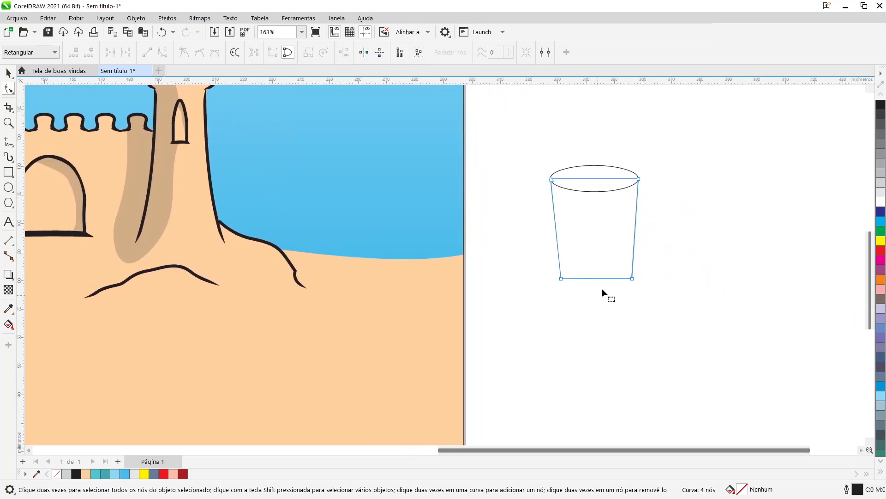
drag(597, 279, 598, 288)
key(ctrl+z)
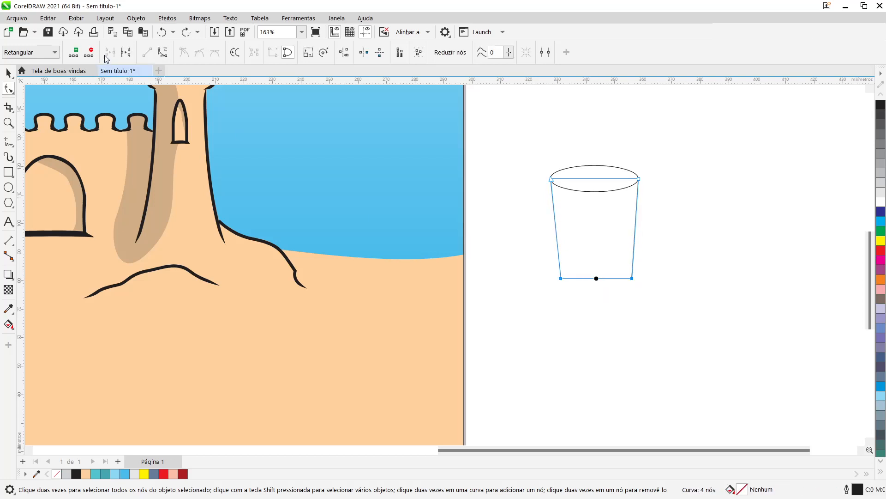
click(163, 53)
drag(595, 277, 597, 287)
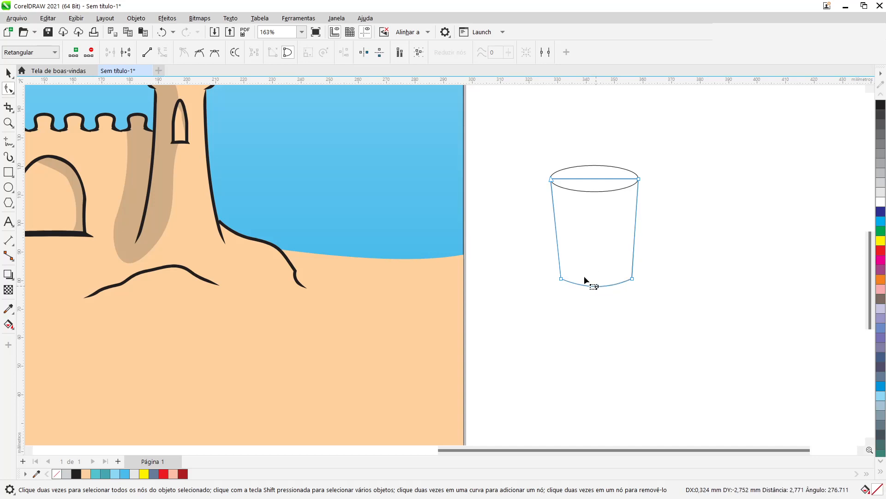
click(8, 72)
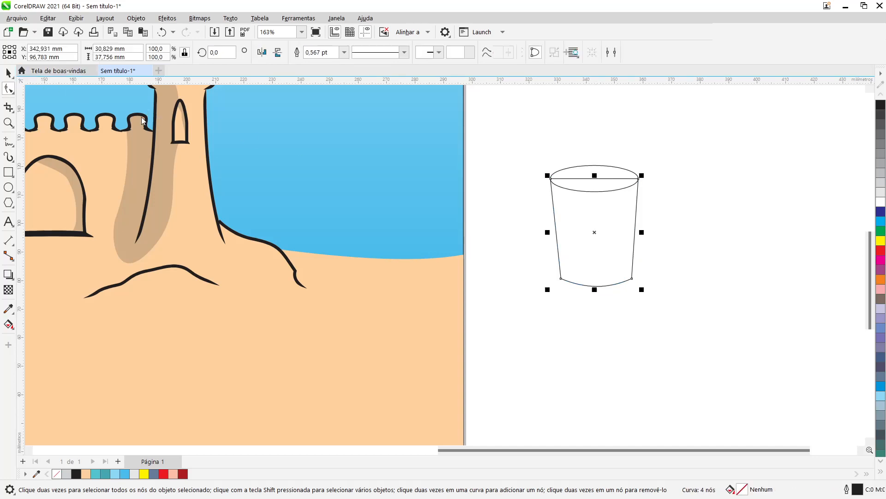
click(709, 231)
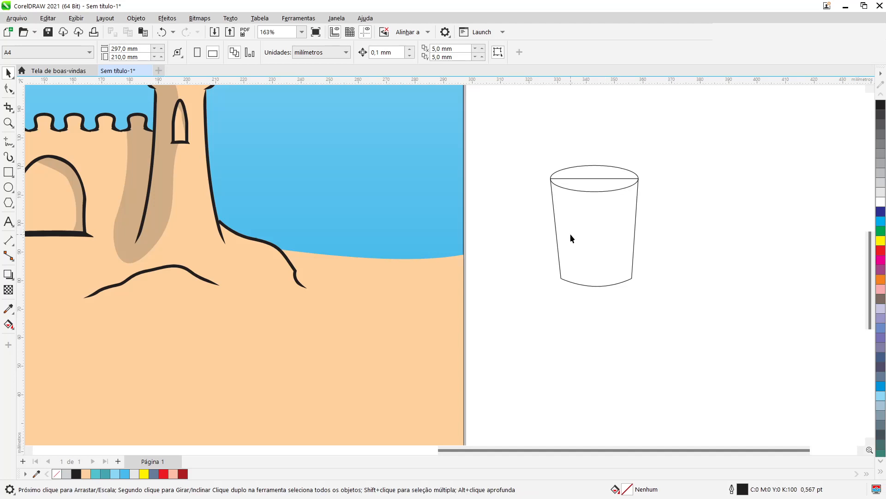
- Fill the bucket's rim ellipse with yellow (C0 M0 Y100 K0)
click(590, 177)
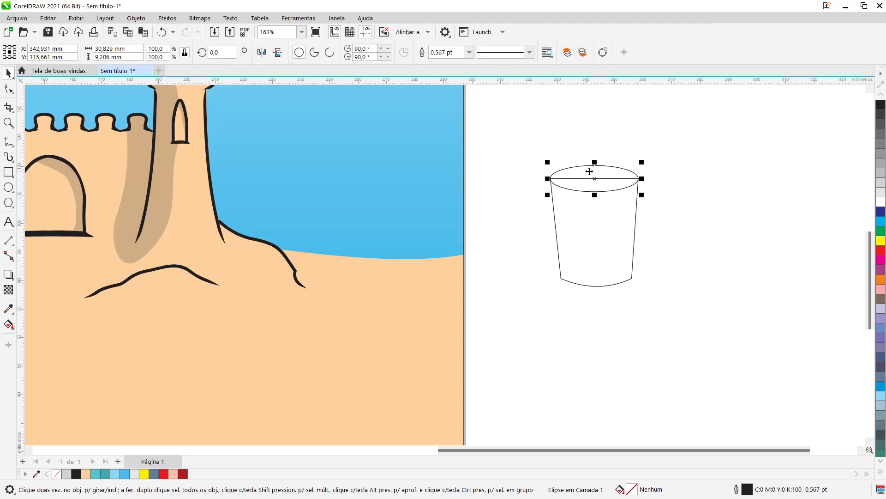
click(882, 244)
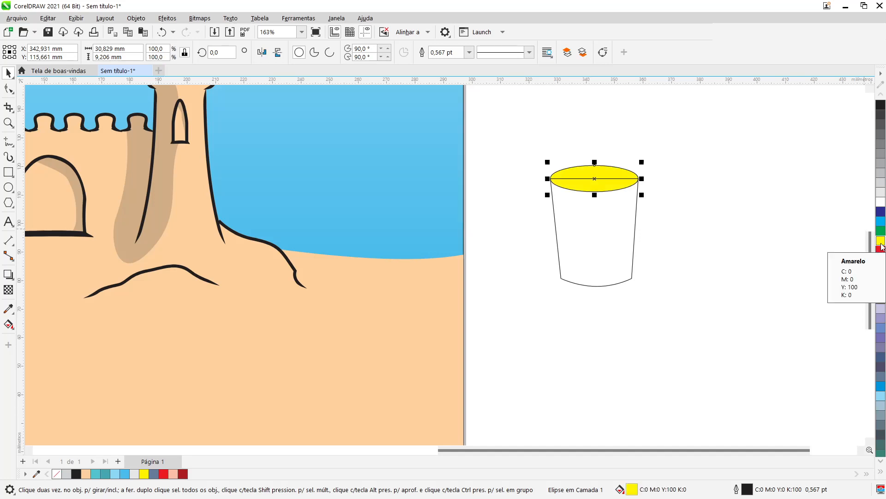
click(881, 244)
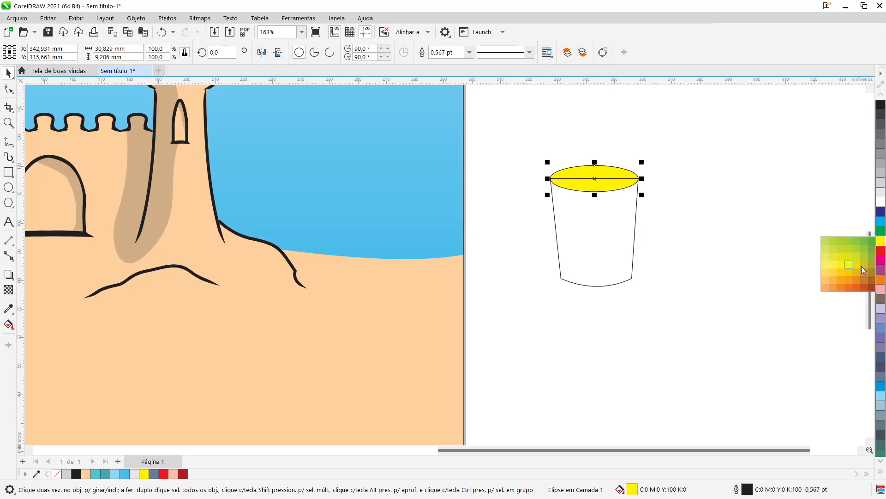
click(864, 264)
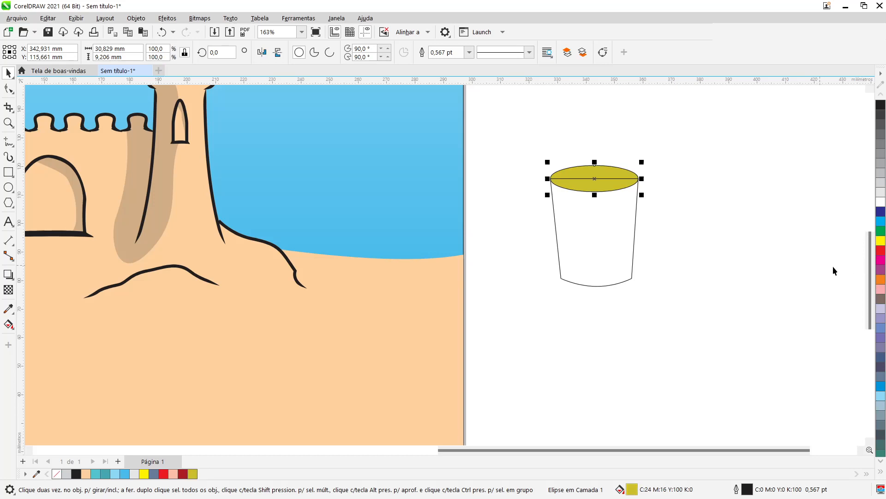
key(ctrl+z)
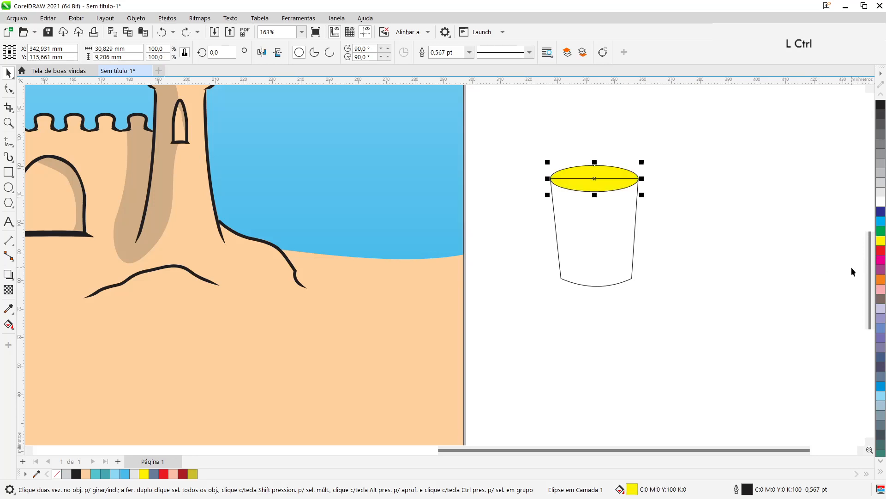
- Fill the rim ellipse and the bucket body with the slightly darker yellow C9 M5 Y100 K0
click(881, 244)
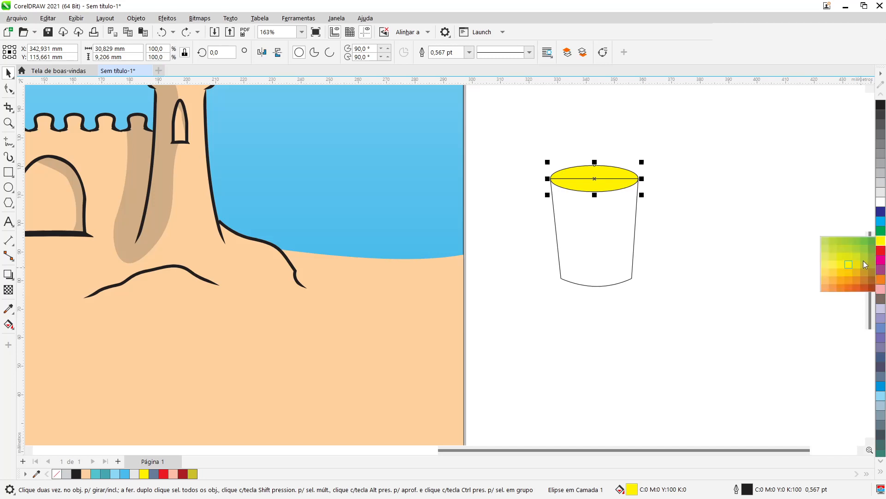
click(857, 264)
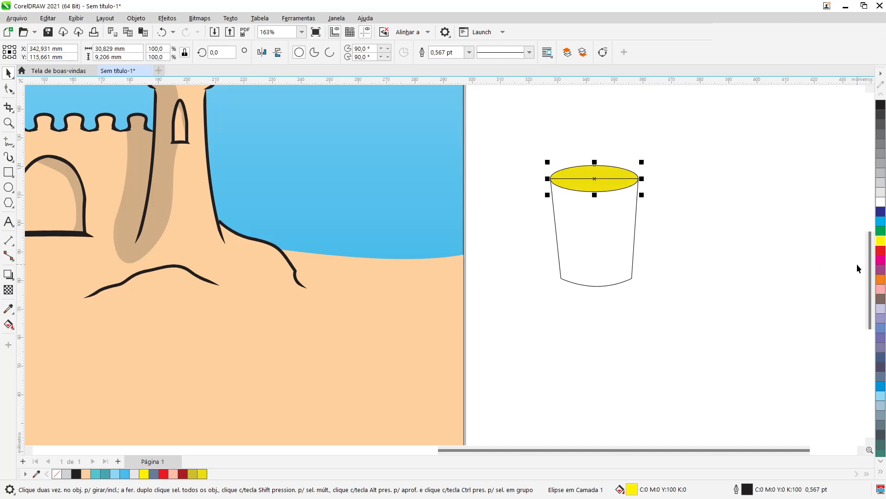
click(594, 253)
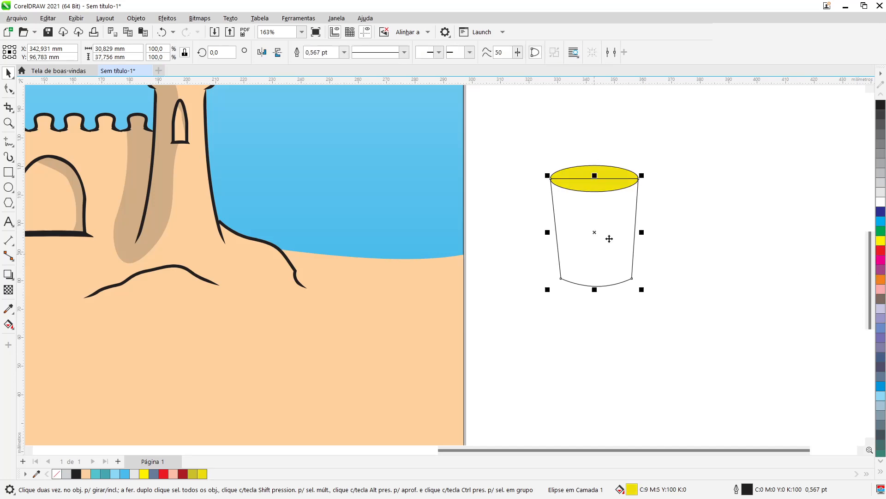
click(202, 475)
click(616, 336)
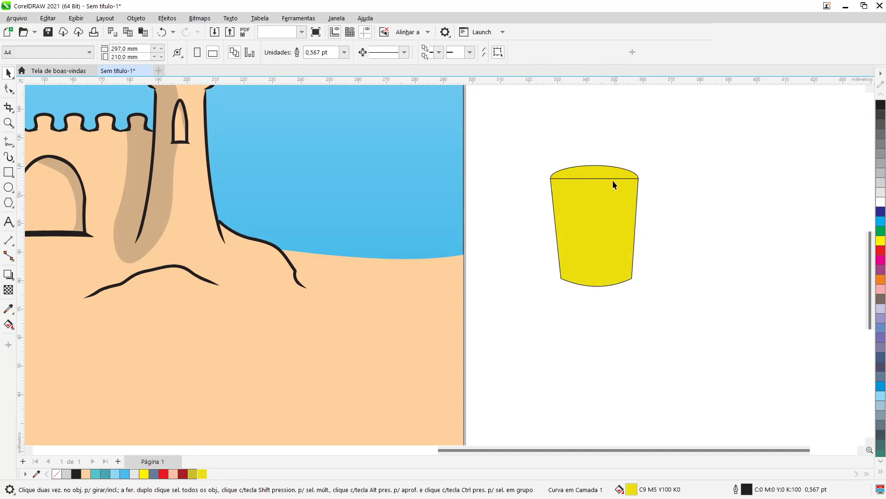
- Bring the rim ellipse to the front, above the bucket body
click(607, 167)
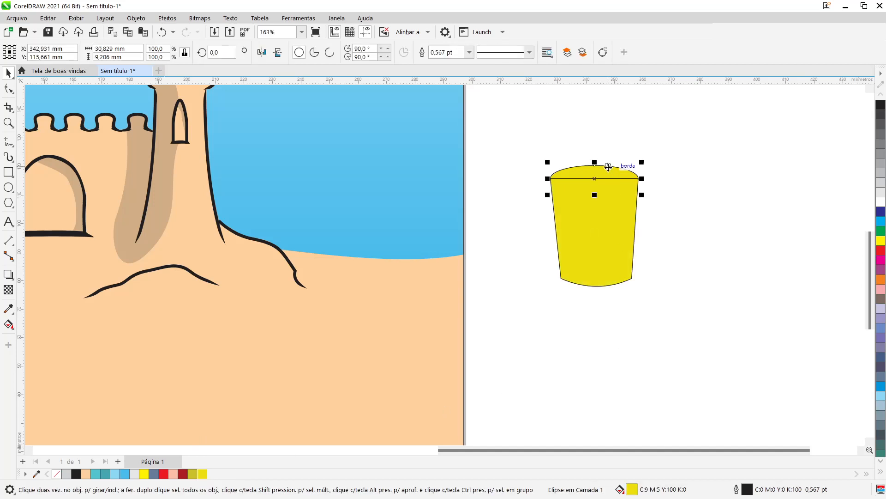
key(shift+Page_Up)
click(665, 237)
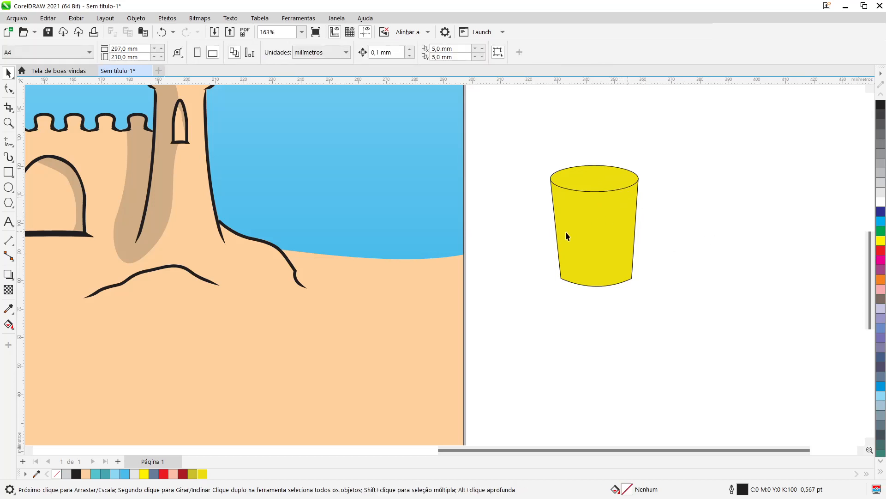
- Draw a rectangle about 5.2 × 11.2 mm over the rim's right end and fully round its corners to about 2.6 mm
scroll(597, 167, up, 3)
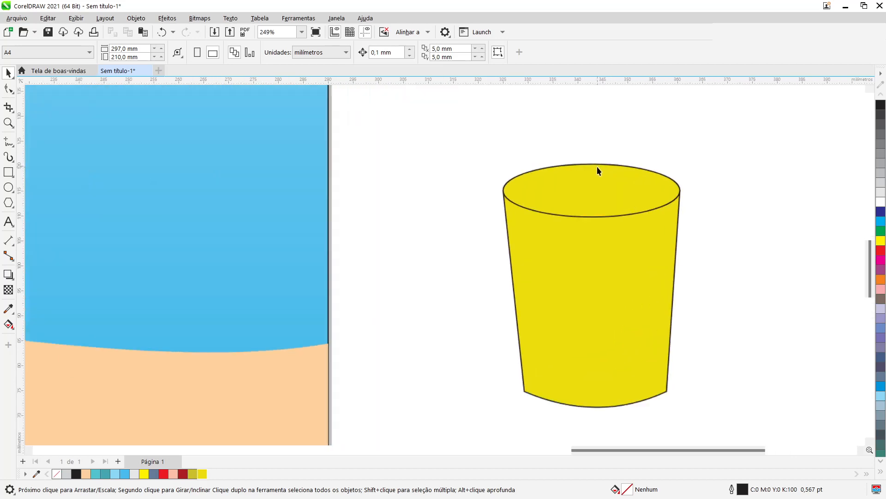
click(10, 173)
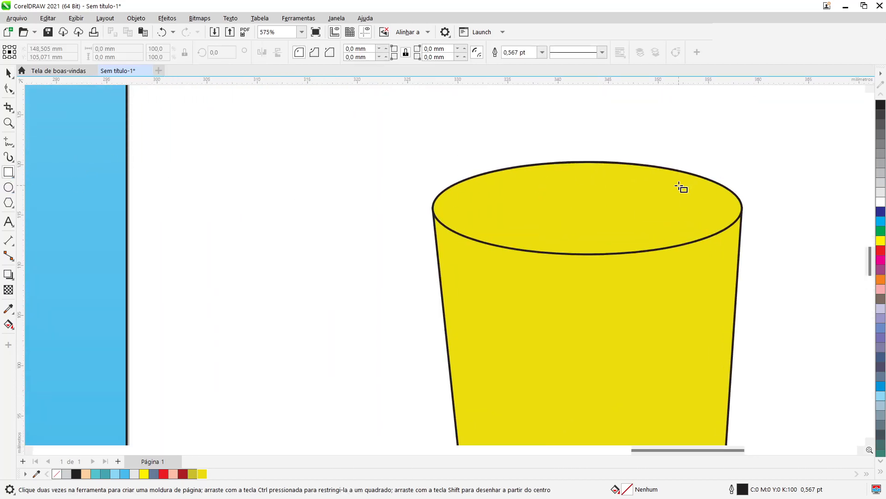
drag(680, 185, 733, 298)
click(8, 89)
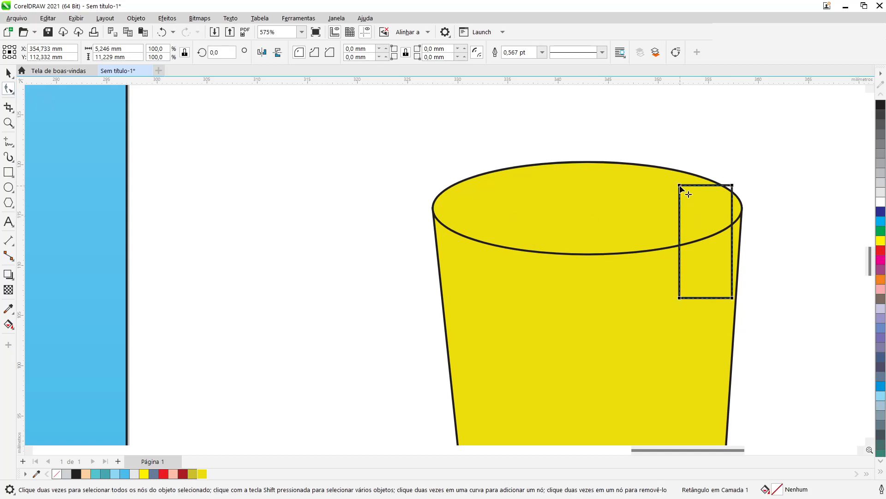
drag(680, 186, 690, 245)
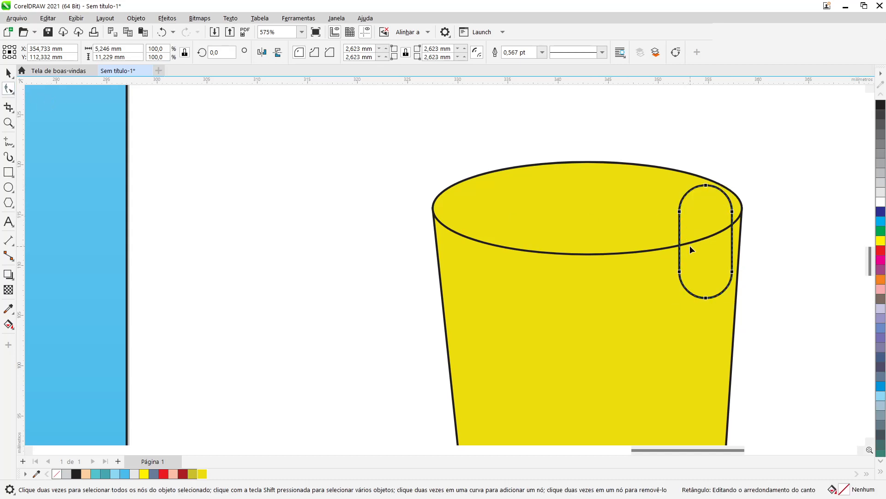
click(13, 76)
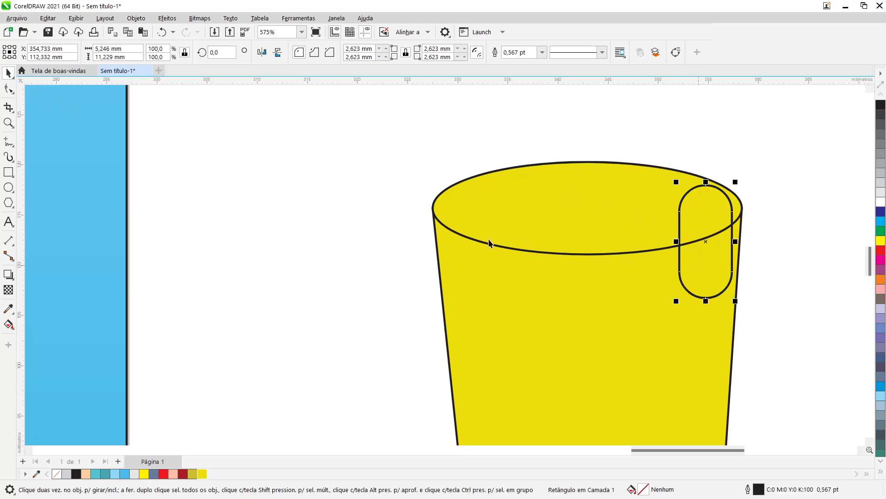
- Skew the rounded rectangle vertically with its left side lowered, then nudge it 1.3 mm up and 0.4 mm right across the rim's edge
click(715, 261)
drag(680, 242, 679, 258)
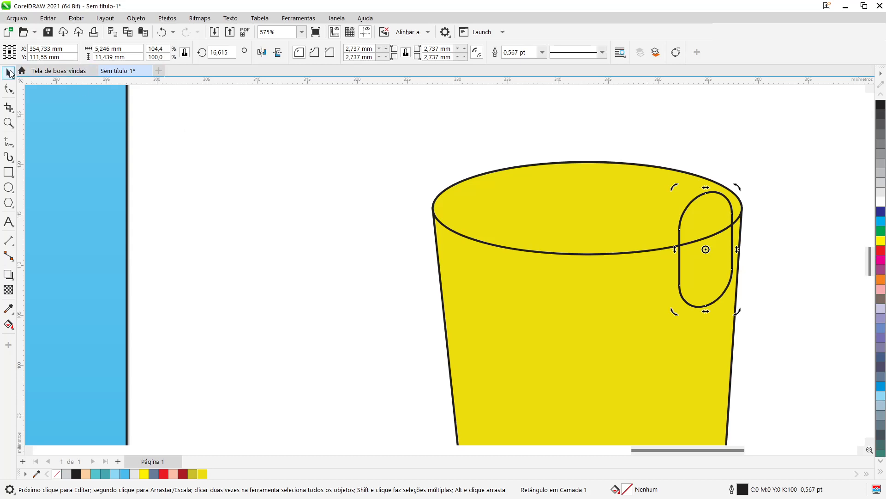
key(Up)
key(Up)
key(Up)
key(Up)
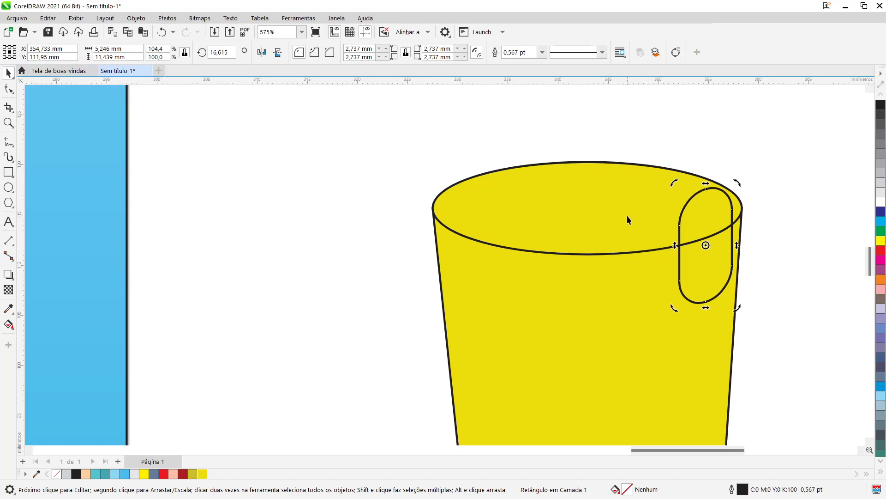
key(Up)
key(Up)
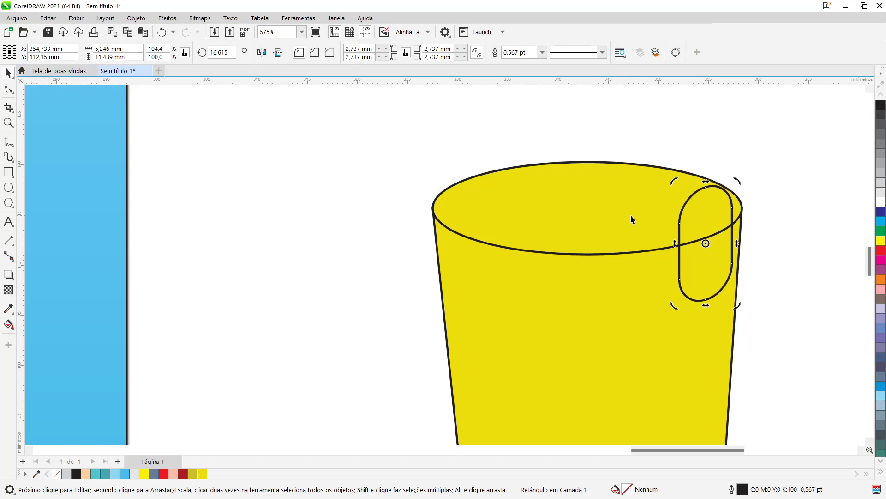
key(Right)
key(Right)
key(Right)
key(Right)
key(Up)
key(Up)
key(Up)
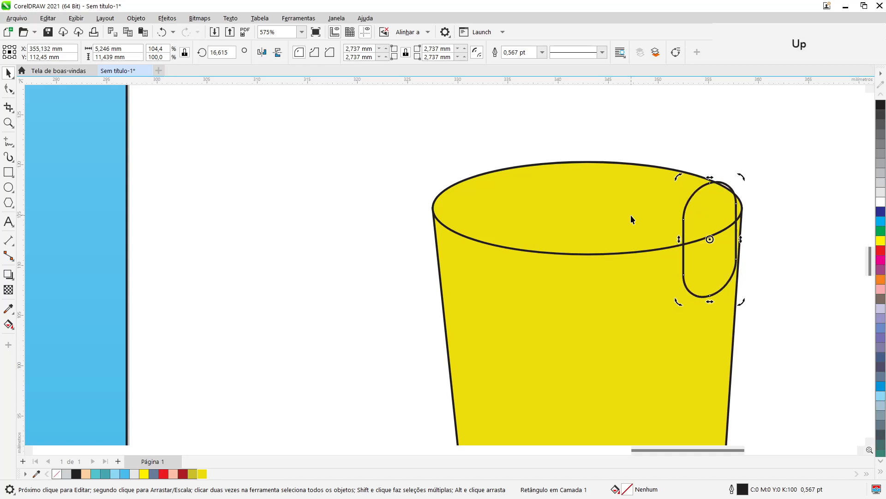
key(Up)
key(Up)
key(Up)
key(Up)
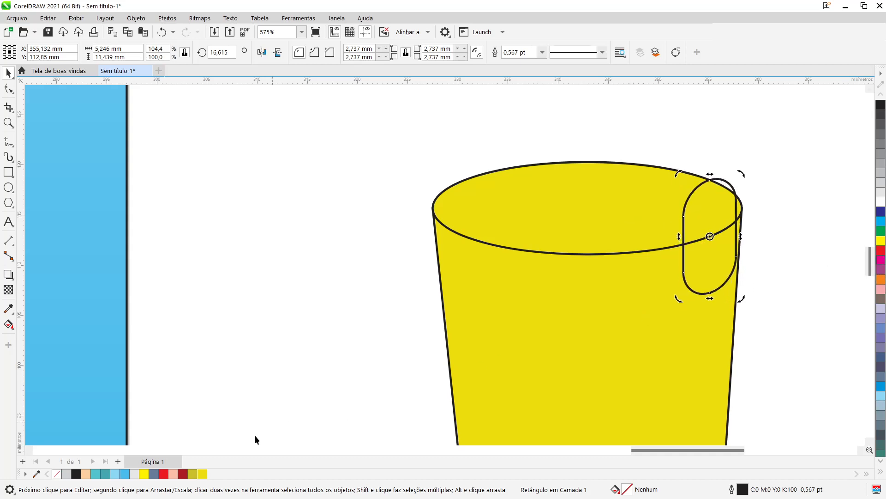
- Fill the rounded rectangle with the same yellow C9 M5 Y100 K0 and place a copy beside the bucket's left side
click(202, 474)
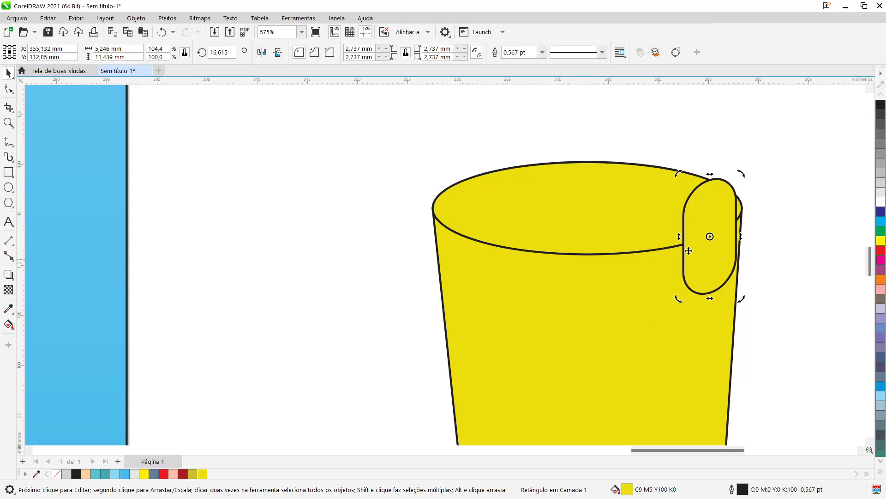
drag(709, 267, 360, 221)
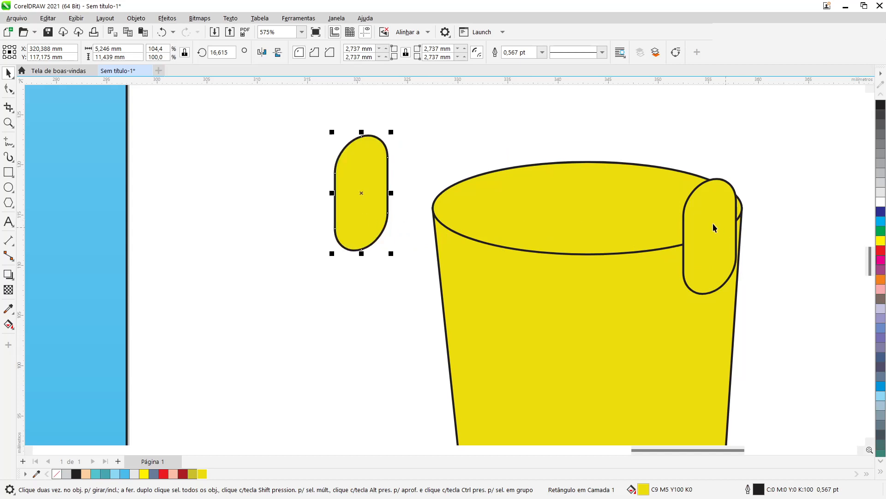
- Trim the bucket body with the rim ellipse
click(607, 206)
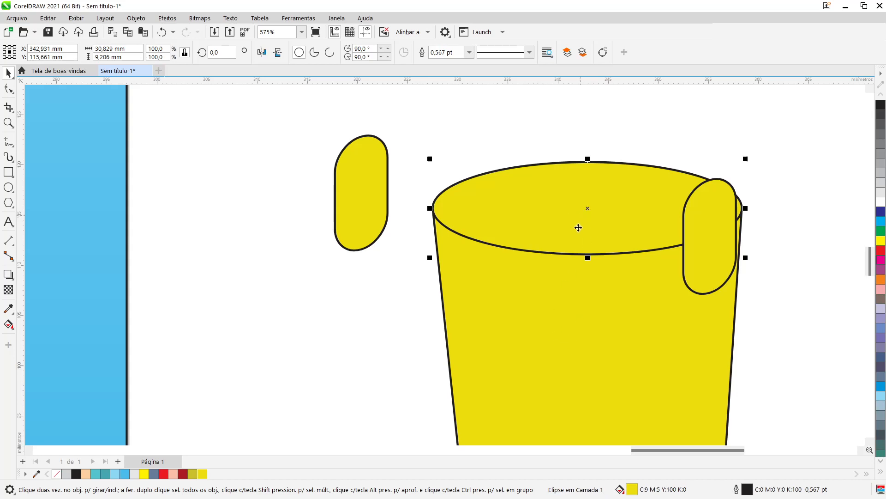
shift+click(547, 343)
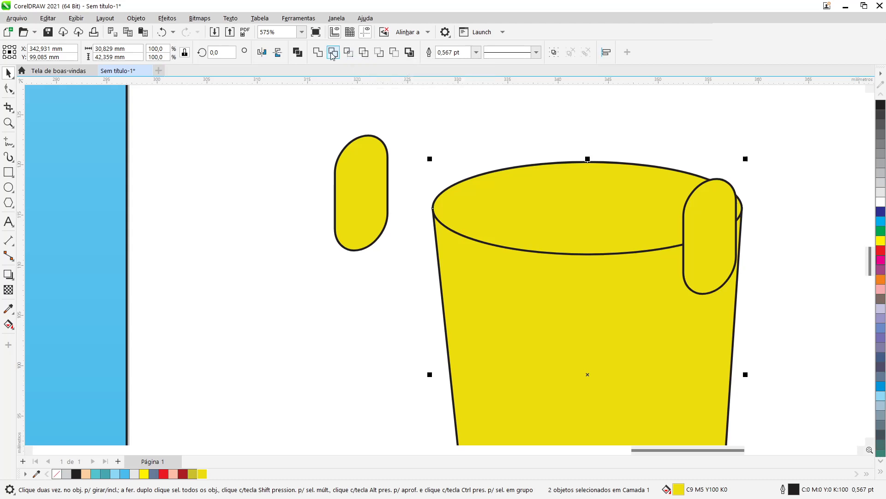
click(347, 52)
- Weld the rounded rectangle on the rim to the bucket body and move the rim ellipse one level back
click(713, 197)
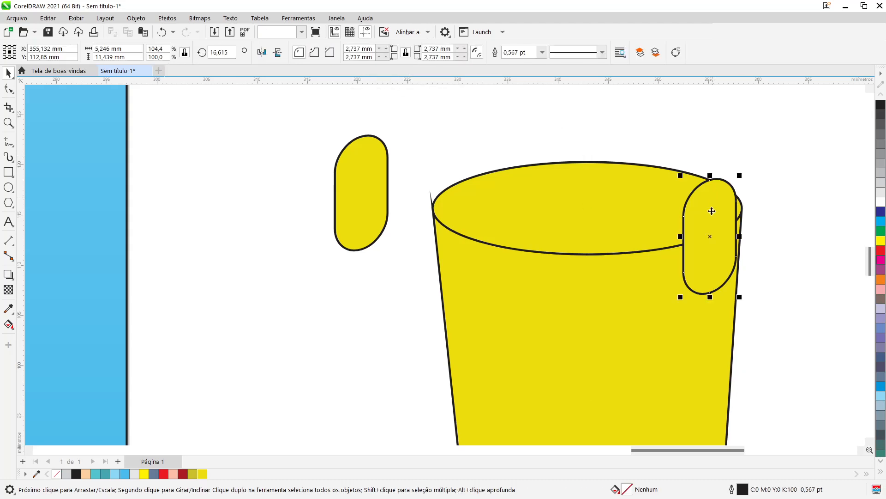
shift+click(628, 323)
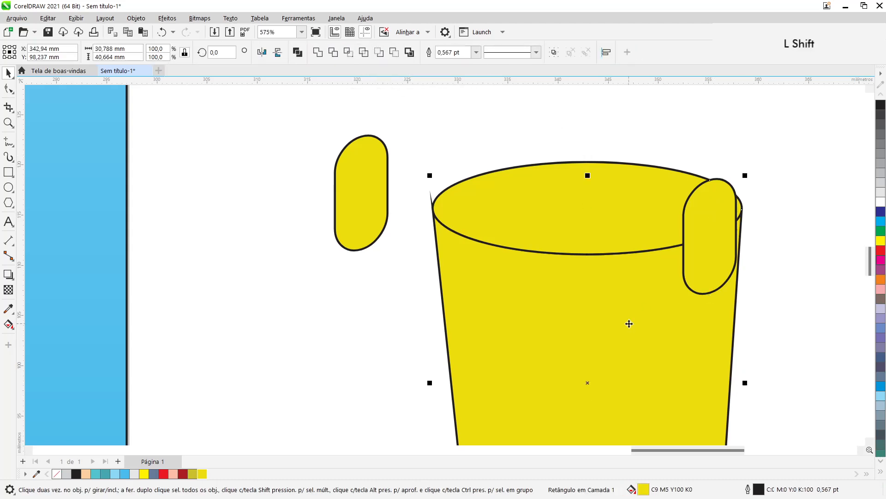
click(318, 52)
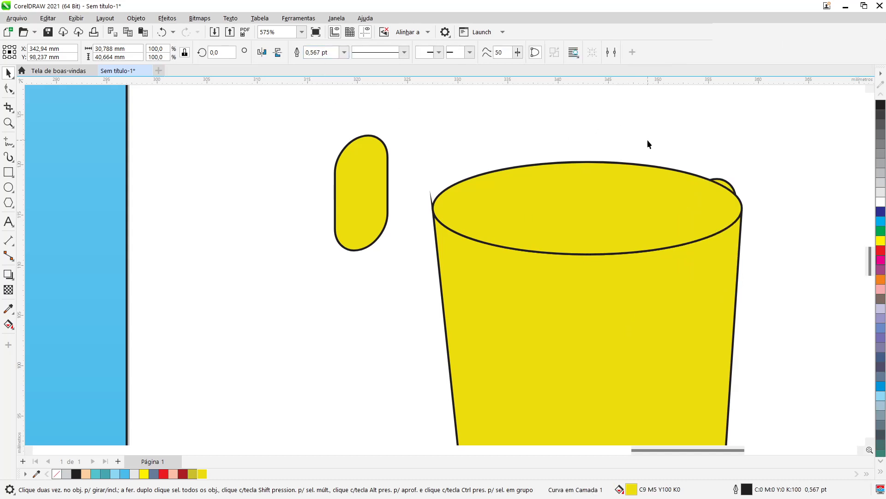
click(626, 190)
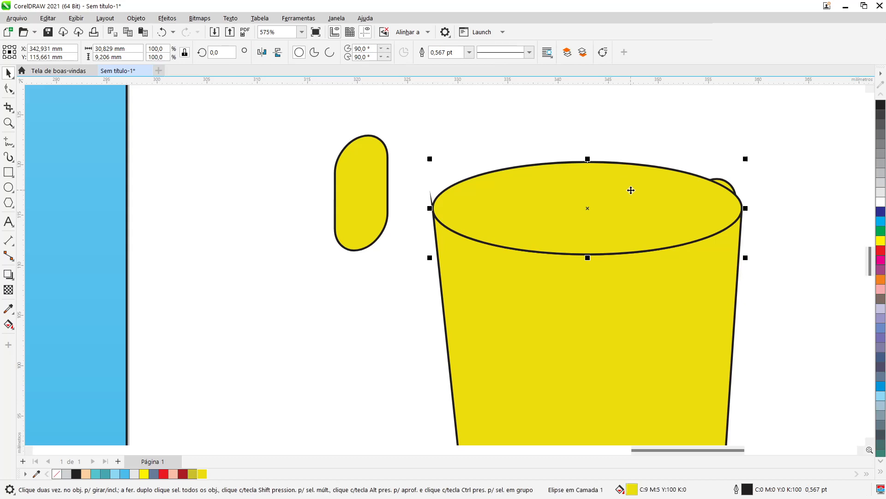
key(ctrl+Page_Down)
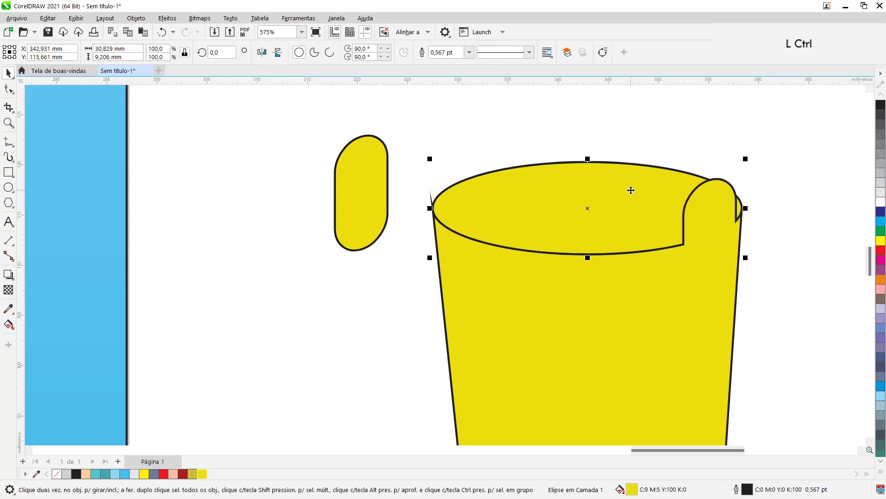
- Give the outlines of all objects in the drawing rounded corners and round line caps
click(788, 258)
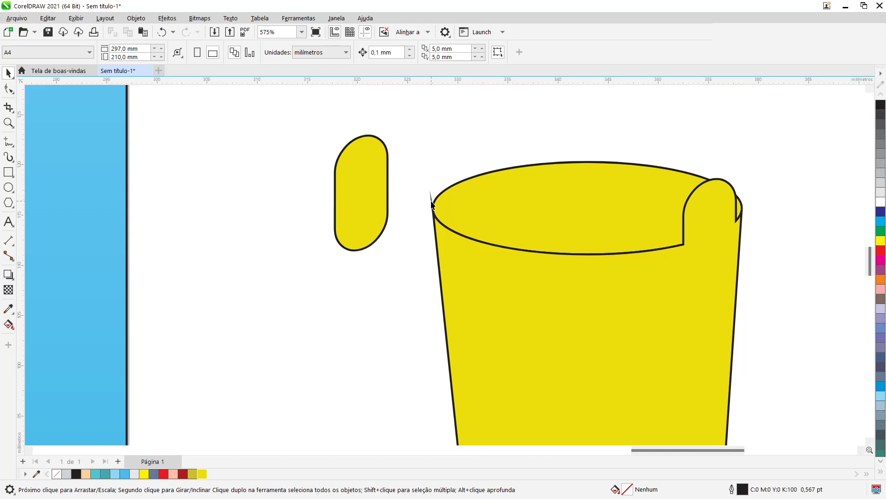
click(501, 302)
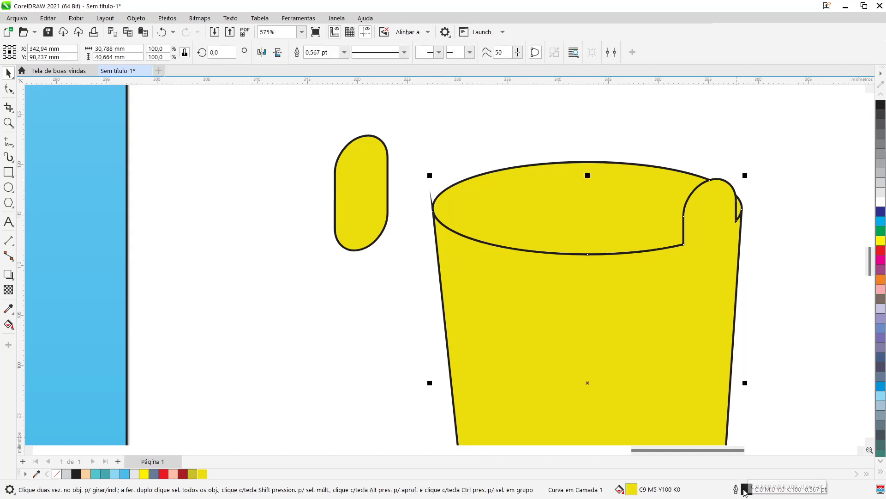
click(408, 287)
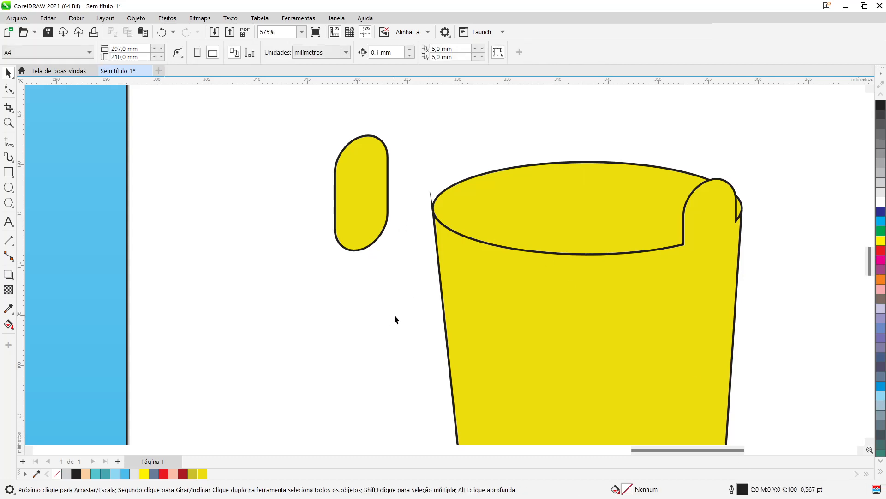
key(ctrl+a)
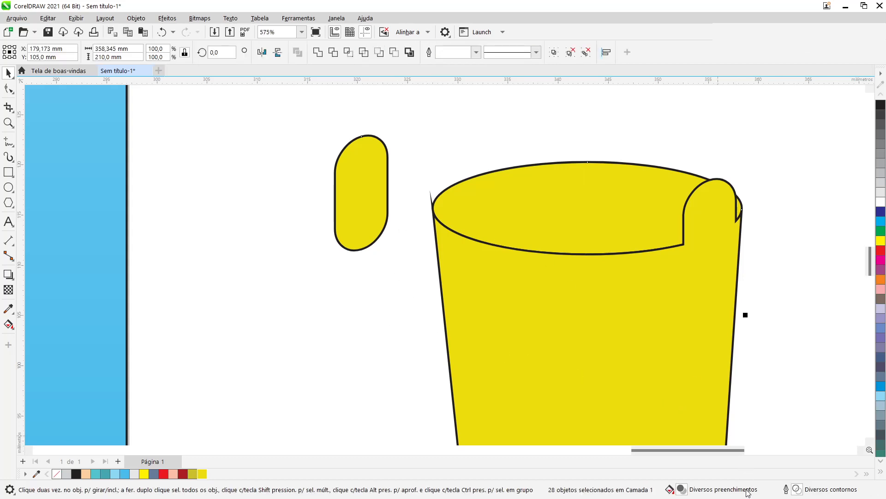
double_click(798, 490)
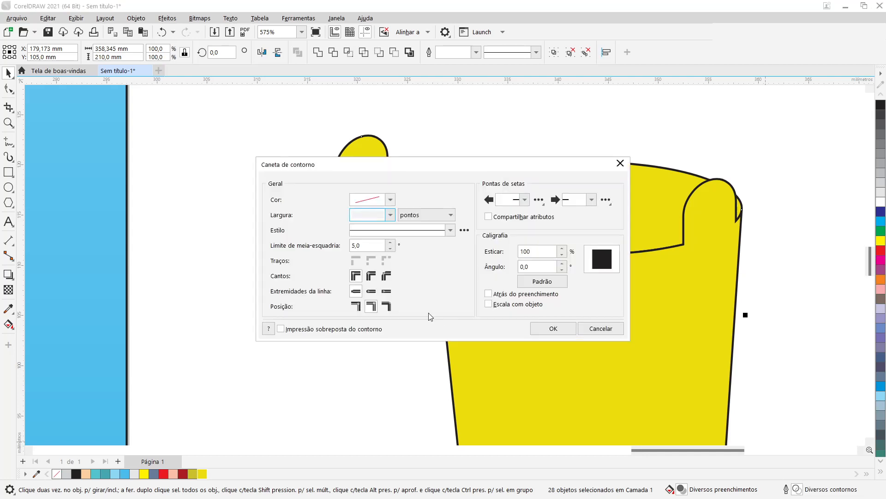
click(371, 276)
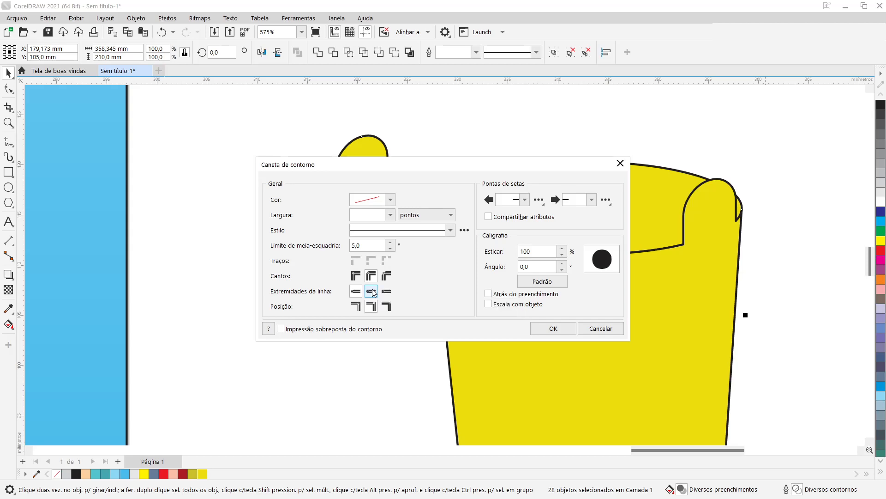
click(372, 291)
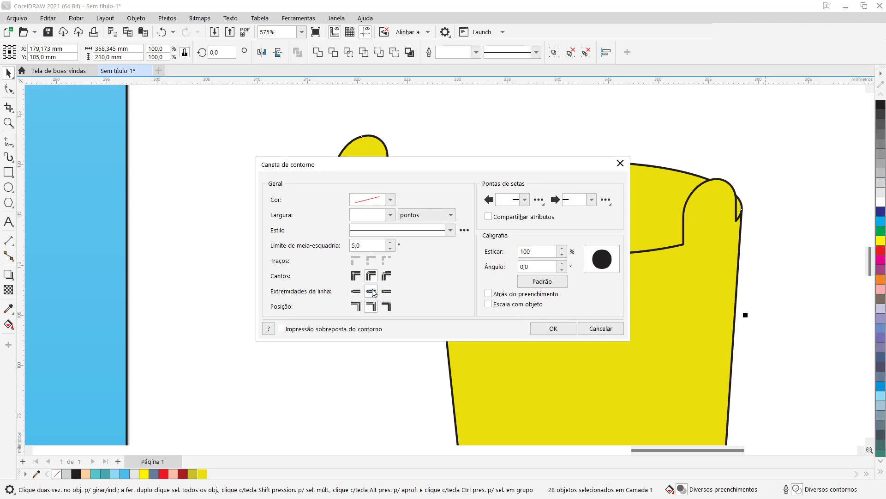
click(553, 329)
click(413, 315)
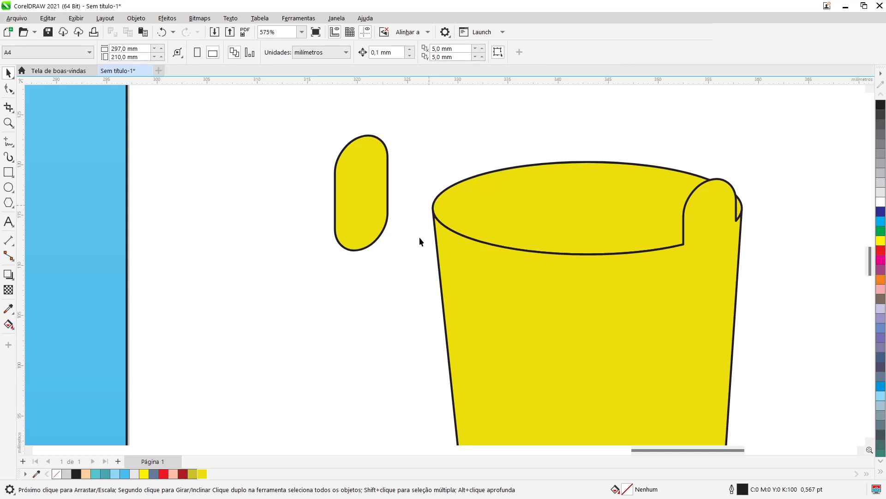
- Move the spare rounded rectangle onto the left end of the bucket's rim and send it behind the bucket
click(369, 179)
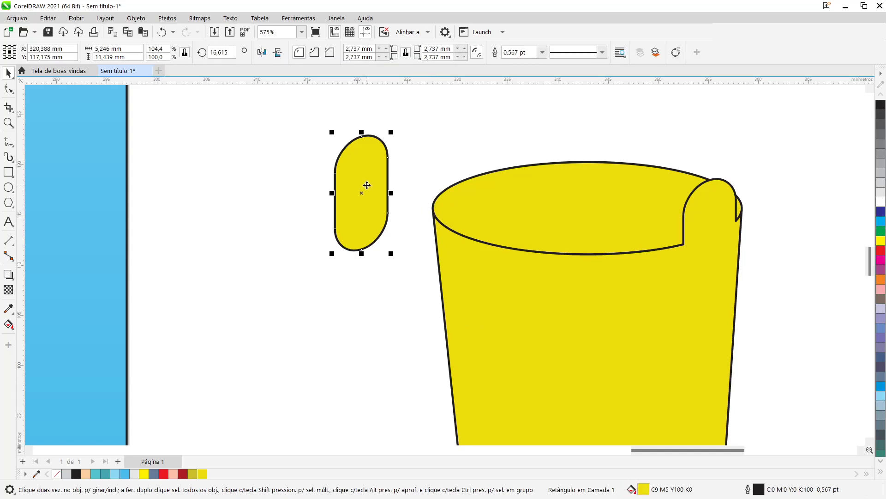
drag(367, 184, 470, 199)
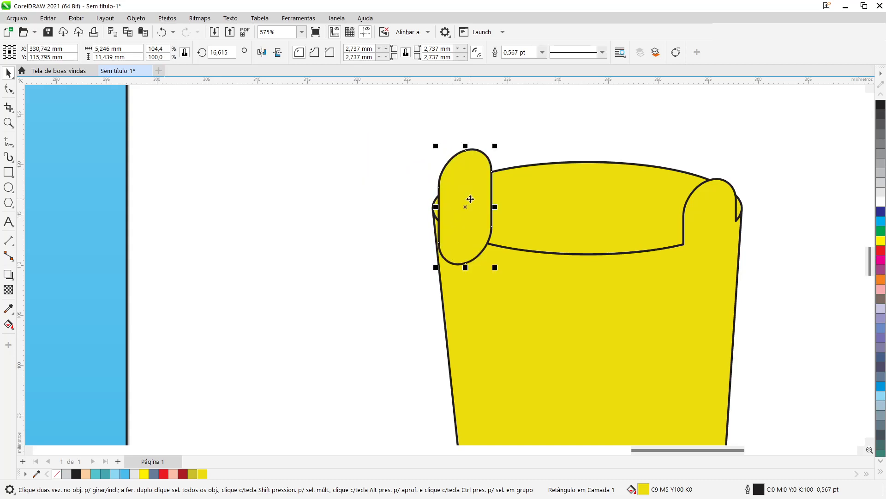
key(shift+Page_Down)
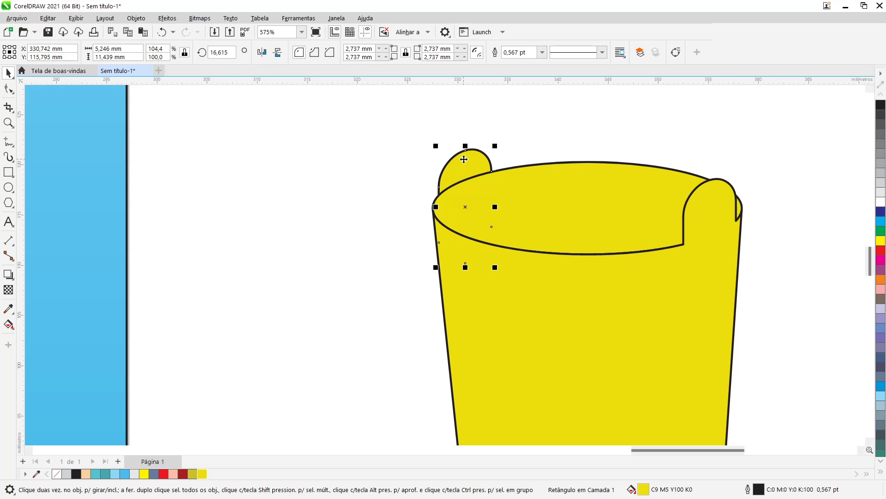
click(382, 212)
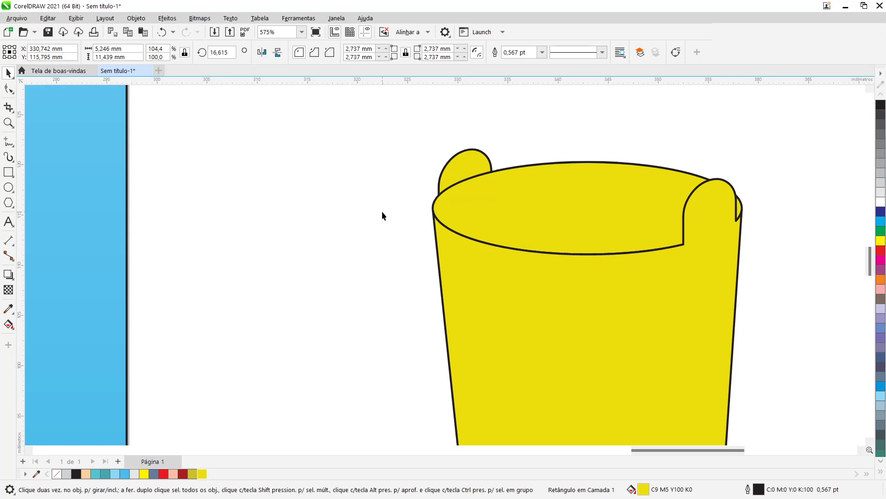
- Draw an ellipse about 1.1 × 1.4 mm on the right handle tab, filled black with no outline
click(9, 187)
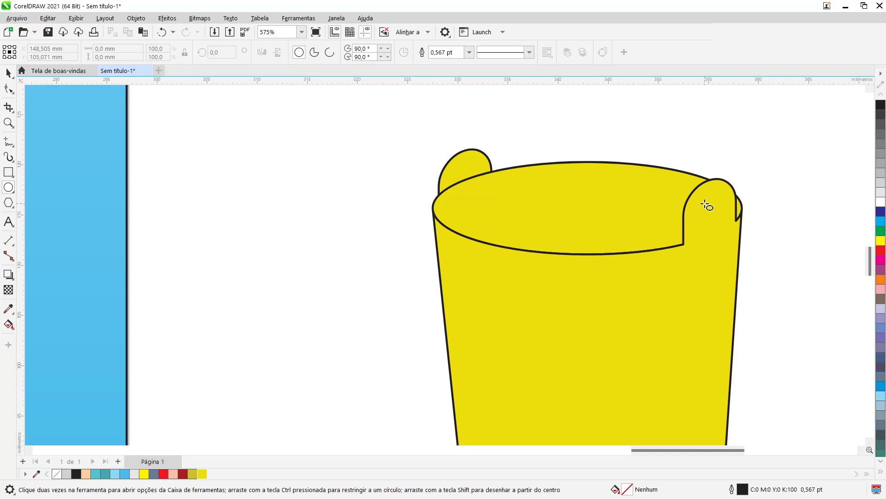
drag(708, 204, 717, 216)
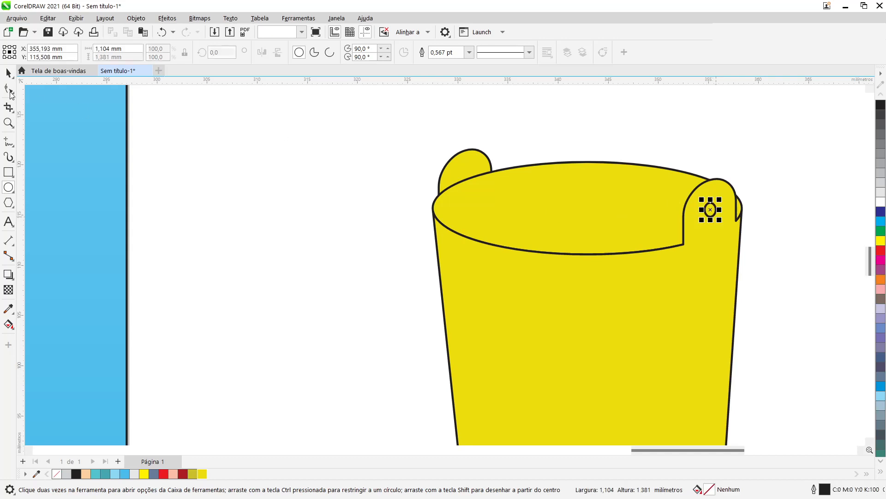
key(space)
scroll(740, 210, up, 3)
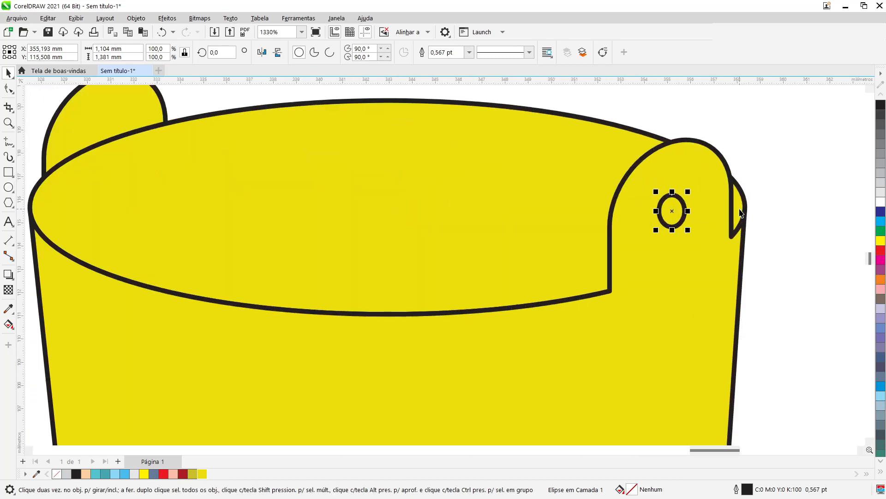
click(881, 105)
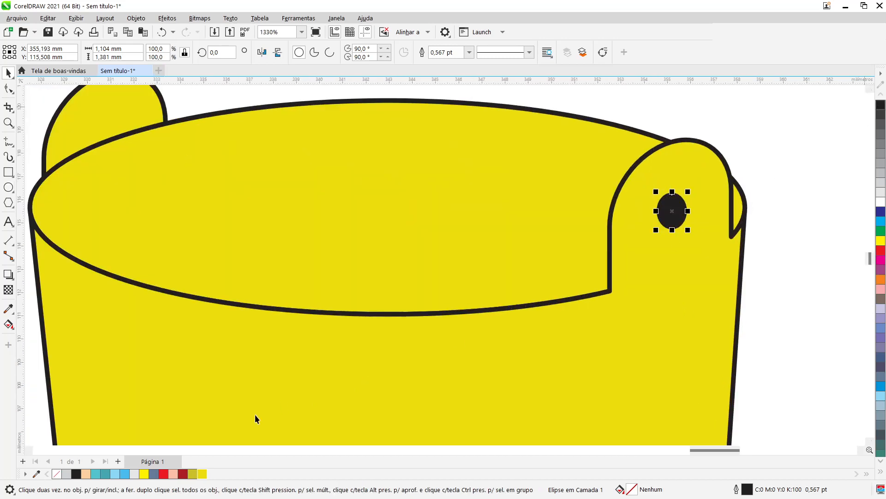
right_click(57, 474)
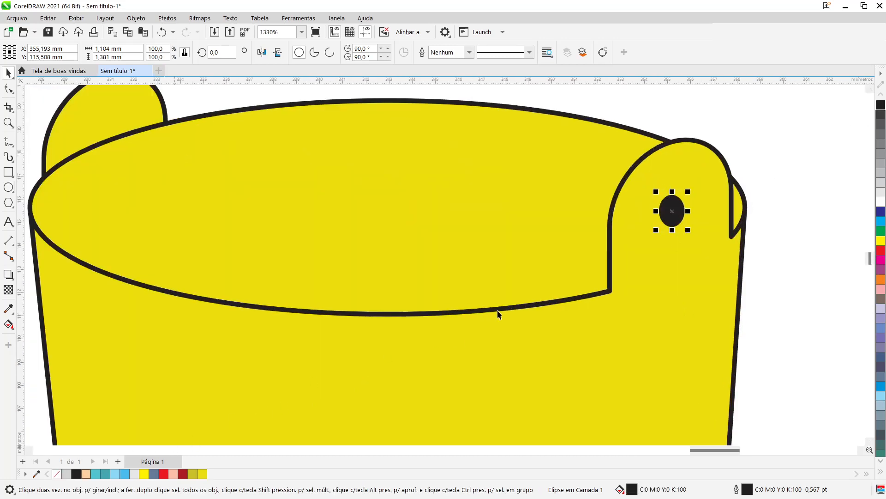
- Nudge the black ellipse 0.2 mm right and 0.1 mm up, then skew it vertically to match the tab's slant
key(Right)
key(Right)
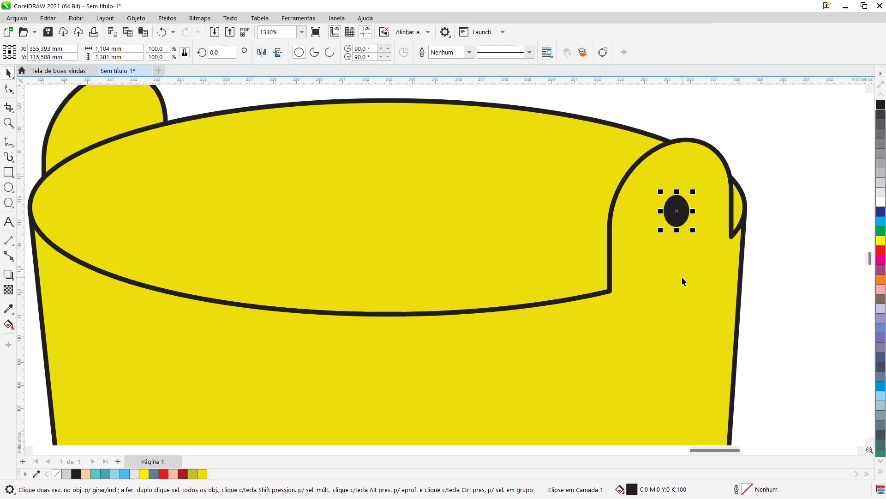
key(Up)
click(675, 208)
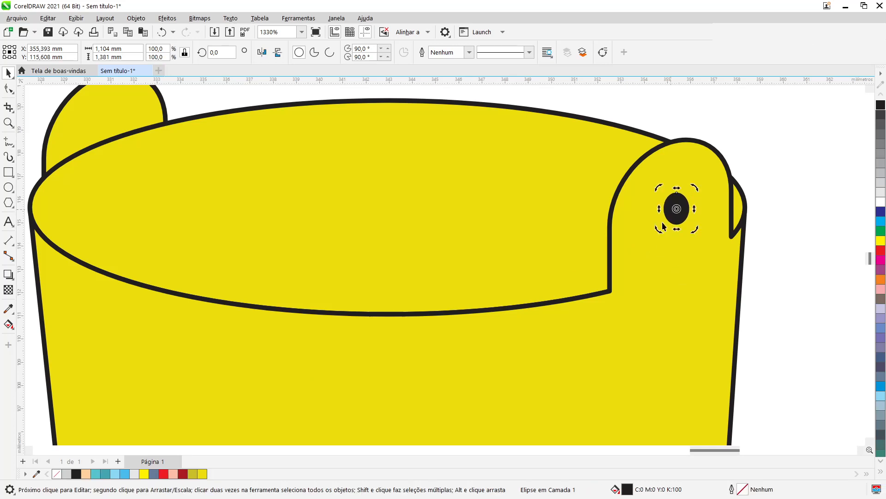
drag(658, 212, 659, 216)
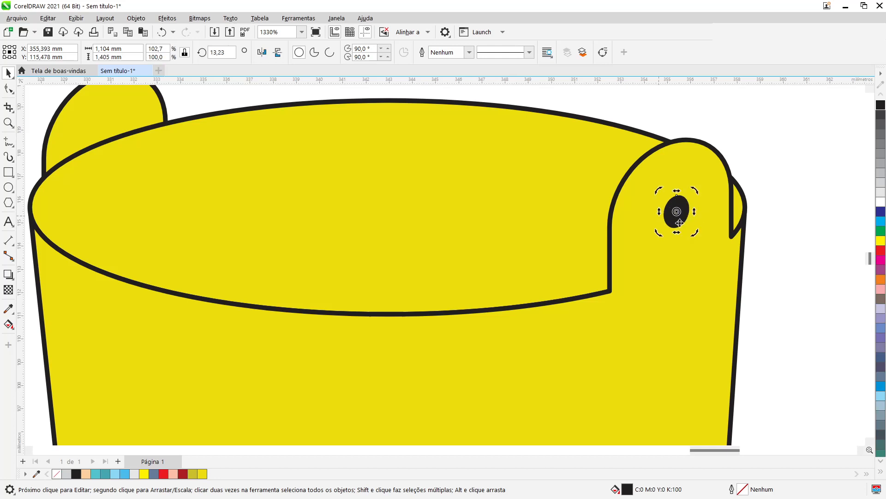
click(786, 219)
click(676, 216)
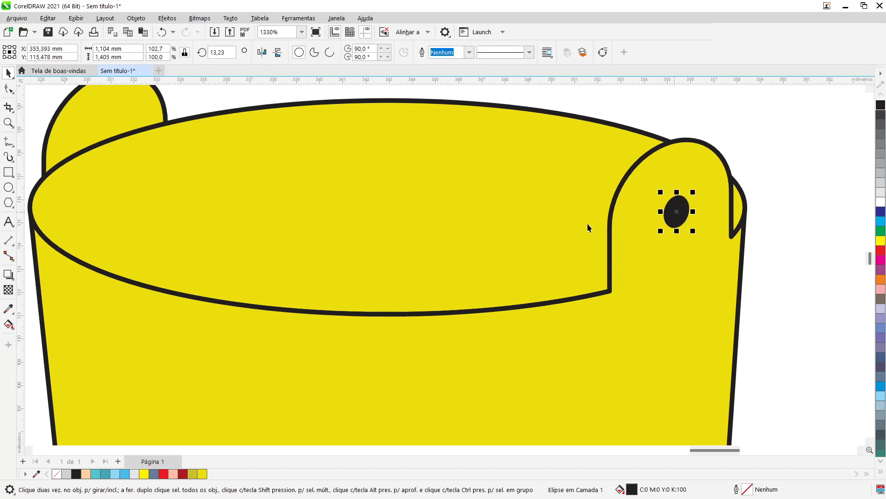
- Raise the left handle tab behind the rim by 0.9 mm
scroll(475, 243, up, 1)
scroll(477, 244, up, 2)
click(97, 159)
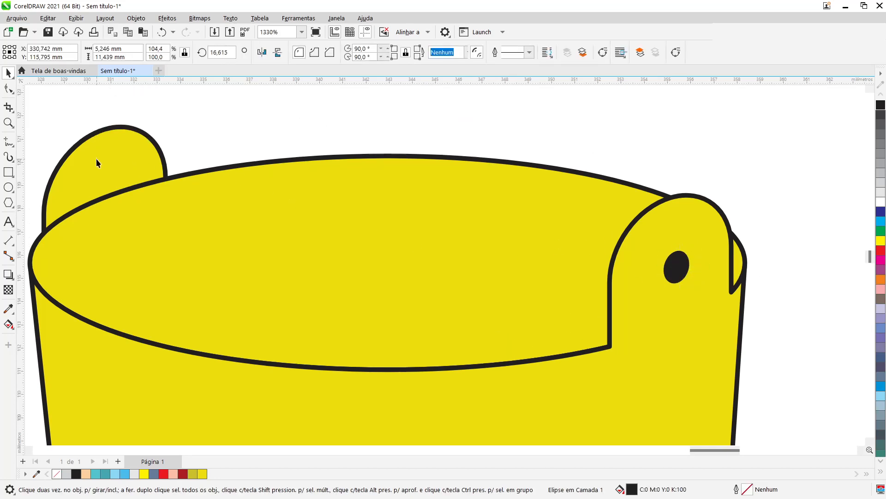
key(Up)
key(Up)
key(Up)
key(Up)
key(Up)
key(Up)
key(Up)
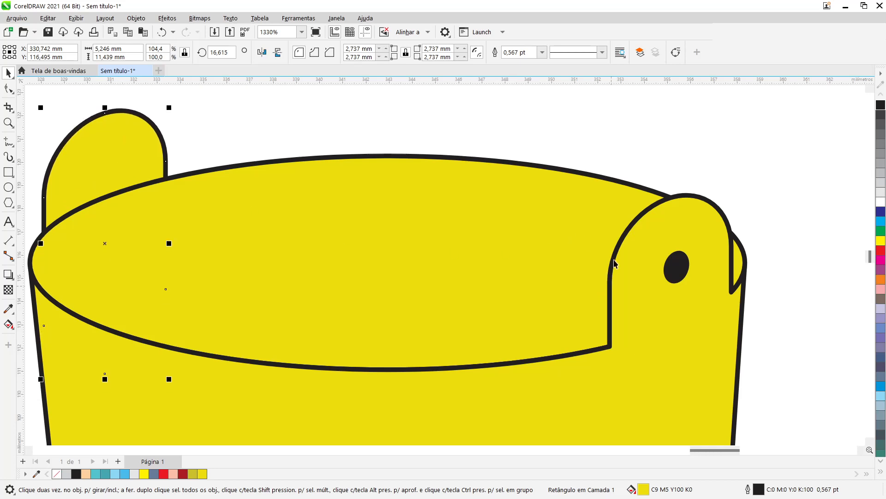
key(Up)
key(Up)
key(Up)
key(Down)
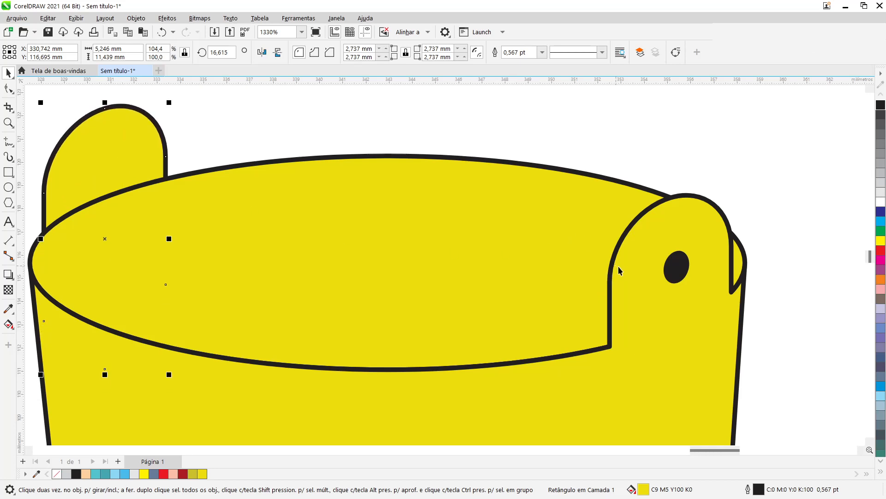
- Try to move the black ellipse onto the left handle tab and shrink it to about 1.03 × 1.31 mm
click(672, 272)
drag(675, 270, 128, 187)
scroll(110, 161, up, 1)
scroll(113, 163, up, 1)
scroll(151, 203, down, 3)
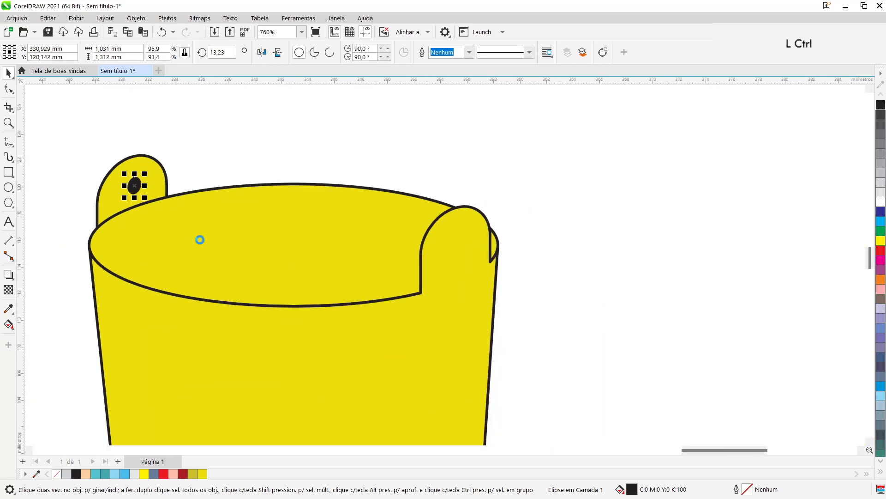
key(ctrl+z)
key(ctrl+z)
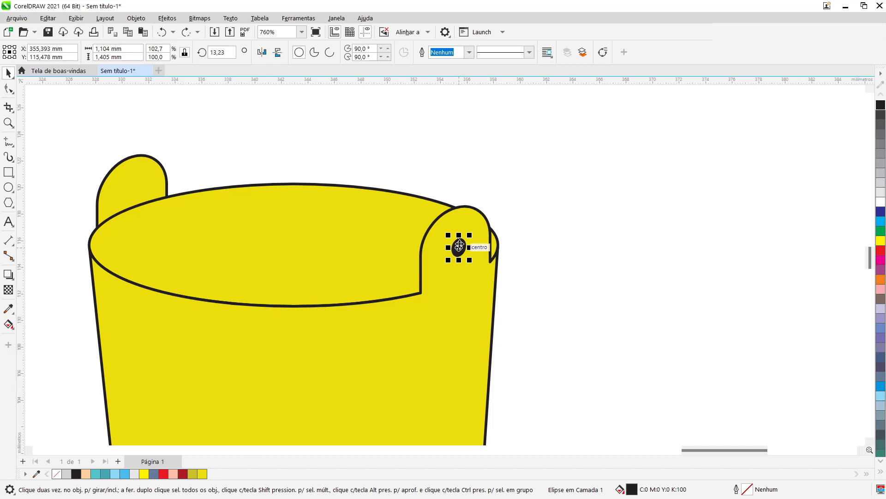
- Place a copy of the black ellipse on the left handle tab, reduced to about 1.05 × 1.34 mm and nudged 0.1 mm right
drag(451, 249, 134, 187)
scroll(134, 187, up, 1)
scroll(135, 187, up, 3)
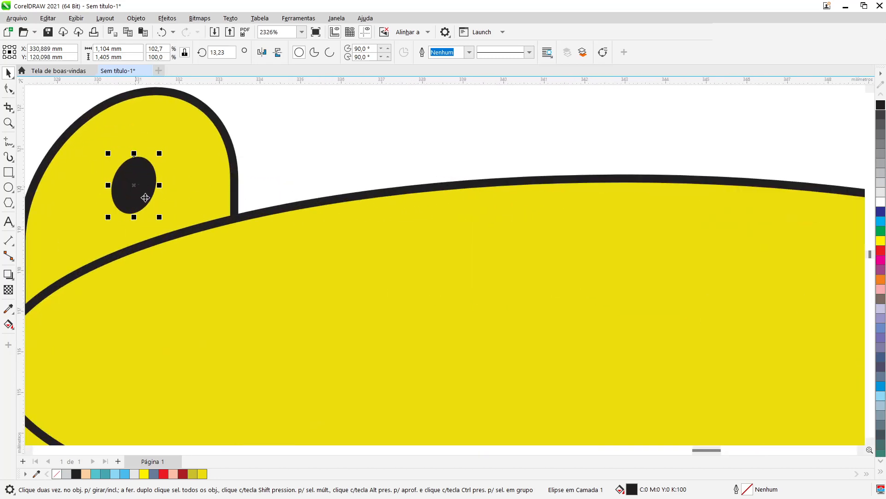
drag(159, 217, 161, 215)
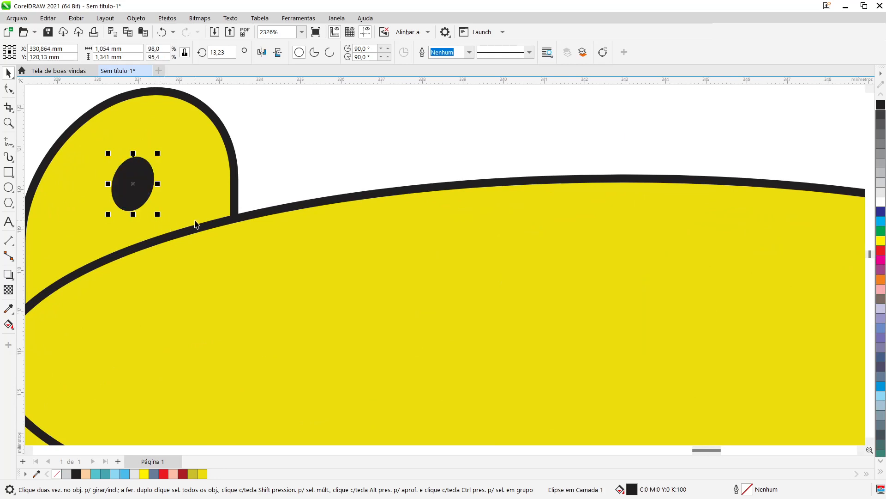
key(Right)
scroll(199, 227, down, 3)
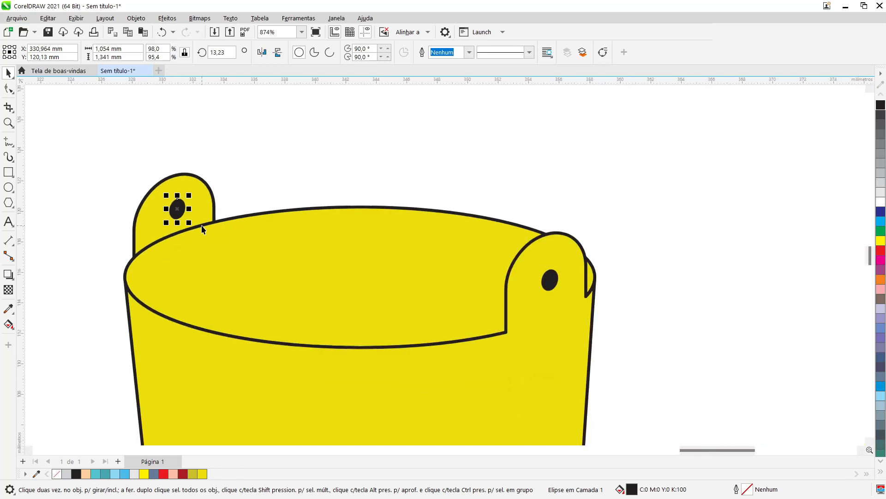
scroll(202, 229, down, 1)
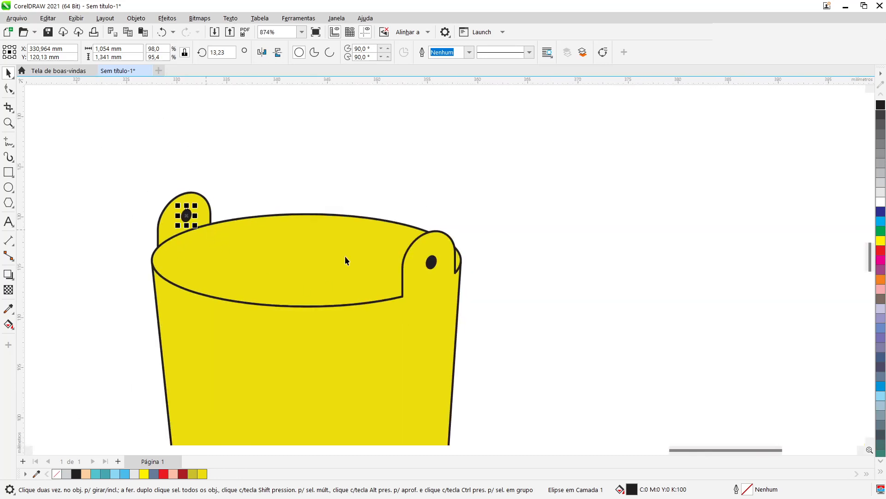
- Place a copy of the rim ellipse to the right of the bucket and remove its fill
click(301, 276)
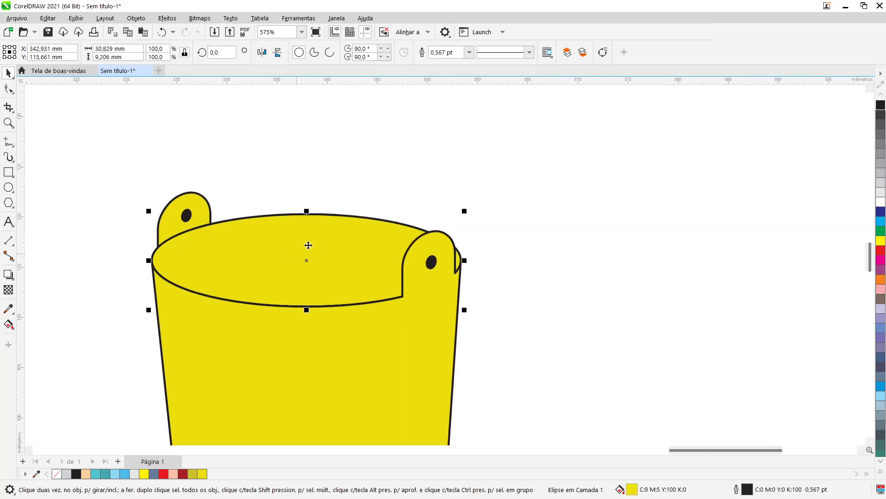
drag(327, 237, 649, 210)
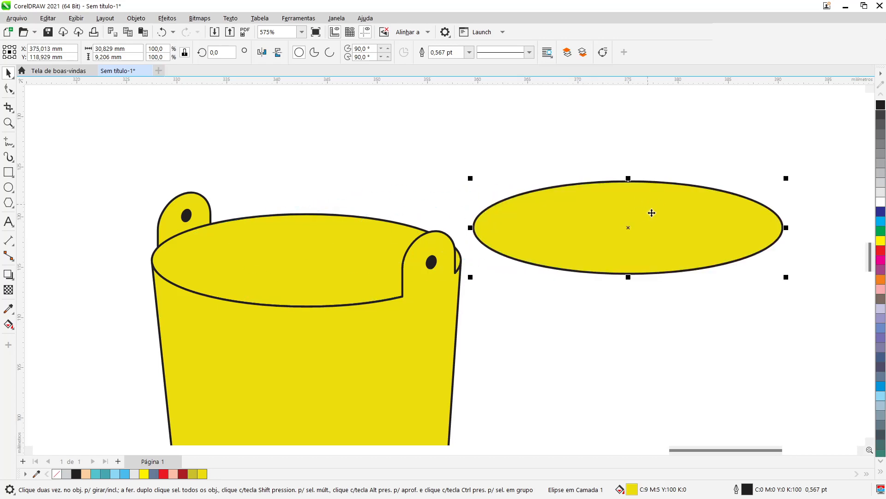
click(56, 474)
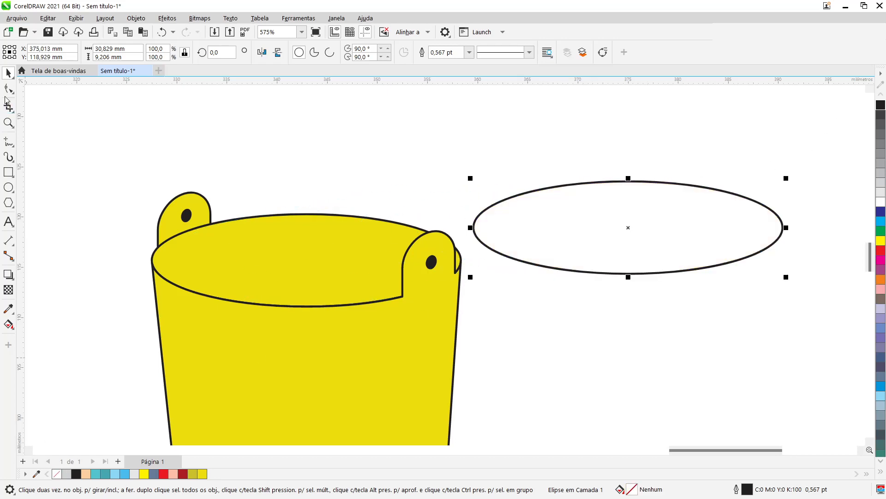
- Open the copied ellipse into an arc running from about 128.5° to 345.7°
click(9, 88)
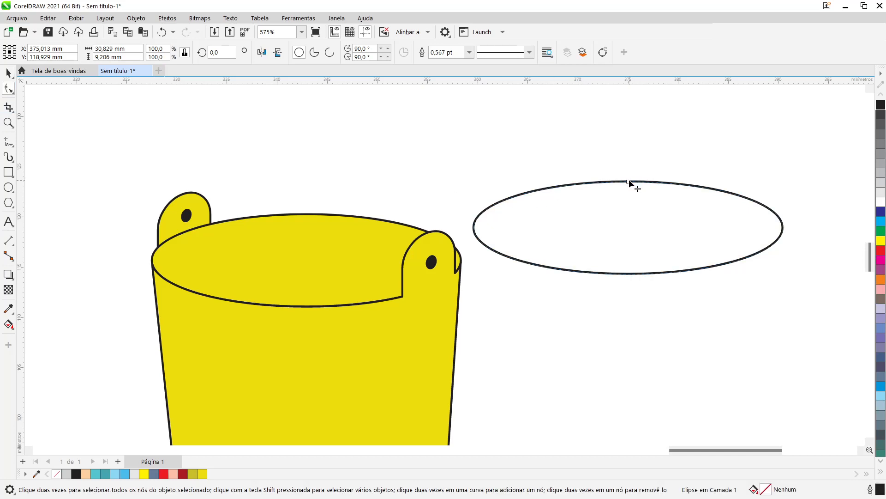
drag(628, 182, 761, 190)
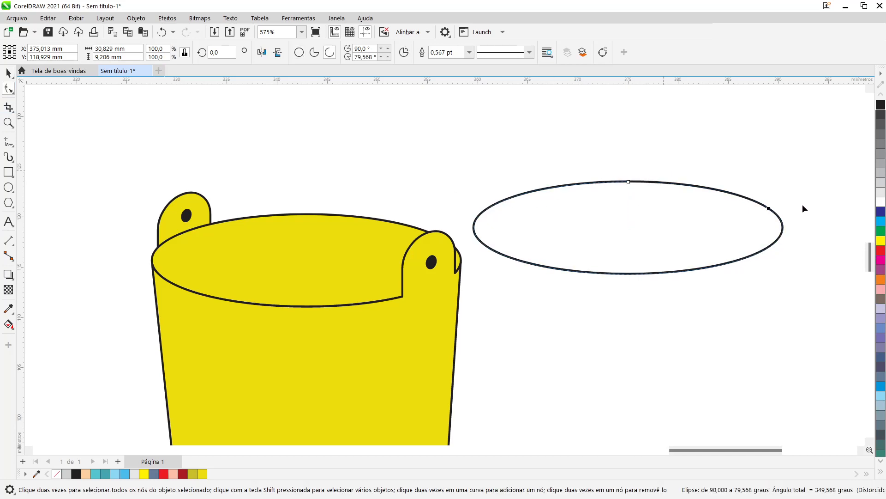
drag(805, 209, 818, 241)
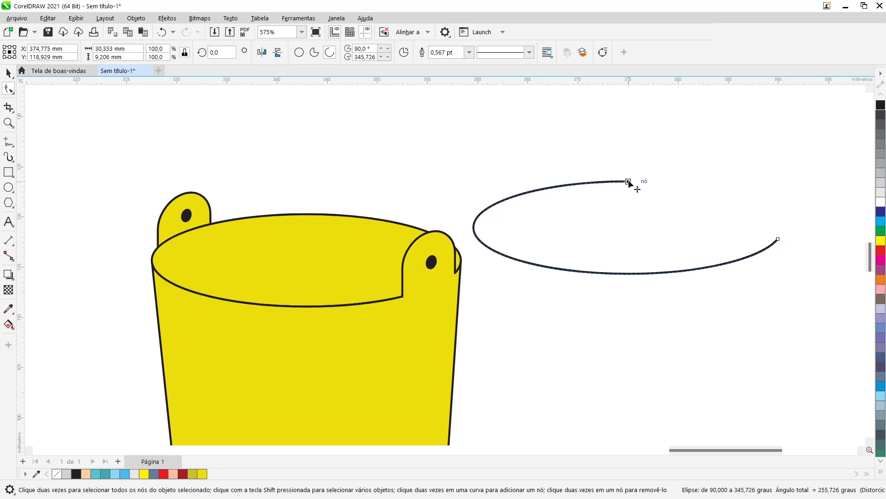
drag(494, 177, 497, 185)
- Move the arc onto the bucket so its two ends meet the holes in the handle tabs
click(9, 73)
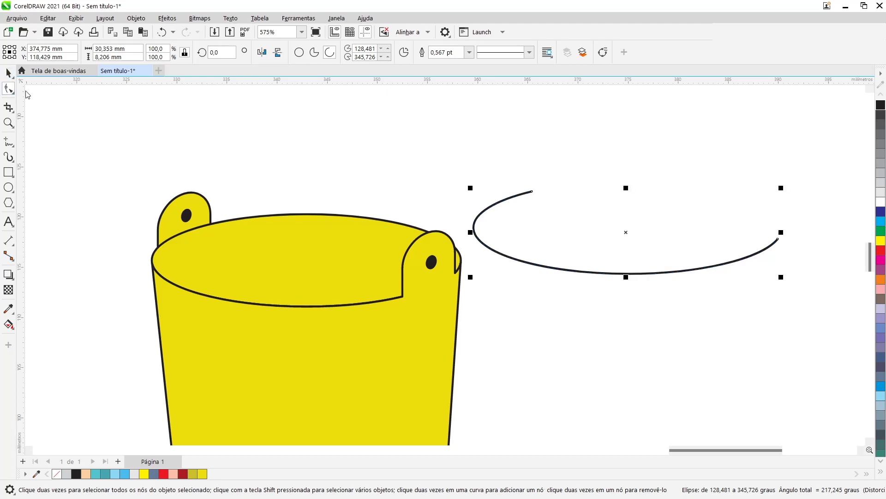
drag(594, 273, 248, 302)
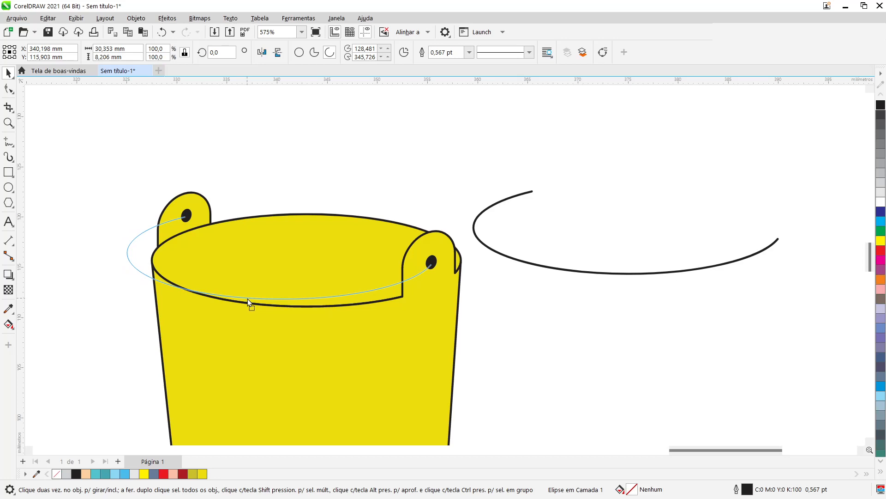
drag(248, 302, 248, 301)
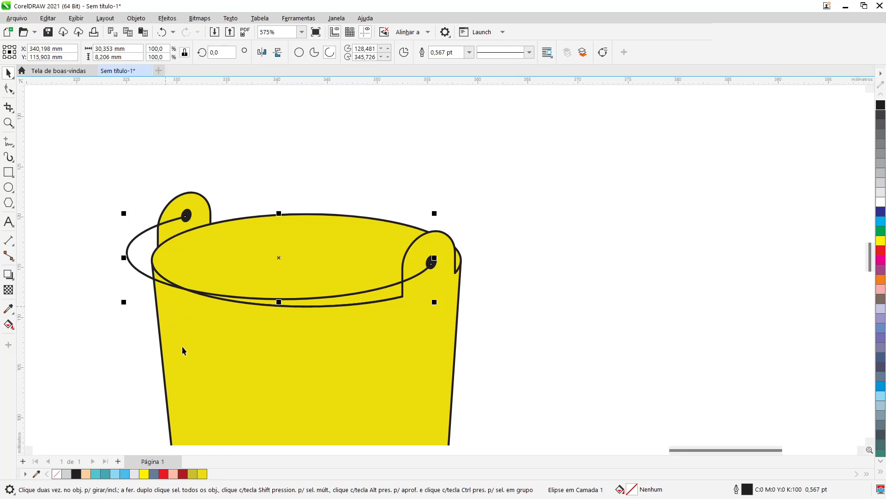
- Try to convert the arc to curves and lower its bottom and left nodes, then undo the conversion and edits
key(ctrl+q)
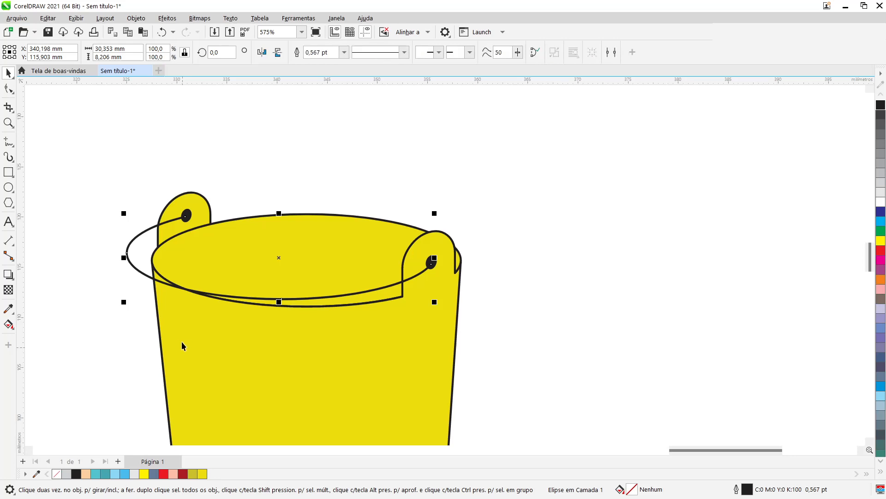
click(7, 91)
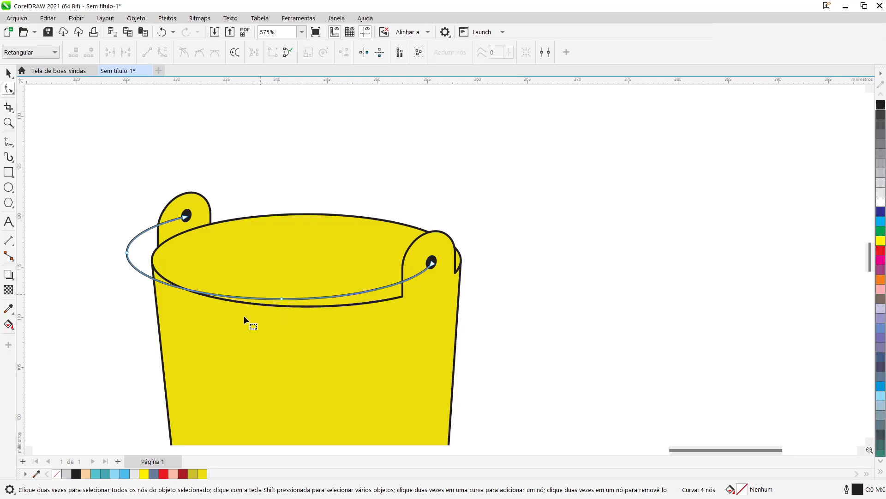
click(282, 299)
drag(282, 299, 277, 376)
drag(127, 254, 131, 307)
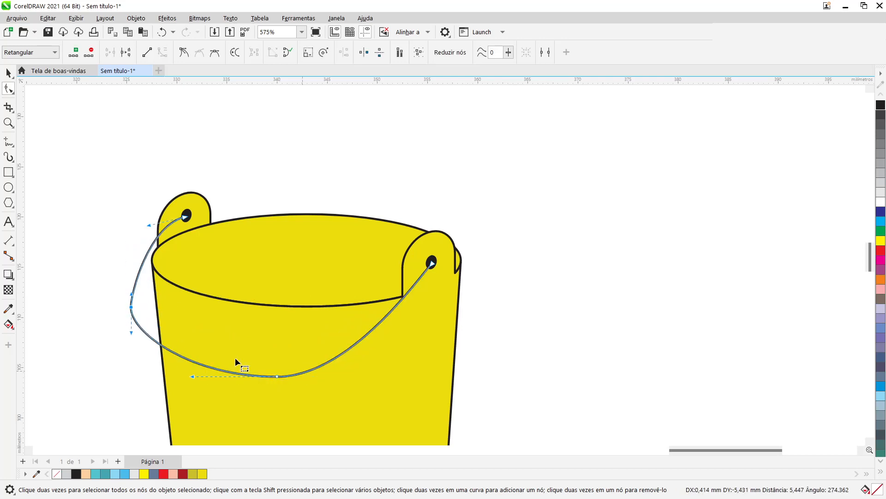
key(ctrl+z)
key(ctrl+z)
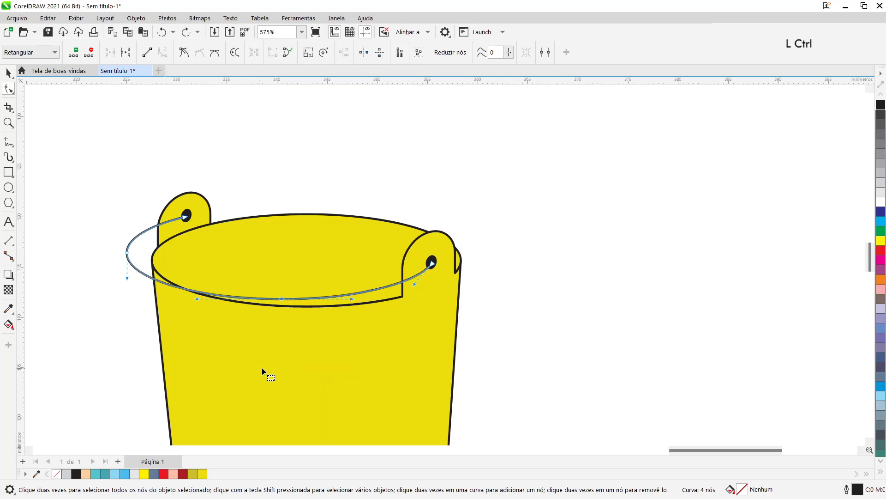
key(ctrl+z)
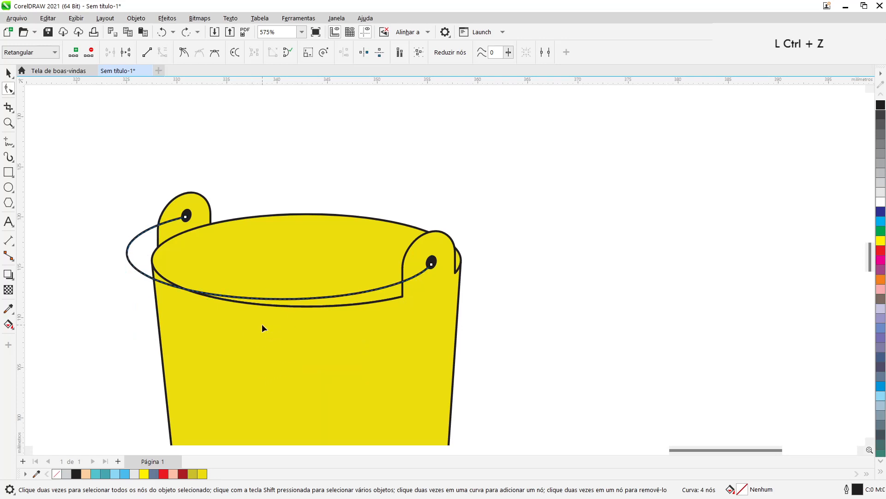
- Skew the arc downward on its left side and enlarge it to about 32.87 × 12.61 mm
click(8, 72)
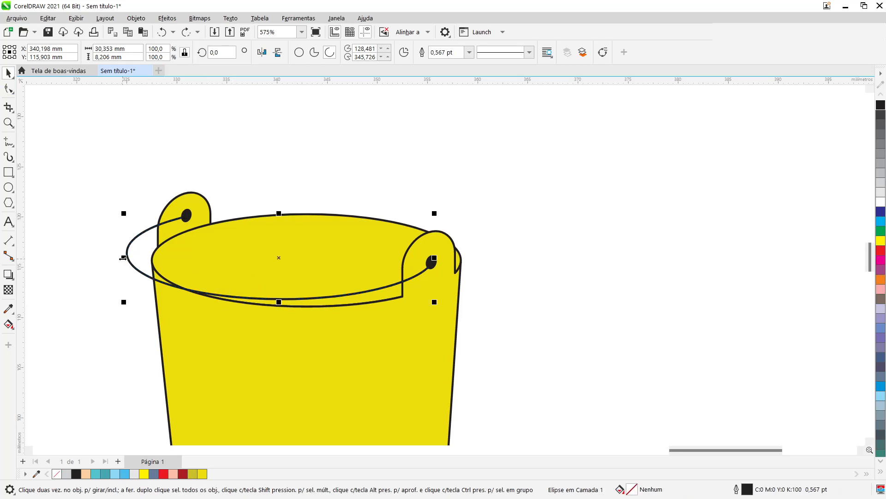
drag(123, 258, 121, 298)
key(ctrl+z)
click(126, 254)
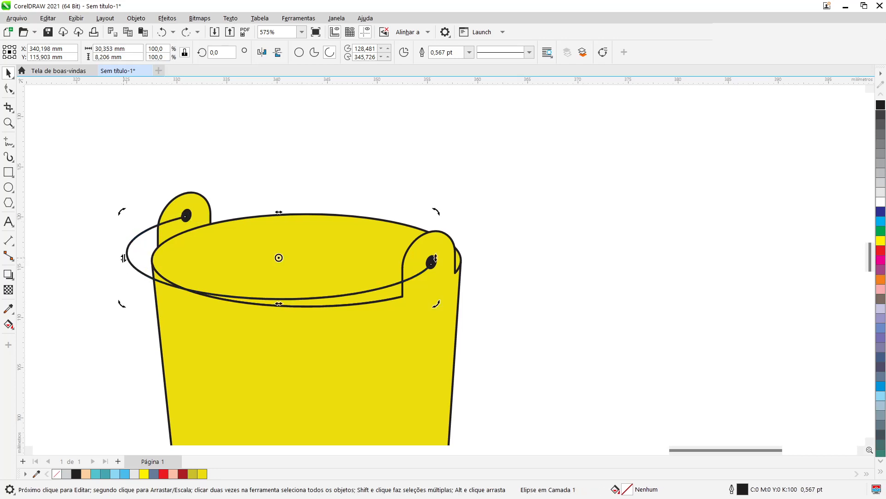
drag(123, 257, 123, 344)
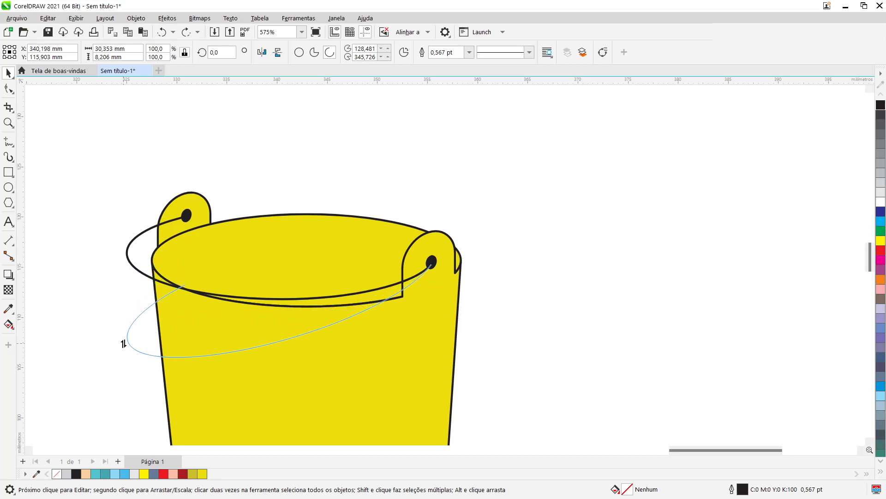
drag(123, 345, 123, 368)
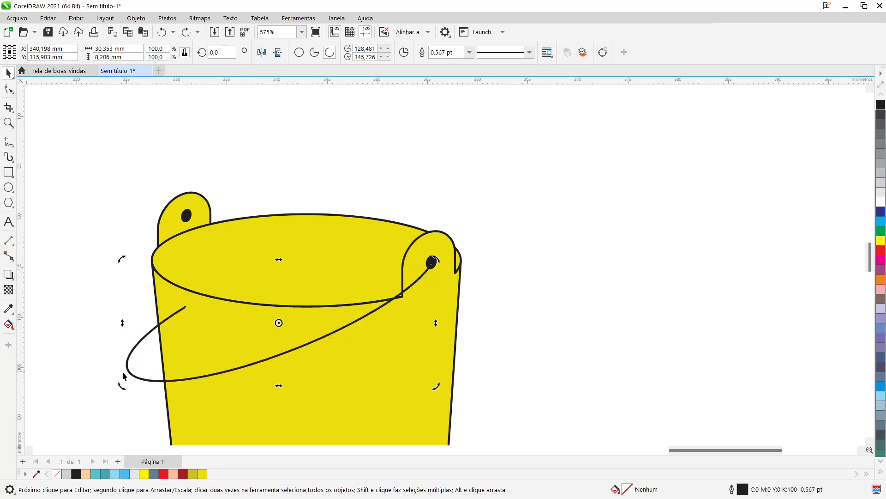
click(151, 330)
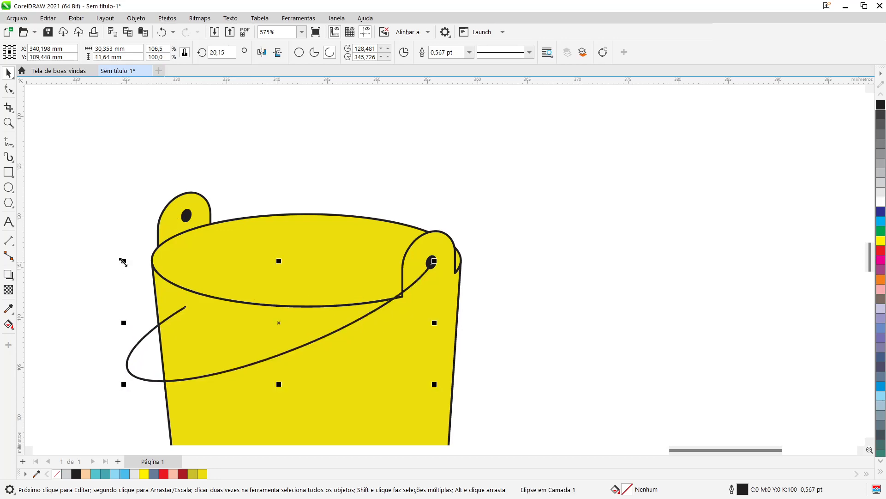
drag(123, 261, 97, 215)
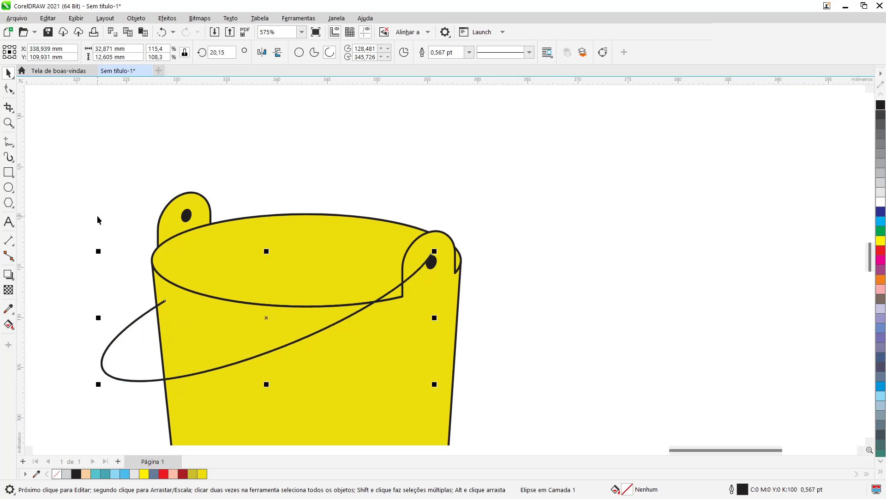
- Convert the arc to curves, delete its two middle nodes and place its left end on the left tab's hole
click(9, 89)
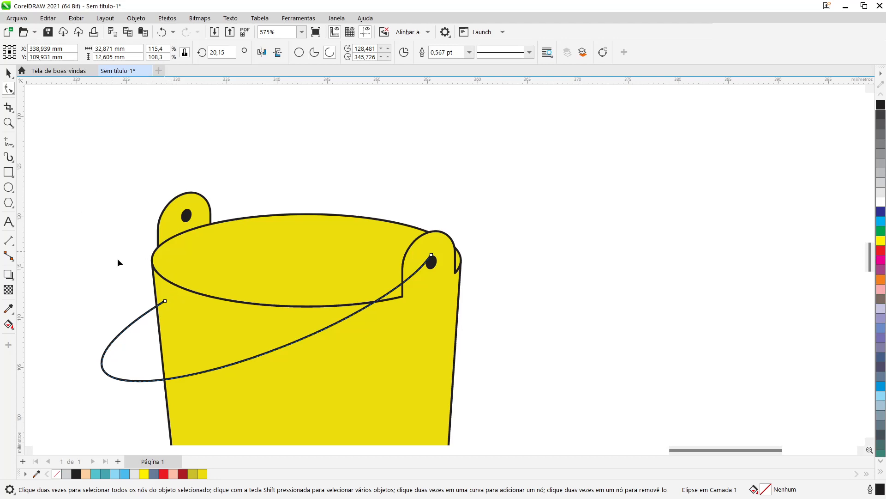
key(ctrl+q)
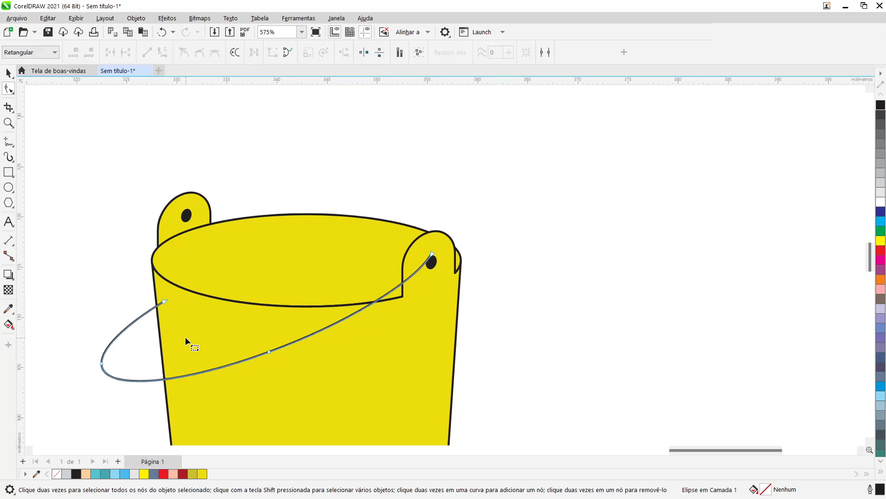
drag(279, 347, 82, 389)
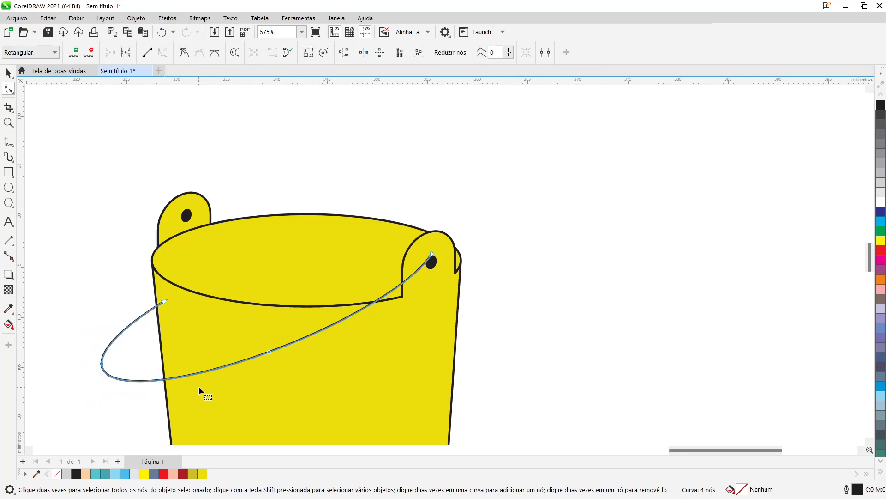
key(Delete)
drag(163, 304, 184, 220)
- Reshape the handle curve with its two end control handles so it hangs as a deep, rounded loop across the bucket's front
scroll(217, 370, down, 4)
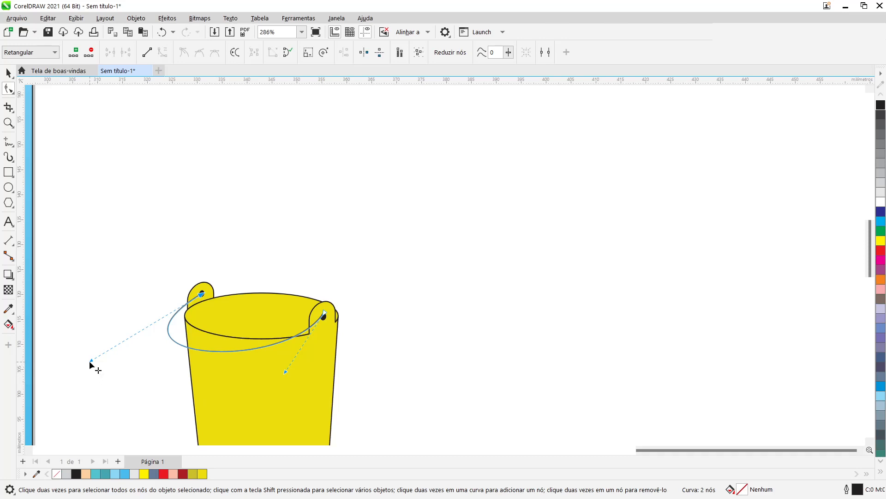
drag(90, 361, 93, 389)
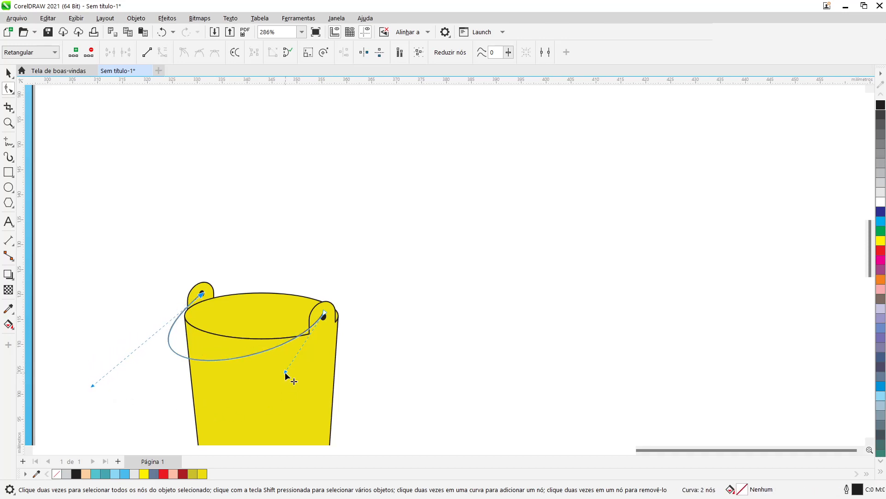
drag(285, 372, 259, 431)
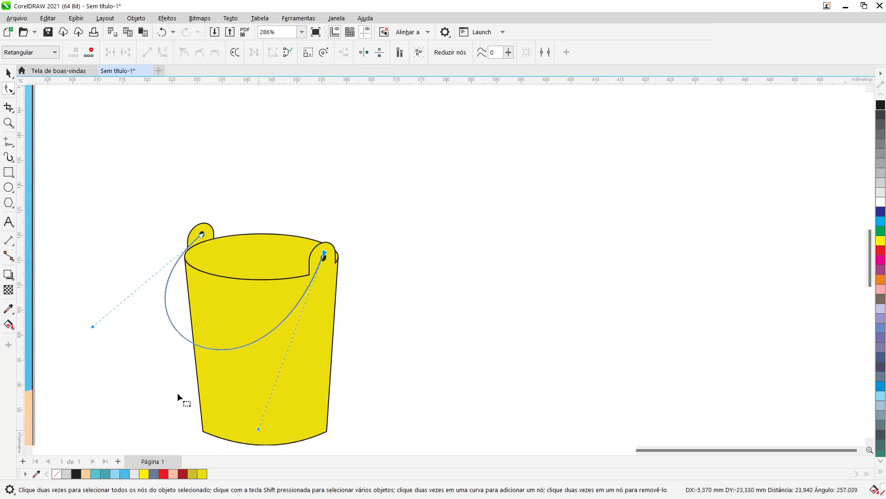
drag(94, 329, 123, 344)
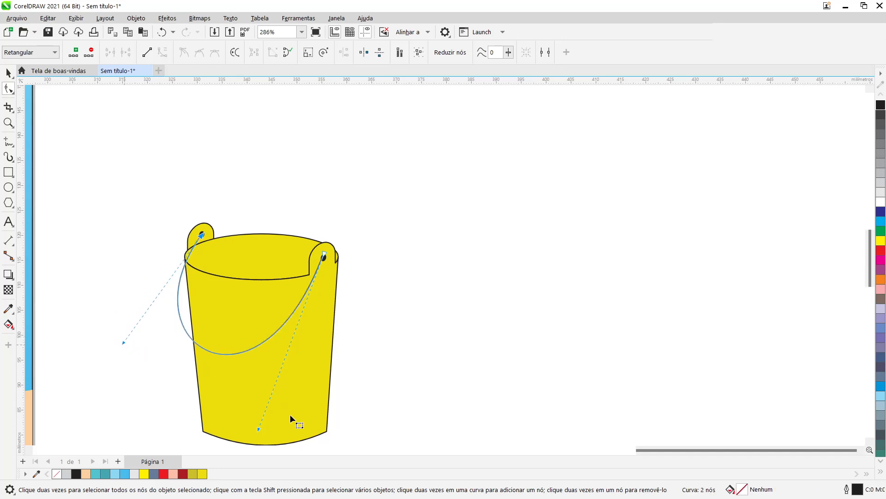
drag(260, 429, 262, 385)
- Place the handle curve's right end node in the centre of the right tab's hole and check the left end's fit
scroll(320, 268, up, 3)
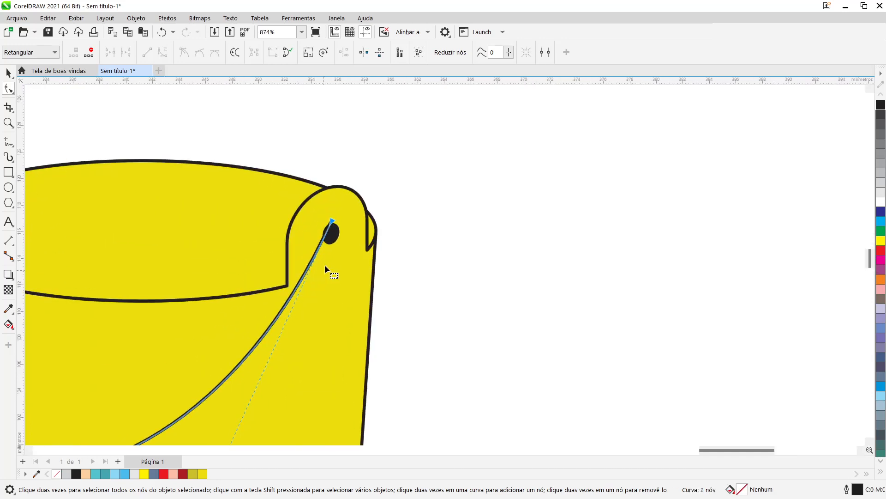
drag(332, 221, 333, 232)
scroll(277, 272, down, 4)
scroll(121, 230, up, 3)
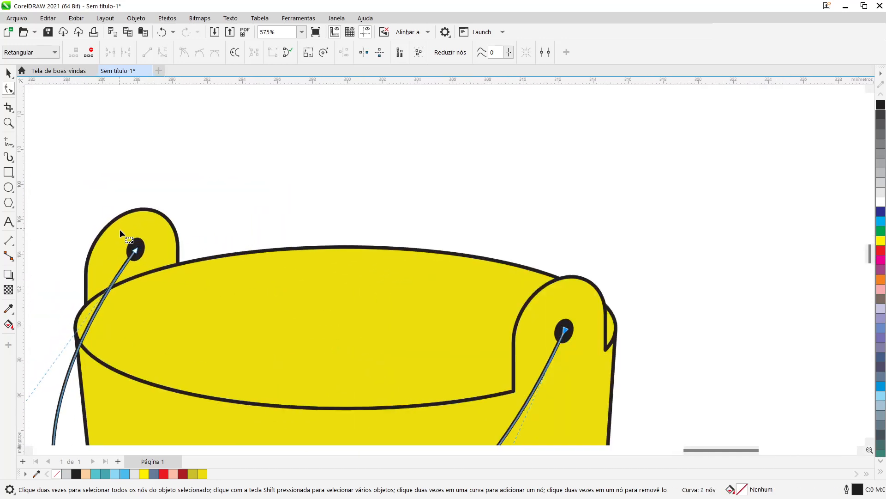
scroll(120, 231, up, 1)
scroll(145, 259, down, 3)
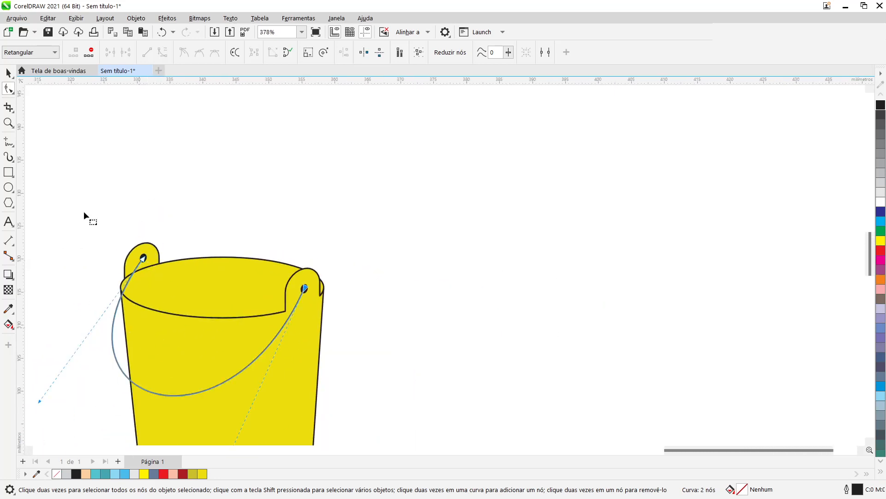
- Set the handle curve's outline width to 2.0 pt
click(9, 72)
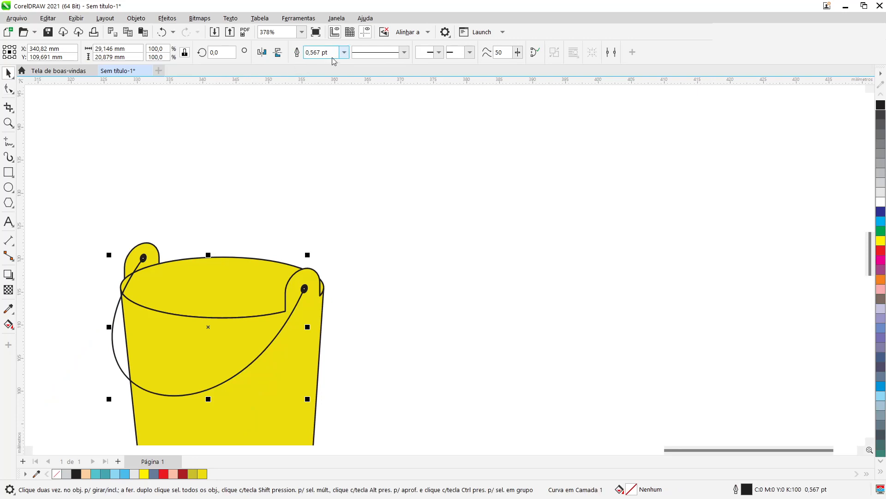
click(345, 52)
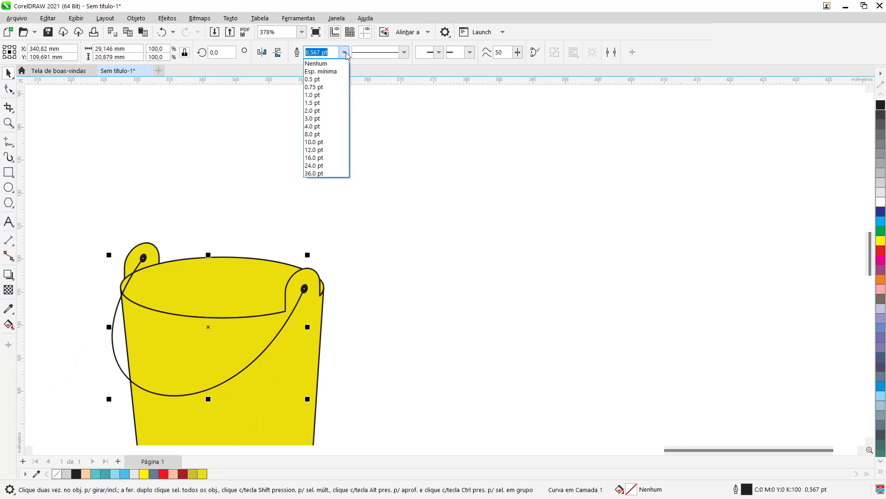
click(326, 111)
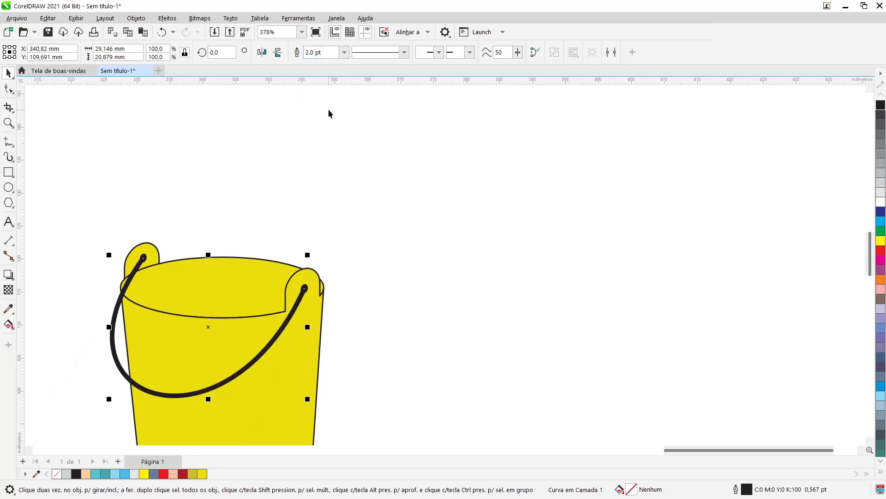
- Select all parts of the bucket, set their outline width to 2.0 pt and deselect them
scroll(214, 347, down, 4)
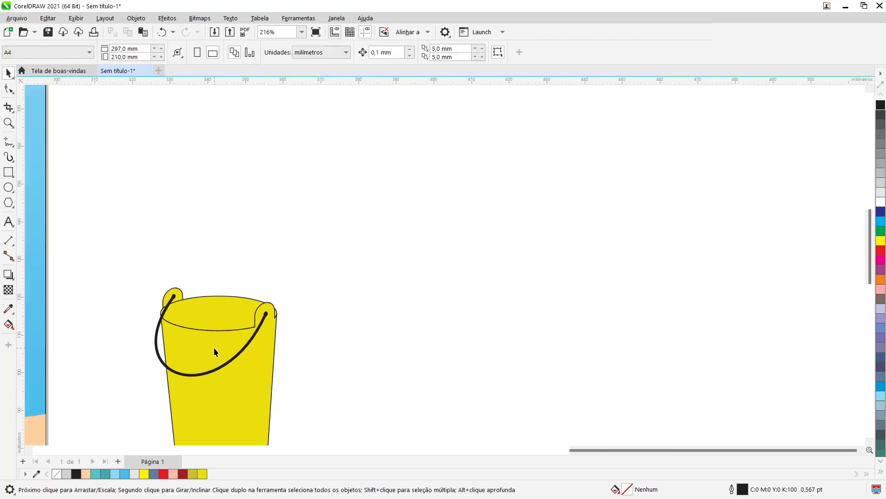
scroll(196, 356, down, 2)
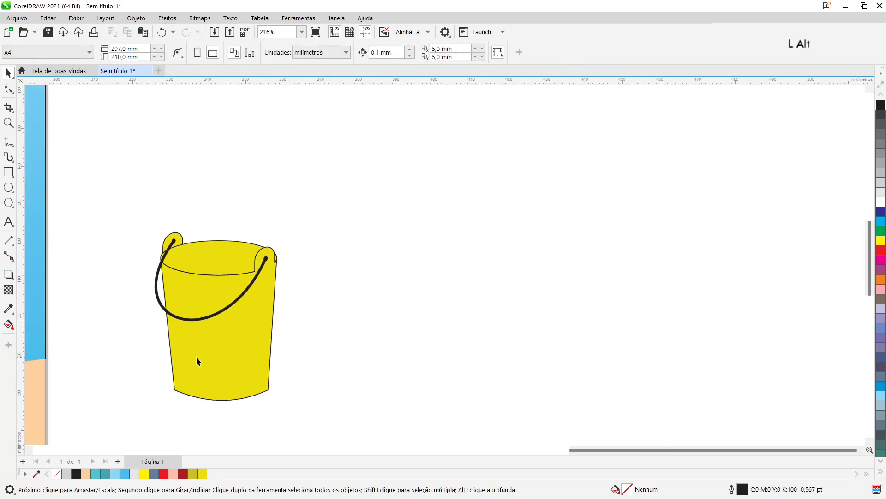
click(214, 262)
drag(103, 185, 315, 410)
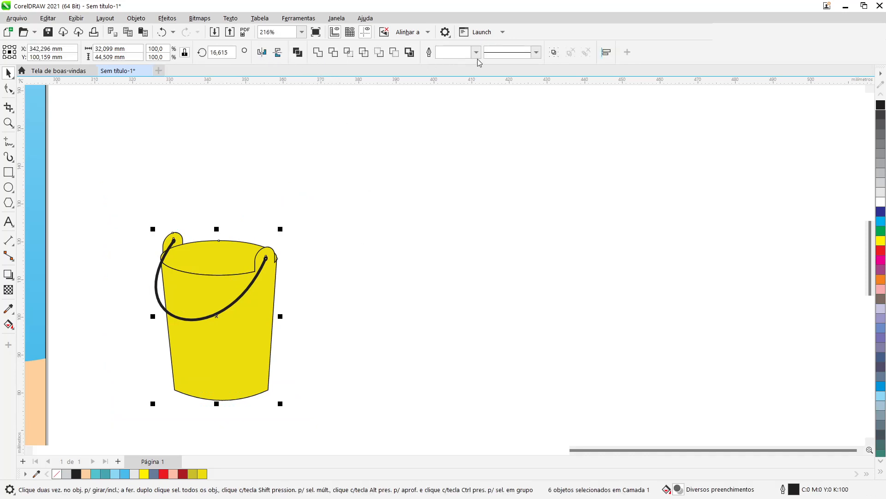
click(476, 53)
click(461, 111)
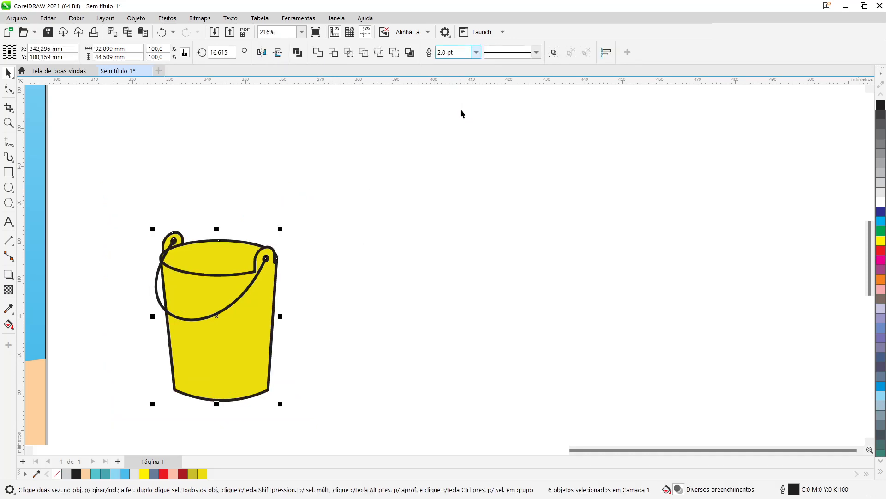
click(352, 244)
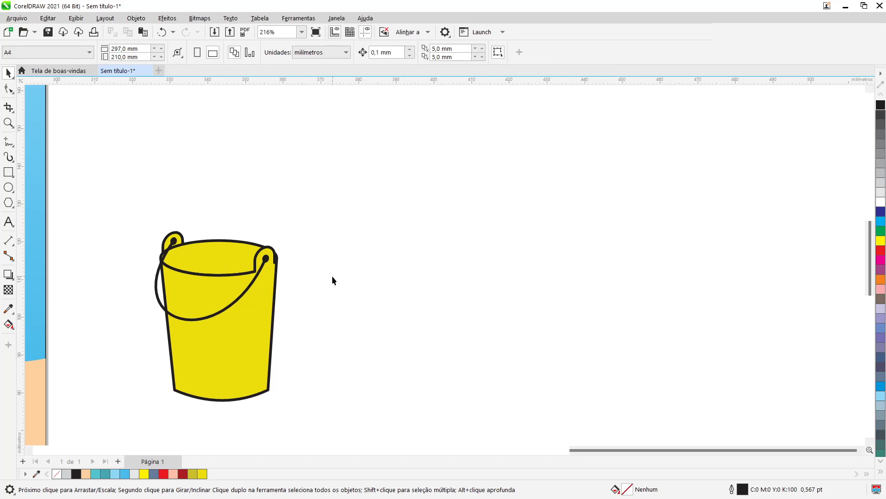
- Shorten the handle curve with the Shape tool: add a node at the rim's left edge and delete the end node in the left tab's hole
scroll(150, 244, up, 5)
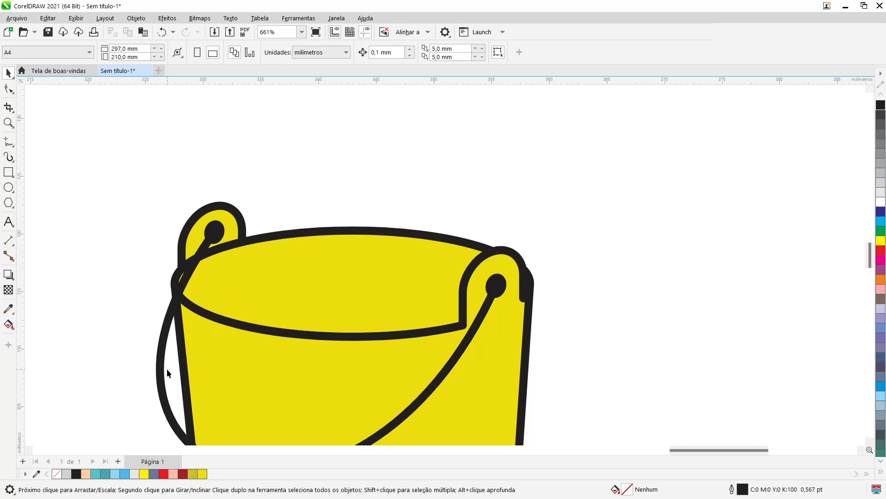
click(167, 336)
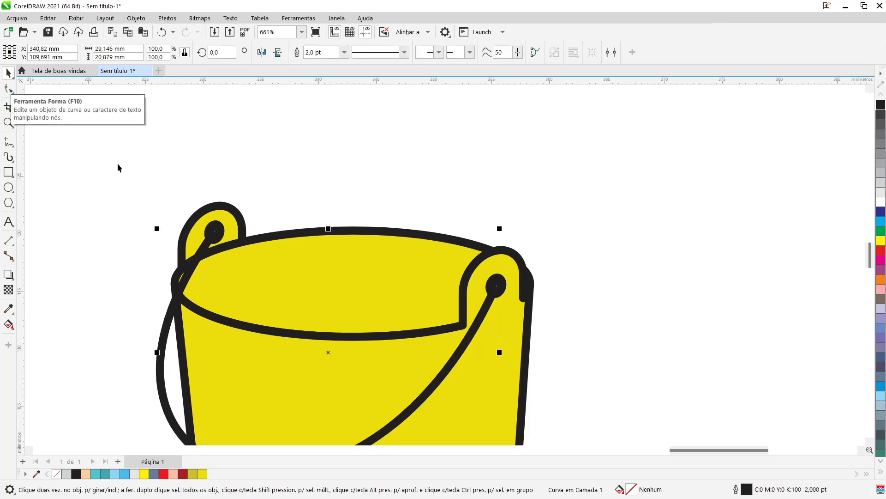
click(8, 88)
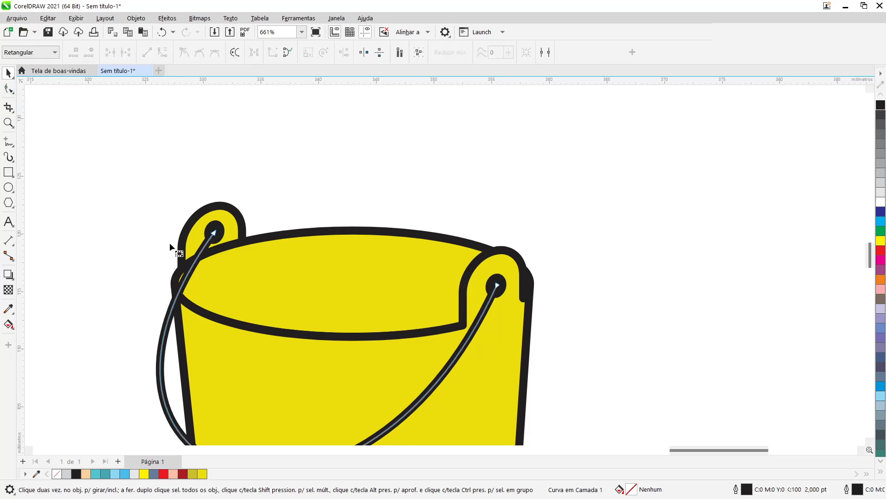
scroll(180, 273, up, 1)
scroll(180, 272, up, 1)
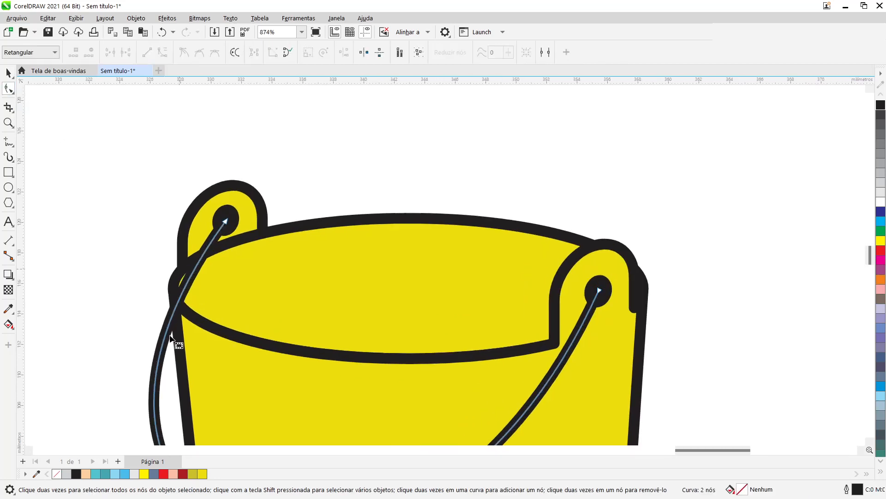
double_click(176, 308)
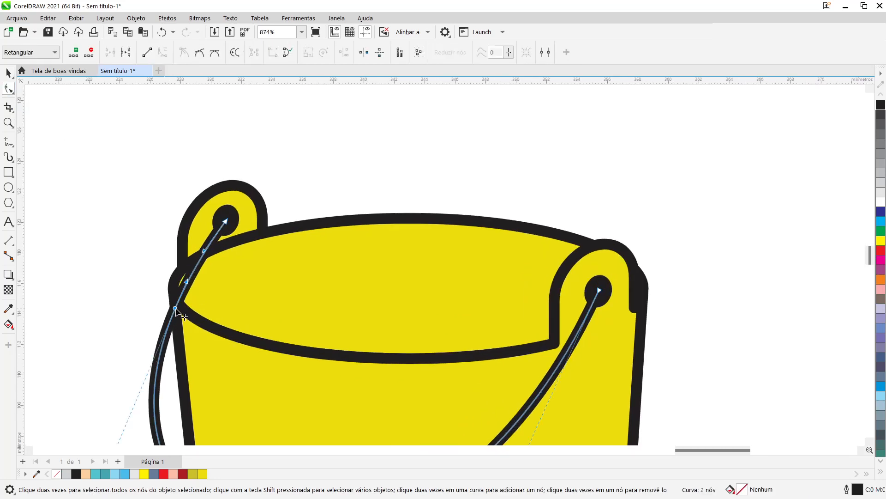
double_click(226, 222)
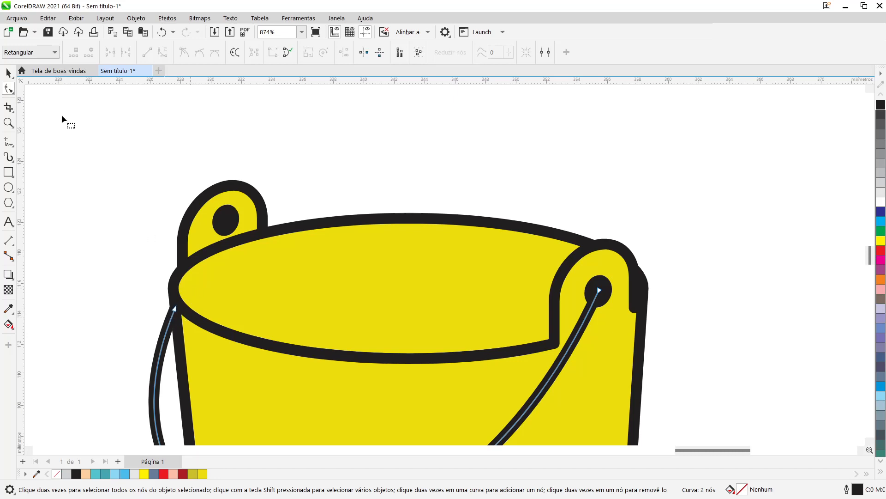
click(8, 74)
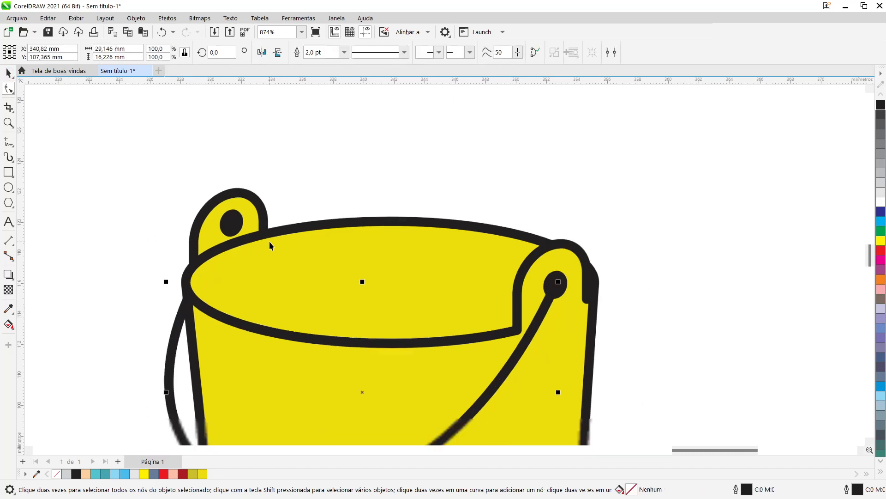
scroll(270, 241, down, 2)
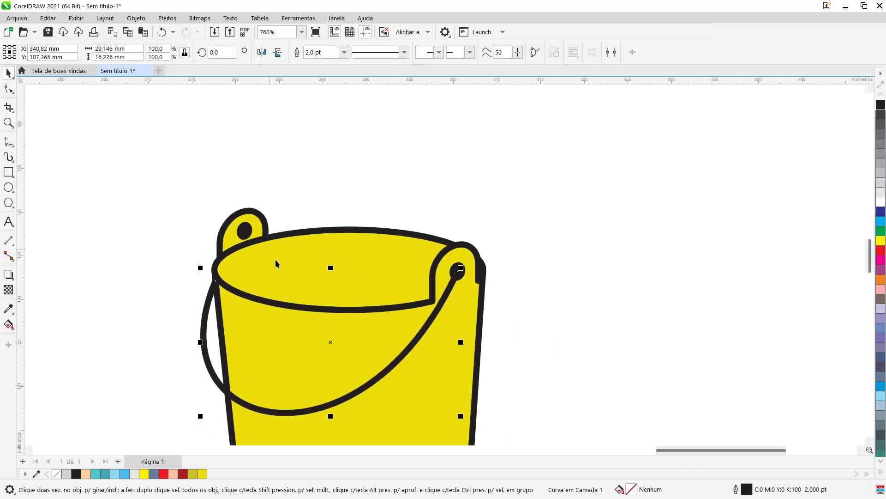
click(637, 310)
scroll(348, 300, down, 3)
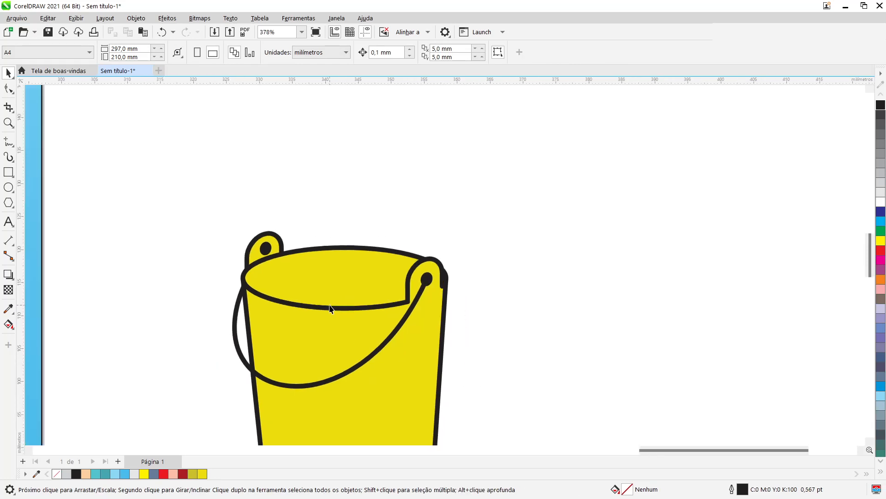
- Group all the bucket parts and place the group on the sand in front of the left tower's base
alt+scroll(351, 367, down, 2)
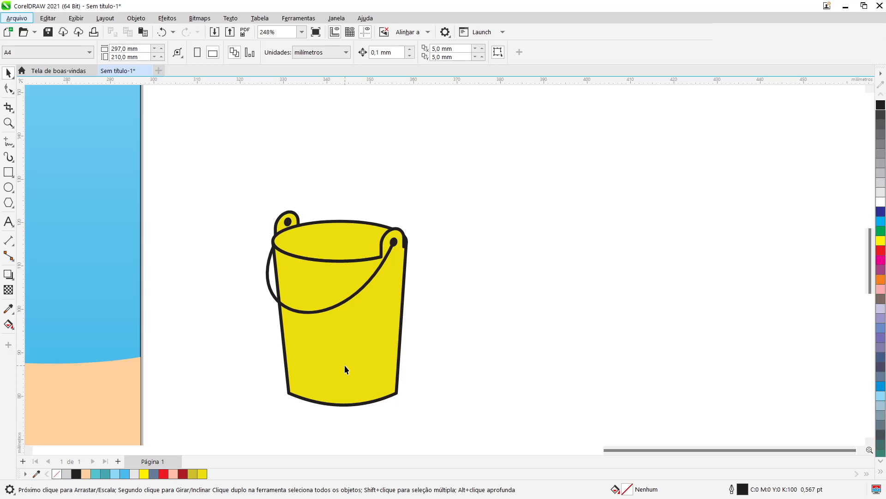
key(F4)
click(459, 328)
key(F4)
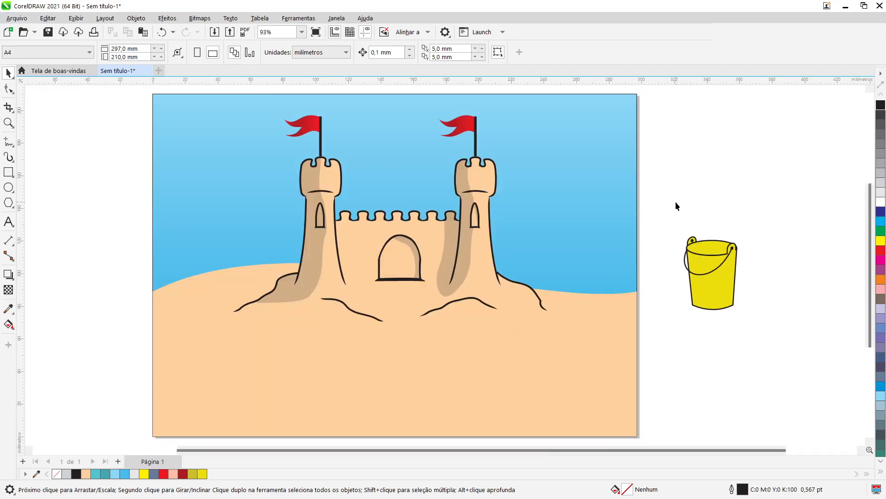
drag(775, 330, 781, 346)
key(ctrl+g)
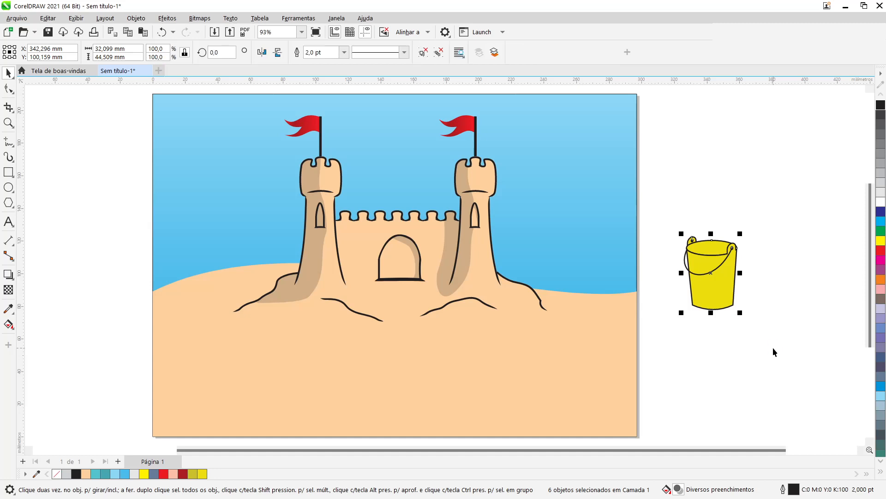
drag(705, 288, 315, 316)
scroll(420, 281, up, 1)
scroll(422, 279, up, 3)
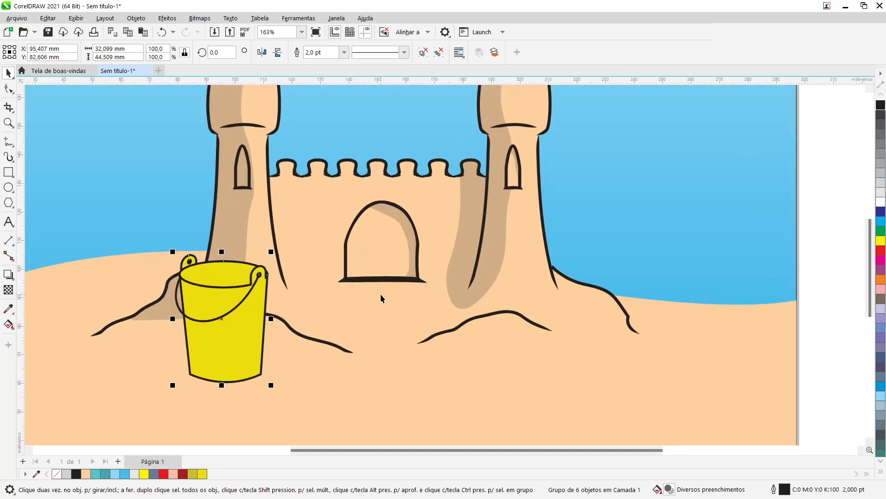
key(alt)
mouse_move(226, 376)
mouse_down()
mouse_move(241, 362)
mouse_move(224, 358)
mouse_up()
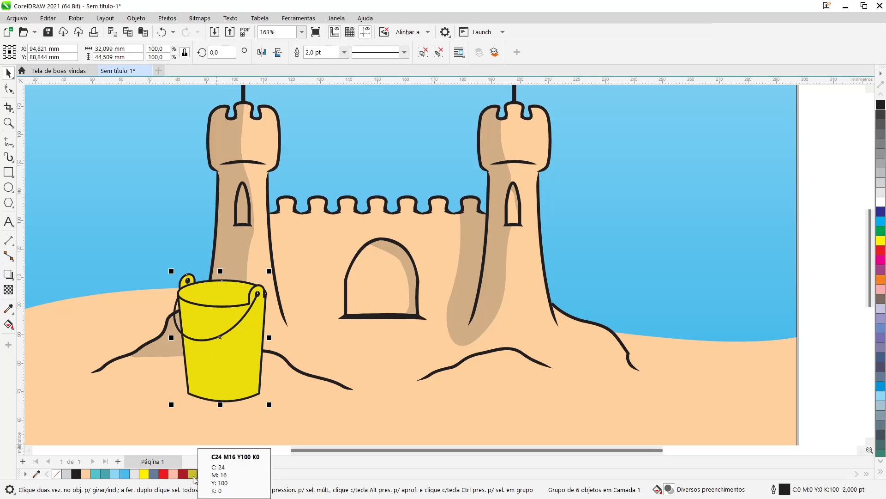
- Ungroup the bucket and fill its body, rim ellipse and left tab with the darker yellow C24 M16 Y100 K0
key(ctrl+u)
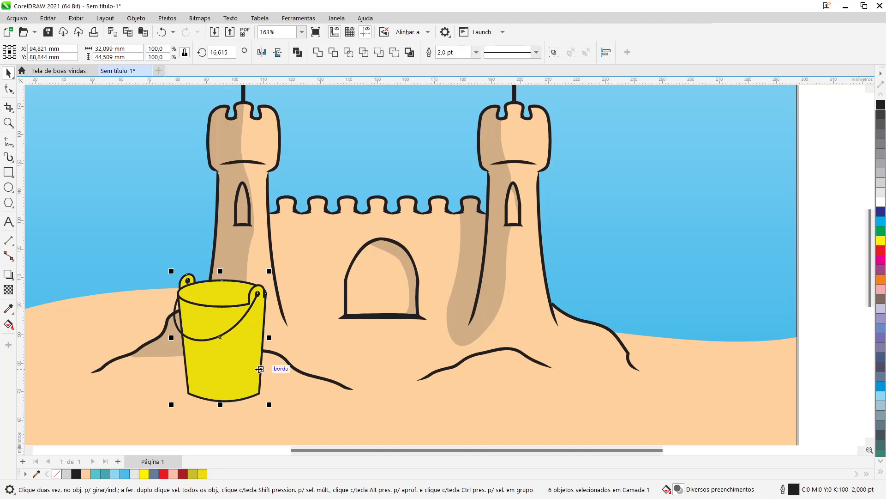
key(Escape)
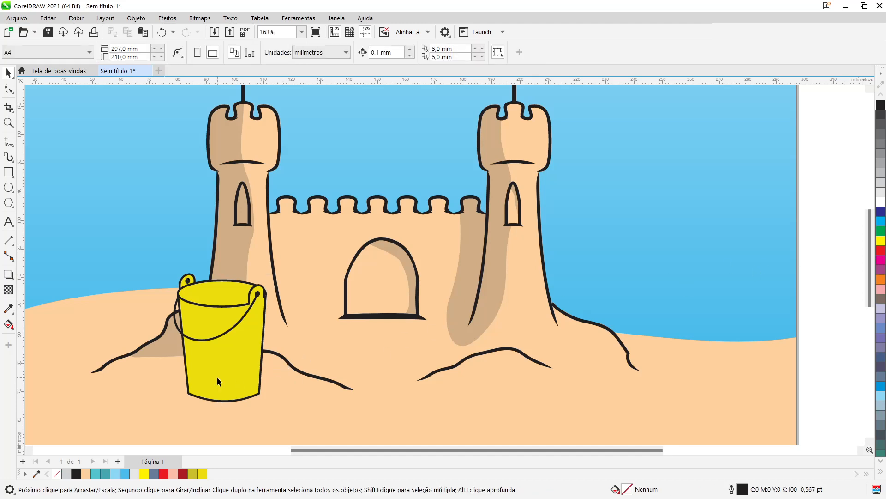
click(217, 376)
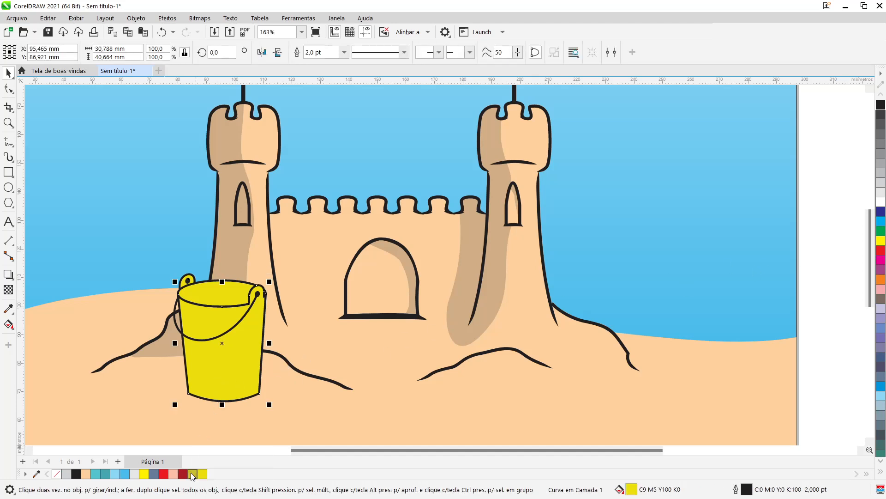
click(191, 473)
click(216, 298)
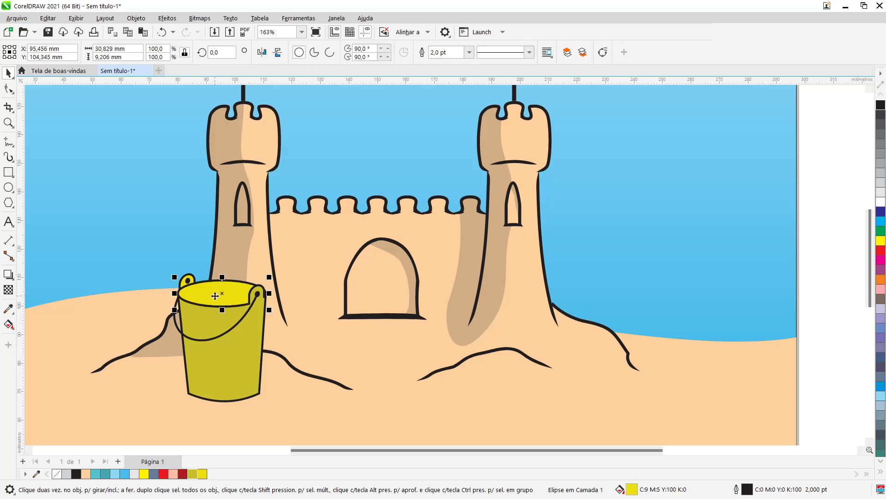
click(192, 473)
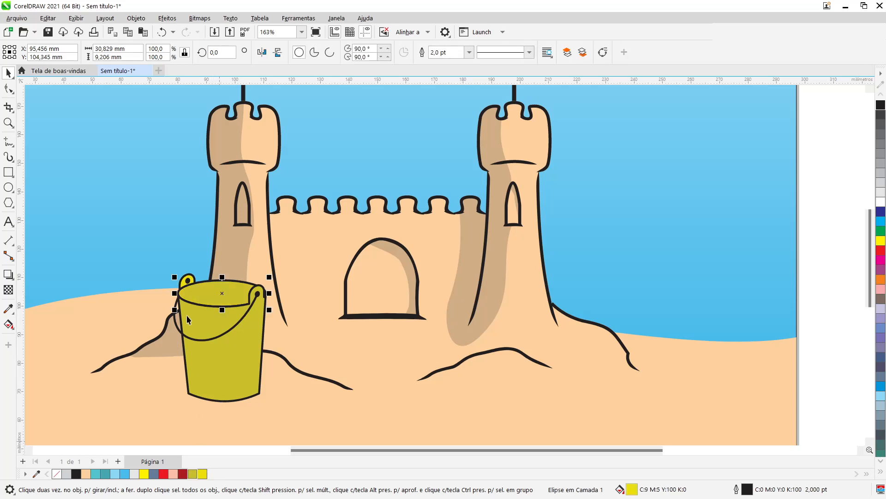
click(184, 286)
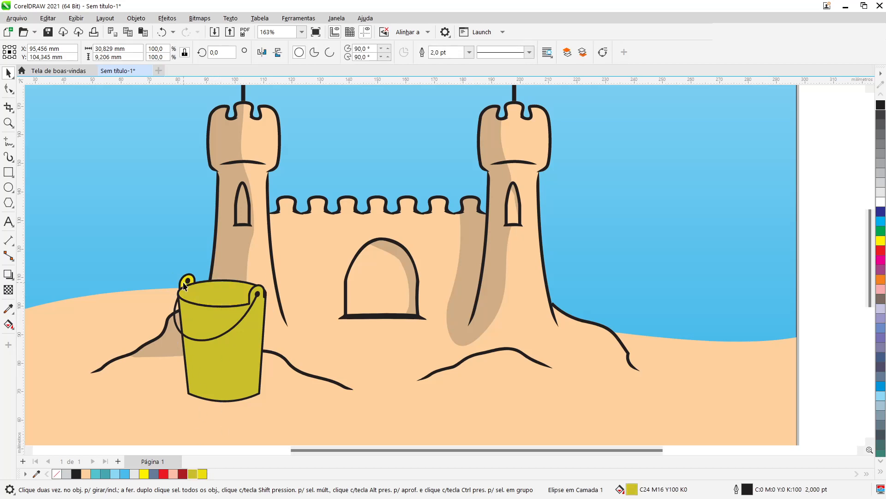
click(192, 473)
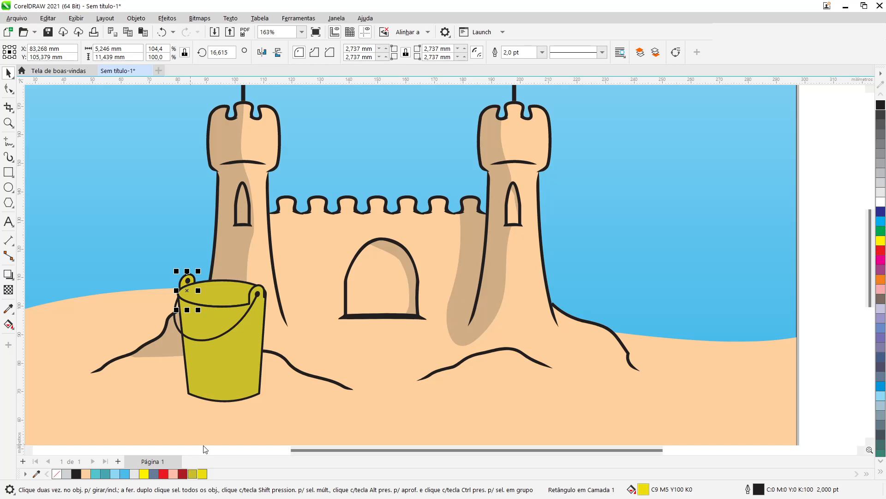
click(821, 270)
- Select all the recoloured bucket parts, undo the trial move and group them again
scroll(229, 362, down, 2)
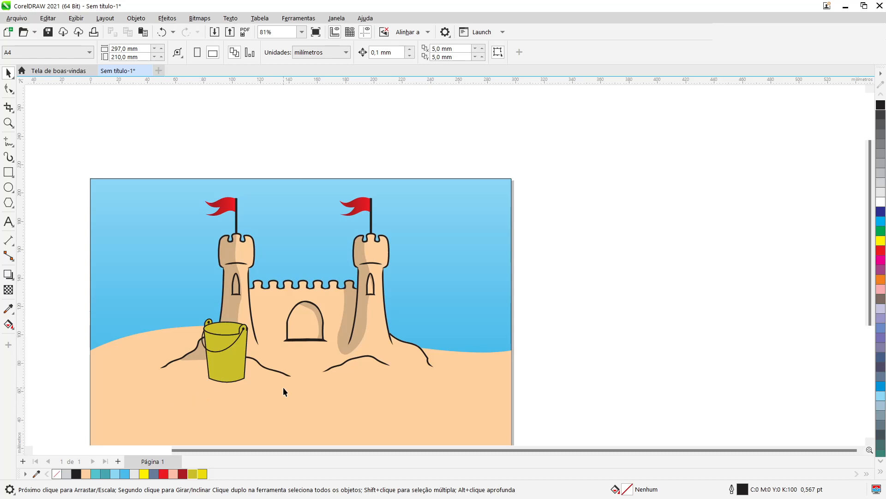
scroll(209, 382, down, 2)
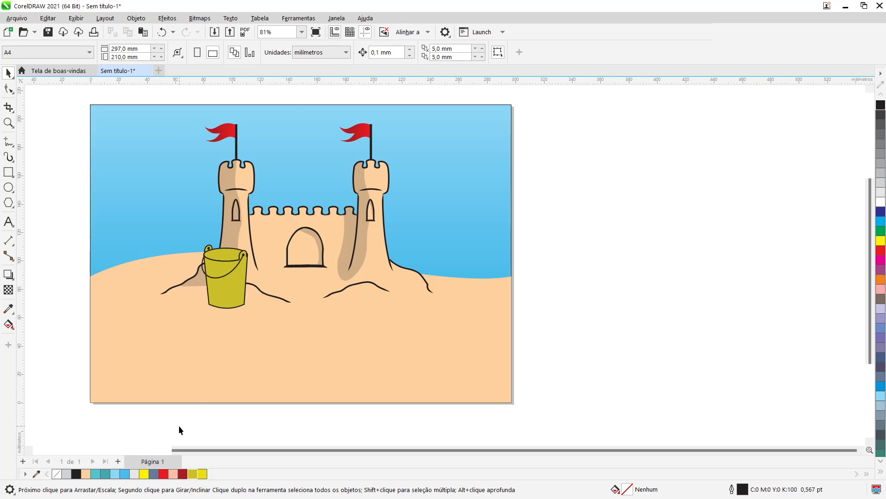
drag(240, 320, 257, 230)
drag(213, 273, 367, 335)
key(ctrl+z)
scroll(202, 276, up, 4)
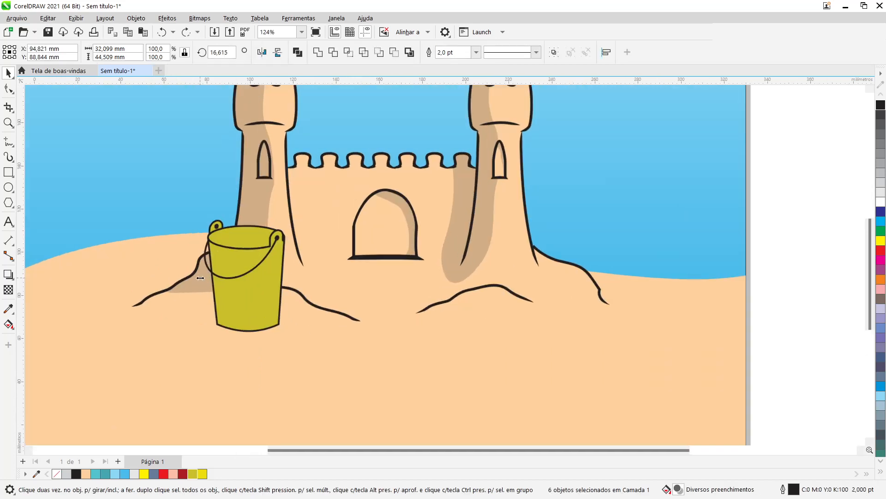
scroll(247, 285, up, 1)
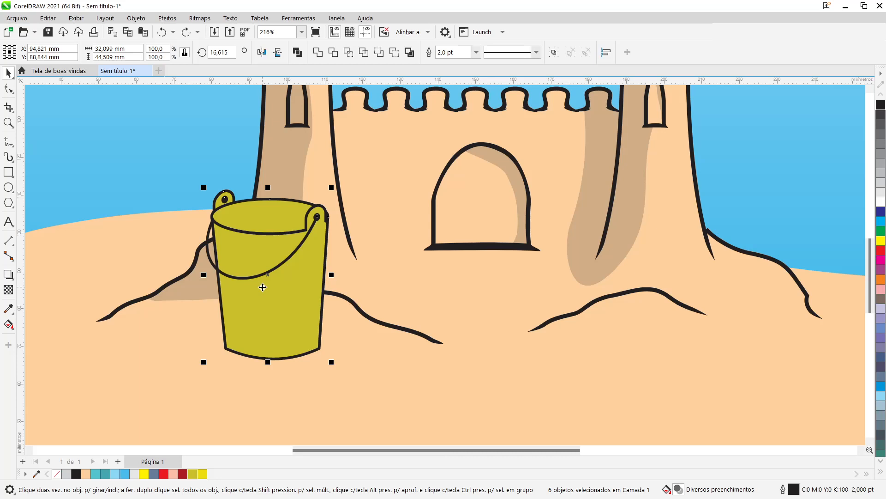
key(ctrl+g)
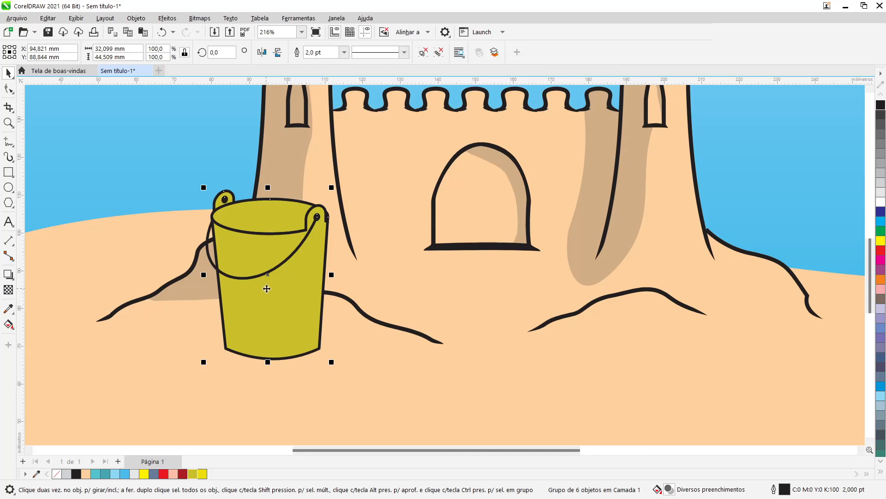
- Tilt the bucket group counterclockwise to about 20.2 degrees and set it slightly lower at the left tower's base
click(267, 288)
drag(201, 364, 239, 373)
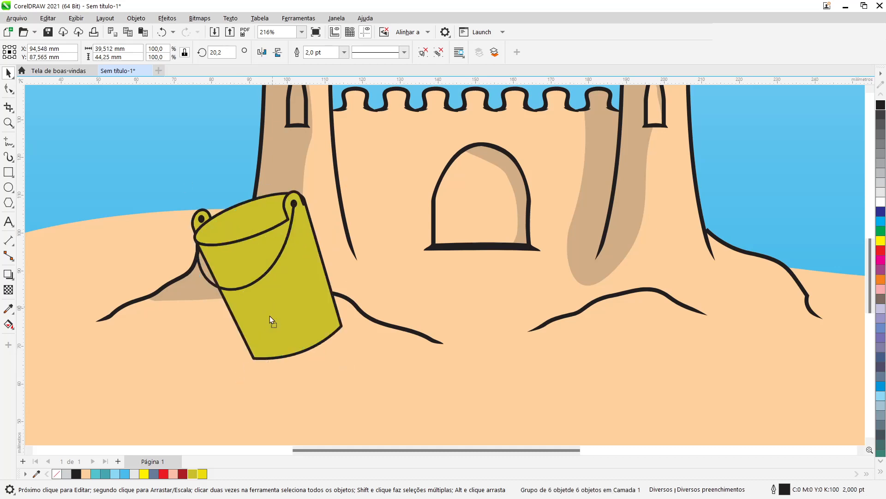
drag(270, 316, 257, 348)
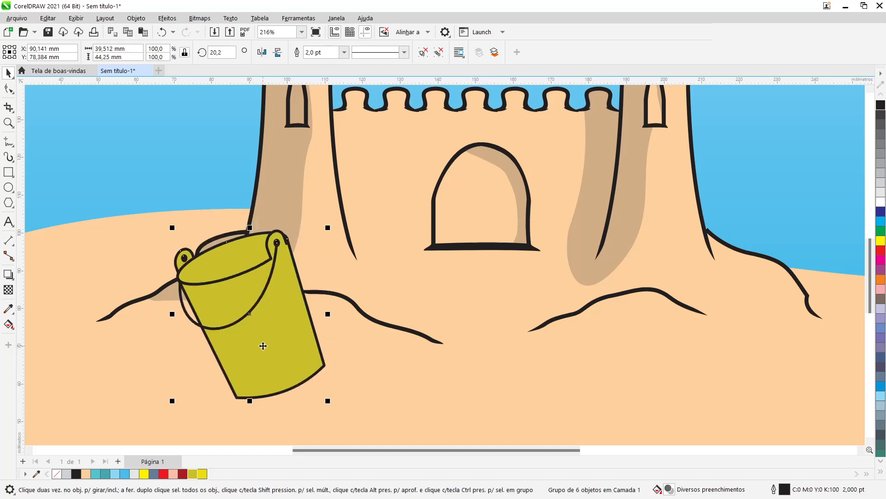
key(F4)
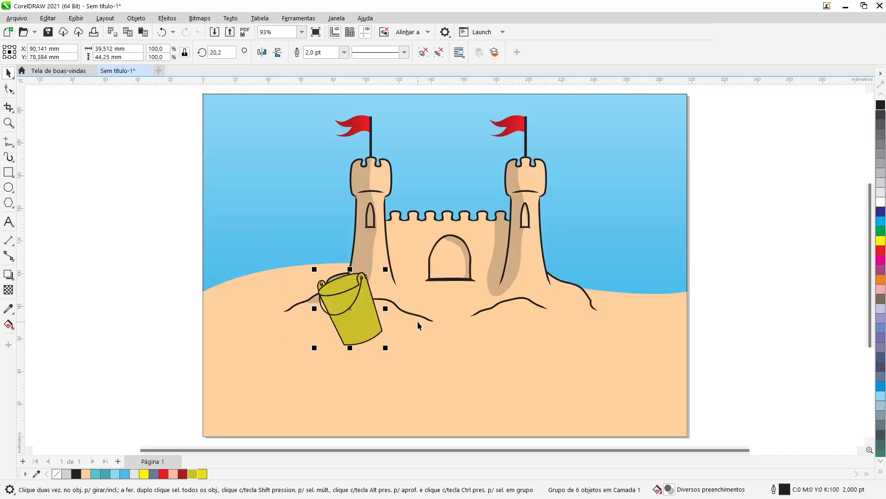
drag(362, 323, 374, 316)
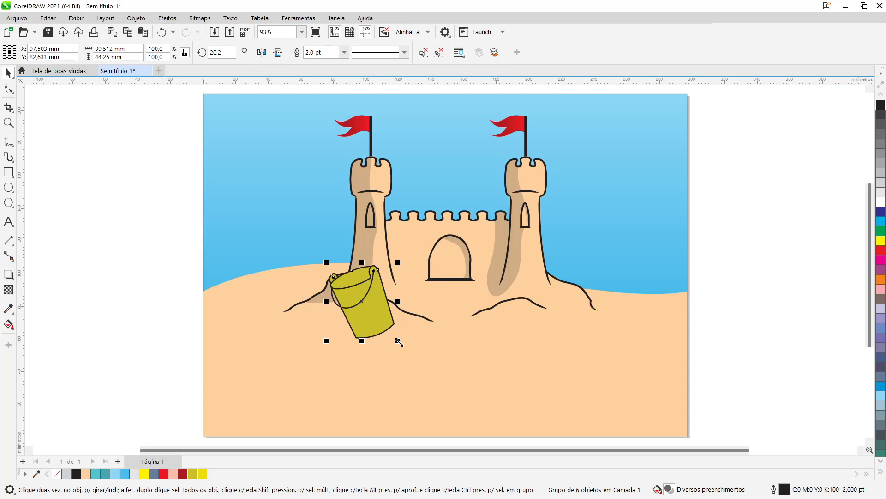
- Reduce the bucket group's tilt to about 9.6 degrees
click(375, 320)
drag(398, 343, 392, 348)
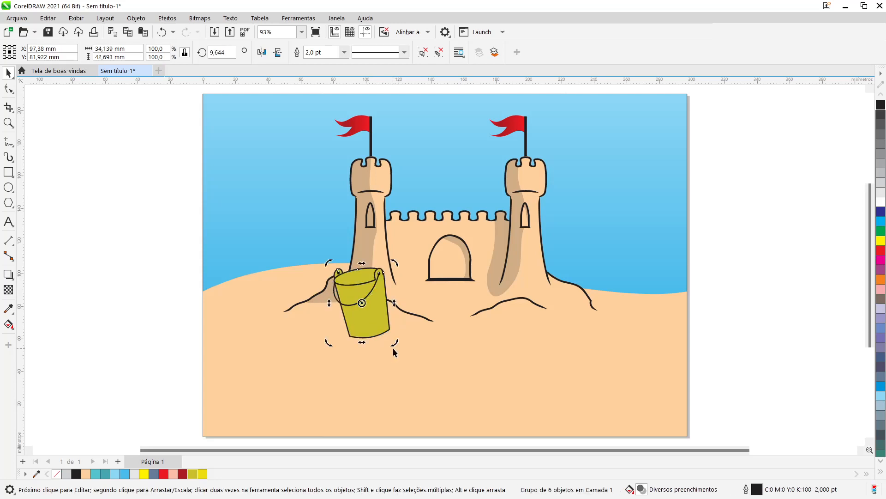
click(379, 324)
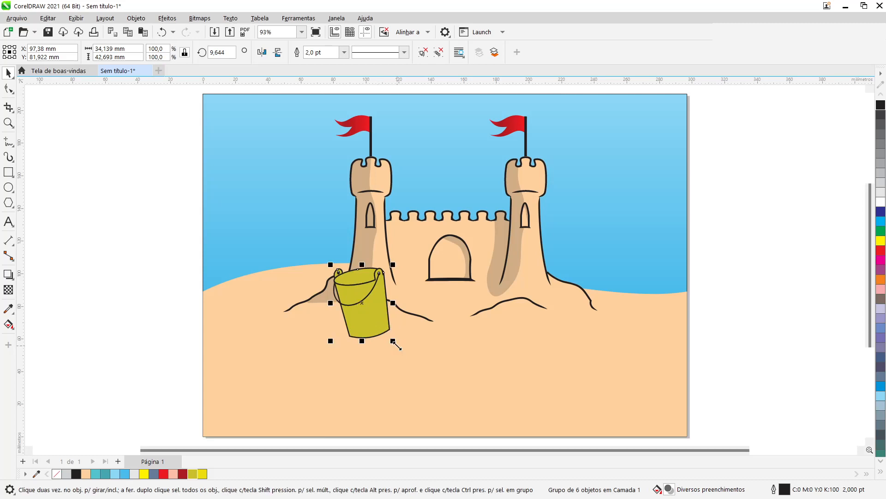
- Set the bucket group's outline width to 3.0 pt and deselect it
scroll(440, 289, up, 3)
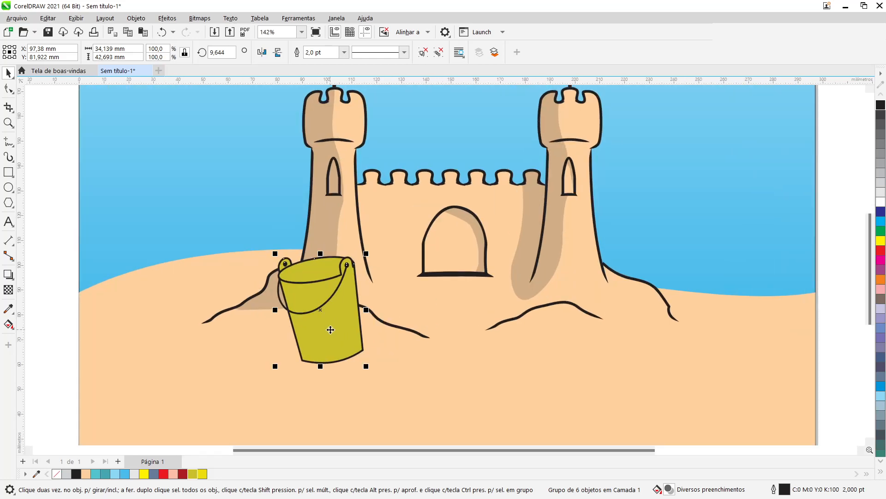
click(344, 53)
click(326, 118)
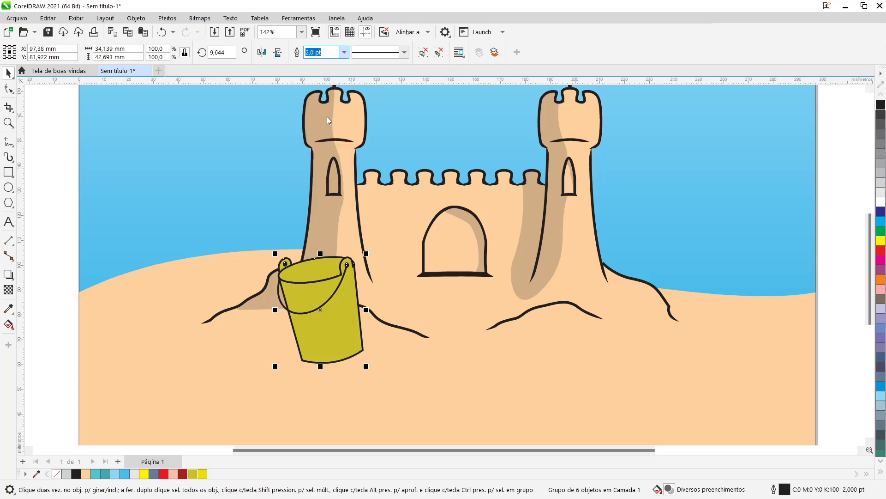
click(56, 294)
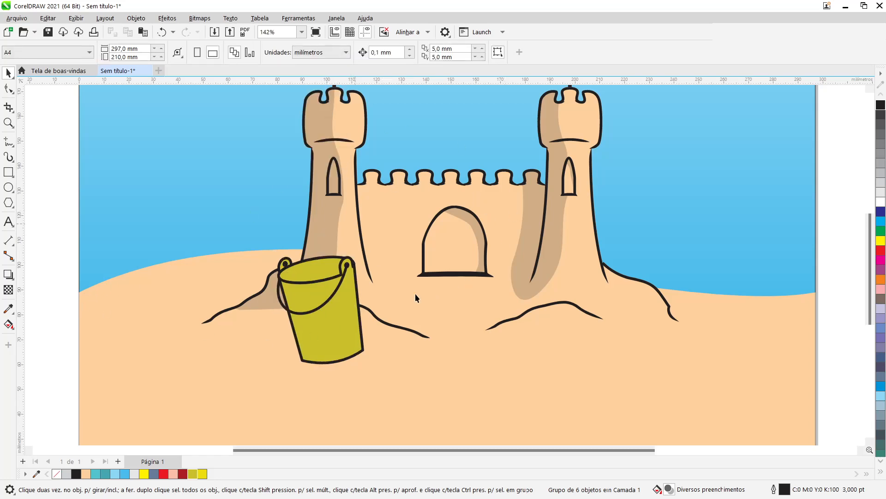
click(380, 251)
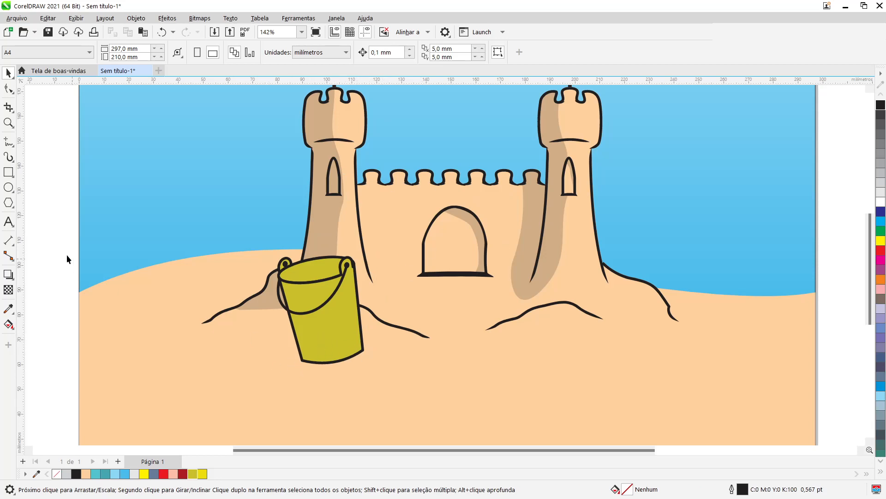
click(4, 144)
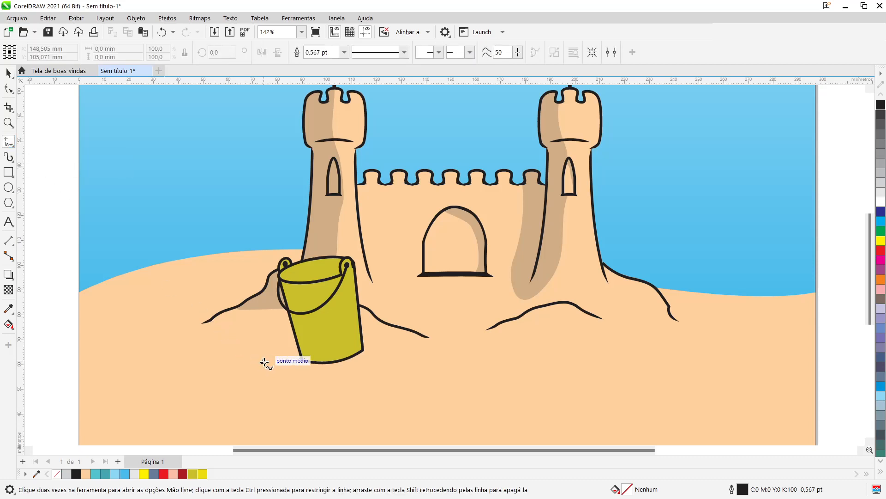
mouse_move(265, 361)
mouse_down()
mouse_move(311, 341)
mouse_move(362, 337)
mouse_move(400, 350)
mouse_up()
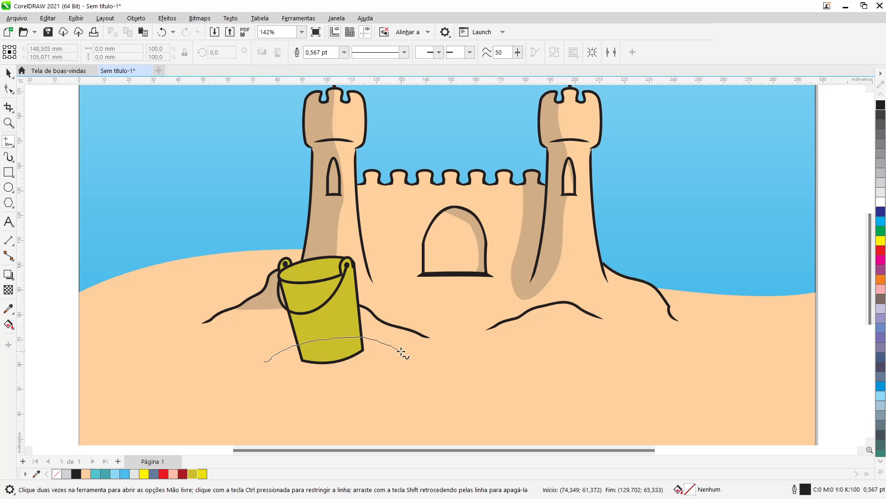
click(9, 74)
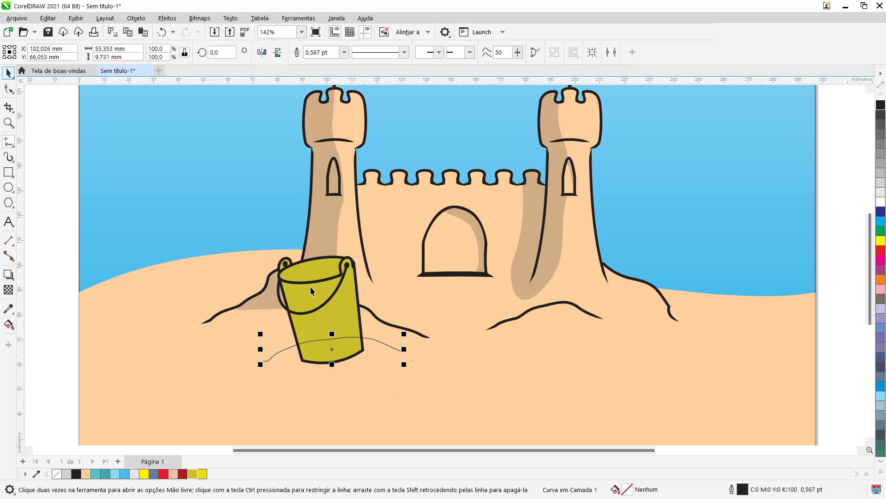
scroll(368, 367, up, 3)
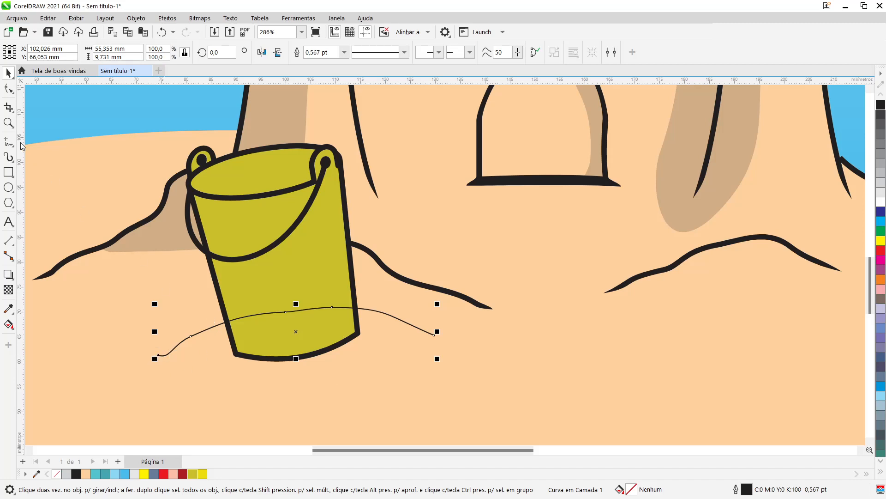
click(7, 93)
click(158, 355)
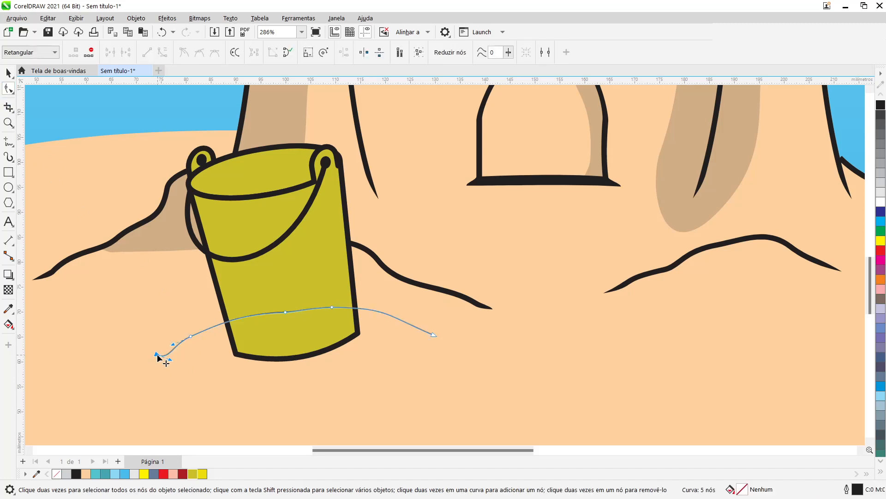
drag(172, 362, 168, 348)
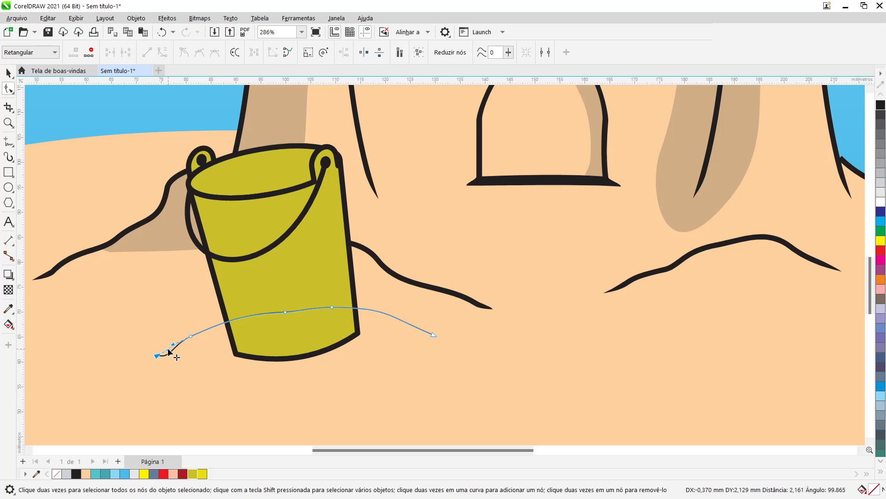
click(8, 72)
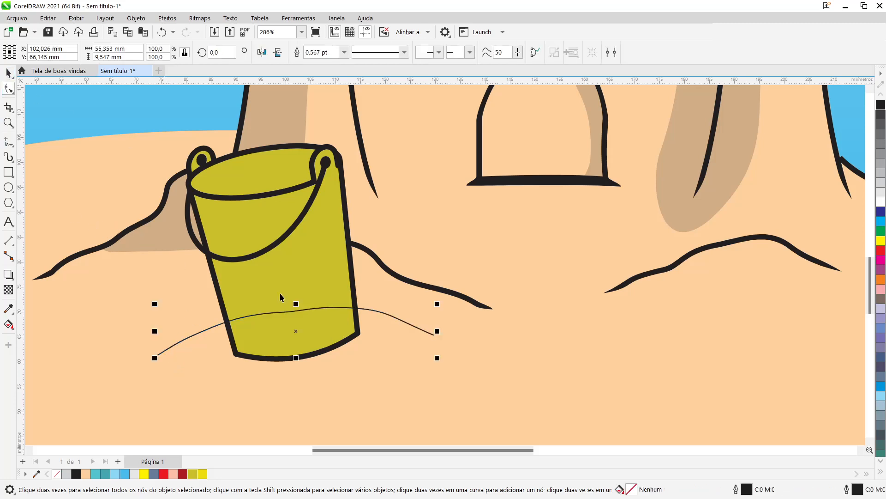
click(344, 52)
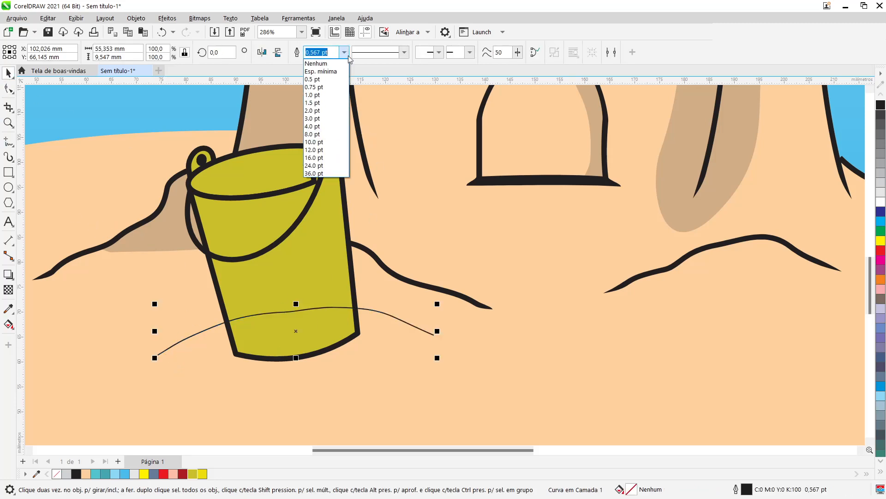
click(334, 119)
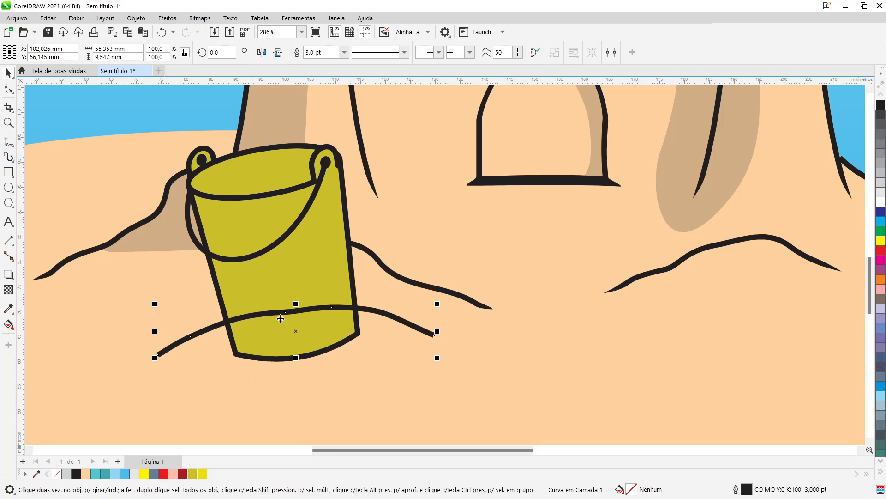
scroll(358, 358, down, 2)
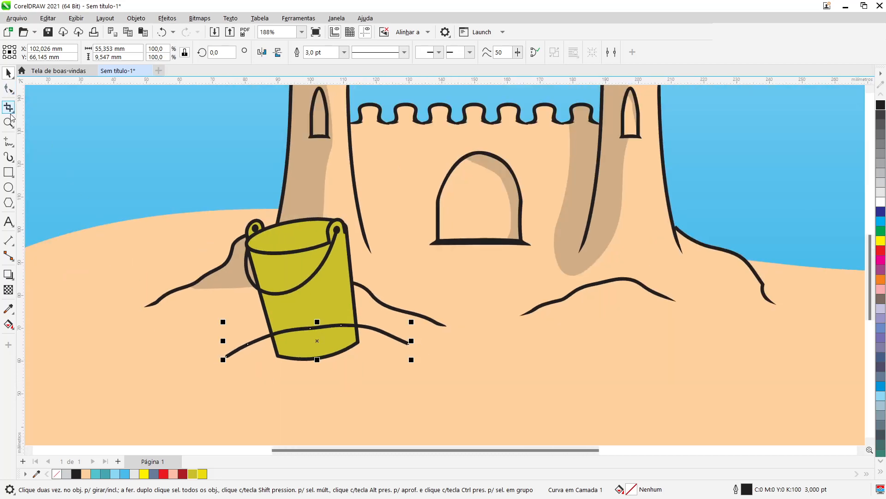
key(Delete)
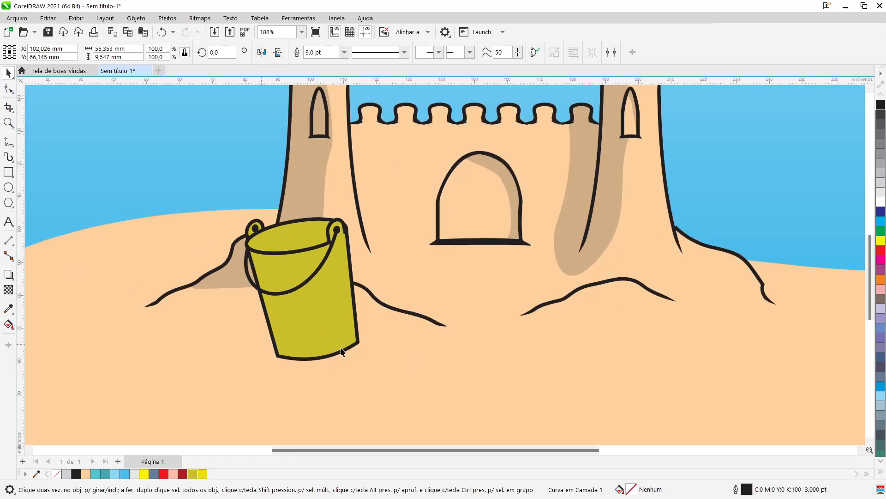
- Draw an ellipse about 65 by 26 mm over the bucket's base and skew it to follow the bucket's tilt
click(8, 186)
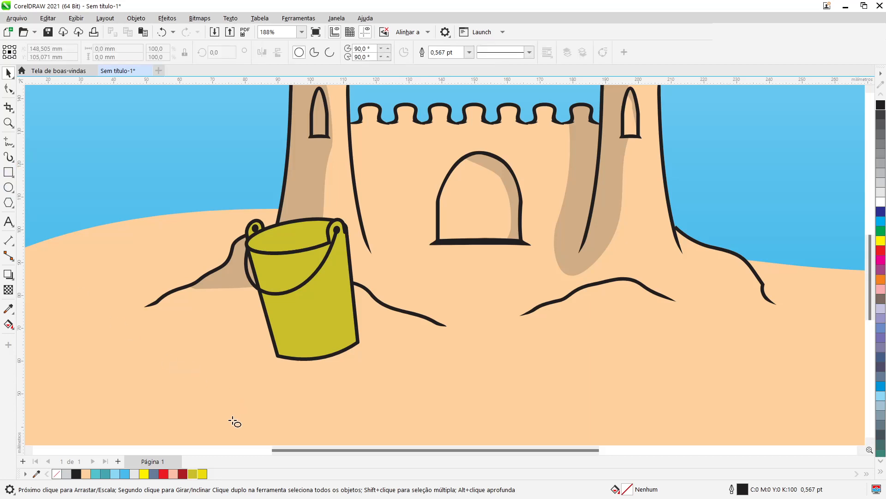
drag(207, 410, 424, 321)
click(8, 73)
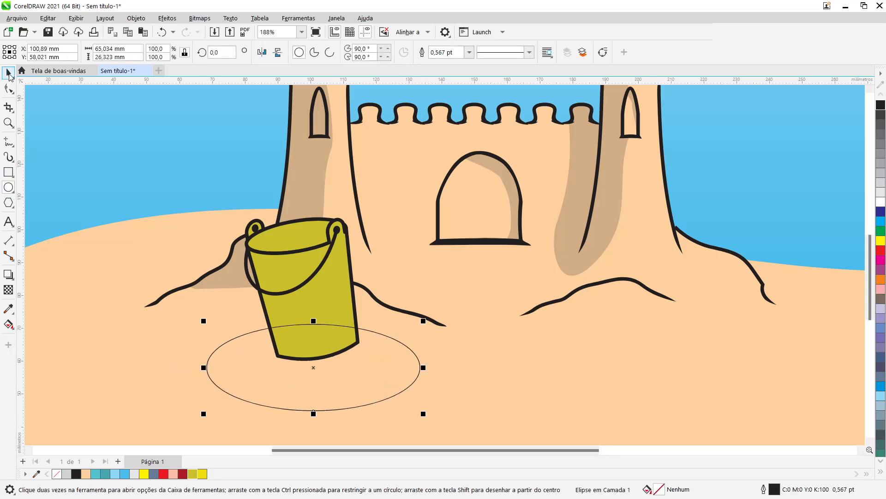
click(230, 364)
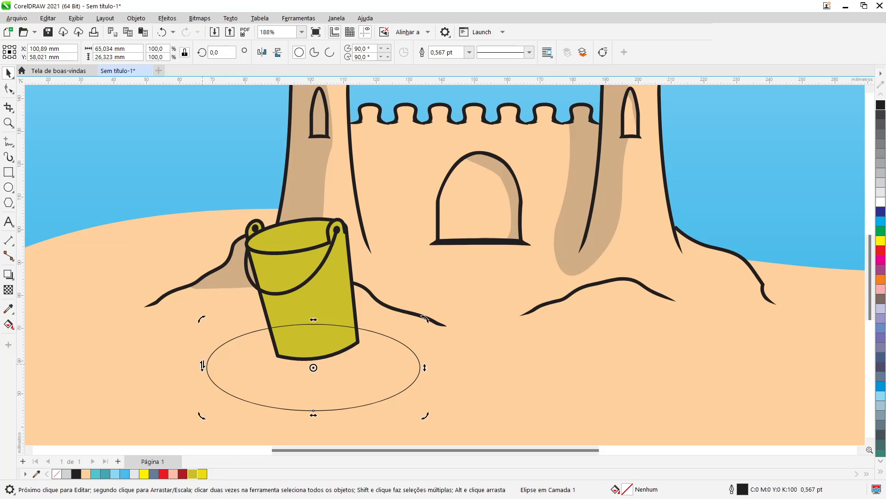
drag(204, 366, 204, 398)
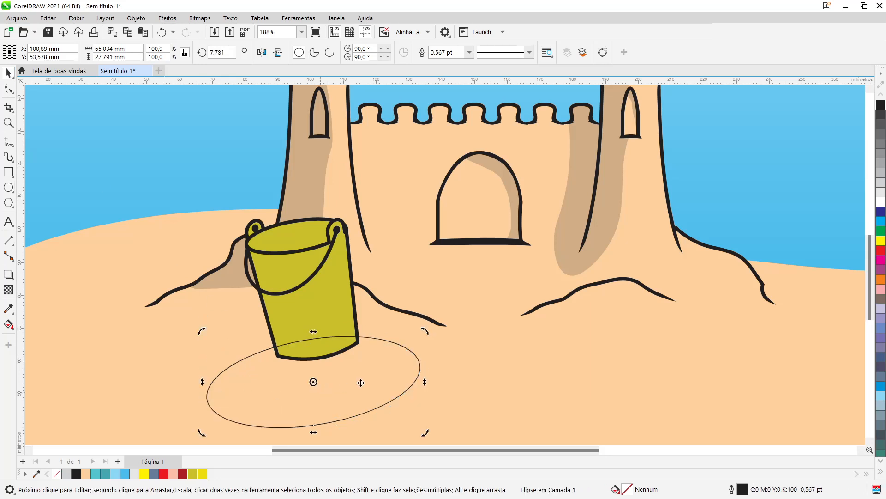
- Raise the skewed ellipse so it overlaps the bucket's base and trim the bucket group with it
drag(360, 380, 362, 369)
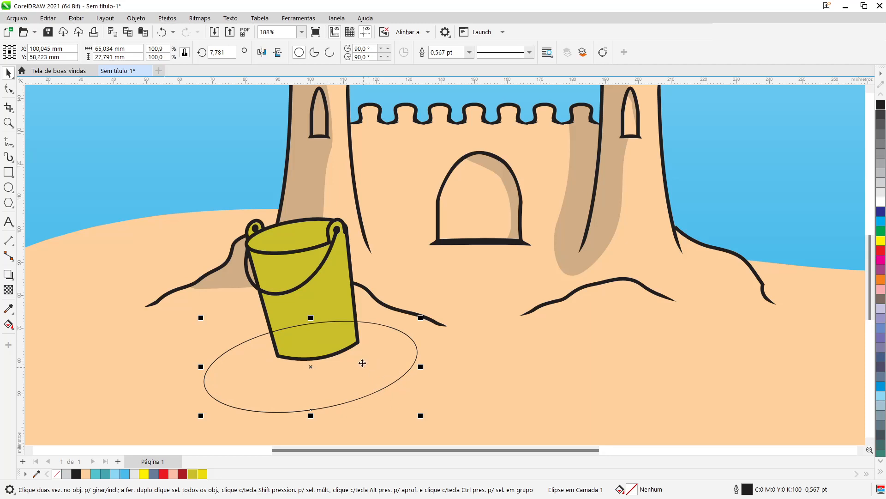
shift+click(333, 292)
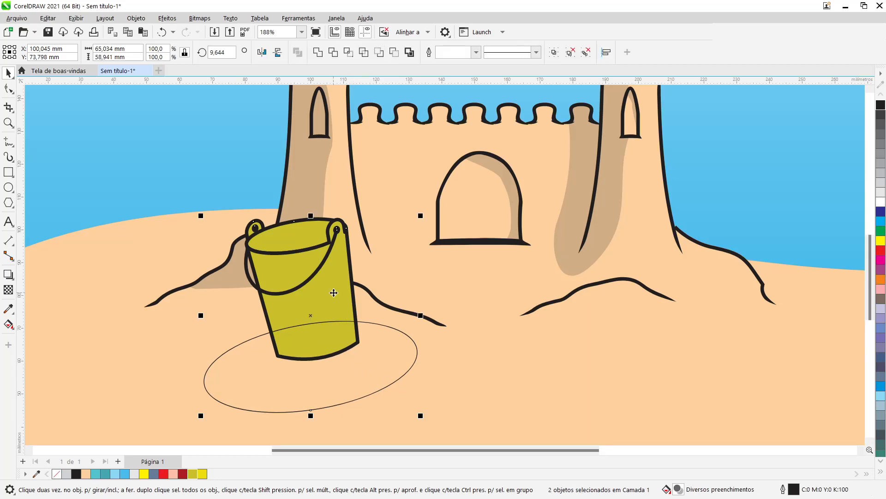
click(335, 53)
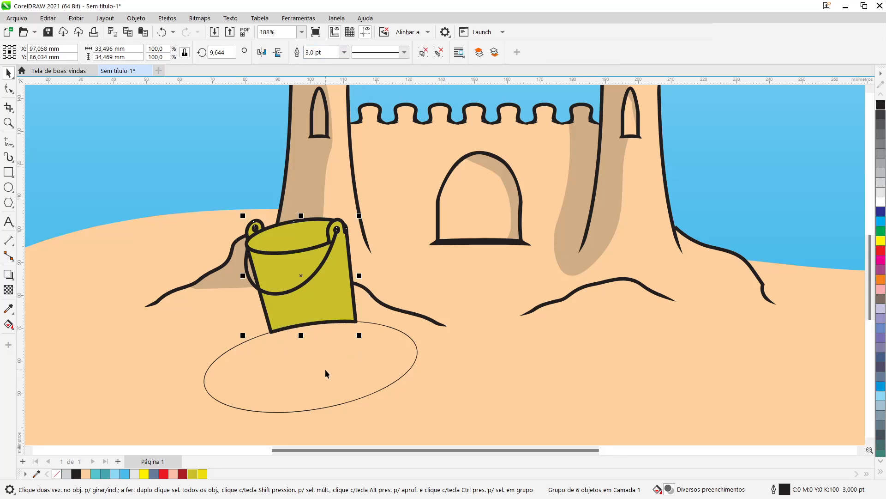
- Open the ellipse into an arc about 46 mm wide that extends past both sides of the bucket's trimmed base
click(306, 386)
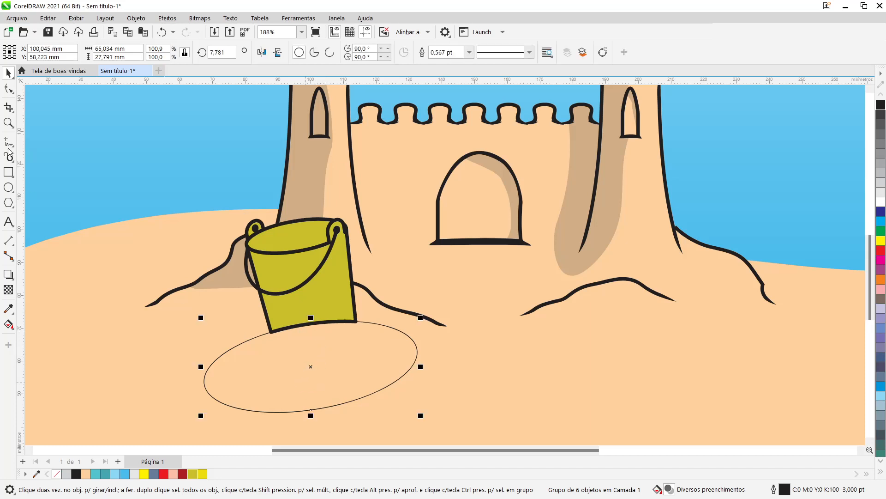
click(8, 90)
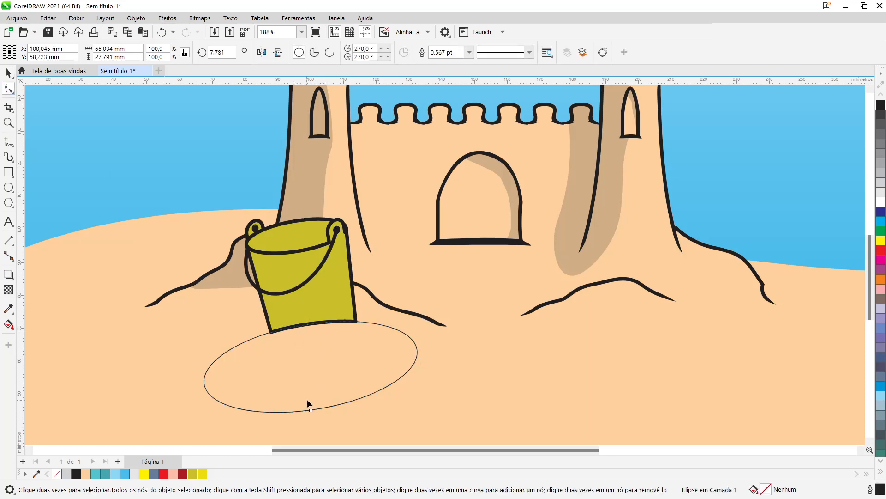
drag(312, 411, 177, 399)
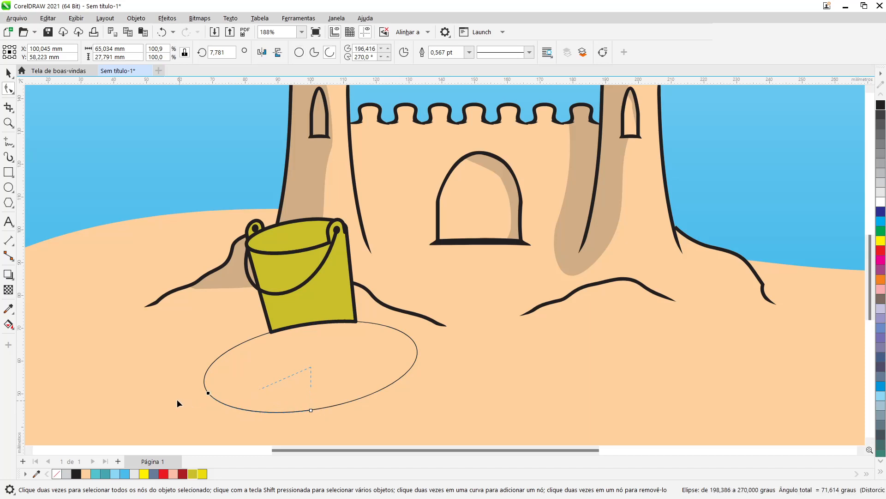
drag(164, 349, 185, 334)
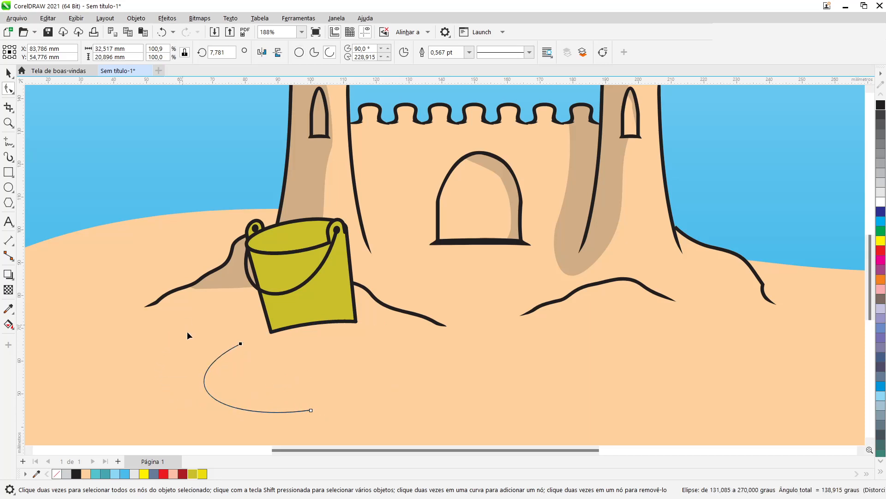
drag(241, 344, 396, 319)
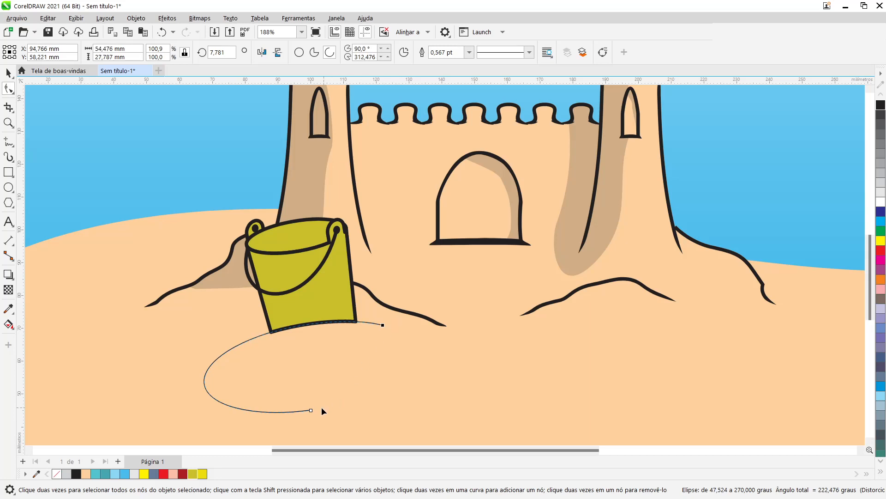
drag(311, 410, 240, 395)
drag(186, 343, 216, 330)
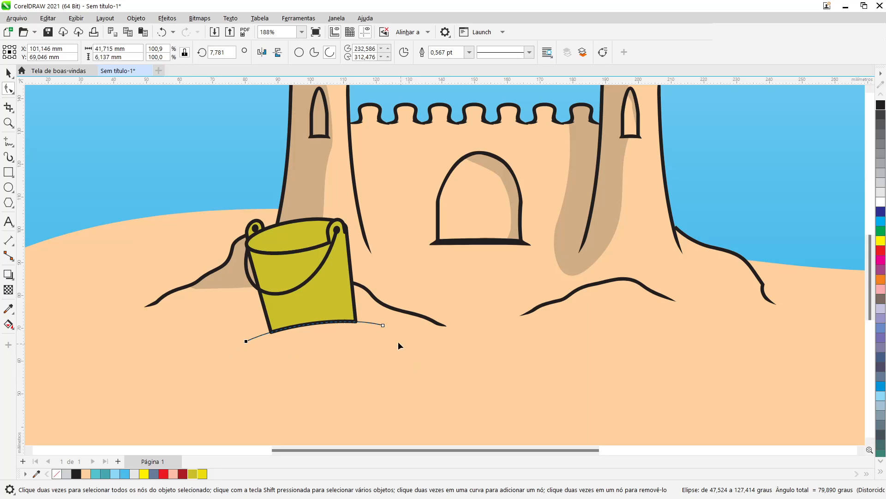
drag(385, 326, 408, 335)
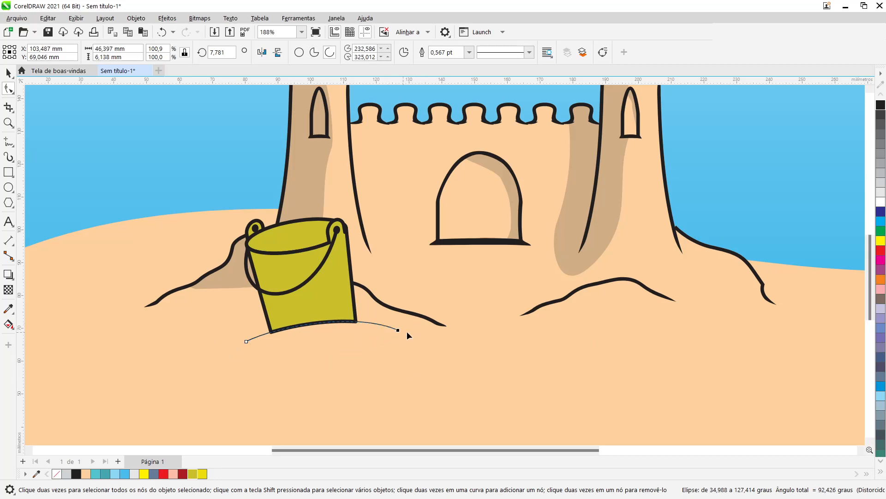
- Set the base arc's outline width to 3.0 pt and convert the outline to an object
click(8, 72)
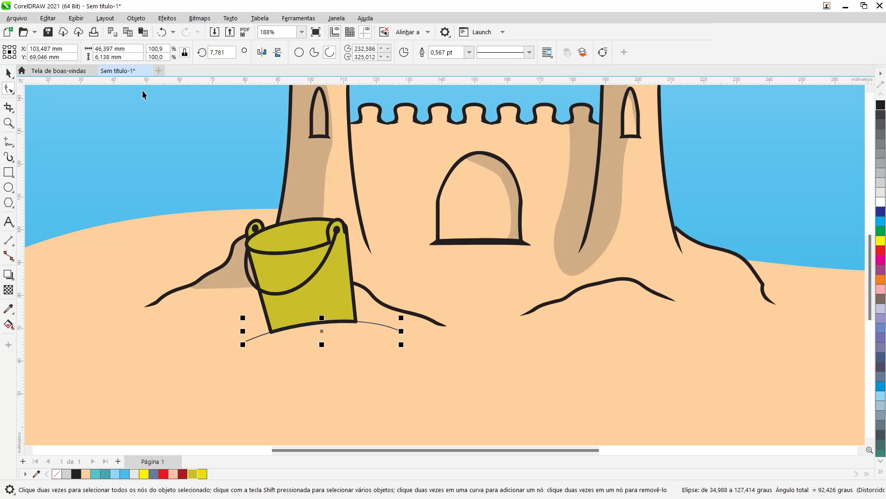
click(469, 52)
click(462, 122)
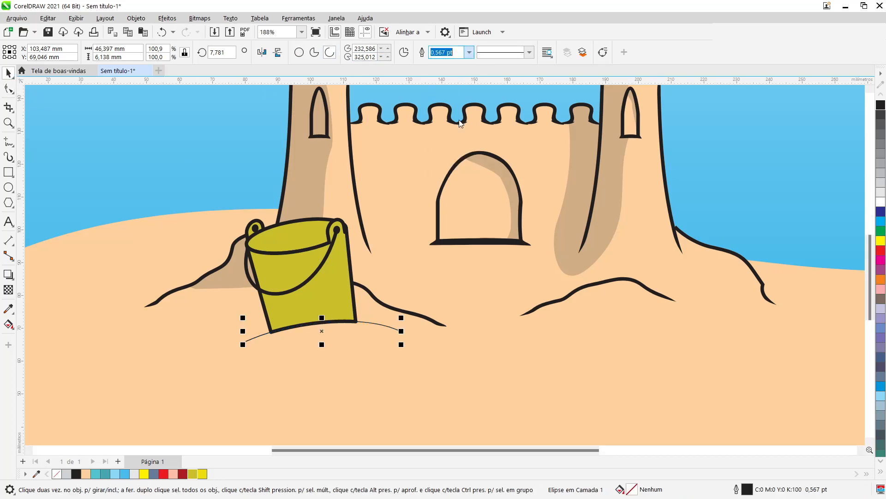
scroll(344, 319, up, 5)
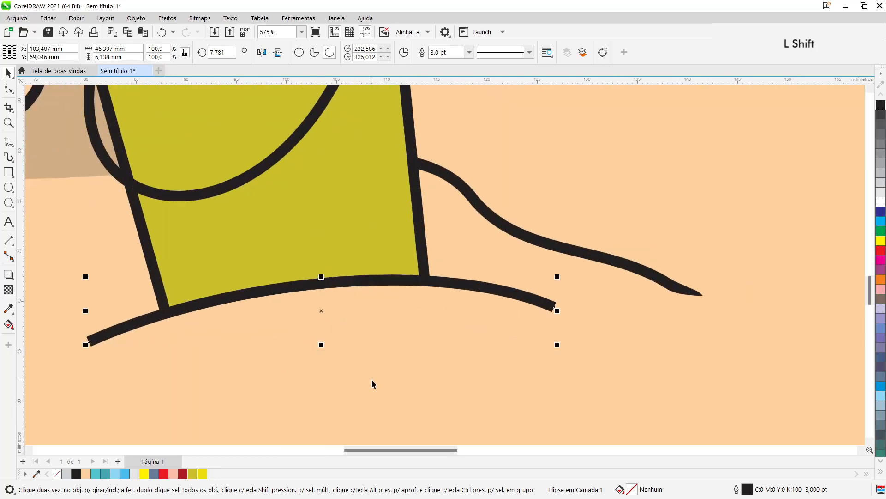
key(ctrl+shift+q)
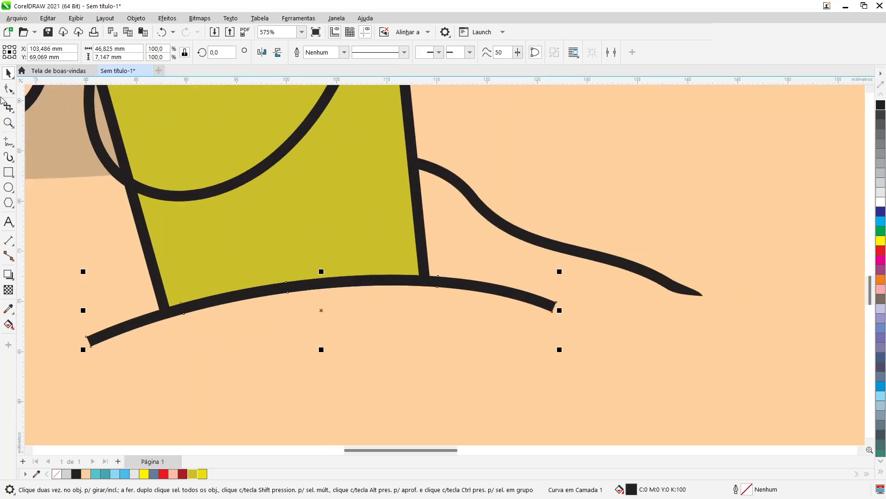
- Taper both ends of the base arc to points by moving their upper corner nodes inward and deleting them
click(9, 91)
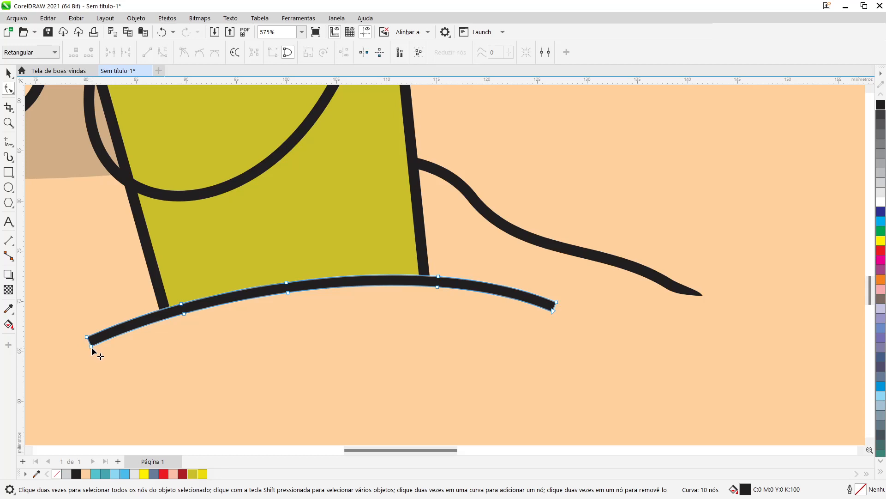
drag(89, 340, 121, 329)
double_click(120, 326)
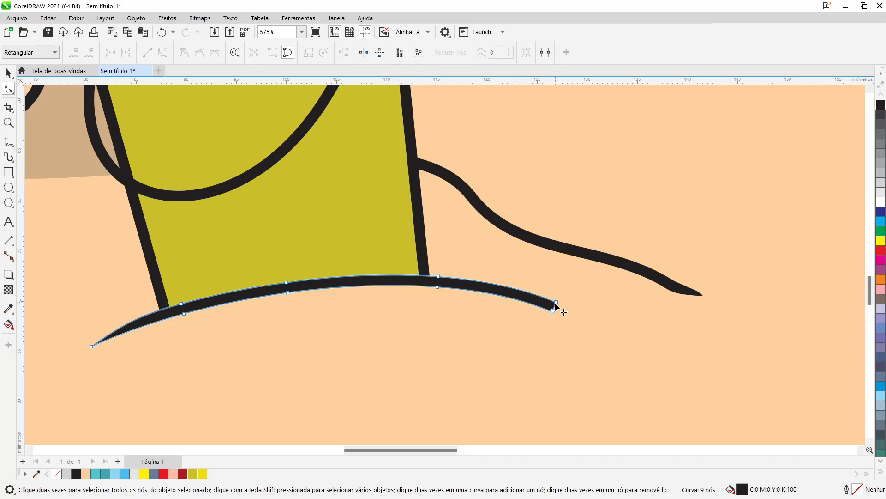
drag(556, 304, 521, 295)
double_click(520, 295)
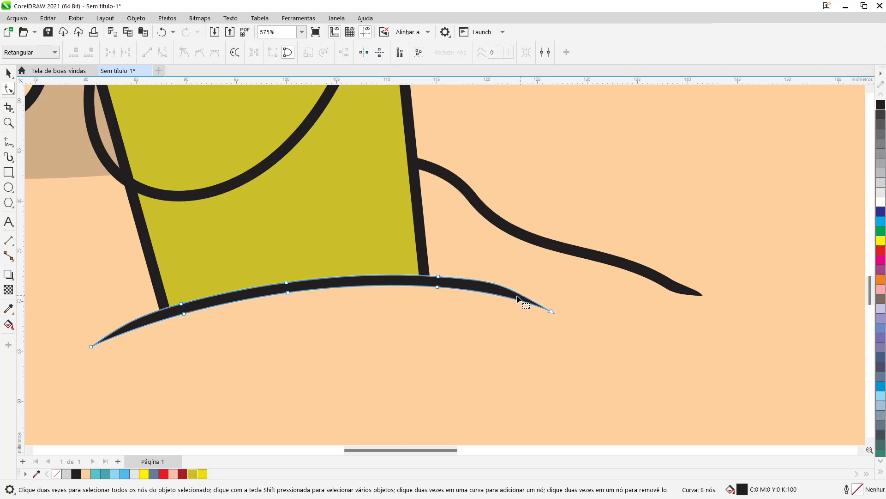
click(8, 72)
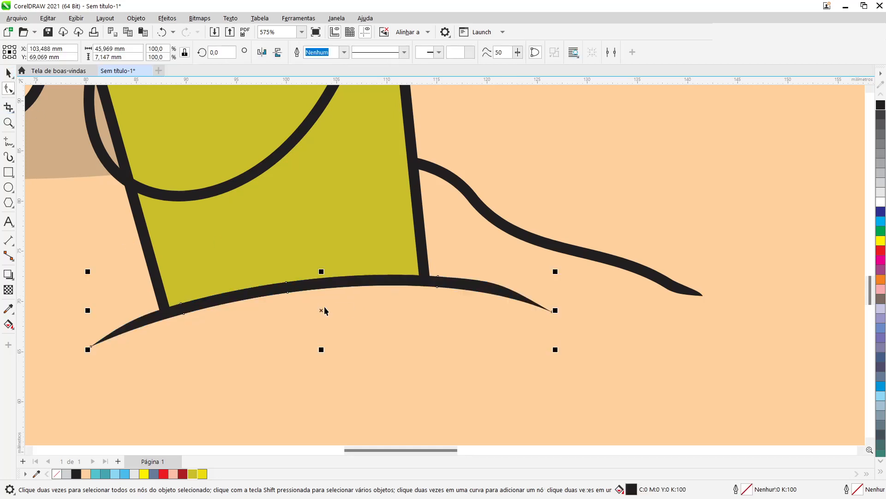
scroll(325, 307, down, 5)
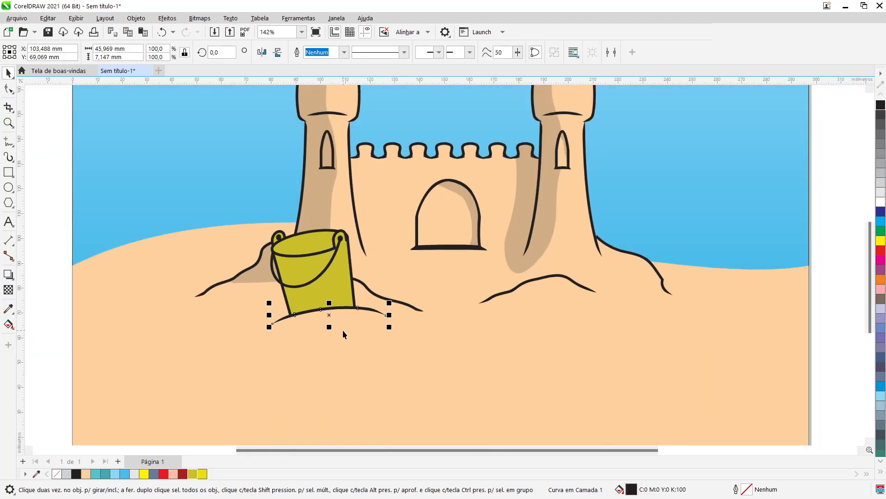
scroll(343, 330, down, 2)
scroll(480, 260, up, 3)
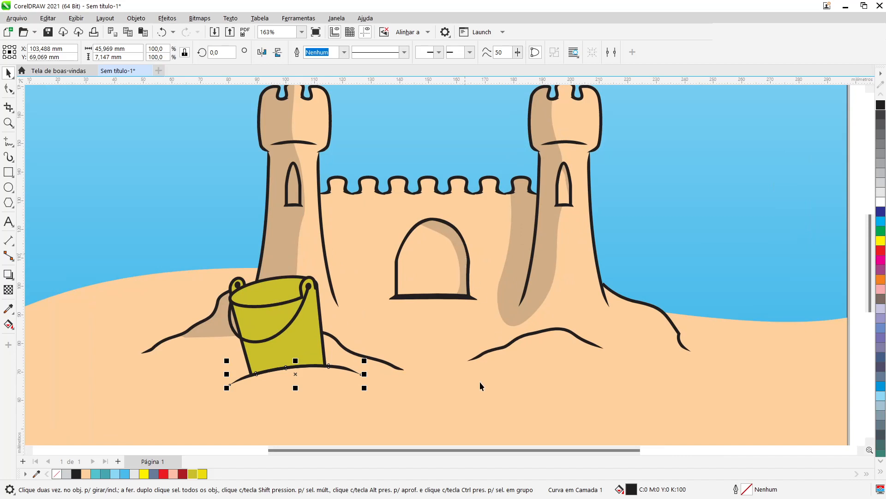
click(476, 416)
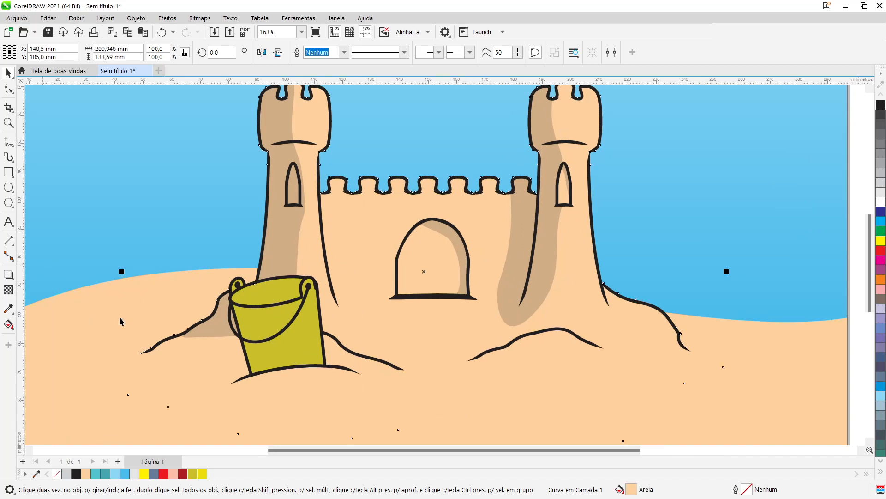
shift+click(162, 321)
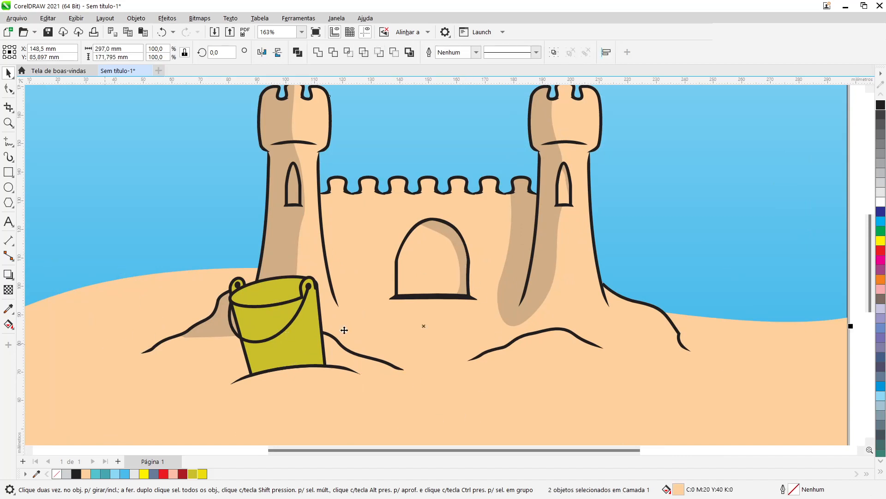
scroll(442, 269, down, 2)
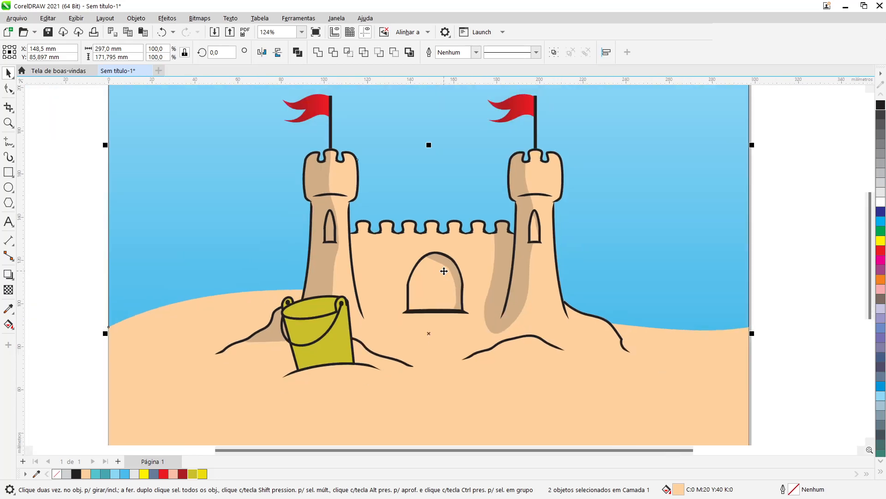
scroll(444, 271, up, 1)
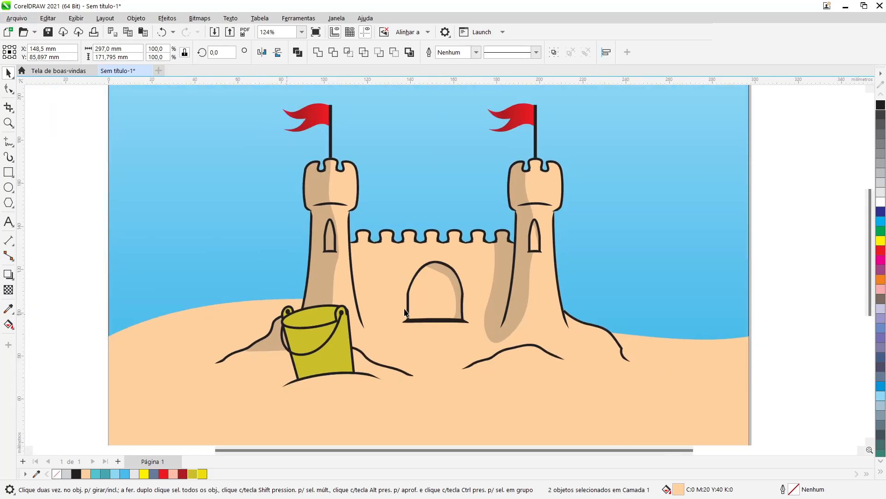
key(Escape)
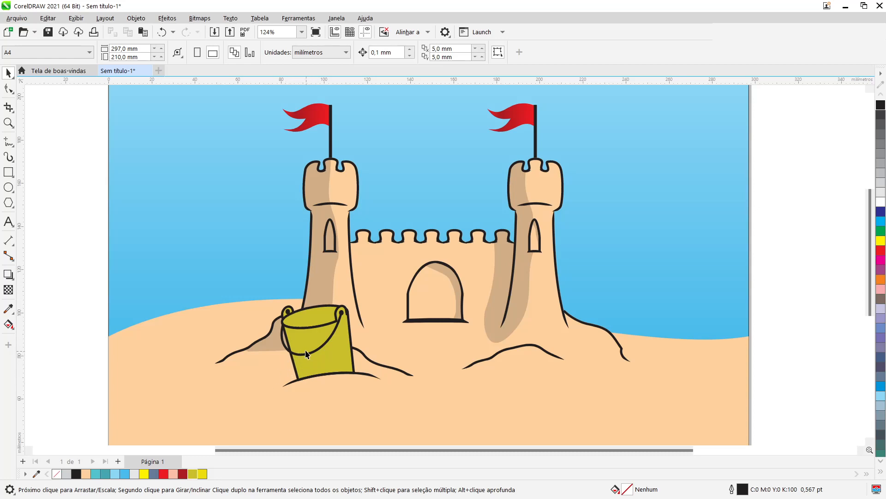
- Move the bucket group together with its base arc off the page onto the empty area beside the illustration
scroll(324, 312, up, 3)
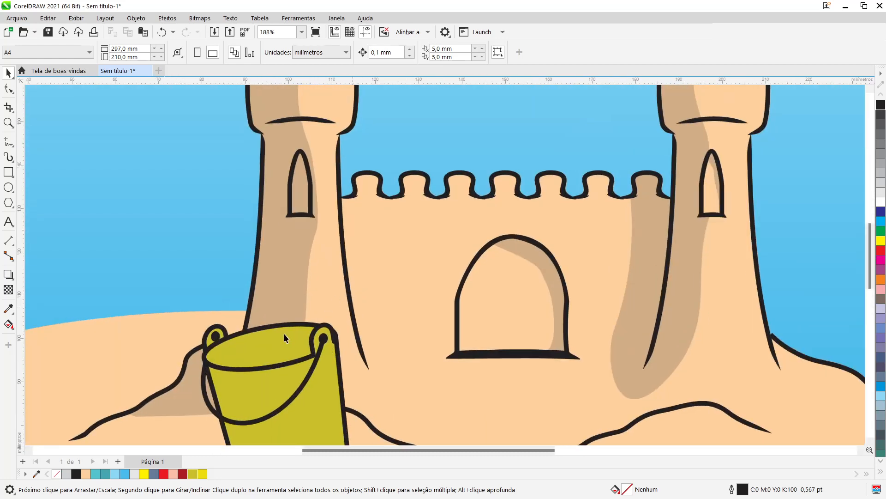
click(261, 347)
scroll(261, 347, down, 4)
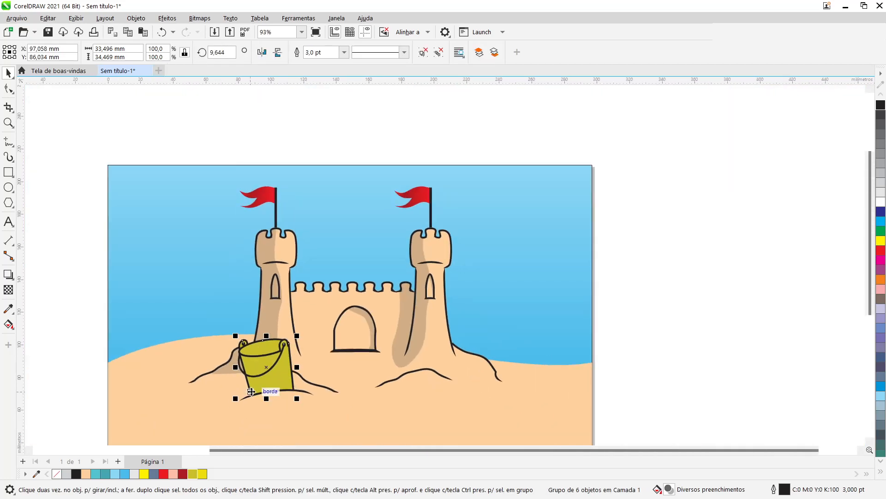
scroll(261, 348, up, 3)
scroll(262, 356, down, 2)
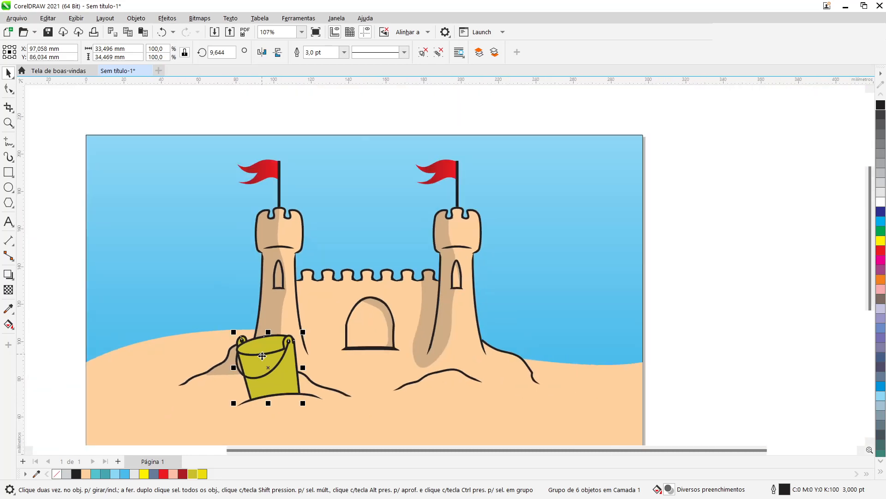
shift+click(332, 378)
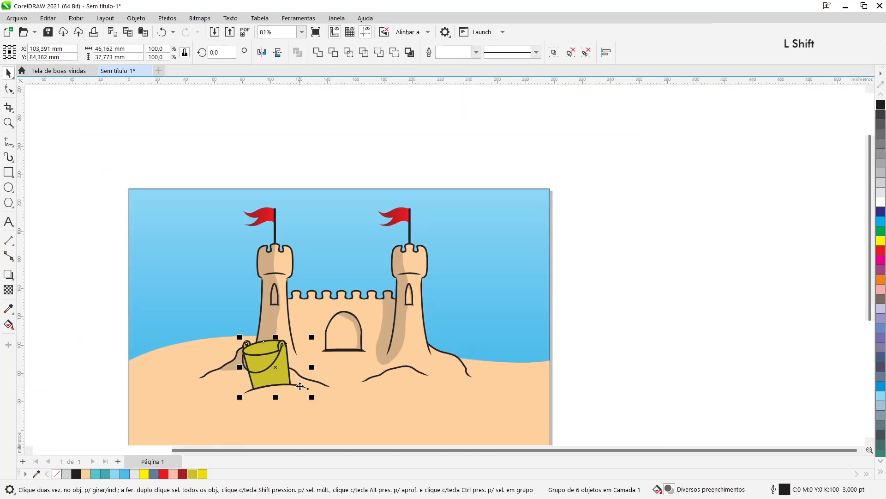
drag(333, 375, 666, 323)
- Ungroup the bucket into its separate parts
scroll(662, 286, up, 1)
scroll(663, 286, up, 4)
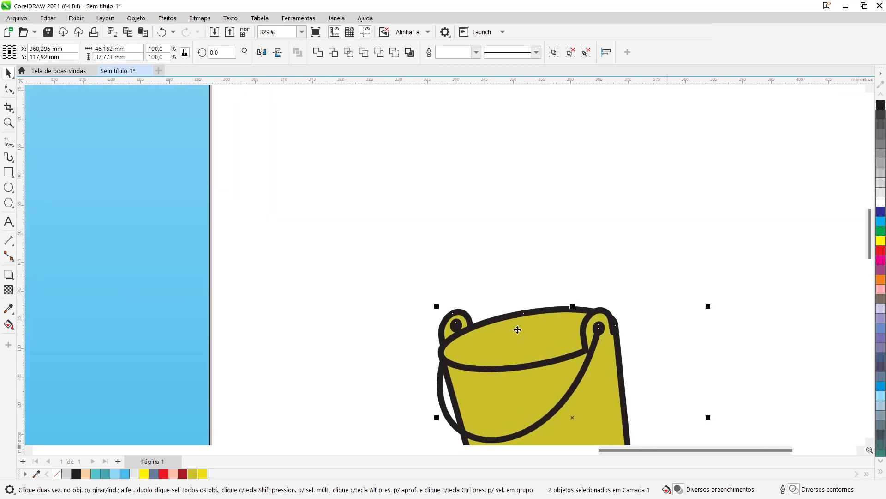
click(569, 346)
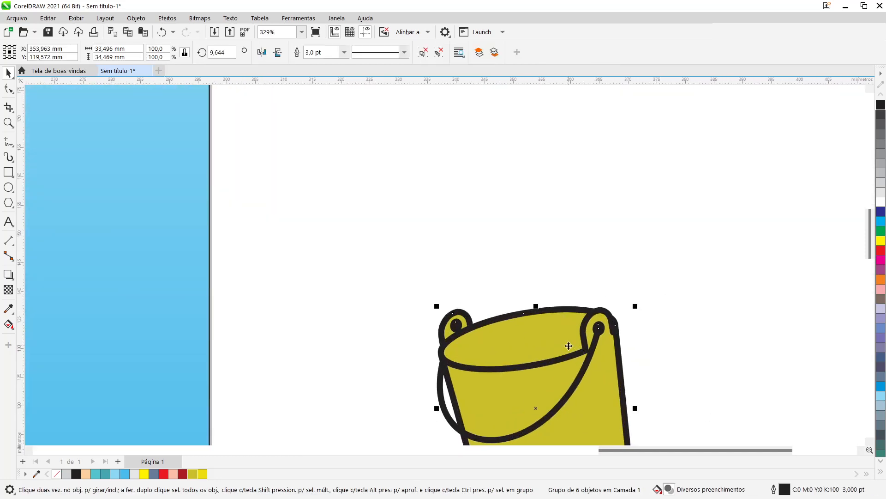
key(ctrl+u)
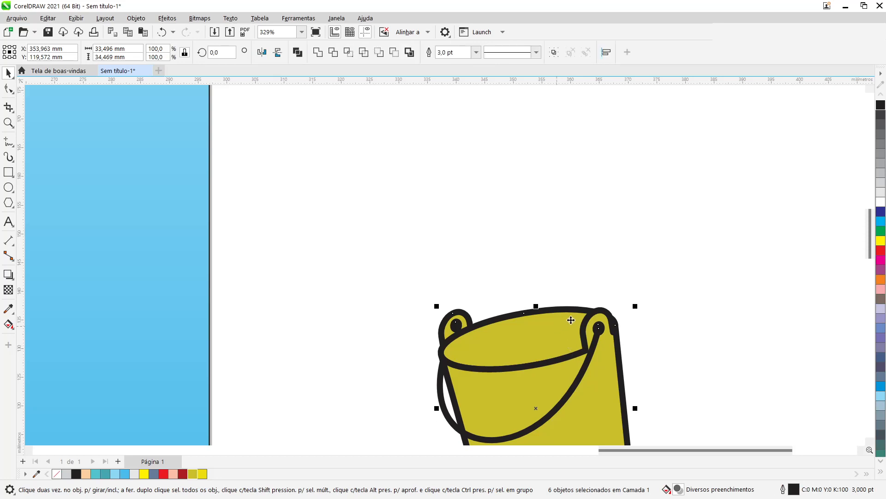
click(583, 297)
- Place a copy of the bucket's rim ellipse slightly down and to the left, enlarged to about 31 mm wide
click(531, 335)
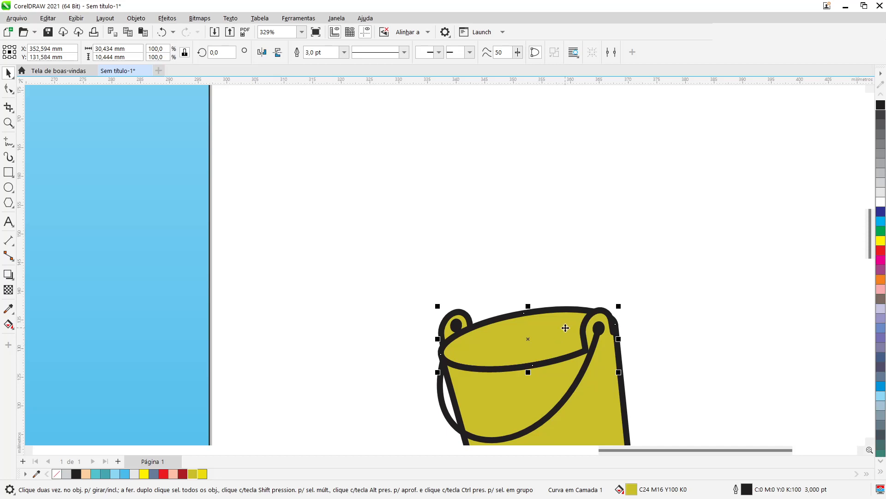
drag(566, 327, 544, 339)
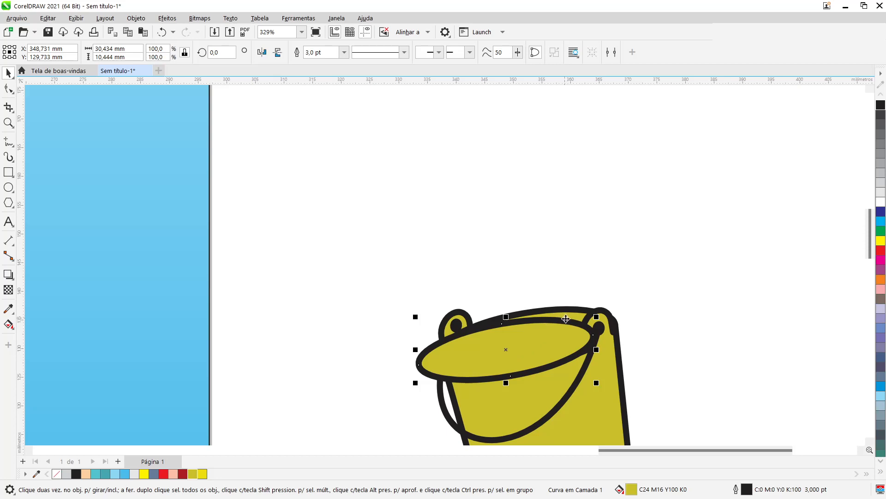
drag(551, 342, 543, 344)
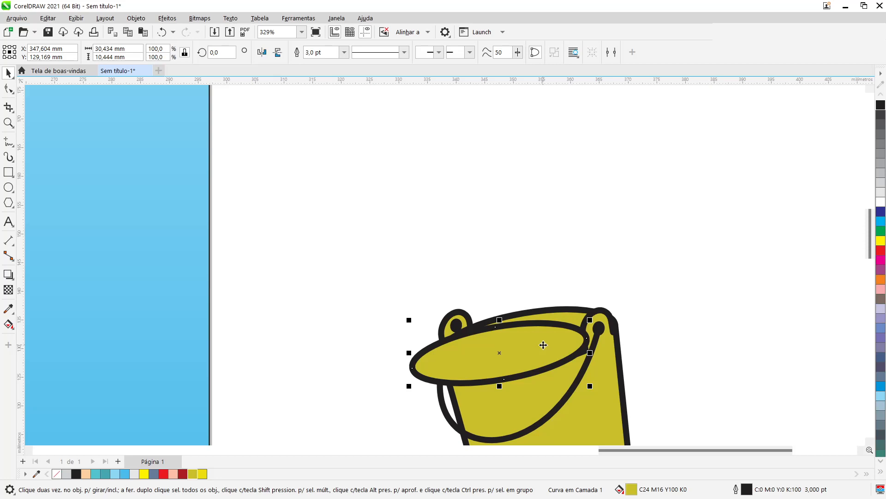
drag(590, 386, 602, 388)
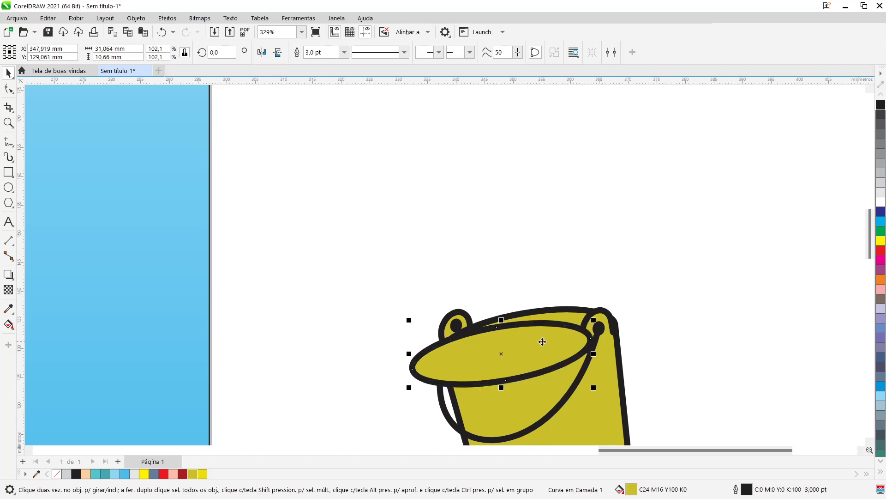
click(562, 264)
- Create a crescent between the rim and the offset ellipse with Smart Fill, and delete the offset ellipse
click(12, 324)
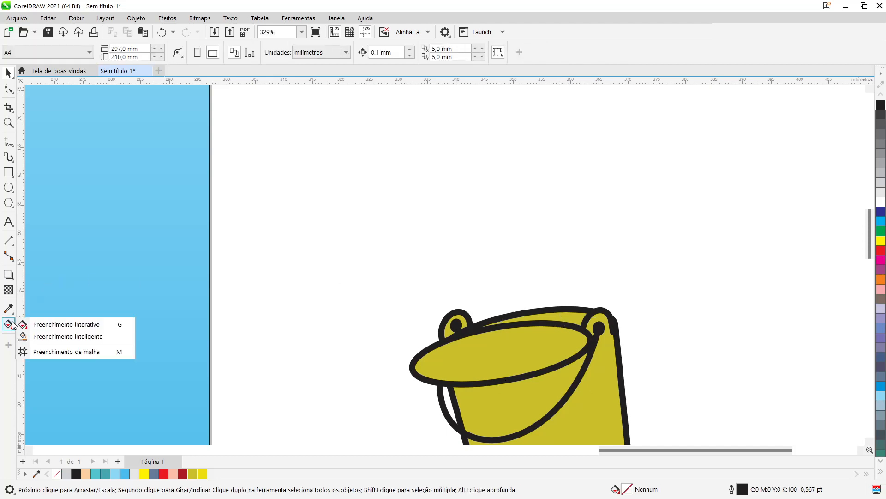
click(51, 338)
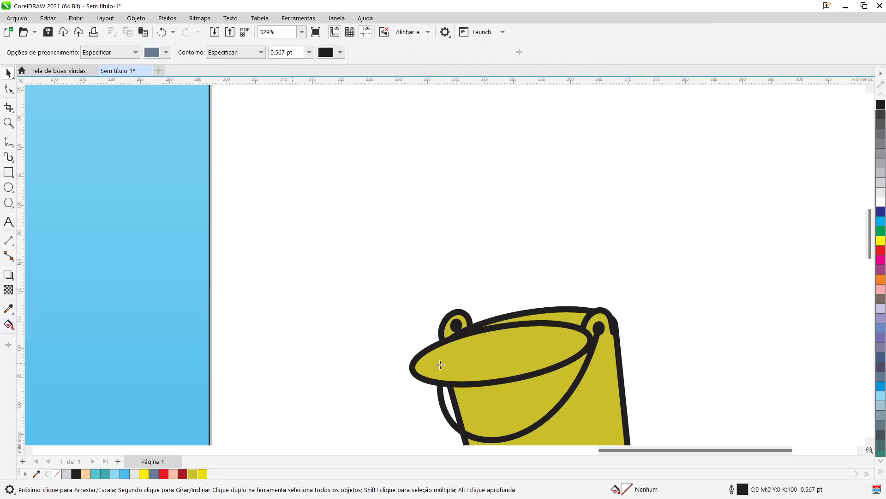
click(570, 318)
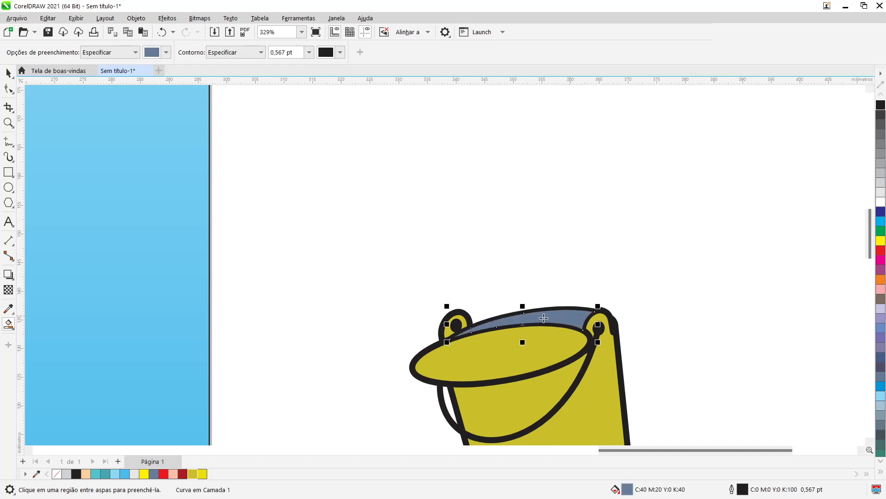
click(12, 74)
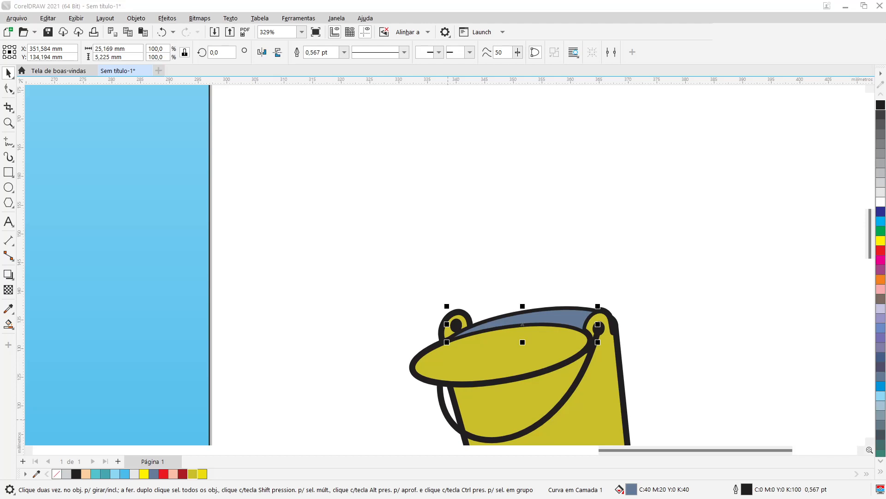
click(481, 370)
drag(481, 370, 524, 231)
key(Delete)
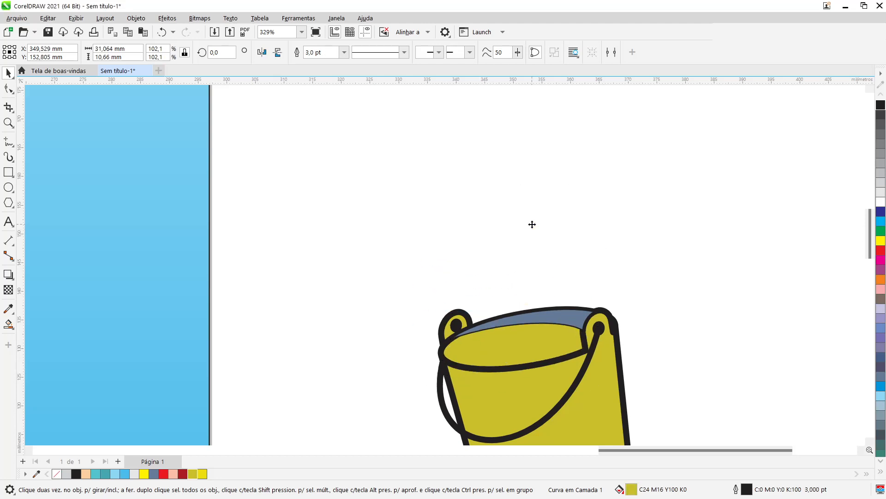
- Remove the crescent's outline and lower it in the stacking order so it sits behind the front handle lug but above the rim fill
click(554, 318)
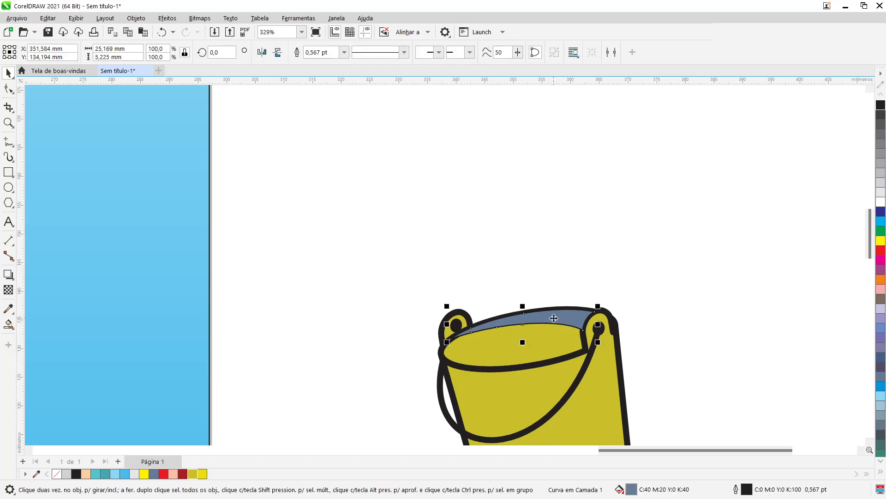
scroll(554, 319, up, 4)
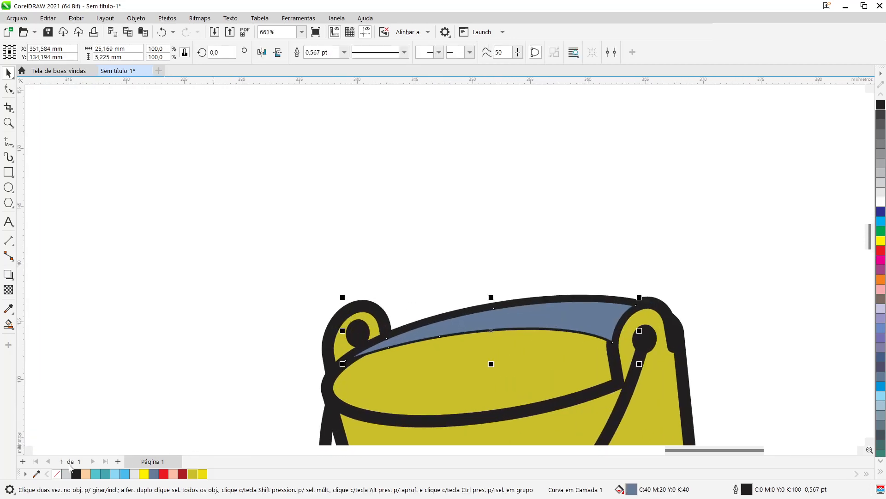
right_click(58, 474)
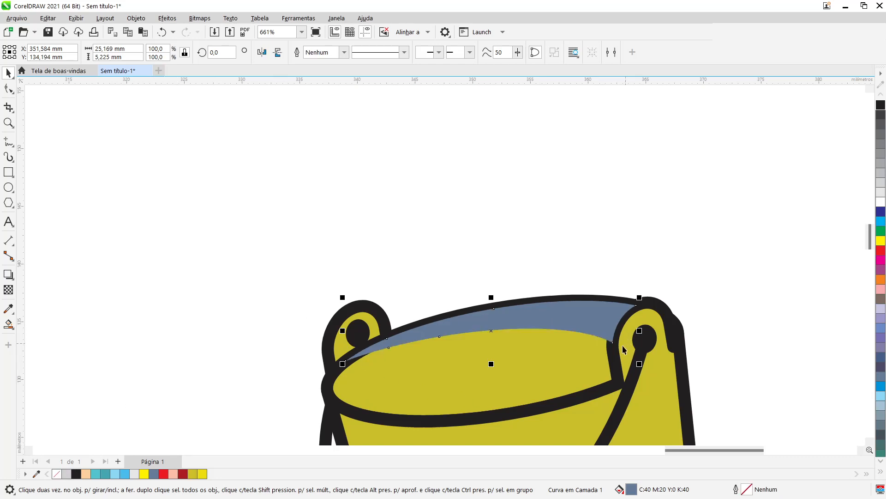
key(ctrl)
key(ctrl+Page_Down)
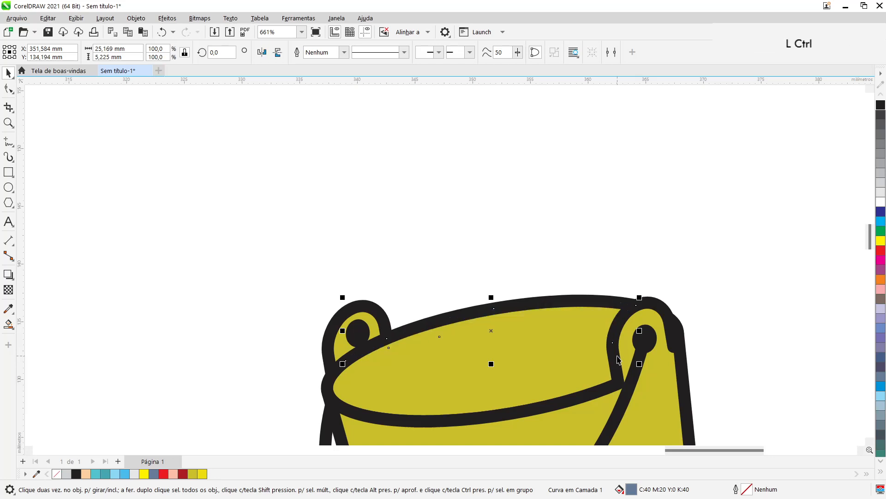
key(ctrl+z)
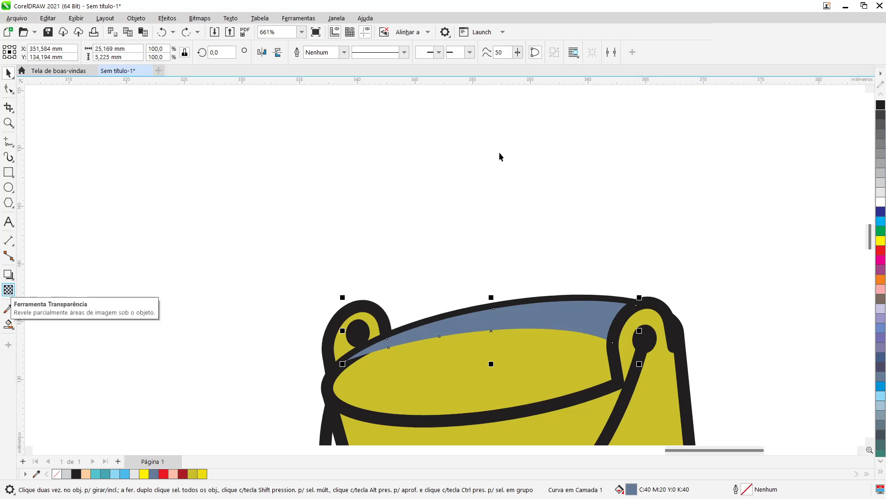
- Fill the crescent inside the bucket's mouth with black and give it a uniform transparency of 80
click(881, 106)
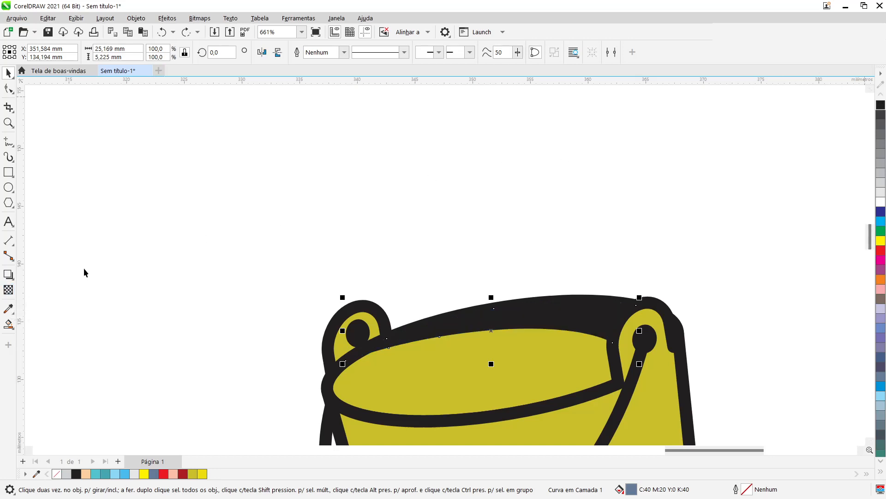
click(8, 290)
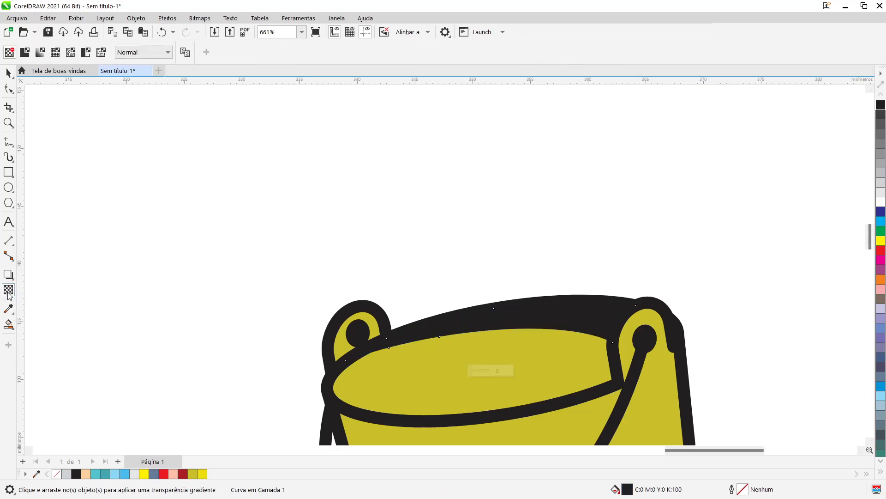
click(24, 52)
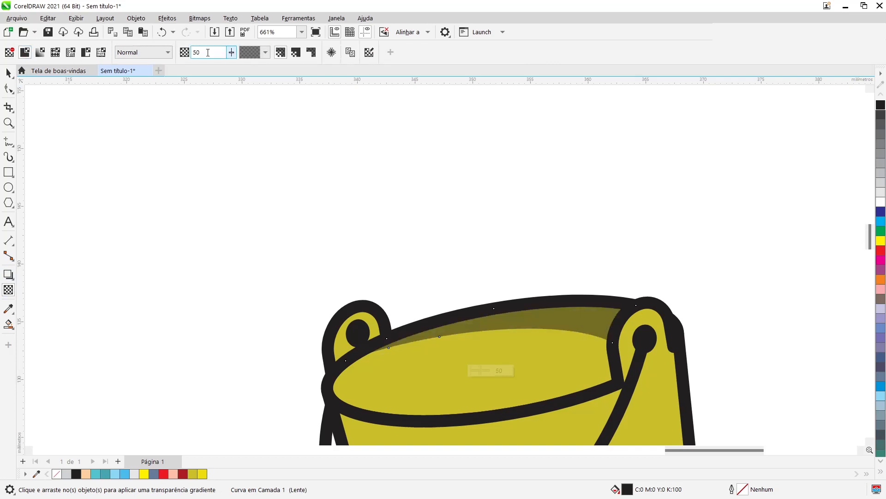
text(80)
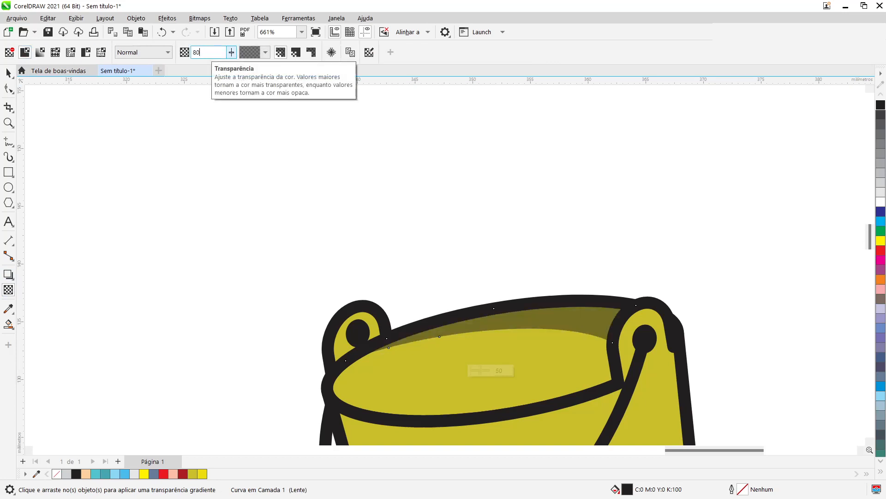
key(Return)
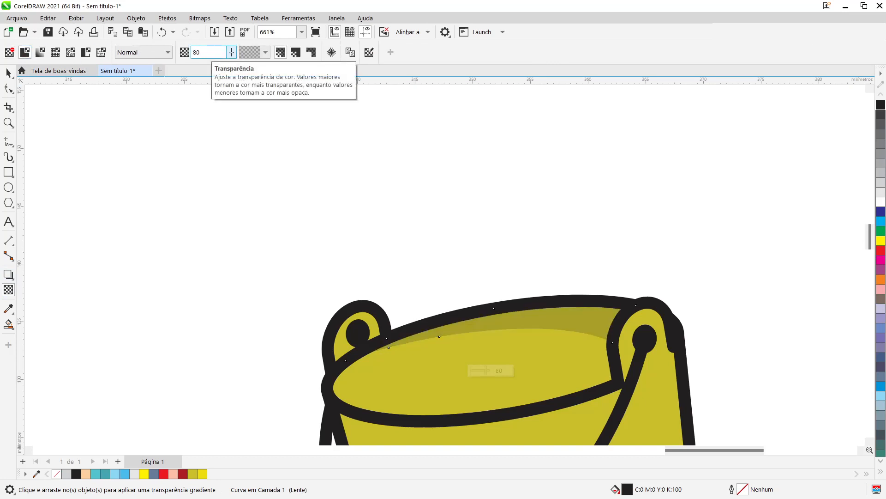
click(8, 73)
scroll(508, 199, down, 1)
scroll(508, 201, down, 3)
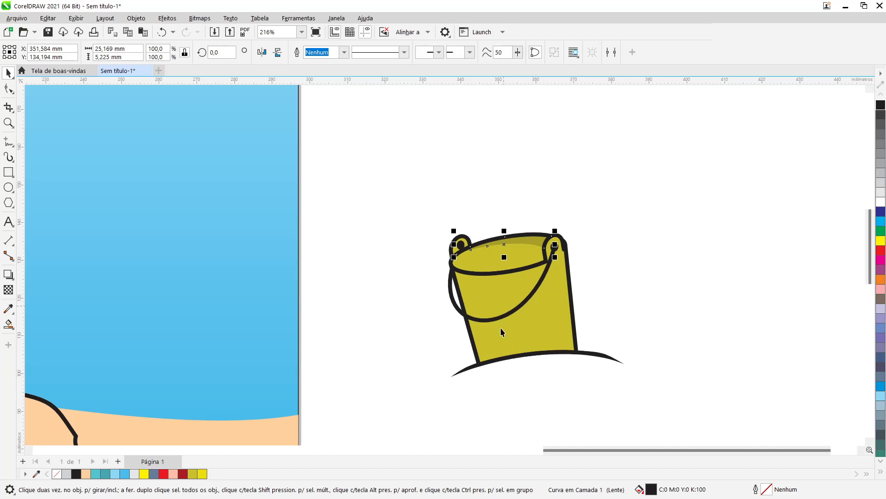
click(529, 336)
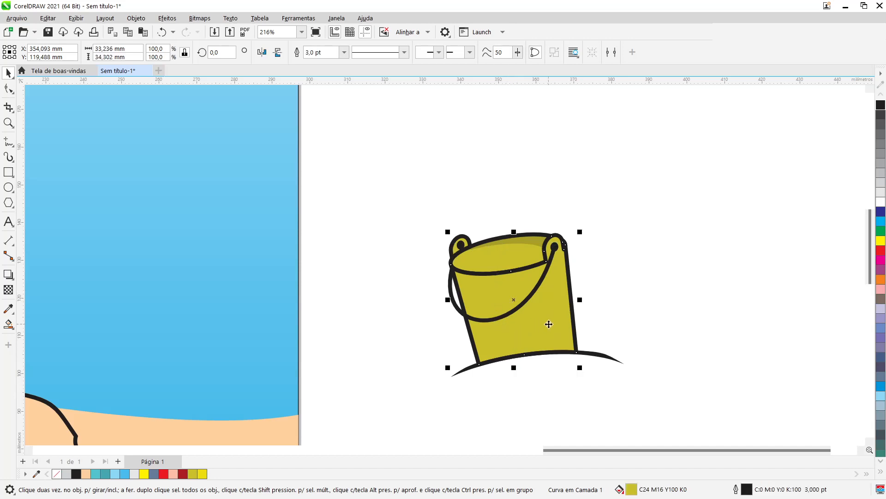
click(567, 163)
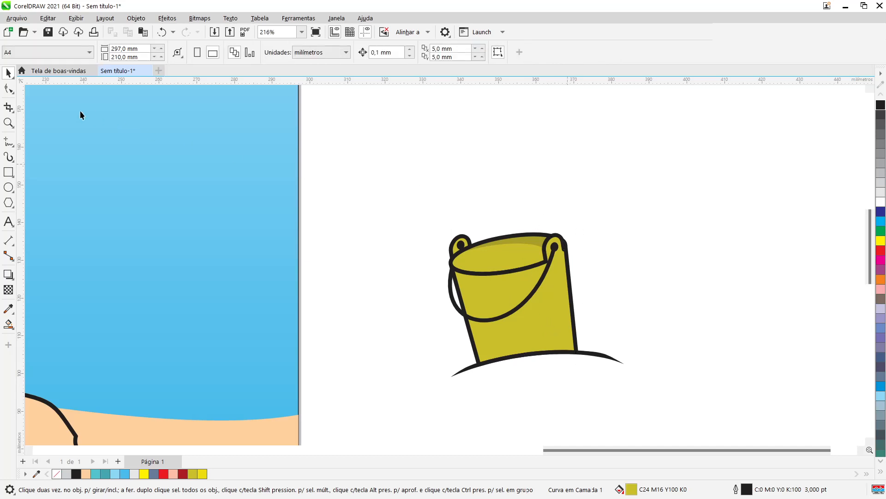
- Draw a closed four-sided Bézier shape, about 36 × 49 mm, slanting over the left part of the bucket
click(10, 143)
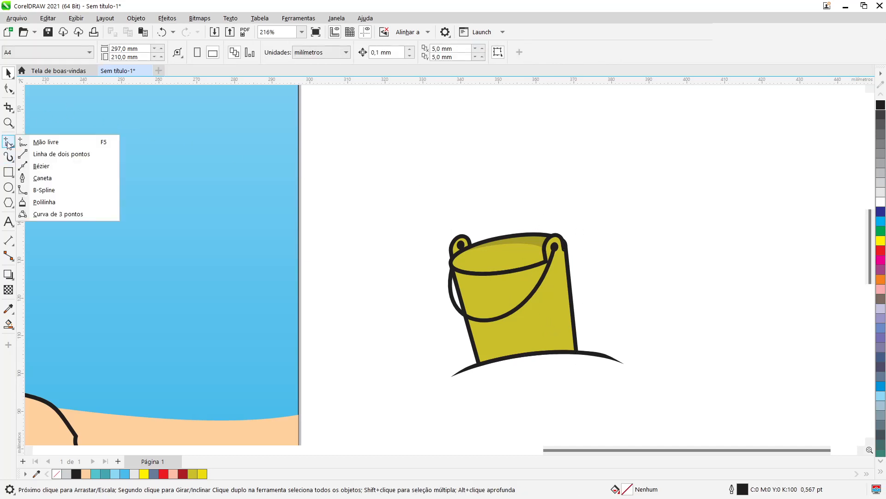
click(55, 165)
click(430, 394)
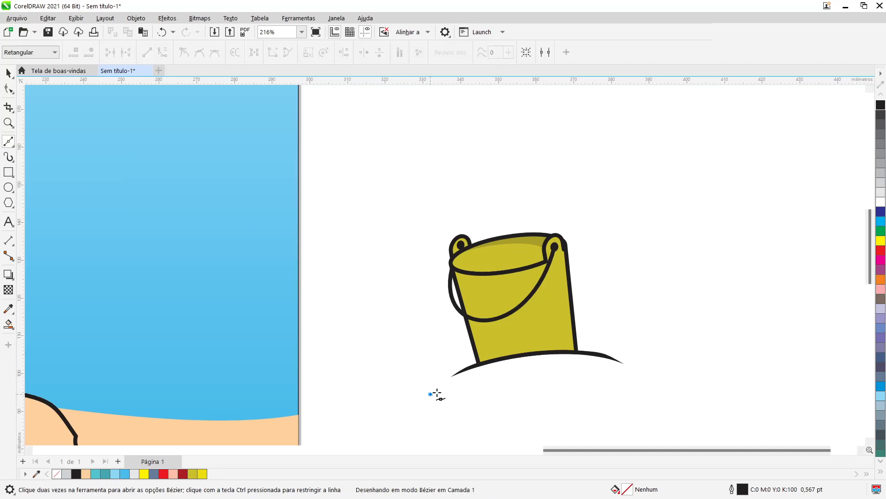
click(525, 372)
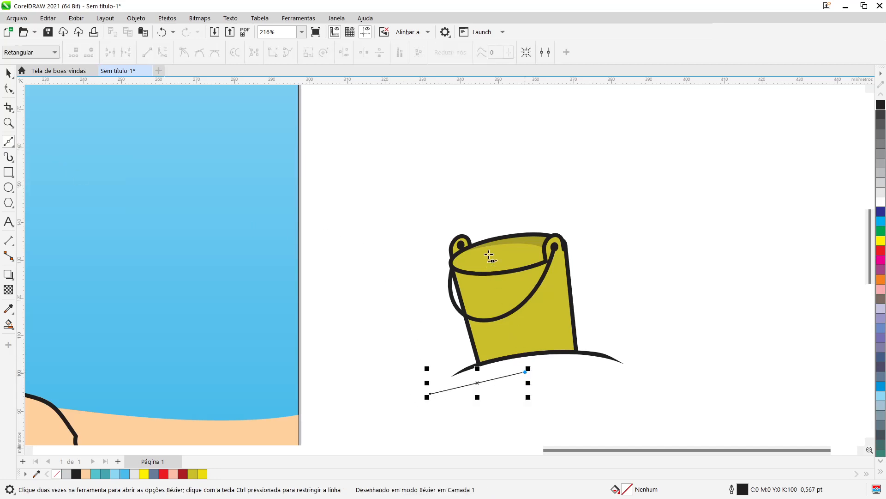
click(484, 208)
click(389, 214)
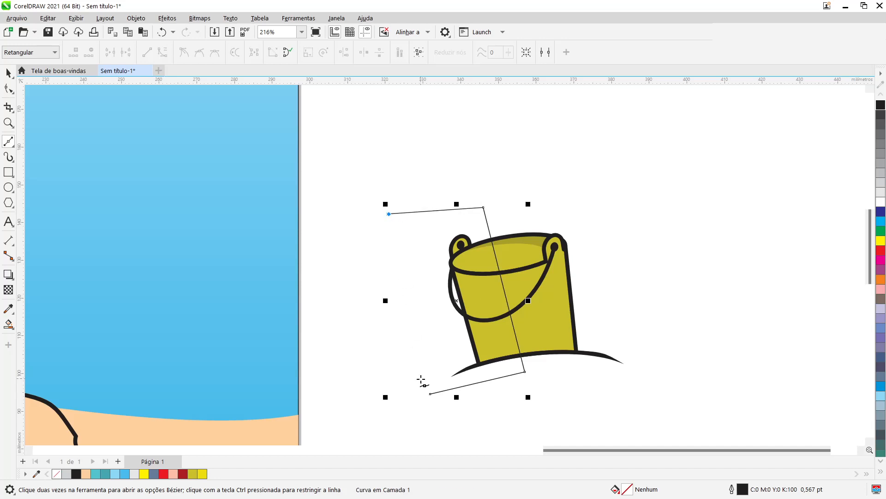
click(430, 394)
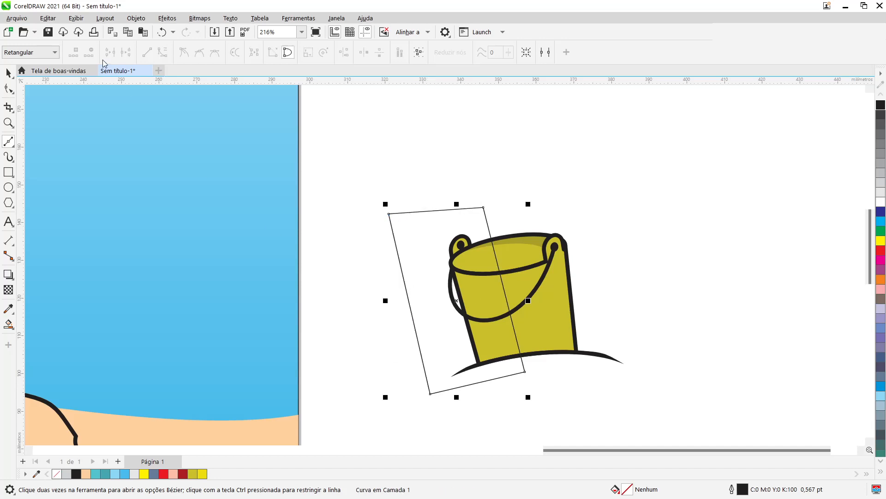
- Convert the four-sided shape's edge crossing the bucket to a curve and bow it inward to the left
key(F10)
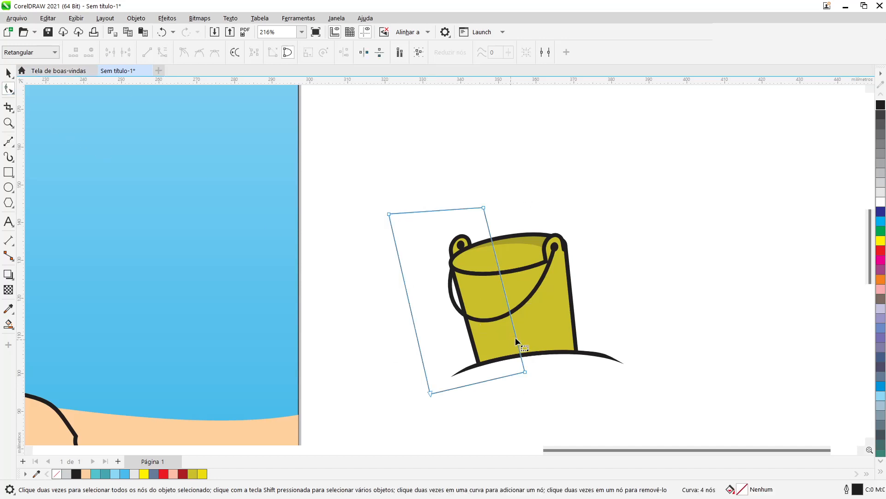
click(516, 337)
click(509, 318)
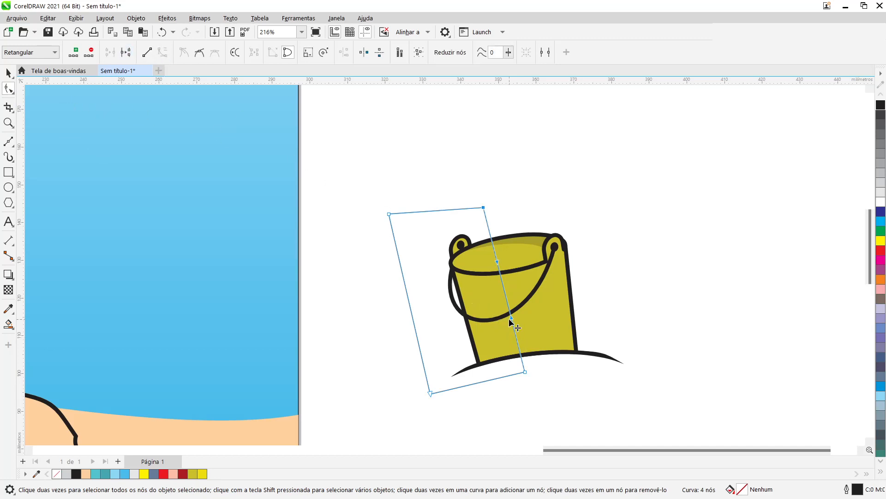
drag(511, 317, 494, 320)
drag(498, 262, 486, 260)
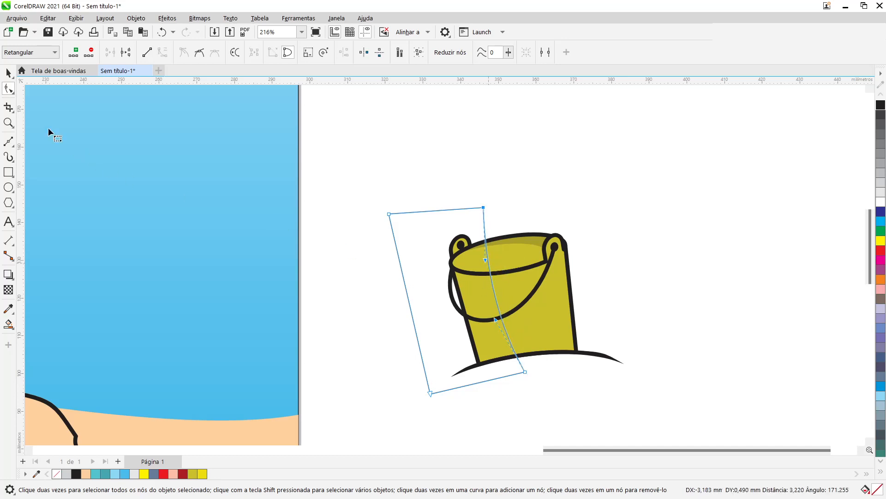
click(8, 73)
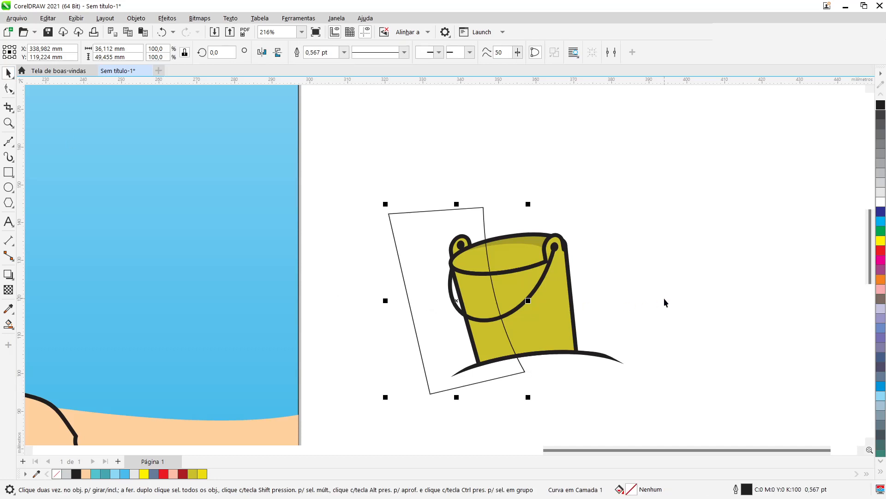
- Intersect the bucket body with the four-sided shape, filling the overlap with 40% black, and delete the four-sided shape
click(664, 298)
key(space)
click(554, 315)
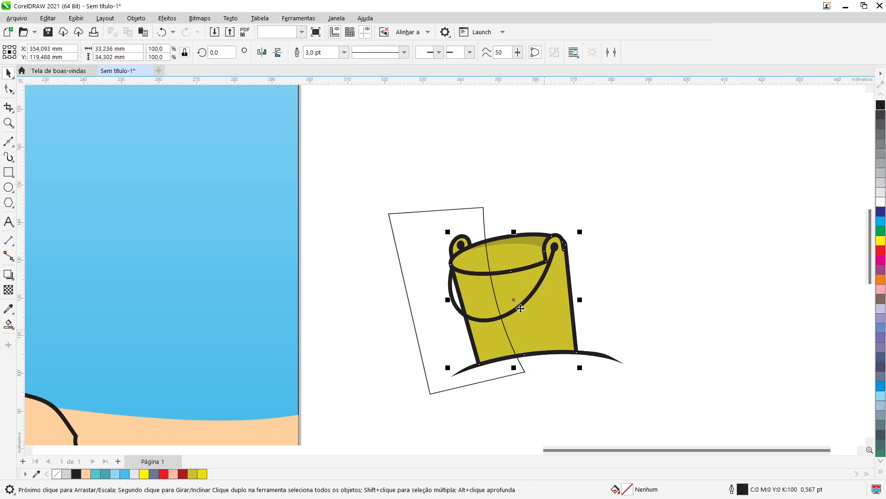
shift+click(422, 319)
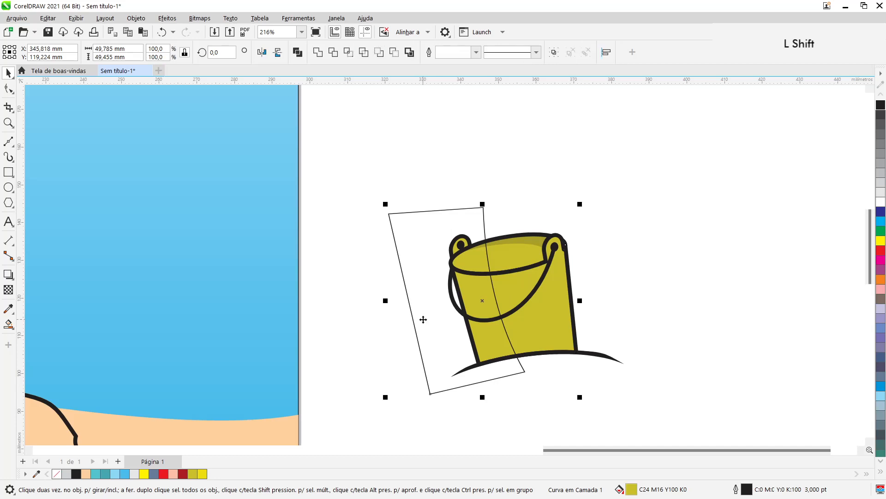
click(348, 54)
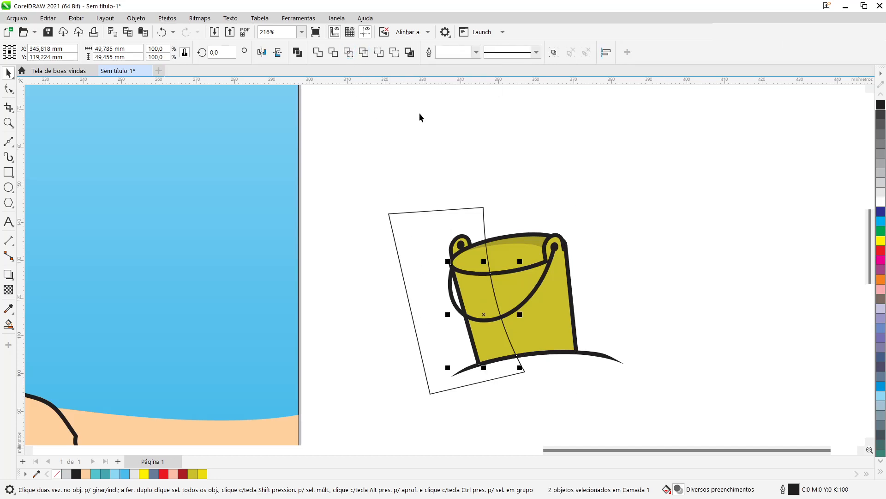
click(881, 165)
click(425, 259)
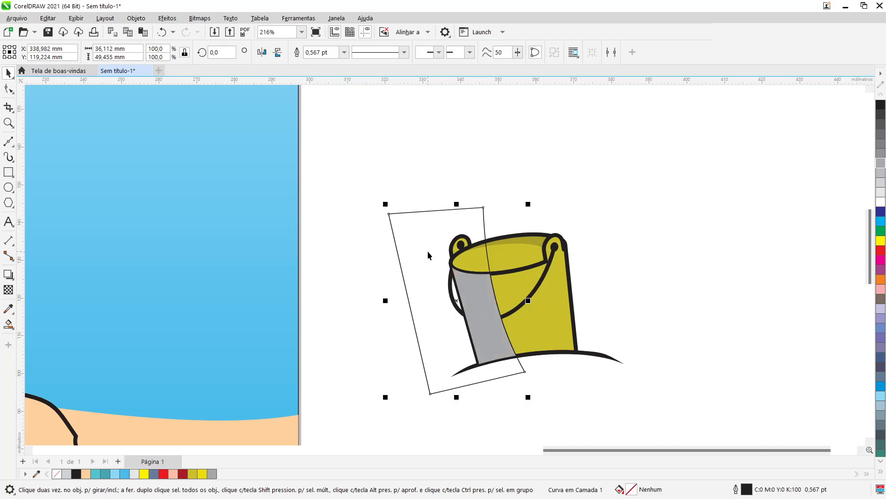
key(Delete)
- Lower the bucket's side shading piece two levels behind the handle, and give it a black fill without outline
scroll(530, 320, up, 3)
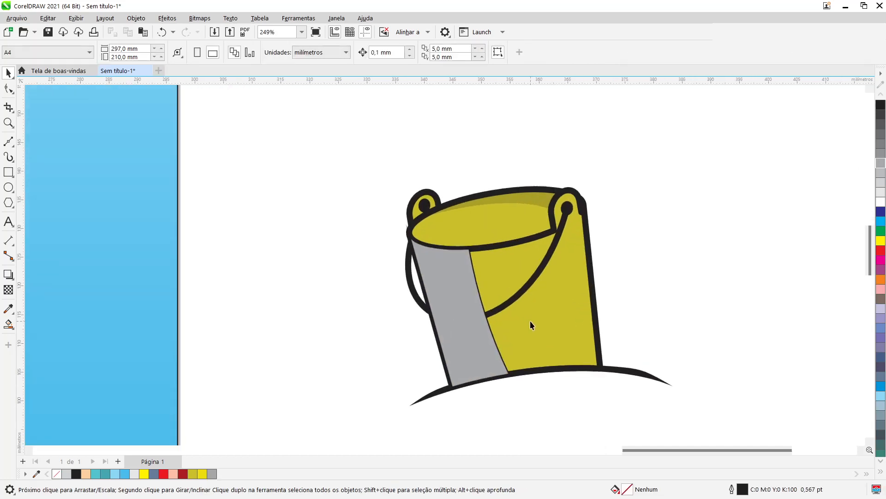
click(450, 352)
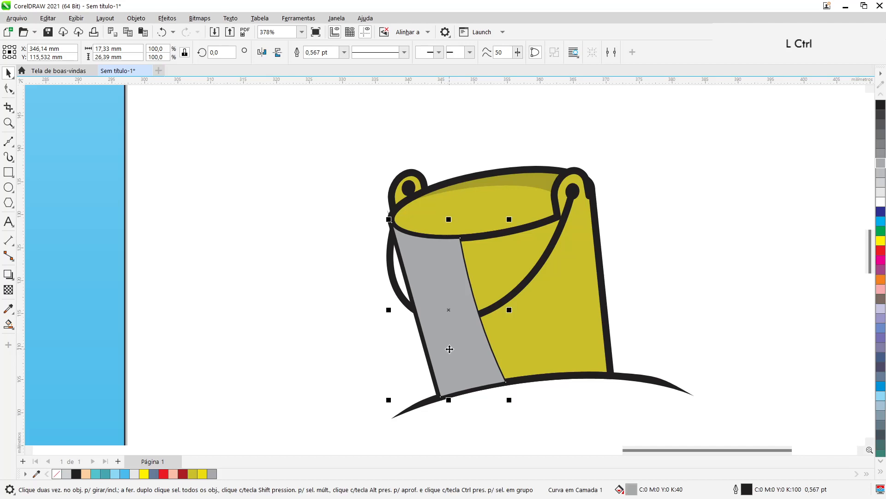
key(ctrl+Page_Down)
key(ctrl+Page_Down)
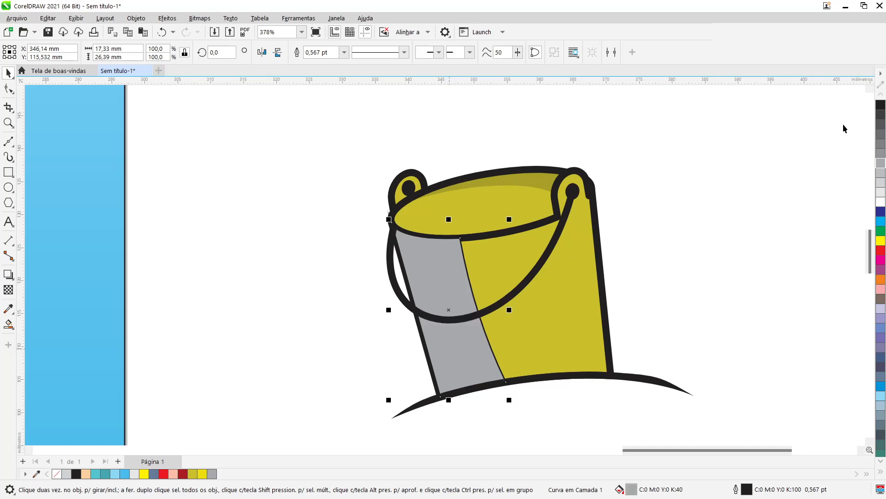
click(880, 105)
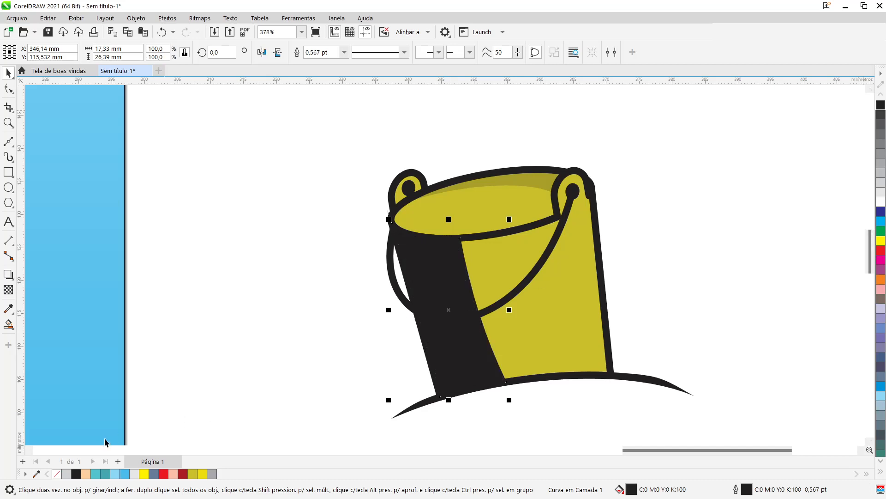
right_click(57, 474)
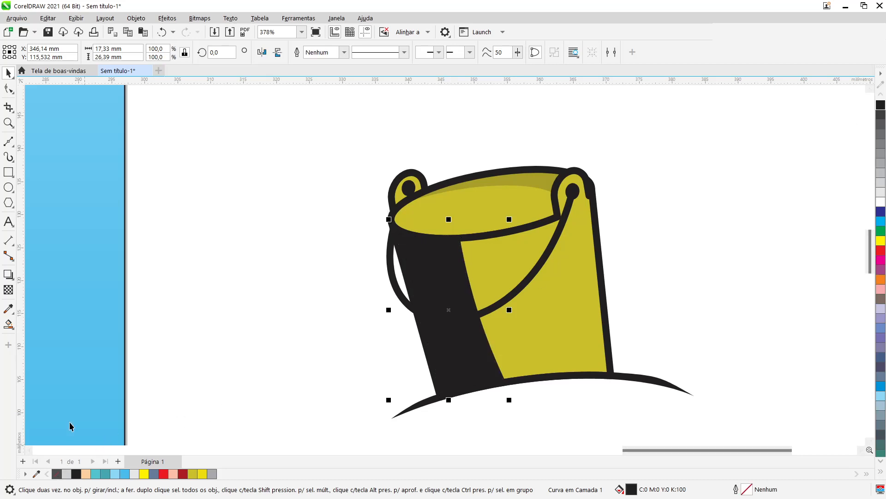
- Apply a uniform transparency of 80 to the black shading piece on the bucket's side
click(9, 292)
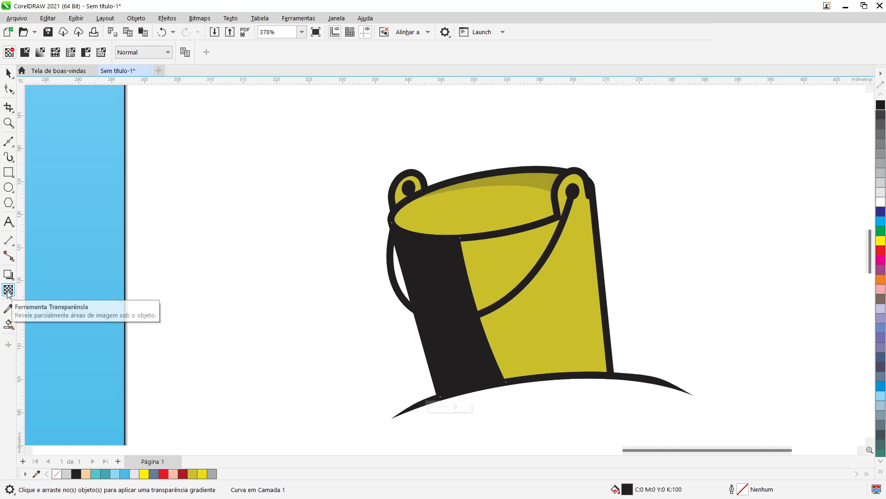
click(25, 52)
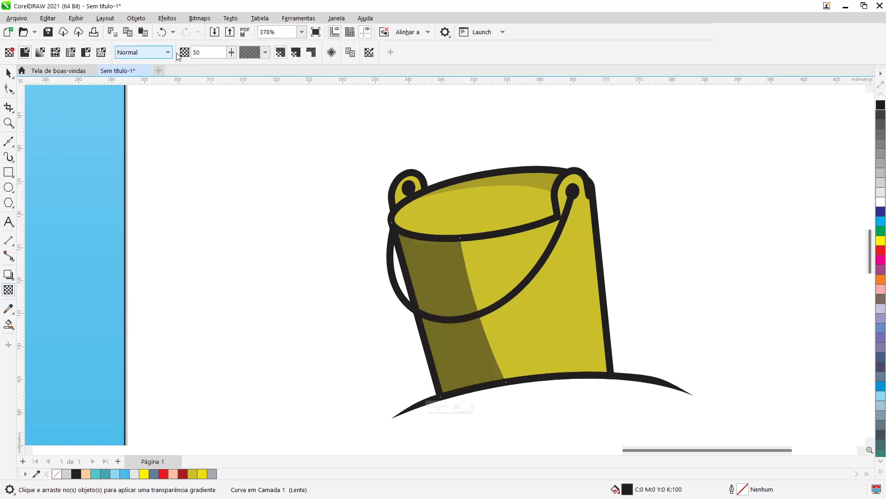
text(80)
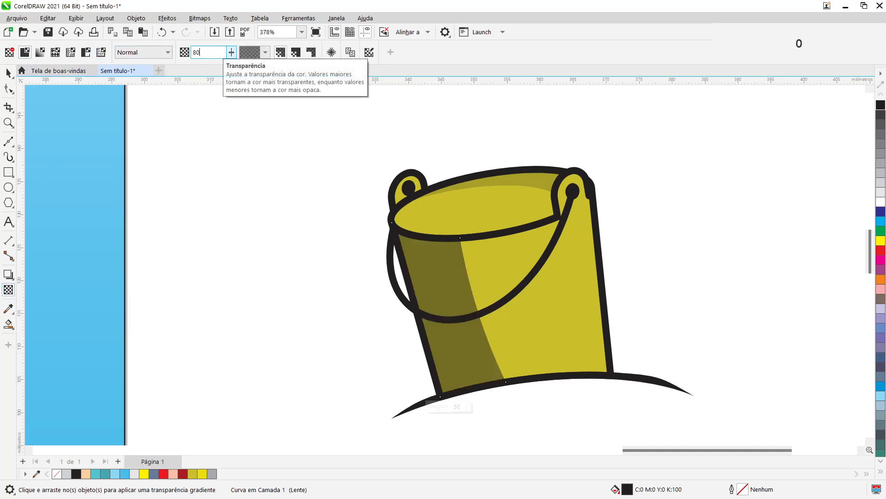
key(Return)
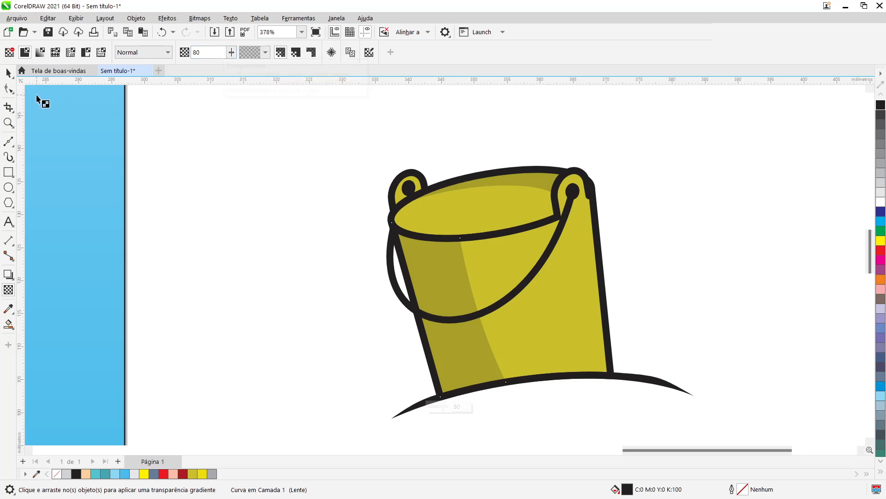
click(9, 72)
click(614, 262)
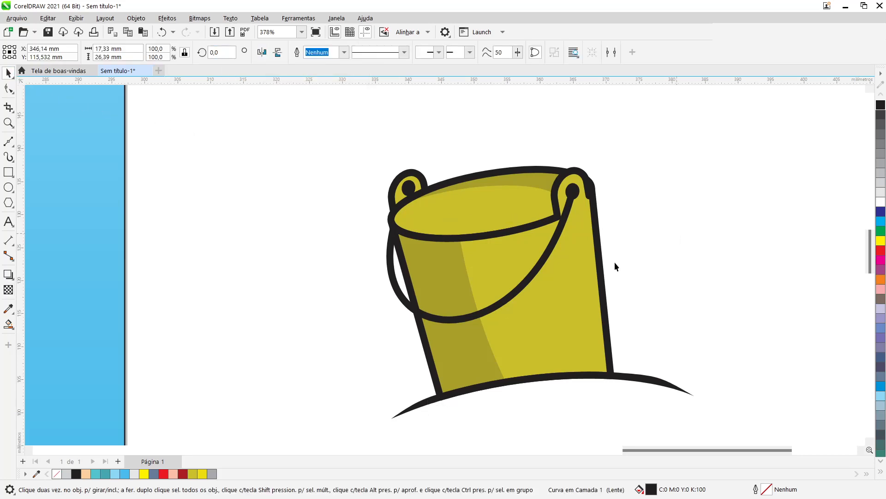
- Group all the bucket's parts with its sand line and place the group on the sand before the left tower's base
scroll(577, 290, down, 4)
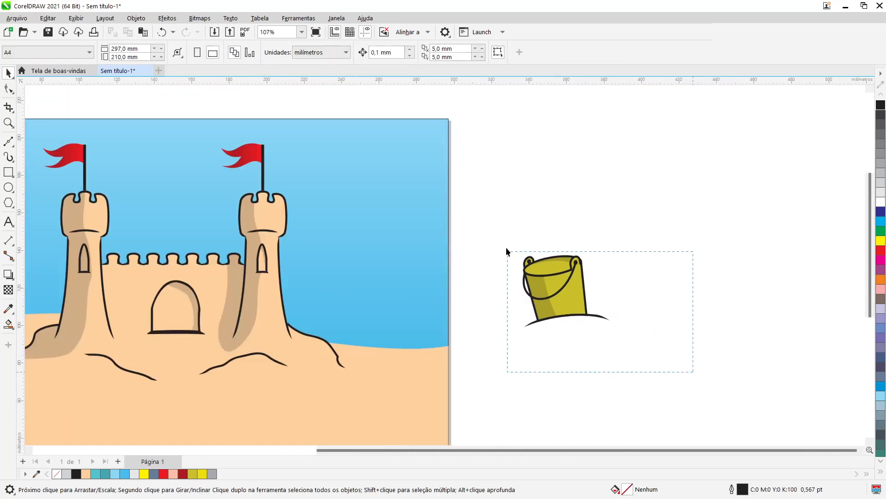
drag(506, 250, 494, 199)
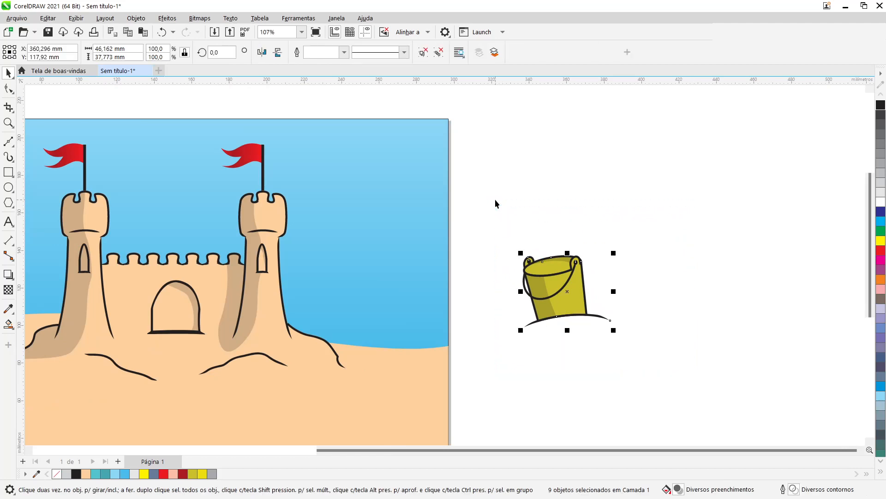
key(ctrl+g)
drag(599, 451, 544, 456)
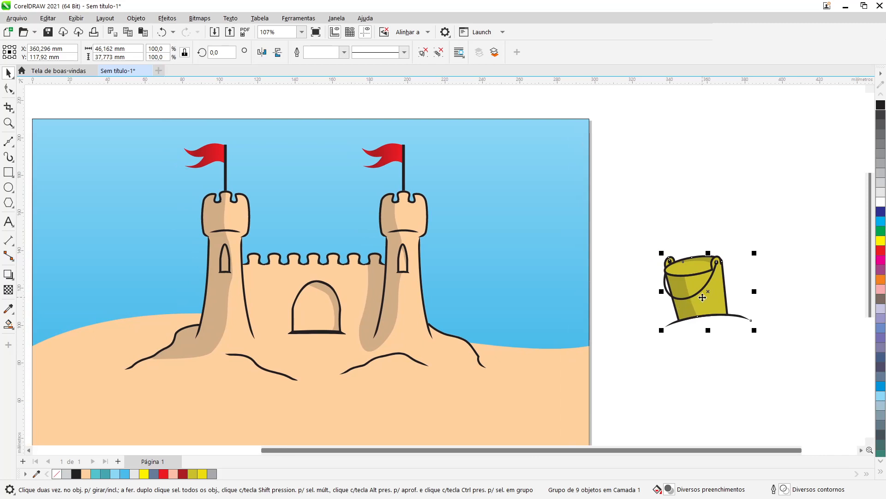
drag(683, 302, 217, 354)
click(701, 336)
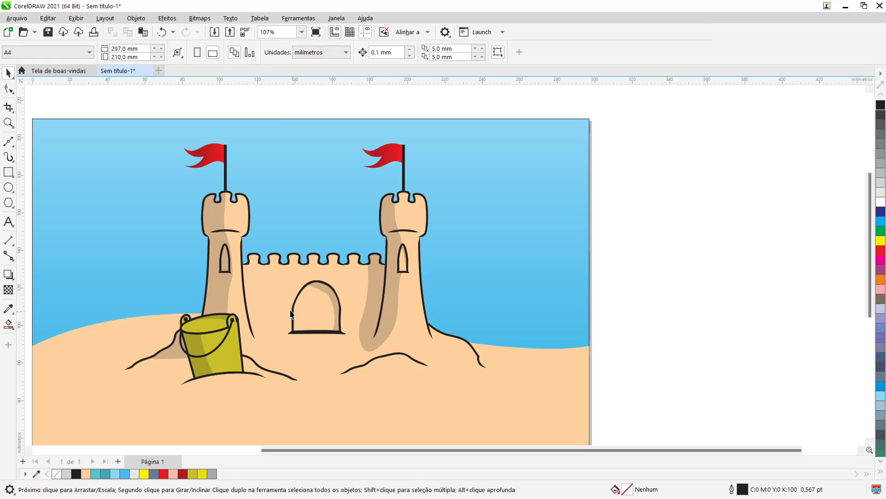
- Draw an ellipse about 46 × 26 mm on the sand, overlapping the bucket's lower-left base
key(shift+F4)
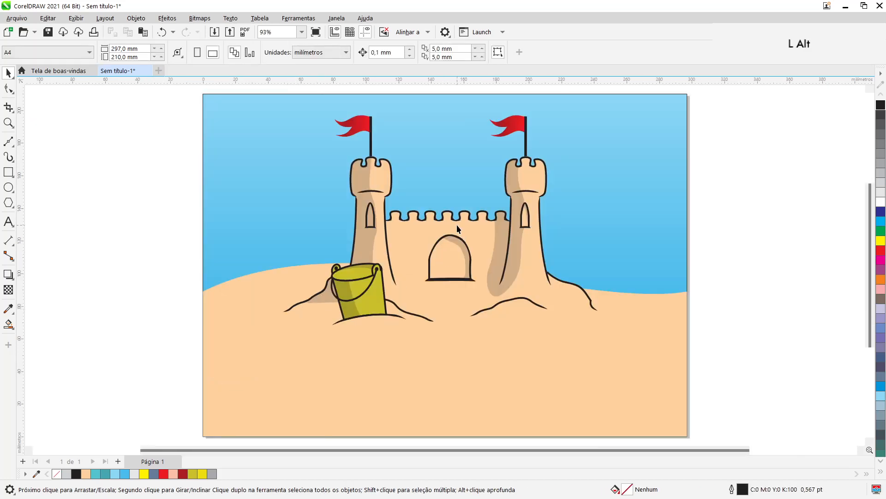
scroll(456, 224, up, 3)
scroll(458, 272, up, 4)
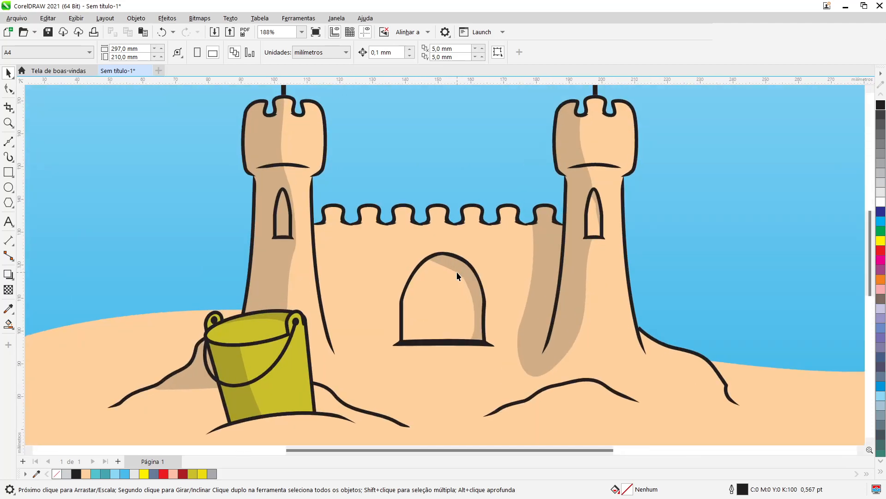
scroll(456, 273, down, 3)
scroll(450, 281, up, 2)
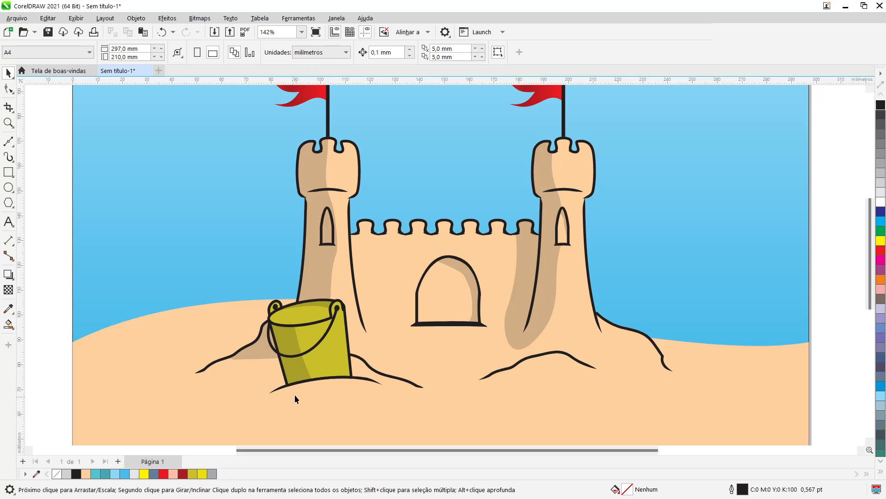
click(297, 370)
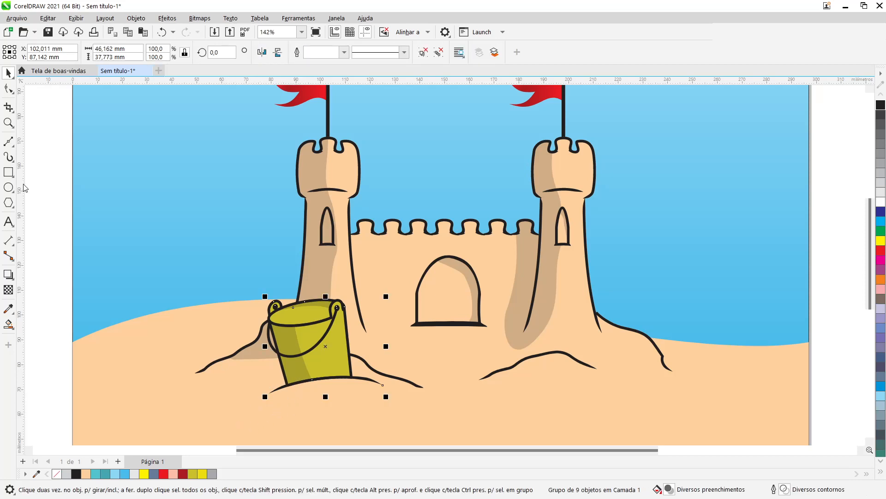
click(9, 188)
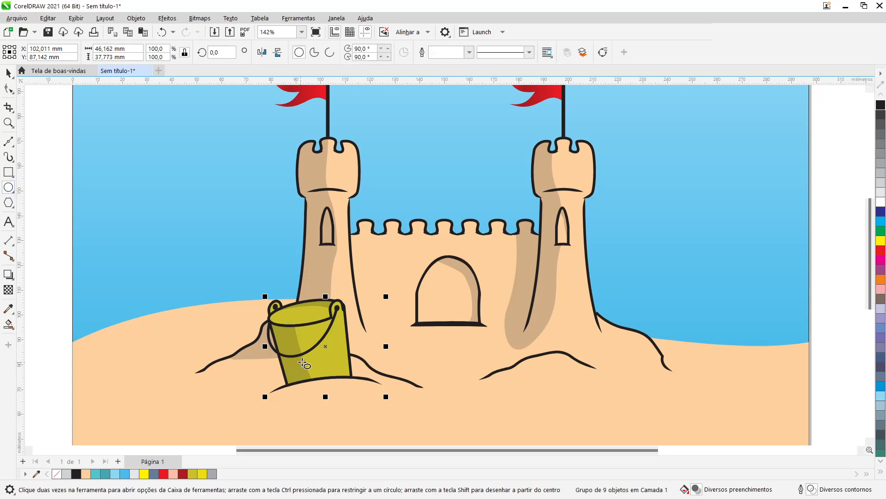
drag(331, 354, 220, 418)
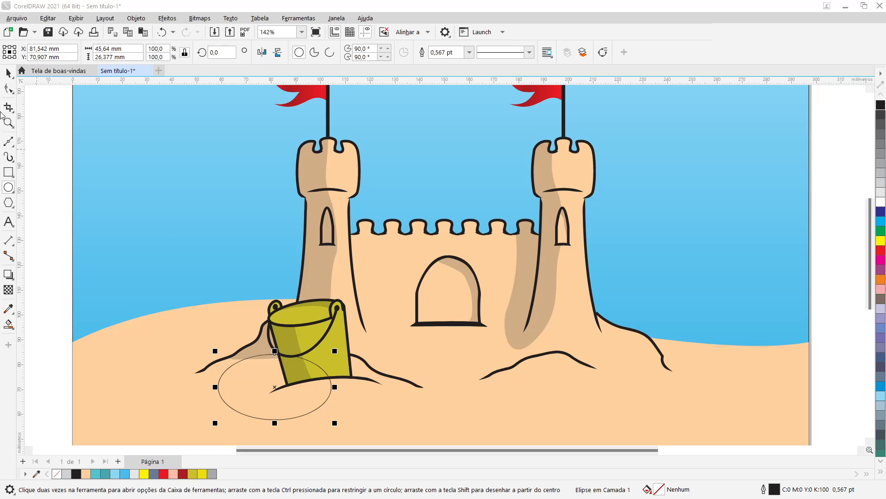
click(8, 73)
click(190, 316)
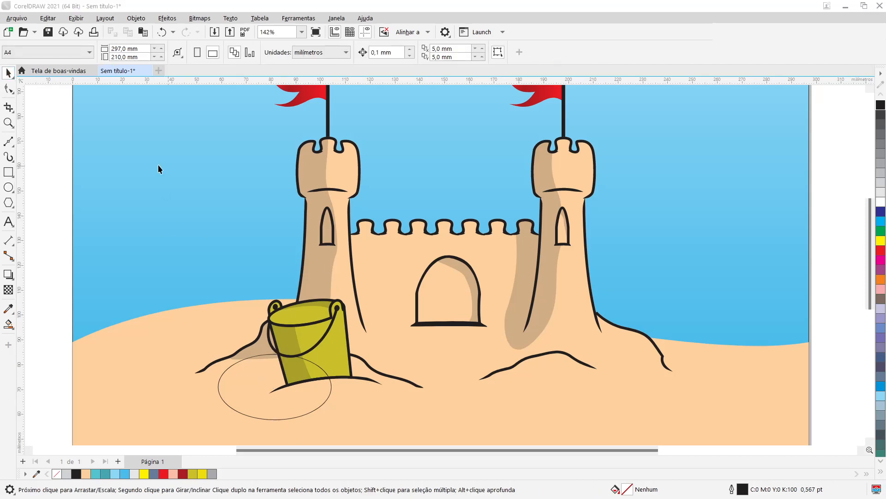
key(alt)
click(272, 384)
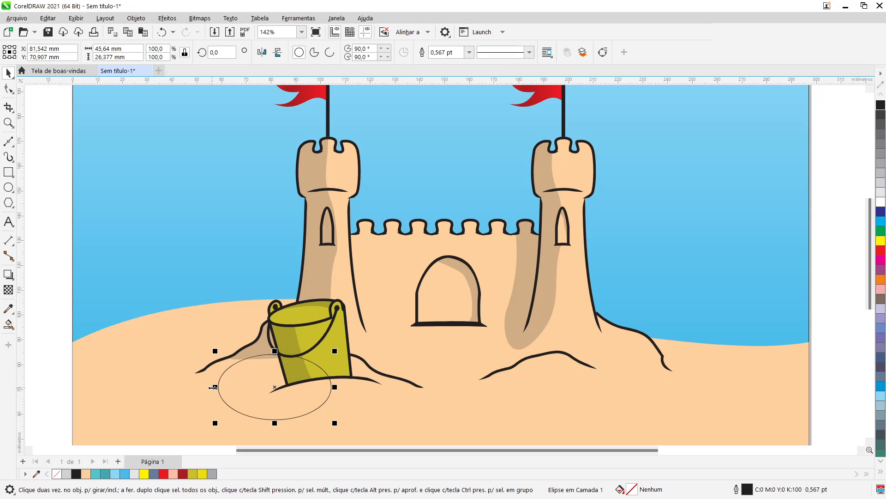
- Narrow the ellipse by the bucket's base to about 38.5 mm wide and convert it to curves for node editing
drag(214, 387, 233, 386)
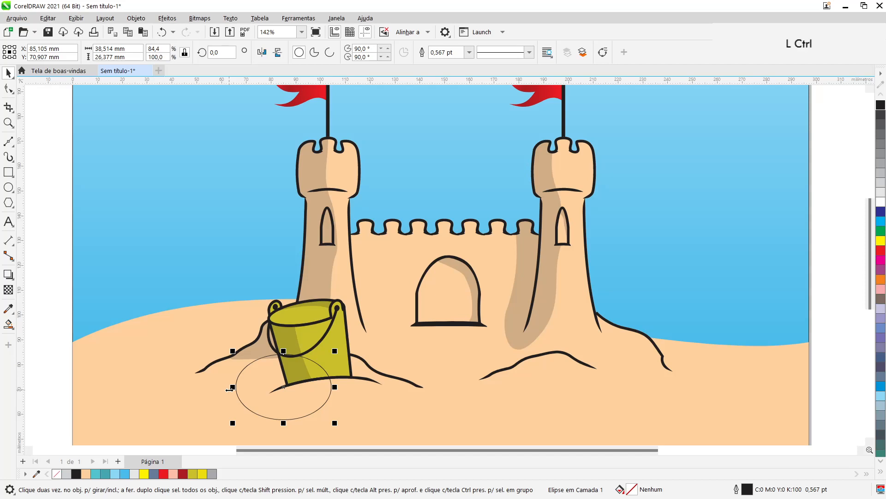
key(ctrl+q)
click(8, 89)
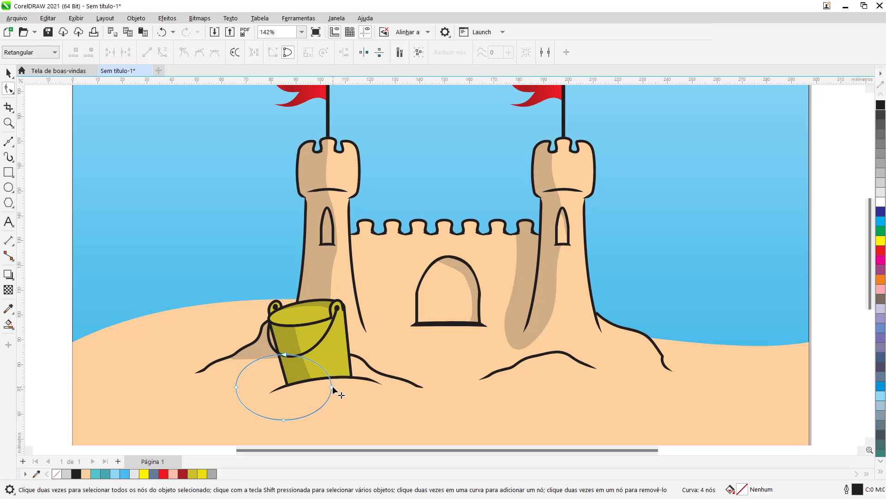
- Reshape the curve into a slanted shadow about 30 × 19 mm at the bucket's lower-left base, deleting its leftmost node
drag(332, 387, 312, 379)
drag(284, 420, 265, 417)
mouse_move(237, 387)
mouse_down()
mouse_move(245, 386)
mouse_move(230, 393)
mouse_up()
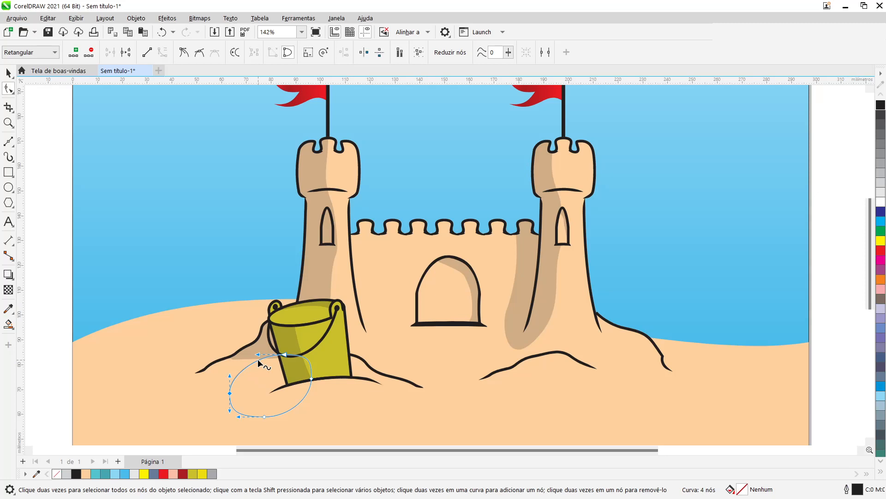
drag(283, 356, 294, 376)
drag(233, 396, 243, 405)
double_click(243, 398)
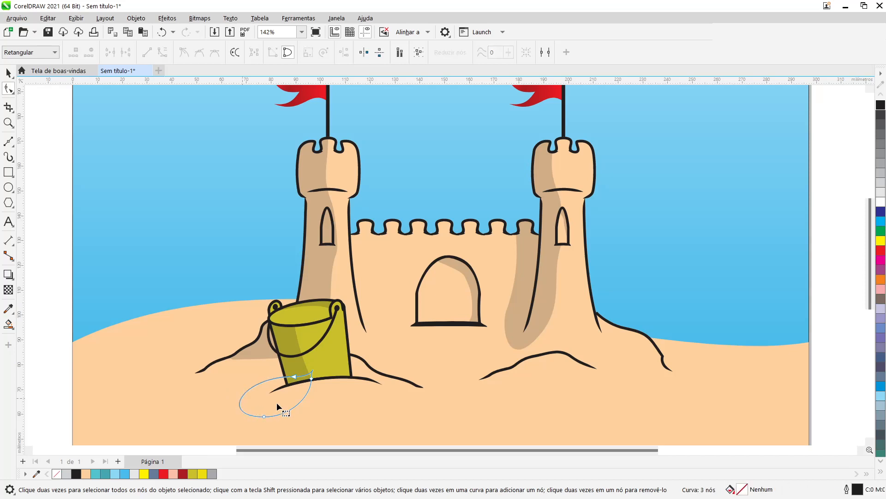
click(8, 73)
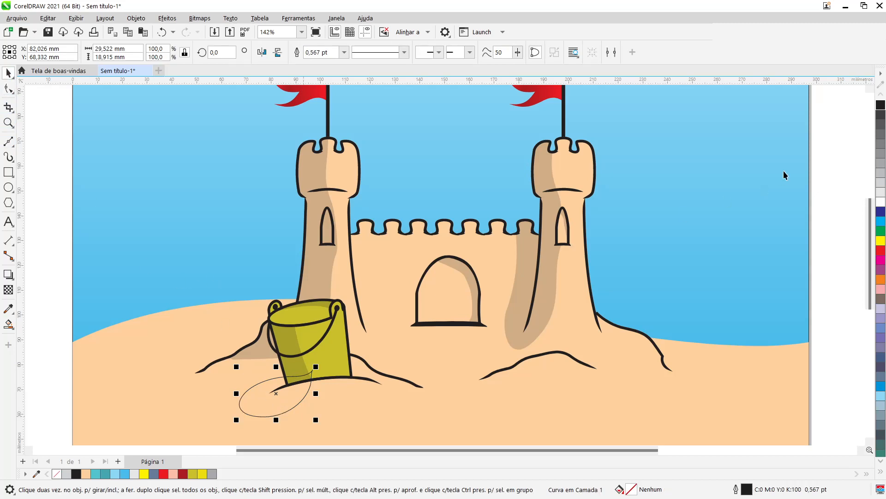
- Fill the shadow shape with black, remove its outline, and lower it one level behind the bucket
click(881, 105)
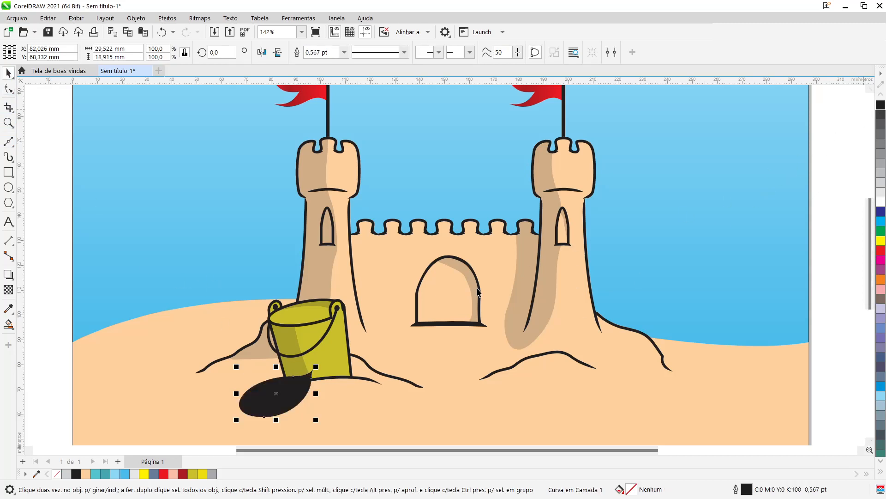
right_click(57, 474)
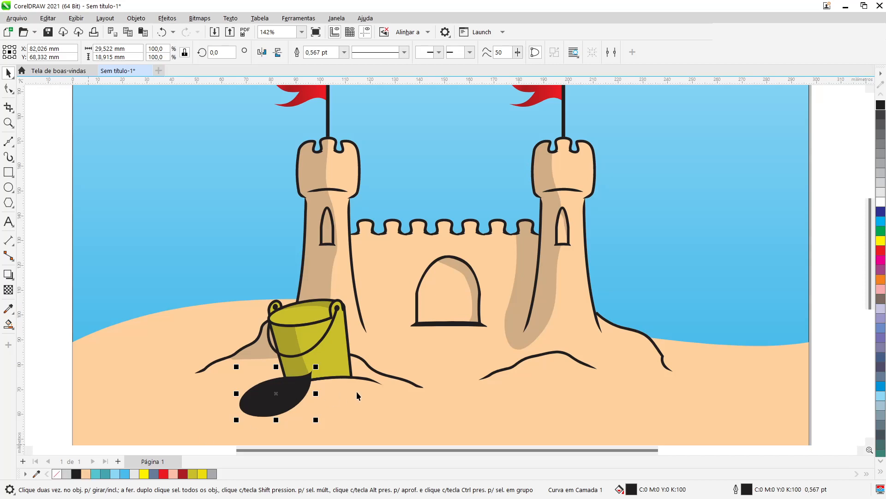
key(ctrl+Page_Down)
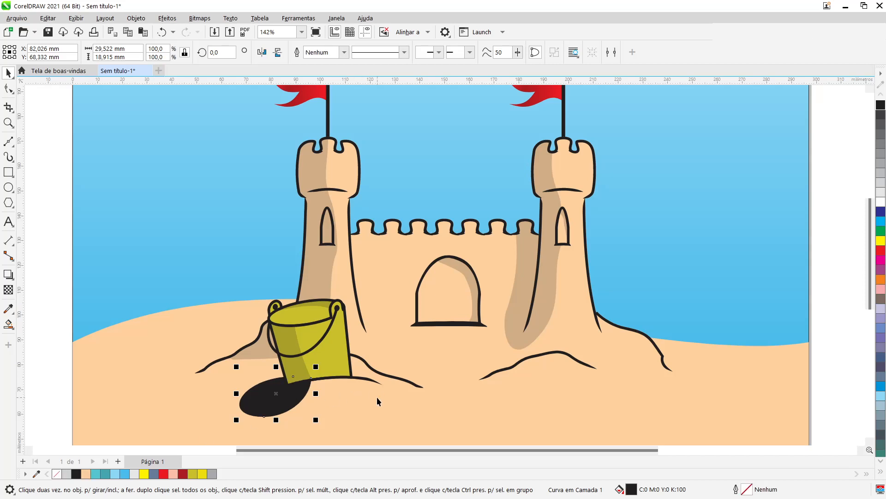
- Apply a uniform transparency of 80 to the black shadow shape
click(8, 290)
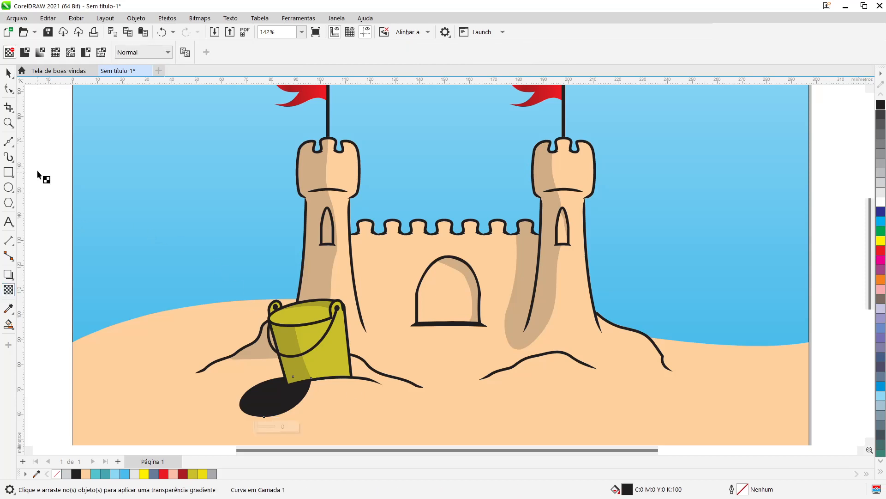
click(25, 52)
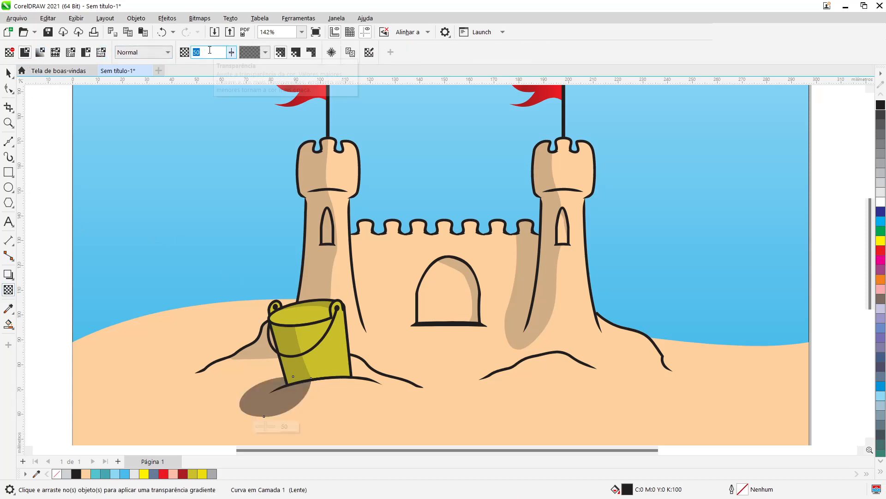
text(80)
key(Return)
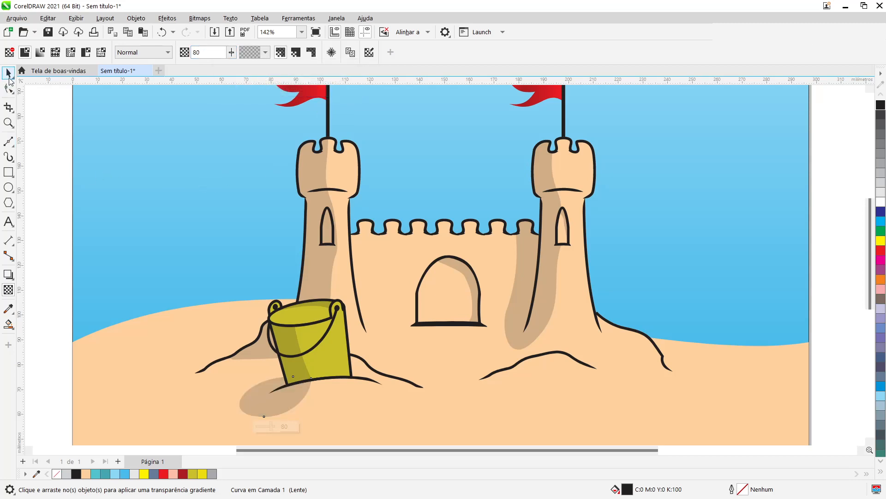
- Refine the bucket shadow's curves so it tapers toward the bucket's base, about 34 × 17 mm overall
scroll(303, 413, up, 2)
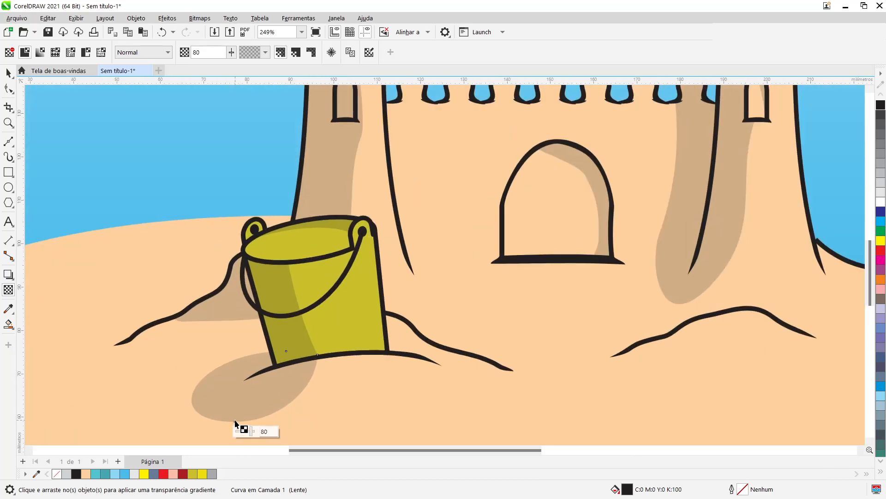
click(8, 89)
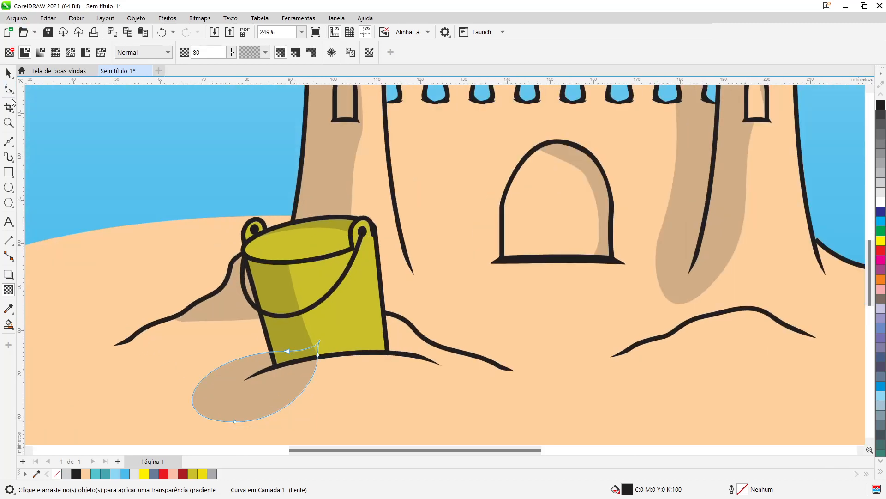
click(237, 423)
click(235, 421)
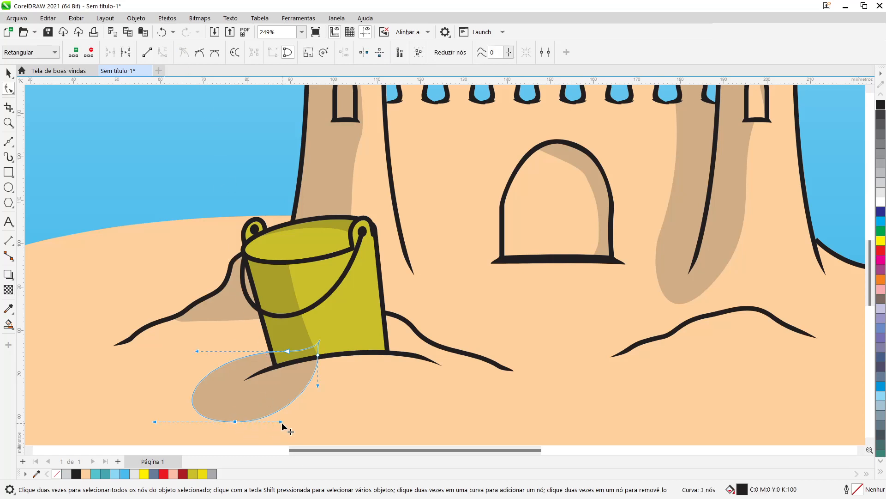
drag(275, 413, 267, 404)
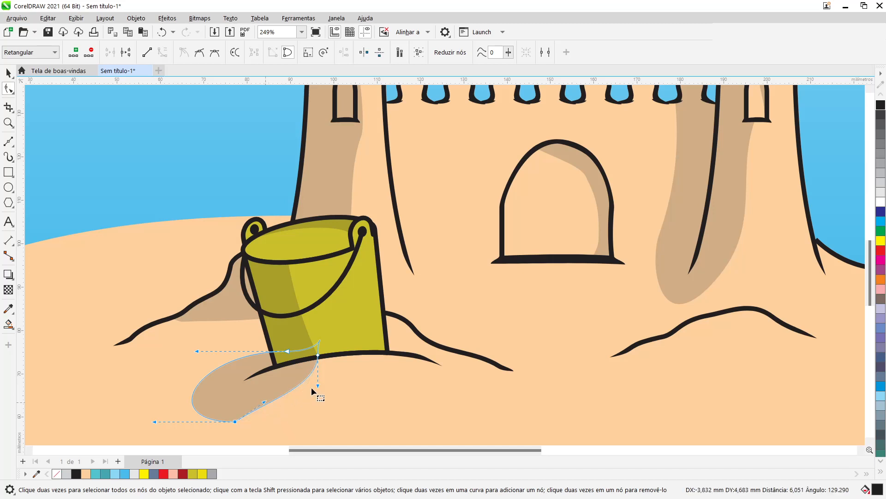
drag(318, 387, 299, 371)
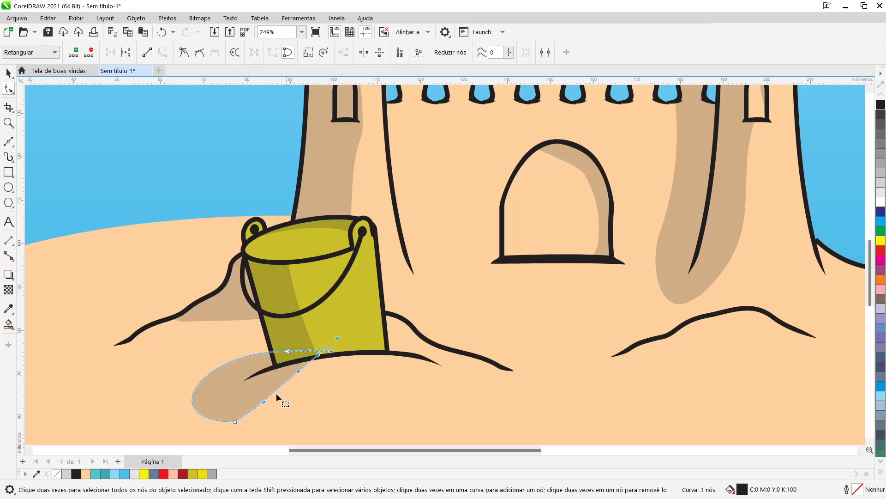
drag(265, 402, 273, 408)
drag(197, 351, 205, 364)
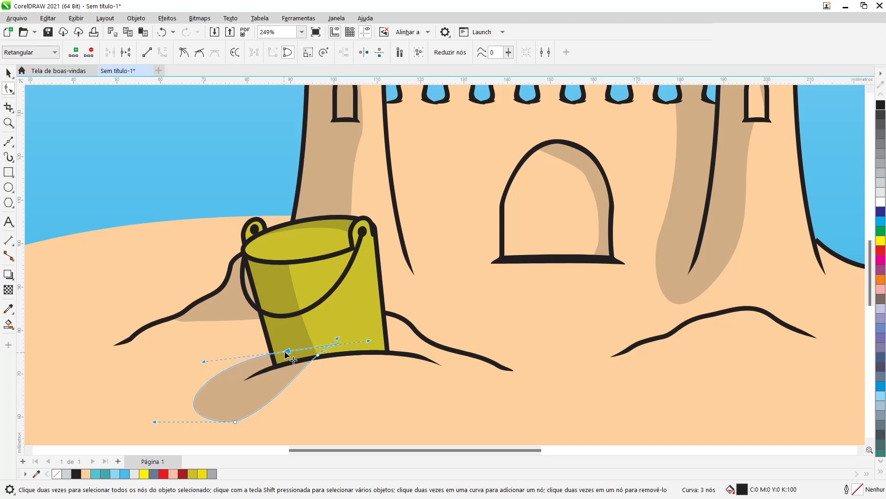
drag(286, 350, 281, 361)
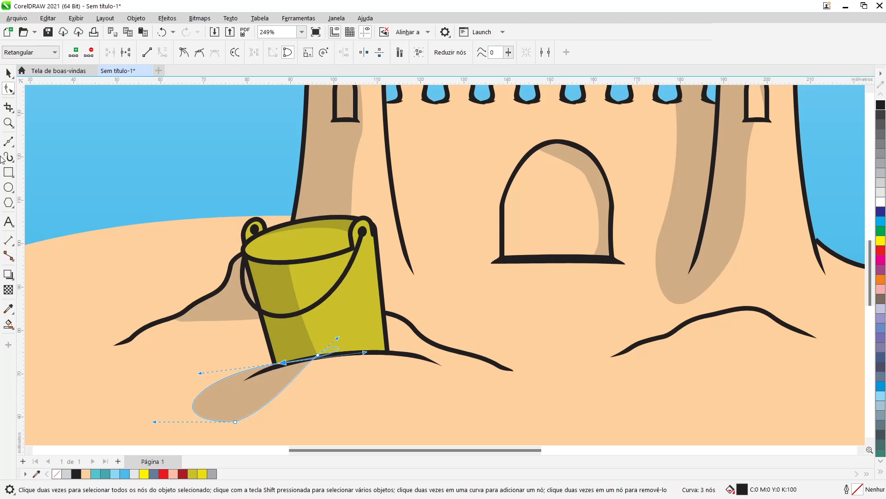
click(9, 74)
scroll(698, 313, down, 5)
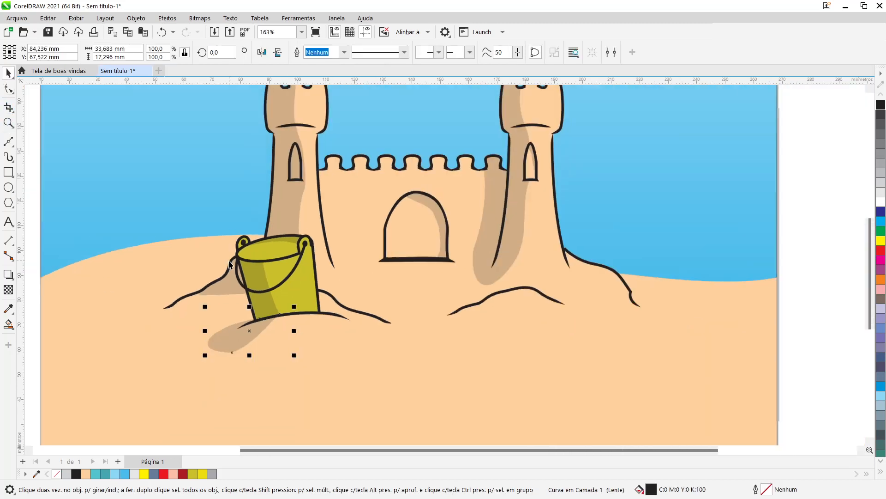
click(697, 313)
- Place a copy of the bucket's shadow under the right sand ridge's left end, scaled down to about 10 × 5 mm
scroll(320, 336, up, 3)
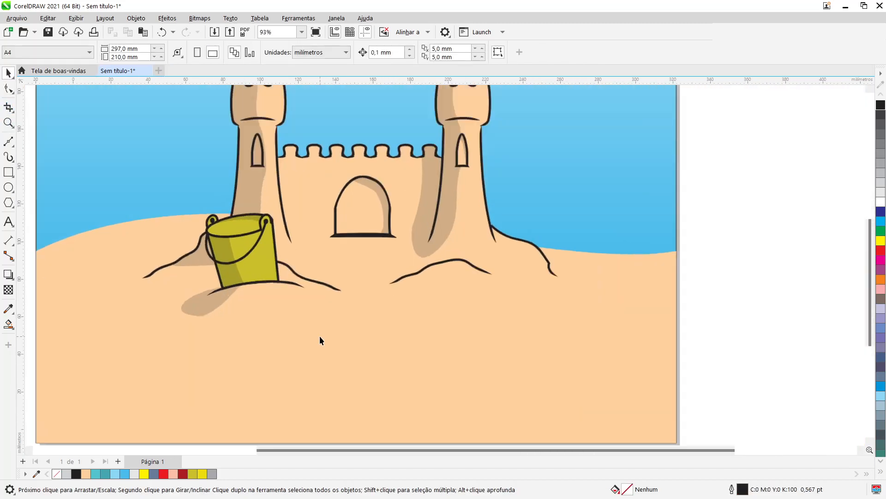
drag(144, 292, 503, 295)
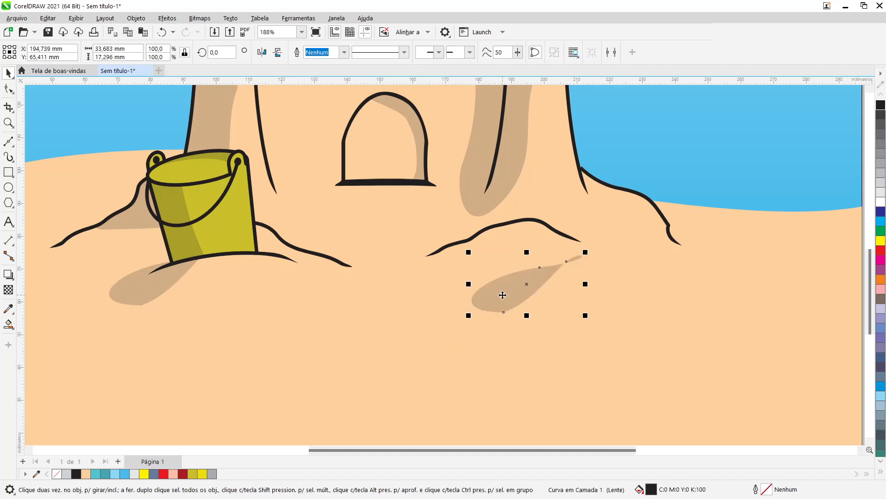
scroll(503, 295, up, 1)
drag(610, 322, 445, 243)
scroll(419, 292, down, 2)
scroll(418, 292, down, 3)
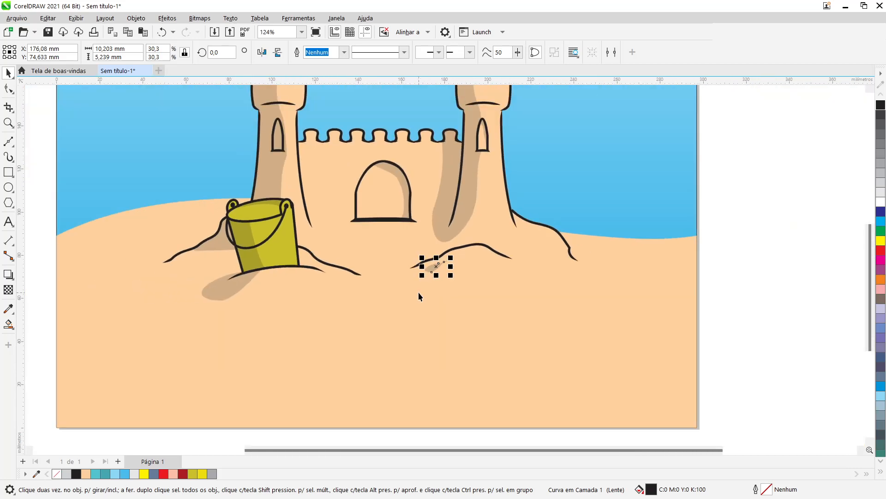
scroll(425, 289, down, 1)
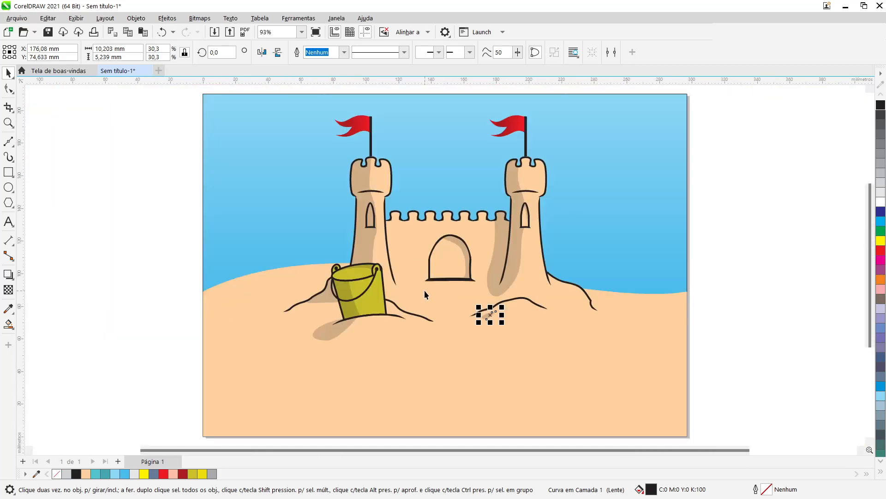
click(748, 257)
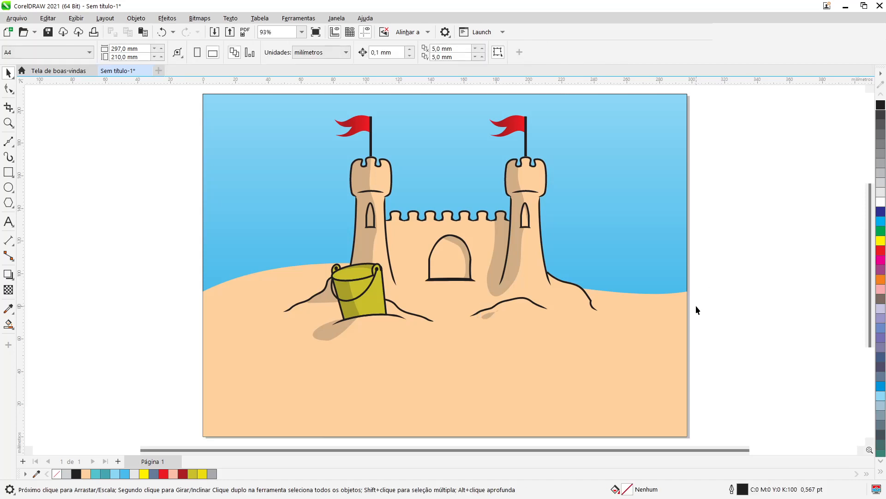
- Try moving the castle's sand-coloured fill shape to the right, and undo the move
scroll(458, 232, up, 1)
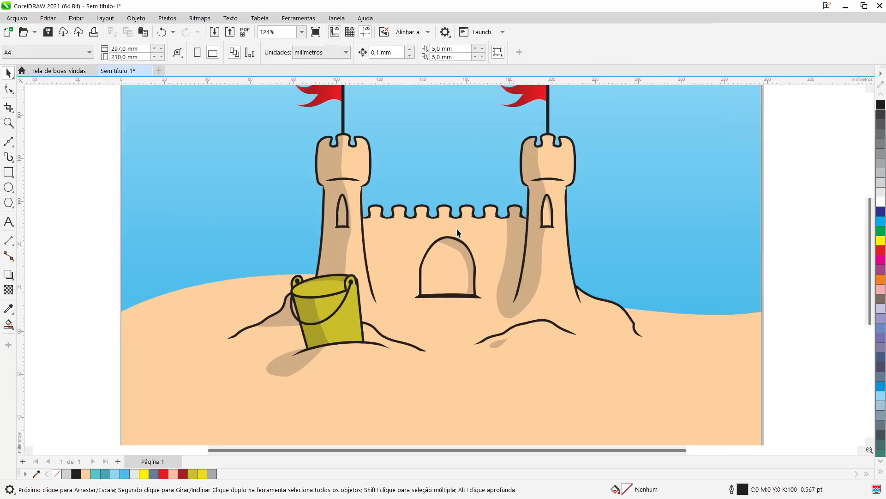
scroll(457, 231, up, 2)
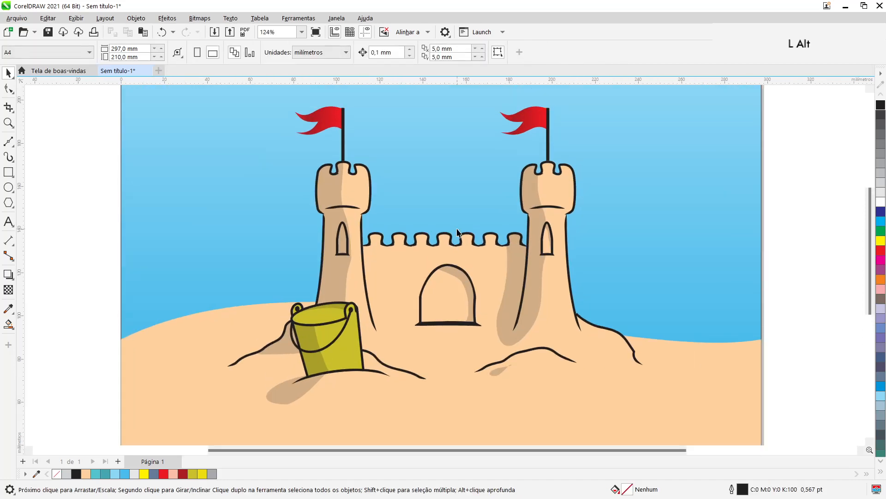
key(alt)
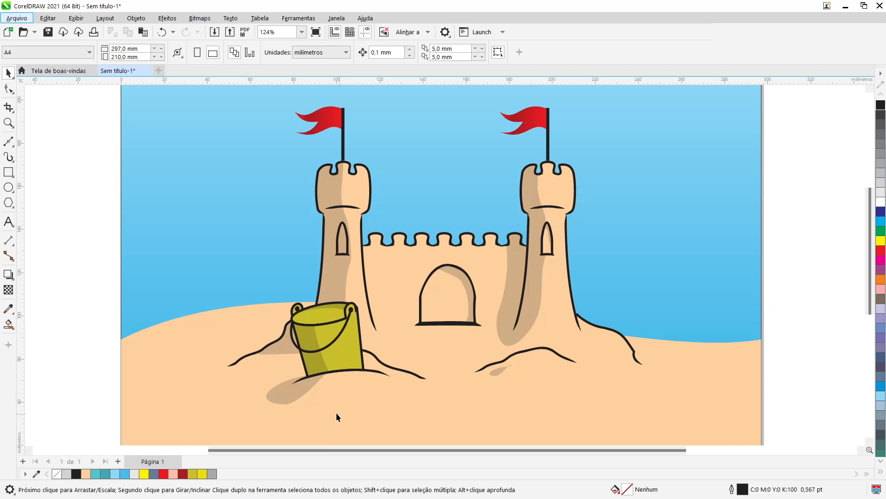
drag(429, 348, 632, 342)
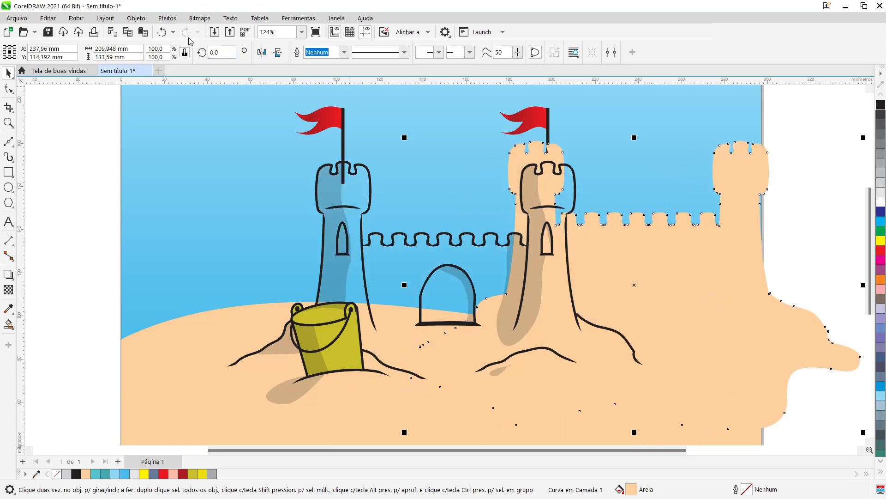
click(162, 37)
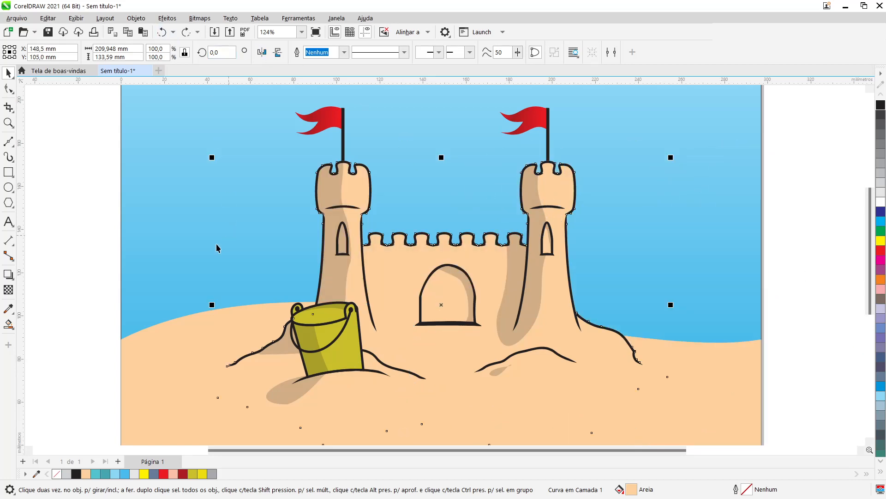
- Give the selected castle fill shape a bitmap pattern fill
click(8, 327)
click(44, 324)
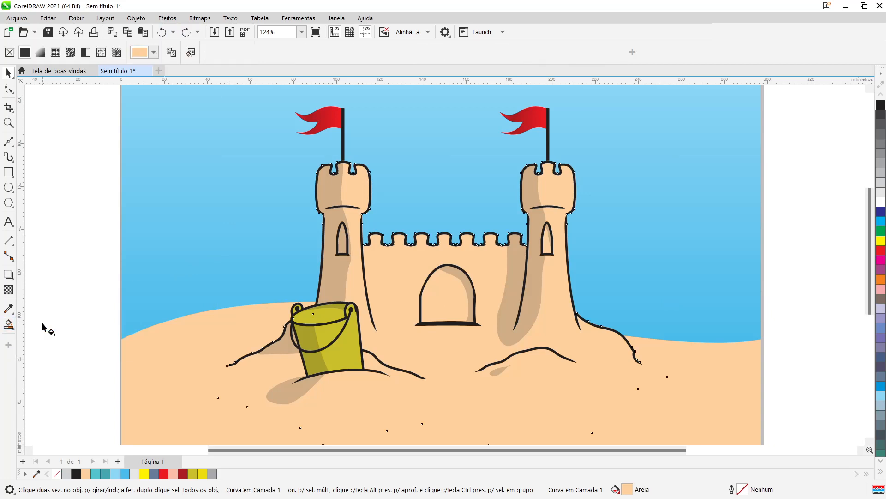
click(72, 54)
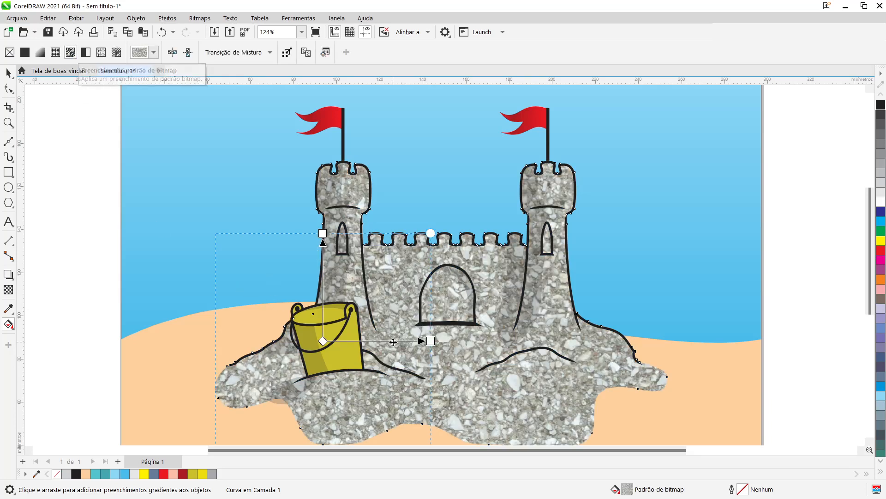
- Open the full settings of the castle's bitmap pattern fill and look through the available bitmap patterns
click(154, 52)
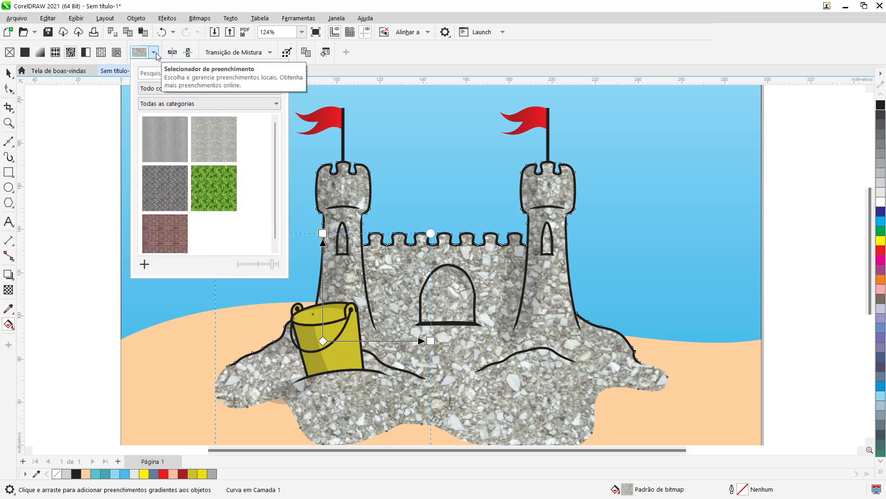
click(155, 54)
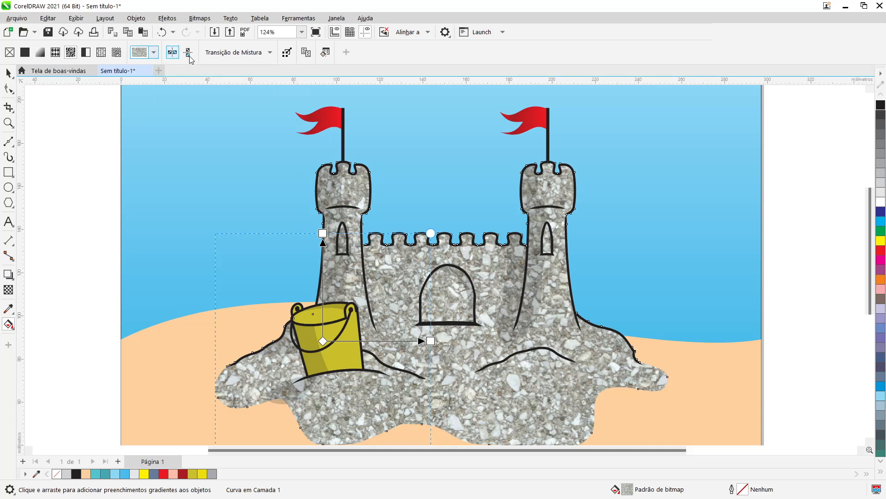
click(327, 58)
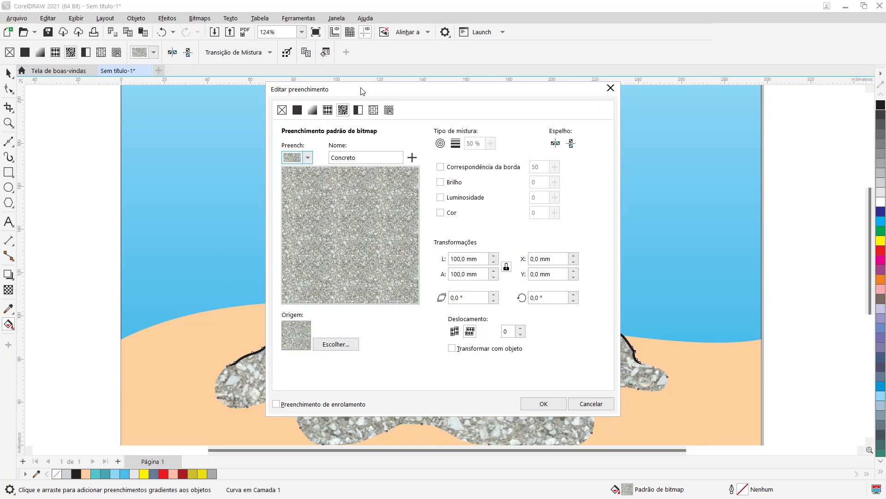
drag(362, 91, 113, 96)
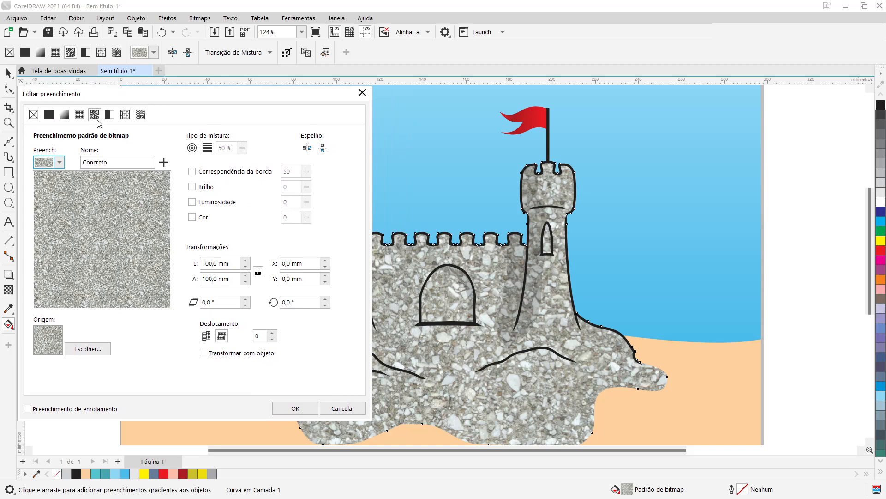
click(60, 163)
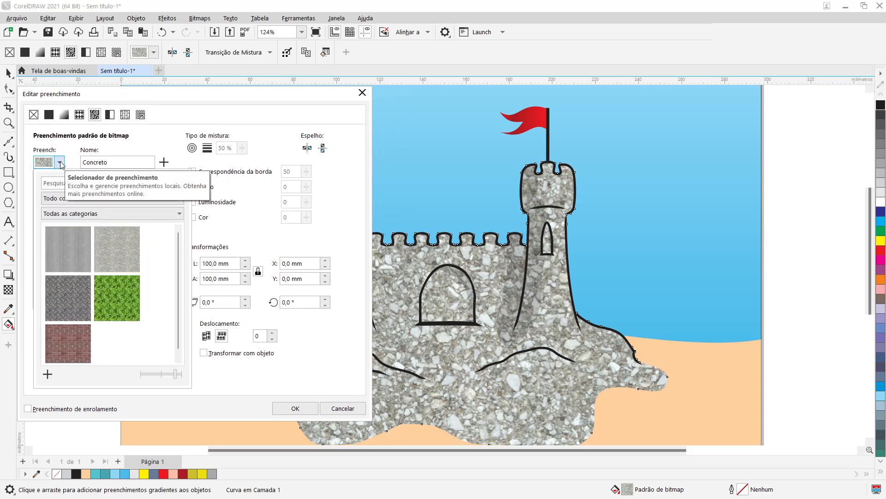
click(60, 163)
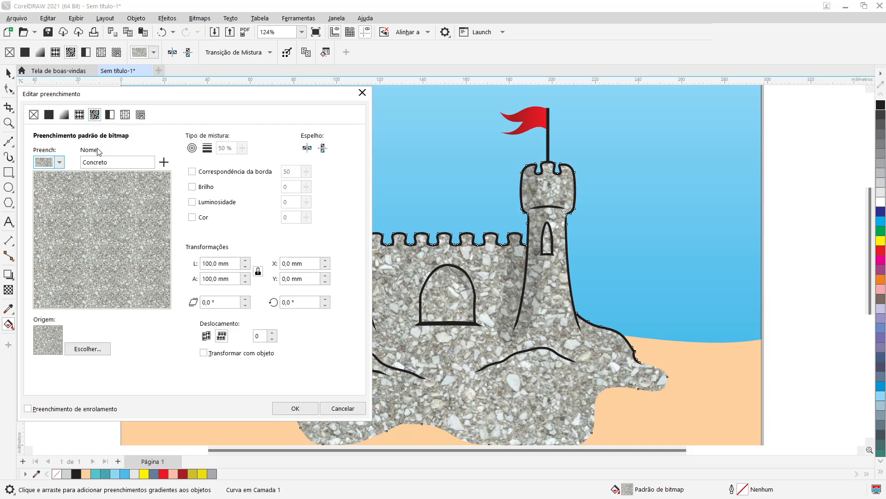
- Switch the castle's fill to a texture fill and look through the Exemplos 5 texture library
click(124, 119)
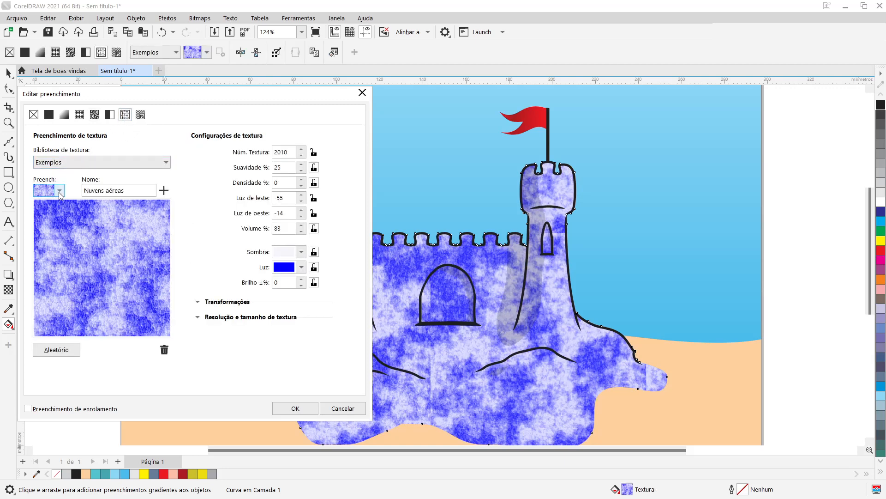
click(95, 162)
click(77, 181)
click(60, 190)
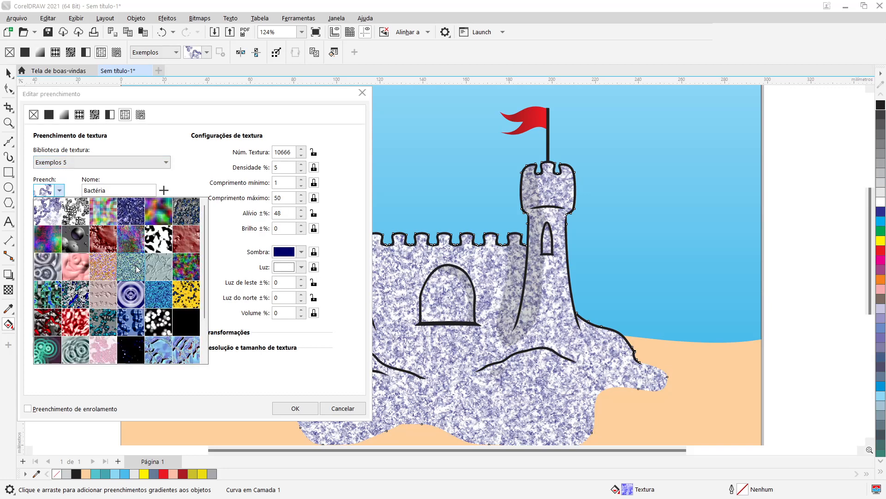
click(204, 361)
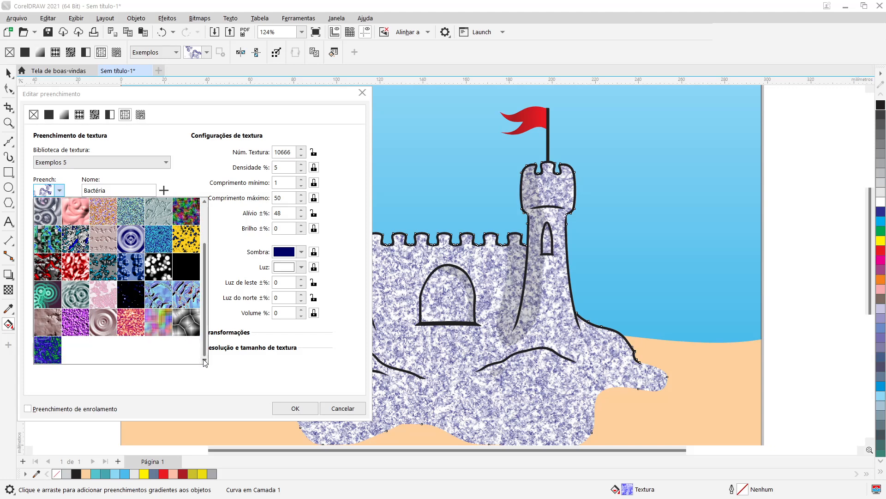
- Try the Fumaças texture from the Exemplos 6 library on the castle
click(159, 162)
click(159, 162)
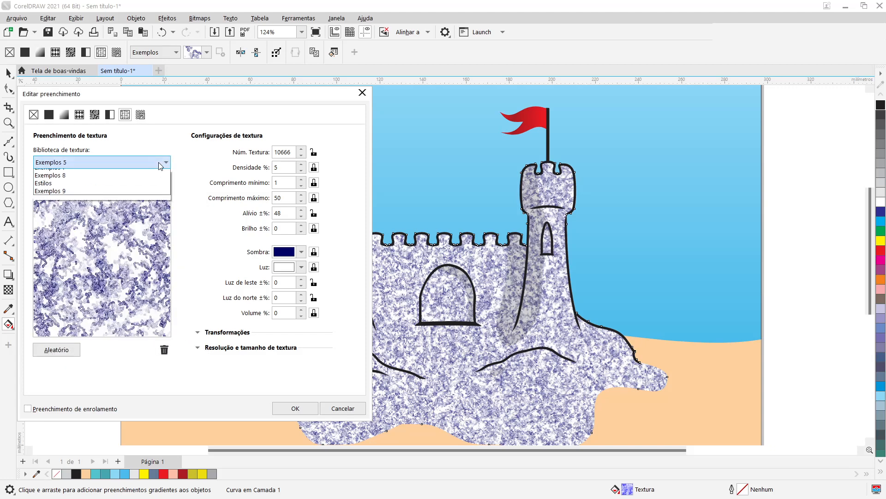
click(134, 191)
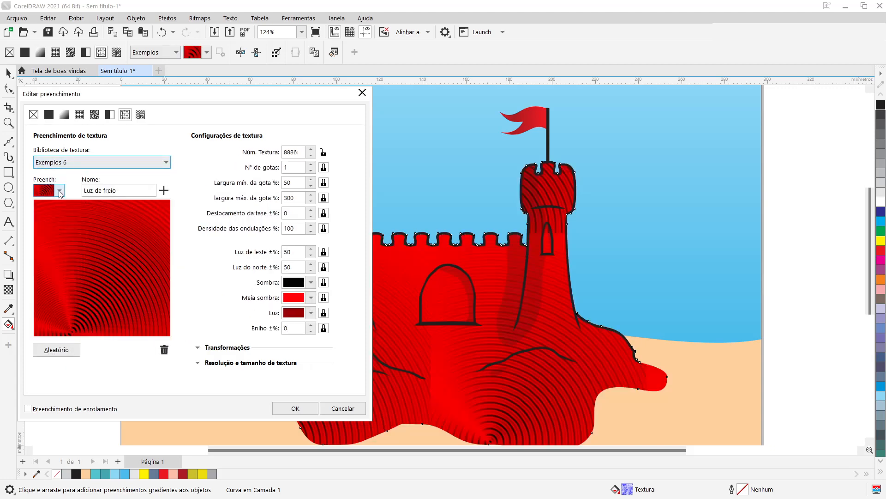
click(60, 191)
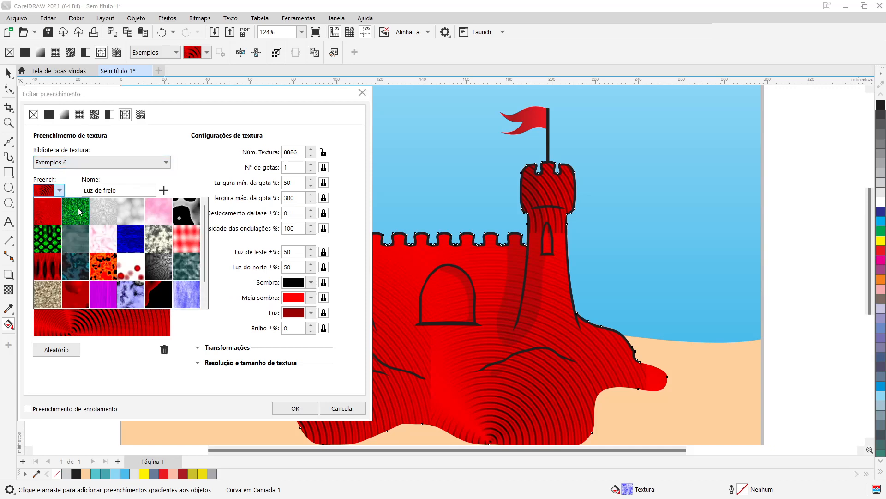
click(205, 304)
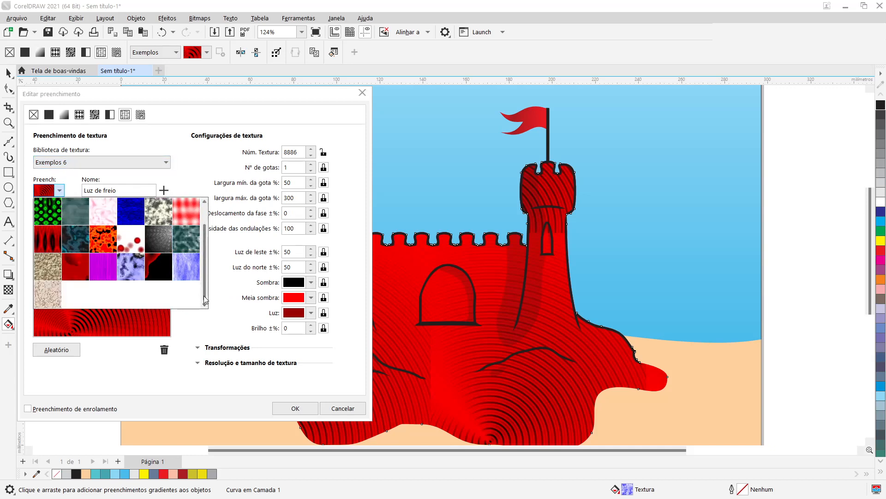
scroll(206, 295, up, 1)
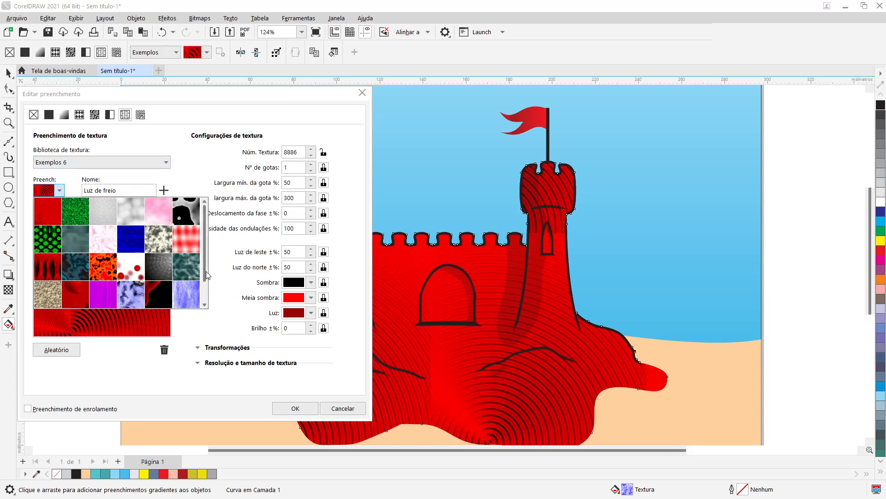
click(162, 243)
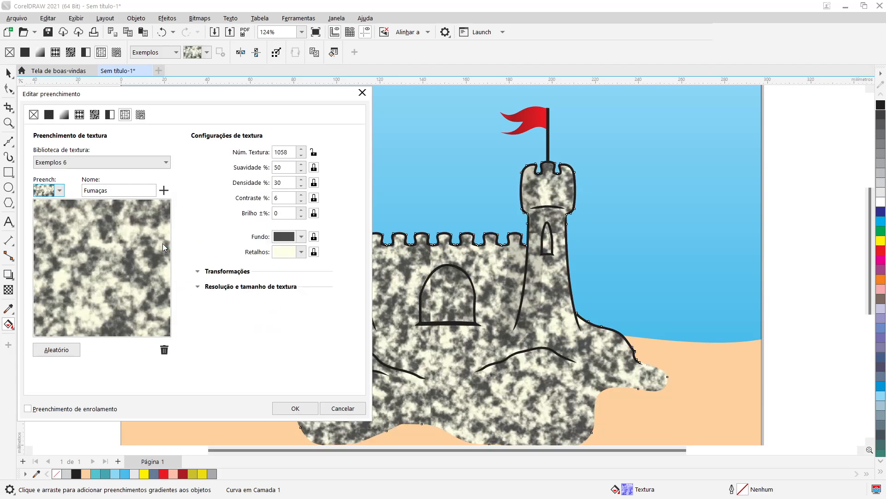
- Try the Lã texture from the Exemplos 7 library on the castle
click(151, 166)
click(128, 197)
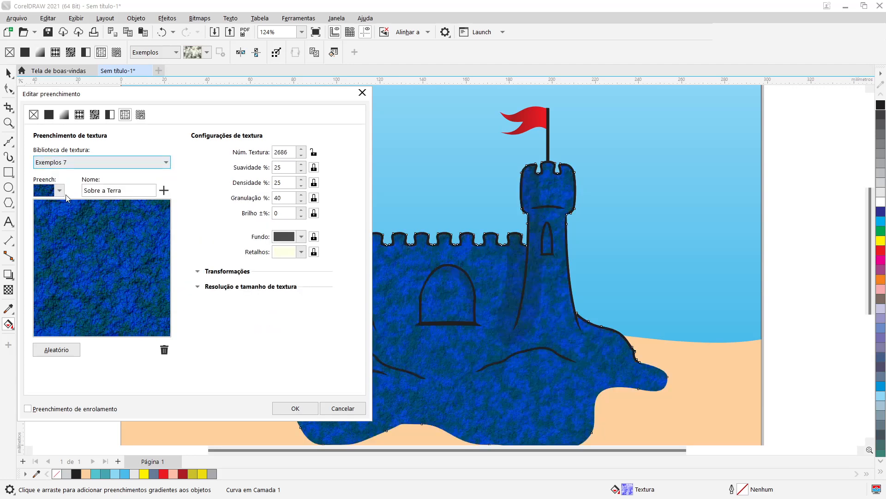
click(60, 190)
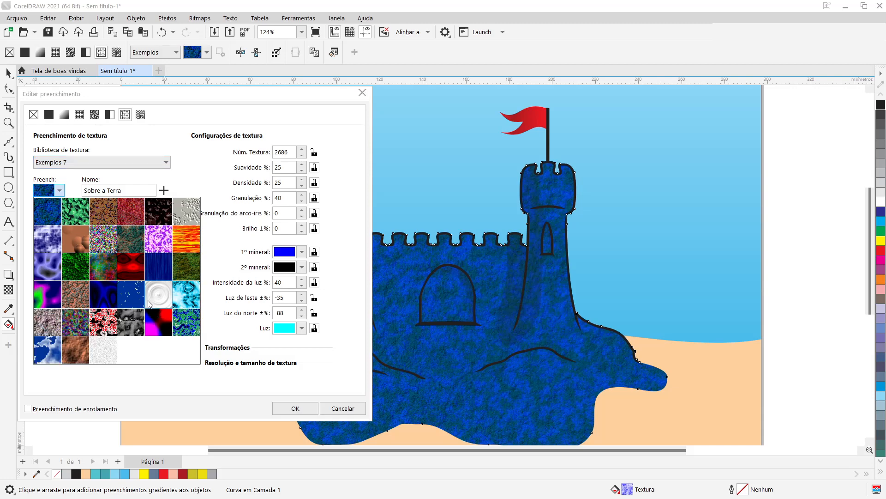
click(104, 352)
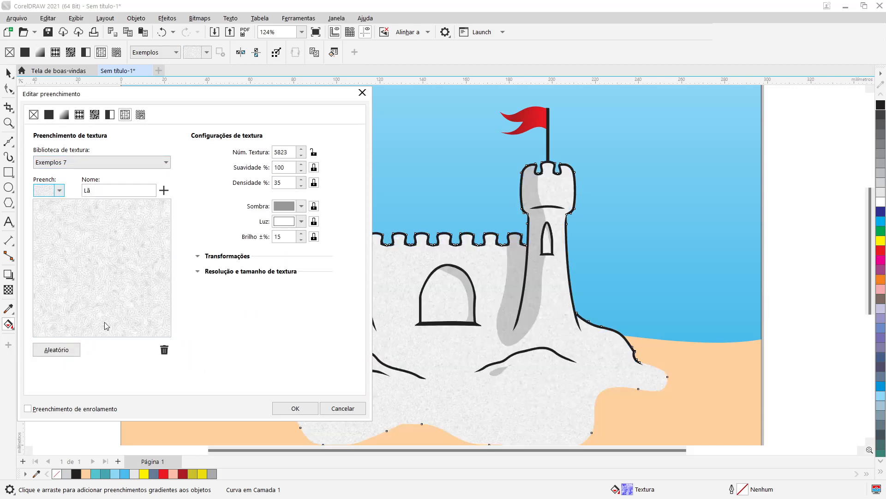
click(60, 190)
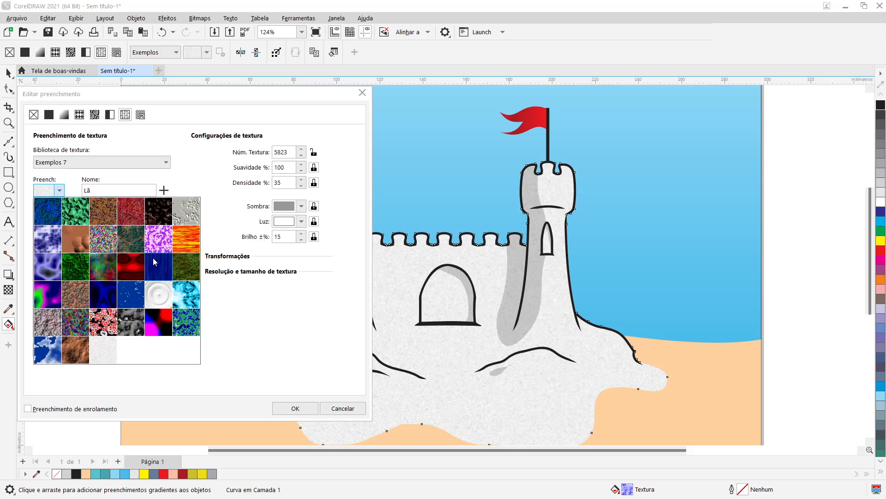
- Try the Cimento texture from the Exemplos 8 library on the castle
click(162, 162)
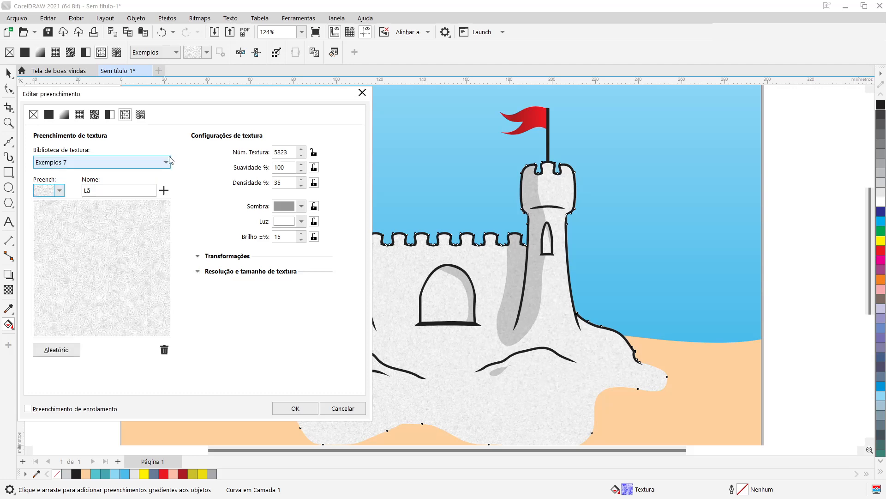
click(164, 162)
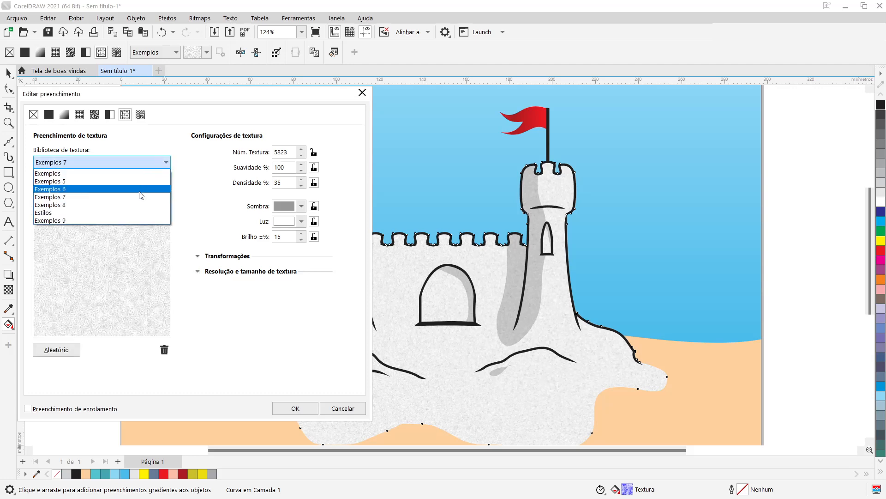
click(116, 205)
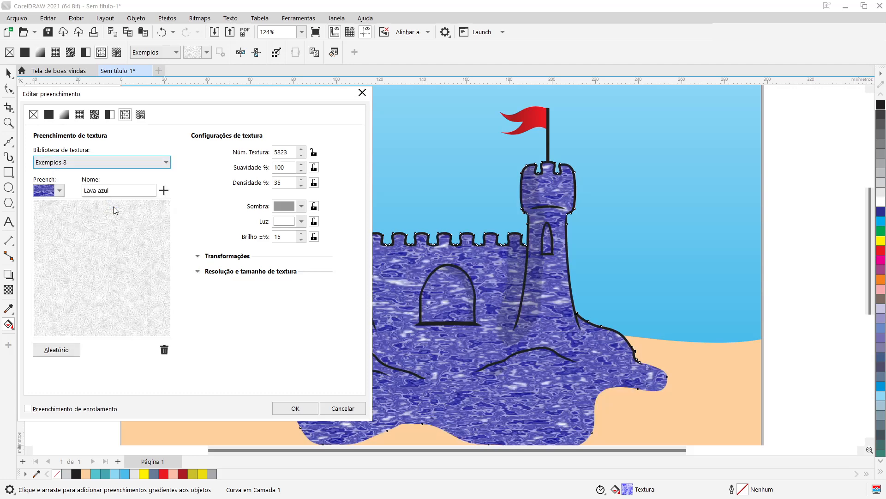
click(59, 190)
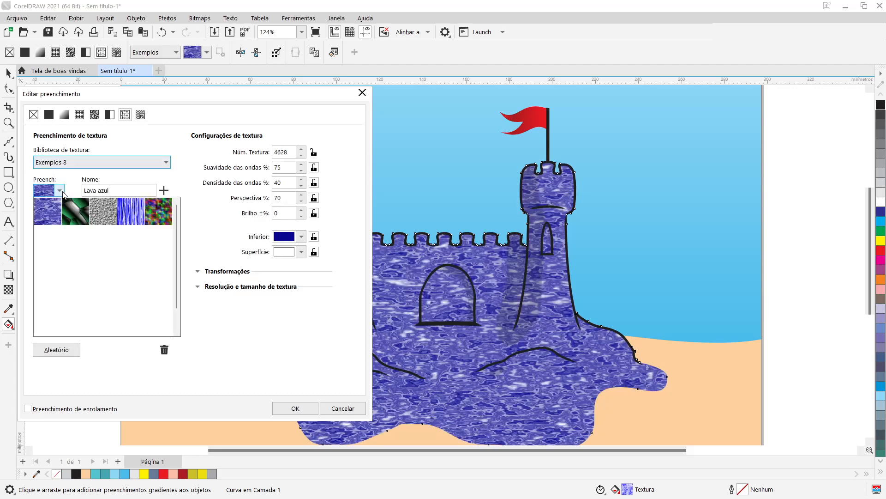
click(100, 215)
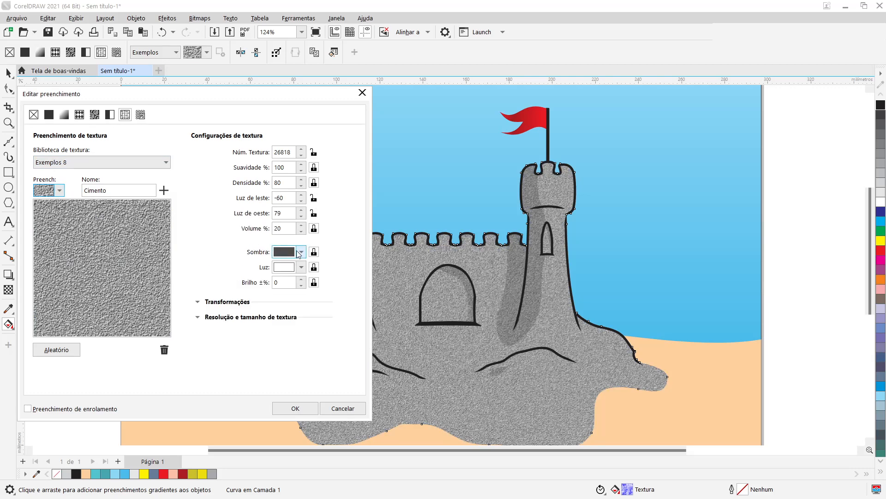
- Look through the textures of the Exemplos library for a sand-like one
click(166, 162)
click(145, 173)
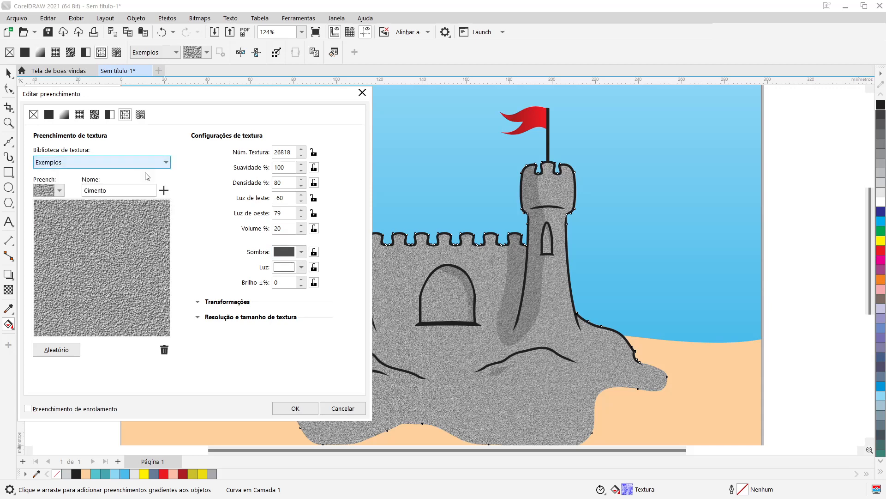
click(61, 192)
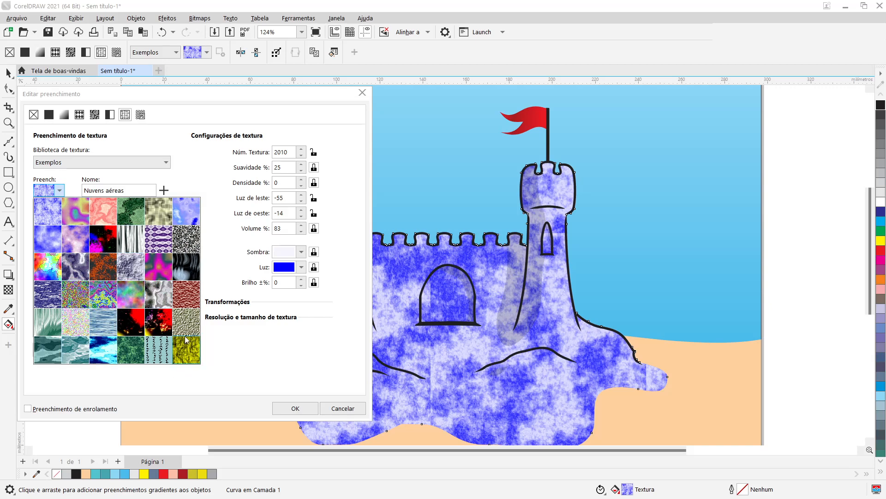
click(195, 170)
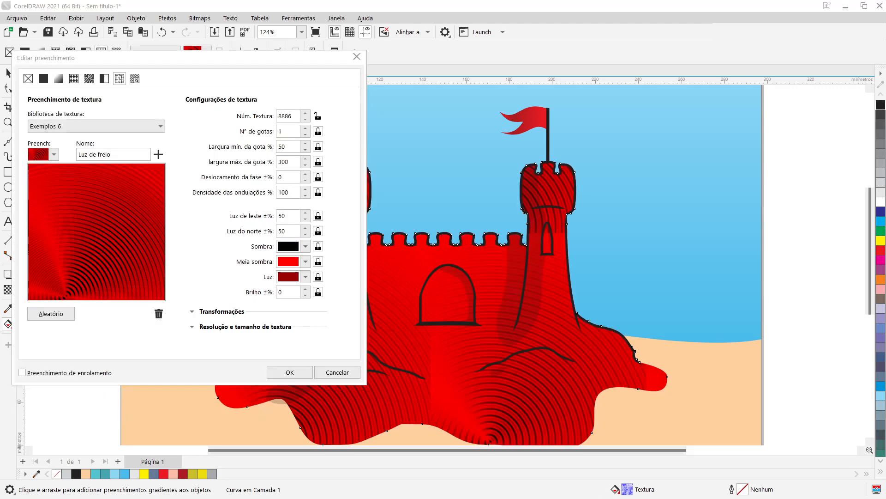
- Fill the castle with the Papel de presente texture from the Exemplos 6 library
click(140, 129)
click(60, 156)
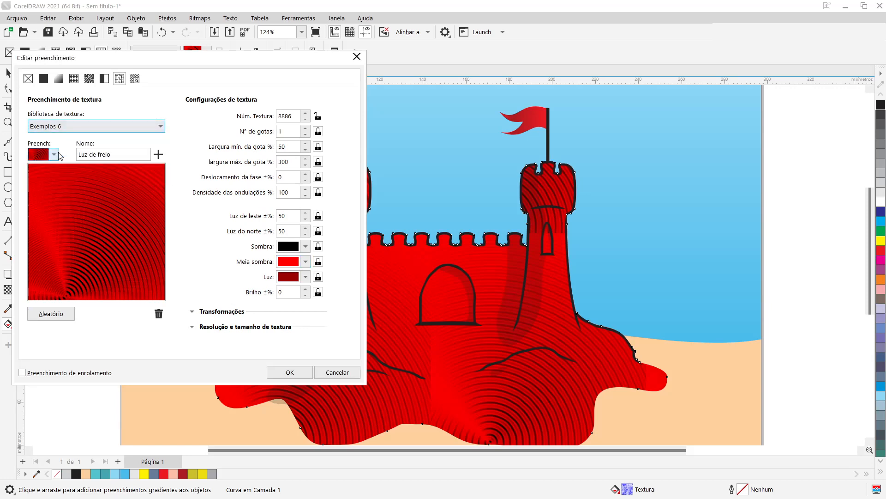
click(57, 156)
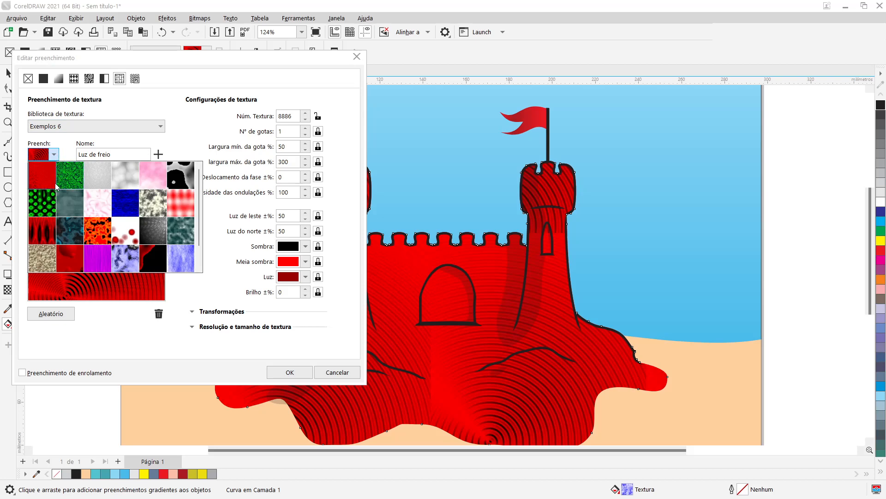
scroll(200, 201, down, 1)
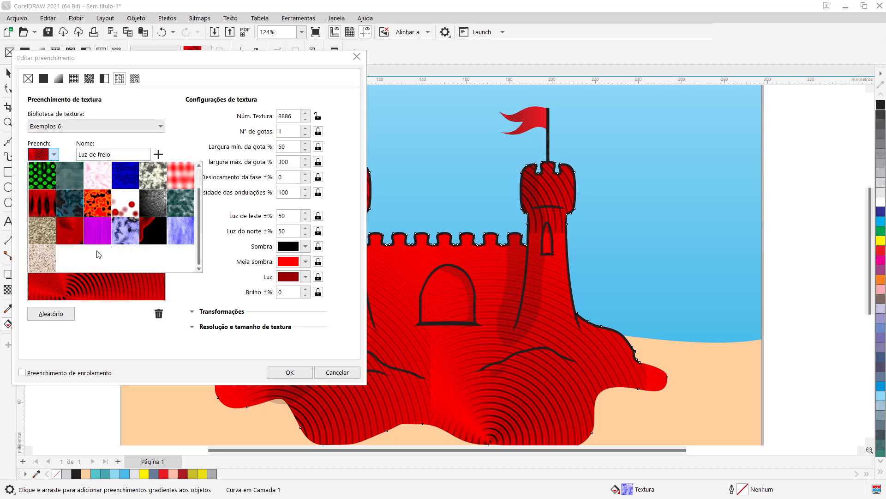
click(48, 264)
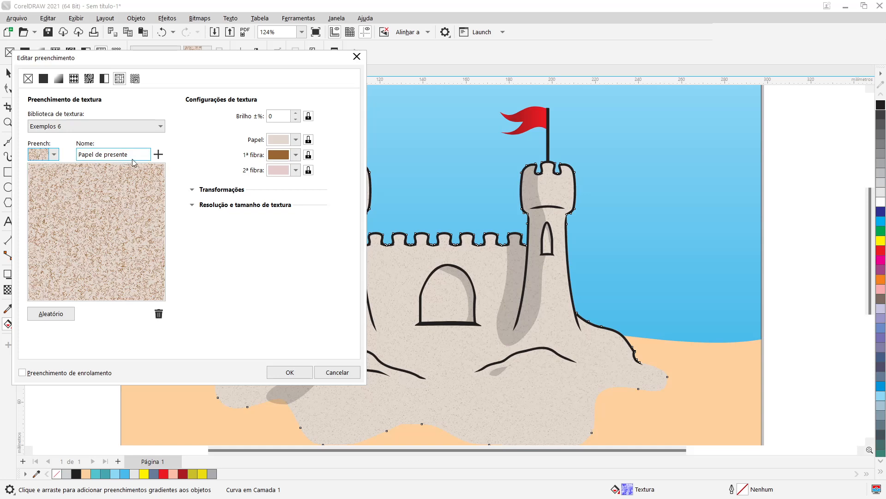
- Set the texture's Papel colour to the beach's sand colour by sampling it from the drawing, and apply the fill
click(296, 140)
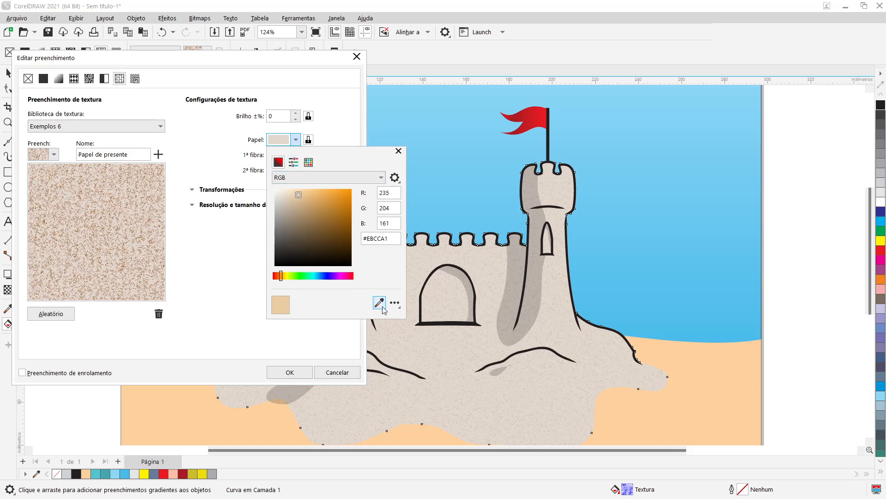
click(727, 365)
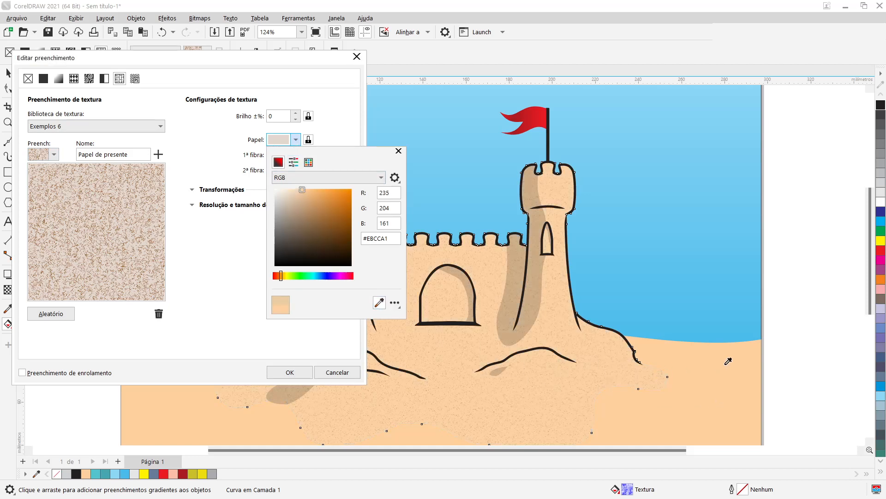
click(239, 307)
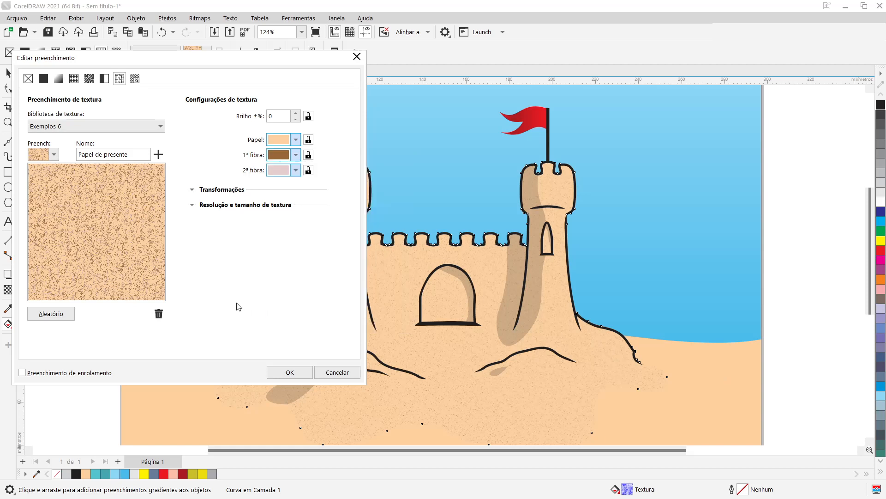
click(289, 372)
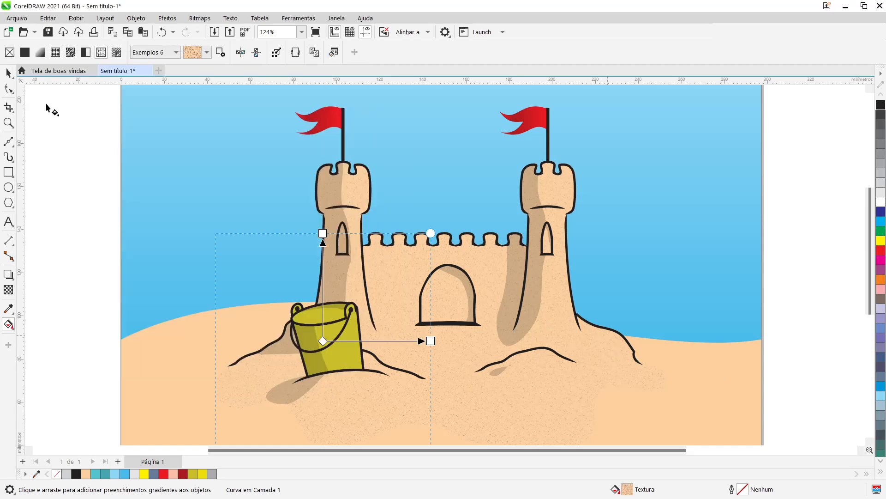
- Copy the castle's grainy texture fill onto the plain beach shape
click(8, 73)
click(46, 155)
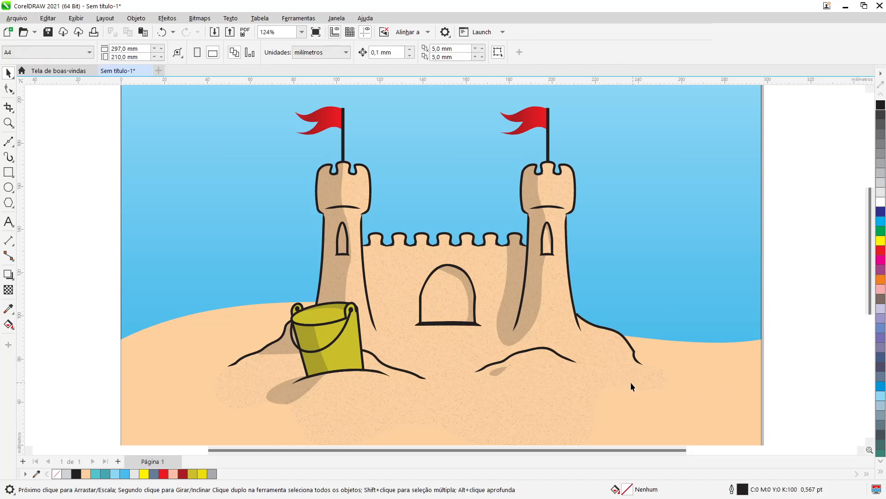
scroll(619, 381, down, 3)
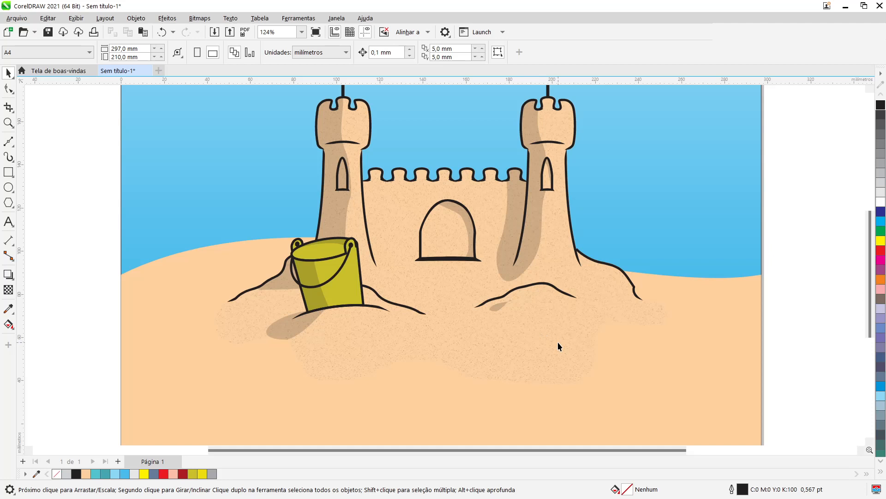
drag(558, 342, 641, 370)
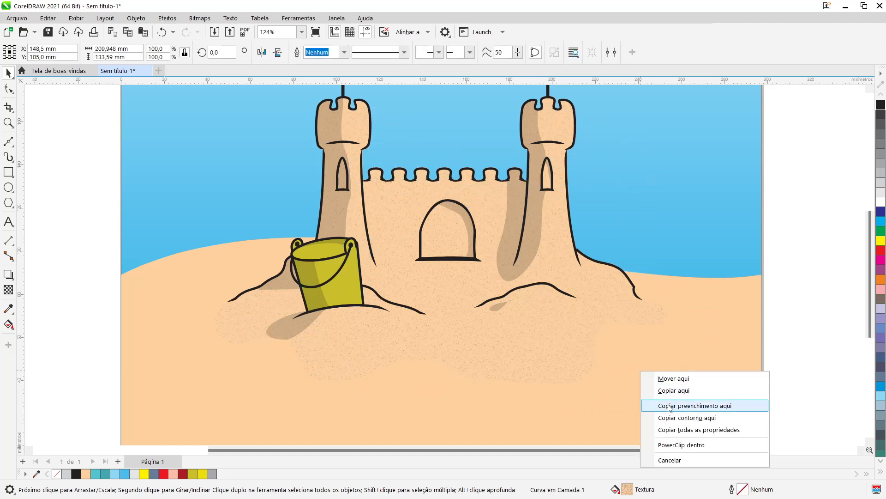
click(685, 405)
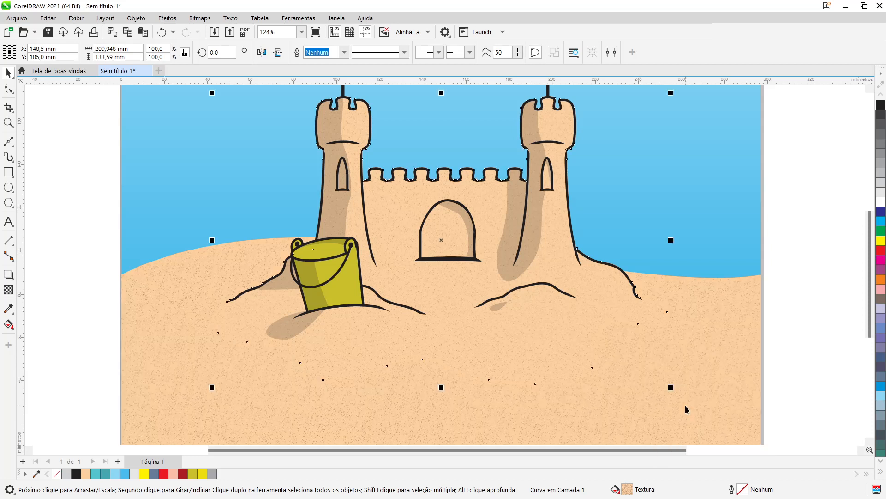
click(807, 338)
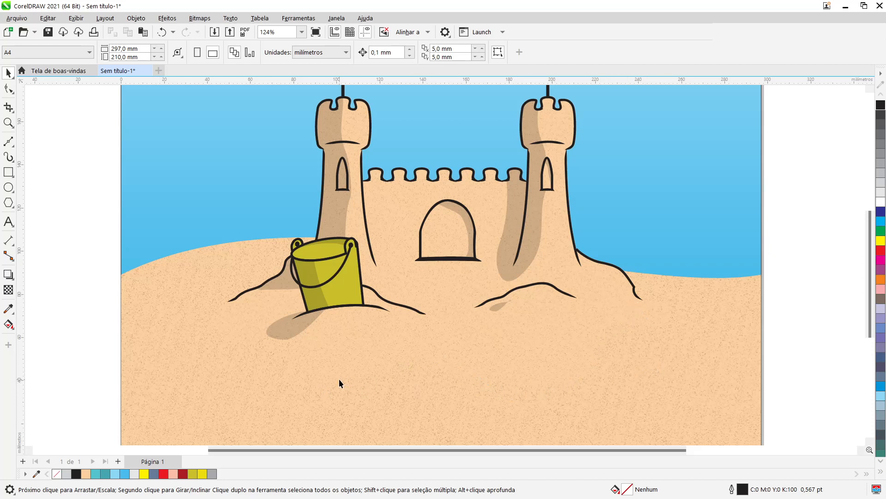
- Duplicate the beach shape while stretching its upper edge upward, making the copy about 110 mm tall
scroll(425, 342, down, 1)
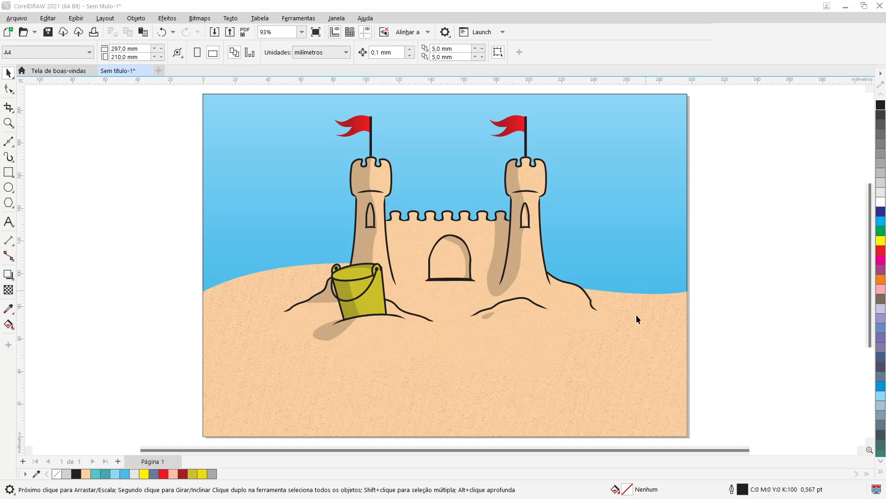
click(657, 325)
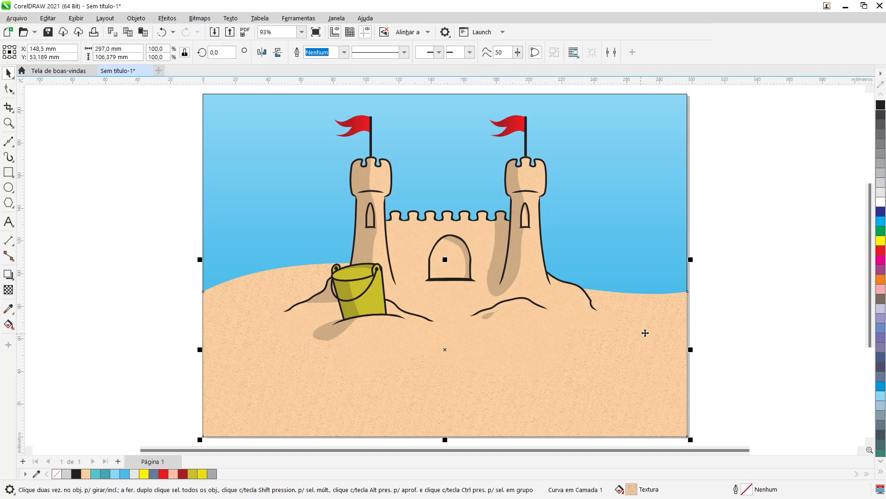
drag(445, 259, 455, 255)
right_click(455, 256)
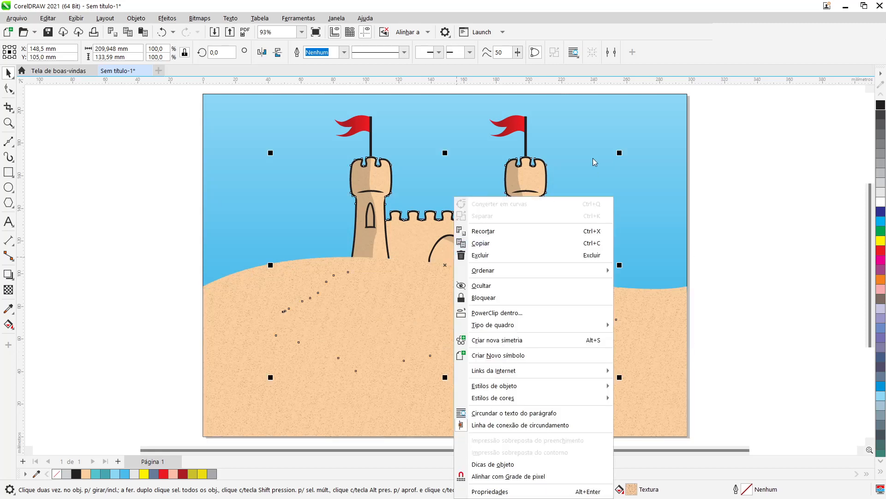
click(8, 74)
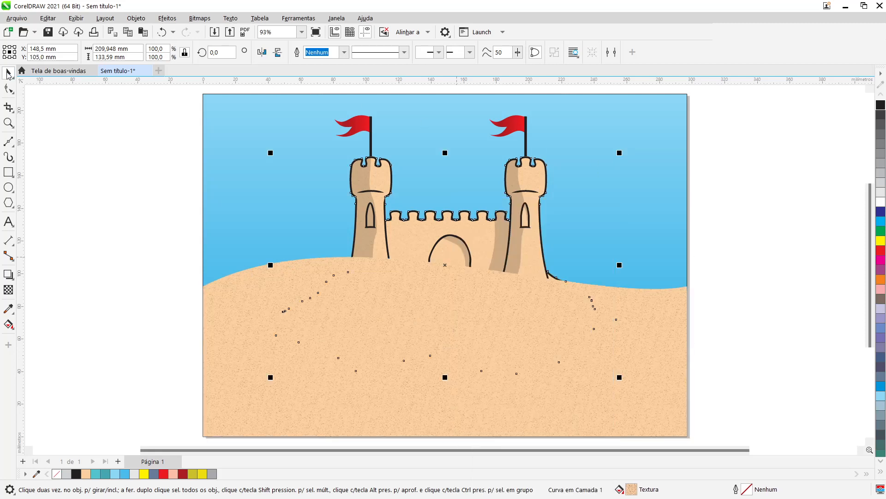
click(8, 88)
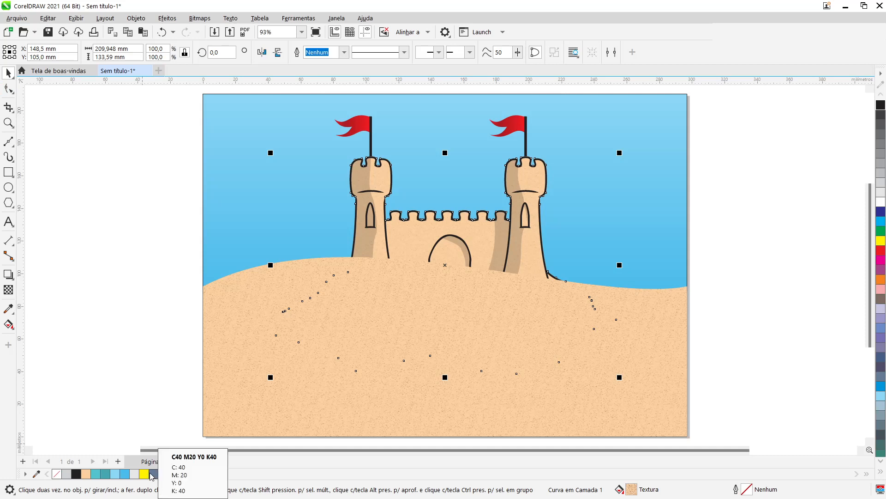
click(124, 474)
key(ctrl+z)
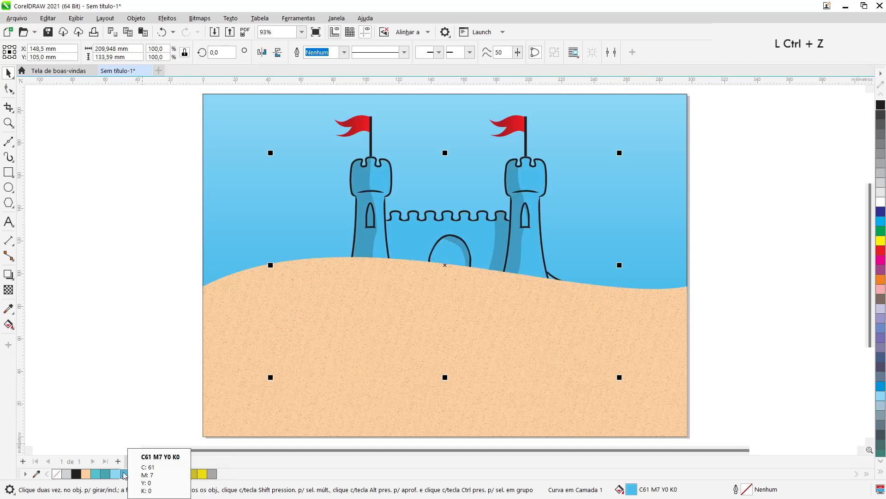
- Fill the stretched beach copy with the blue C61 M7 Y0 K0 and send it behind all other objects
click(811, 291)
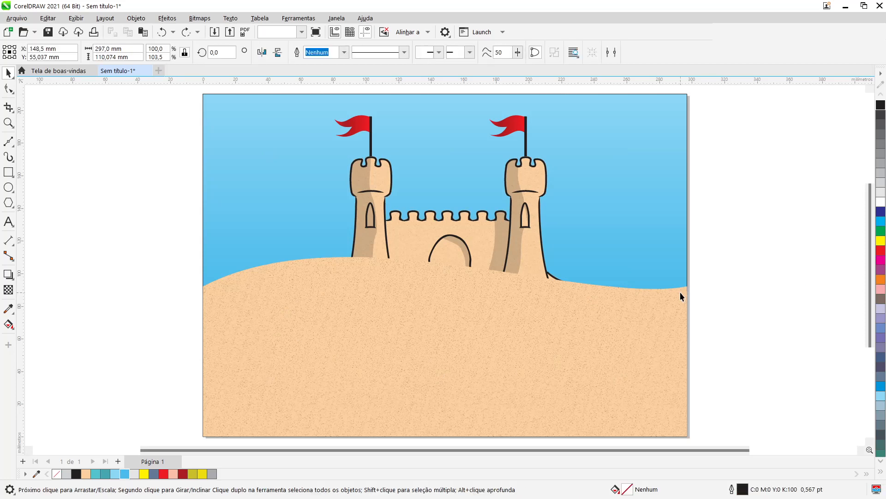
click(681, 292)
click(125, 473)
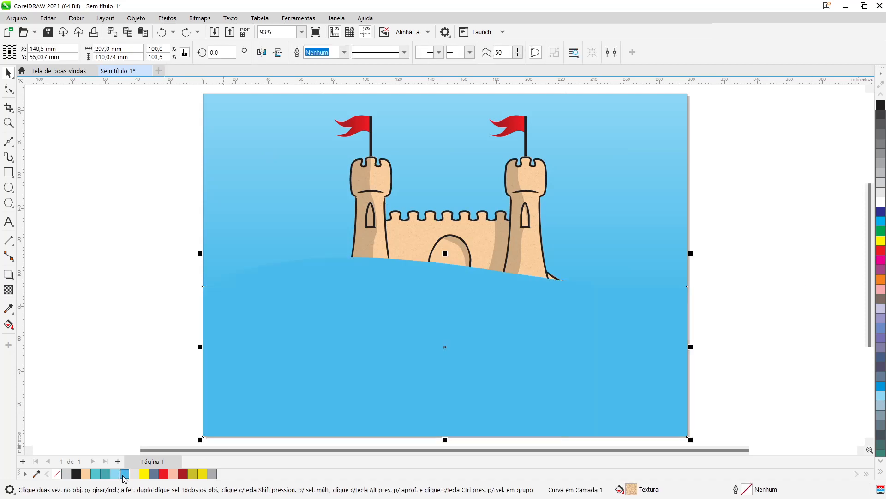
key(ctrl)
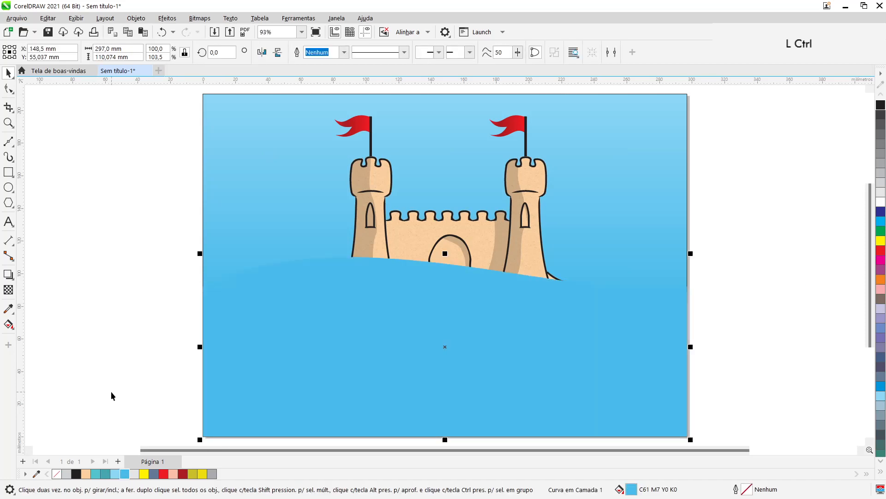
key(ctrl+Page_Down)
key(ctrl+Page_Down)
key(ctrl+Page_Down)
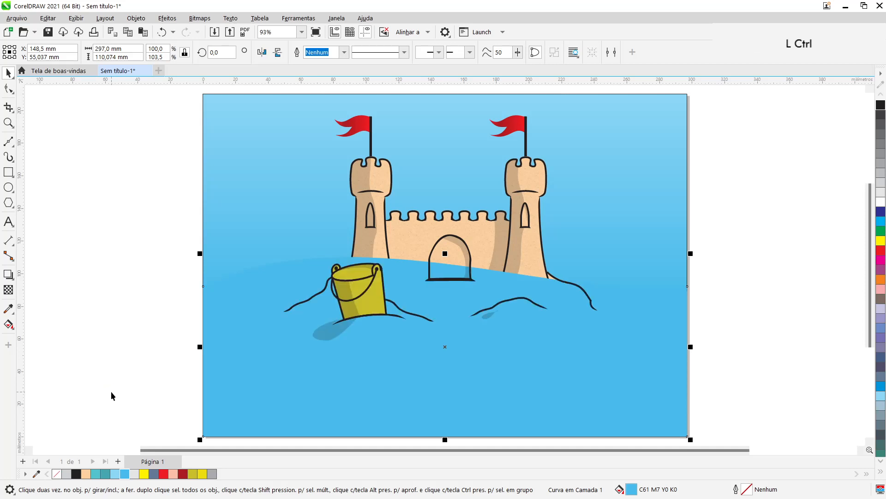
key(shift+Page_Down)
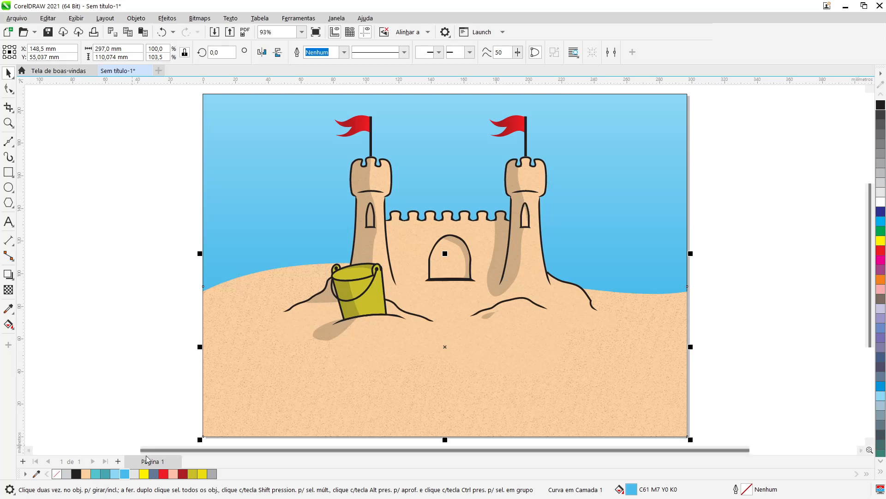
- Recolour the beach copy to C40 M20 Y0 K40 and send the sky rectangle behind it
click(154, 475)
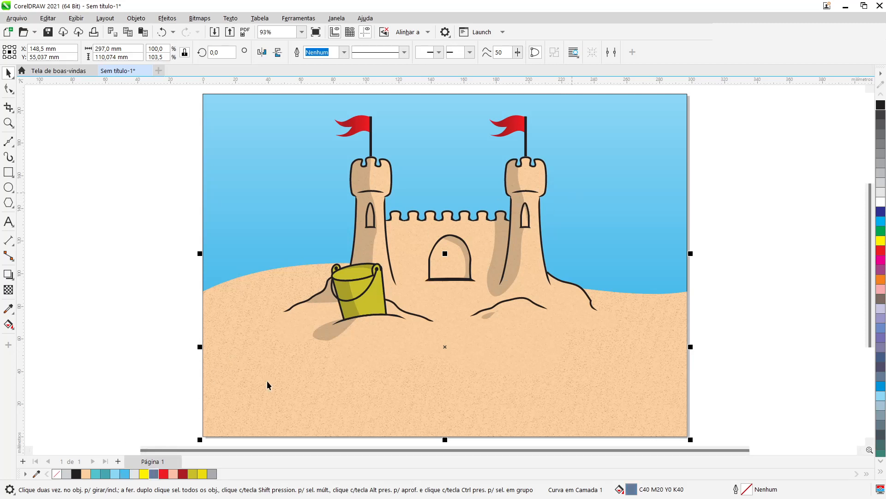
click(614, 166)
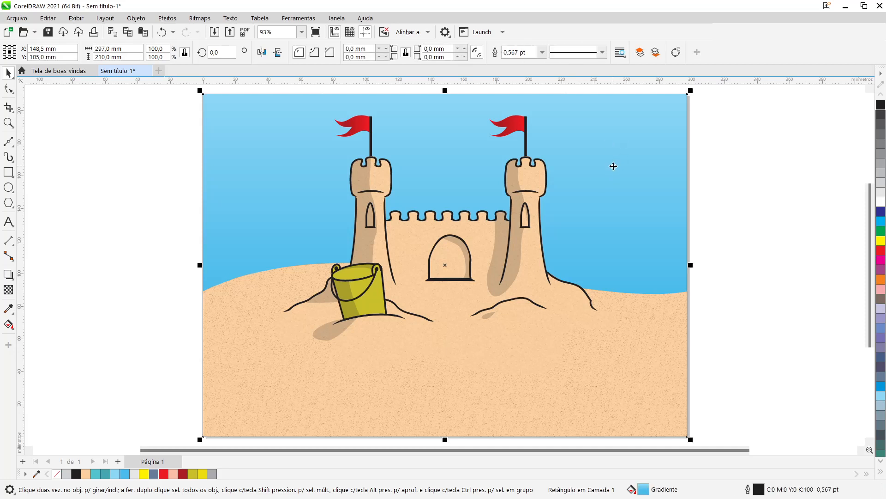
key(shift+Page_Down)
click(750, 220)
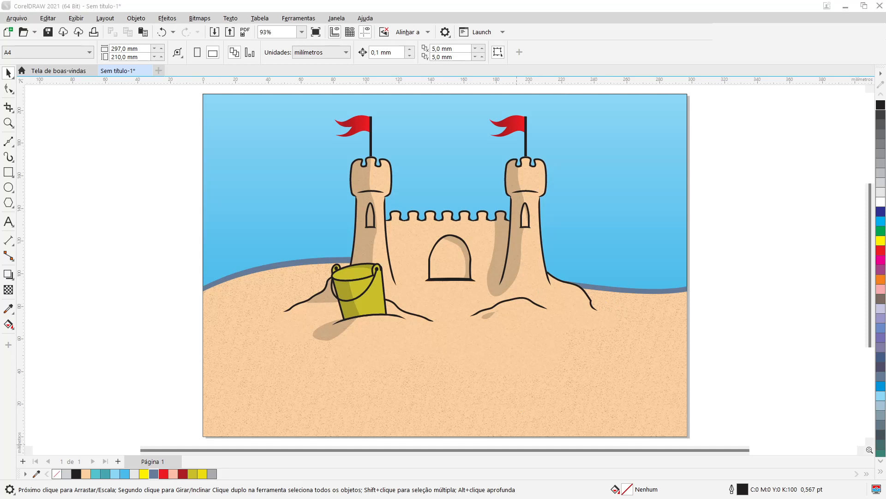
key(alt)
scroll(445, 206, up, 1)
scroll(445, 206, up, 1)
scroll(445, 207, up, 2)
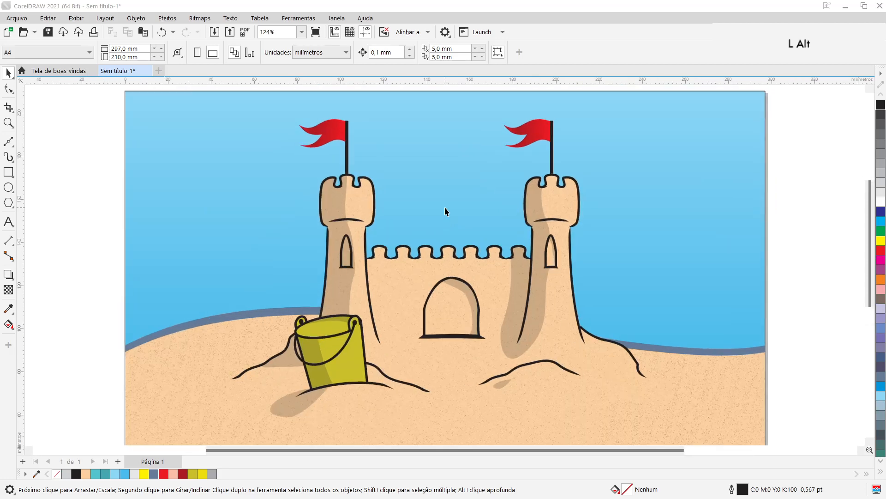
scroll(434, 212, up, 2)
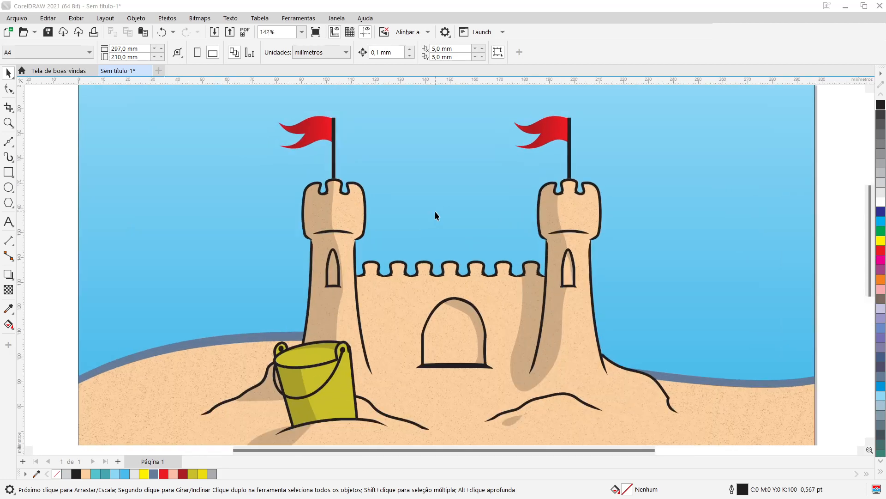